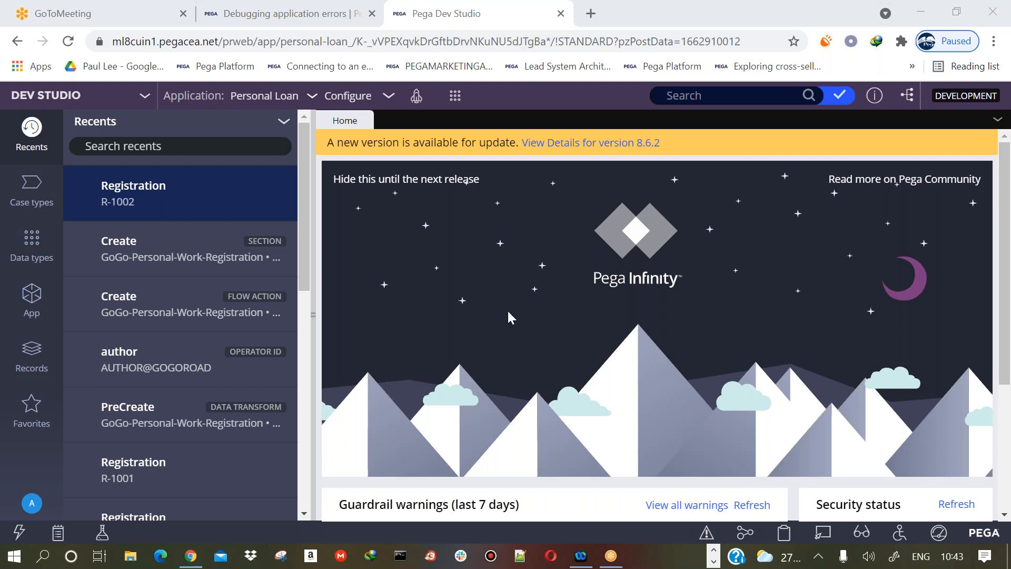
Open the System: Database page via Configure > System > Database > Modify Schema
{"action": "left_click", "coordinate": [350, 98]}
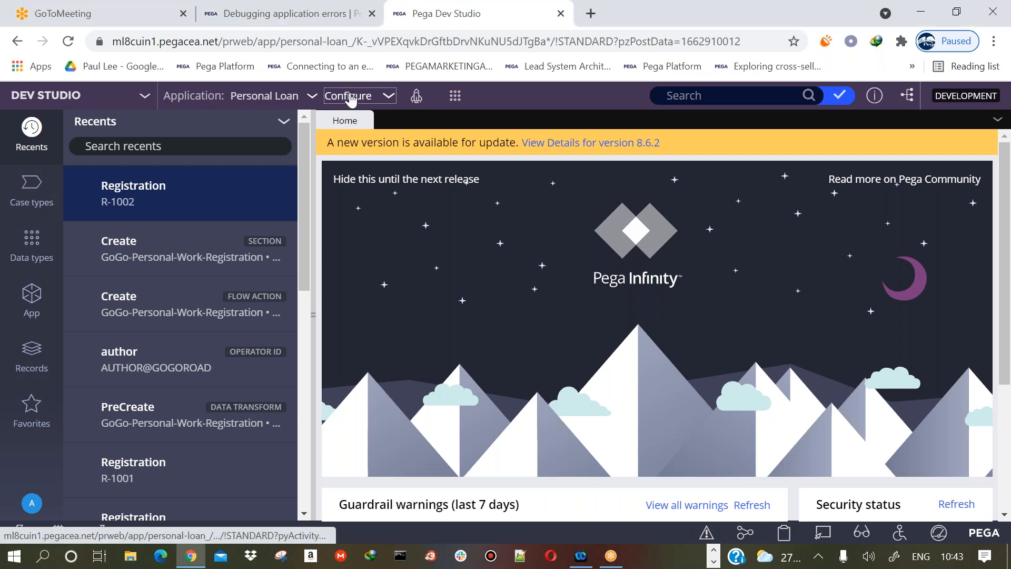
{"action": "left_click", "coordinate": [350, 97]}
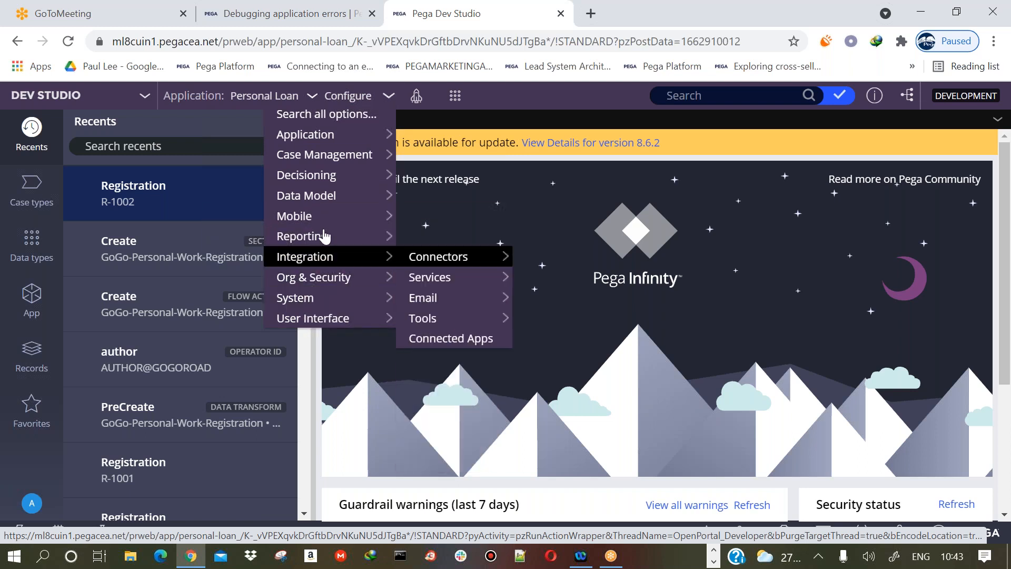
{"action": "mouse_move", "coordinate": [326, 192]}
{"action": "mouse_move", "coordinate": [318, 295]}
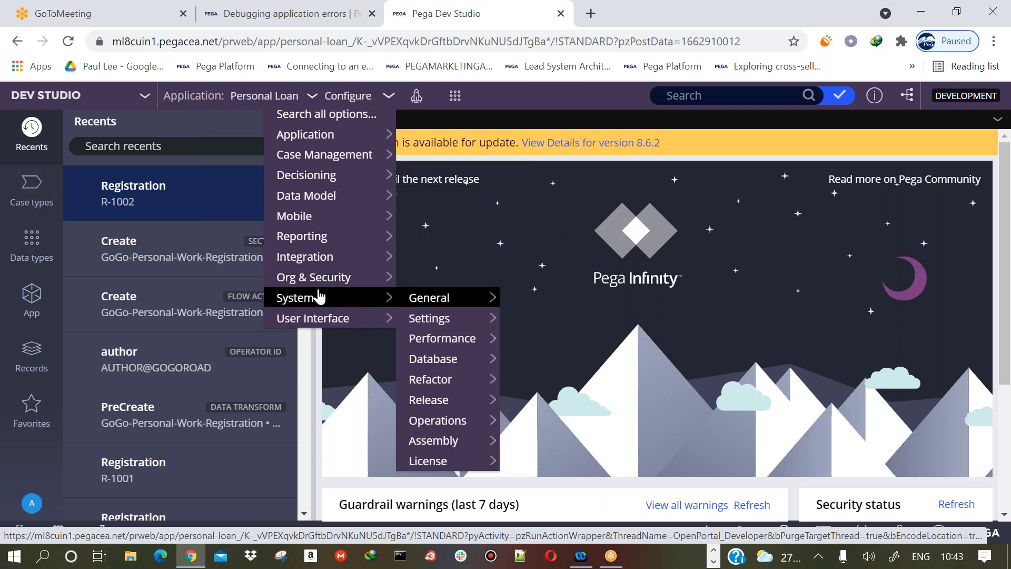
{"action": "mouse_move", "coordinate": [417, 358]}
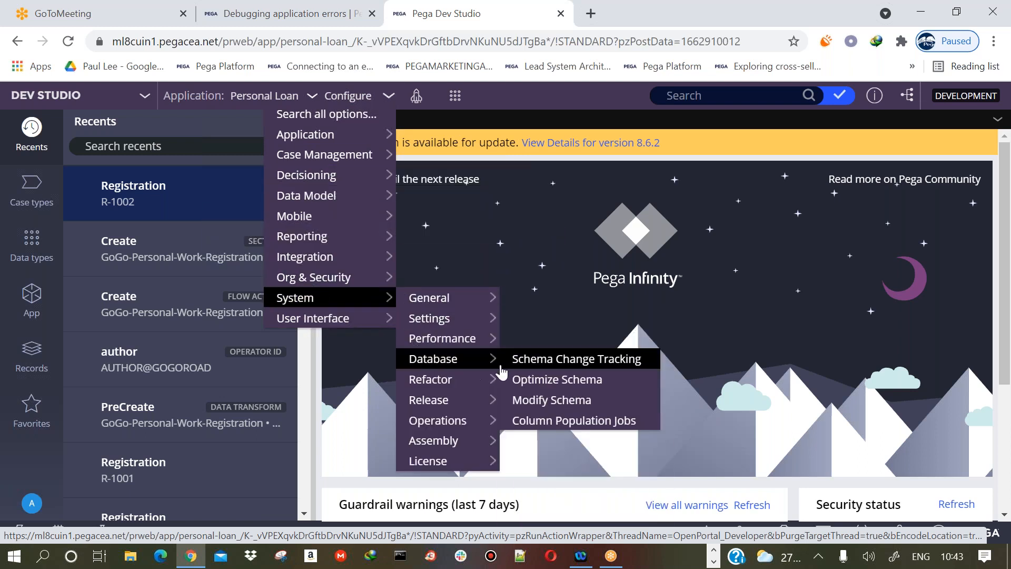
{"action": "left_click", "coordinate": [551, 403]}
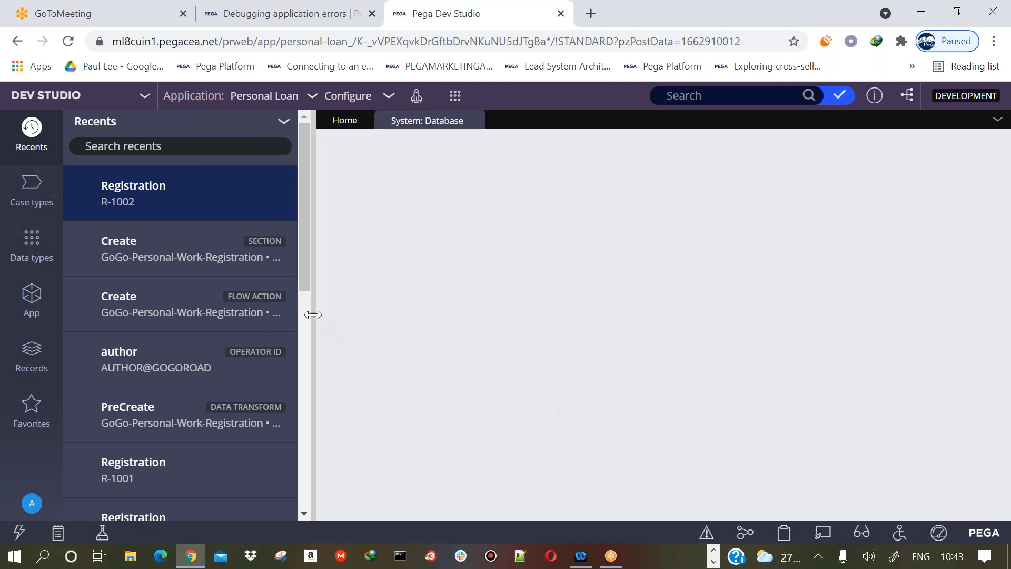
Collapse Recents and choose the PegaDATA database in the Modify Schema wizard
{"action": "left_click", "coordinate": [313, 315]}
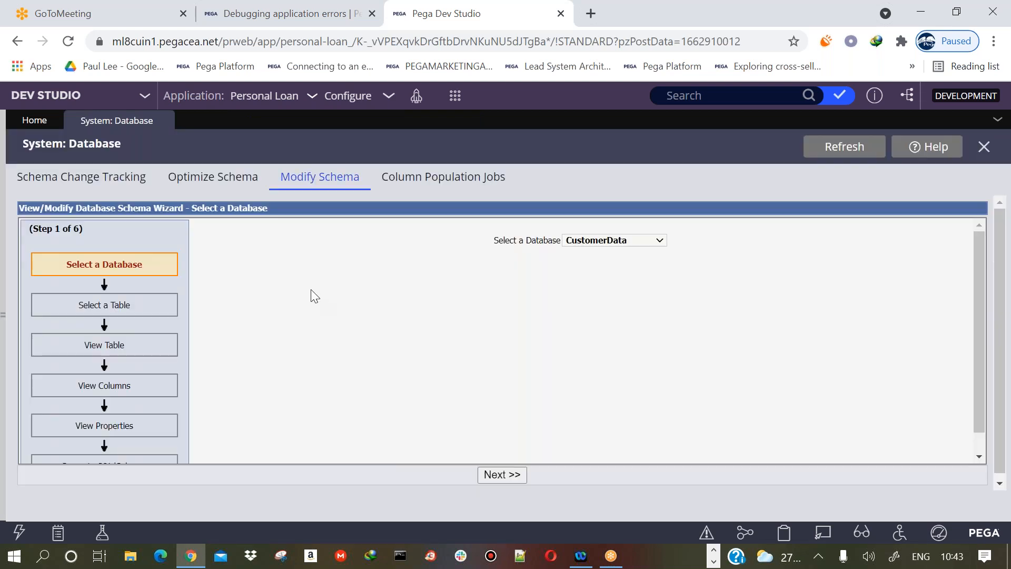
{"action": "left_click", "coordinate": [354, 97]}
{"action": "mouse_move", "coordinate": [345, 322]}
{"action": "mouse_move", "coordinate": [418, 365]}
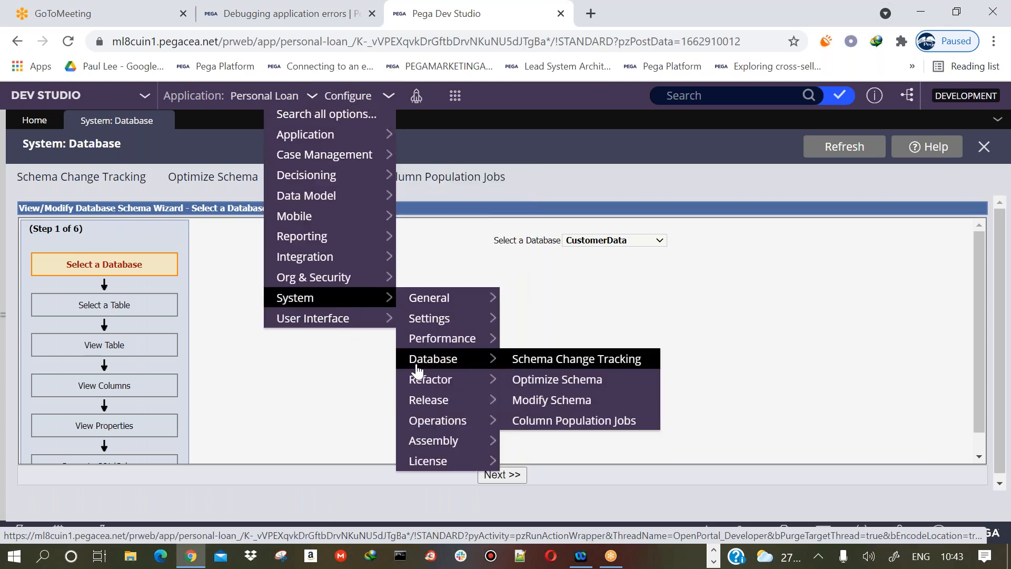
{"action": "left_click", "coordinate": [533, 399]}
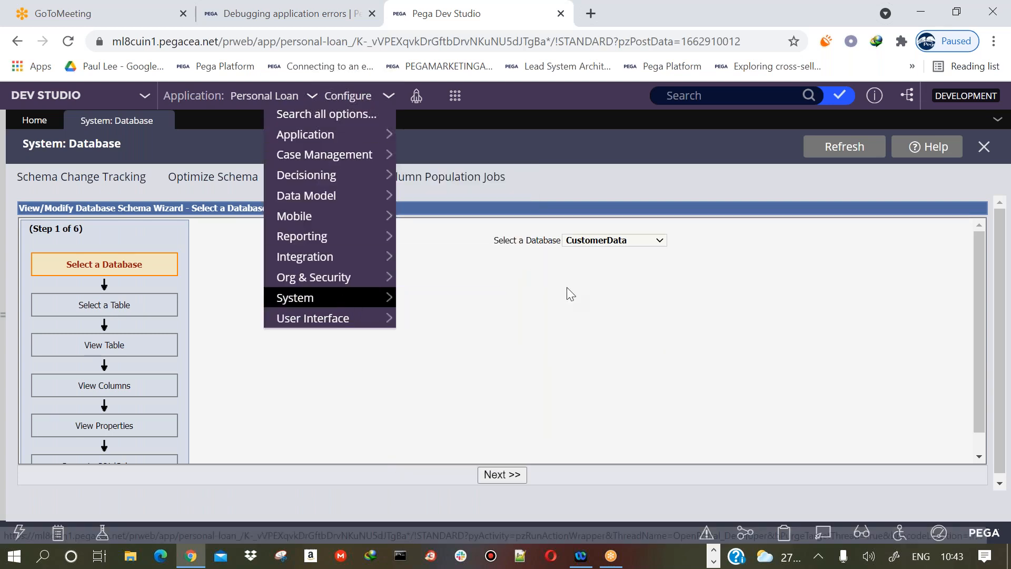
{"action": "left_click", "coordinate": [611, 240]}
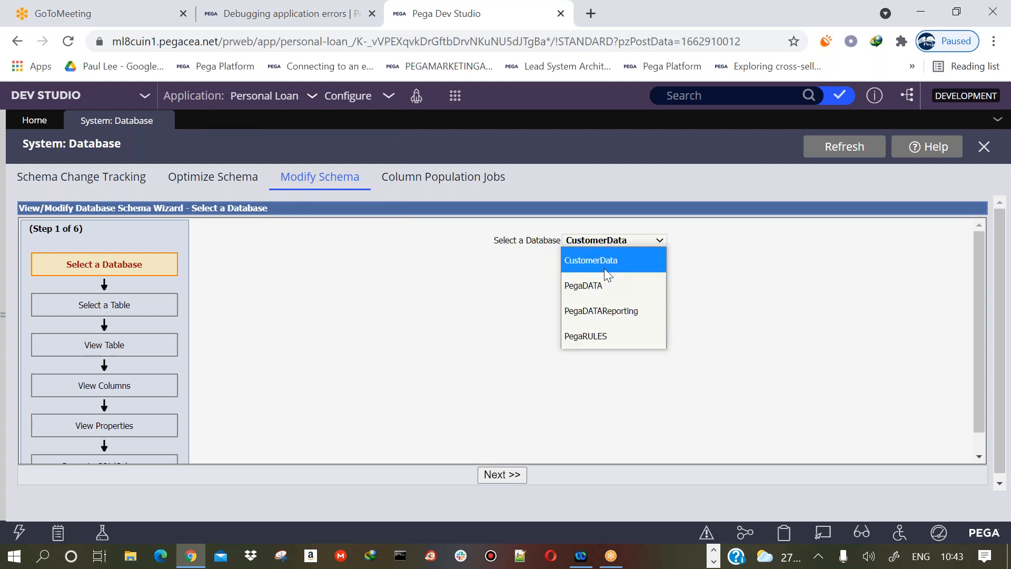
{"action": "left_click", "coordinate": [600, 292]}
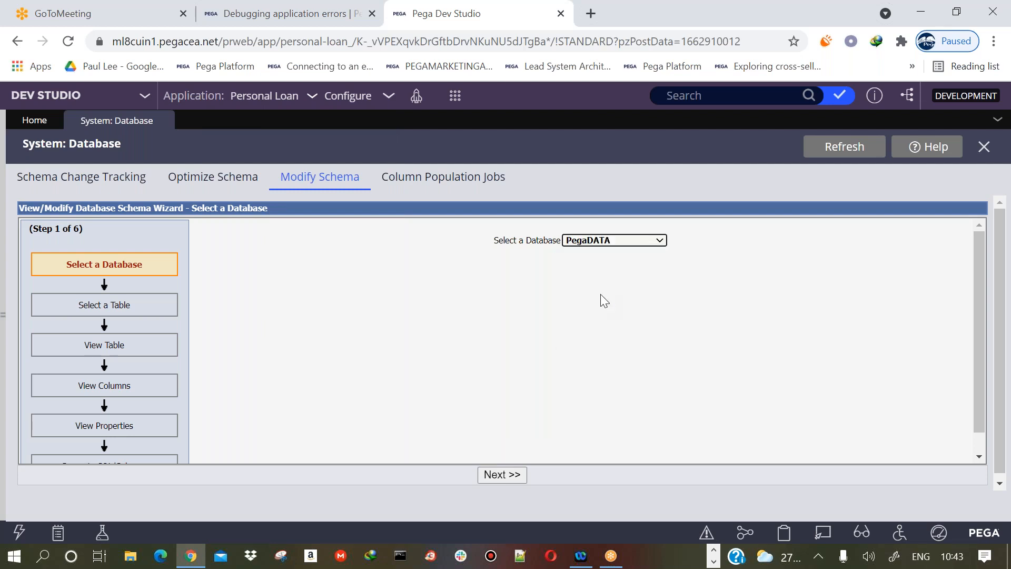
{"action": "left_click", "coordinate": [503, 474]}
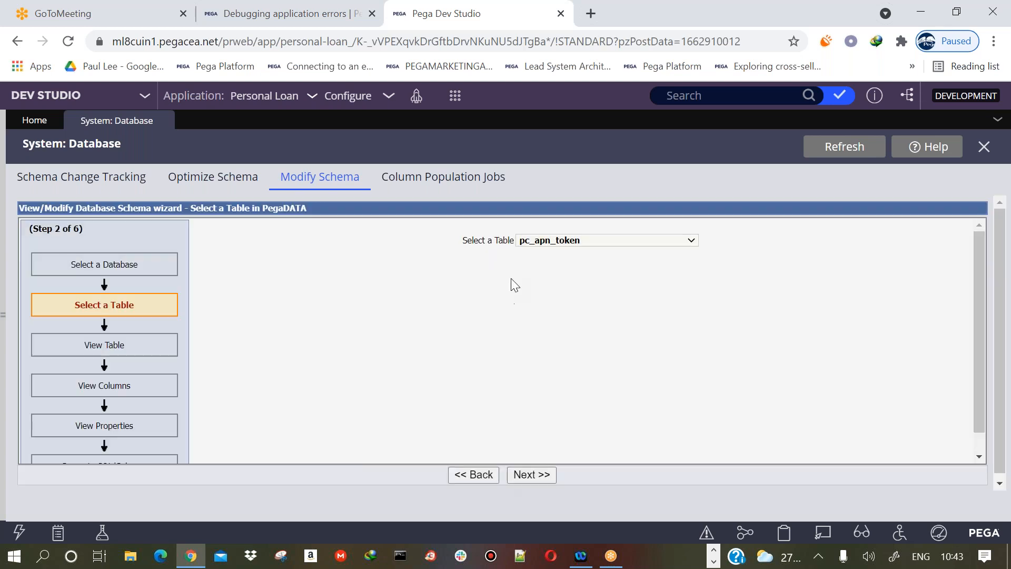
Select the pr_sys_locks table and list its 20 columns
{"action": "left_click", "coordinate": [533, 241]}
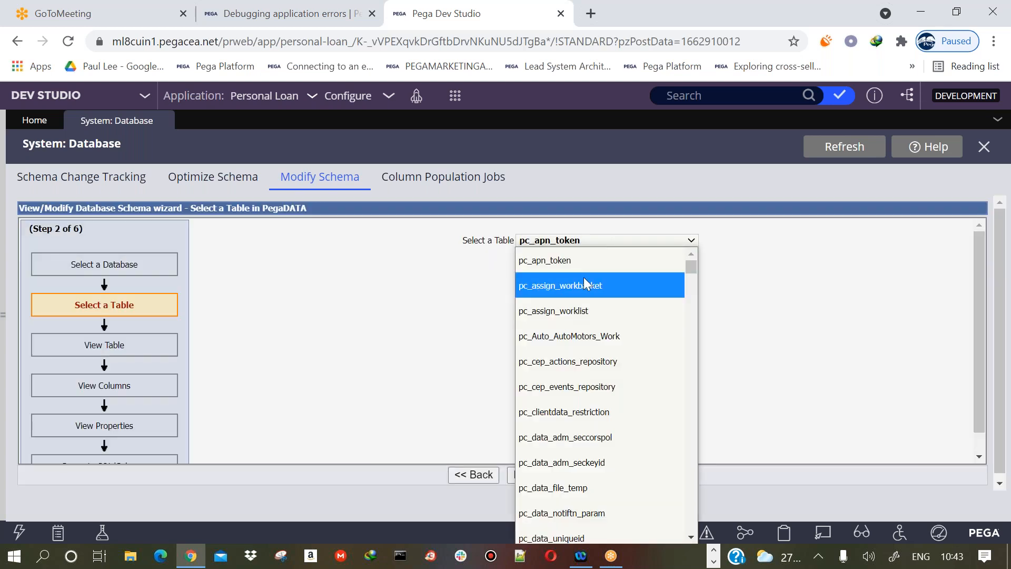
{"action": "left_click_drag", "start_coordinate": [692, 265], "coordinate": [689, 510]}
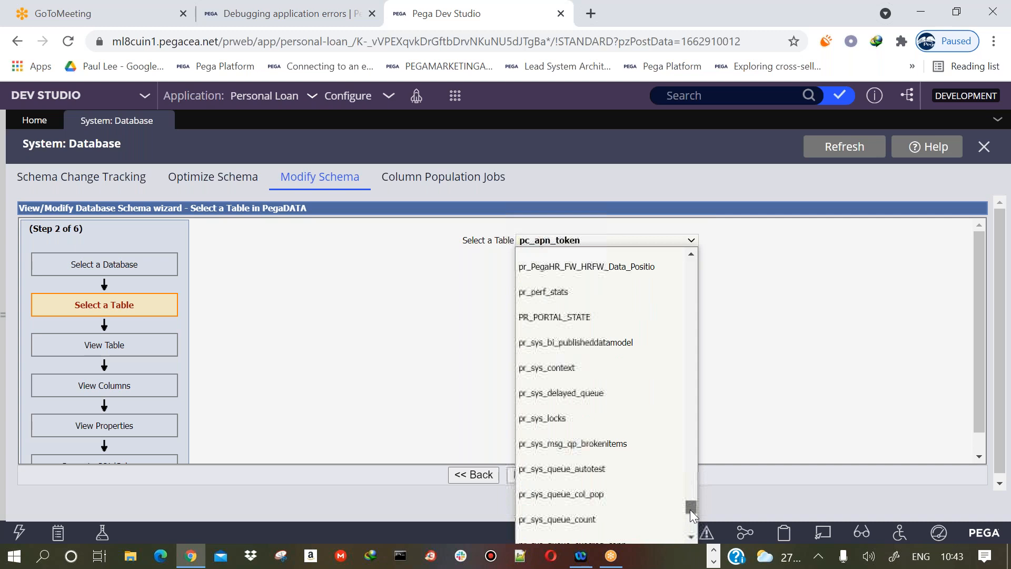
{"action": "left_click", "coordinate": [545, 420]}
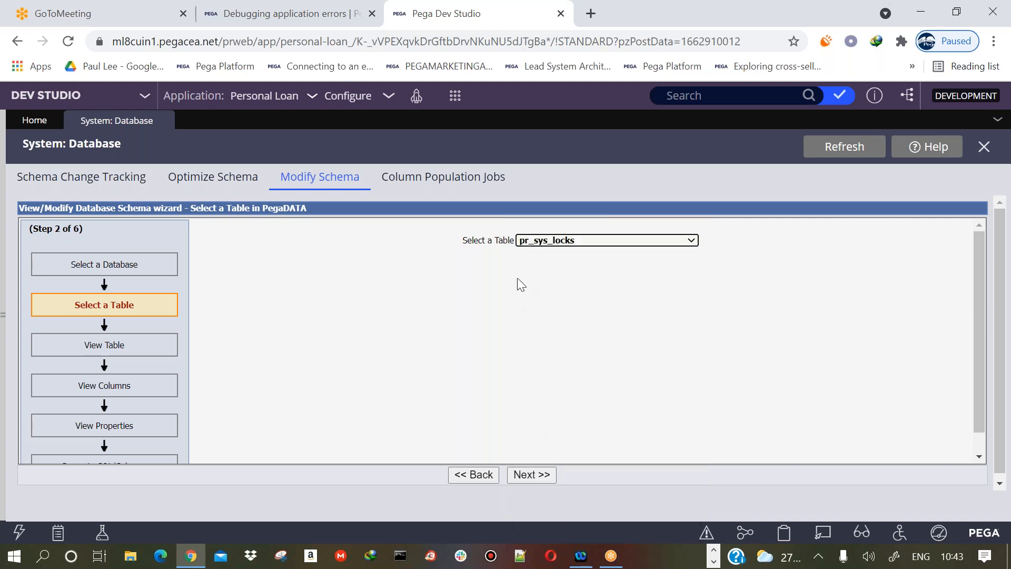
{"action": "left_click", "coordinate": [523, 473]}
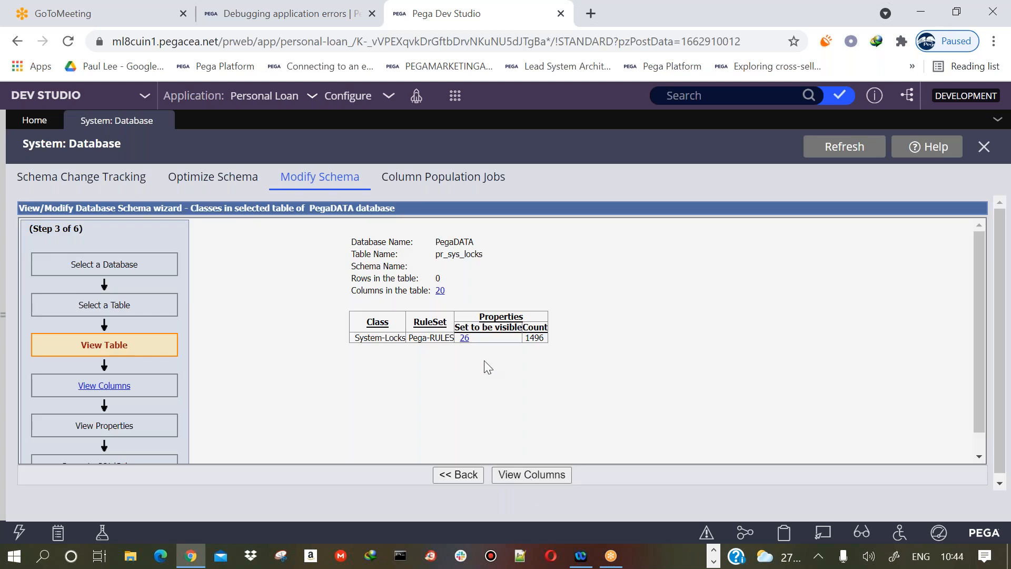
{"action": "double_click", "coordinate": [529, 338]}
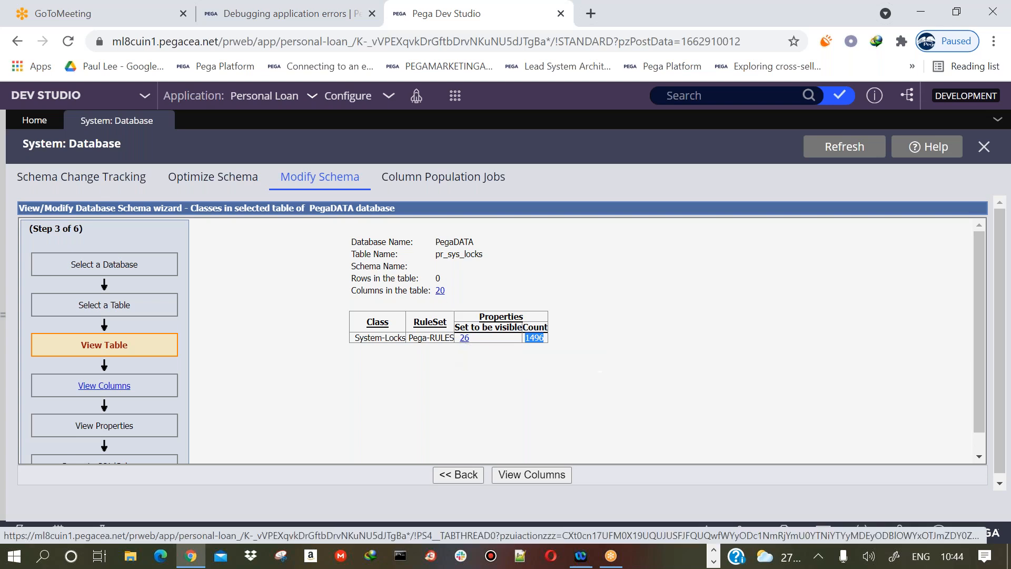
{"action": "left_click", "coordinate": [440, 292]}
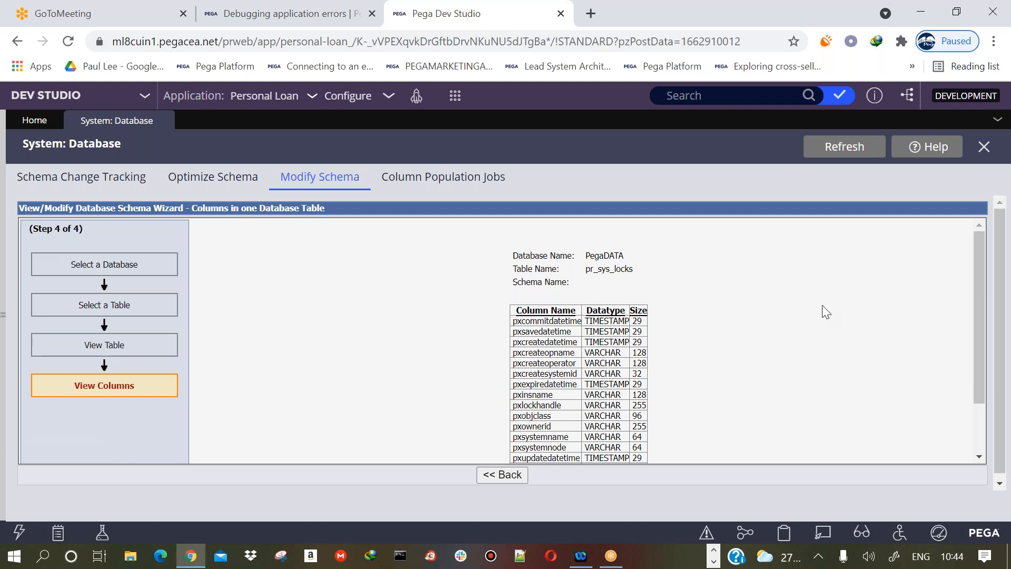
Scroll the pr_sys_locks columns down to pzinskey, then go back to the View Table step
{"action": "mouse_move", "coordinate": [977, 269]}
{"action": "left_mouse_down"}
{"action": "mouse_move", "coordinate": [979, 338]}
{"action": "mouse_move", "coordinate": [961, 270]}
{"action": "mouse_move", "coordinate": [967, 260]}
{"action": "left_mouse_up"}
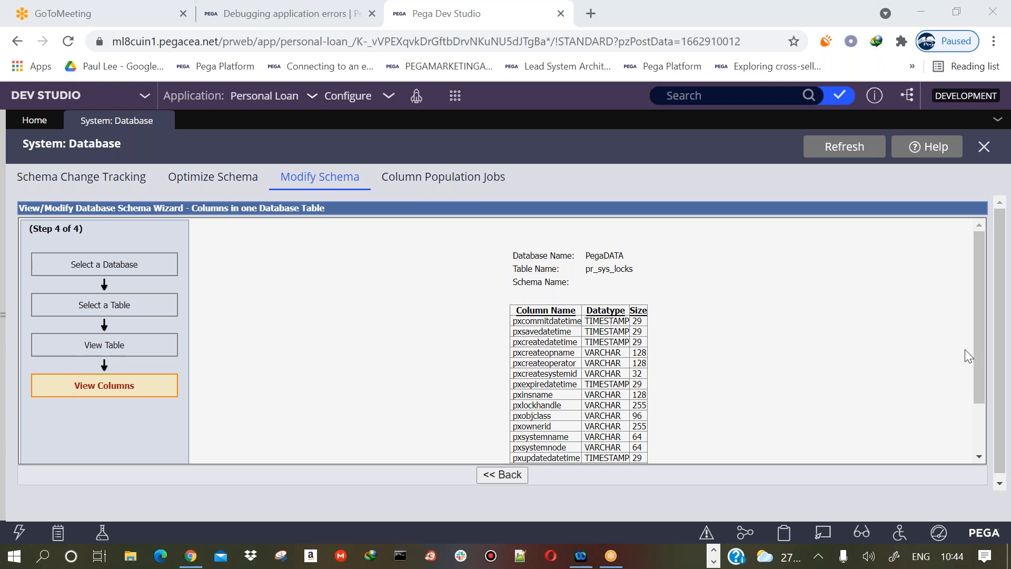
{"action": "left_click_drag", "start_coordinate": [981, 377], "coordinate": [986, 459]}
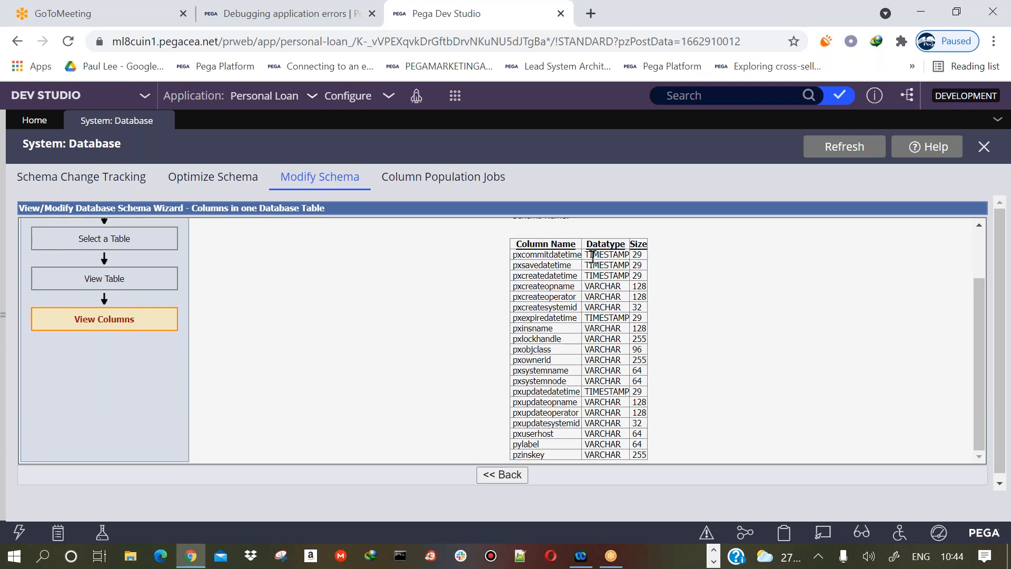
{"action": "left_click", "coordinate": [517, 480]}
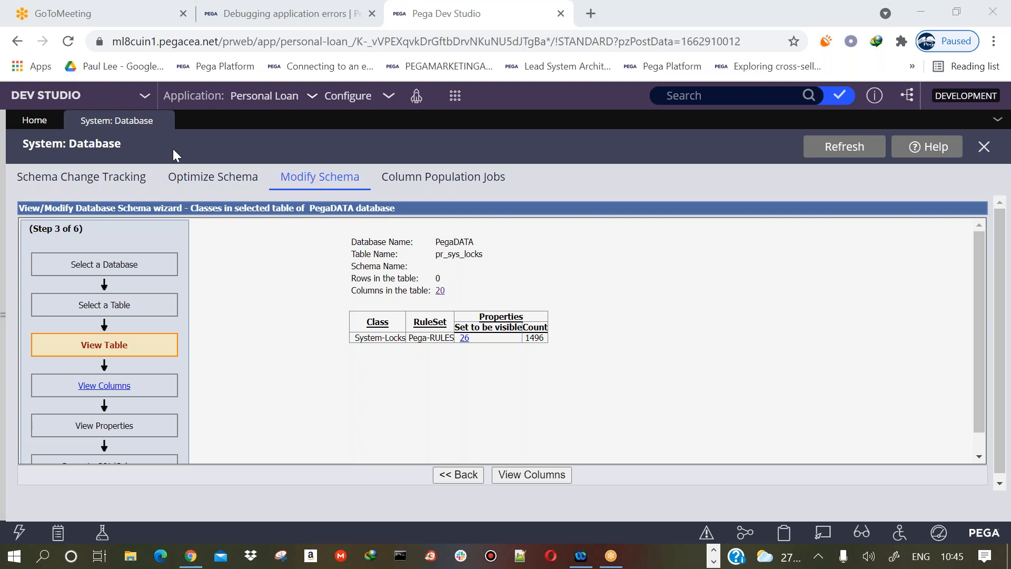
Close the System: Database tab and start a new Registration case via New > Registration
{"action": "left_click", "coordinate": [164, 120]}
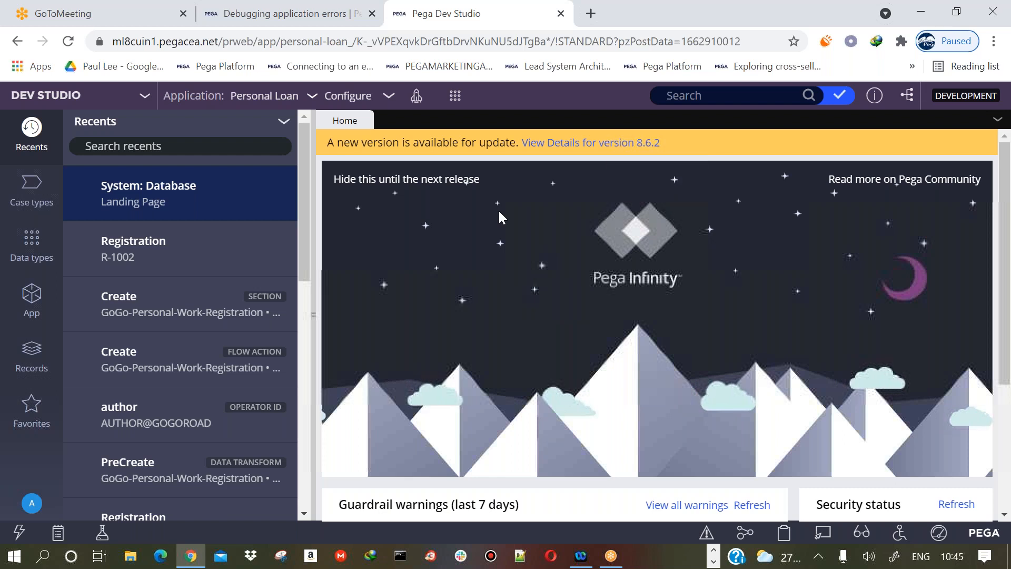
{"action": "left_click", "coordinate": [455, 96]}
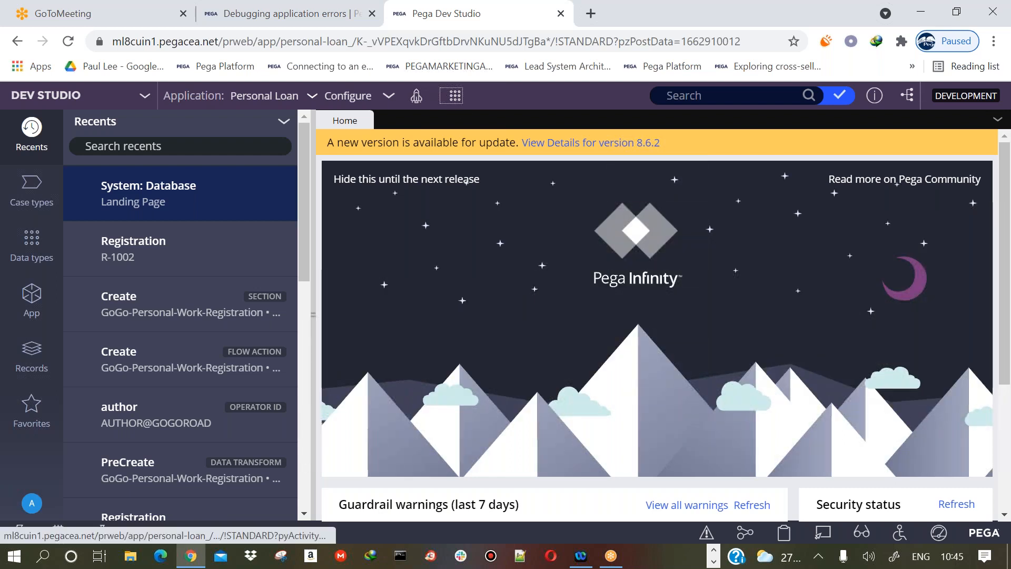
{"action": "mouse_move", "coordinate": [494, 110]}
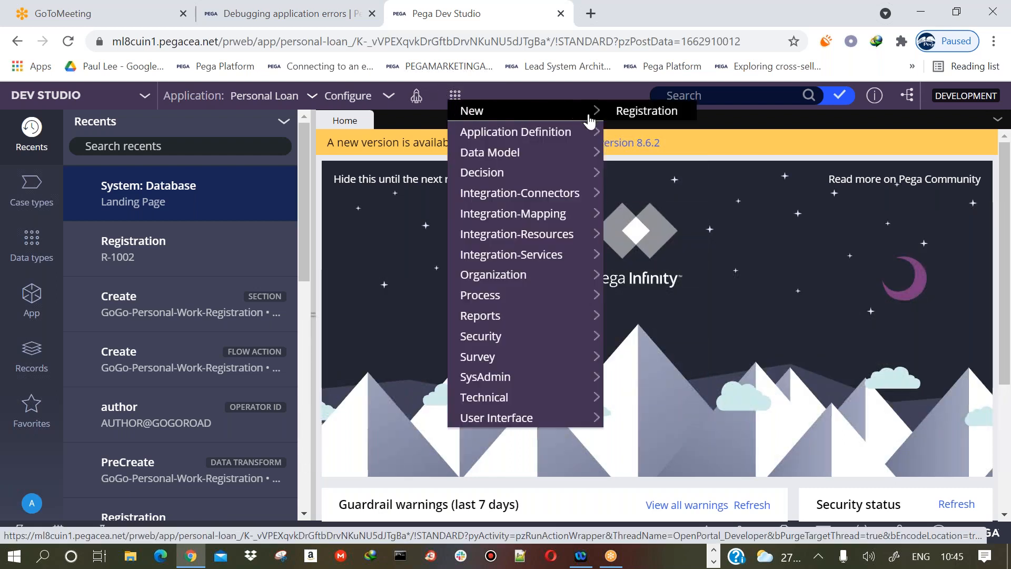
{"action": "left_click", "coordinate": [632, 126]}
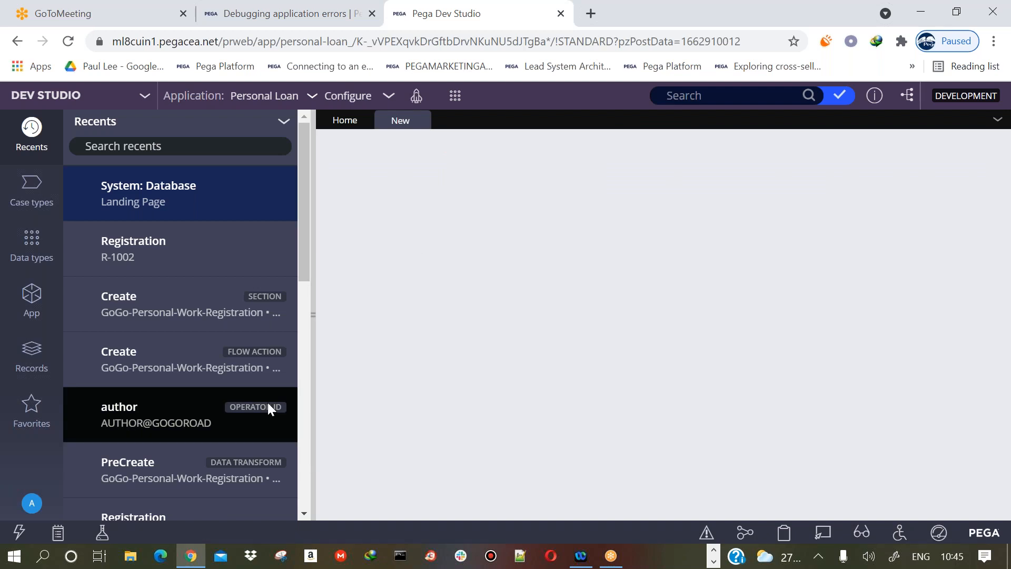
{"action": "left_click", "coordinate": [311, 311]}
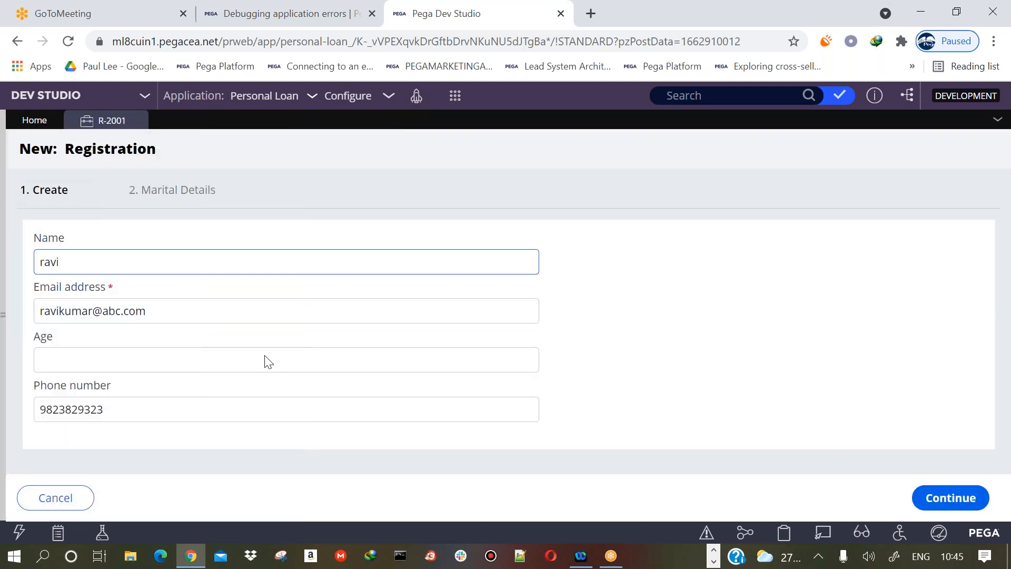
Check the Email address and Name fields, then turn on Live UI
{"action": "left_click", "coordinate": [174, 305]}
{"action": "left_click", "coordinate": [159, 271]}
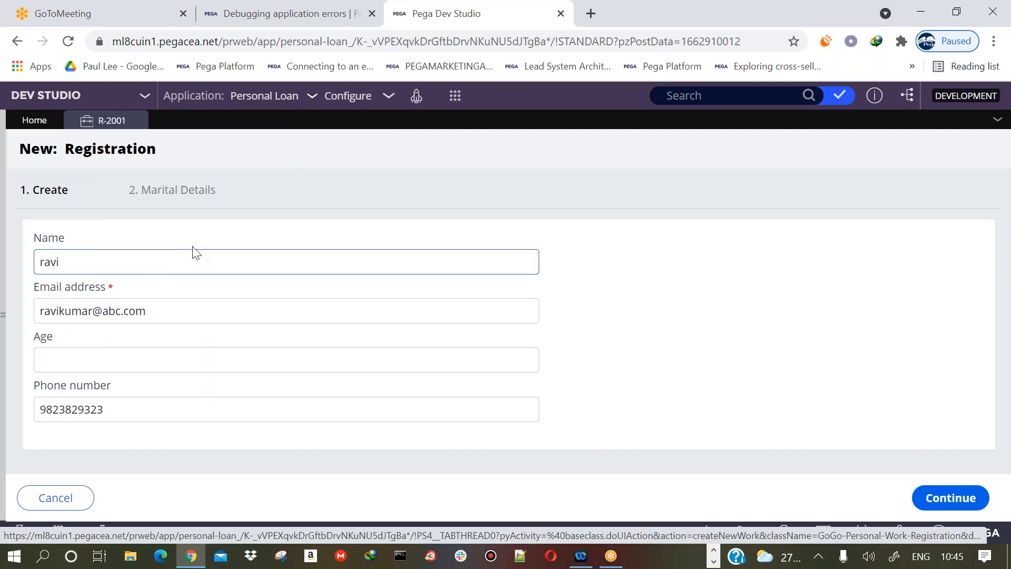
{"action": "left_click", "coordinate": [823, 538]}
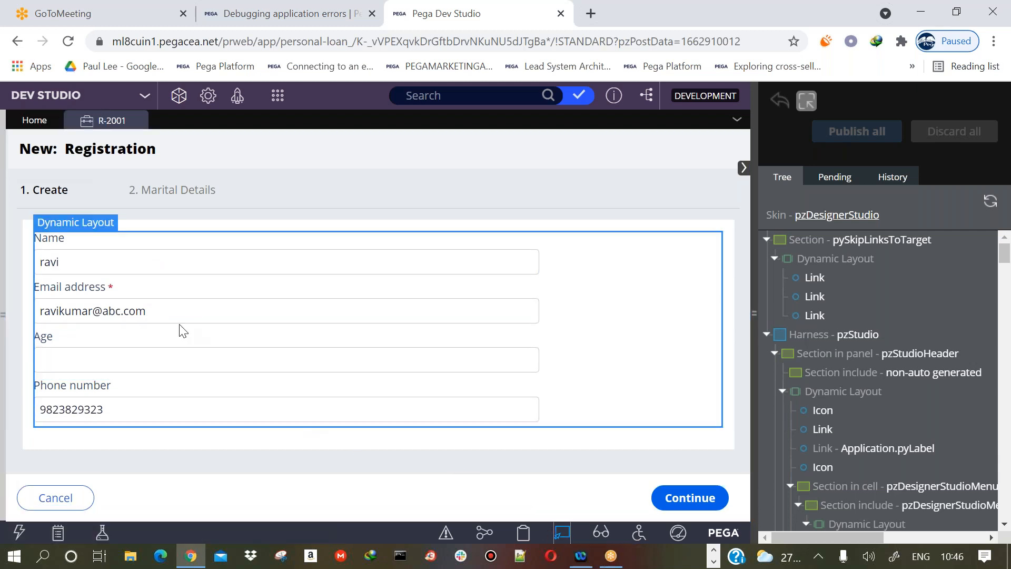
In Live UI, go from the Email address field to its parent Section - Create
{"action": "left_click", "coordinate": [134, 296]}
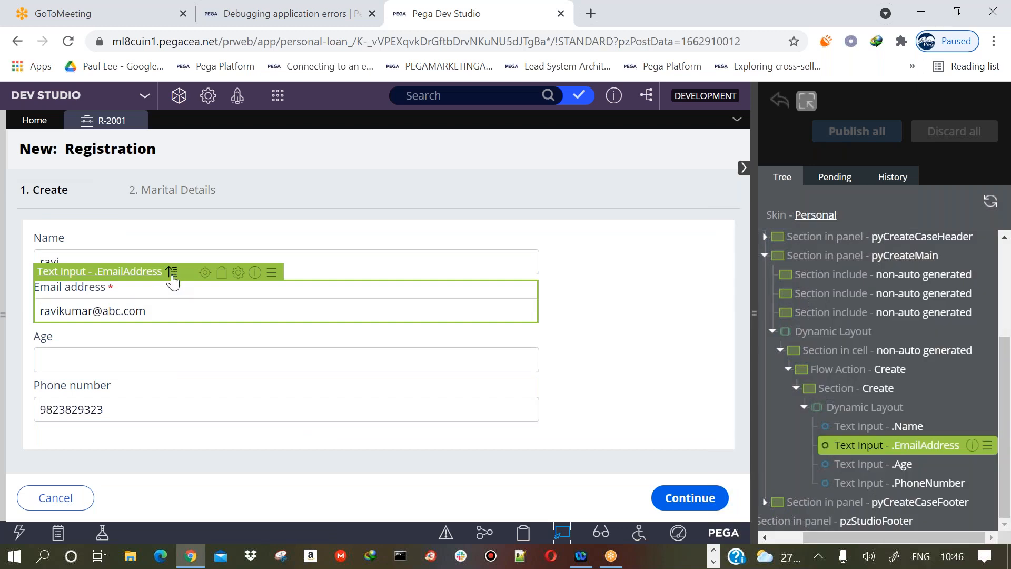
{"action": "left_click", "coordinate": [173, 274]}
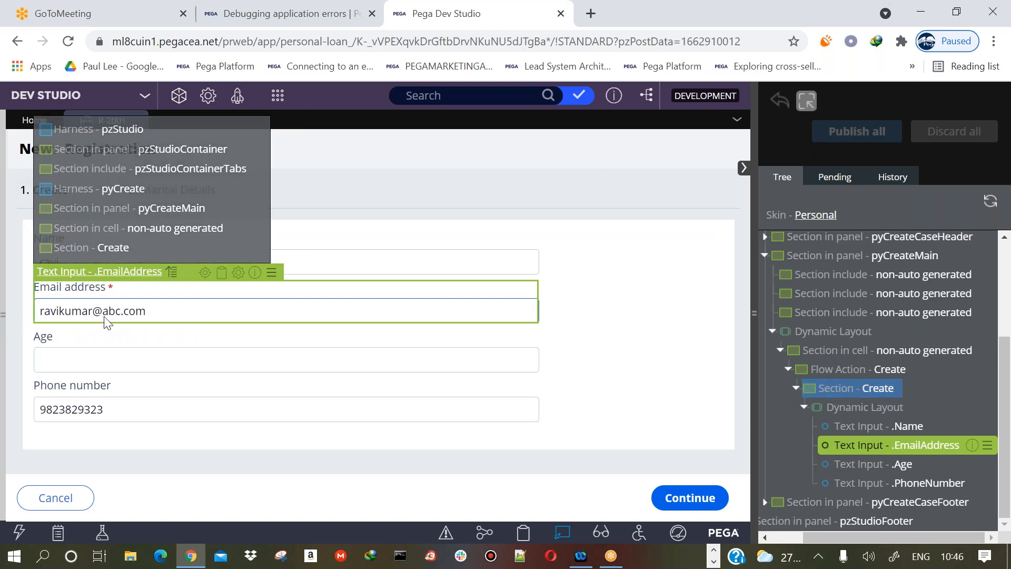
{"action": "left_click", "coordinate": [173, 273]}
{"action": "left_click", "coordinate": [171, 272]}
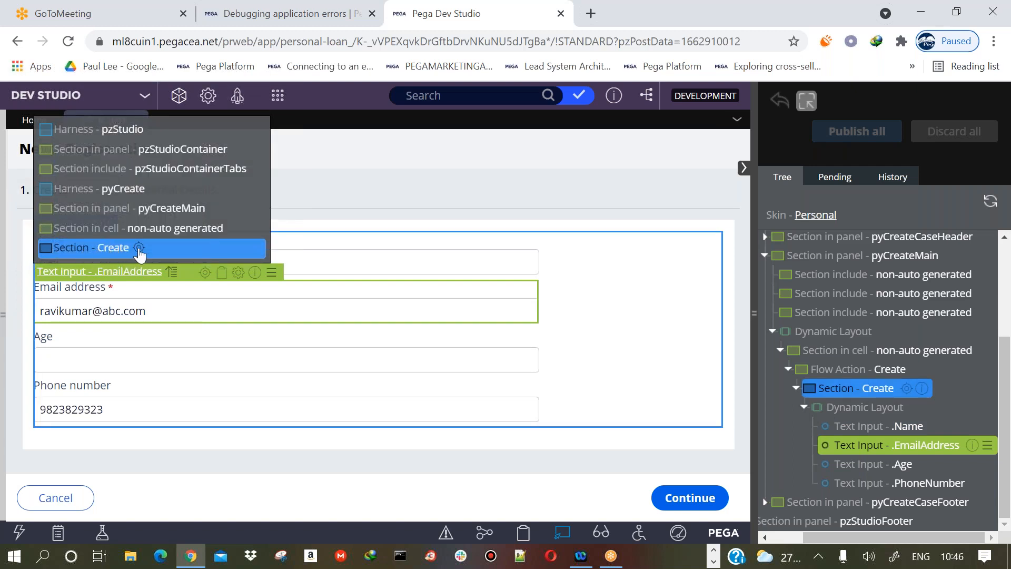
{"action": "left_click", "coordinate": [139, 248]}
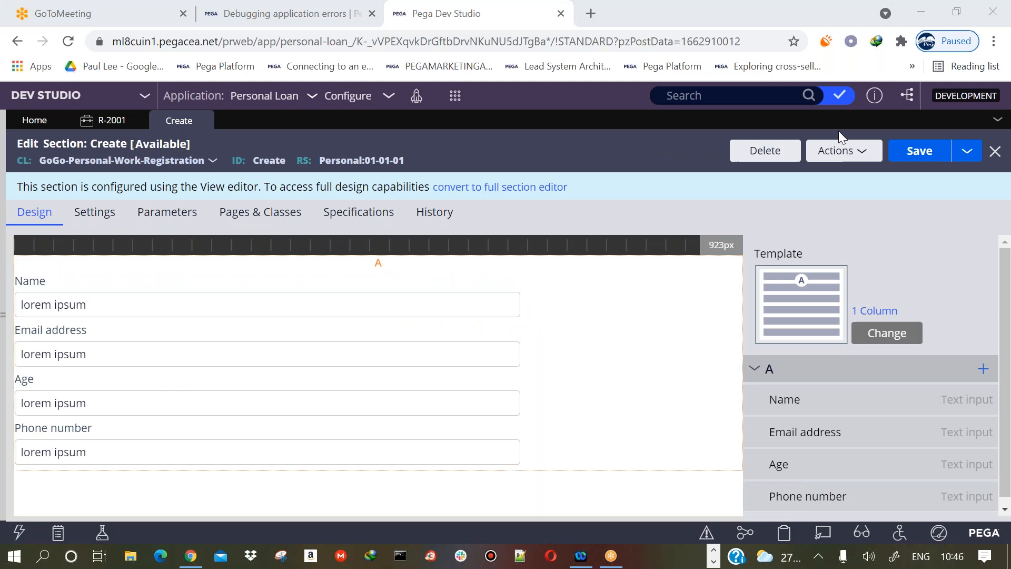
View the Create section's references and open the GoGo-Personal-Work-Registration Create flow action
{"action": "left_click", "coordinate": [837, 151]}
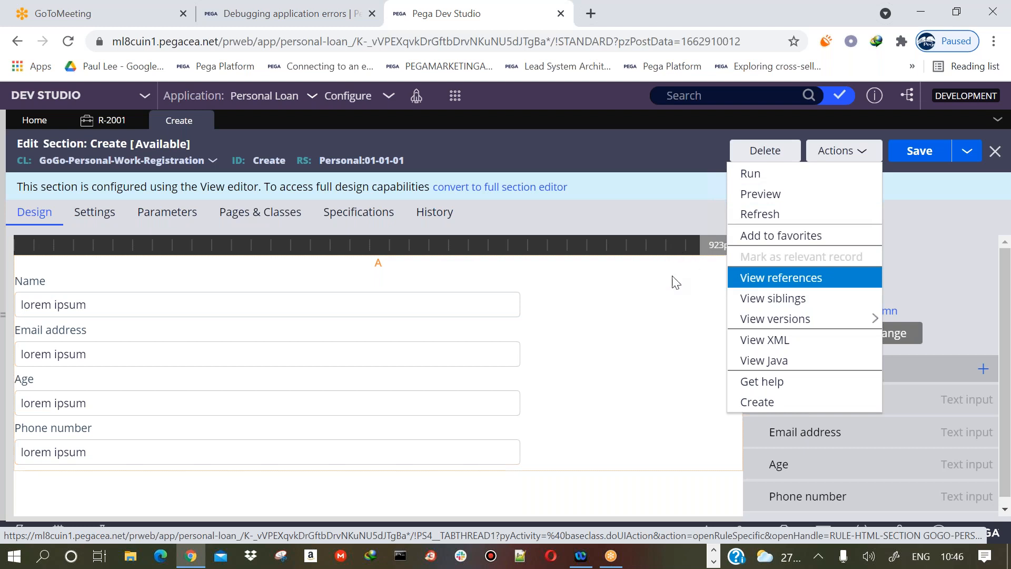
{"action": "left_click", "coordinate": [773, 279]}
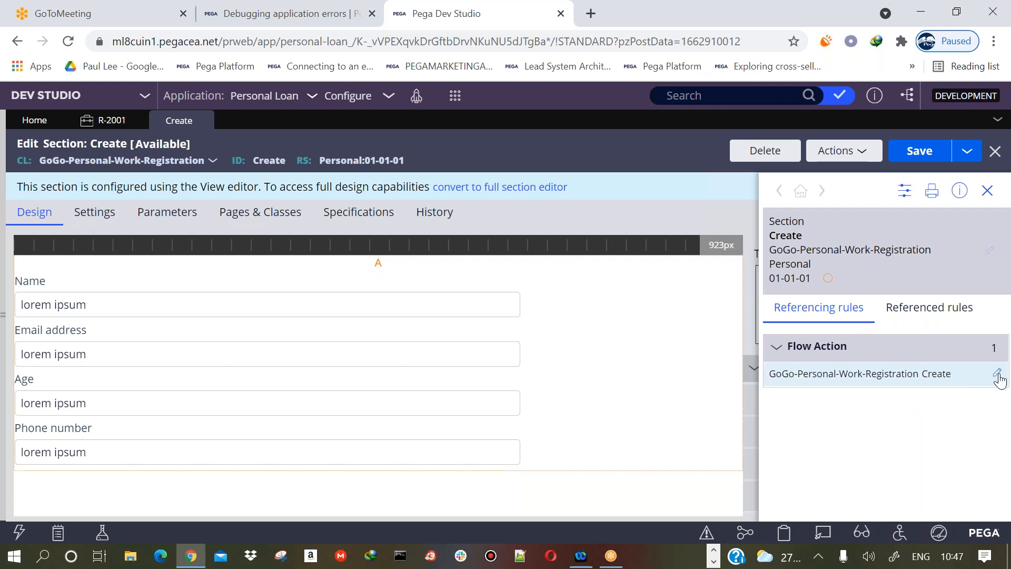
{"action": "left_click", "coordinate": [997, 374]}
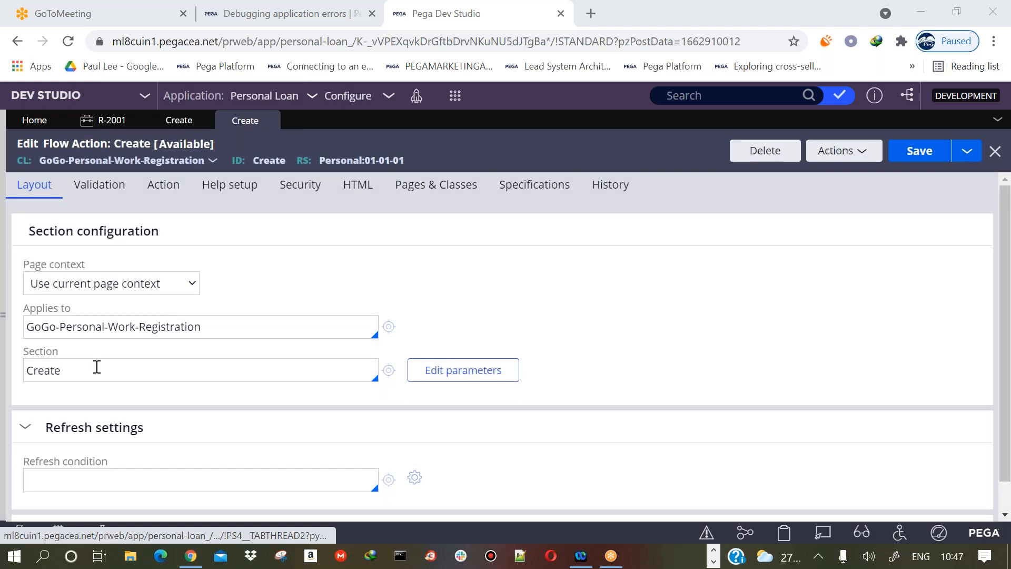
Check the Action tab's pre-processing data transform PreCreate and open that rule
{"action": "double_click", "coordinate": [97, 367]}
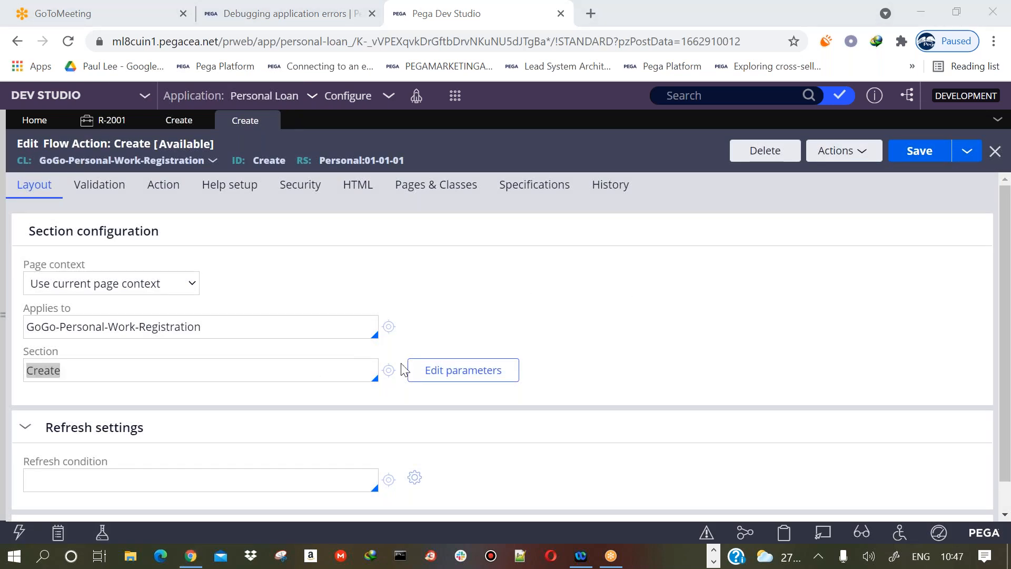
{"action": "left_click", "coordinate": [180, 191]}
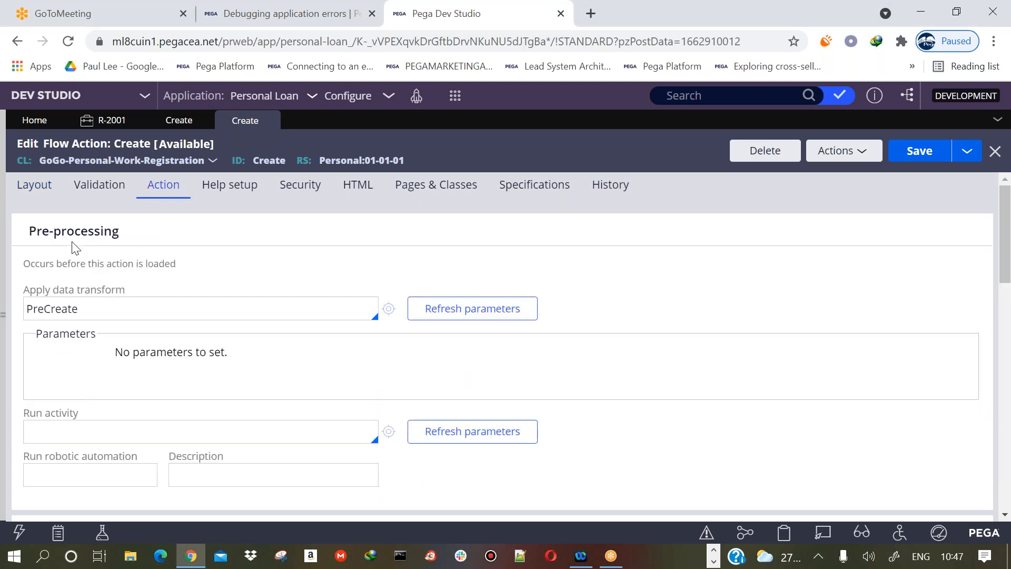
{"action": "mouse_move", "coordinate": [1007, 280]}
{"action": "left_mouse_down"}
{"action": "mouse_move", "coordinate": [1008, 473]}
{"action": "mouse_move", "coordinate": [1008, 272]}
{"action": "left_mouse_up"}
{"action": "left_click", "coordinate": [129, 122]}
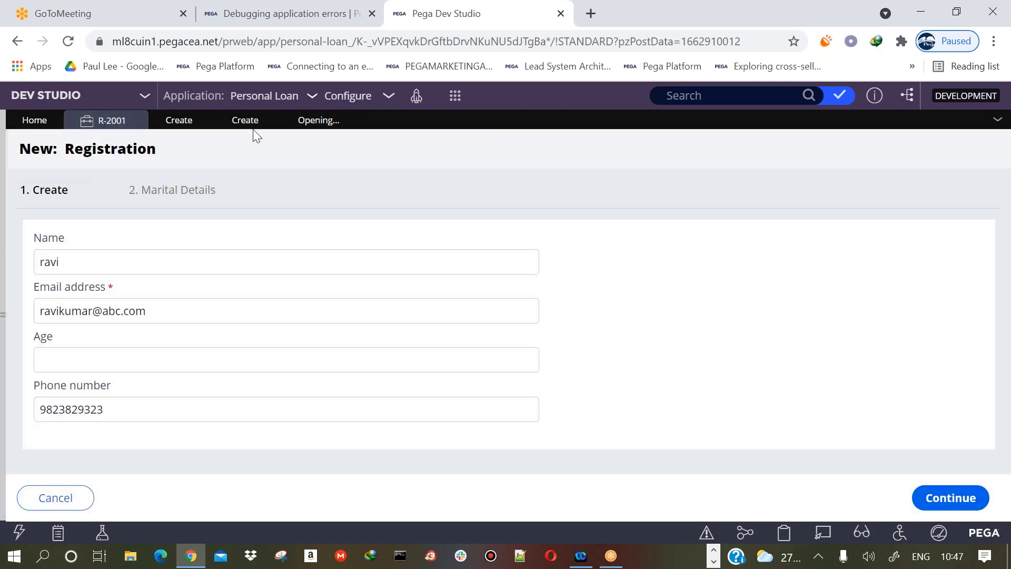
{"action": "left_click", "coordinate": [250, 126]}
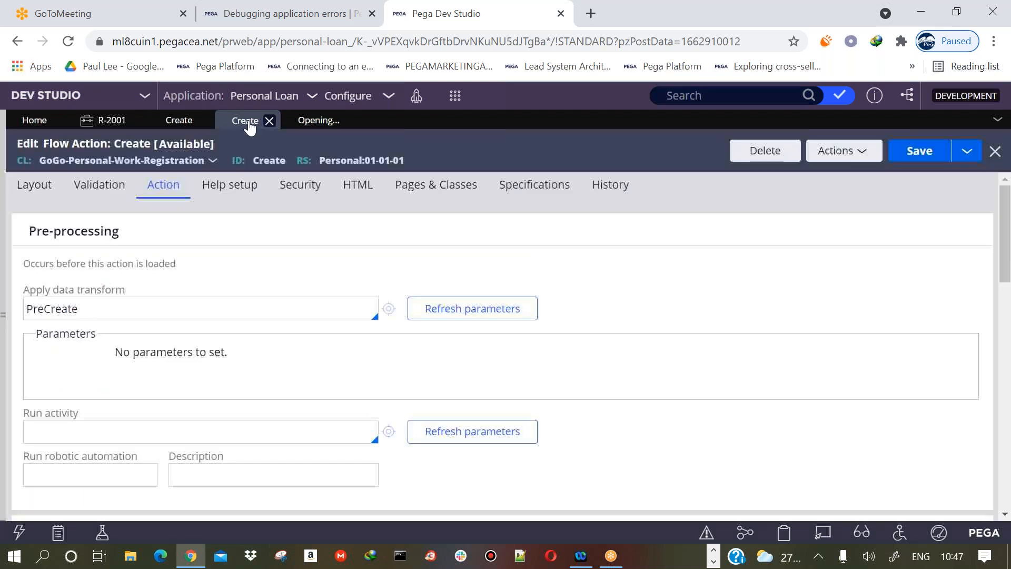
{"action": "left_click", "coordinate": [311, 130]}
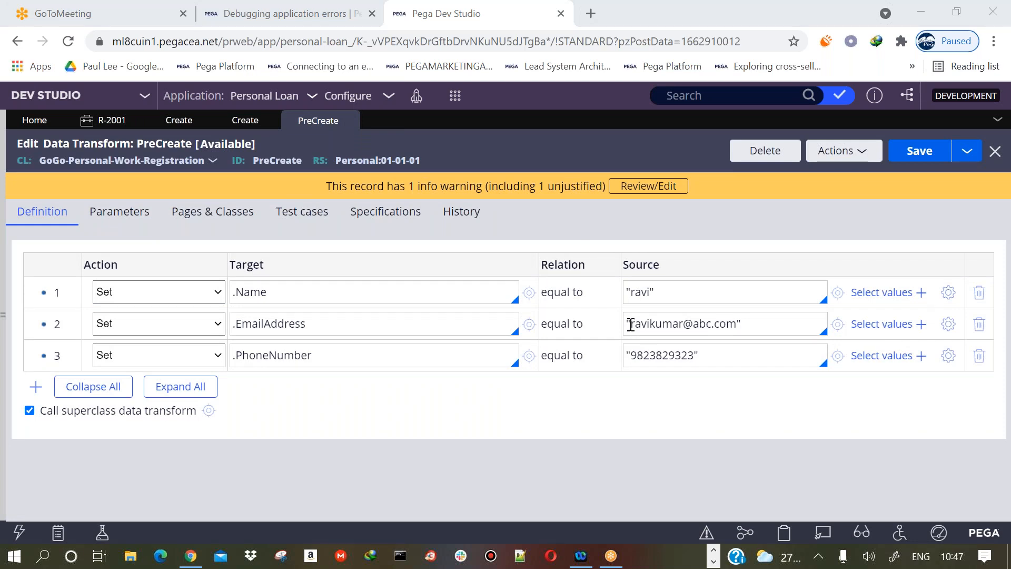
Replace row 2's e-mail with a new test address, save PreCreate, and reload the R-2001 form
{"action": "left_click_drag", "start_coordinate": [630, 324], "coordinate": [735, 327]}
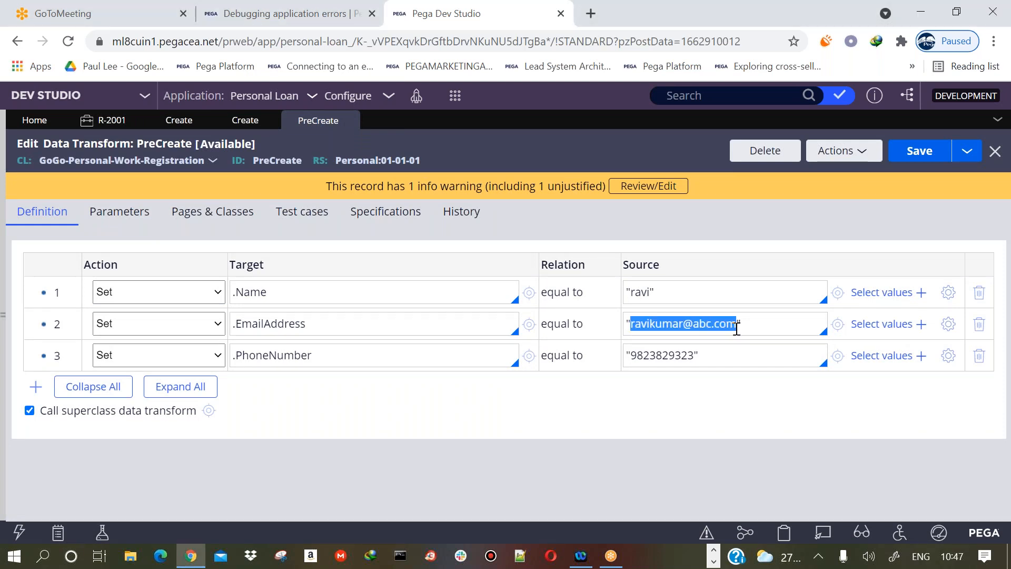
{"action": "type", "text": "BAC"}
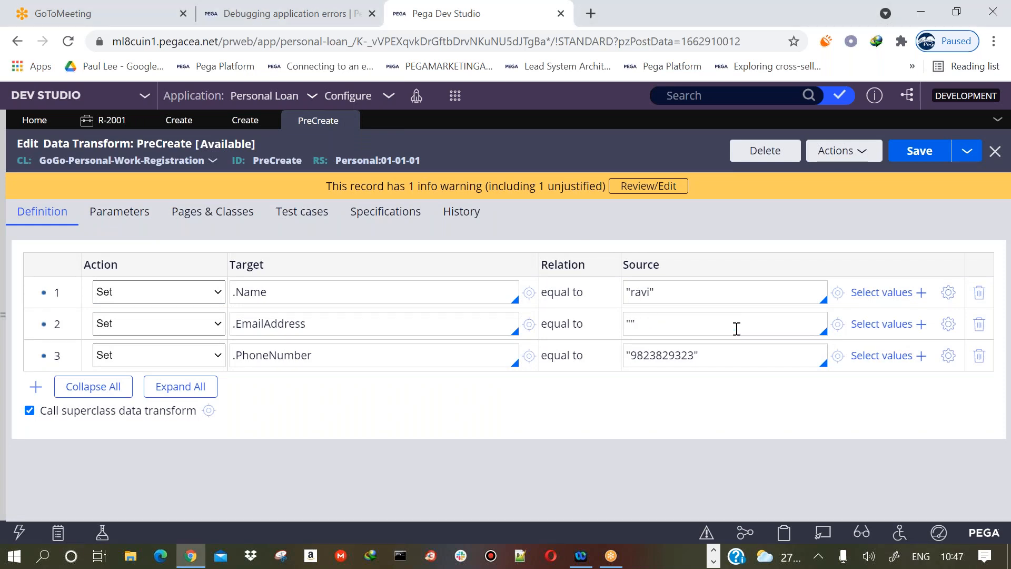
{"action": "type", "text": "@DEF.COM"}
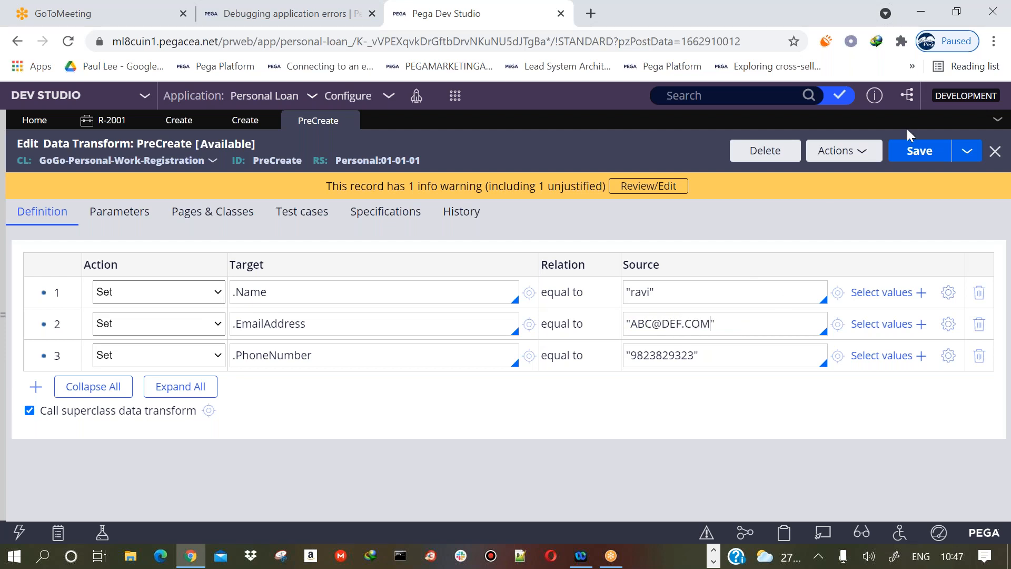
{"action": "left_click", "coordinate": [906, 158]}
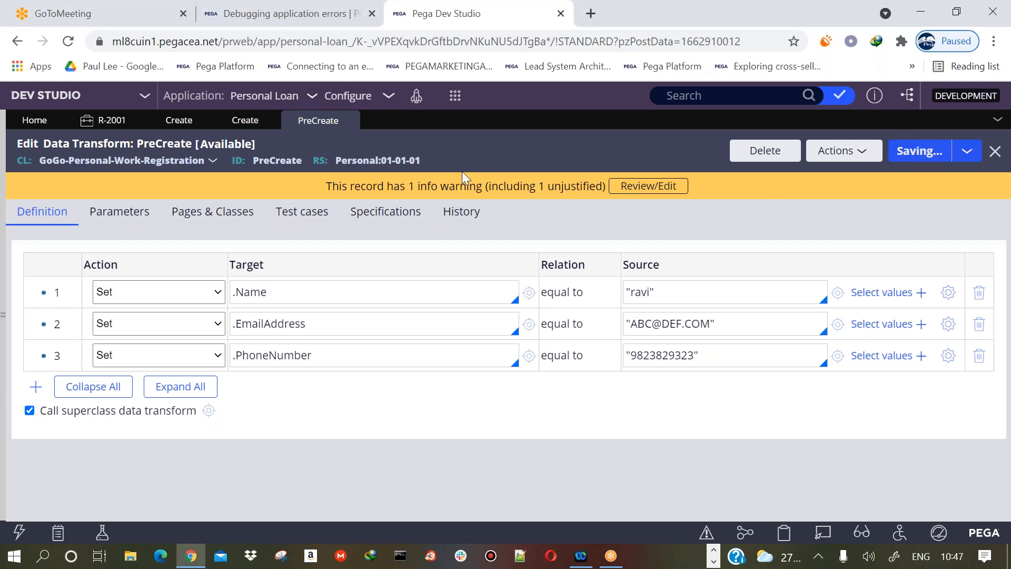
{"action": "left_click", "coordinate": [114, 122]}
{"action": "left_click", "coordinate": [68, 41]}
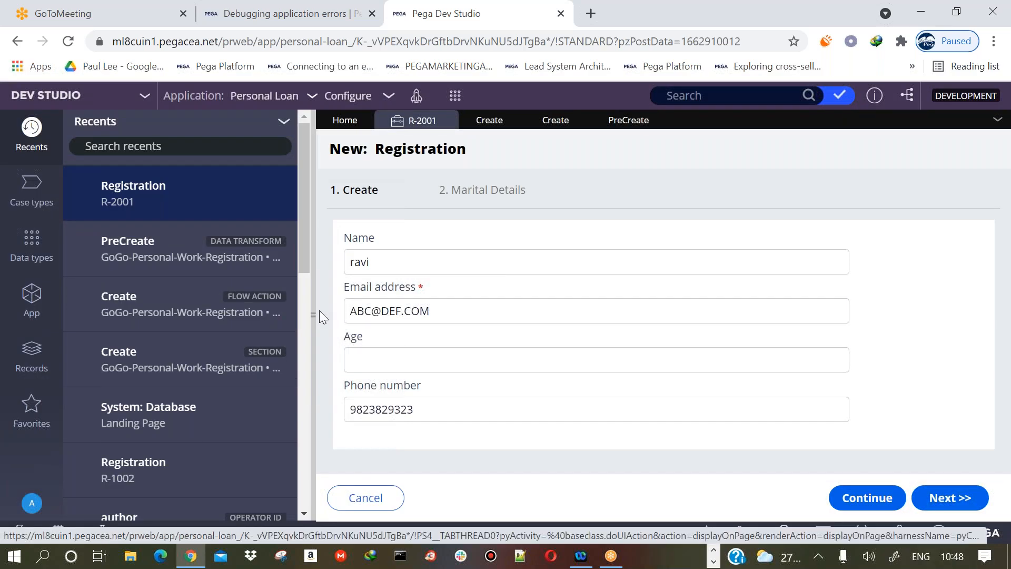
Recheck the Create flow action's pre-processing settings and return to the PreCreate data transform
{"action": "left_click", "coordinate": [316, 311]}
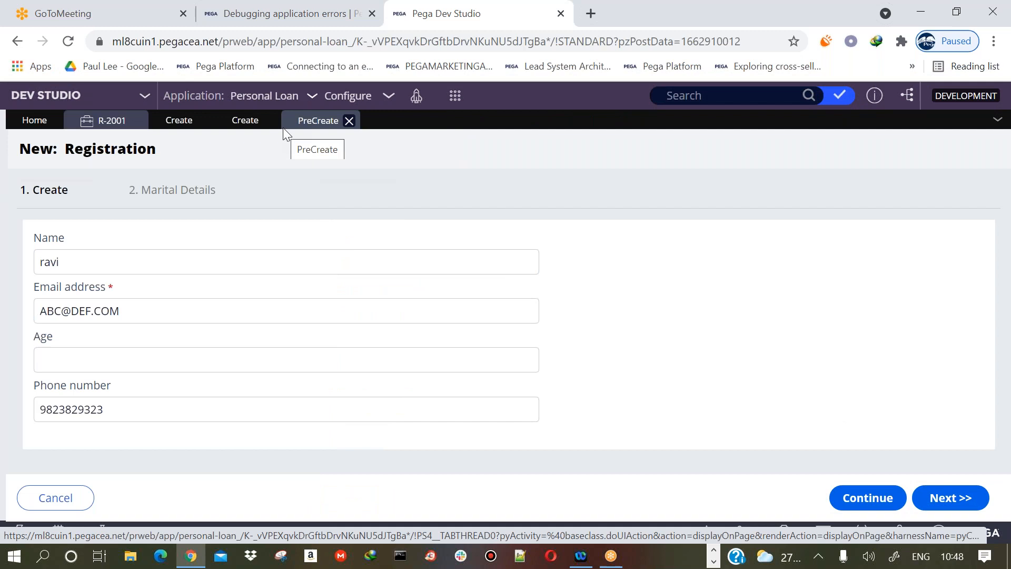
{"action": "left_click", "coordinate": [243, 124]}
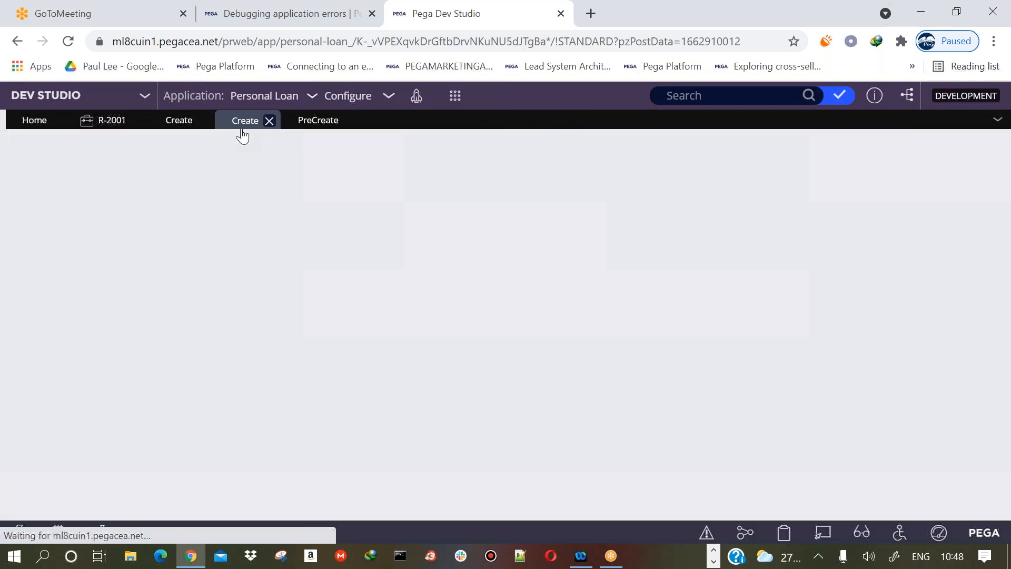
{"action": "left_click", "coordinate": [300, 125]}
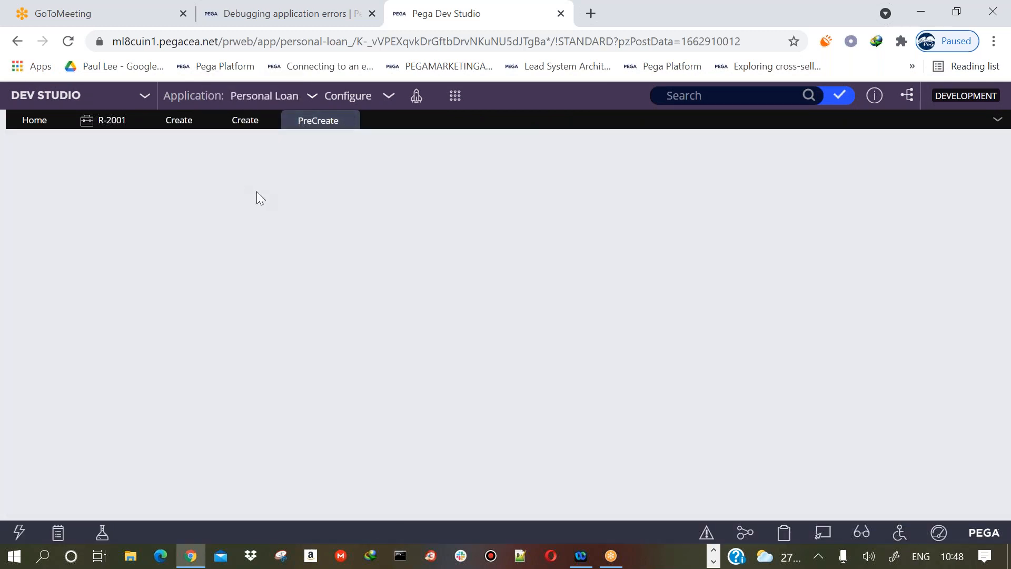
{"action": "left_click", "coordinate": [98, 122]}
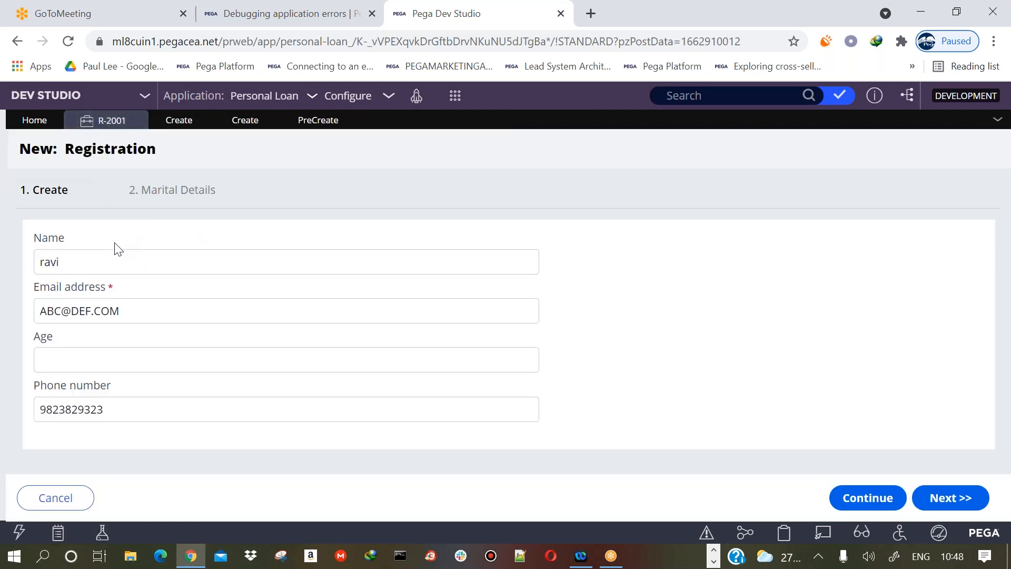
{"action": "left_click", "coordinate": [245, 121]}
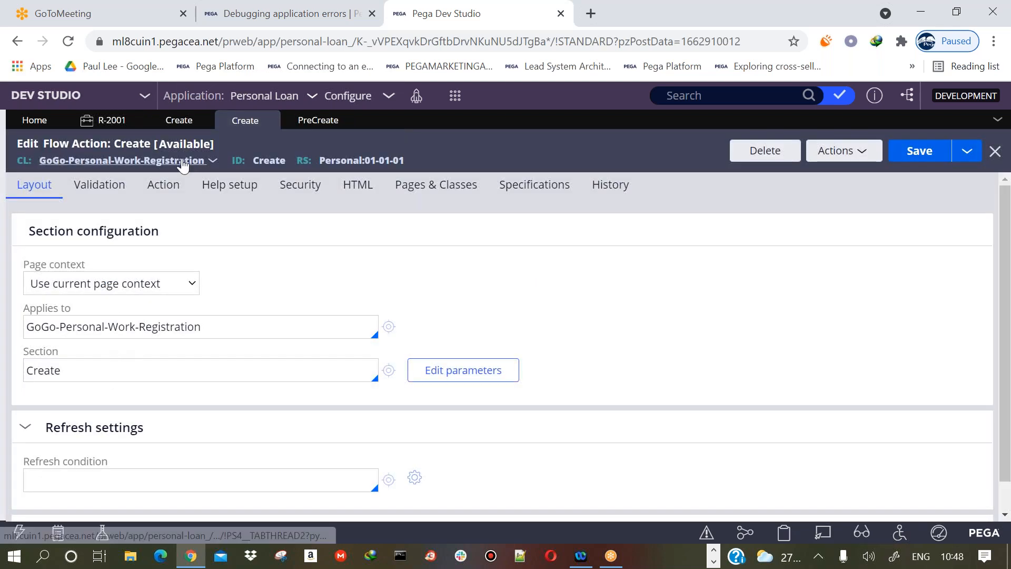
{"action": "left_click", "coordinate": [163, 185]}
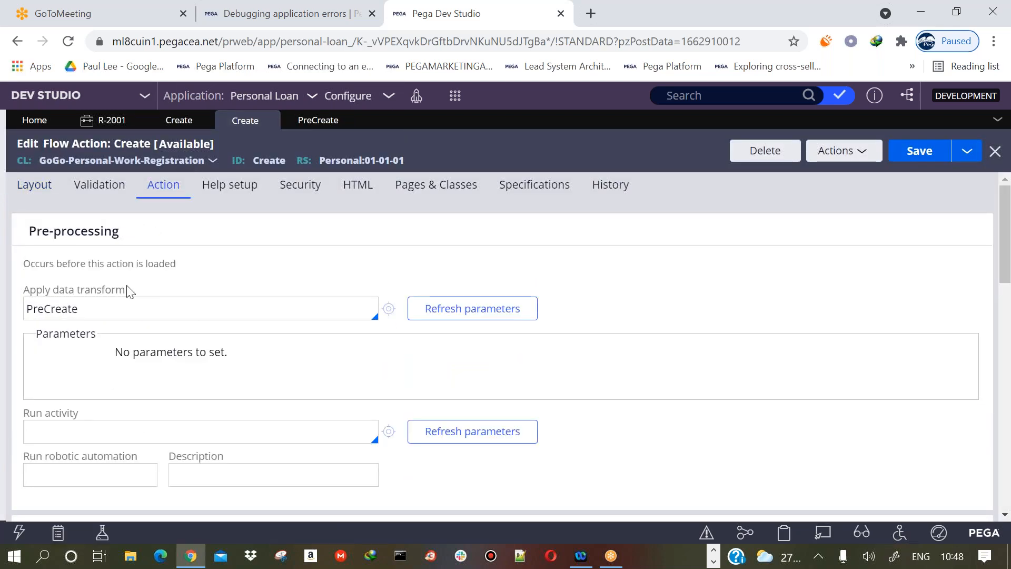
{"action": "left_click", "coordinate": [109, 123]}
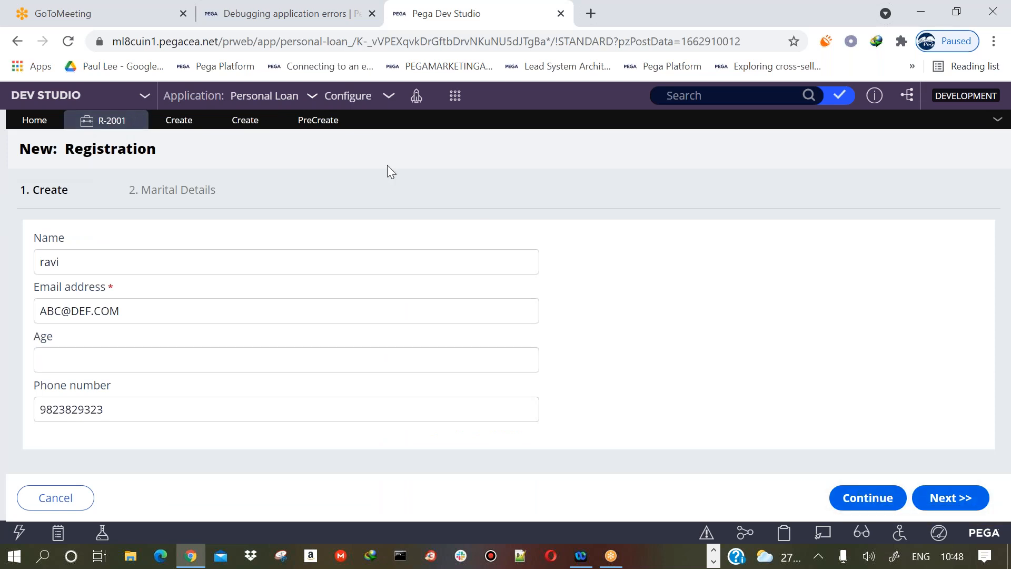
{"action": "left_click", "coordinate": [235, 125]}
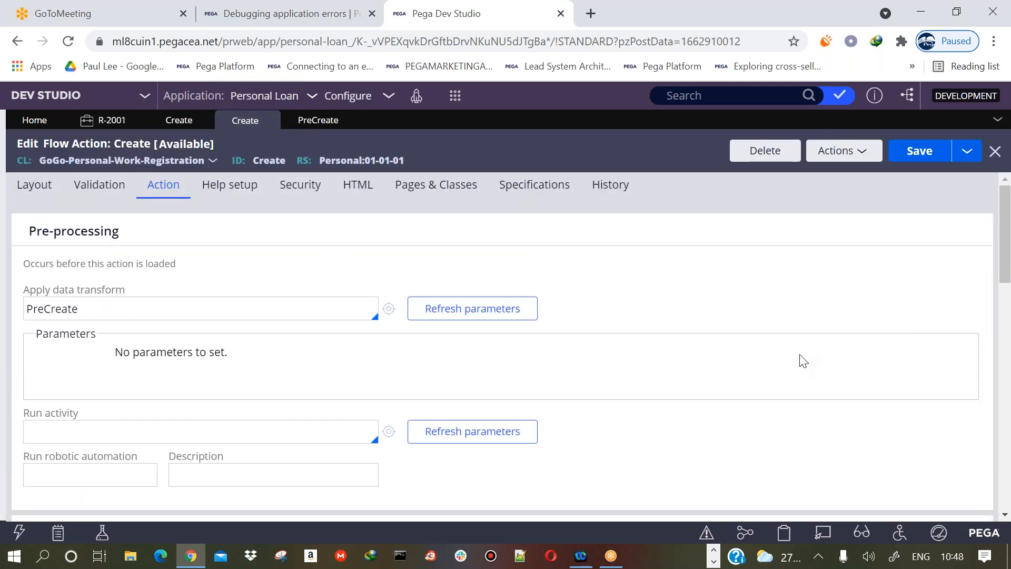
{"action": "left_click_drag", "start_coordinate": [1009, 213], "coordinate": [1005, 176]}
{"action": "left_click", "coordinate": [318, 120]}
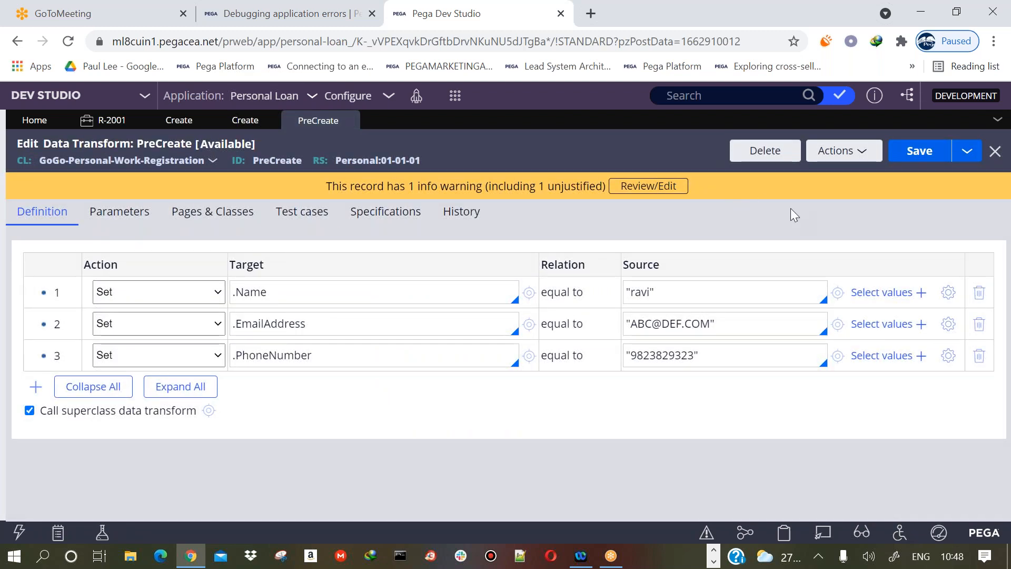
Confirm row 1 stays Set and review the prefilled values on the R-2001 form
{"action": "left_click", "coordinate": [204, 298]}
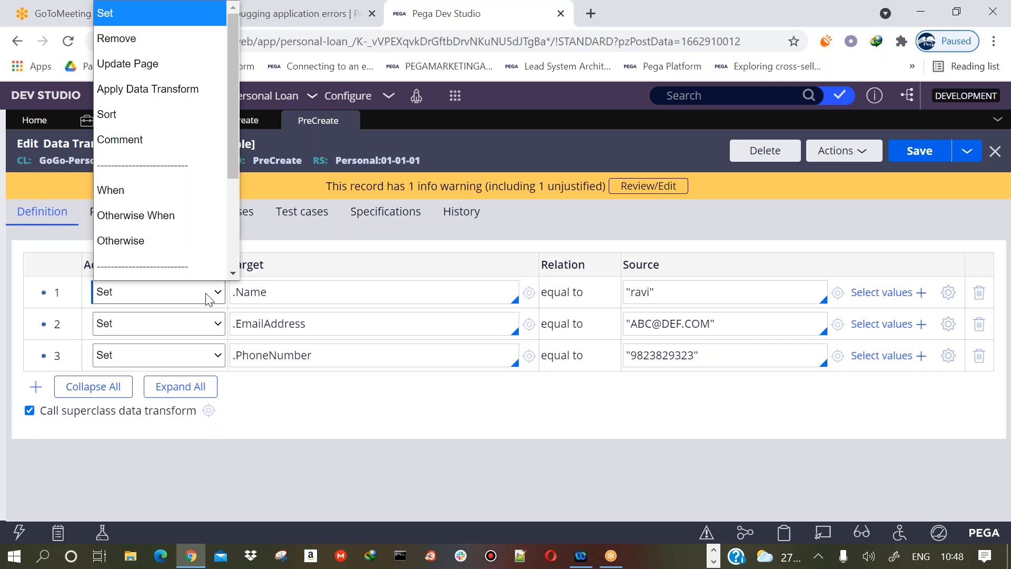
{"action": "left_click", "coordinate": [334, 316]}
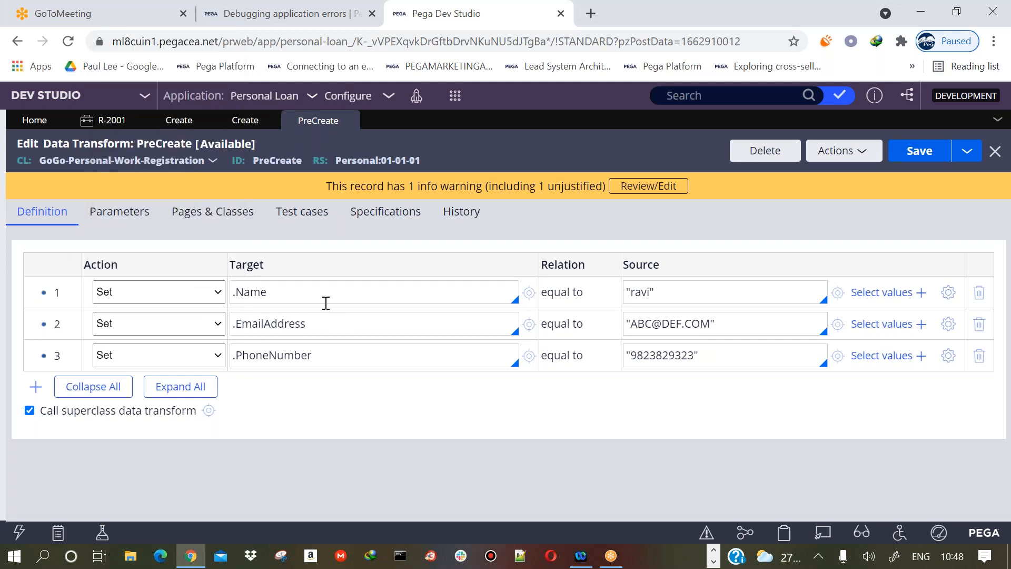
{"action": "left_click", "coordinate": [115, 126]}
{"action": "left_click", "coordinate": [61, 262]}
{"action": "left_click", "coordinate": [67, 312]}
{"action": "double_click", "coordinate": [68, 312]}
{"action": "double_click", "coordinate": [56, 407]}
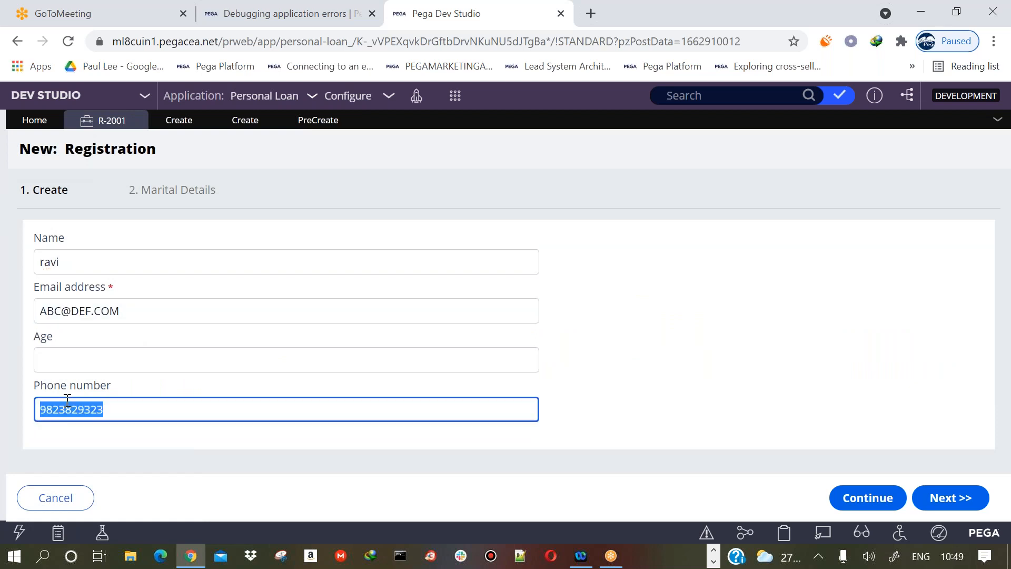
Keep row 3's action as Set and add a fourth row below it
{"action": "left_click", "coordinate": [321, 121]}
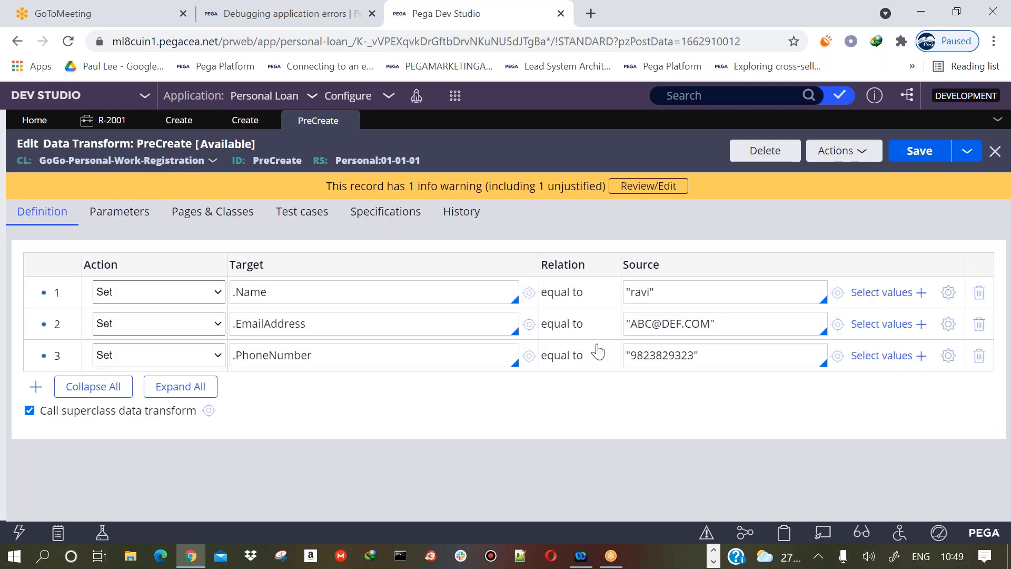
{"action": "left_click", "coordinate": [197, 362]}
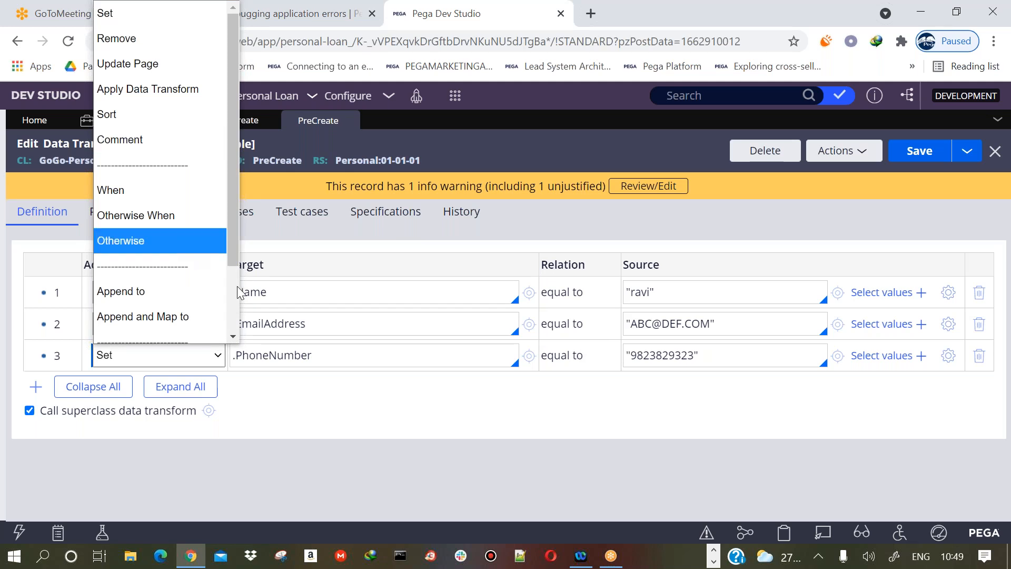
{"action": "left_click", "coordinate": [260, 356]}
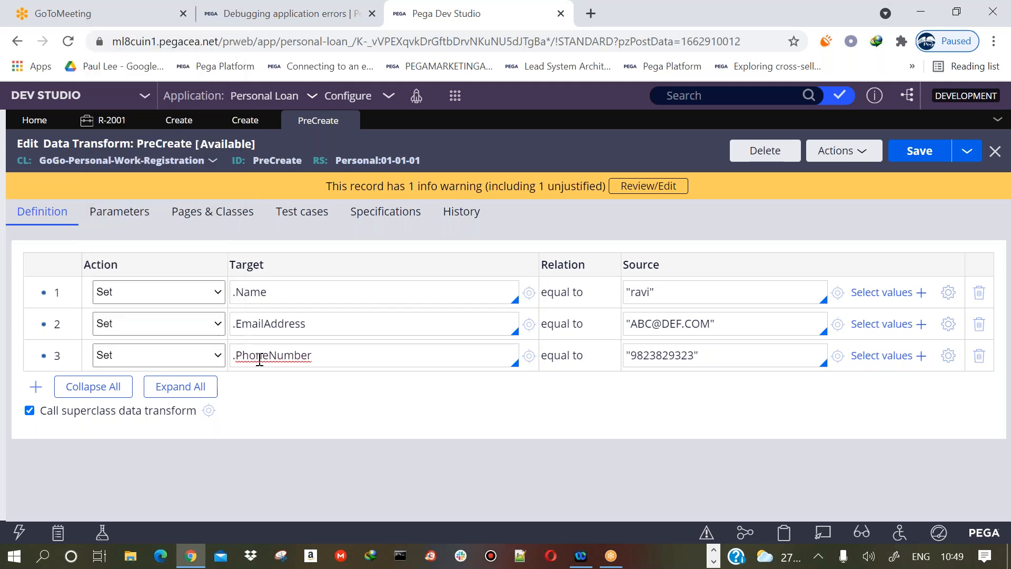
{"action": "left_click", "coordinate": [35, 387]}
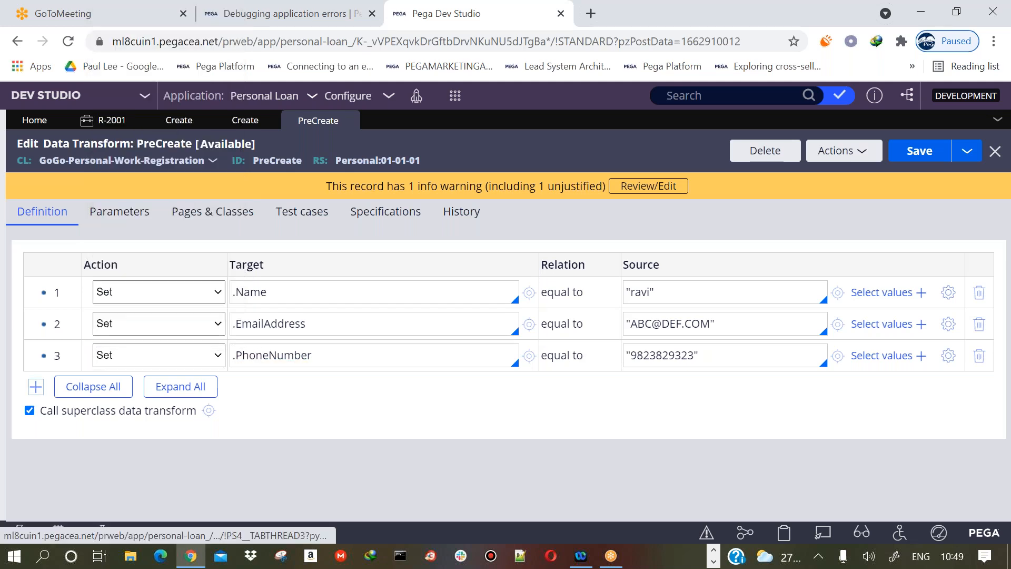
Make PreCreate row 4 a Remove action on .PhoneNumber, save, and reload the page
{"action": "left_click", "coordinate": [144, 396]}
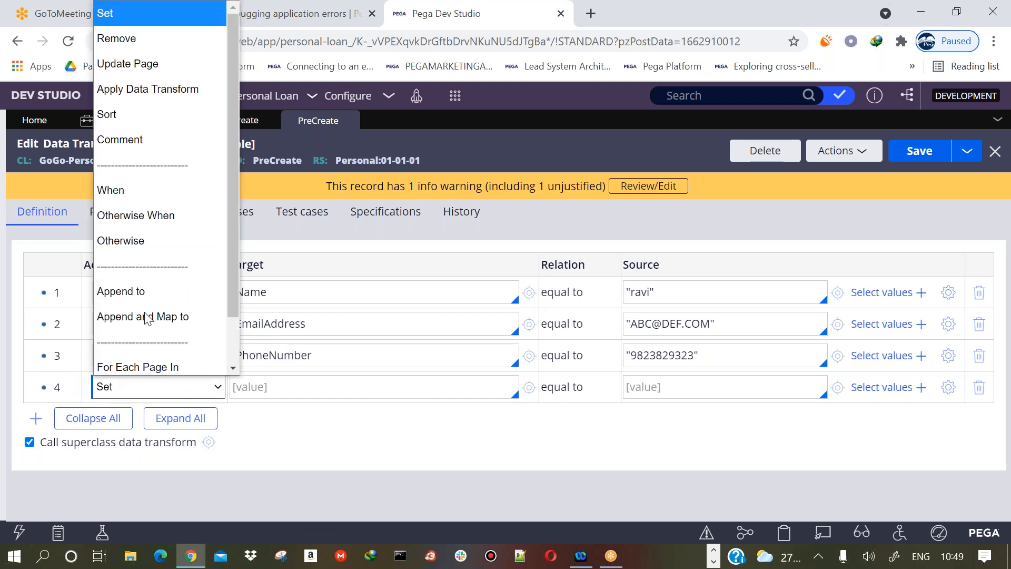
{"action": "left_click", "coordinate": [120, 33]}
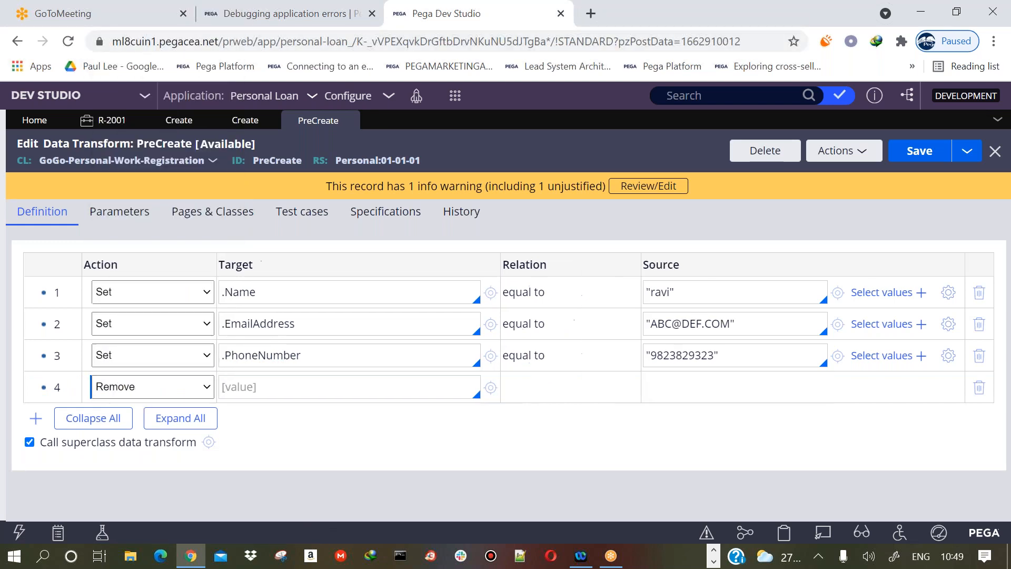
{"action": "left_click", "coordinate": [240, 392]}
{"action": "type", "text": "."}
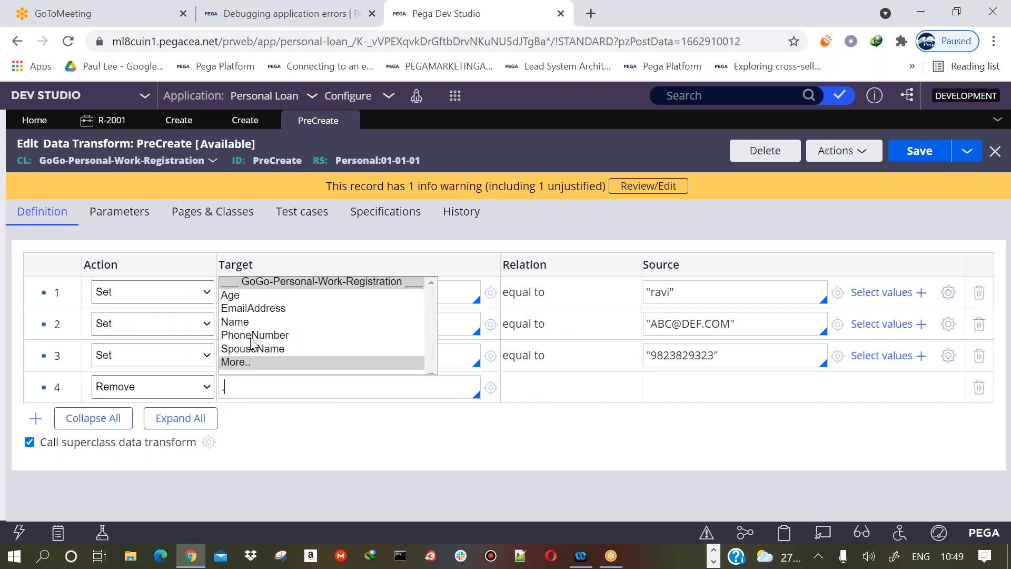
{"action": "key", "text": "Return"}
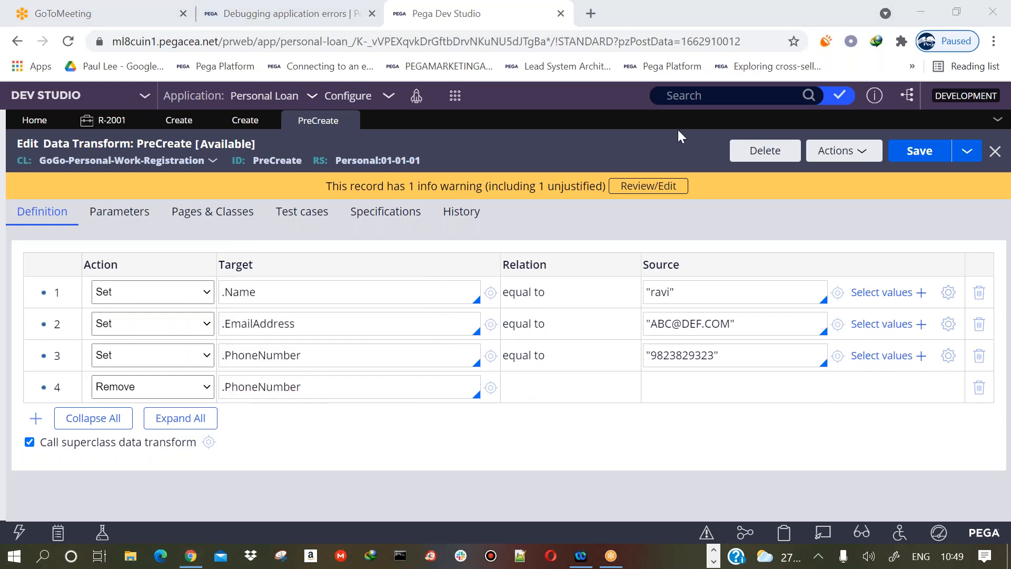
{"action": "left_click", "coordinate": [908, 151]}
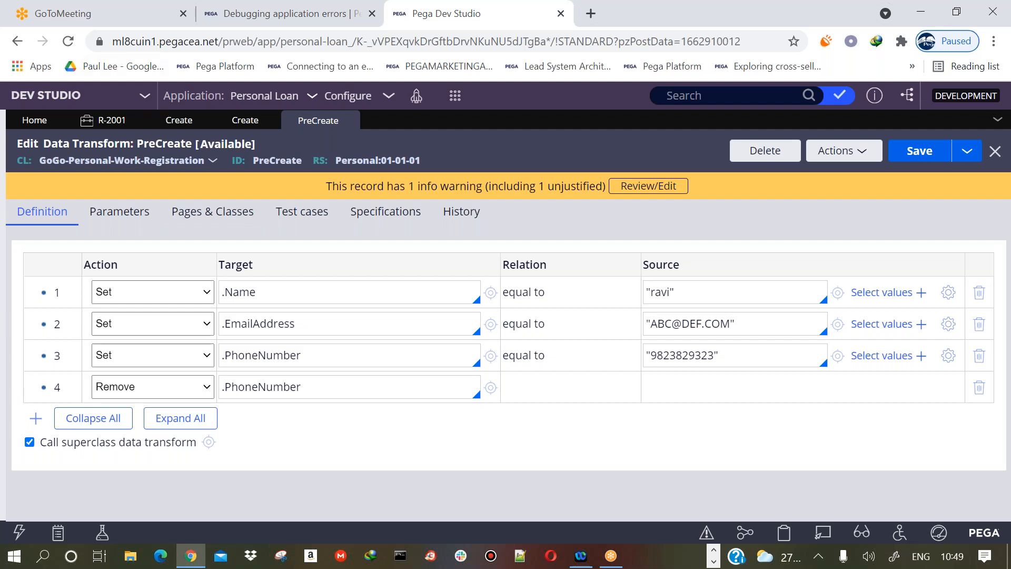
{"action": "left_click", "coordinate": [69, 41]}
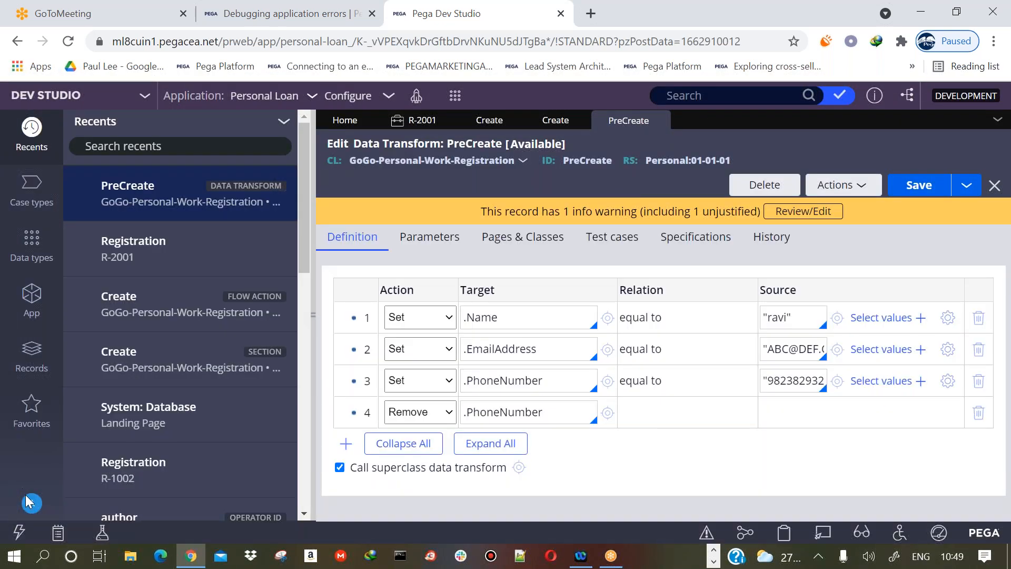
From the operator record, set Developer as the Personal:Authors access group's default portal, save it, and close both records
{"action": "left_click", "coordinate": [28, 497]}
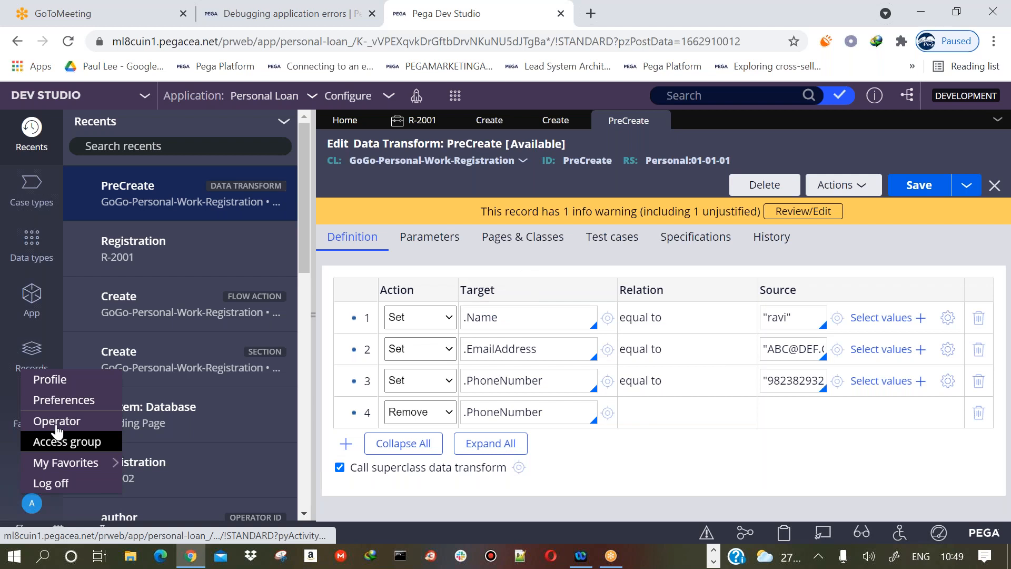
{"action": "left_click", "coordinate": [57, 423]}
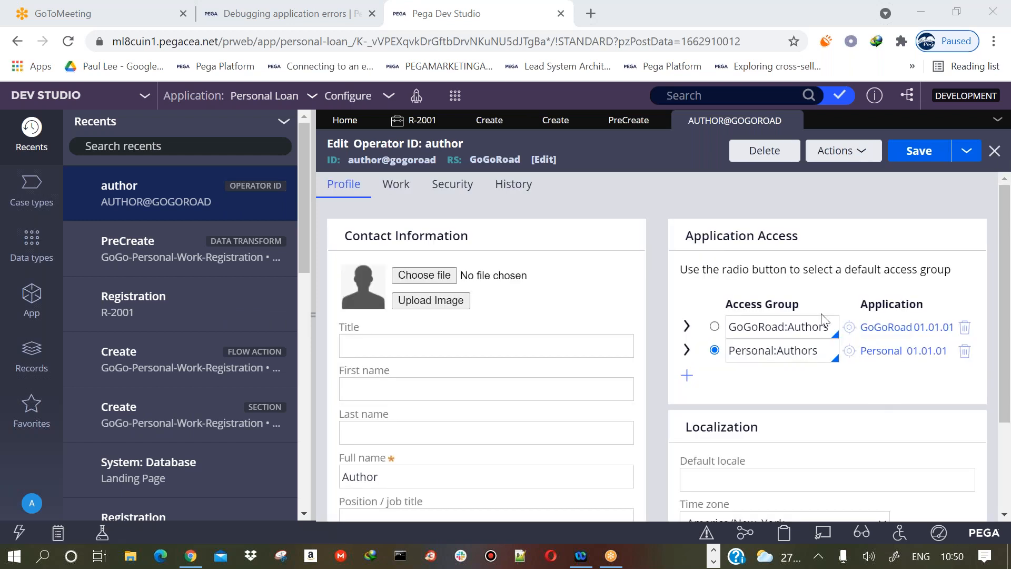
{"action": "left_click", "coordinate": [848, 354]}
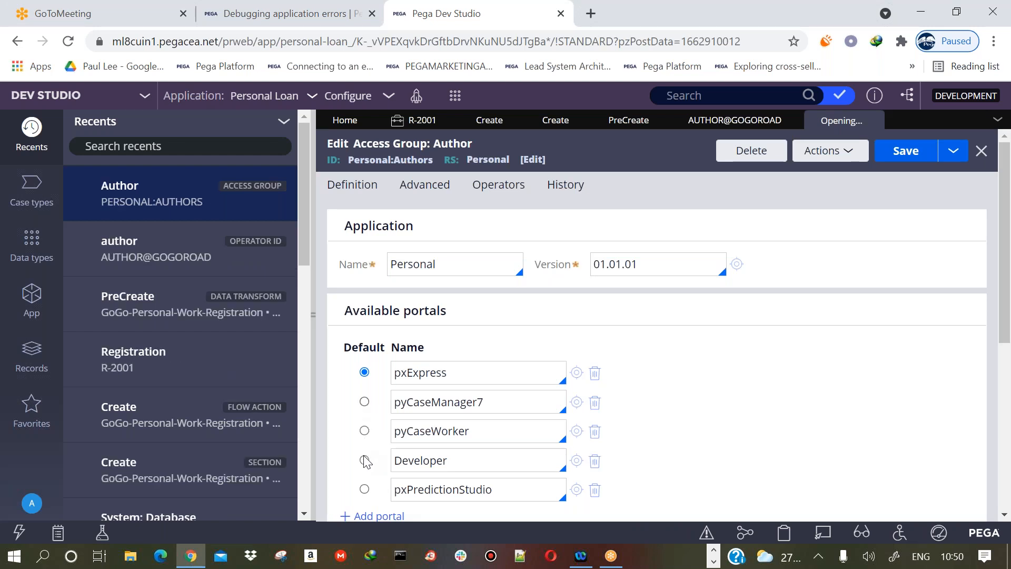
{"action": "left_click", "coordinate": [364, 460]}
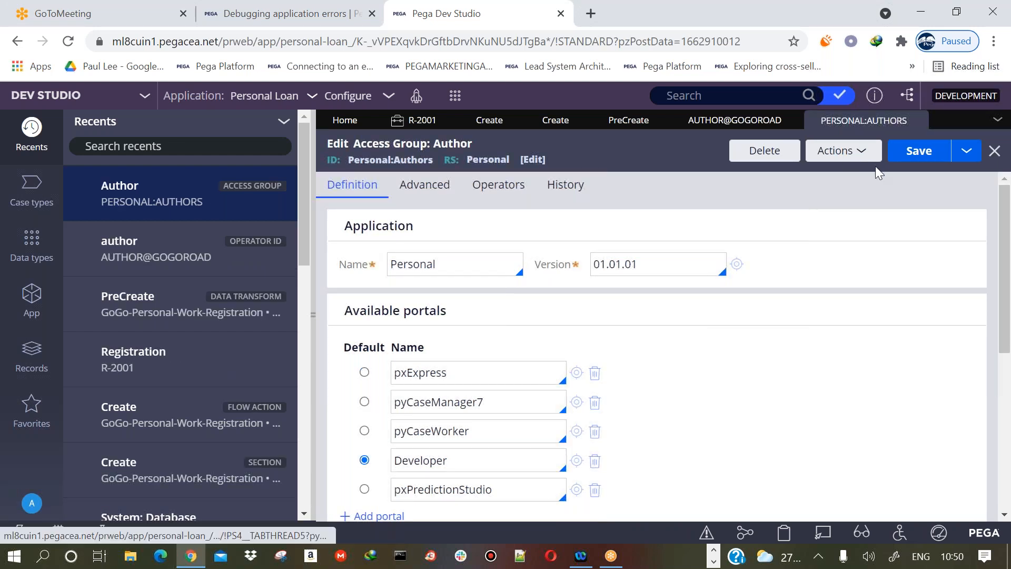
{"action": "left_click", "coordinate": [905, 158]}
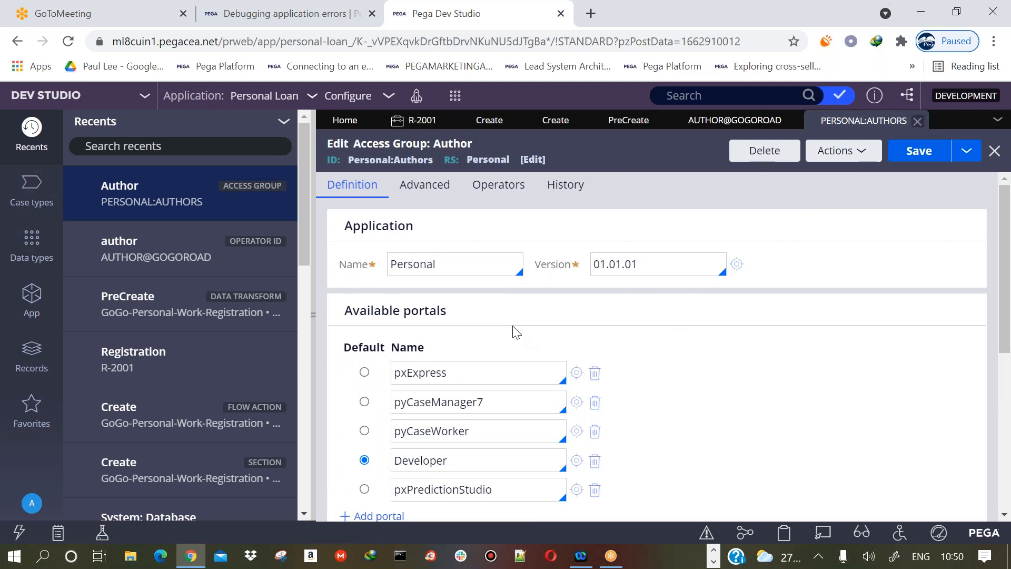
{"action": "left_click", "coordinate": [918, 122]}
{"action": "left_click", "coordinate": [790, 121]}
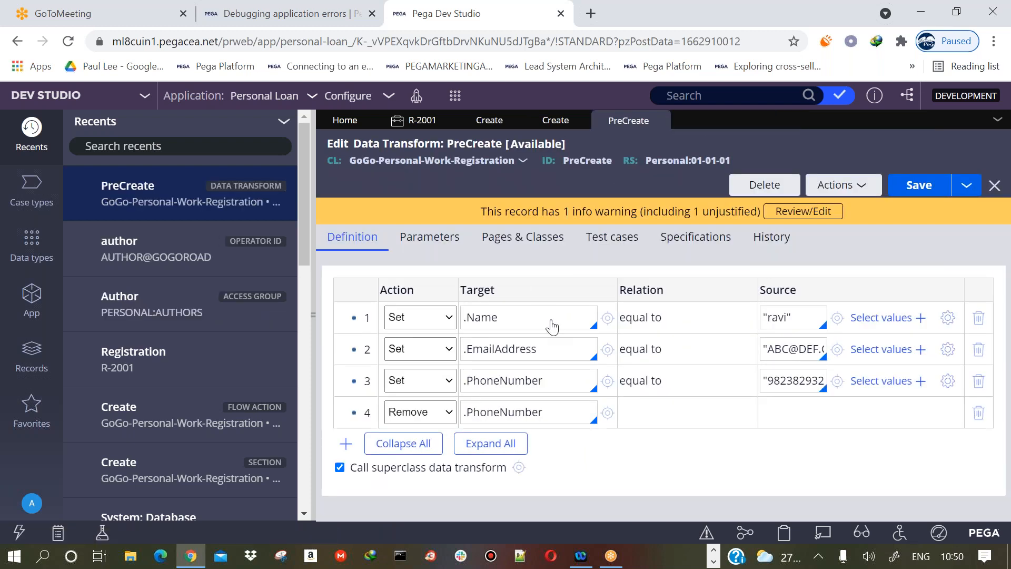
Confirm the R-2001 form's Phone number field is now empty, then go back to PreCreate
{"action": "left_click", "coordinate": [447, 121]}
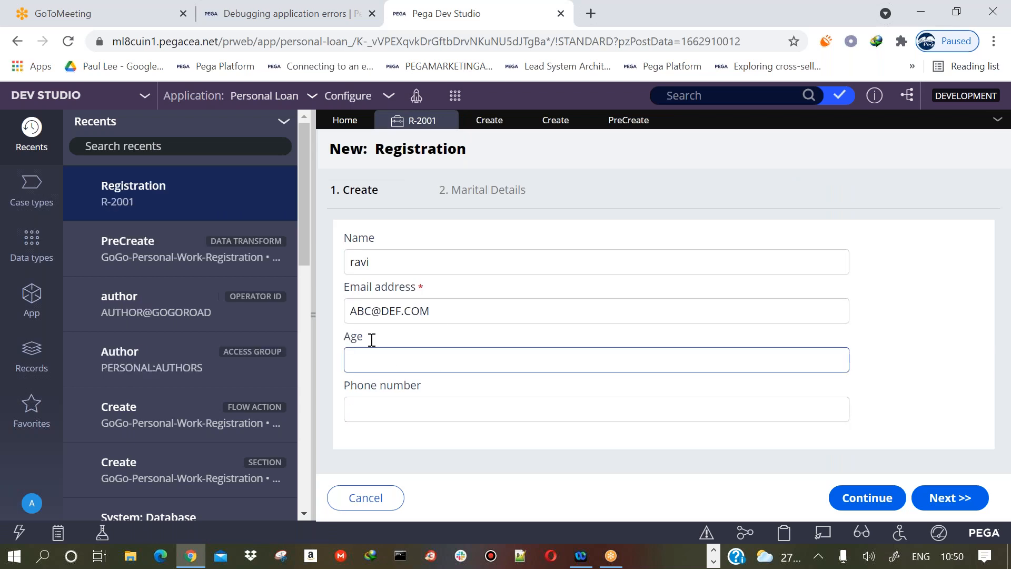
{"action": "left_click", "coordinate": [379, 403]}
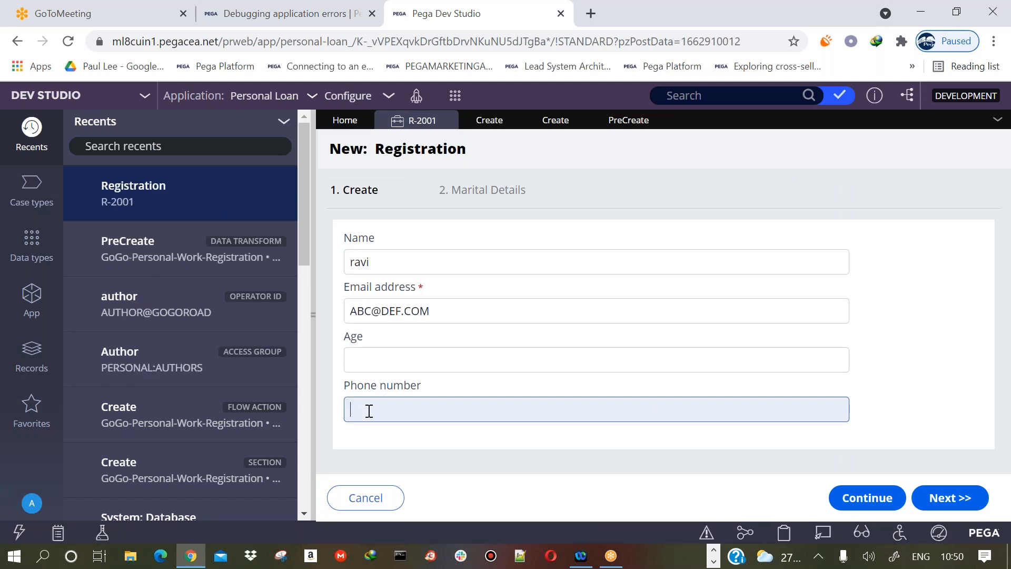
{"action": "left_click", "coordinate": [630, 120]}
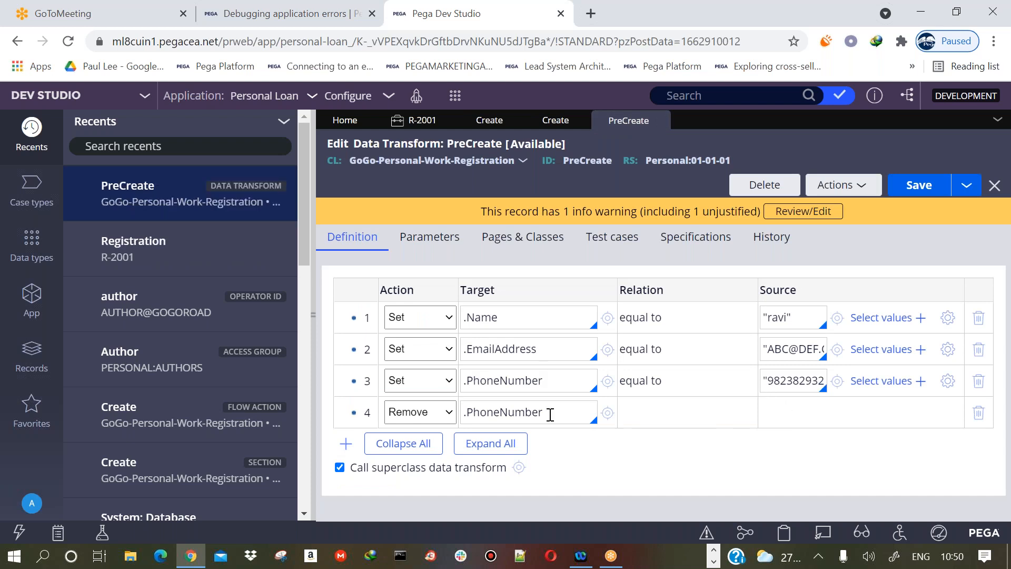
{"action": "double_click", "coordinate": [497, 413]}
Add PreCreate row 5 as Remove with target .Name and save the transform
{"action": "left_click", "coordinate": [346, 444]}
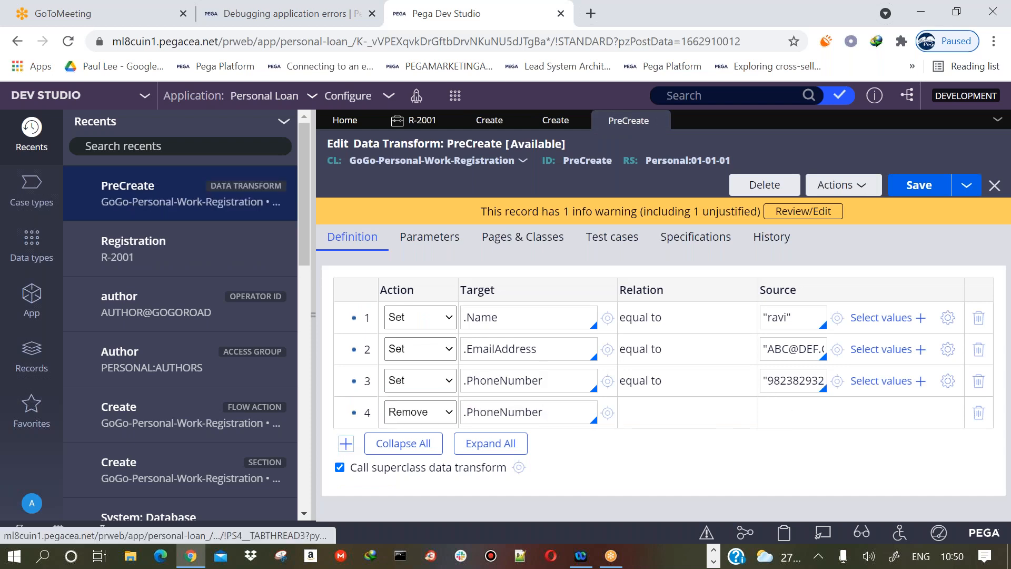
{"action": "left_click", "coordinate": [411, 445]}
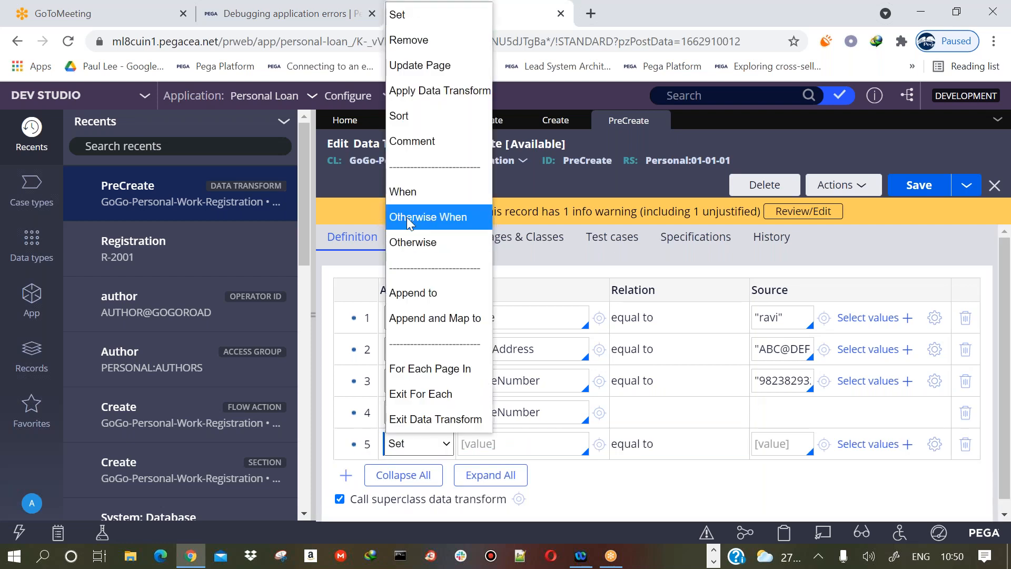
{"action": "left_click", "coordinate": [416, 47]}
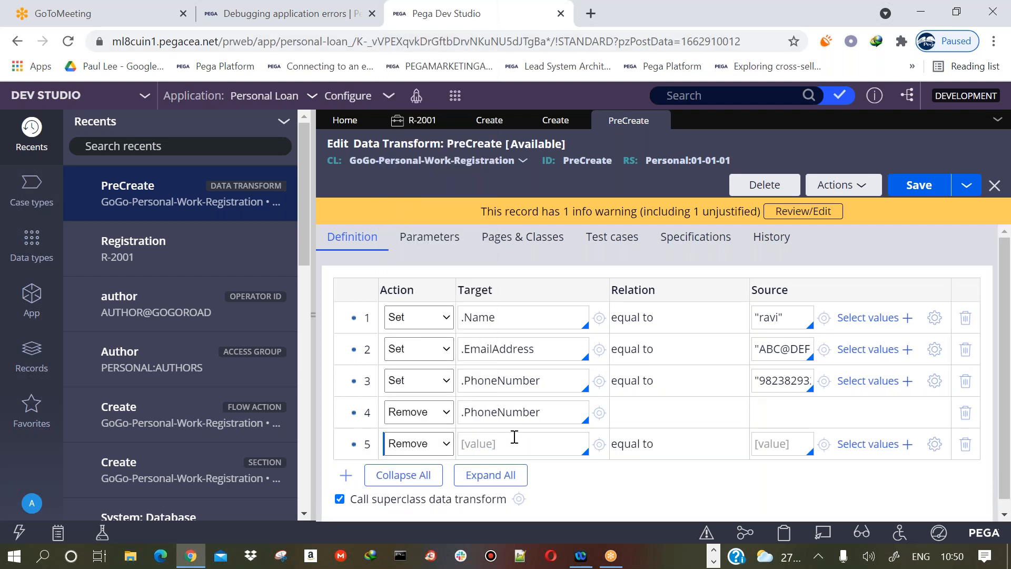
{"action": "left_click", "coordinate": [507, 448]}
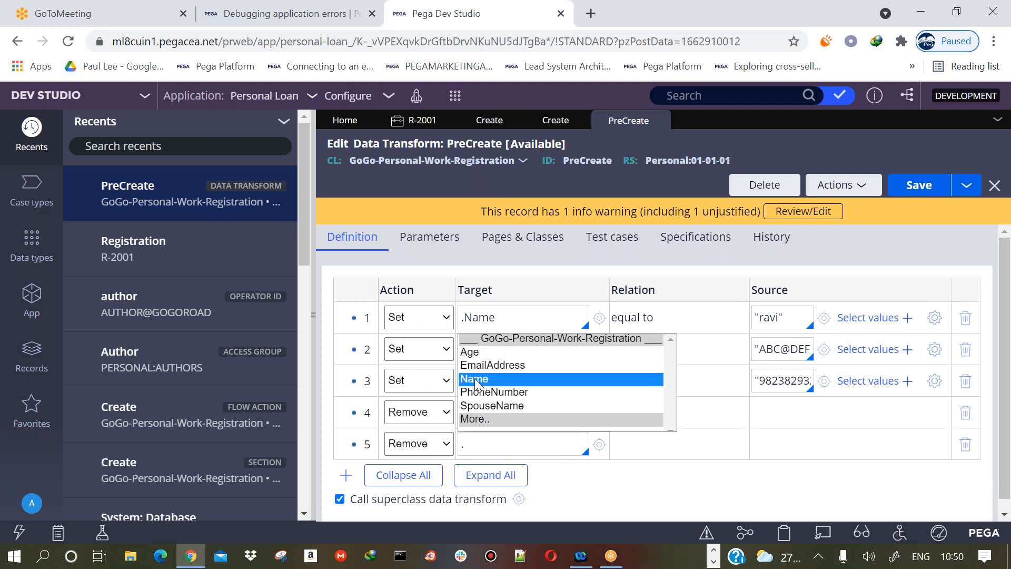
{"action": "left_click", "coordinate": [572, 377]}
{"action": "left_click", "coordinate": [908, 186]}
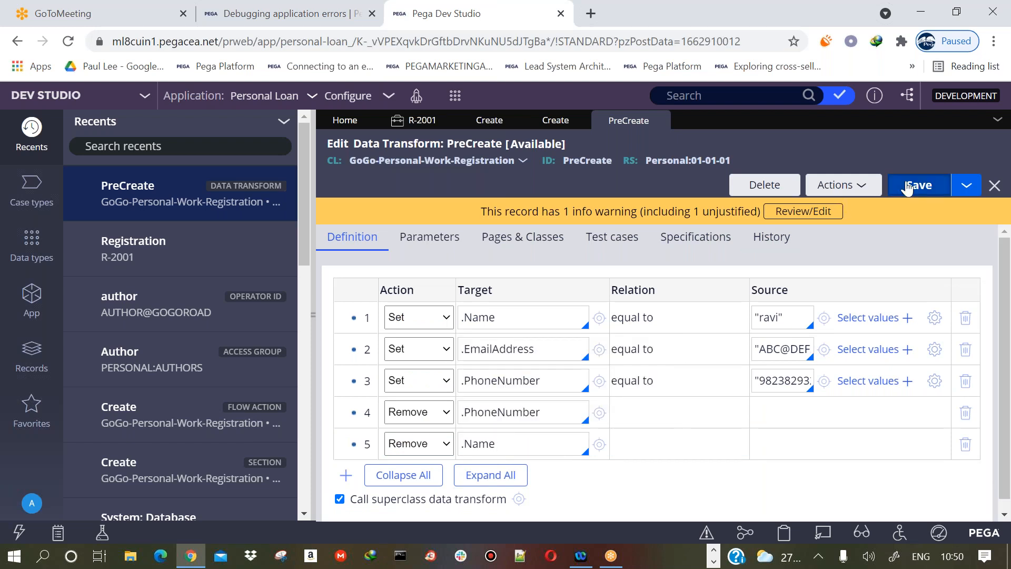
Reload the R-2001 form frame and check that the Name field is now blank
{"action": "left_click", "coordinate": [408, 125]}
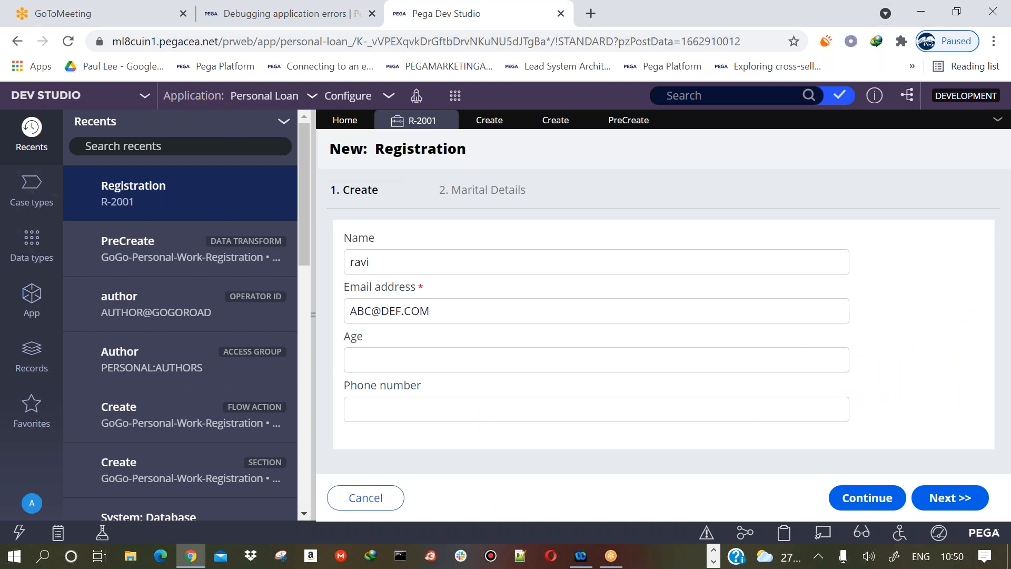
{"action": "right_click", "coordinate": [418, 159]}
{"action": "left_click", "coordinate": [462, 436]}
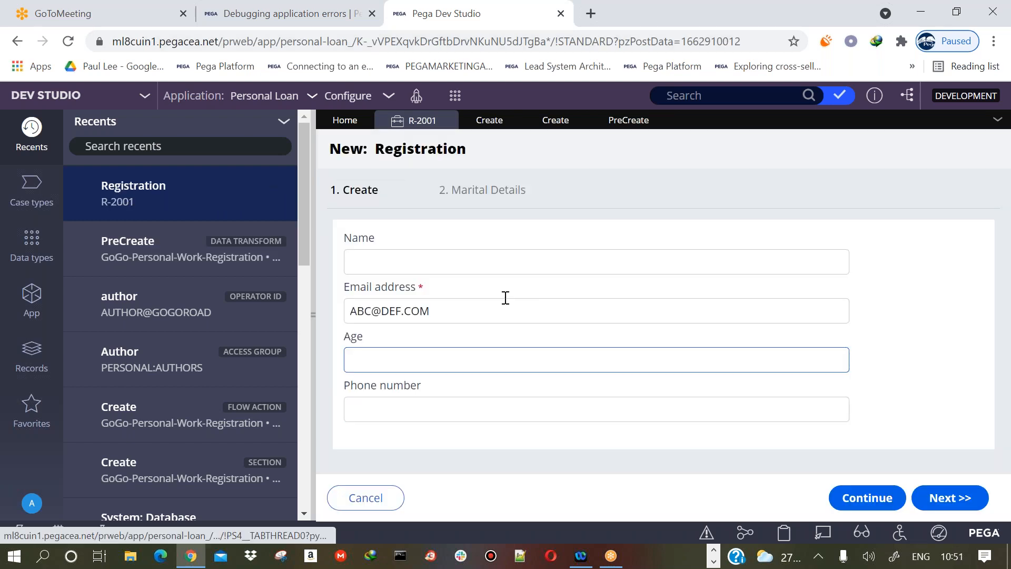
{"action": "left_click", "coordinate": [384, 257]}
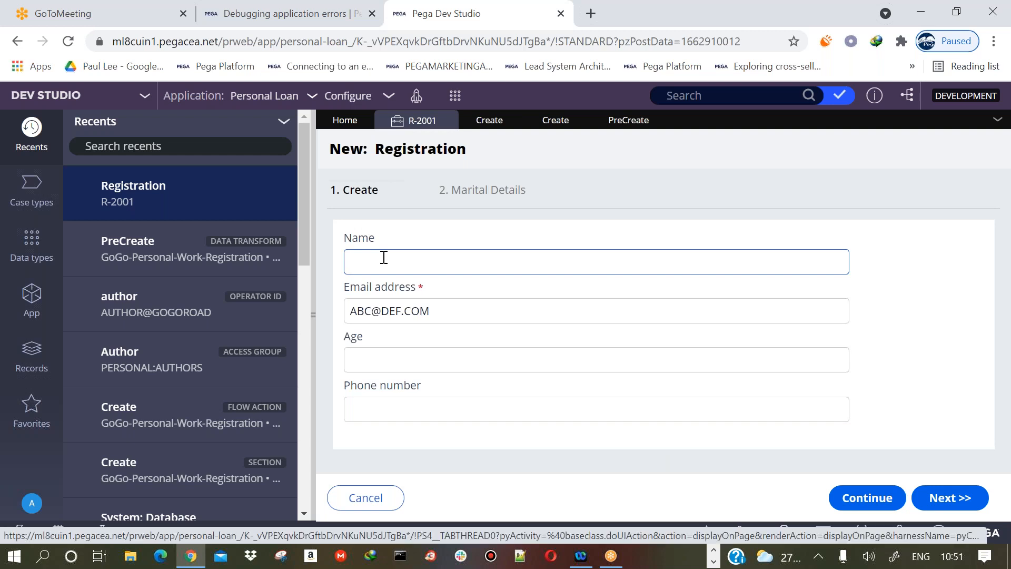
Review PreCreate's EmailAddress and PhoneNumber rows without changing them
{"action": "left_click", "coordinate": [618, 132]}
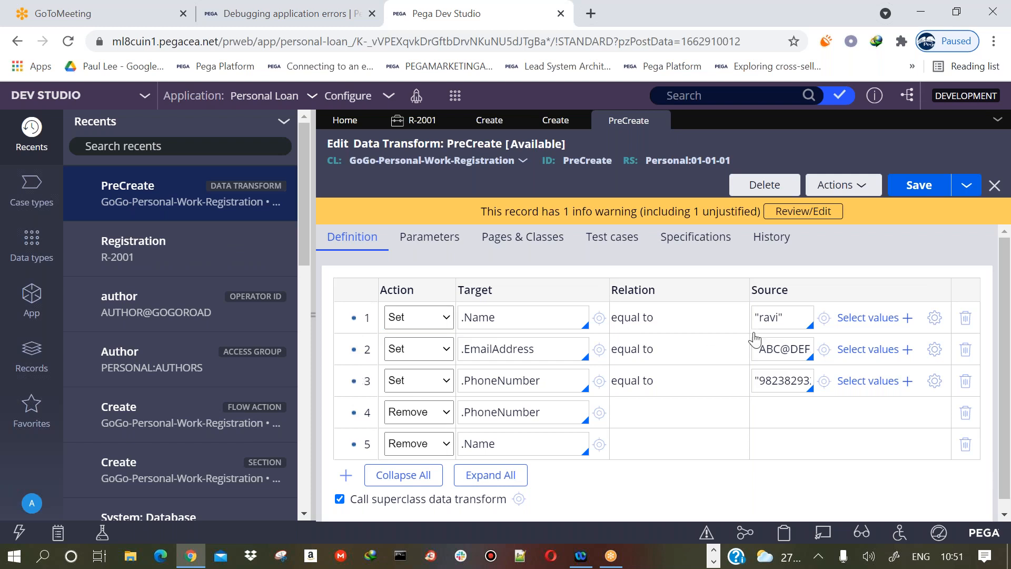
{"action": "triple_click", "coordinate": [768, 340]}
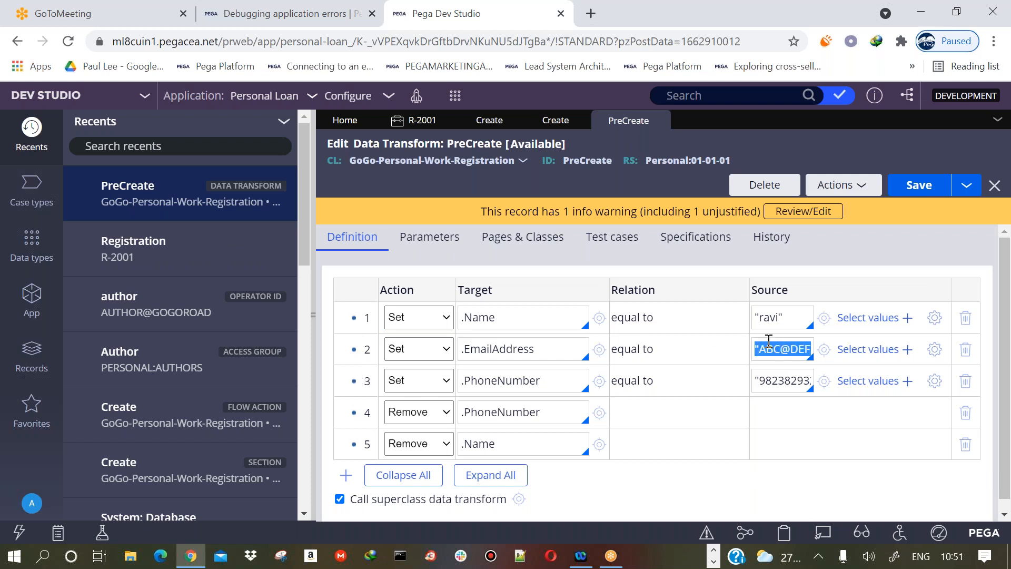
{"action": "left_click", "coordinate": [777, 351]}
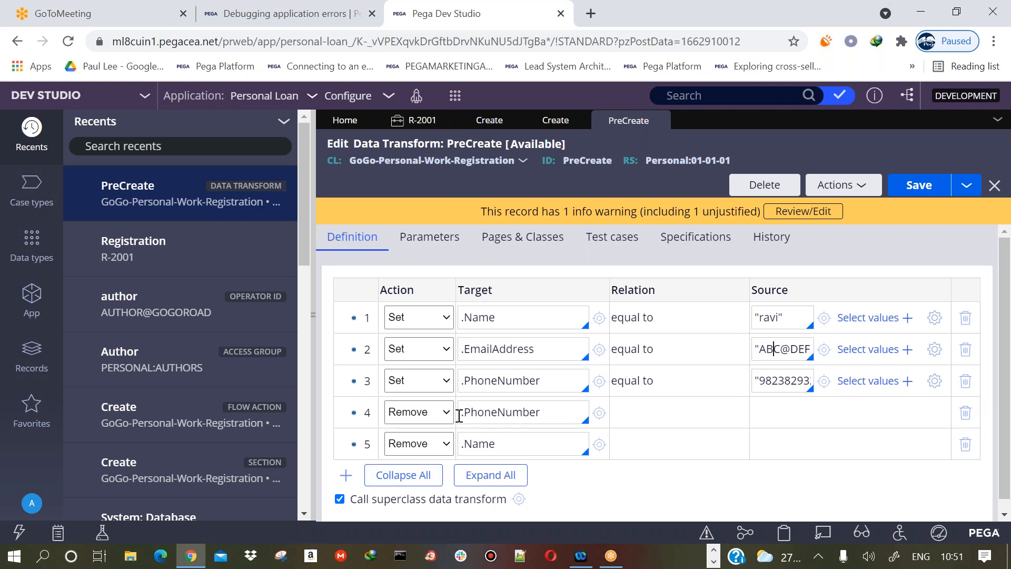
{"action": "left_click", "coordinate": [429, 412]}
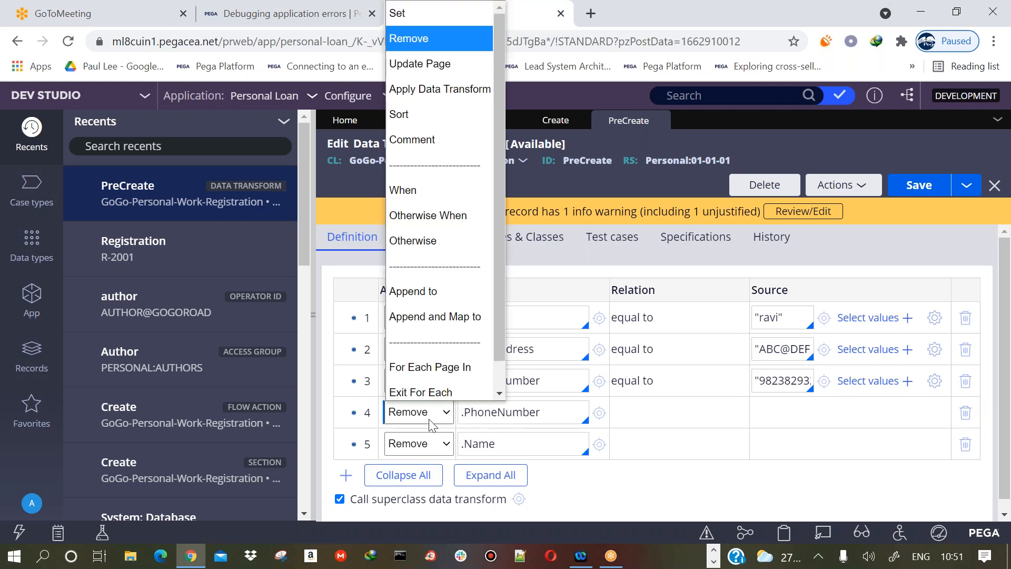
{"action": "left_click", "coordinate": [502, 431]}
{"action": "left_click", "coordinate": [511, 412]}
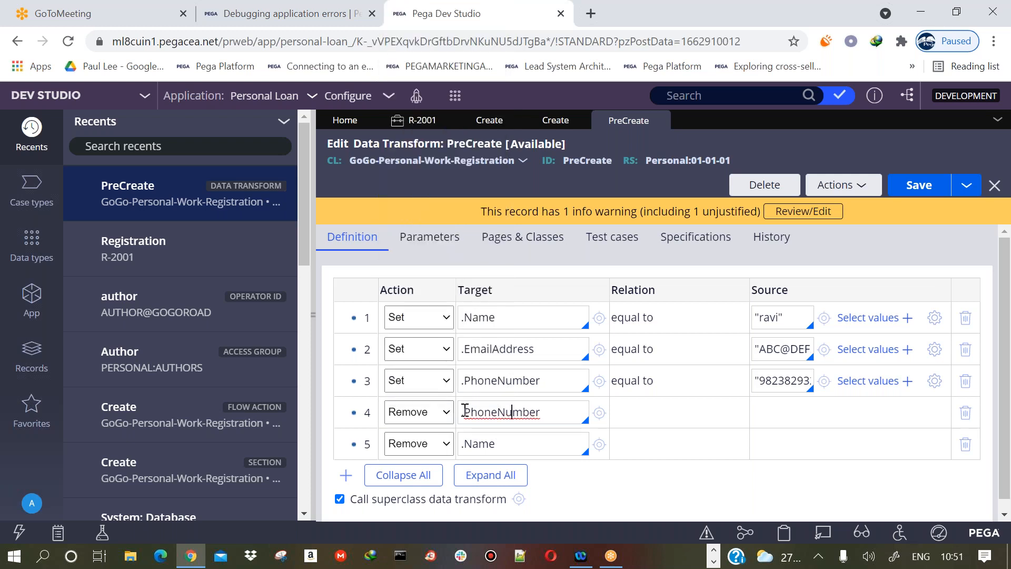
{"action": "left_click", "coordinate": [484, 349]}
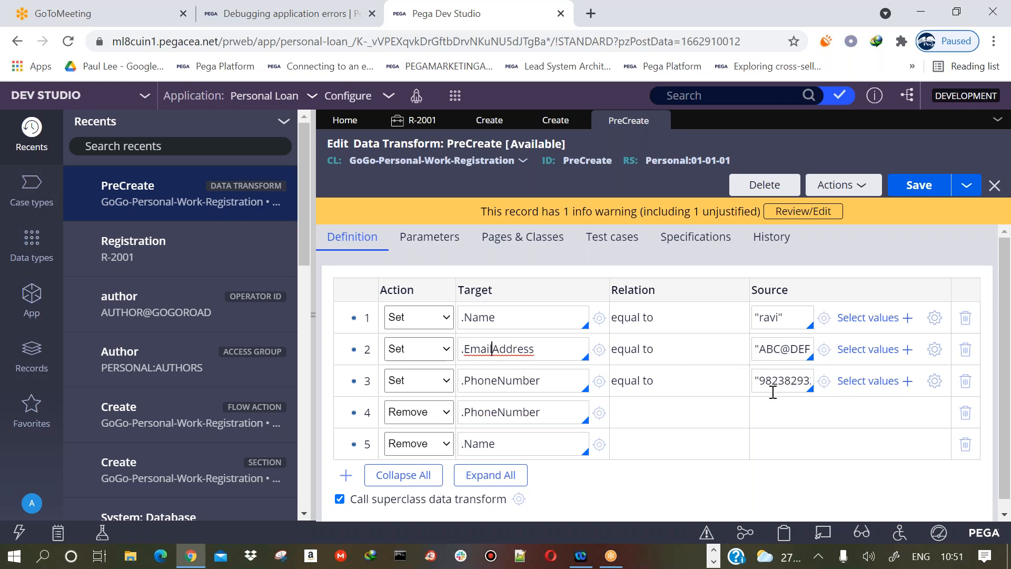
{"action": "left_click", "coordinate": [421, 121]}
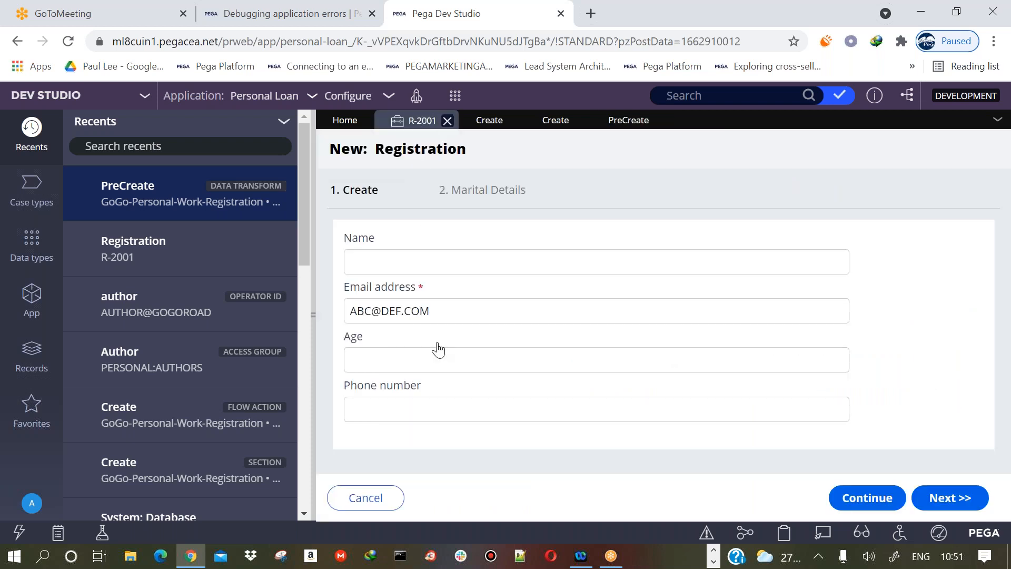
Delete the blank inserted row plus the Remove .PhoneNumber and Remove .Name rows from PreCreate
{"action": "left_click", "coordinate": [388, 310]}
{"action": "key", "text": "ctrl+a"}
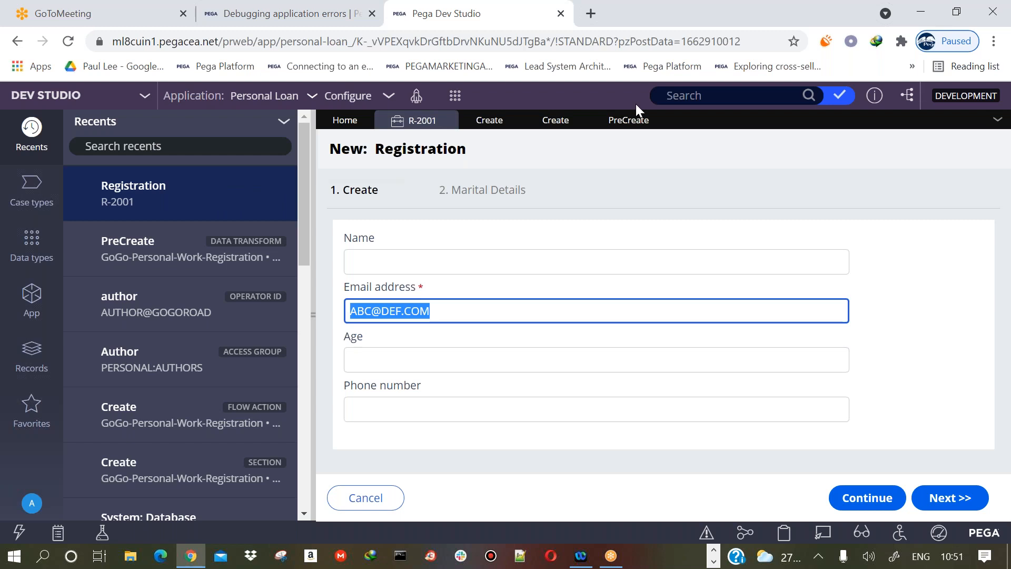
{"action": "left_click", "coordinate": [628, 120]}
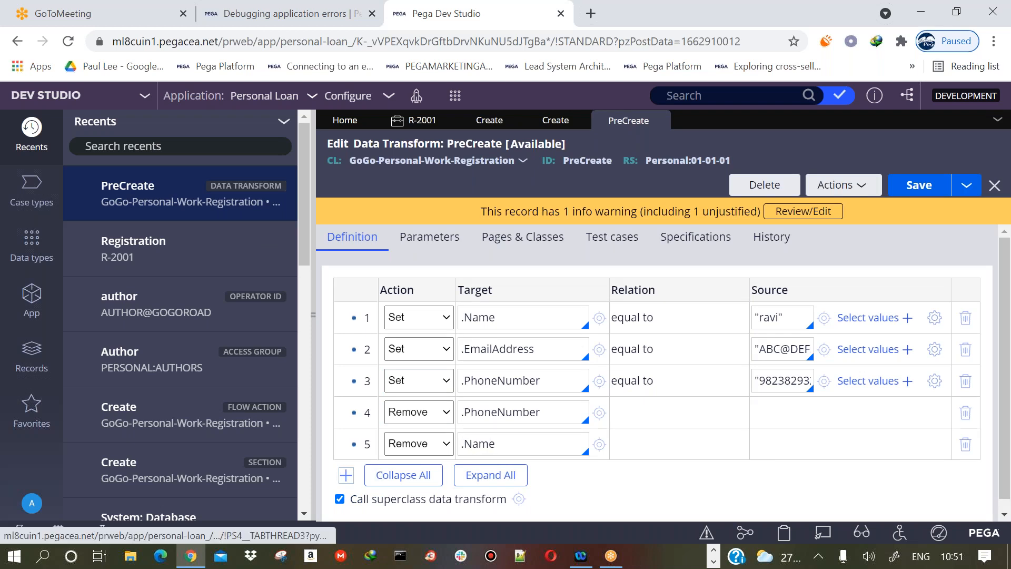
{"action": "left_click", "coordinate": [346, 475]}
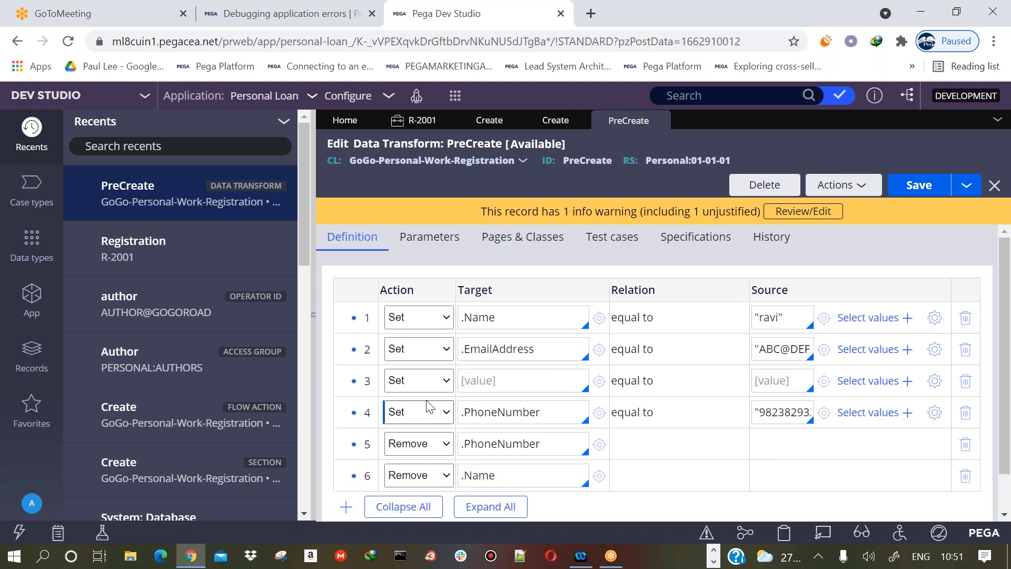
{"action": "left_click", "coordinate": [430, 381]}
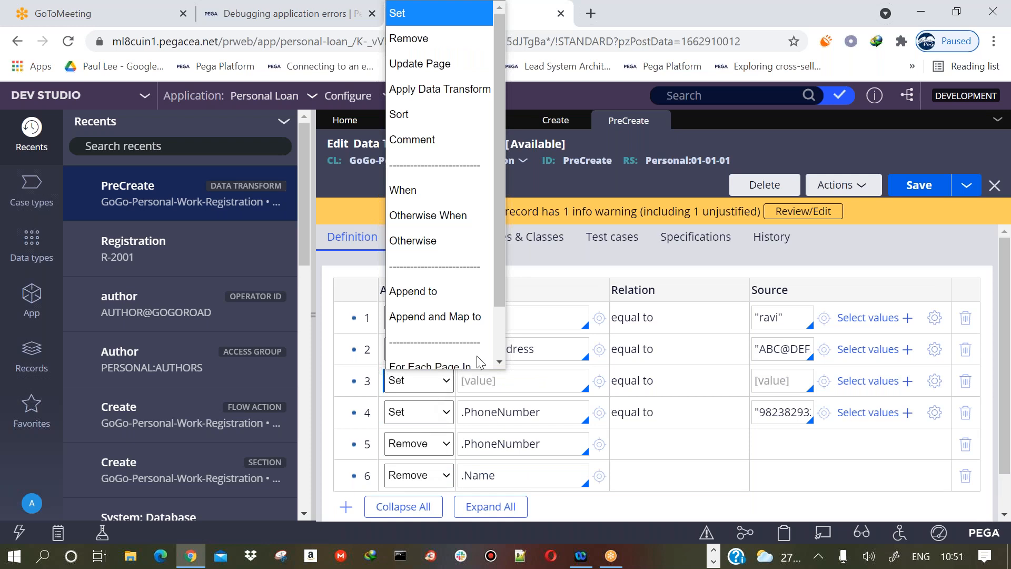
{"action": "left_click", "coordinate": [967, 390]}
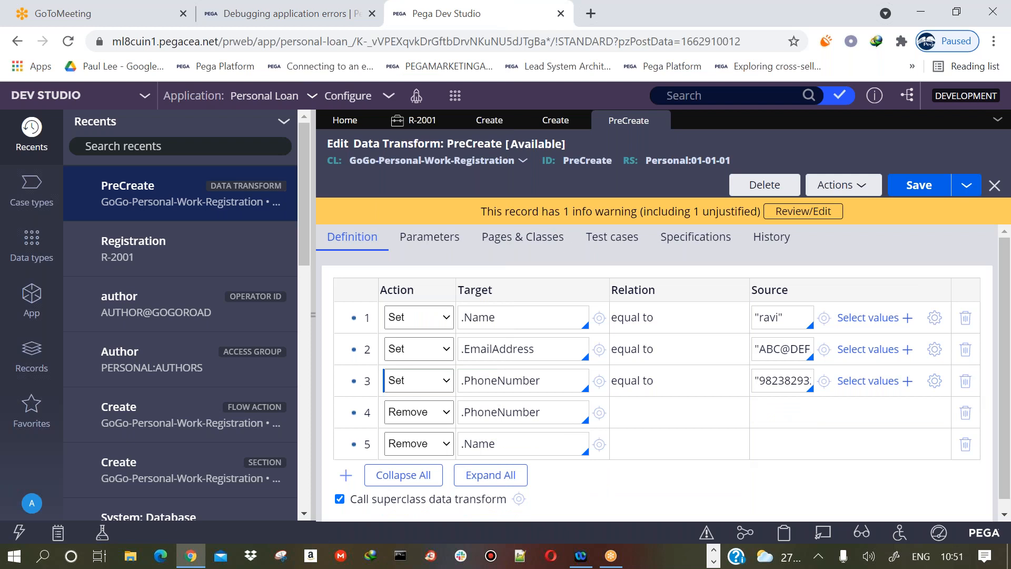
{"action": "left_click", "coordinate": [965, 416]}
{"action": "left_click", "coordinate": [978, 418]}
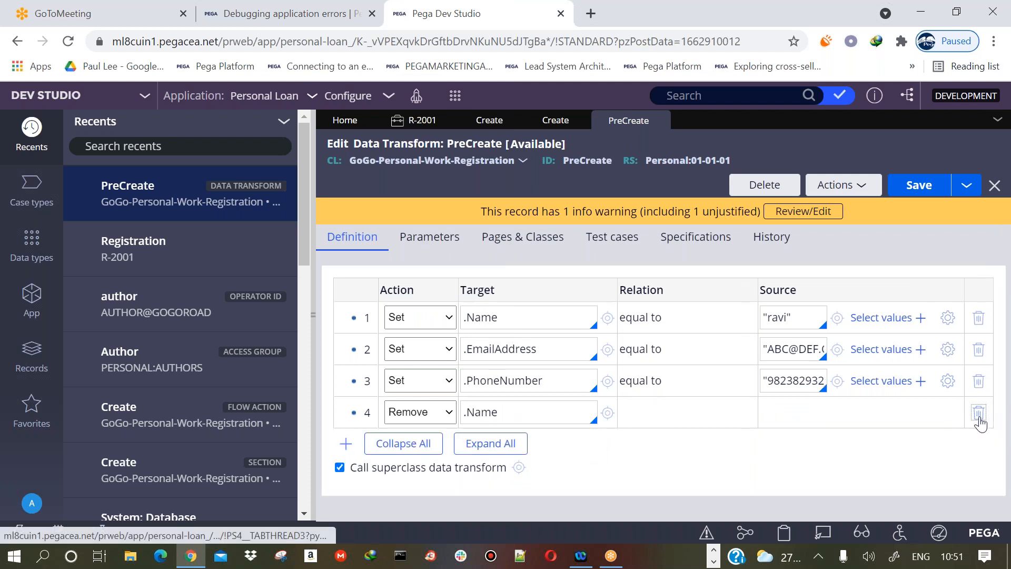
Give PreCreate's Name and PhoneNumber source fields new test values and save the transform
{"action": "left_click", "coordinate": [920, 195]}
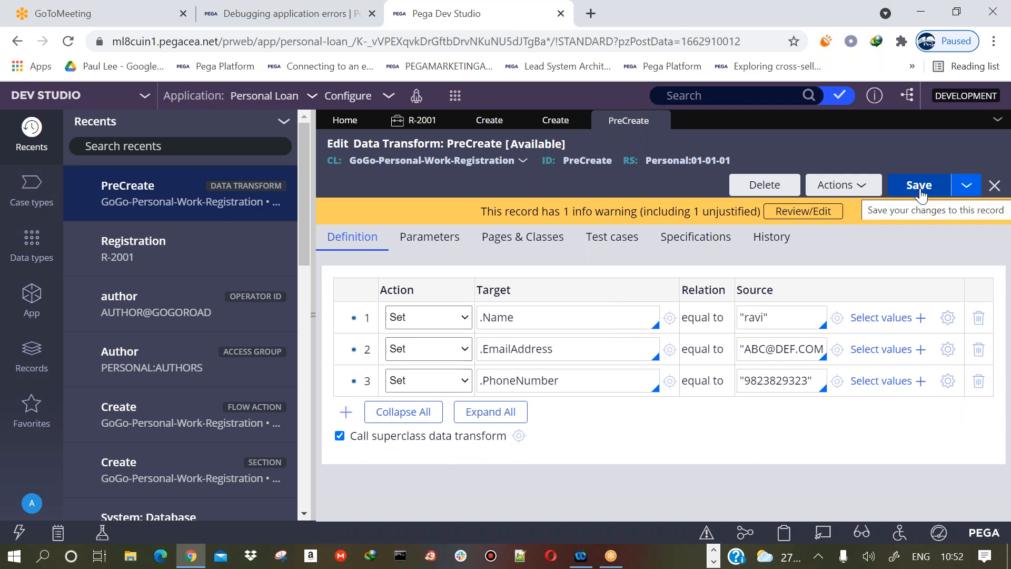
{"action": "left_click", "coordinate": [920, 195]}
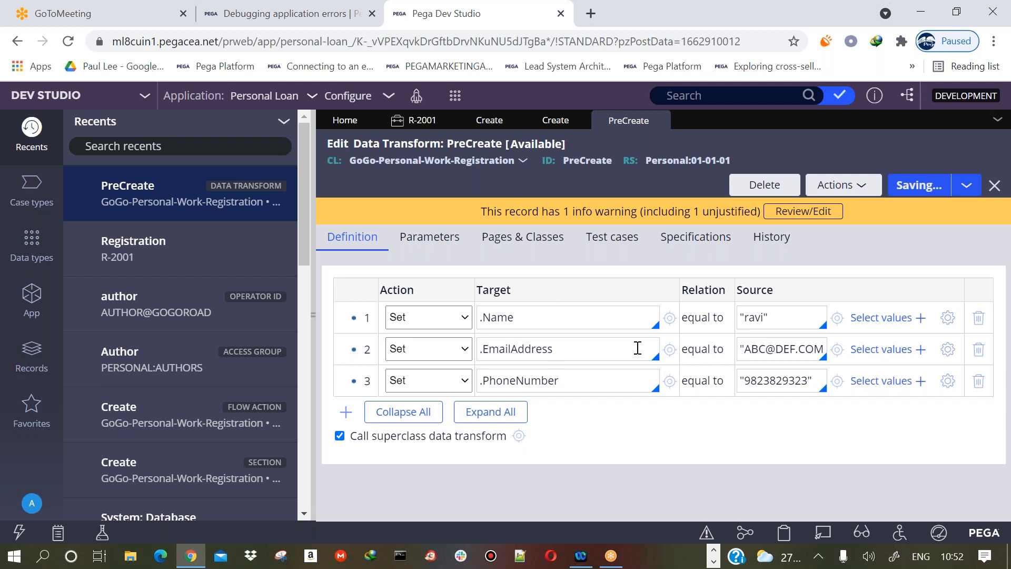
{"action": "double_click", "coordinate": [753, 314]}
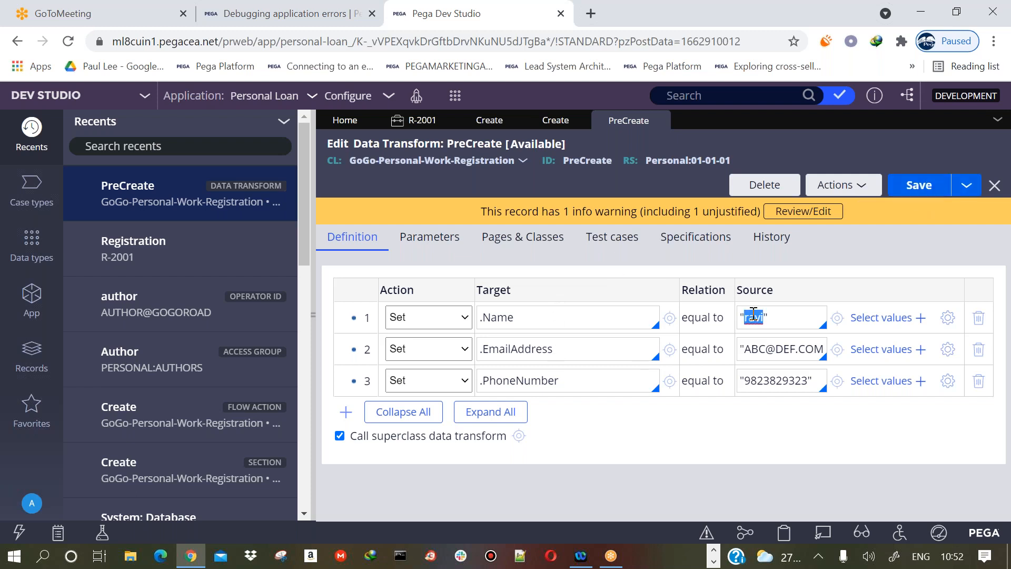
{"action": "type", "text": "MAHESH"}
{"action": "double_click", "coordinate": [756, 382]}
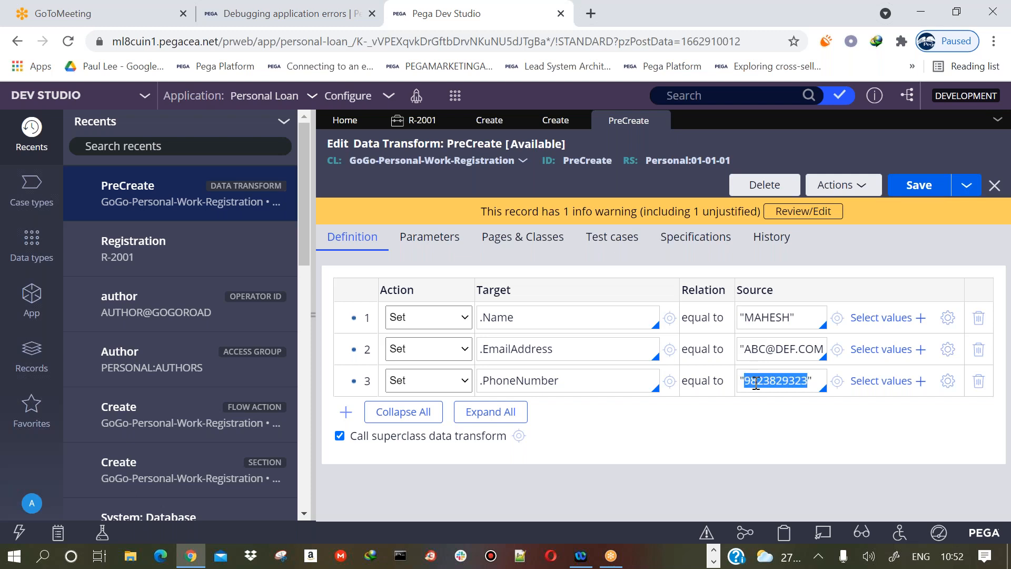
{"action": "type", "text": "999999999"}
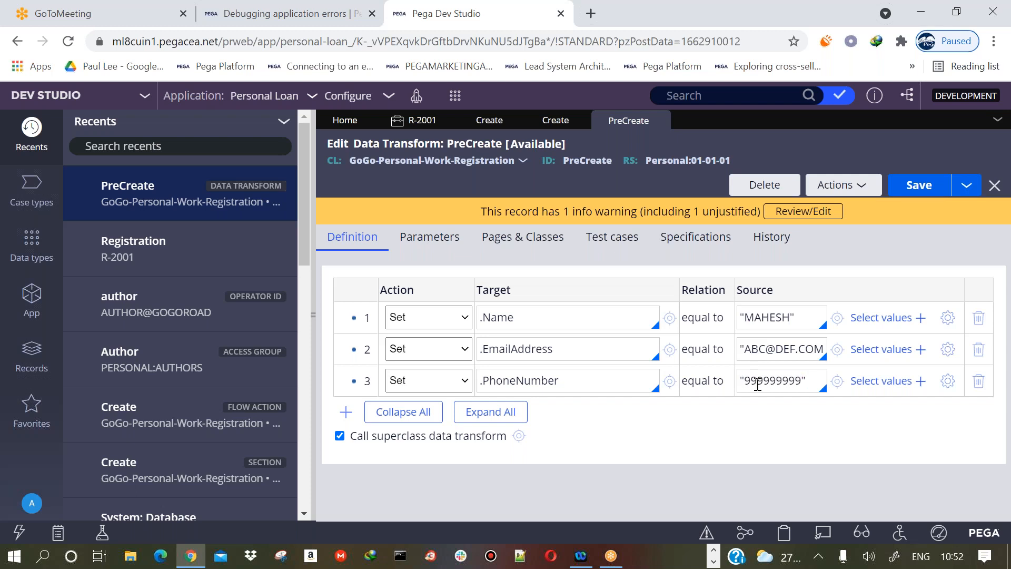
{"action": "left_click", "coordinate": [904, 193]}
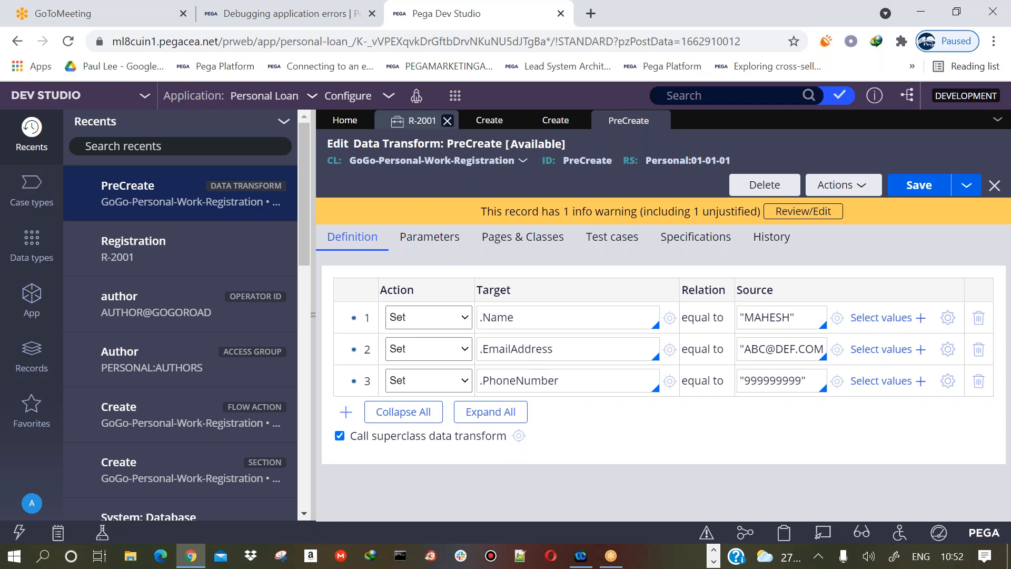
Reload the R-2001 form frame to see the new Name and phone defaults, then go back to PreCreate
{"action": "left_click", "coordinate": [415, 120]}
{"action": "right_click", "coordinate": [533, 225]}
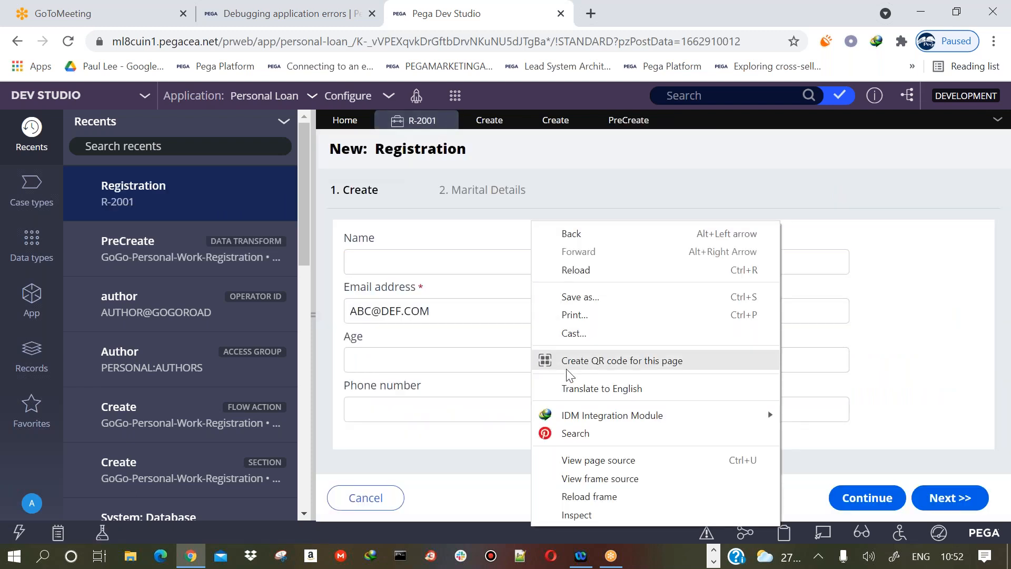
{"action": "left_click", "coordinate": [583, 497]}
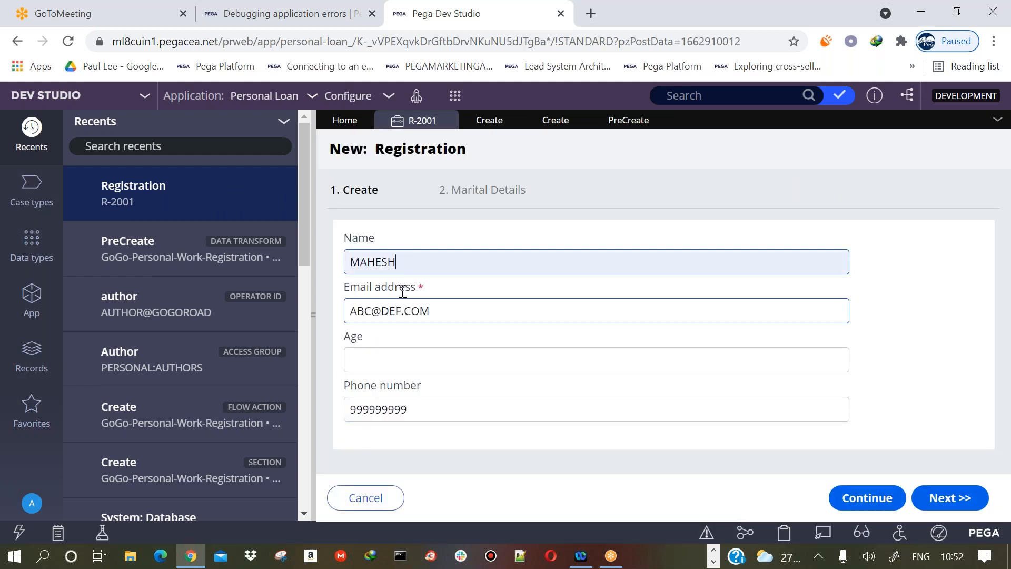
{"action": "left_click", "coordinate": [628, 120]}
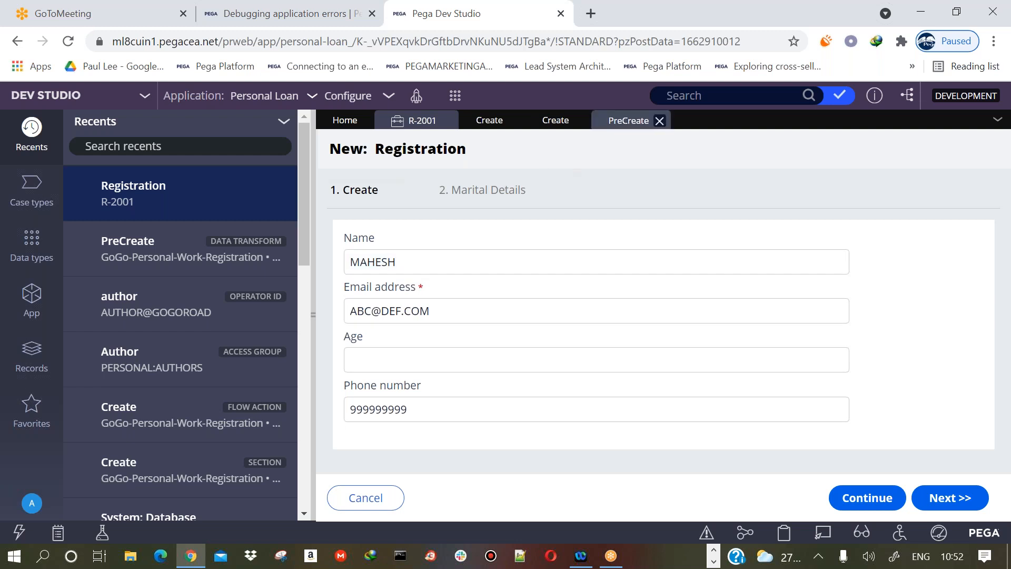
{"action": "left_click", "coordinate": [533, 381]}
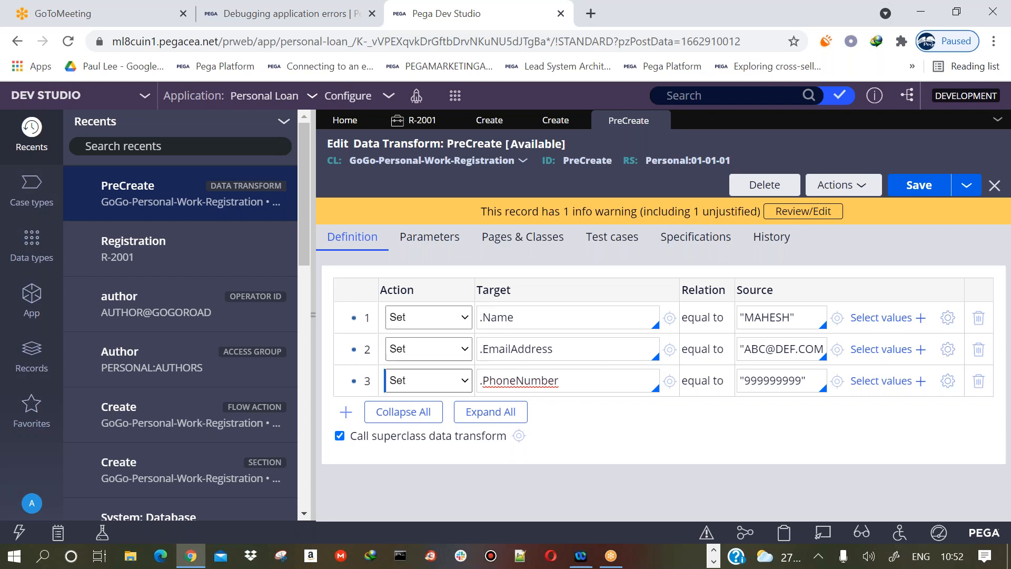
Add a fourth PreCreate row of type Apply Data Transform named RemoveValues and open that new rule
{"action": "left_click", "coordinate": [346, 411]}
{"action": "left_click", "coordinate": [405, 410]}
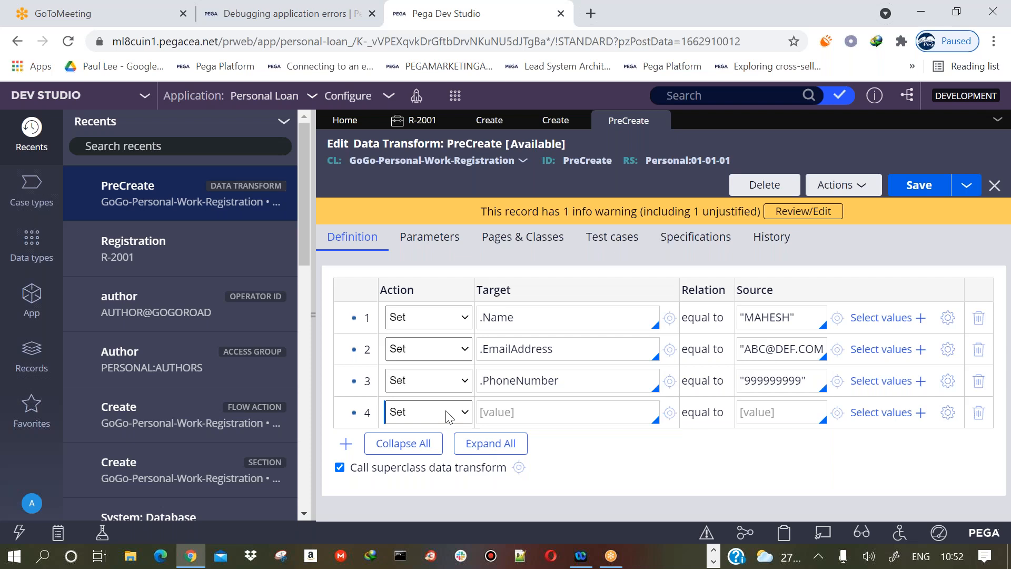
{"action": "left_click", "coordinate": [474, 59]}
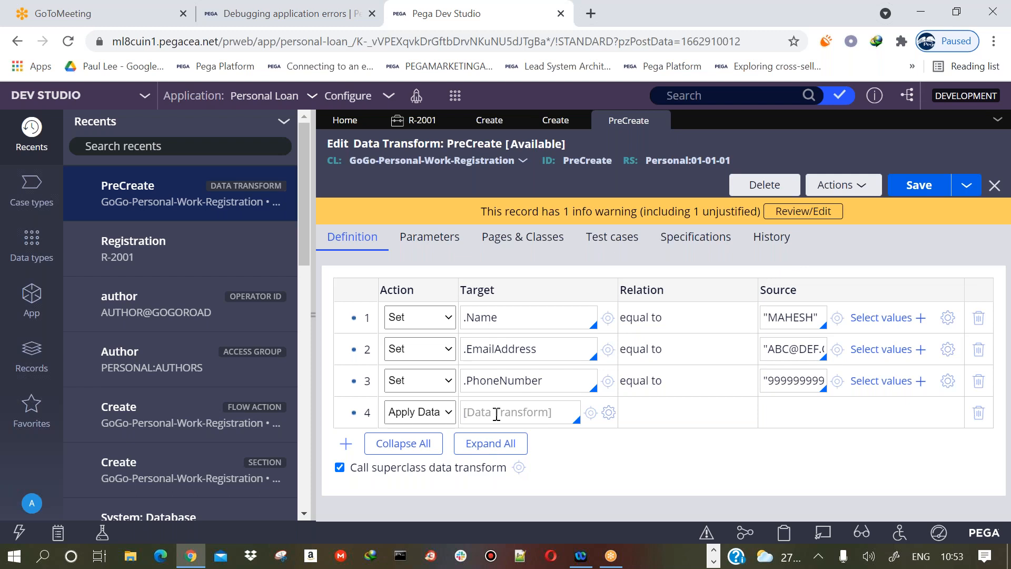
{"action": "type", "text": "Remove"}
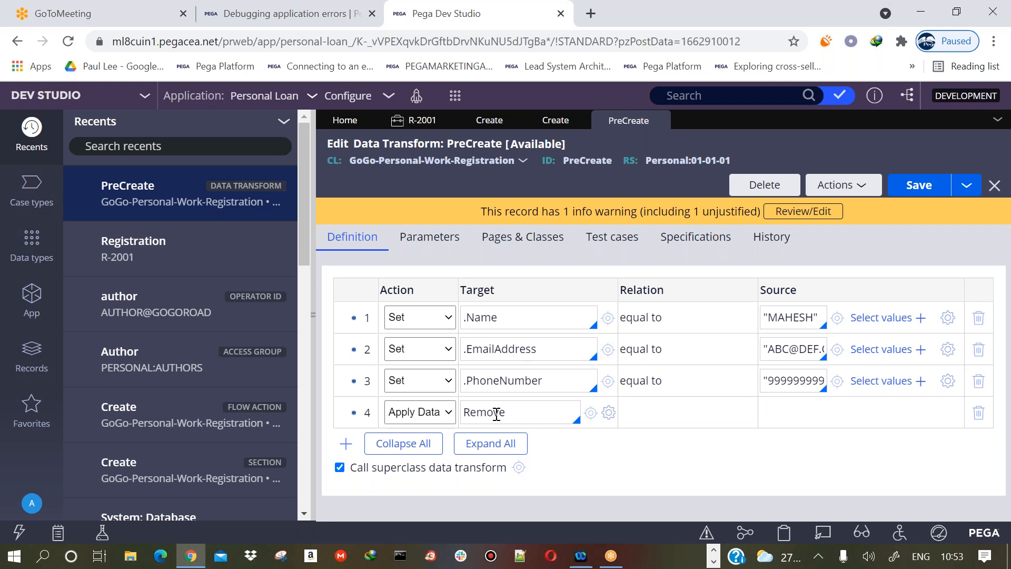
{"action": "type", "text": "Values"}
{"action": "left_click", "coordinate": [590, 414]}
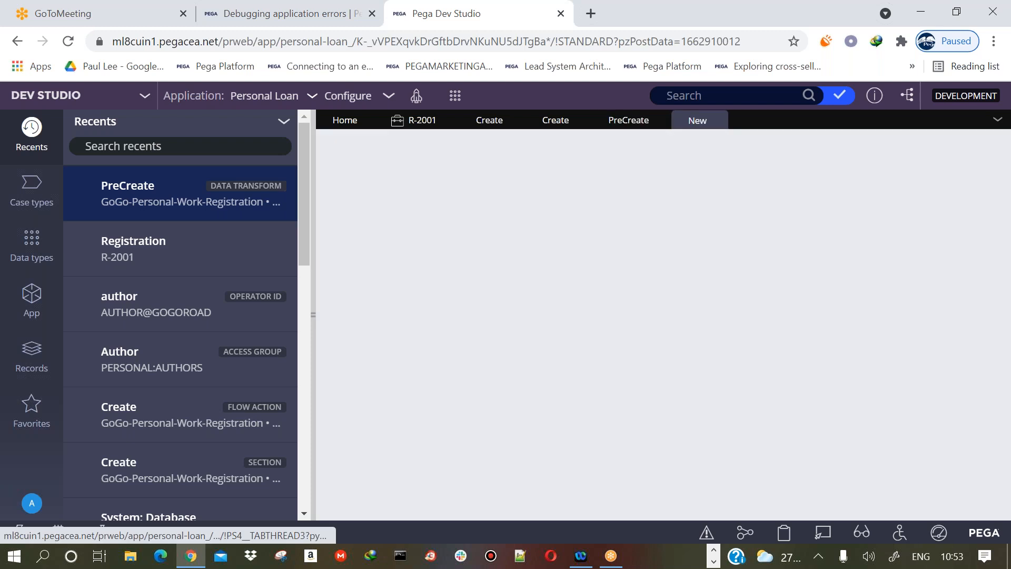
Create the RemoveValues data transform from the New record form and open it for editing
{"action": "left_click", "coordinate": [628, 119]}
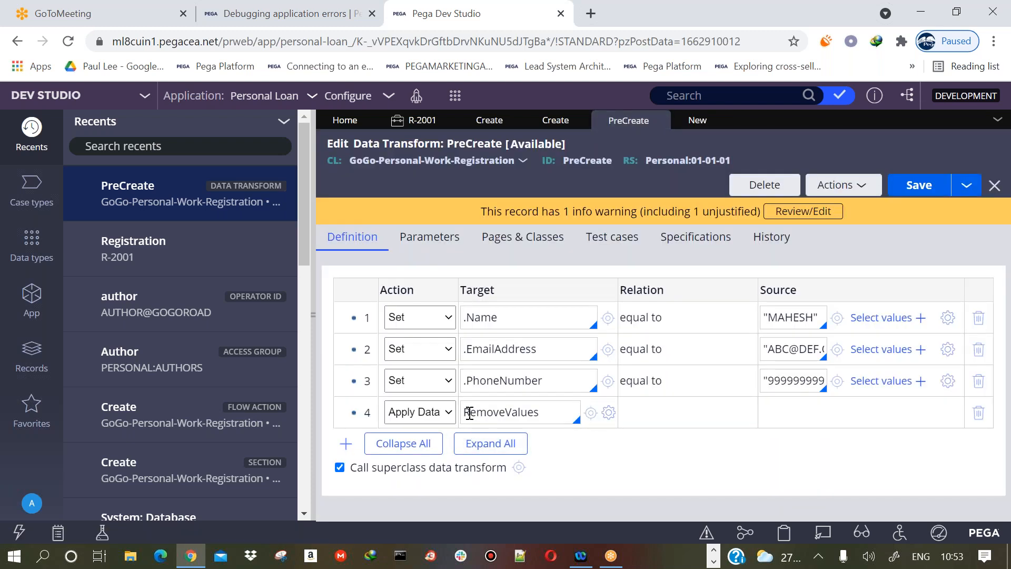
{"action": "mouse_move", "coordinate": [469, 413]}
{"action": "left_mouse_down"}
{"action": "mouse_move", "coordinate": [500, 411]}
{"action": "mouse_move", "coordinate": [474, 411]}
{"action": "left_mouse_up"}
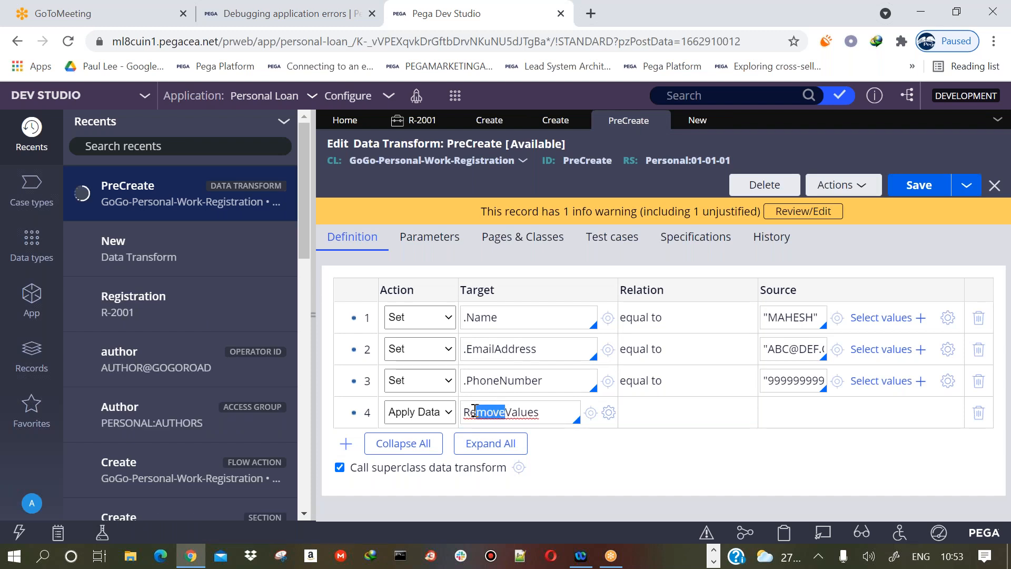
{"action": "left_click", "coordinate": [502, 411]}
{"action": "left_click_drag", "start_coordinate": [505, 411], "coordinate": [463, 412]}
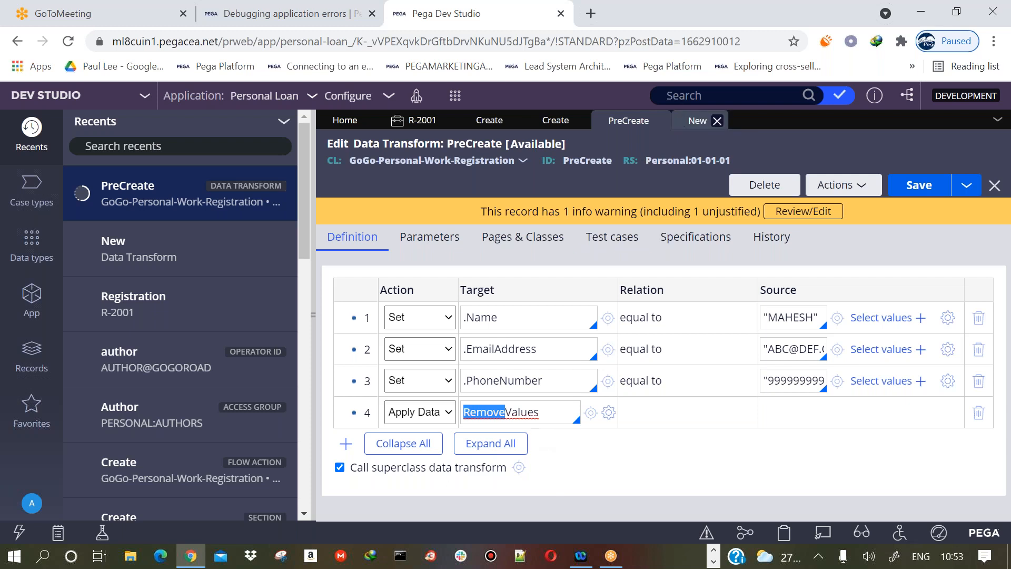
{"action": "left_click", "coordinate": [703, 123]}
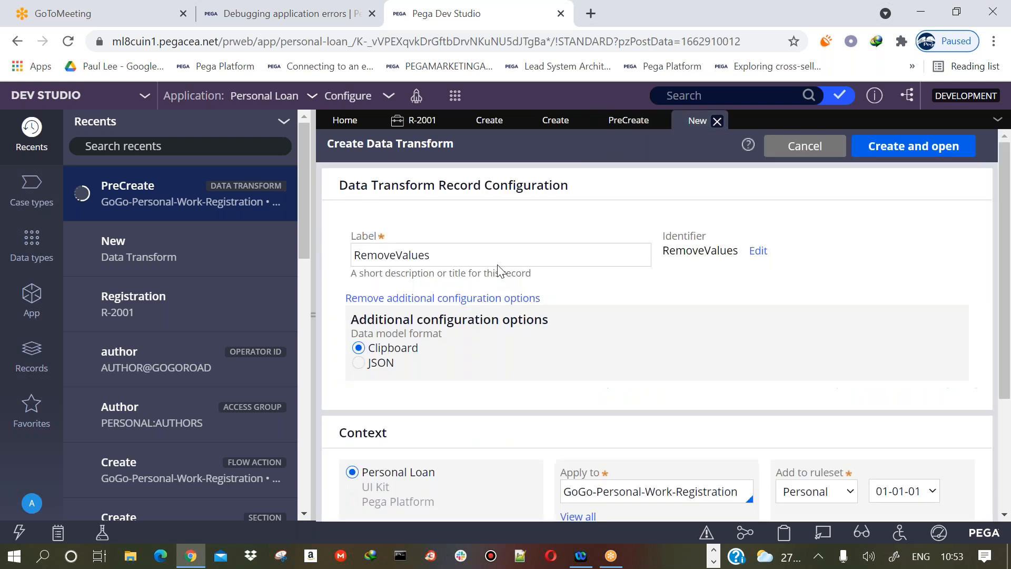
{"action": "left_click", "coordinate": [889, 153]}
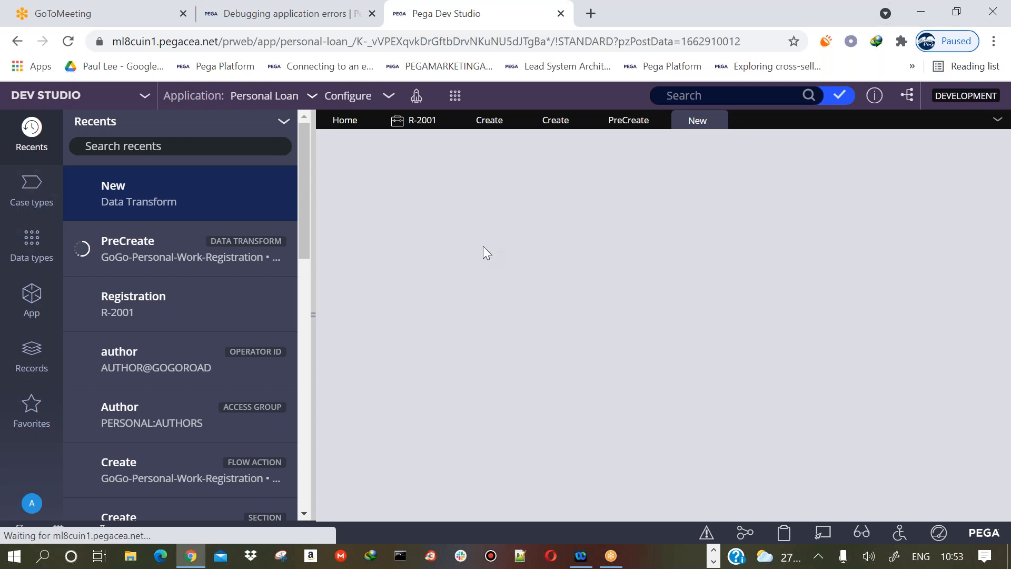
{"action": "left_click", "coordinate": [429, 267]}
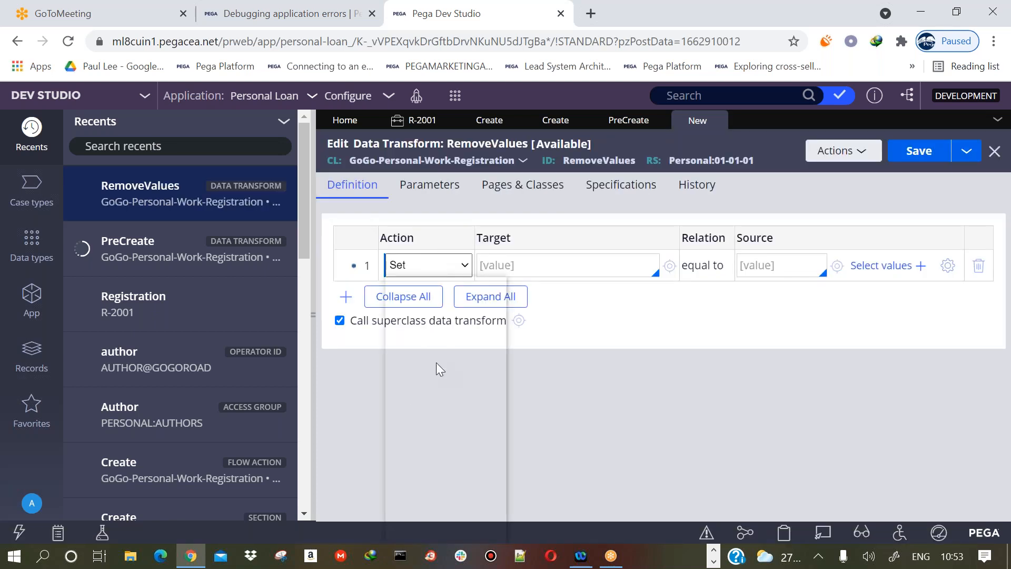
Give RemoveValues two Remove rows for .EmailAddress and .Name, then save it
{"action": "left_click", "coordinate": [438, 316]}
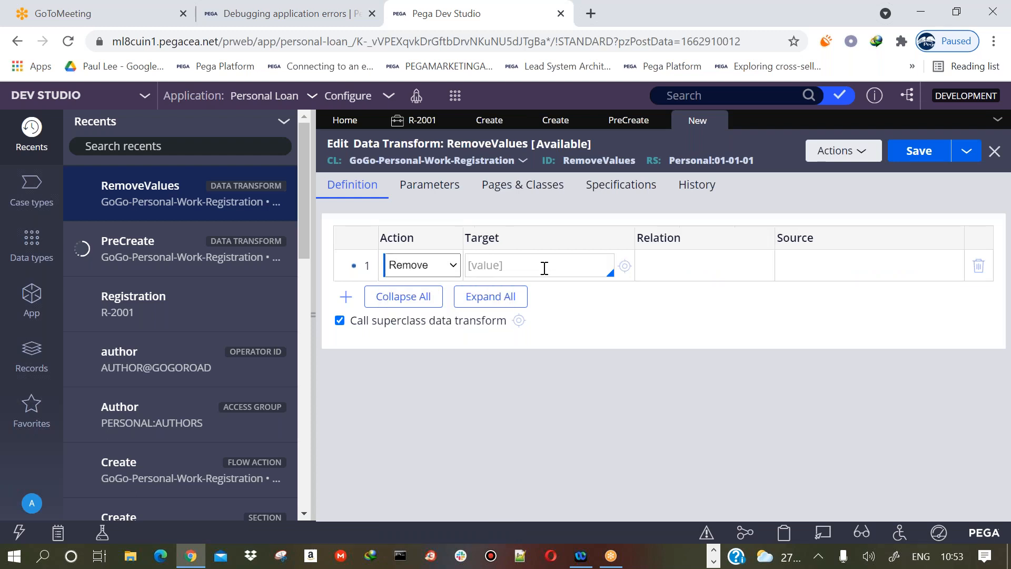
{"action": "type", "text": "."}
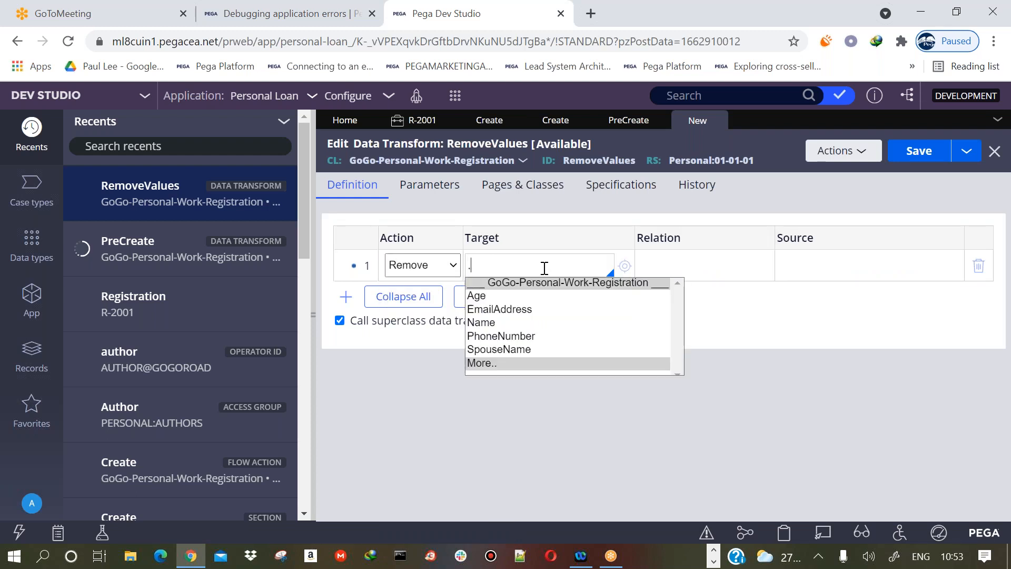
{"action": "left_click", "coordinate": [501, 311]}
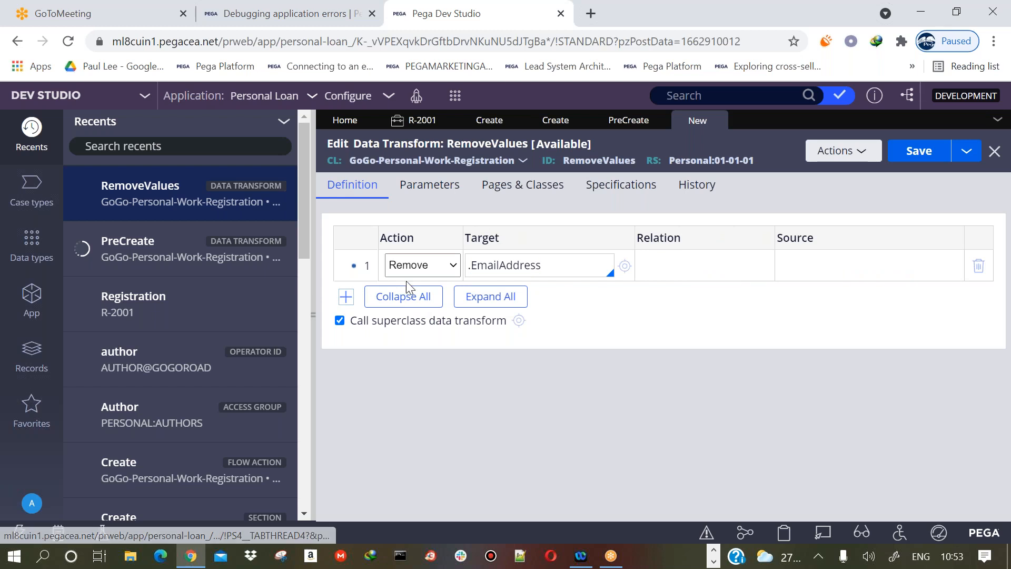
{"action": "left_click", "coordinate": [346, 296]}
{"action": "left_click", "coordinate": [422, 296]}
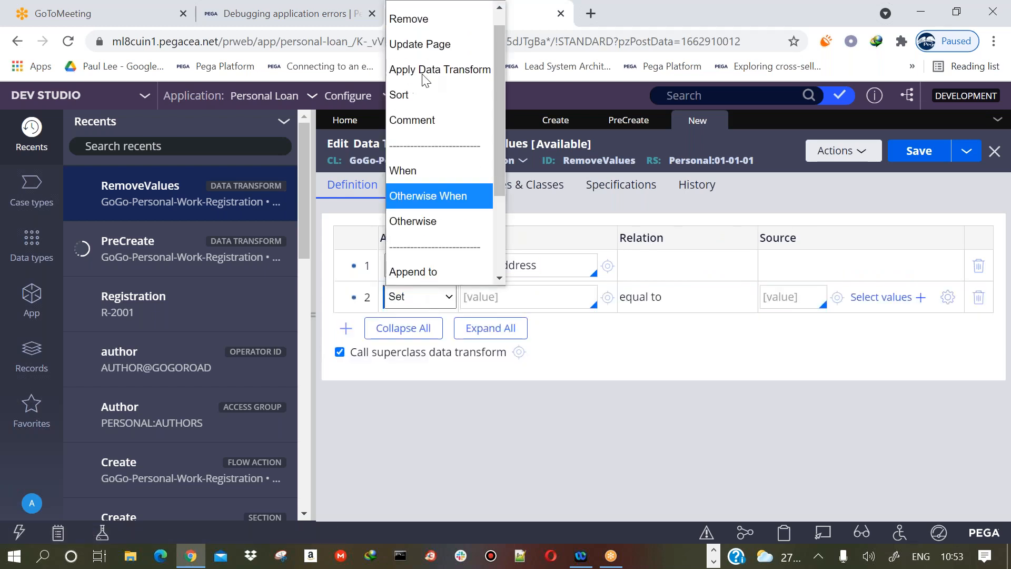
{"action": "left_click", "coordinate": [424, 24]}
{"action": "left_click", "coordinate": [501, 286]}
{"action": "type", "text": "."}
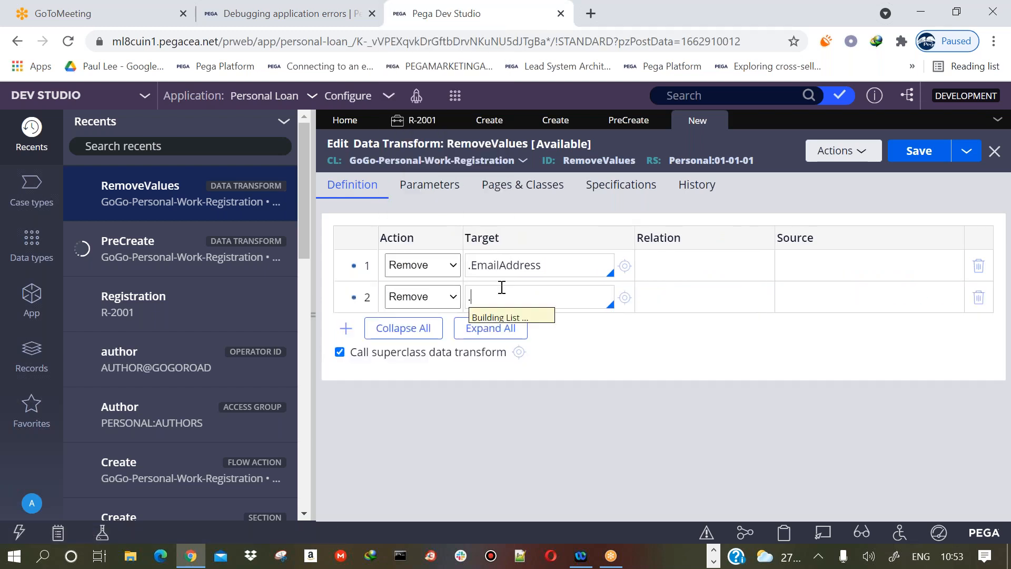
{"action": "type", "text": "Name"}
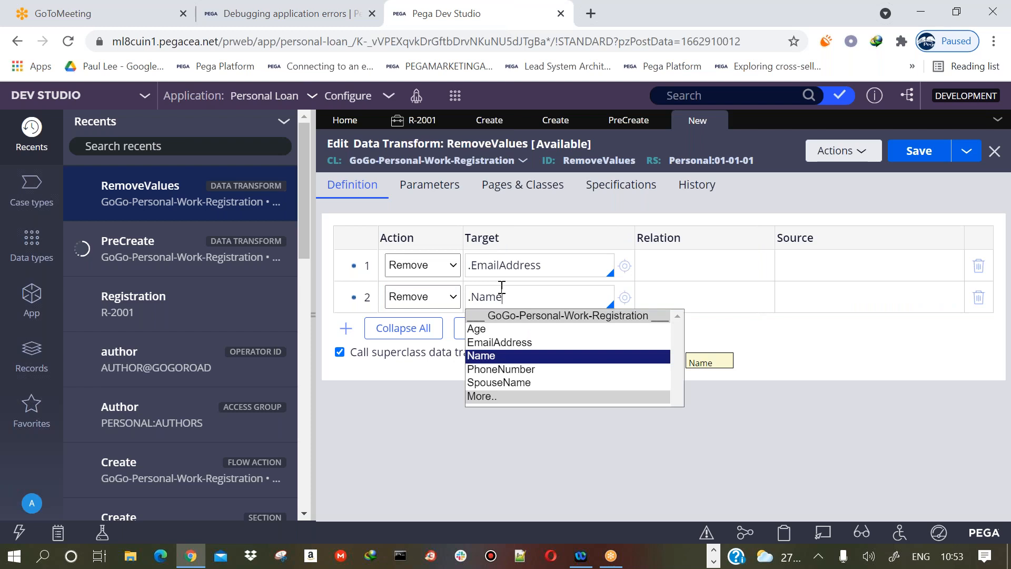
{"action": "left_click", "coordinate": [915, 160]}
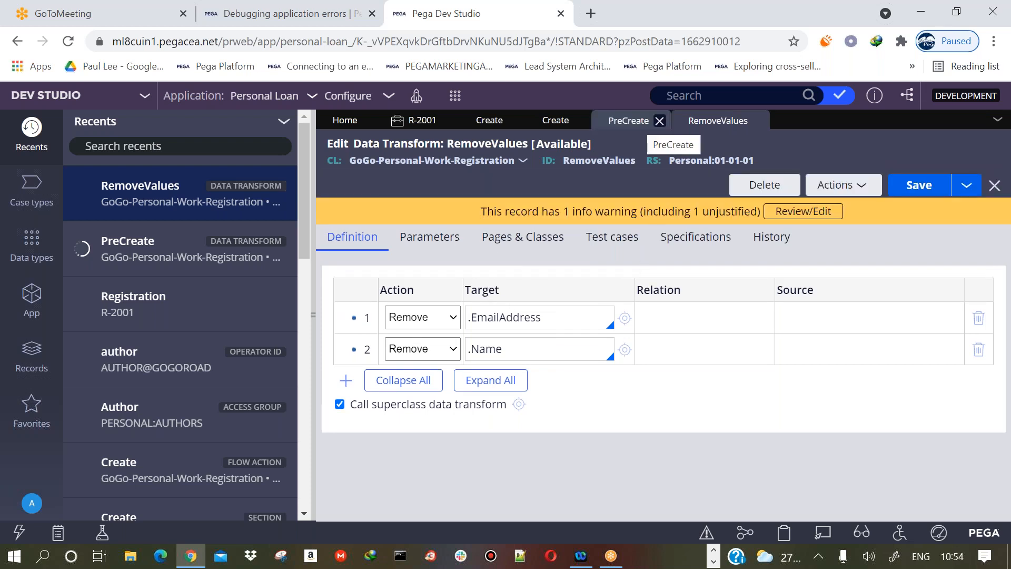
Re-save the PreCreate data transform with Ctrl+S
{"action": "left_click", "coordinate": [422, 121]}
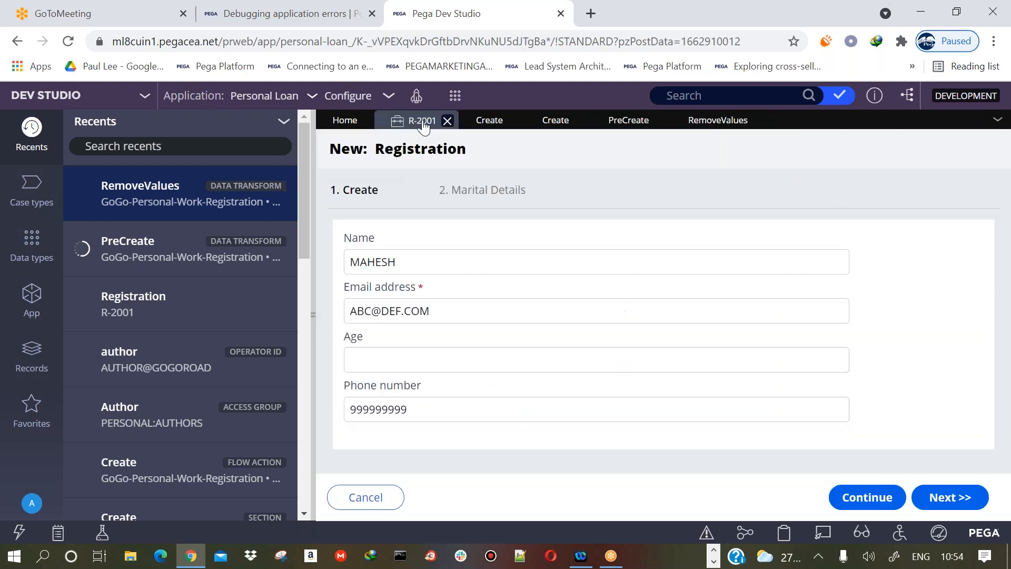
{"action": "left_click", "coordinate": [628, 120]}
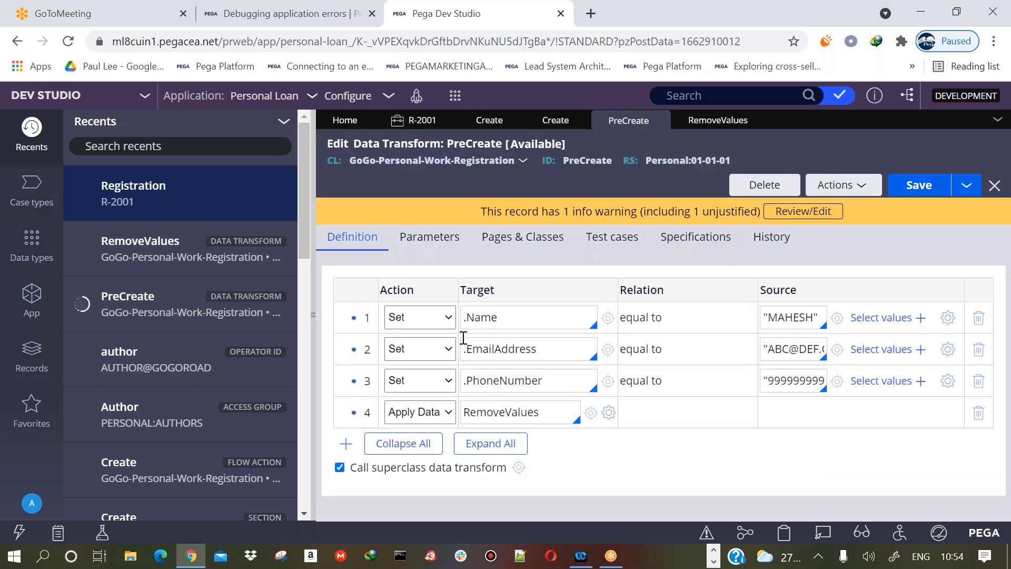
{"action": "key", "text": "ctrl+s"}
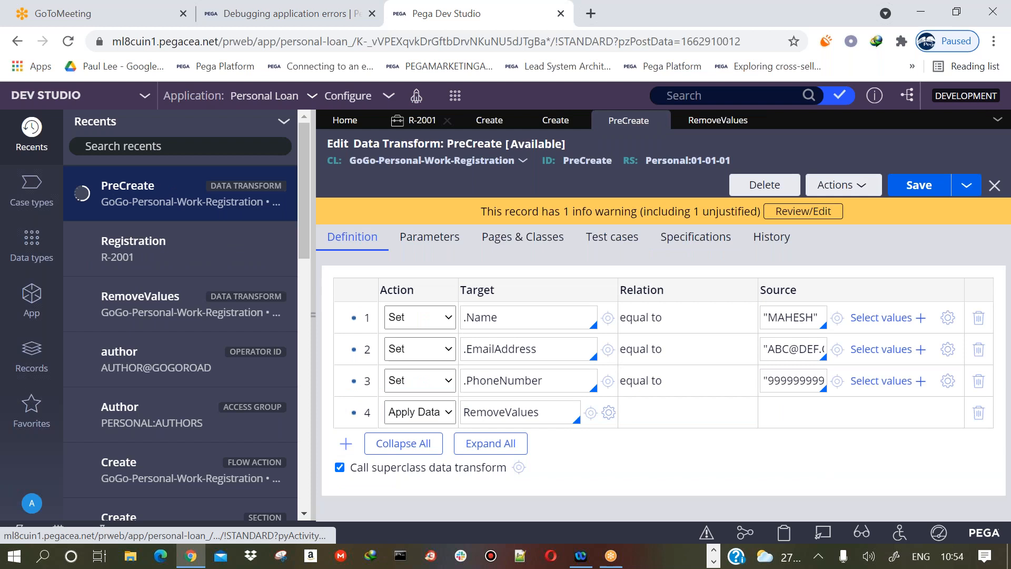
Reload the R-2001 form frame and confirm Name and Email are blank while phone stays prefilled
{"action": "left_click", "coordinate": [423, 120]}
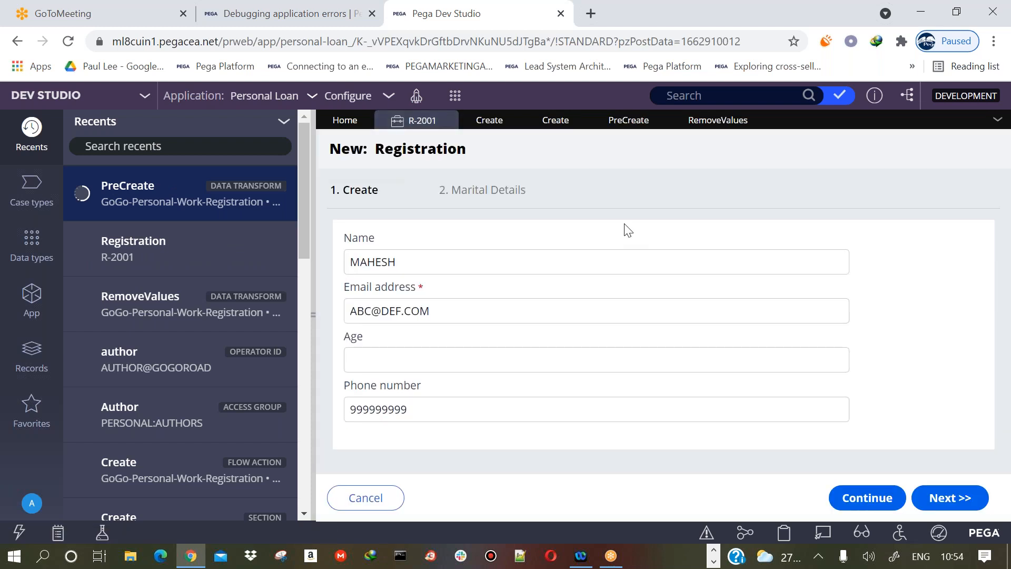
{"action": "right_click", "coordinate": [625, 225]}
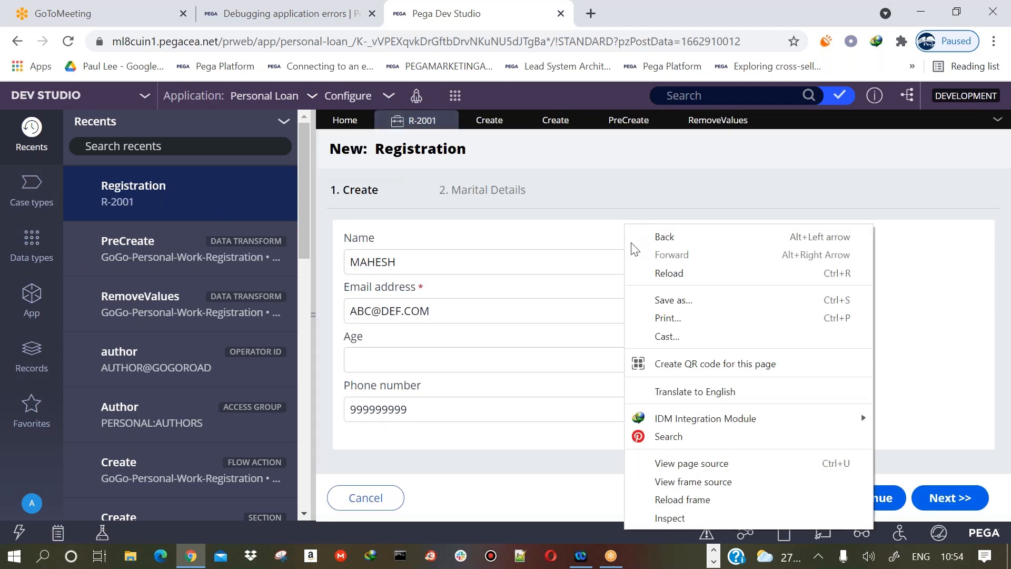
{"action": "left_click", "coordinate": [666, 500]}
{"action": "left_click", "coordinate": [410, 262]}
{"action": "left_click", "coordinate": [402, 309]}
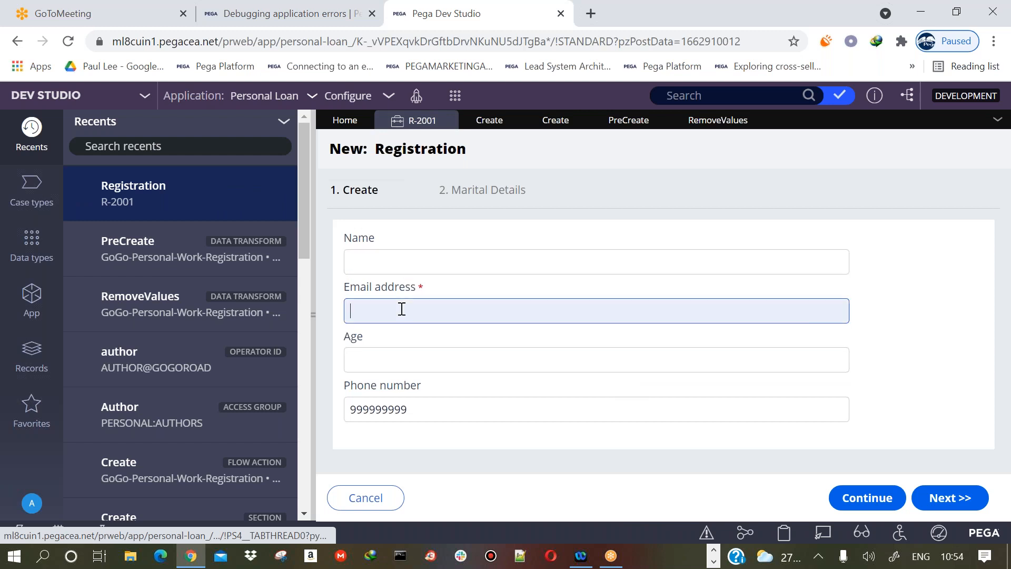
{"action": "left_click", "coordinate": [384, 360]}
{"action": "left_click", "coordinate": [405, 261]}
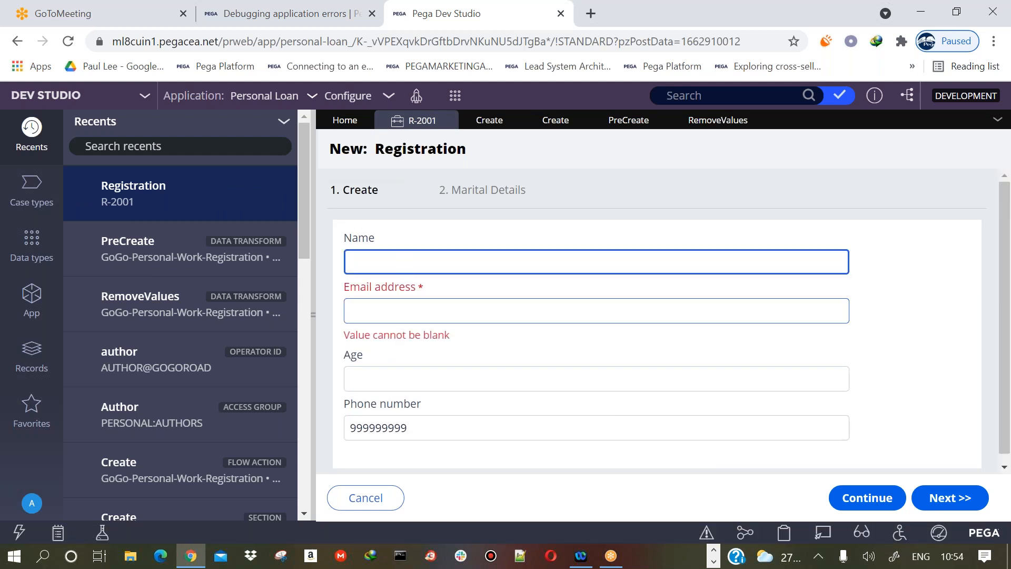
{"action": "left_click", "coordinate": [684, 113]}
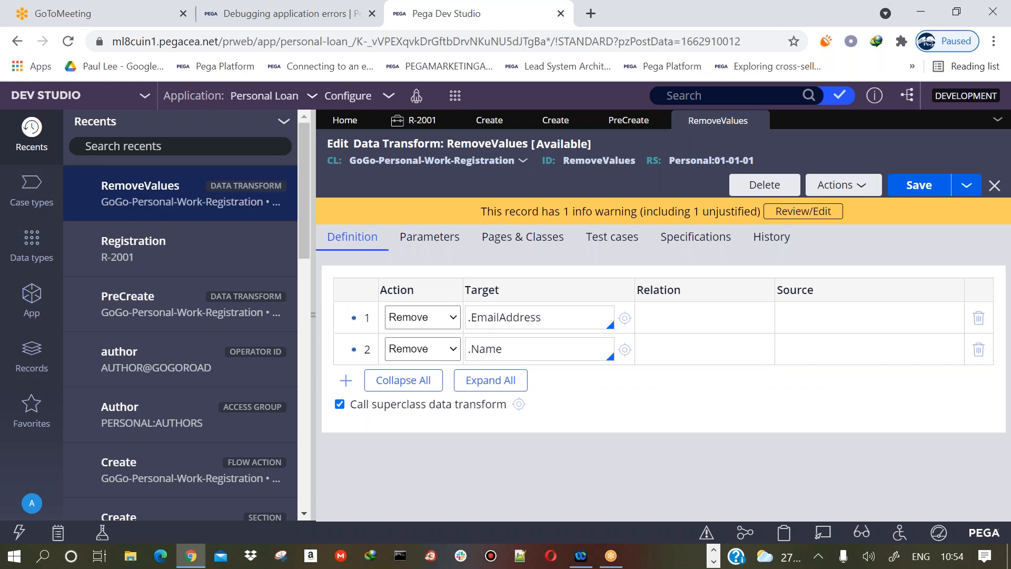
Compare RemoveValues with PreCreate, and confirm PreCreate's row 4 still applies the RemoveValues data transform
{"action": "left_click", "coordinate": [420, 122]}
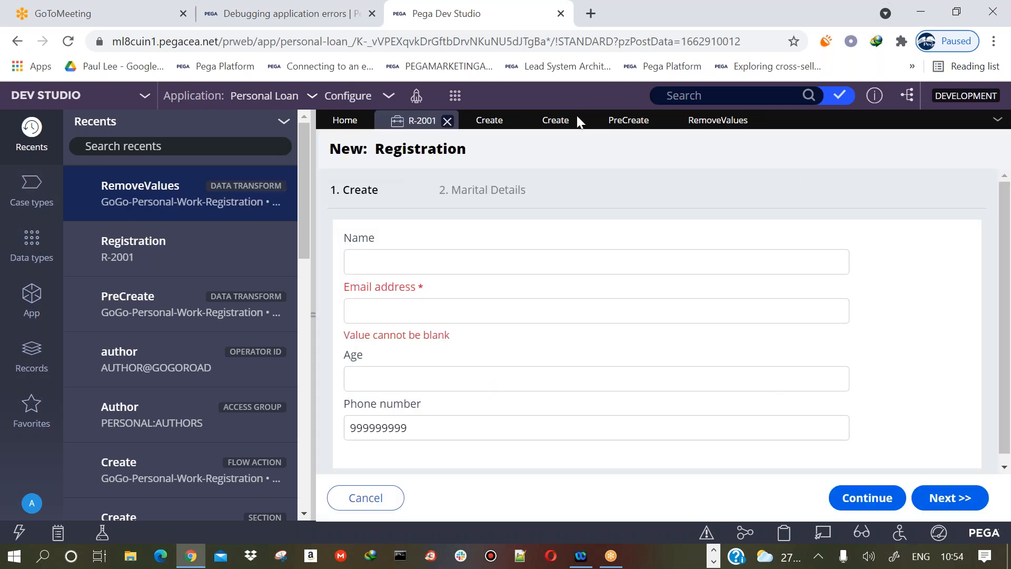
{"action": "left_click", "coordinate": [628, 120]}
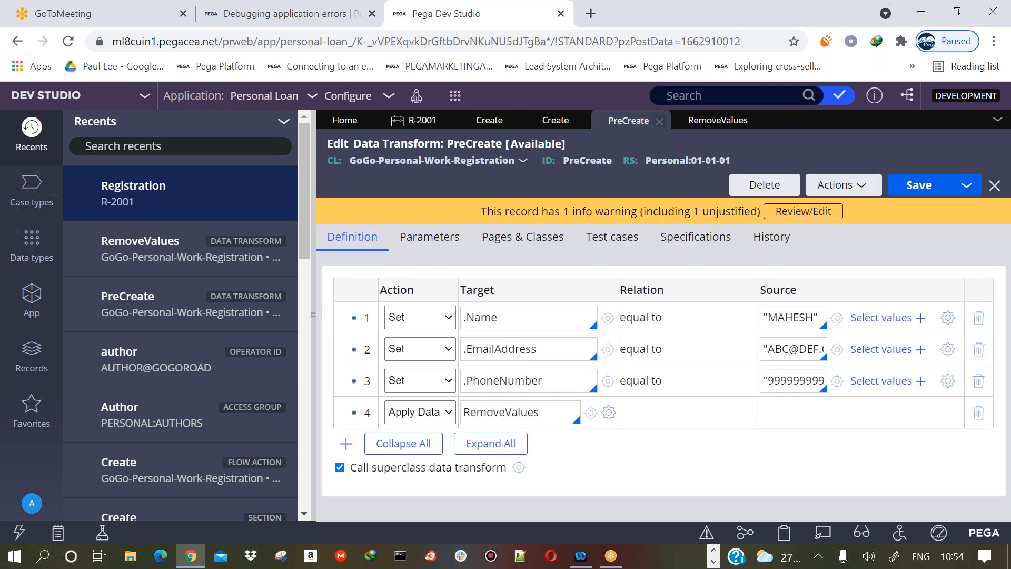
{"action": "left_click", "coordinate": [463, 406]}
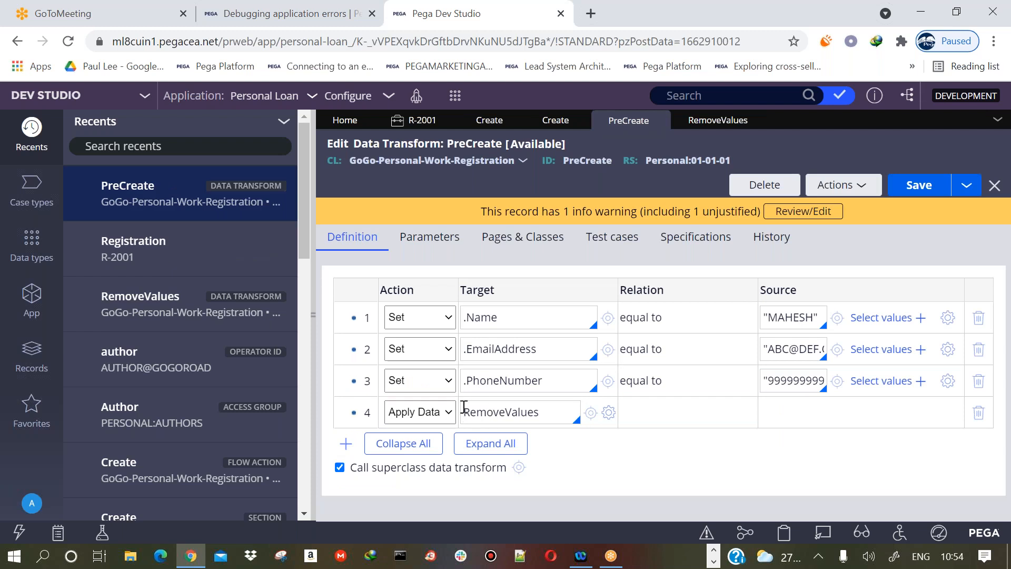
{"action": "left_click", "coordinate": [734, 120]}
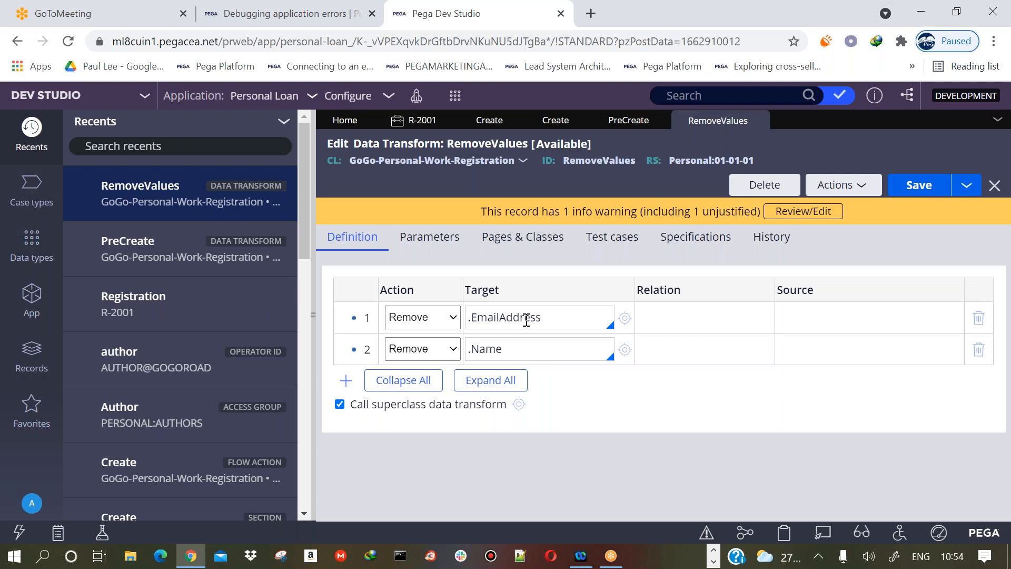
{"action": "left_click", "coordinate": [627, 122]}
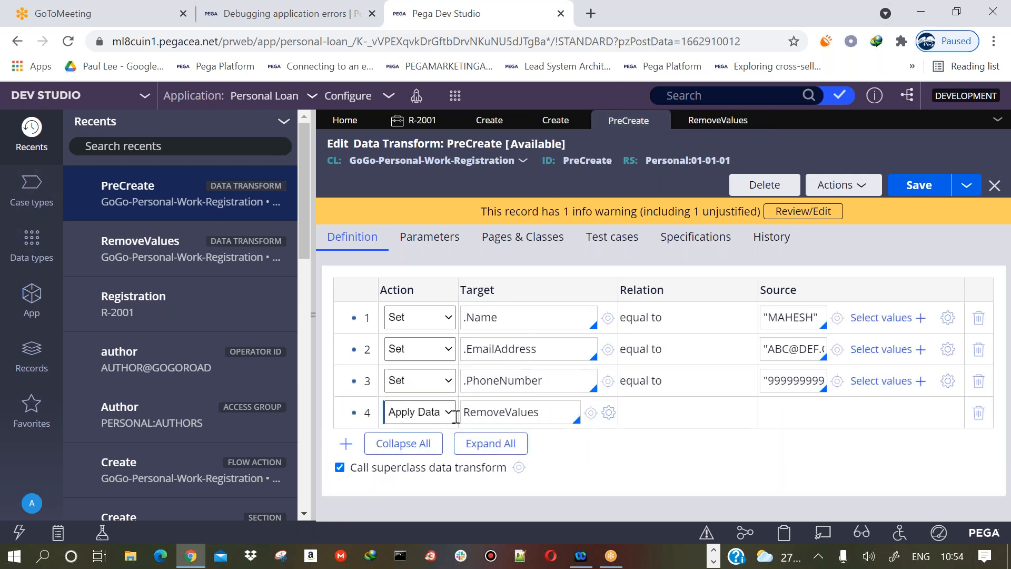
{"action": "left_click", "coordinate": [412, 414]}
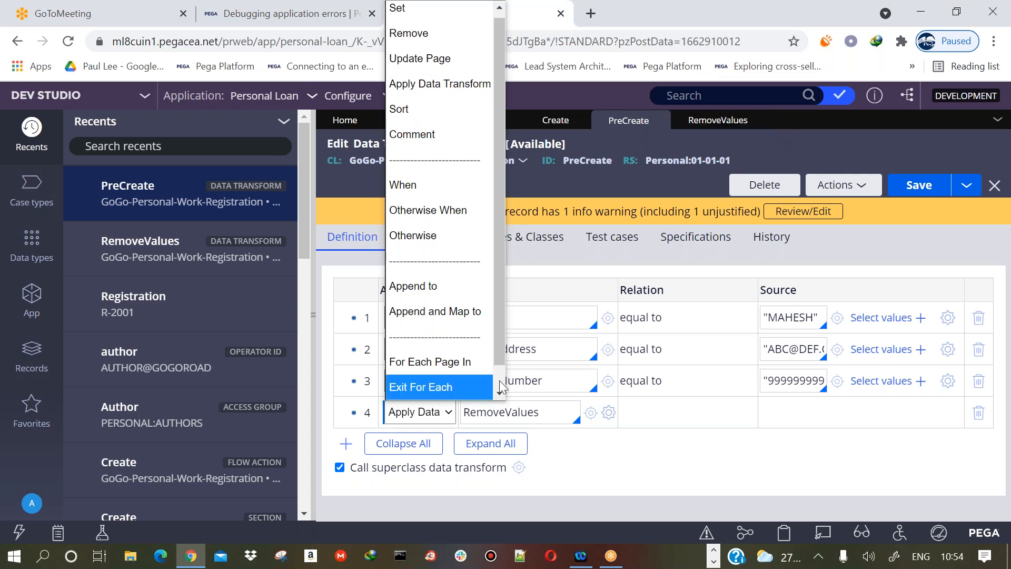
{"action": "left_click", "coordinate": [520, 413]}
{"action": "double_click", "coordinate": [520, 413]}
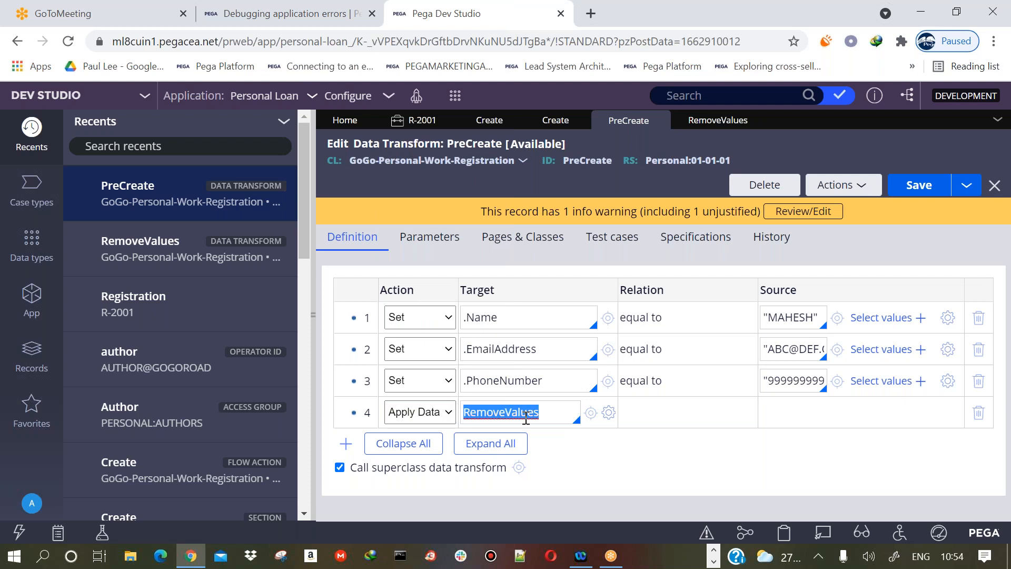
Insert a new row 5 below the RemoveValues step and set its action to Comment
{"action": "left_click", "coordinate": [346, 443]}
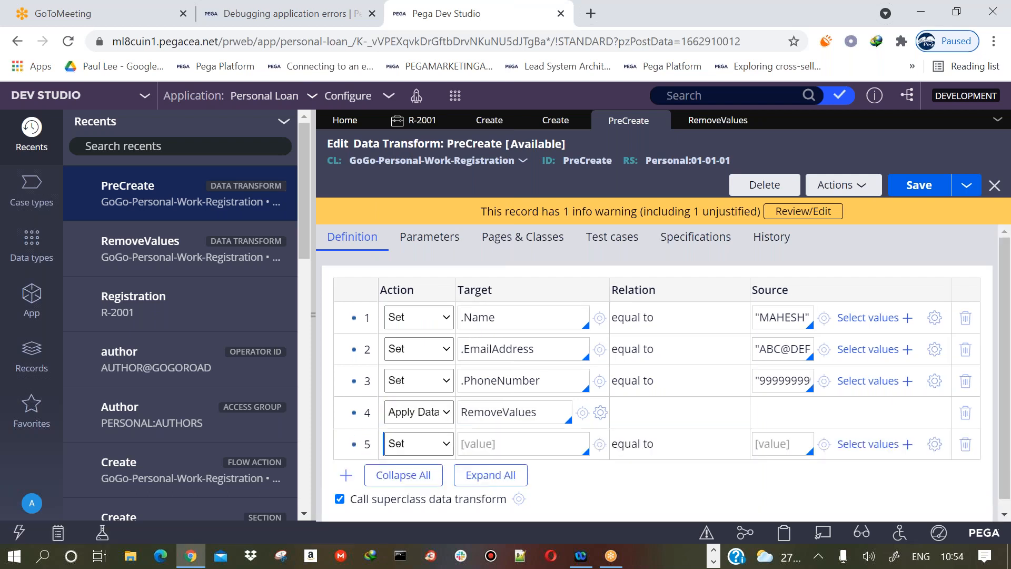
{"action": "left_click", "coordinate": [416, 380]}
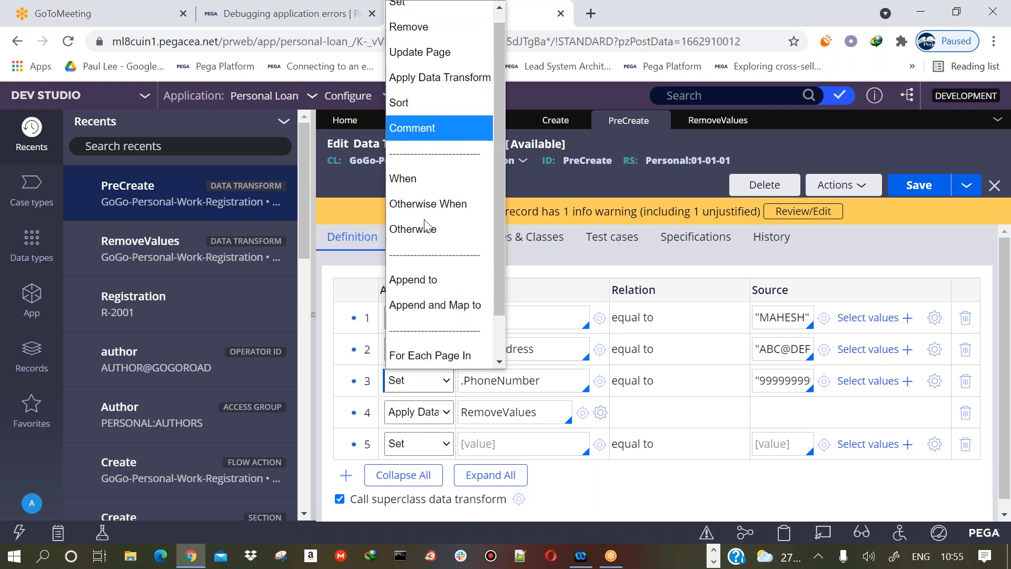
{"action": "left_click", "coordinate": [428, 446]}
{"action": "left_click", "coordinate": [428, 446]}
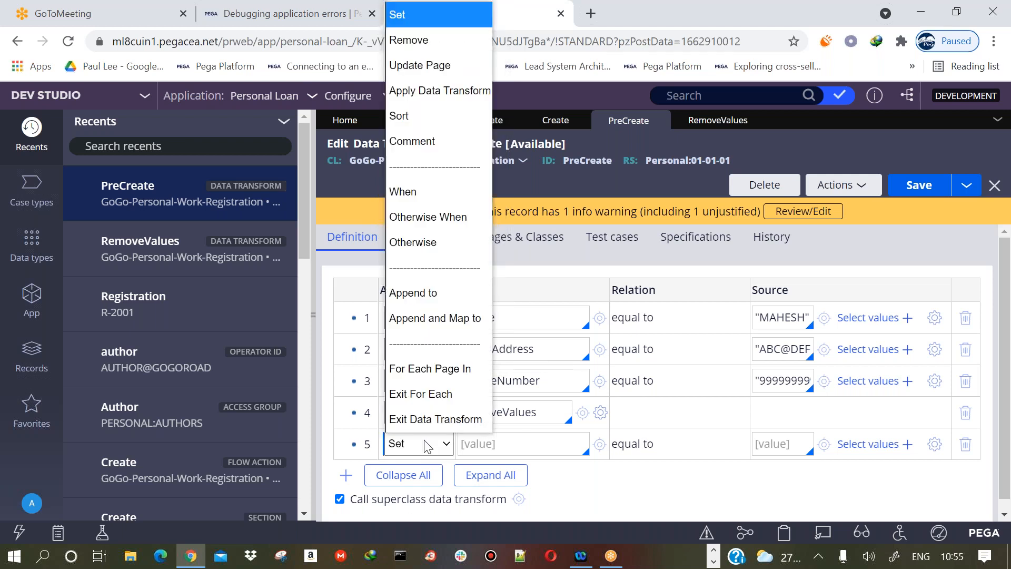
{"action": "left_click", "coordinate": [432, 142]}
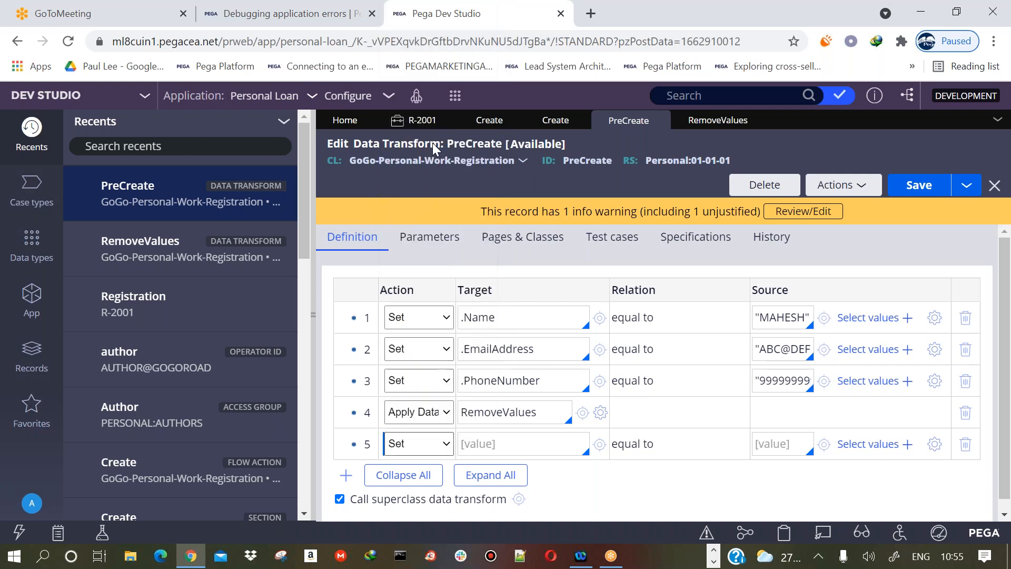
{"action": "left_click", "coordinate": [570, 444]}
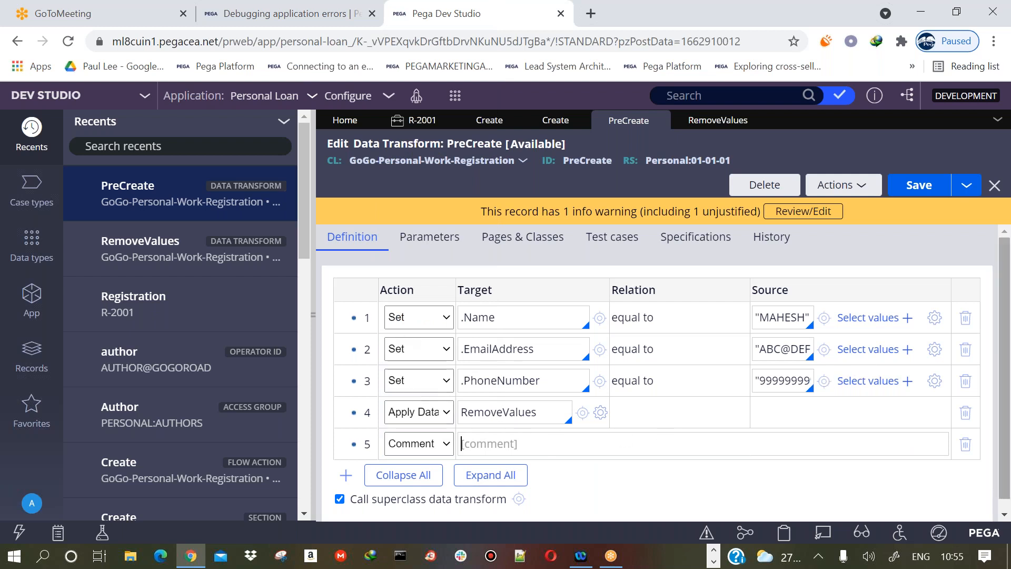
Type 'Initializing the Personal Details Screen' as the row 5 comment
{"action": "scroll", "coordinate": [737, 390], "scroll_direction": "down", "scroll_amount": 1}
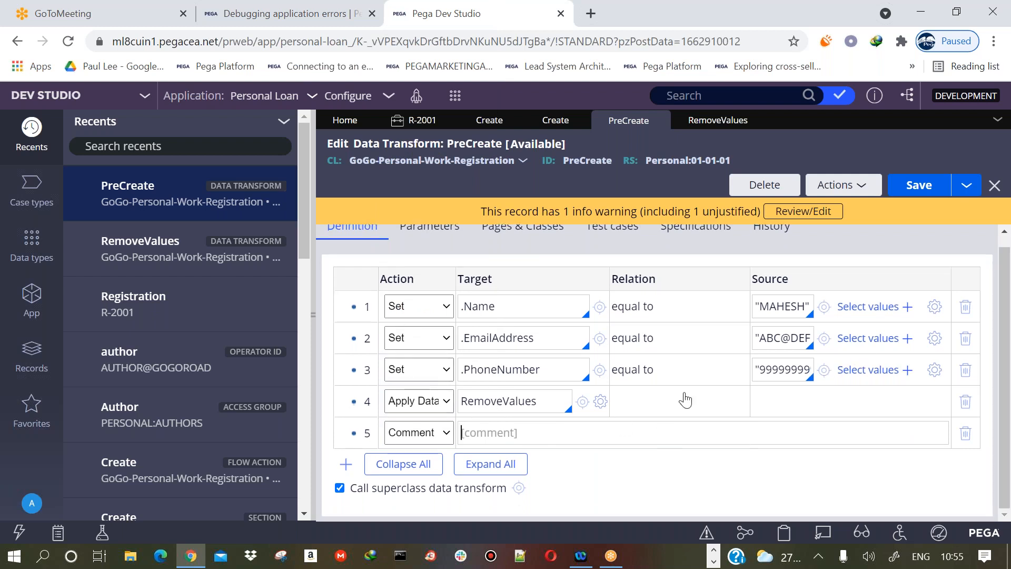
{"action": "left_click", "coordinate": [498, 433]}
{"action": "type", "text": "Initializing the Personal Details Screen"}
Reword the comment to 'Giving Sample values for personal details' and save PreCreate
{"action": "triple_click", "coordinate": [486, 438]}
{"action": "type", "text": "Giving S"}
{"action": "type", "text": "e values for personal"}
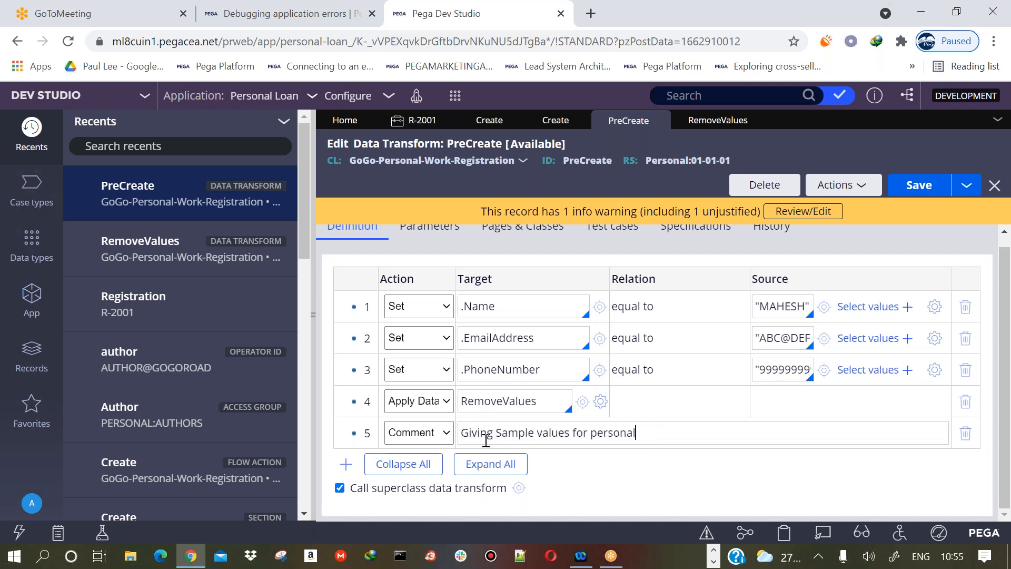
{"action": "type", "text": " details"}
{"action": "triple_click", "coordinate": [480, 432]}
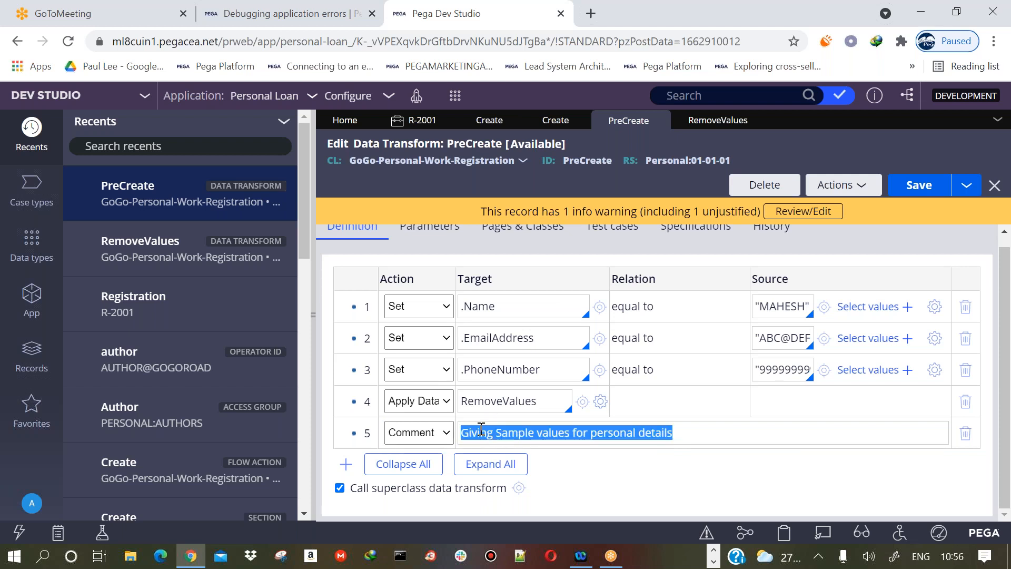
{"action": "left_click", "coordinate": [914, 187]}
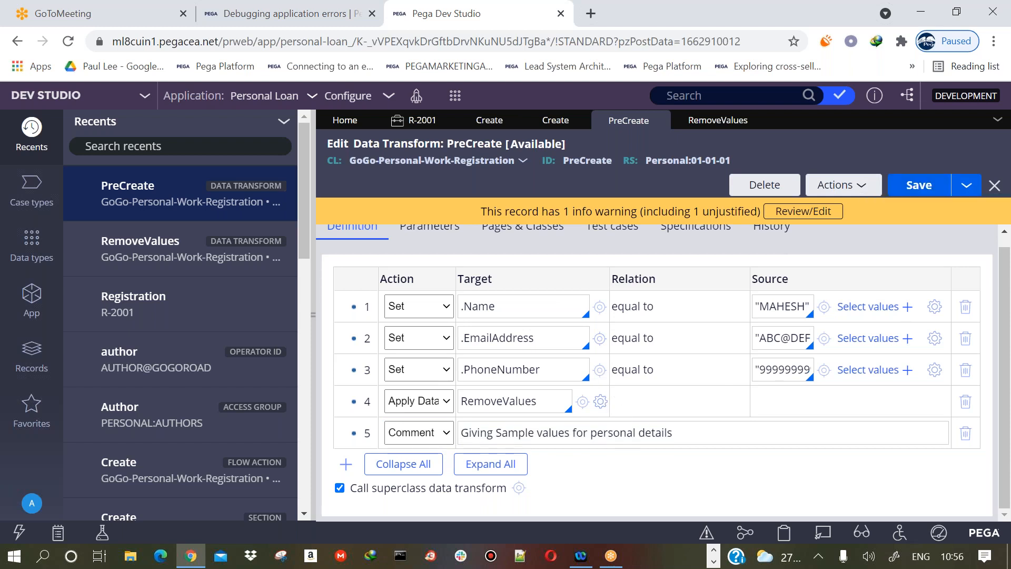
{"action": "triple_click", "coordinate": [596, 429]}
{"action": "left_click", "coordinate": [920, 191]}
{"action": "left_click", "coordinate": [417, 434]}
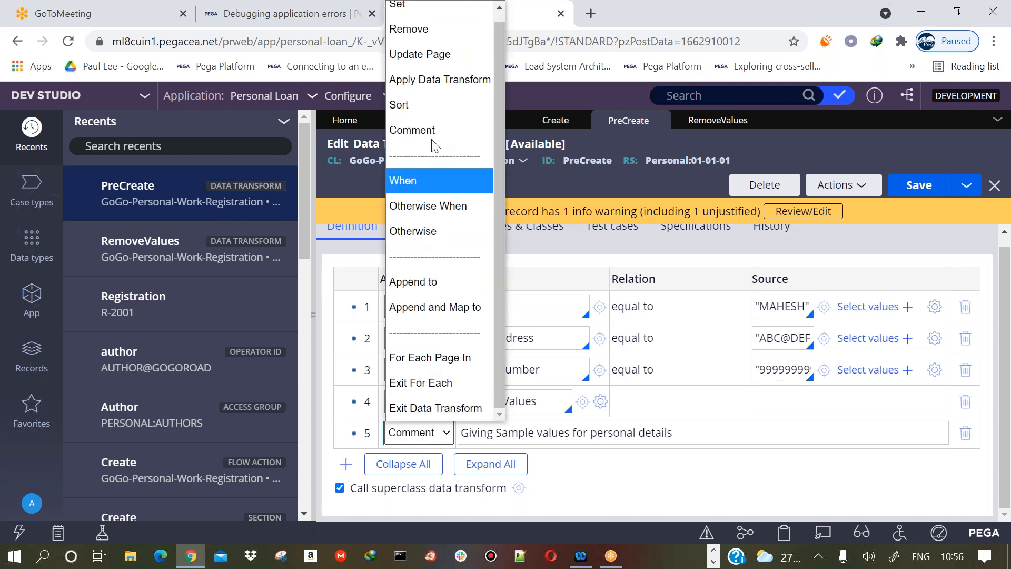
{"action": "left_click_drag", "start_coordinate": [497, 163], "coordinate": [498, 138]}
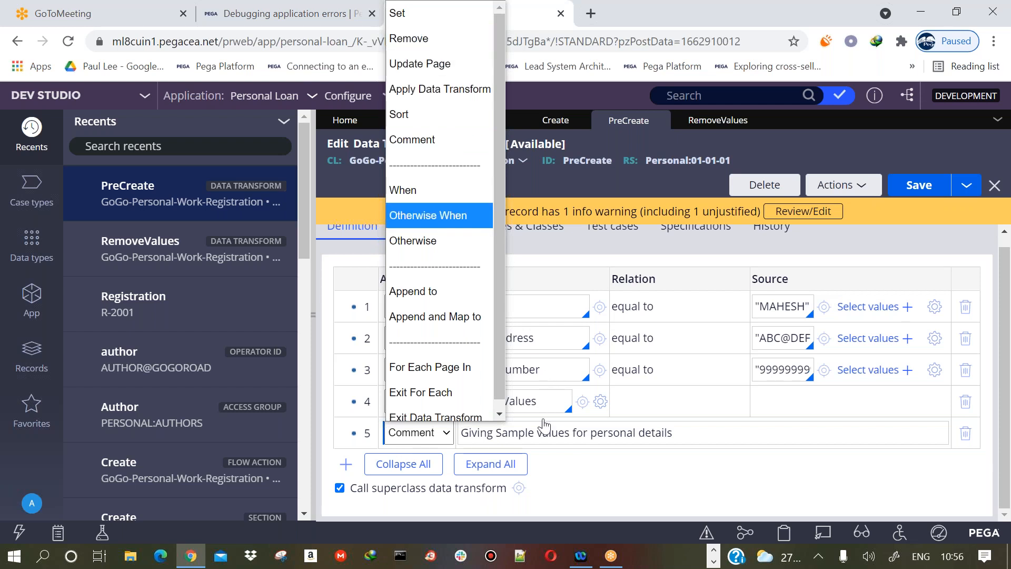
{"action": "left_click", "coordinate": [547, 402]}
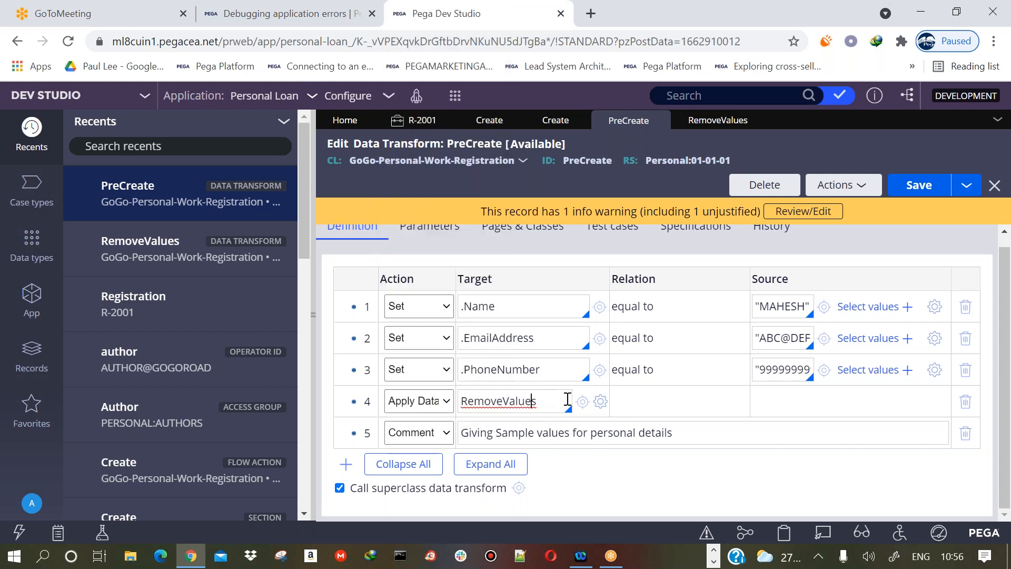
{"action": "left_click", "coordinate": [416, 432]}
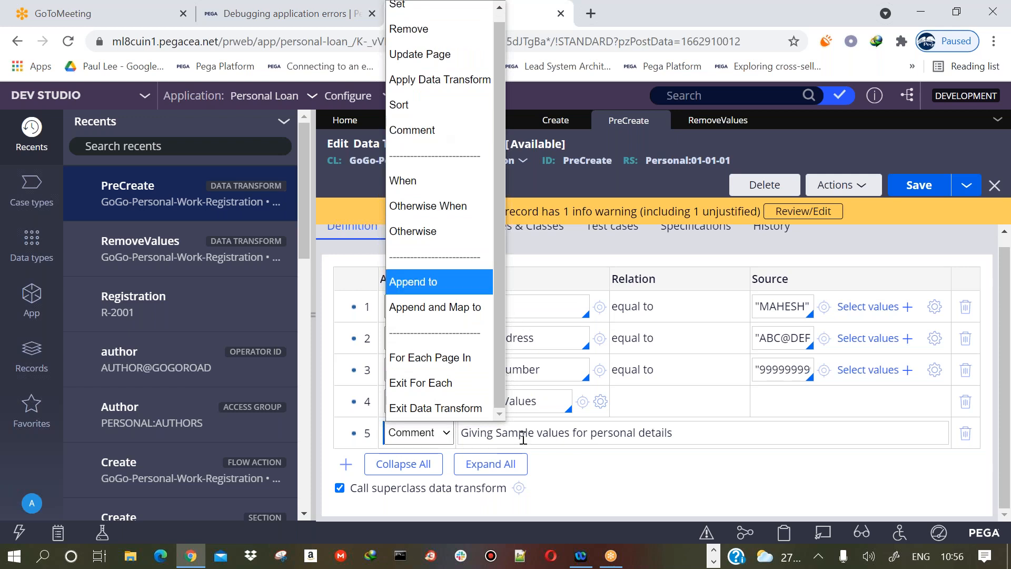
{"action": "left_click", "coordinate": [541, 435]}
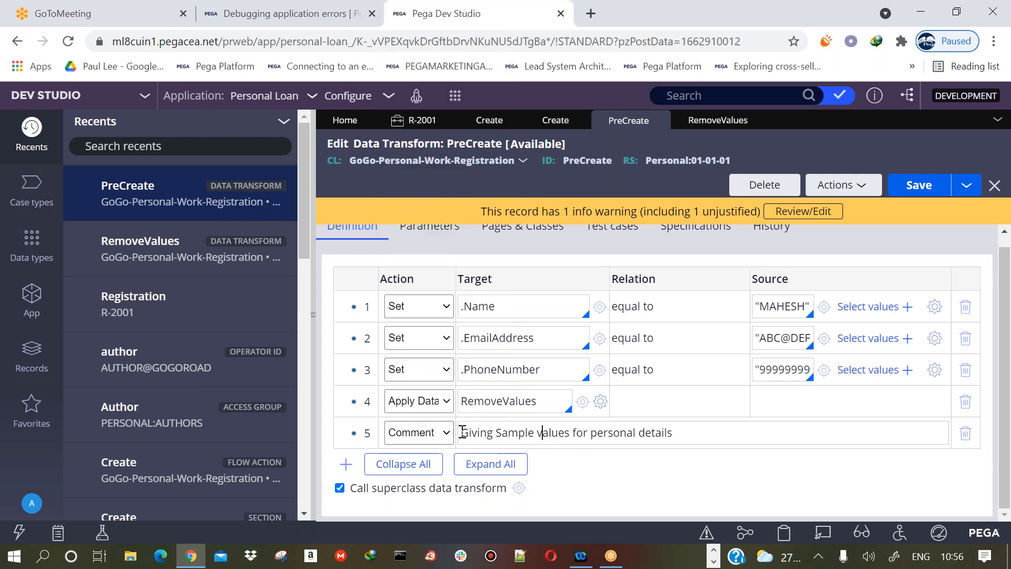
{"action": "left_click_drag", "start_coordinate": [462, 432], "coordinate": [894, 436]}
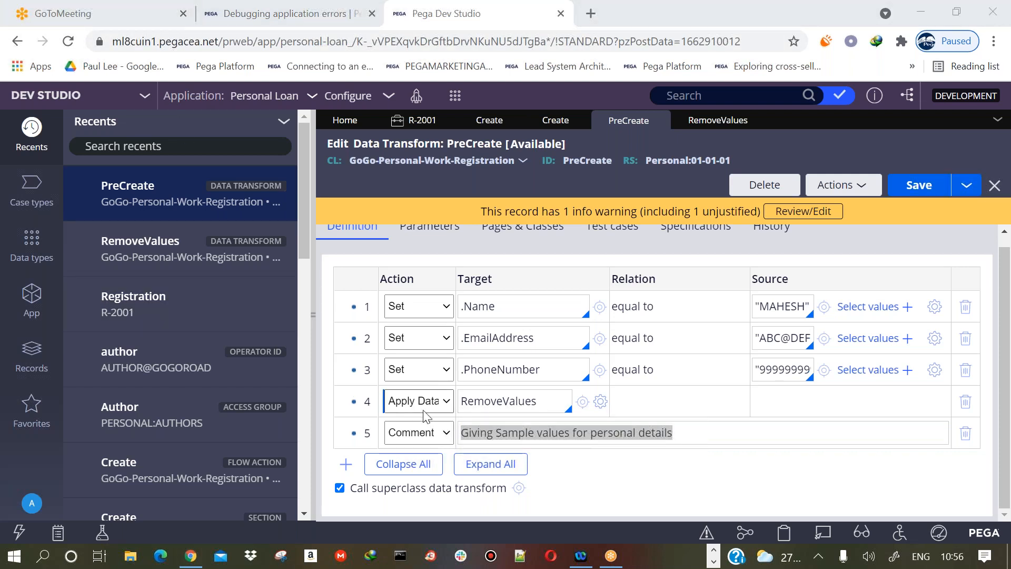
{"action": "left_click", "coordinate": [573, 437]}
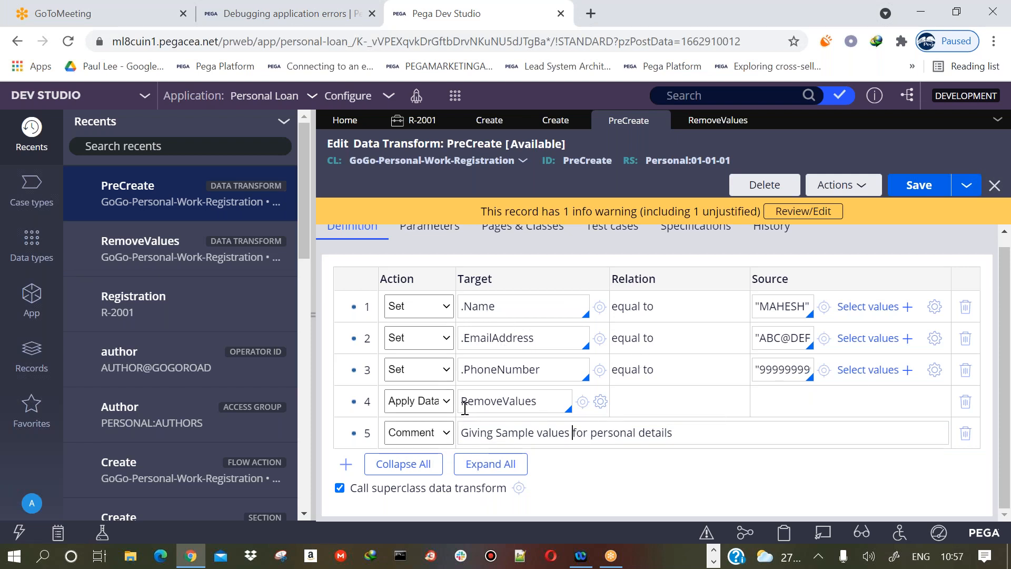
Collapse the Recents panel so the PreCreate editor fills the window, then select the row 5 comment
{"action": "left_click", "coordinate": [719, 121]}
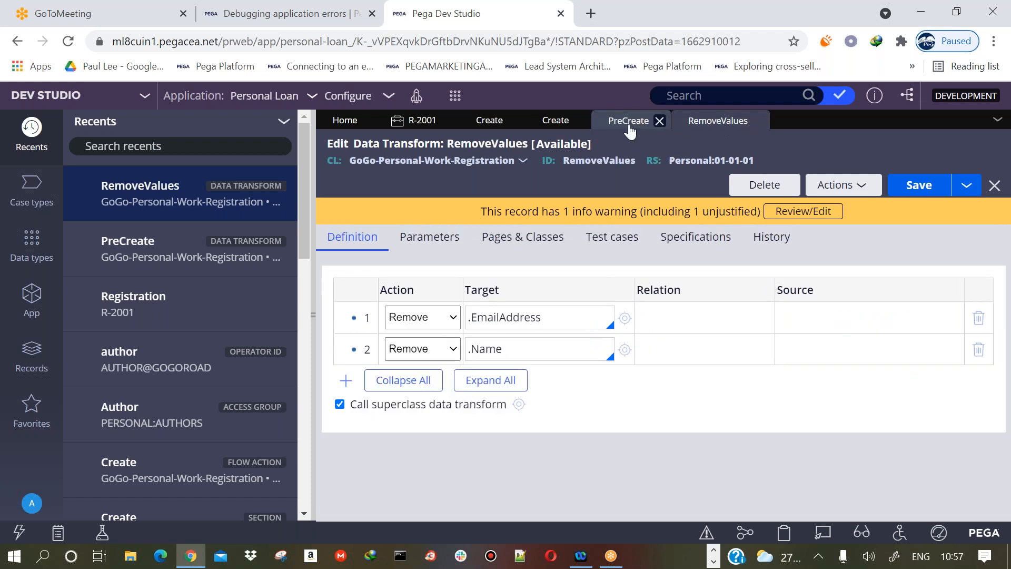
{"action": "left_click", "coordinate": [618, 122]}
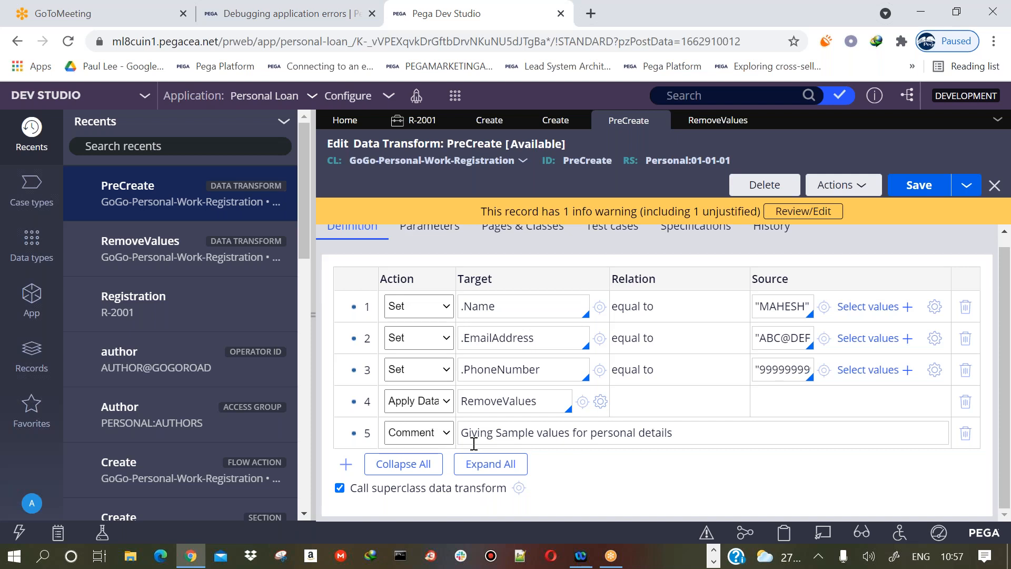
{"action": "left_click", "coordinate": [320, 334]}
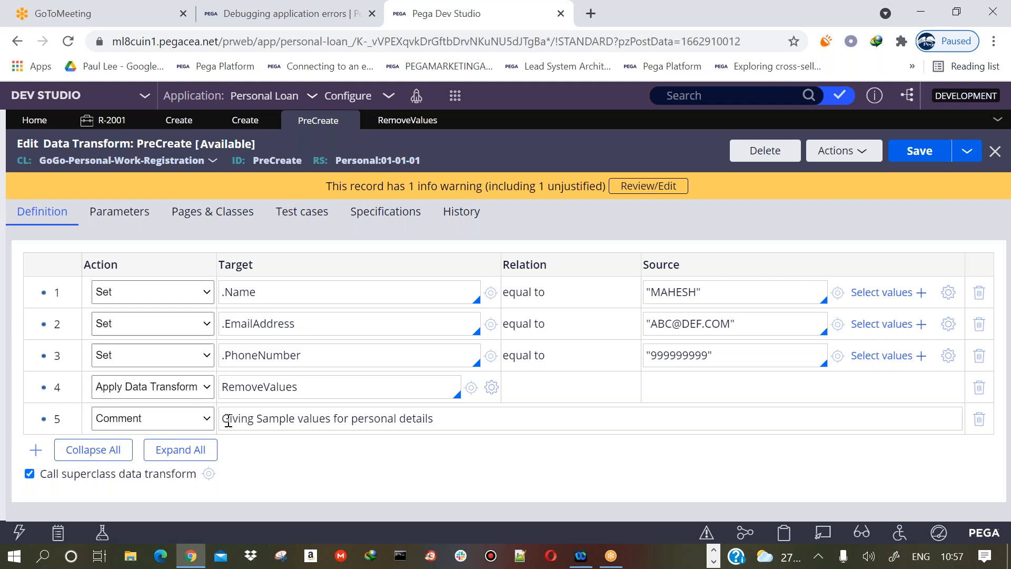
{"action": "left_click_drag", "start_coordinate": [228, 419], "coordinate": [446, 423]}
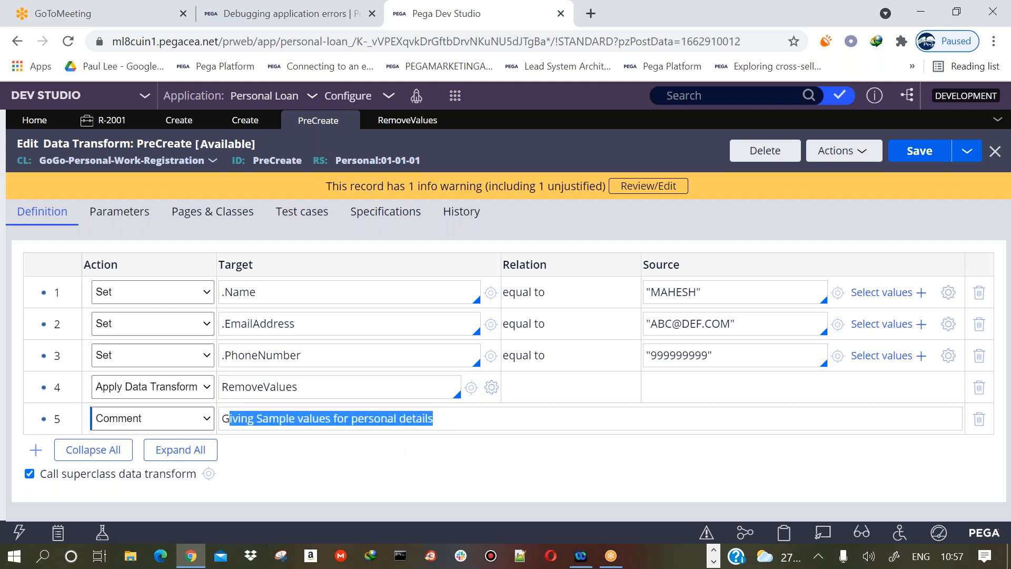
{"action": "left_click_drag", "start_coordinate": [221, 419], "coordinate": [449, 428]}
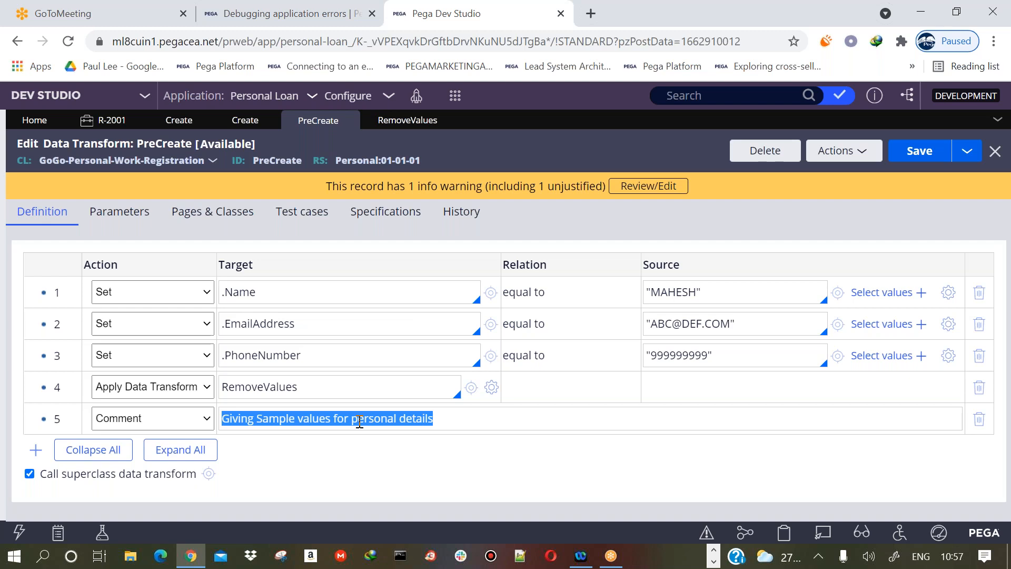
{"action": "left_click", "coordinate": [158, 418]}
Delete the extra row 6 When condition and its child Set row, leaving five rows
{"action": "left_click", "coordinate": [36, 450]}
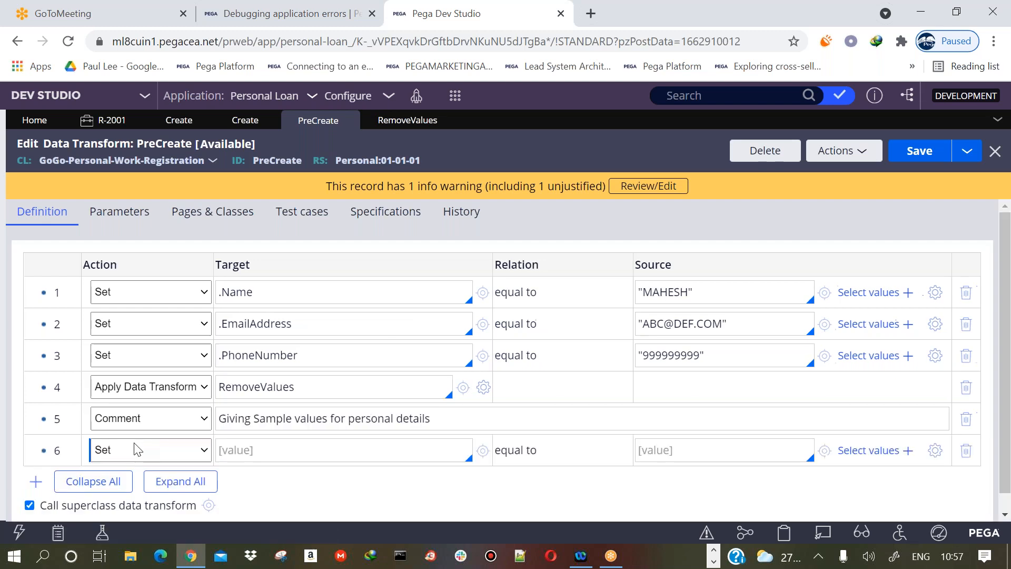
{"action": "left_click", "coordinate": [135, 449]}
{"action": "left_click", "coordinate": [407, 97]}
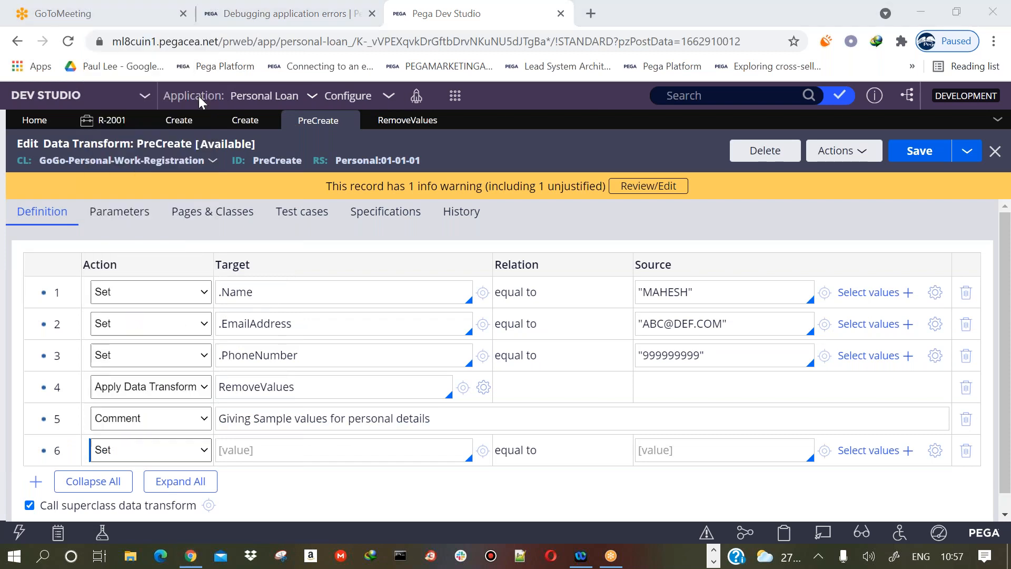
{"action": "left_click", "coordinate": [163, 450]}
{"action": "left_click", "coordinate": [310, 120]}
{"action": "left_click", "coordinate": [155, 447]}
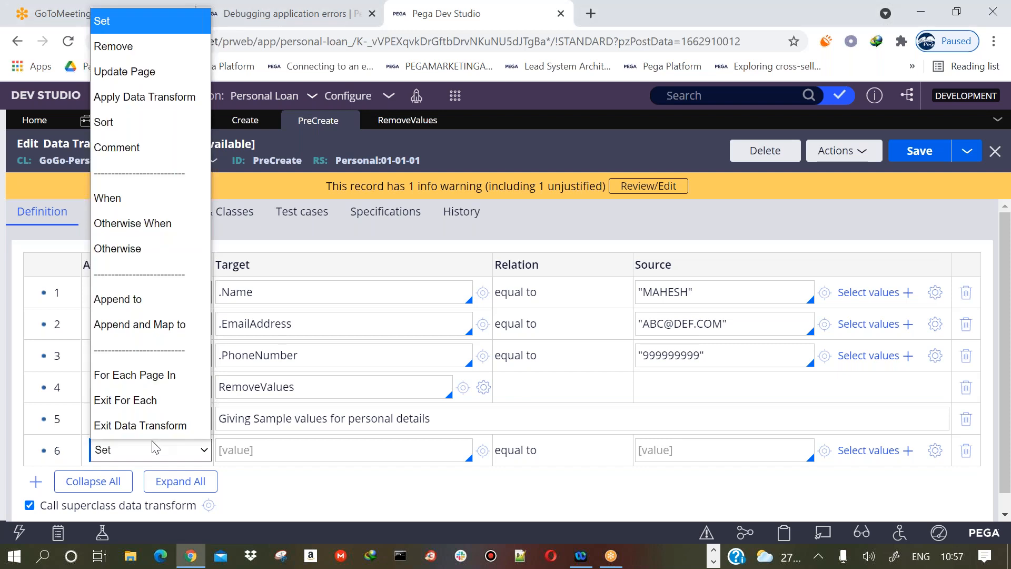
{"action": "left_click", "coordinate": [130, 197]}
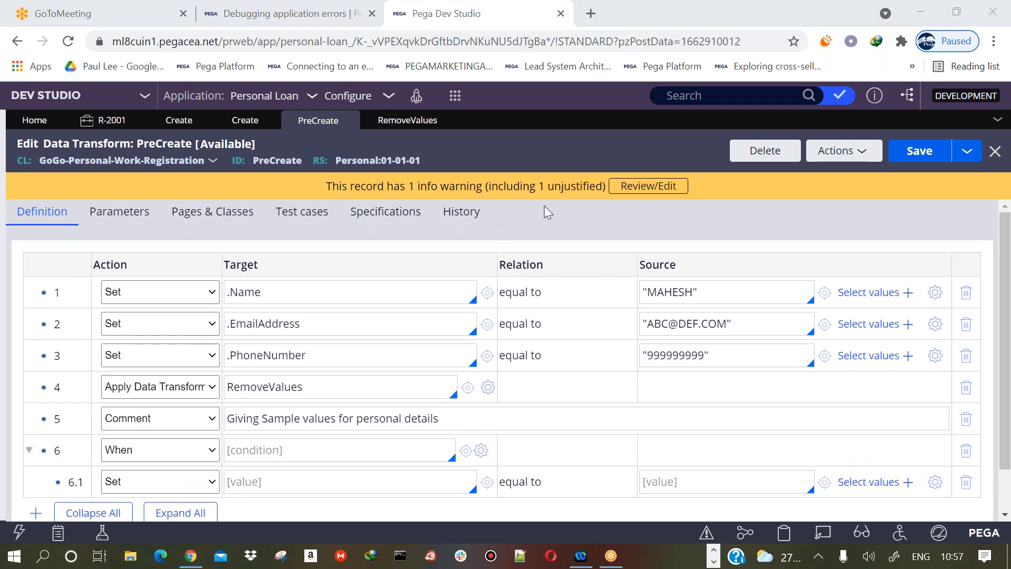
{"action": "left_click", "coordinate": [967, 451]}
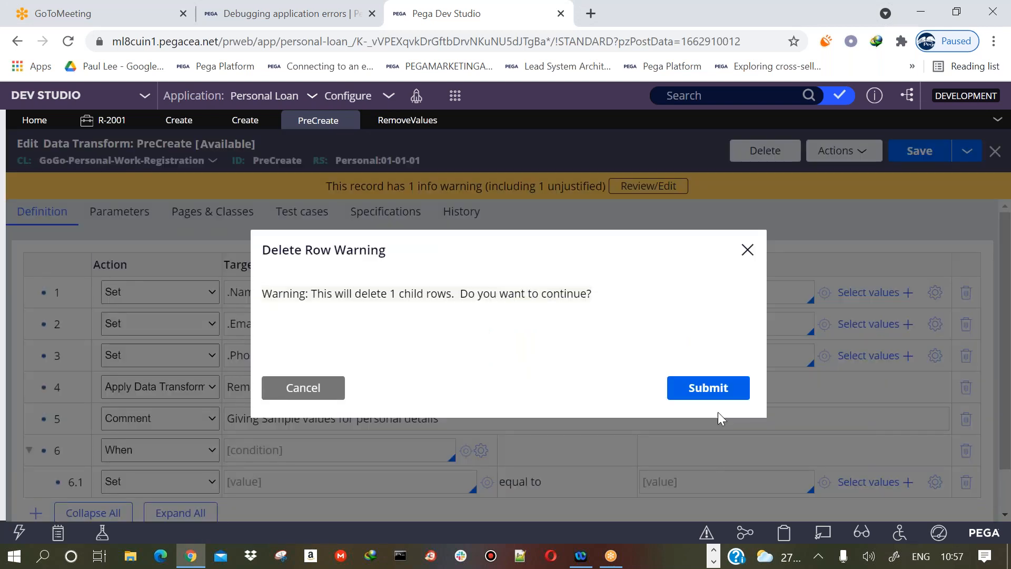
{"action": "left_click", "coordinate": [710, 390]}
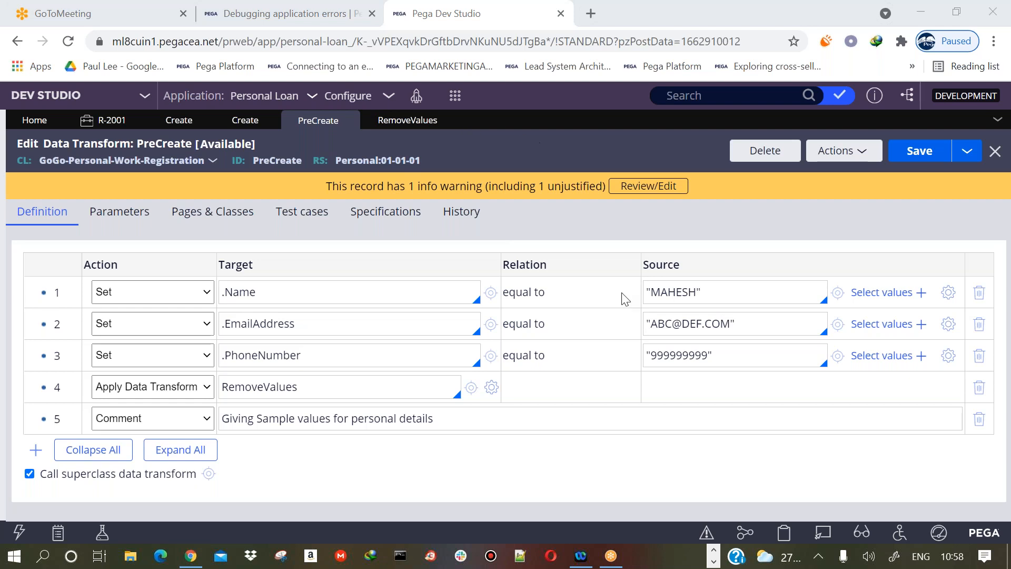
Delete PreCreate's row 4 (Apply Data Transform RemoveValues), save, and view the RemoveValues transform
{"action": "left_click", "coordinate": [978, 392]}
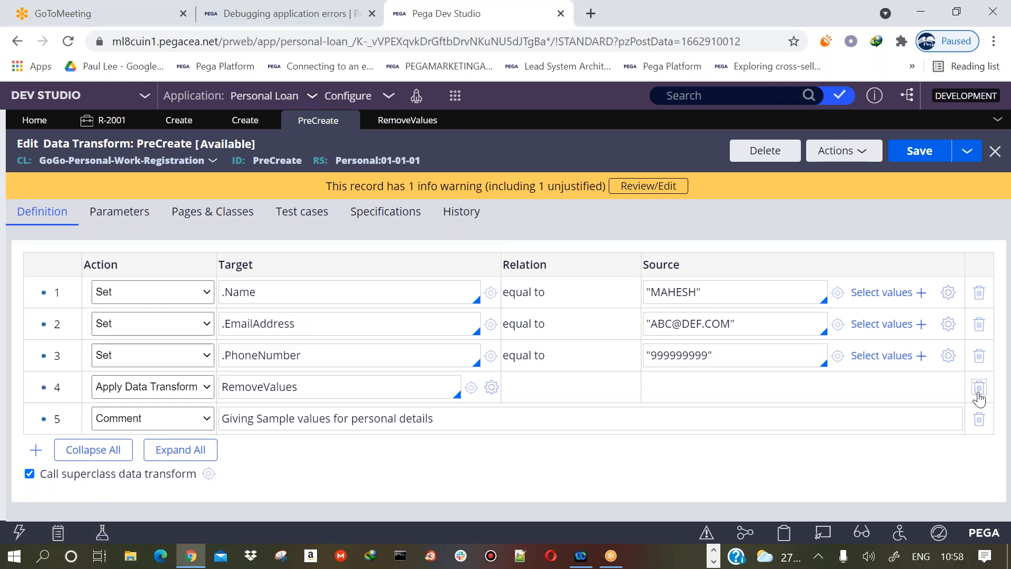
{"action": "left_click", "coordinate": [978, 392]}
{"action": "left_click", "coordinate": [919, 152]}
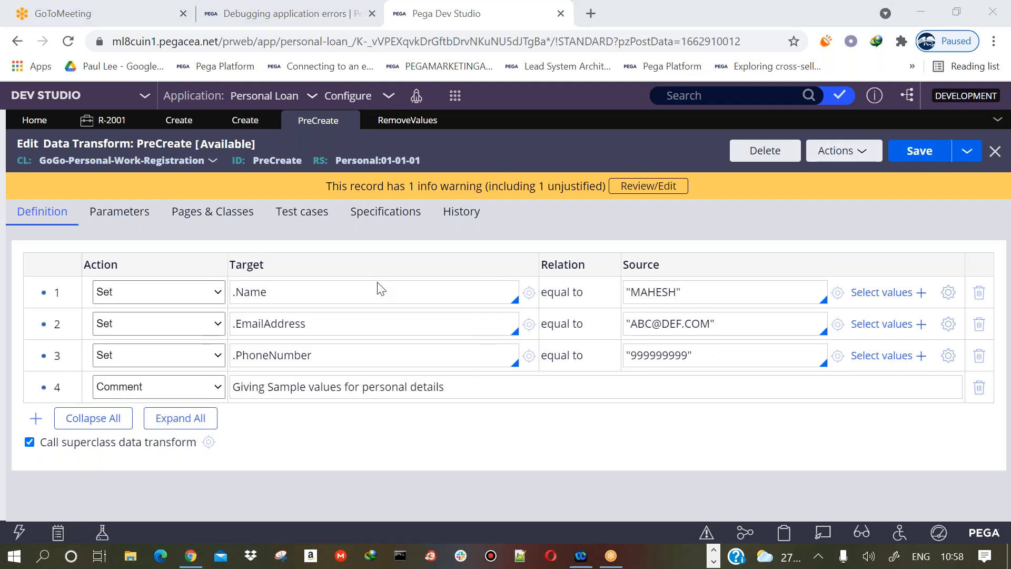
{"action": "left_click", "coordinate": [416, 120]}
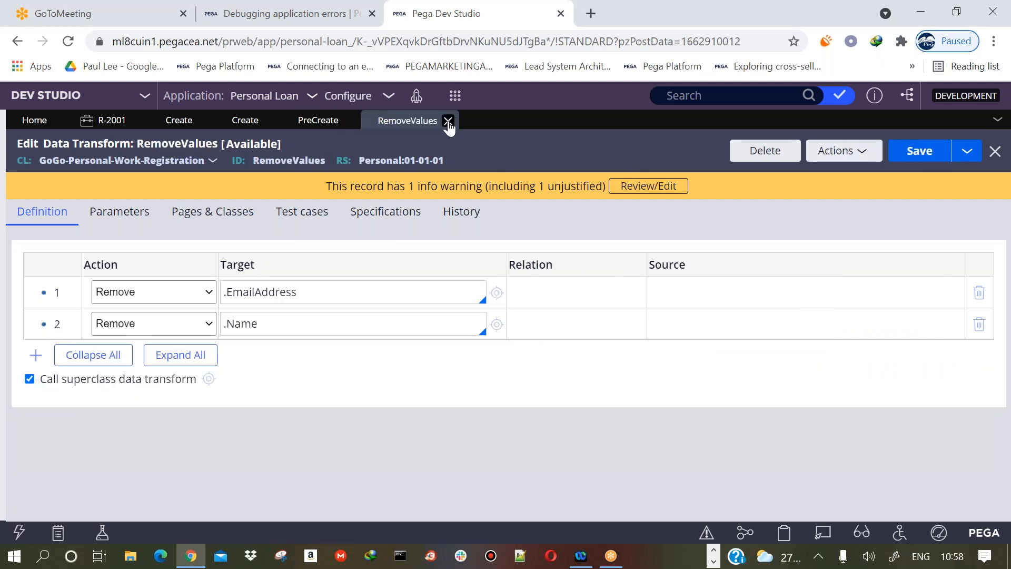
Close RemoveValues, save PreCreate, and reload the R-2001 case to confirm it still prefills MAHESH
{"action": "left_click", "coordinate": [448, 120]}
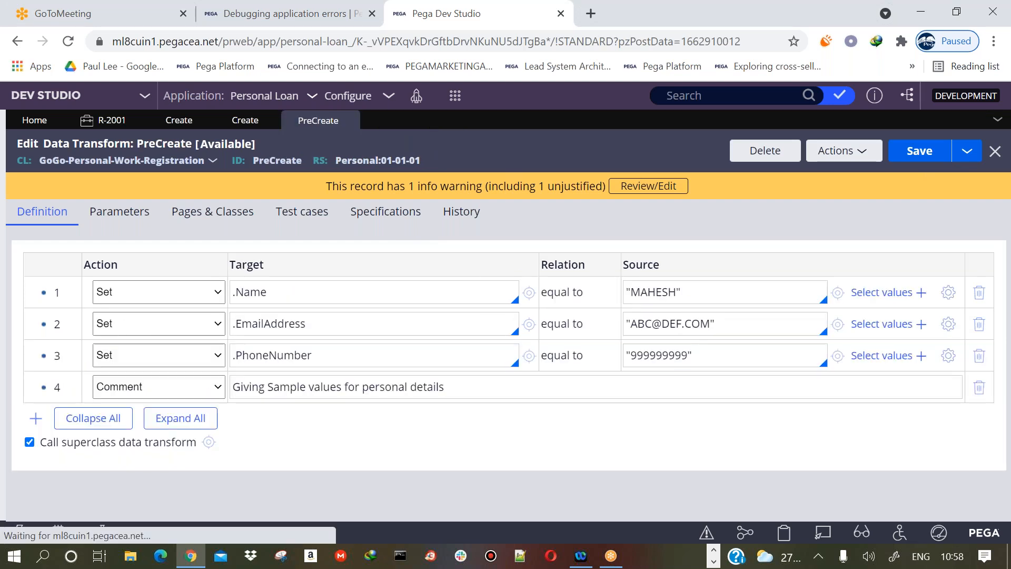
{"action": "left_click", "coordinate": [945, 158]}
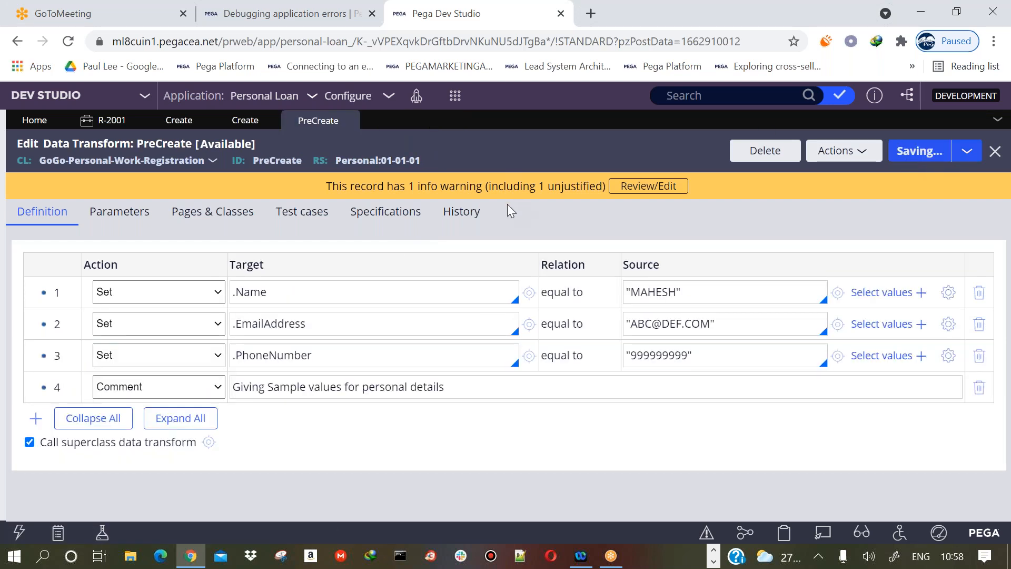
{"action": "left_click", "coordinate": [110, 121]}
{"action": "right_click", "coordinate": [382, 185]}
{"action": "left_click", "coordinate": [419, 461]}
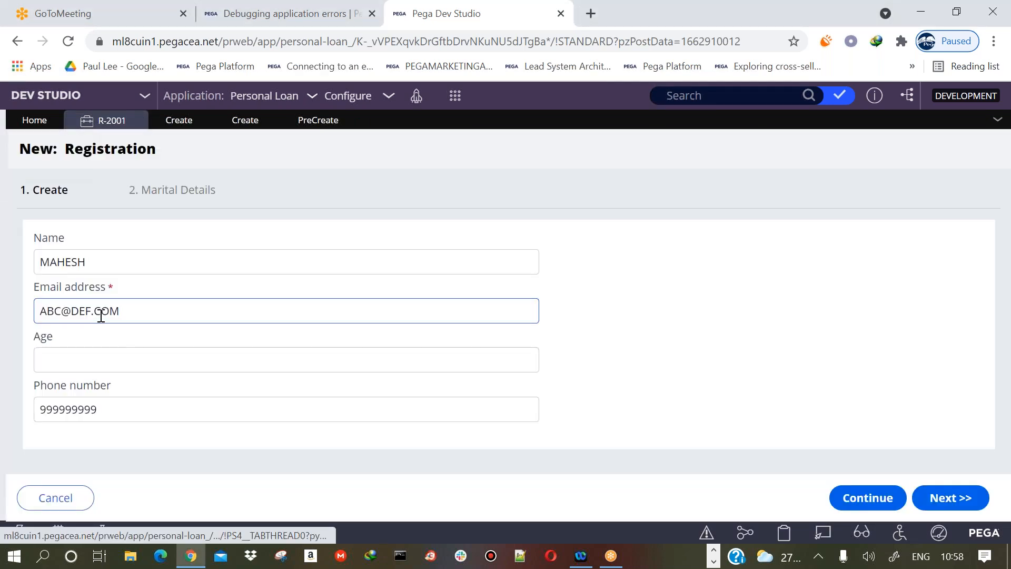
Bring up the Create section rule and then the Create flow action
{"action": "left_click", "coordinate": [316, 120]}
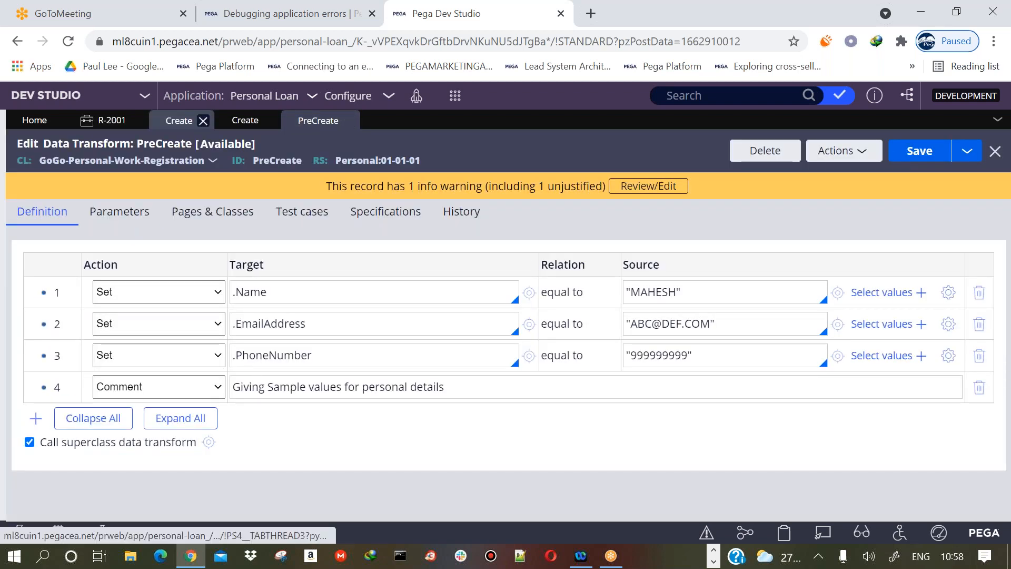
{"action": "left_click", "coordinate": [164, 119]}
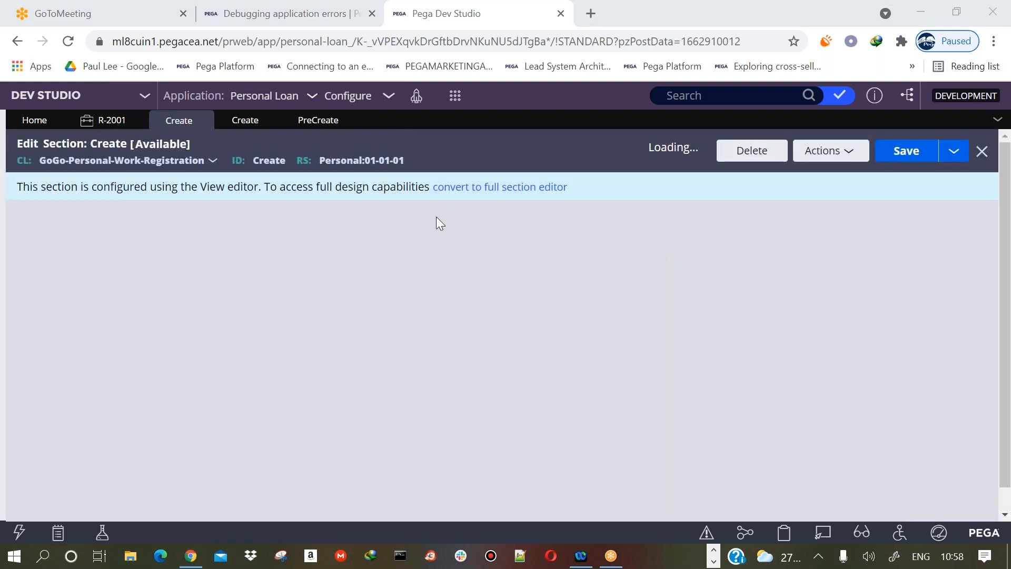
{"action": "left_click", "coordinate": [236, 119]}
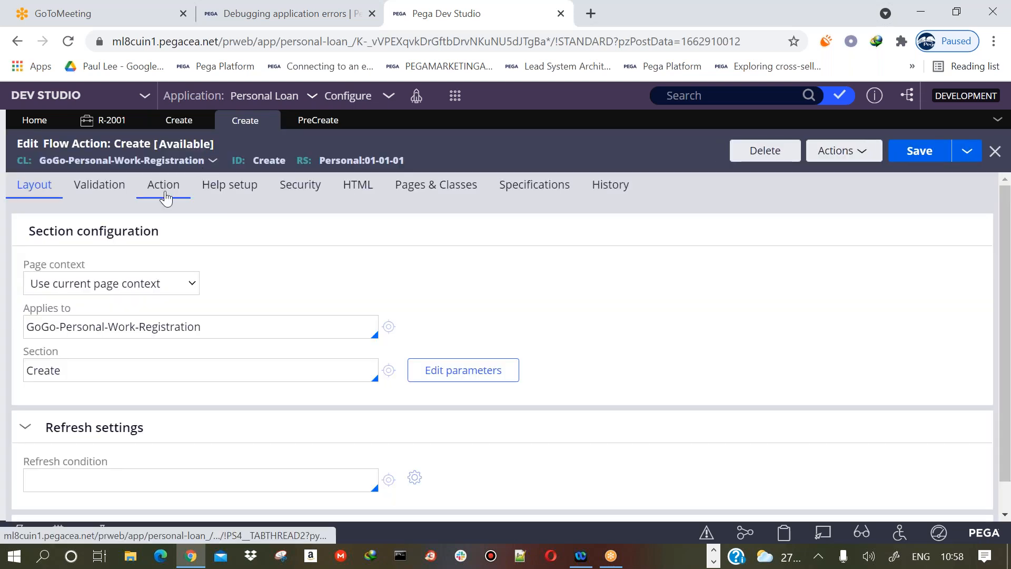
Show the Create flow action's Action tab scrolled to its empty Post-processing settings
{"action": "left_click", "coordinate": [164, 185]}
{"action": "scroll", "coordinate": [1008, 230], "scroll_direction": "down", "scroll_amount": 1}
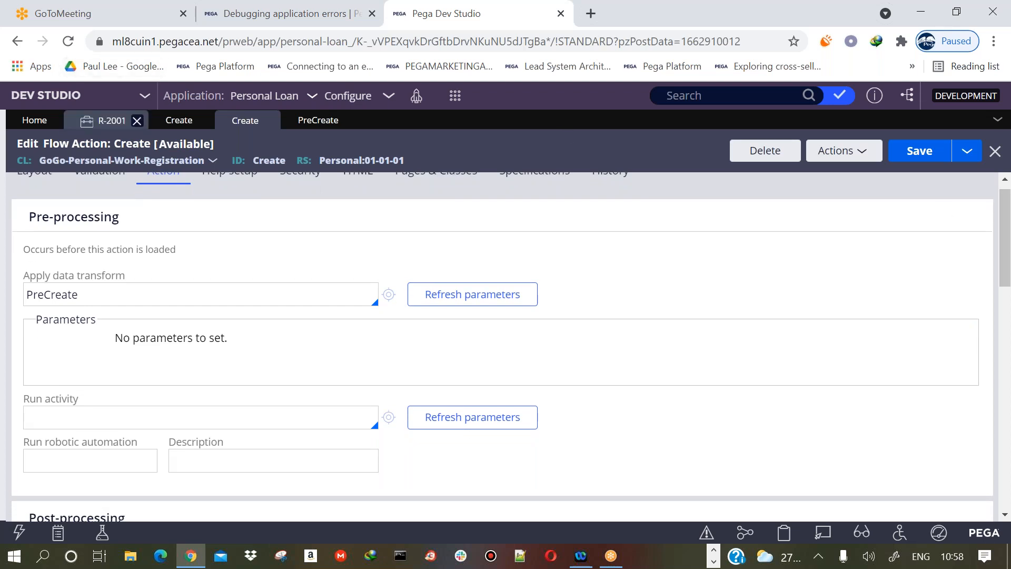
{"action": "left_click", "coordinate": [106, 120]}
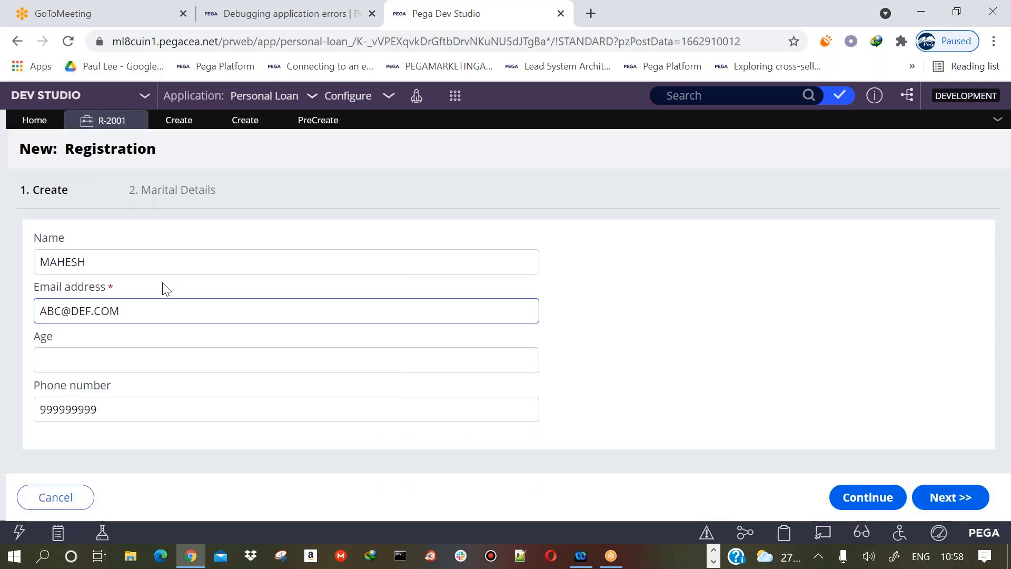
{"action": "left_click", "coordinate": [247, 119]}
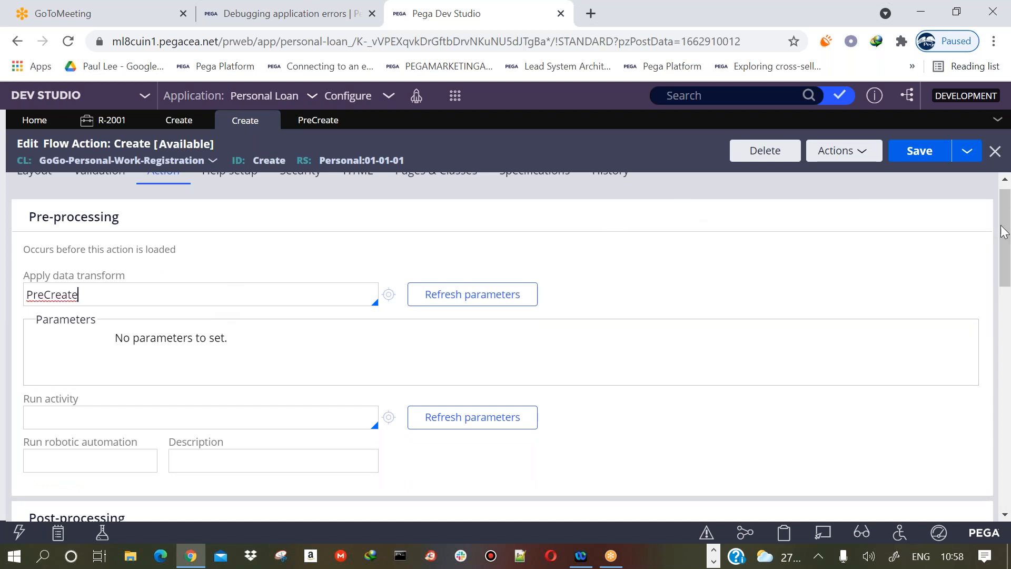
{"action": "left_click_drag", "start_coordinate": [1004, 234], "coordinate": [1007, 332]}
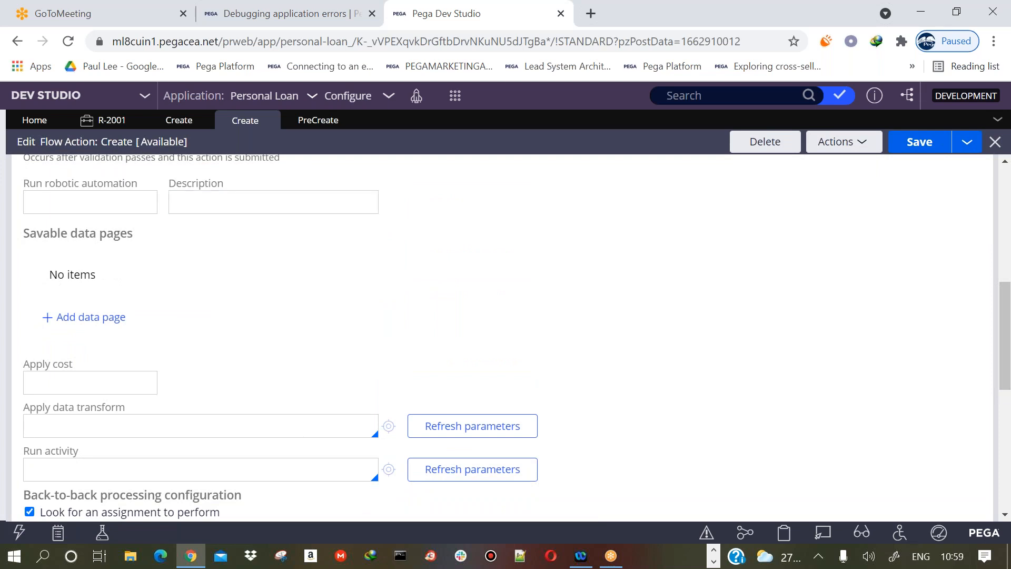
Advance the R-2001 Registration case to Marital Details, where Spouse Name is empty
{"action": "left_click", "coordinate": [111, 120]}
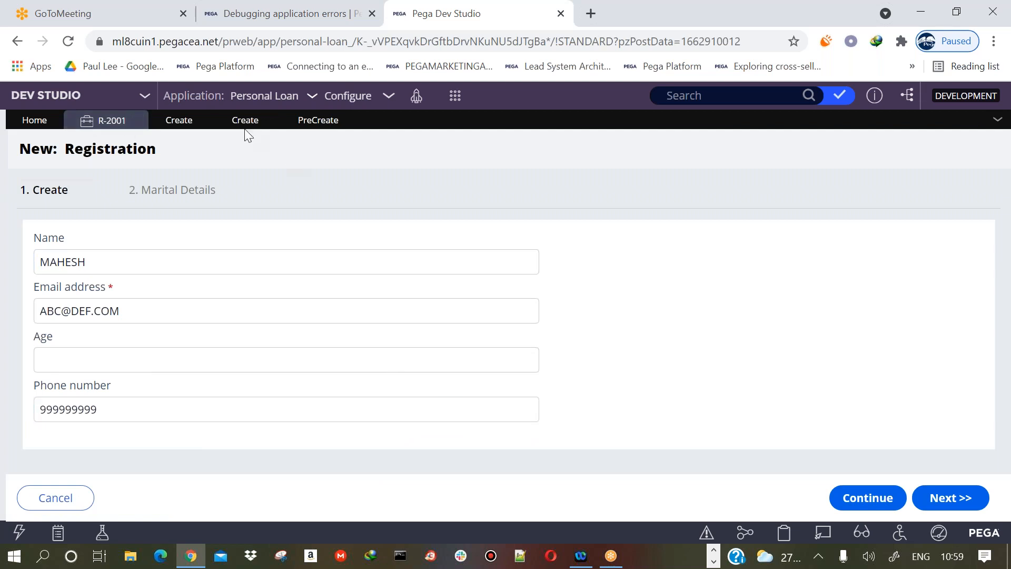
{"action": "left_click", "coordinate": [191, 188]}
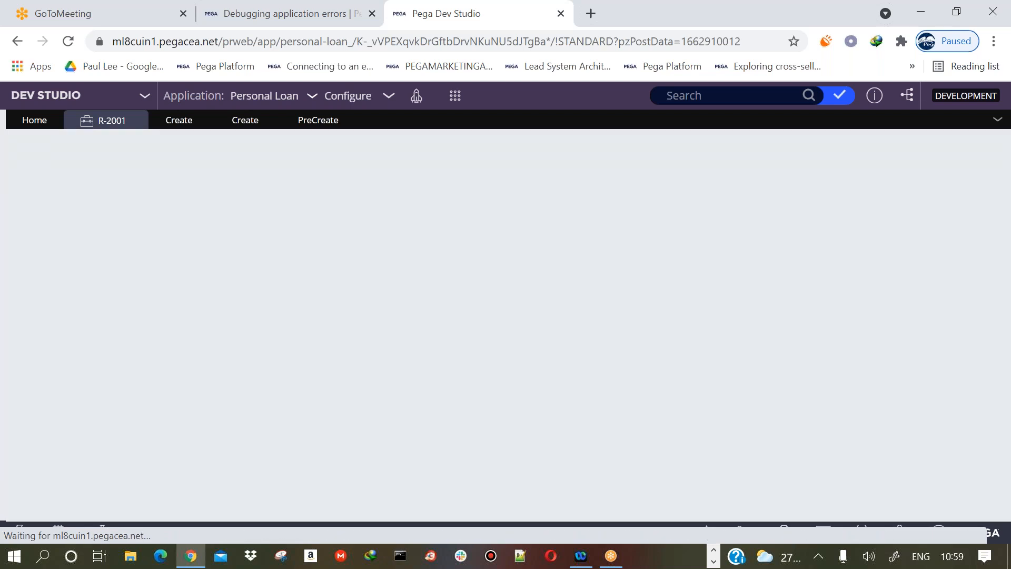
{"action": "left_click", "coordinate": [76, 195]}
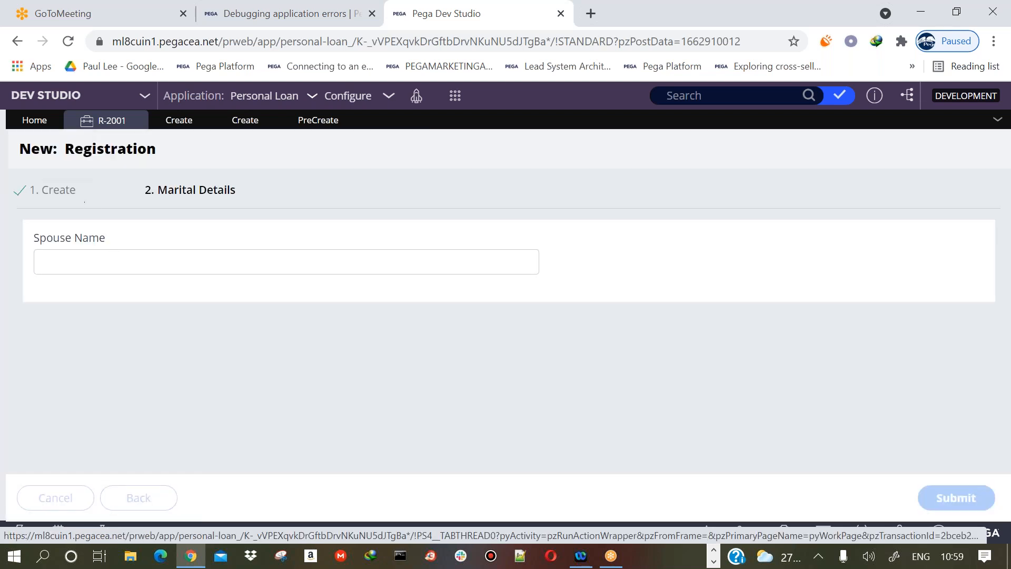
{"action": "left_click", "coordinate": [244, 119]}
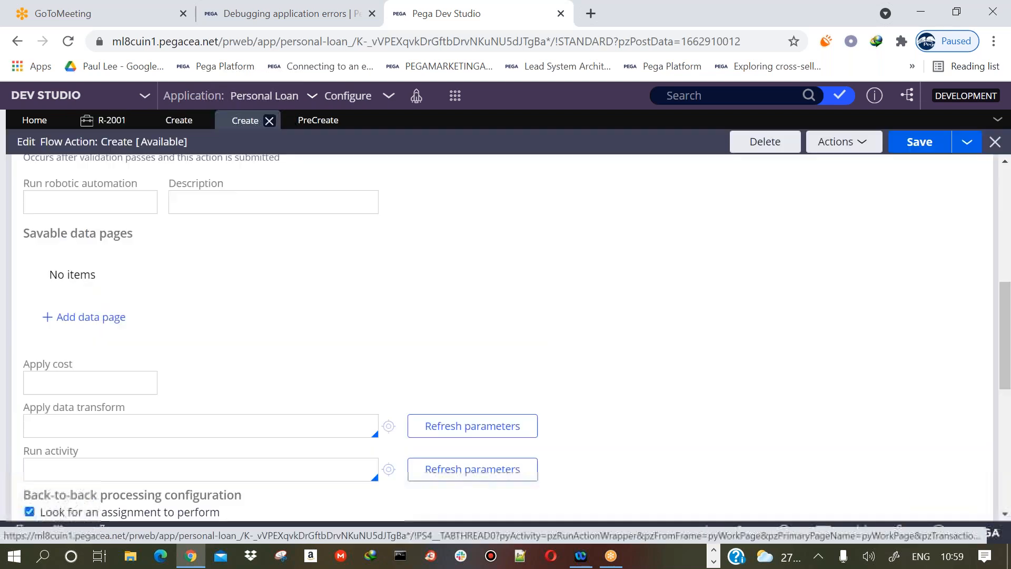
Enter PostCreate as the post-processing data transform, refresh its parameters, and start creating it
{"action": "left_click", "coordinate": [132, 429]}
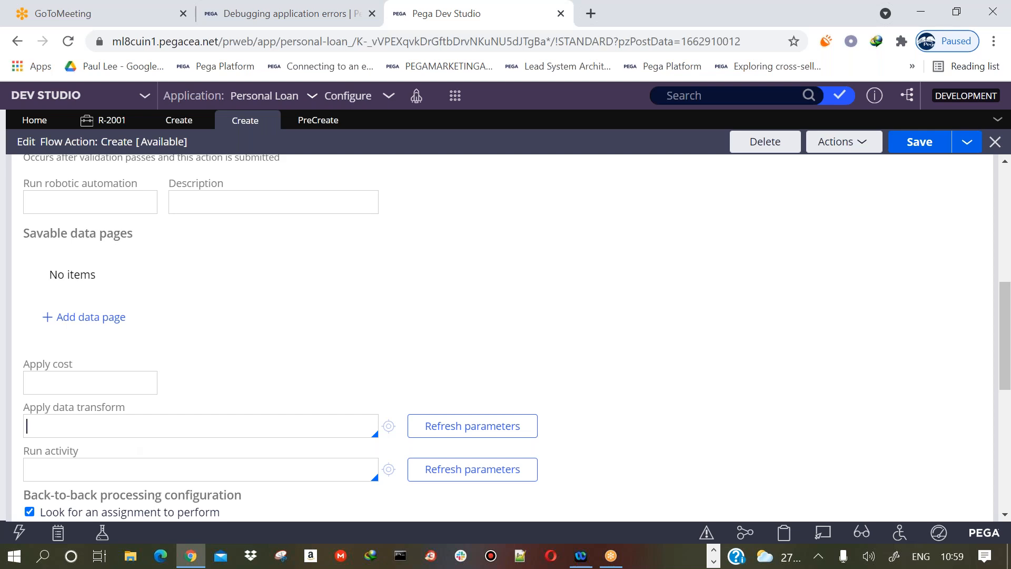
{"action": "type", "text": "PostCreate"}
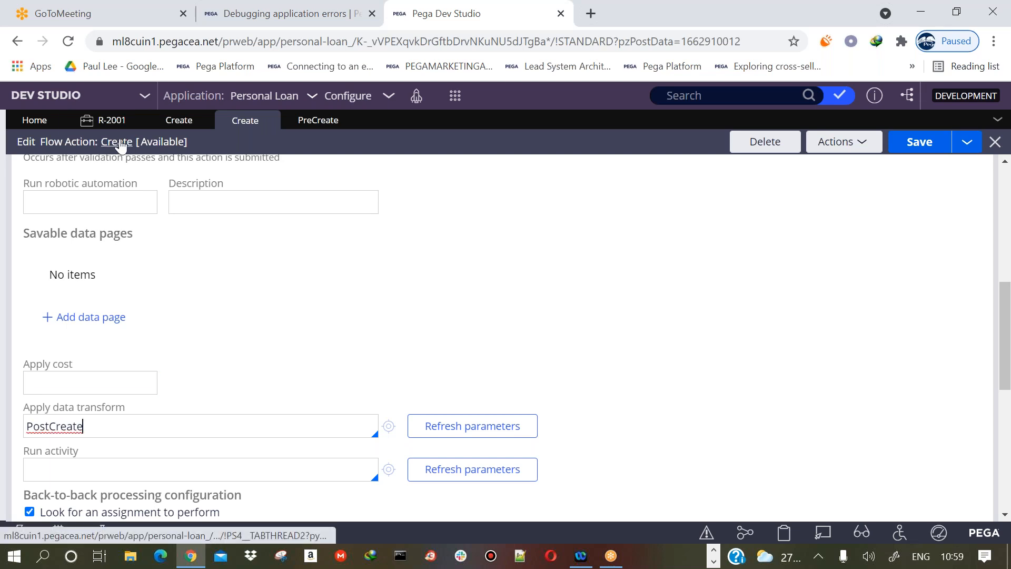
{"action": "left_click_drag", "start_coordinate": [50, 429], "coordinate": [27, 431]}
{"action": "left_click", "coordinate": [61, 424]}
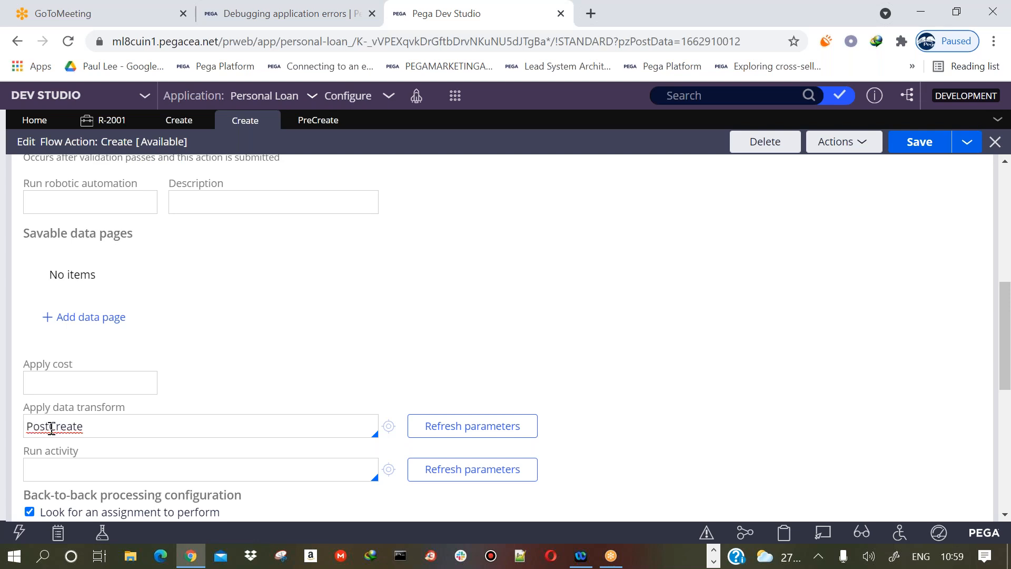
{"action": "double_click", "coordinate": [79, 429]}
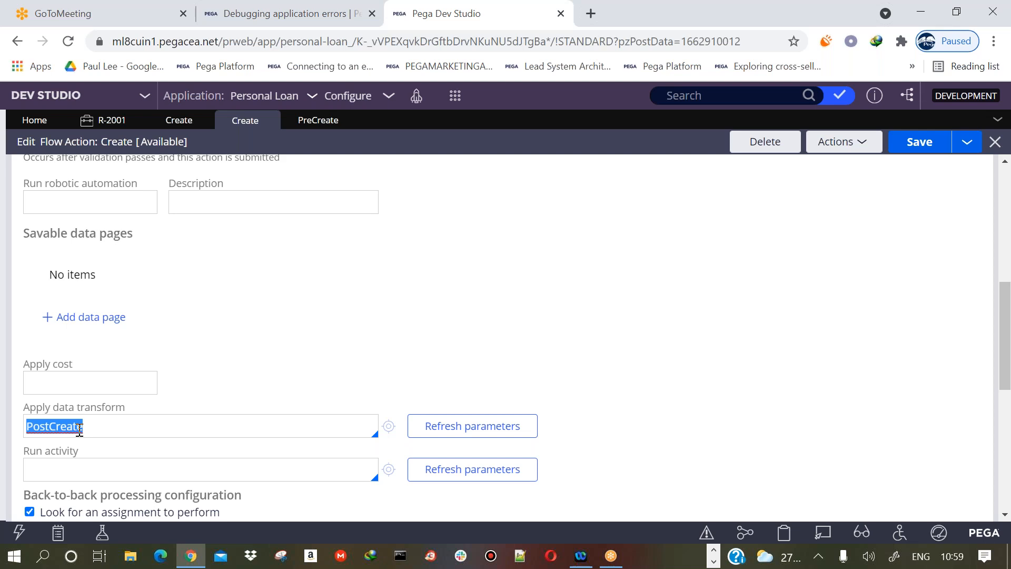
{"action": "left_click_drag", "start_coordinate": [1005, 318], "coordinate": [1006, 230]}
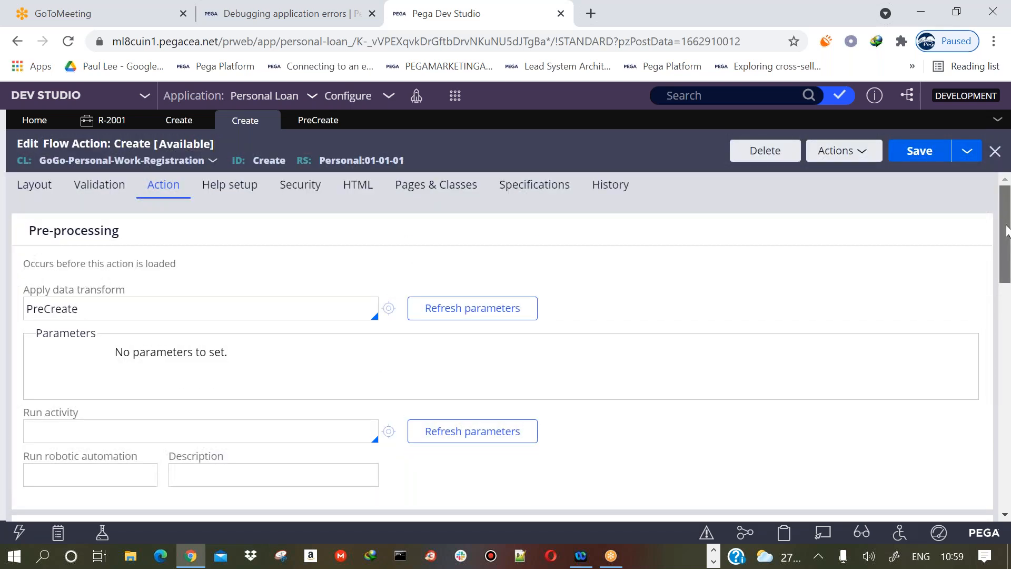
{"action": "left_click_drag", "start_coordinate": [1008, 271], "coordinate": [1007, 388]}
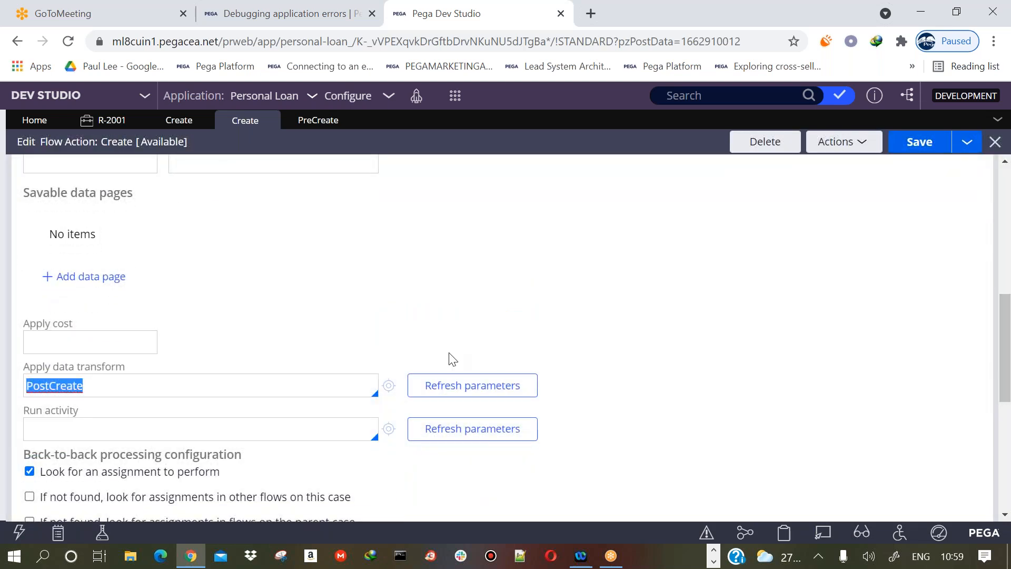
{"action": "left_click", "coordinate": [419, 390]}
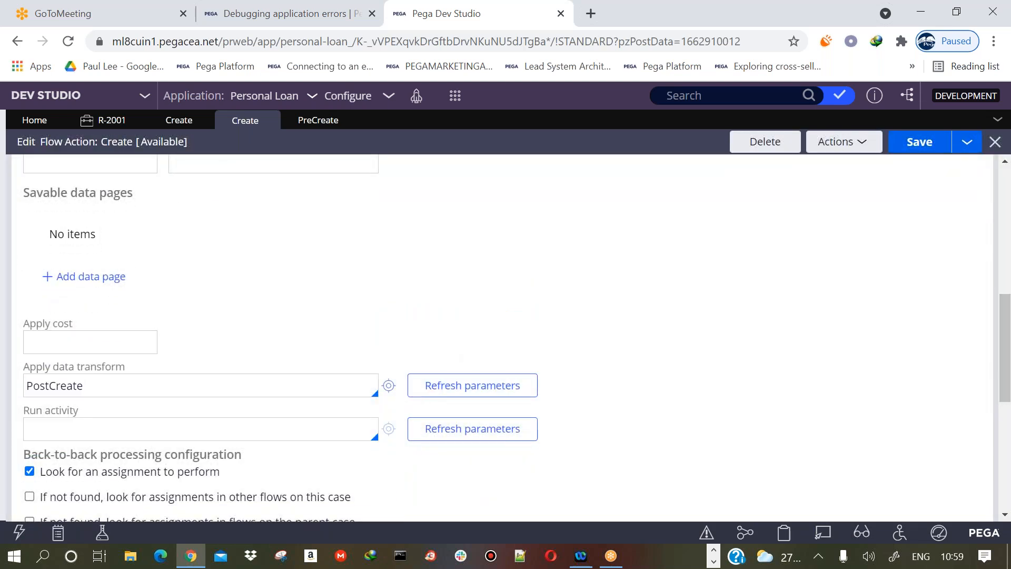
{"action": "left_click", "coordinate": [388, 386]}
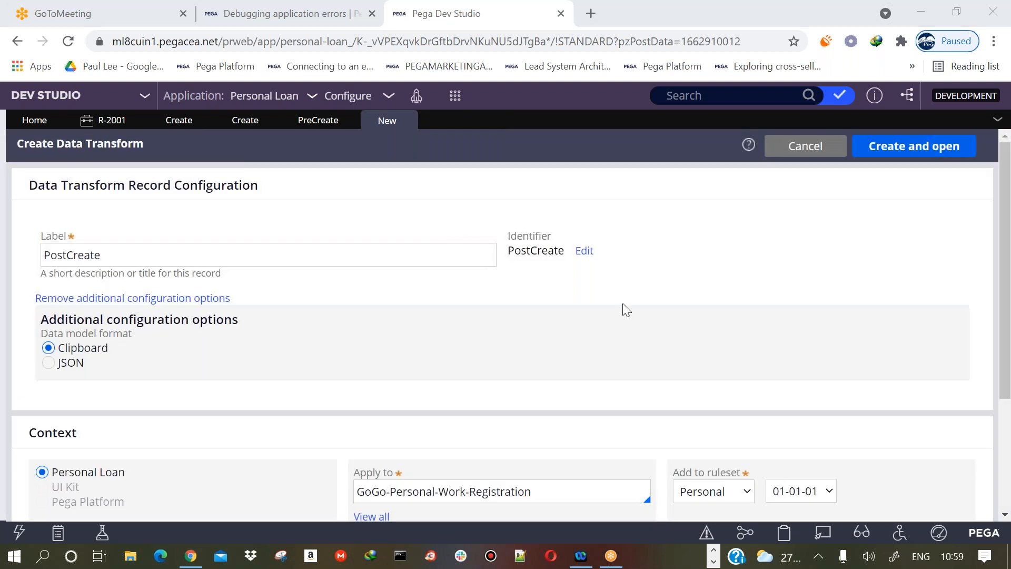
Create the PostCreate transform and change its first row's action to When, adding a nested Set row
{"action": "left_click", "coordinate": [878, 149]}
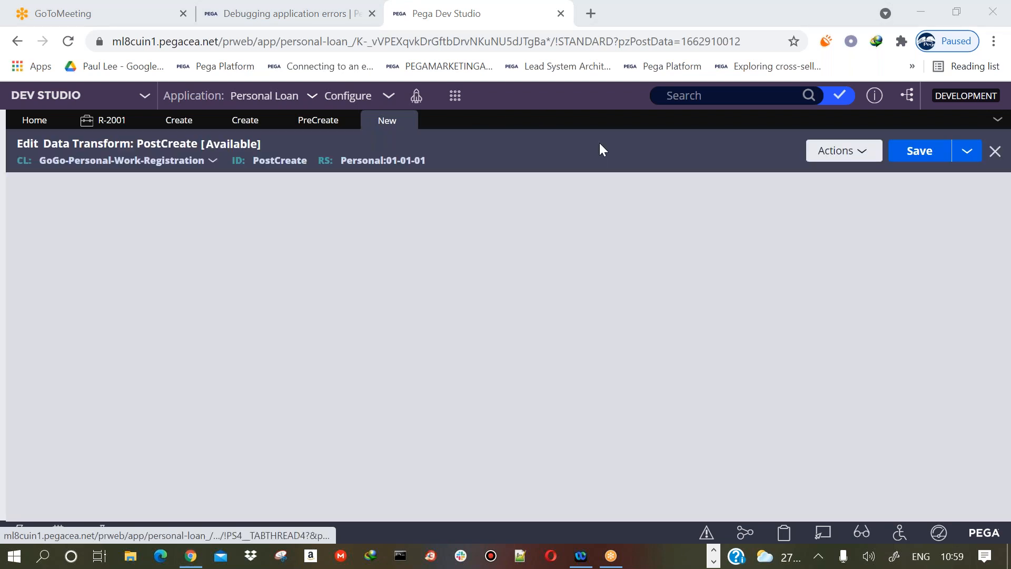
{"action": "left_click", "coordinate": [177, 270]}
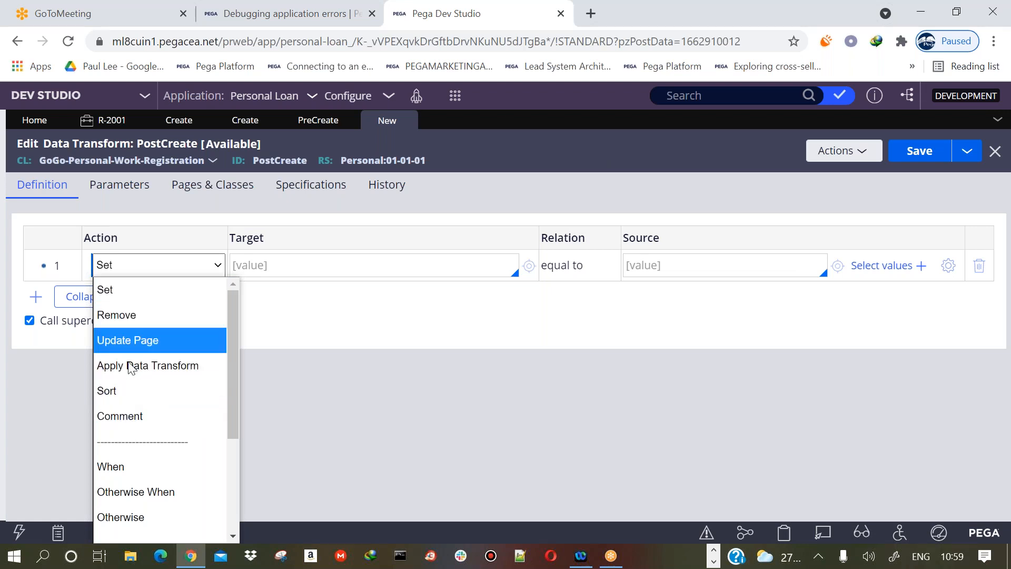
{"action": "left_click_drag", "start_coordinate": [237, 373], "coordinate": [229, 459]}
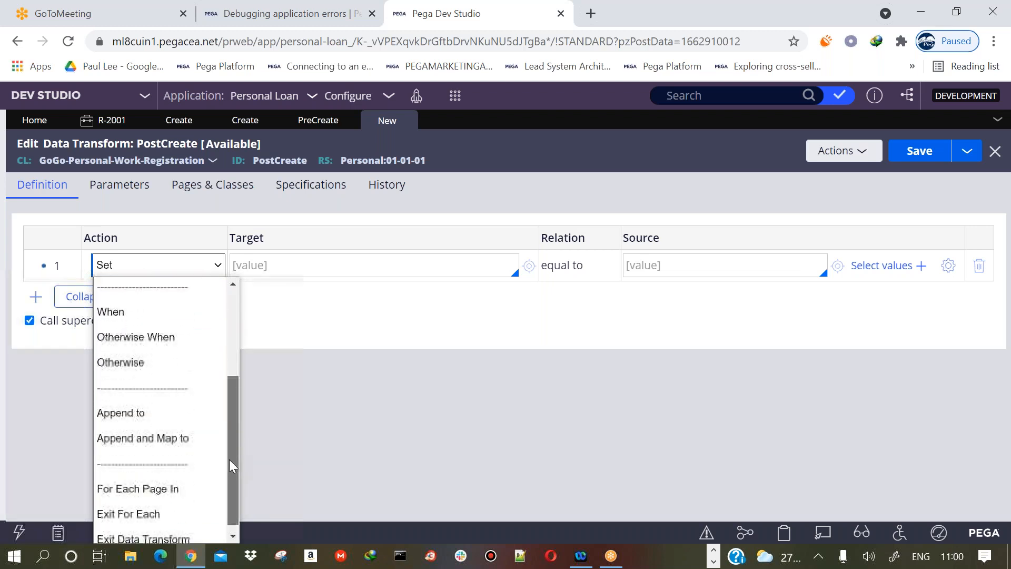
{"action": "left_click", "coordinate": [125, 315]}
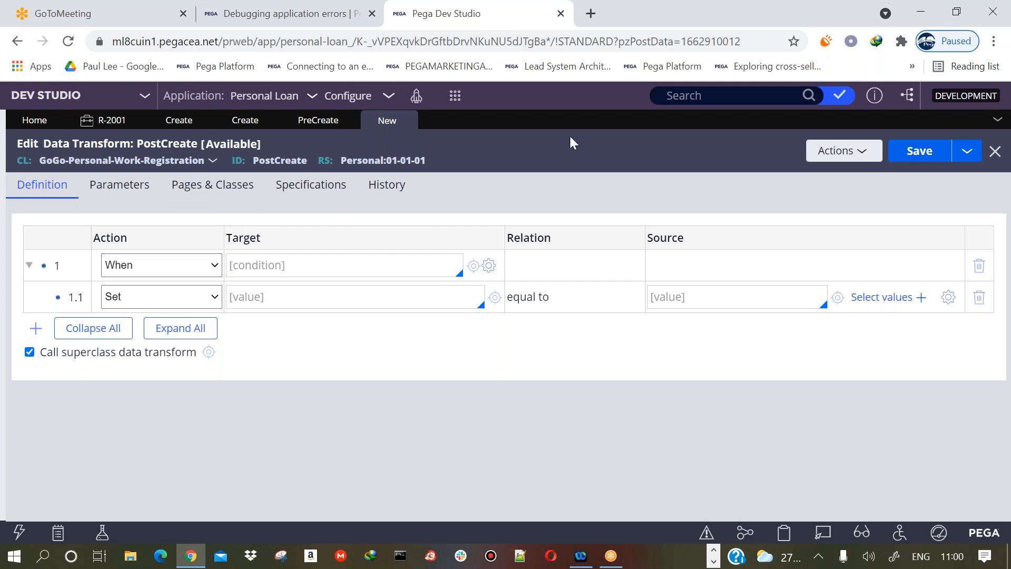
After checking the Registration case, set PostCreate's When condition to test .Name against the first name
{"action": "left_click", "coordinate": [112, 122]}
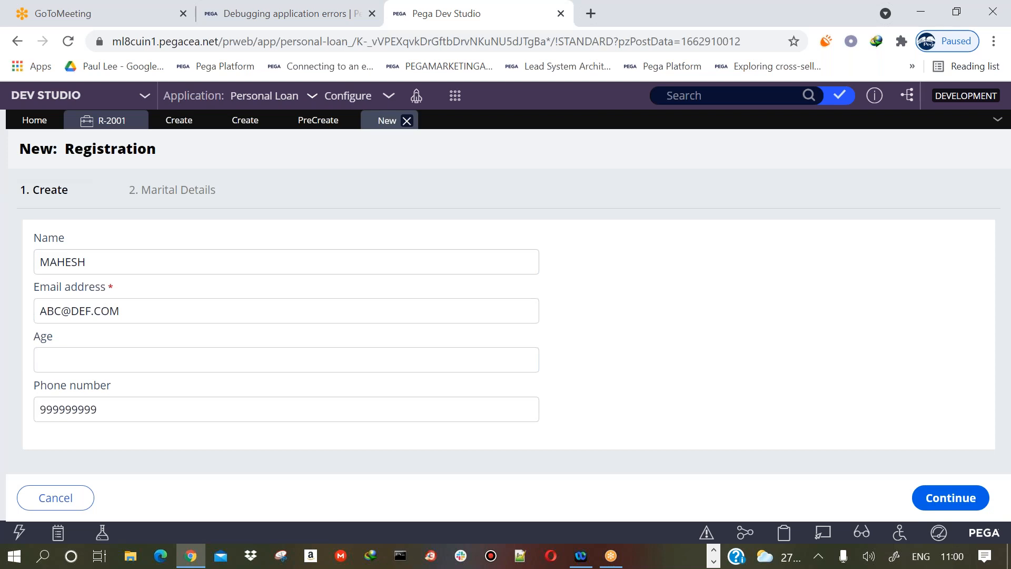
{"action": "left_click", "coordinate": [387, 120]}
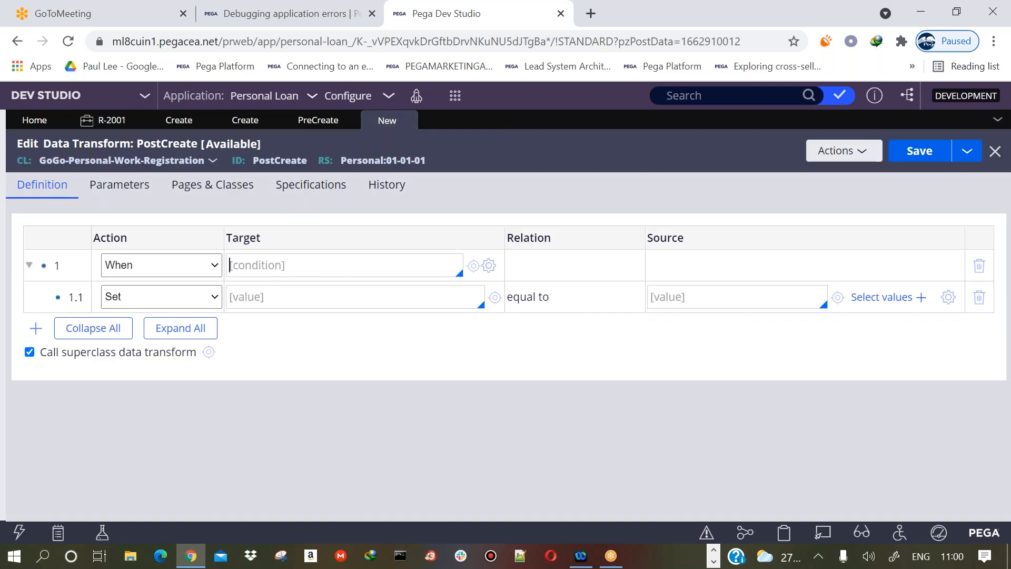
{"action": "type", "text": ".Name==\"Mahesh"}
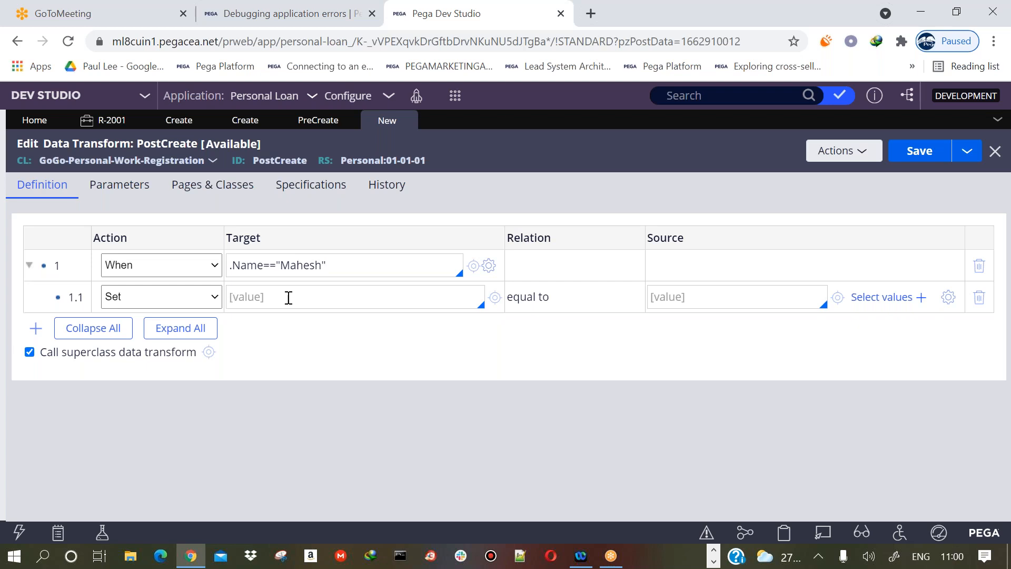
In row 1.1, set target .SpouseName to source "ABC"
{"action": "type", "text": "."}
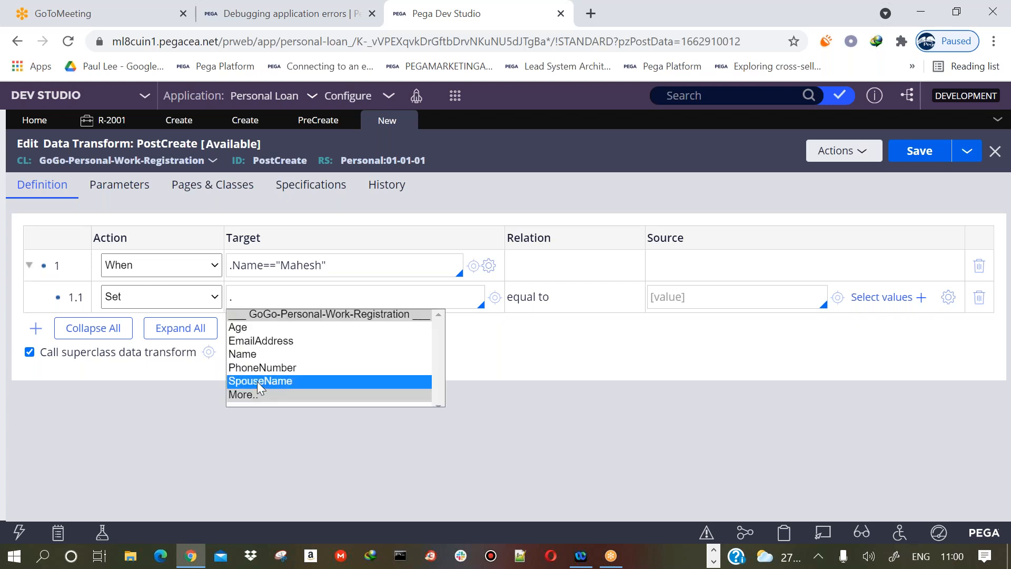
{"action": "left_click", "coordinate": [259, 382]}
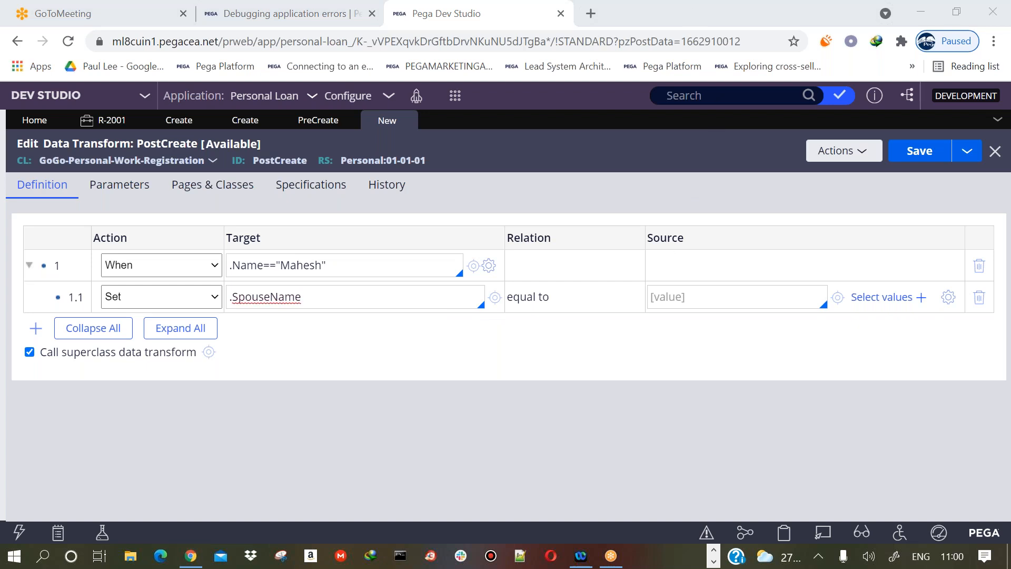
{"action": "left_click", "coordinate": [667, 297]}
{"action": "type", "text": "\"ab"}
{"action": "key", "text": "BackSpace"}
{"action": "key", "text": "BackSpace"}
{"action": "type", "text": "ABC"}
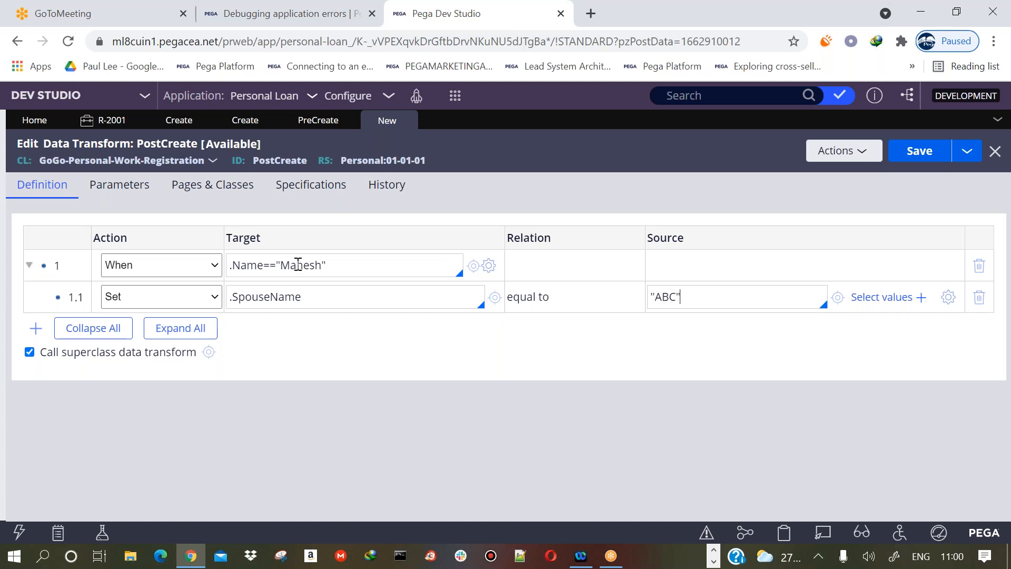
{"action": "left_click", "coordinate": [327, 306]}
{"action": "left_click", "coordinate": [248, 271]}
{"action": "left_click", "coordinate": [279, 298]}
{"action": "left_click", "coordinate": [34, 330]}
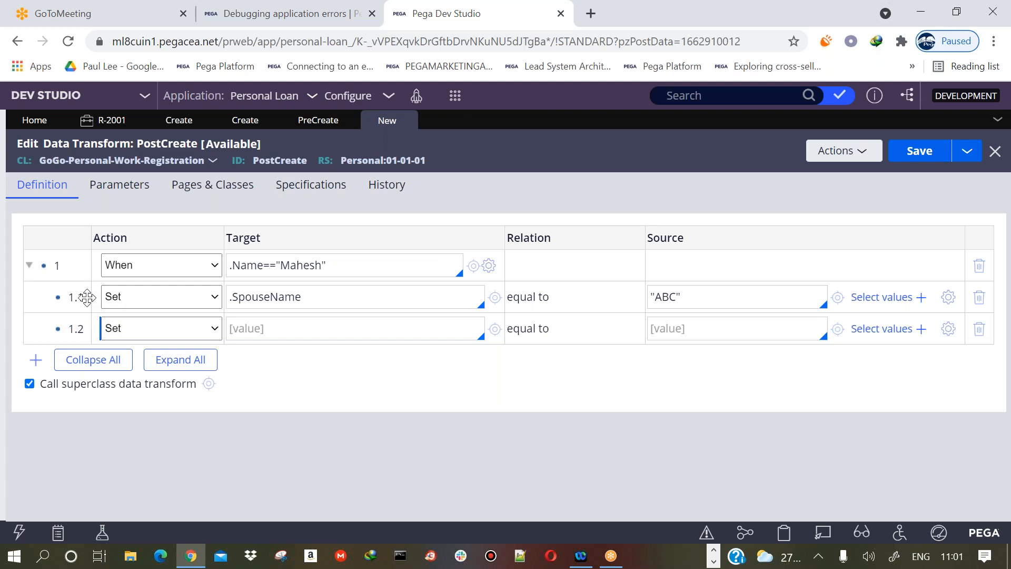
{"action": "left_click", "coordinate": [979, 332]}
{"action": "left_click", "coordinate": [246, 261]}
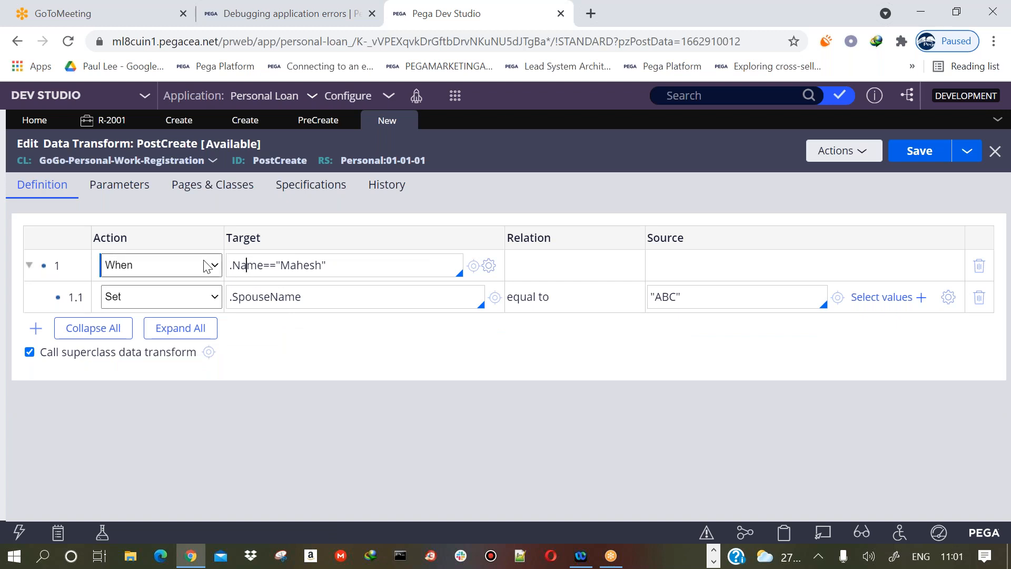
{"action": "left_click", "coordinate": [274, 265]}
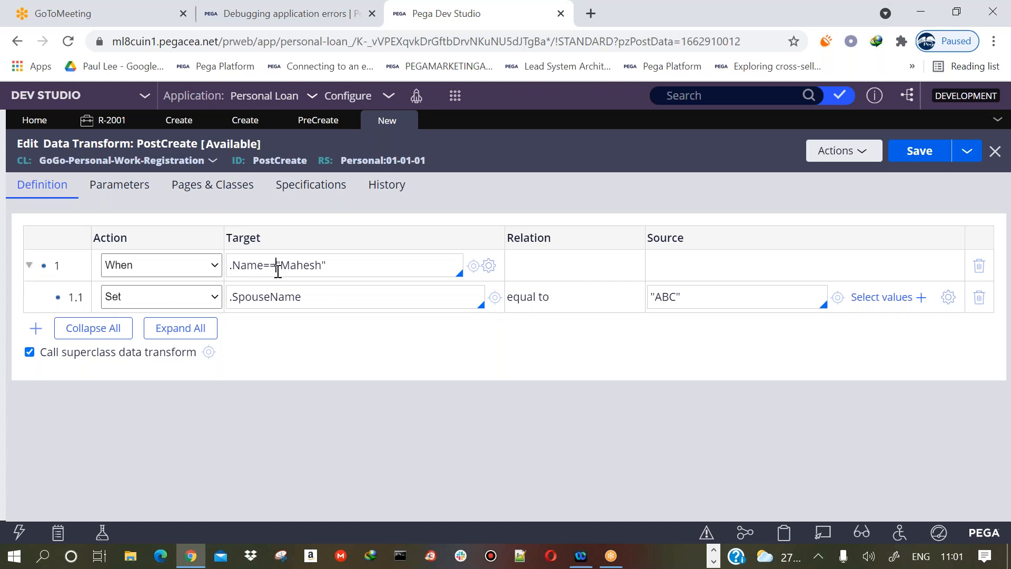
{"action": "left_click", "coordinate": [35, 328]}
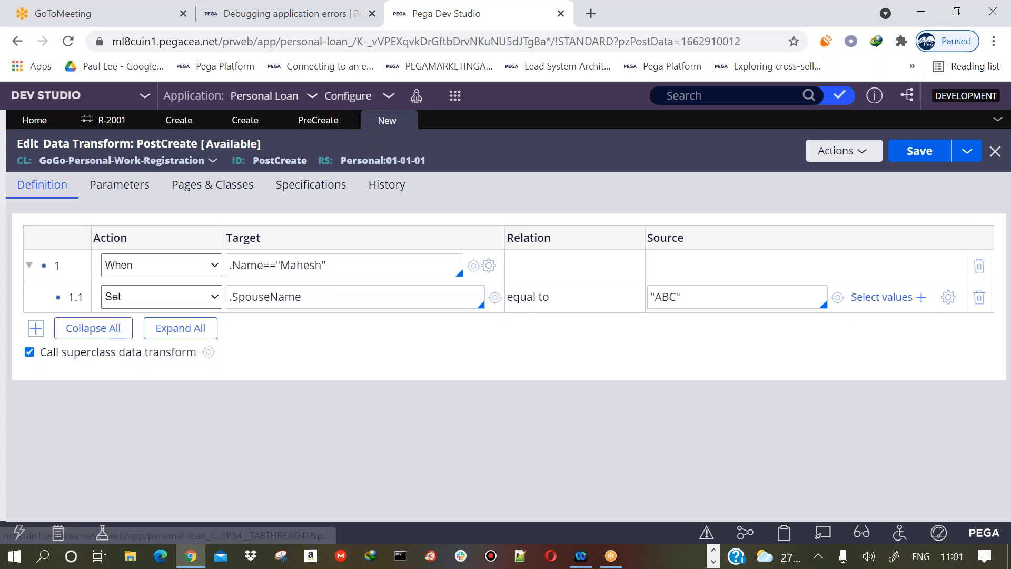
Make row 2 an Otherwise When using row 1's condition, with the second name substituted
{"action": "left_click", "coordinate": [138, 335]}
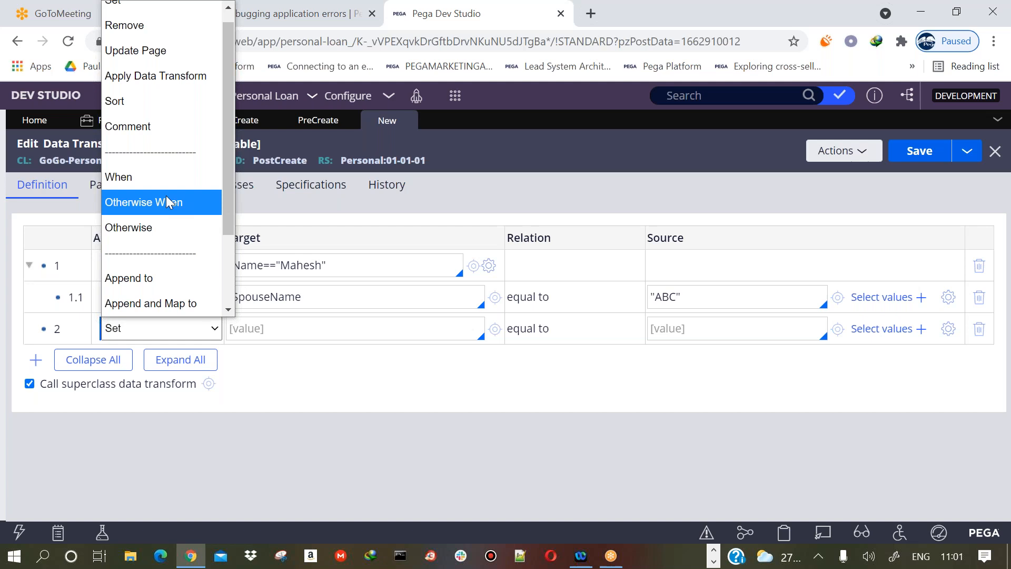
{"action": "left_click", "coordinate": [167, 202]}
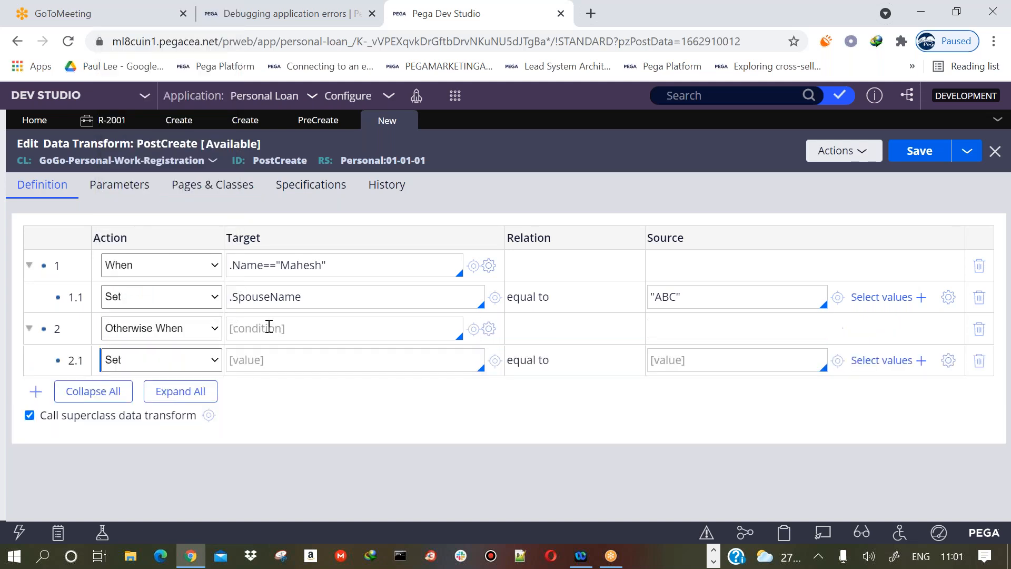
{"action": "triple_click", "coordinate": [316, 263]}
{"action": "key", "text": "ctrl+c"}
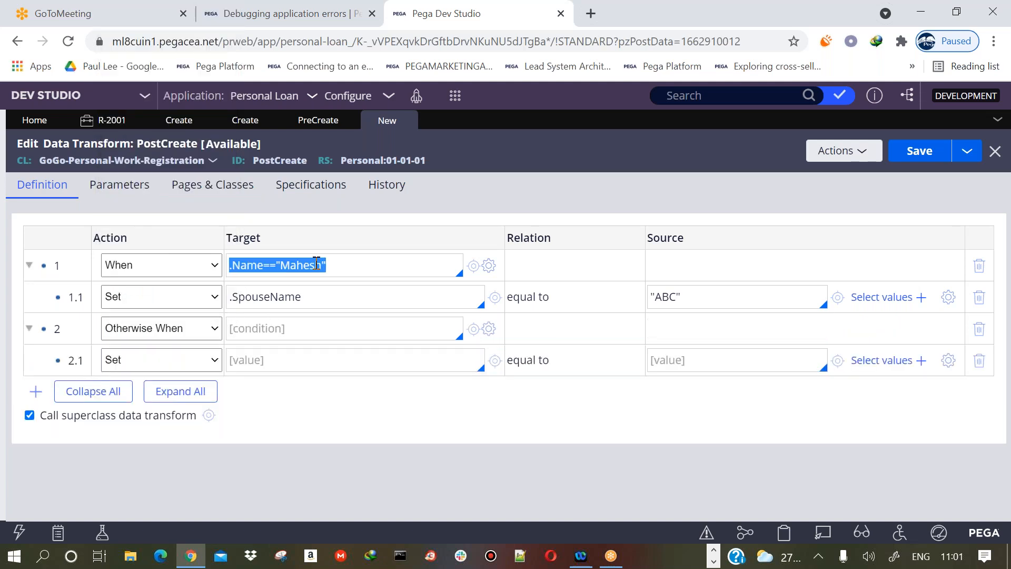
{"action": "left_click", "coordinate": [301, 327]}
{"action": "key", "text": "ctrl+v"}
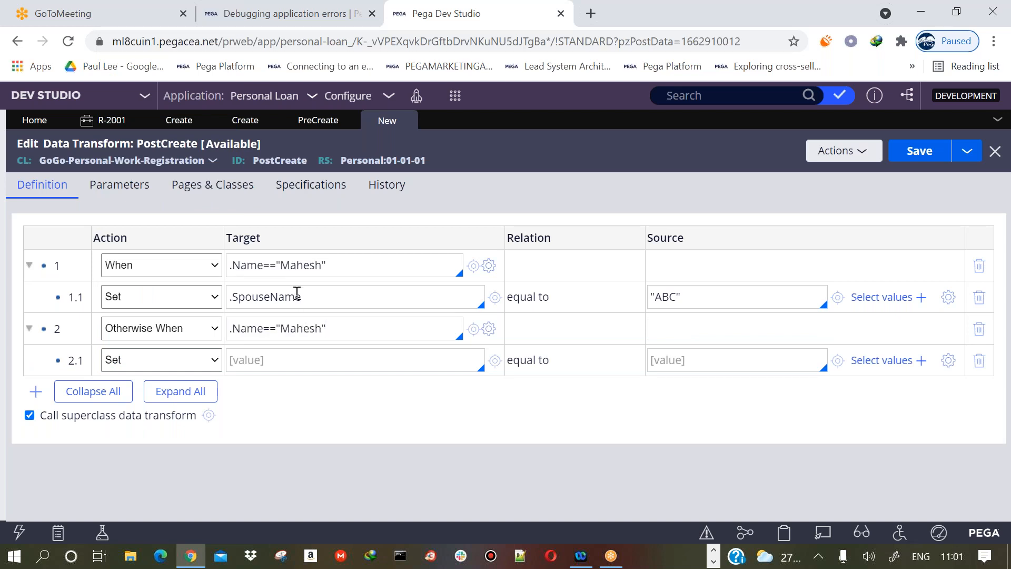
{"action": "left_click", "coordinate": [315, 332]}
{"action": "double_click", "coordinate": [305, 328]}
{"action": "type", "text": "Surew"}
{"action": "key", "text": "BackSpace"}
{"action": "type", "text": "sh"}
In row 2.1, set target .SpouseName to source "DEF"
{"action": "left_click", "coordinate": [234, 359]}
{"action": "type", "text": ".Spo"}
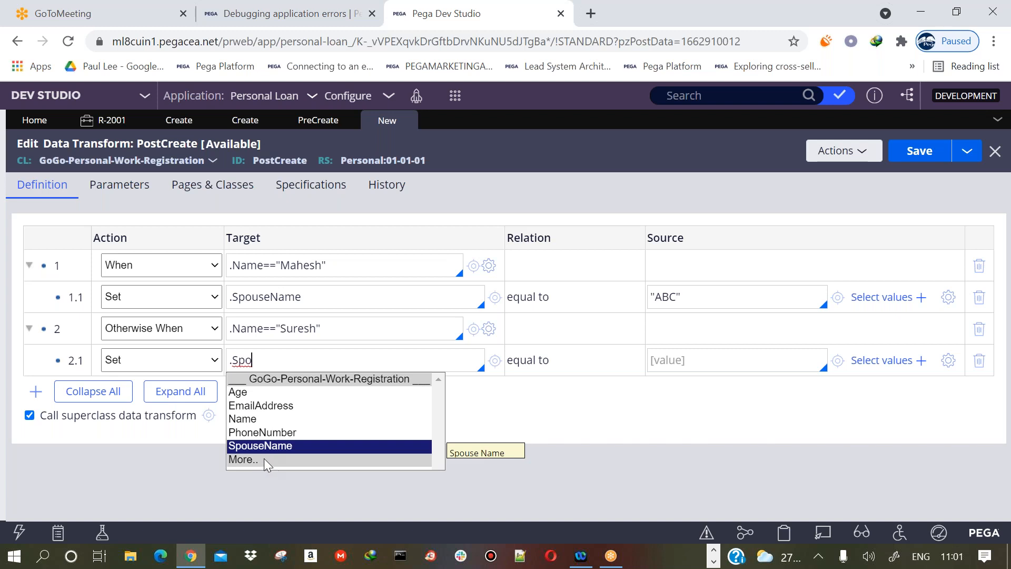
{"action": "left_click", "coordinate": [279, 447]}
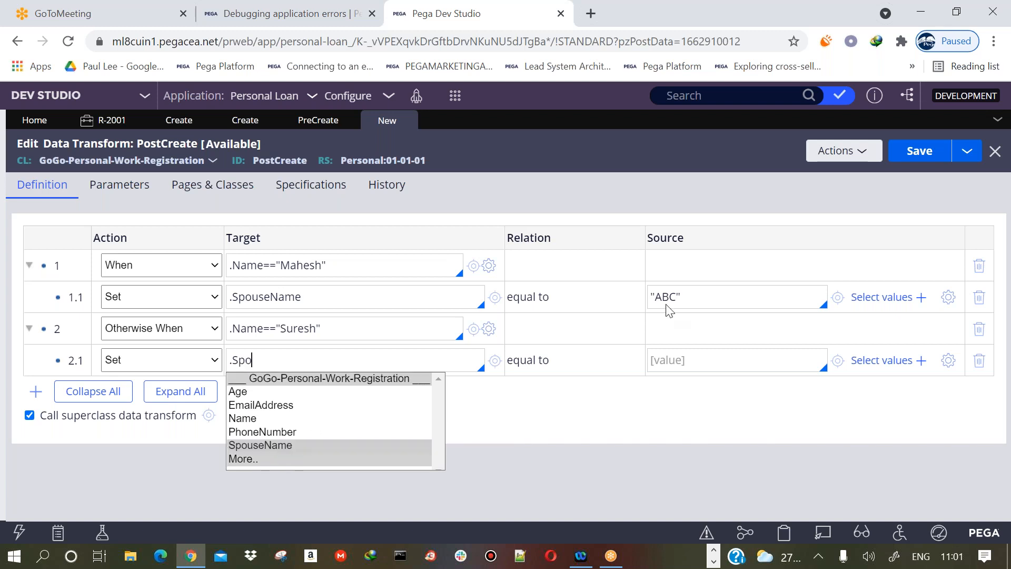
{"action": "left_click", "coordinate": [675, 357]}
{"action": "type", "text": "\"DEF\""}
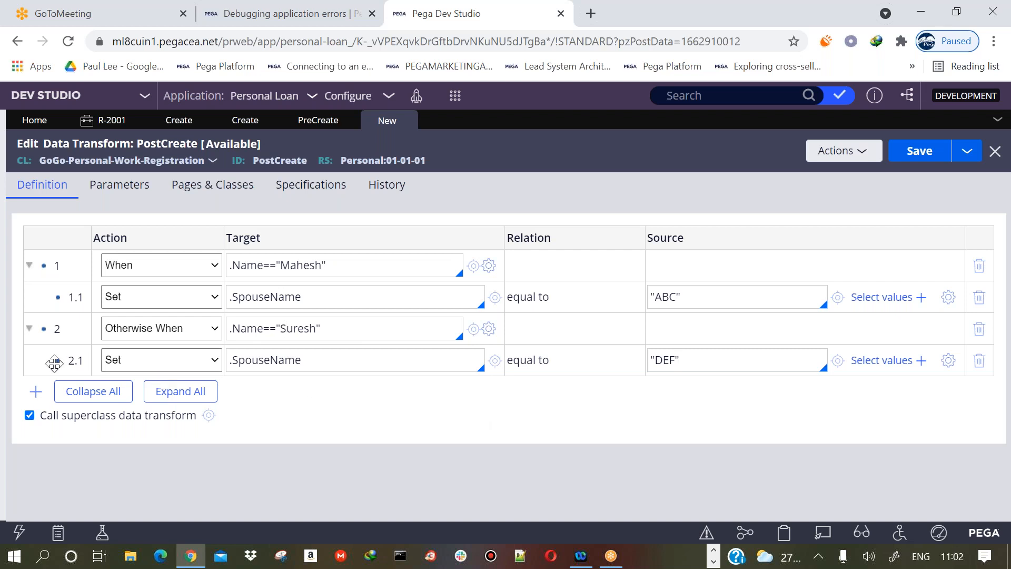
Add row 3 as the Otherwise branch
{"action": "left_click", "coordinate": [36, 392]}
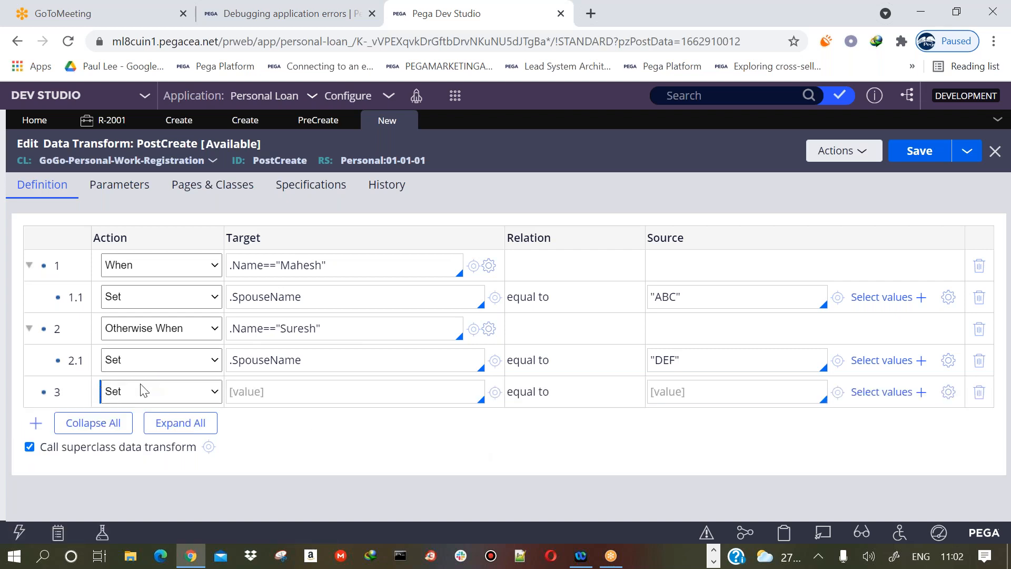
{"action": "left_click", "coordinate": [143, 391]}
{"action": "left_click", "coordinate": [159, 243]}
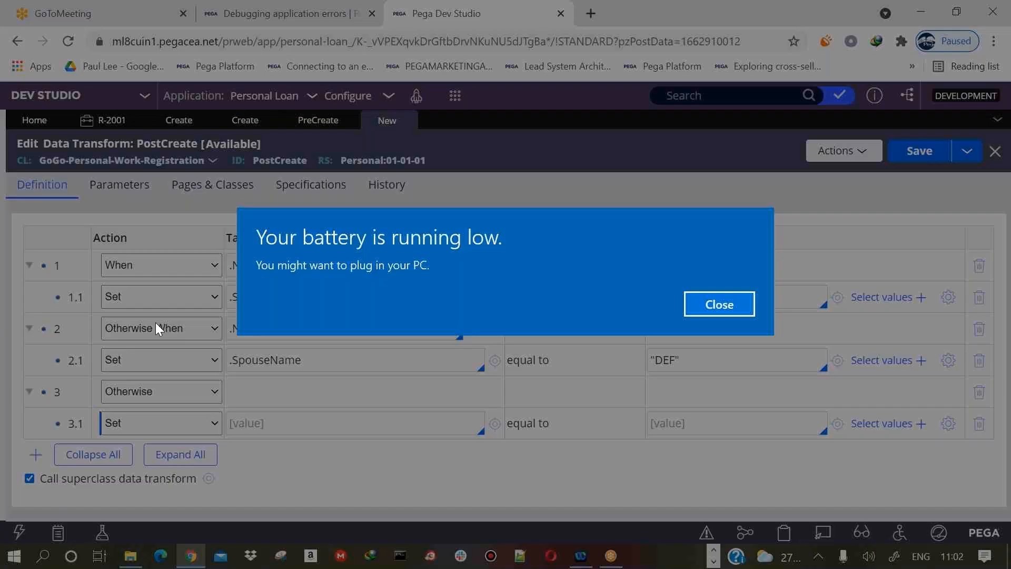
Dismiss the low battery notice and review the row 1 and row 2 conditions
{"action": "left_click", "coordinate": [716, 295]}
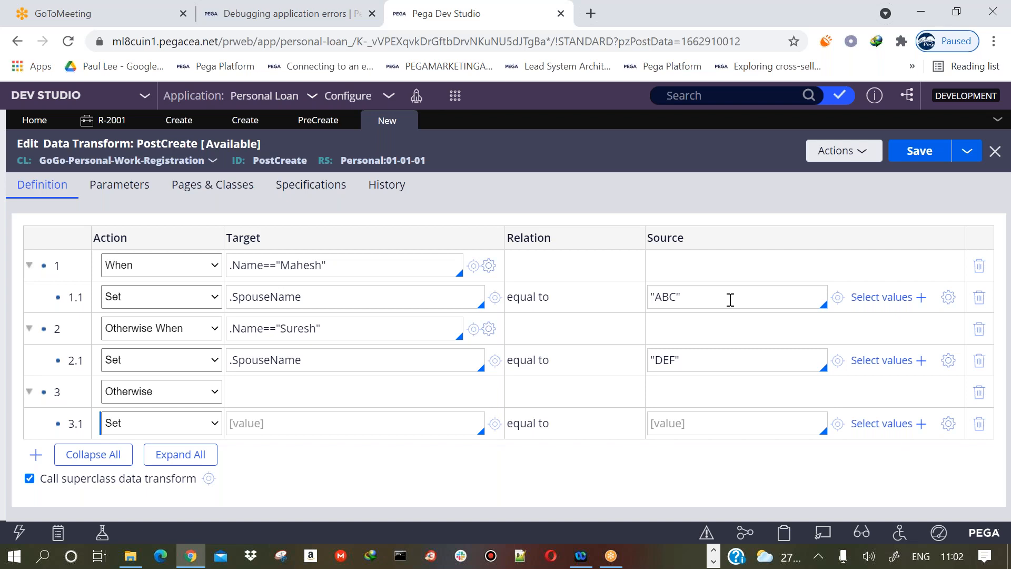
{"action": "left_click", "coordinate": [818, 556]}
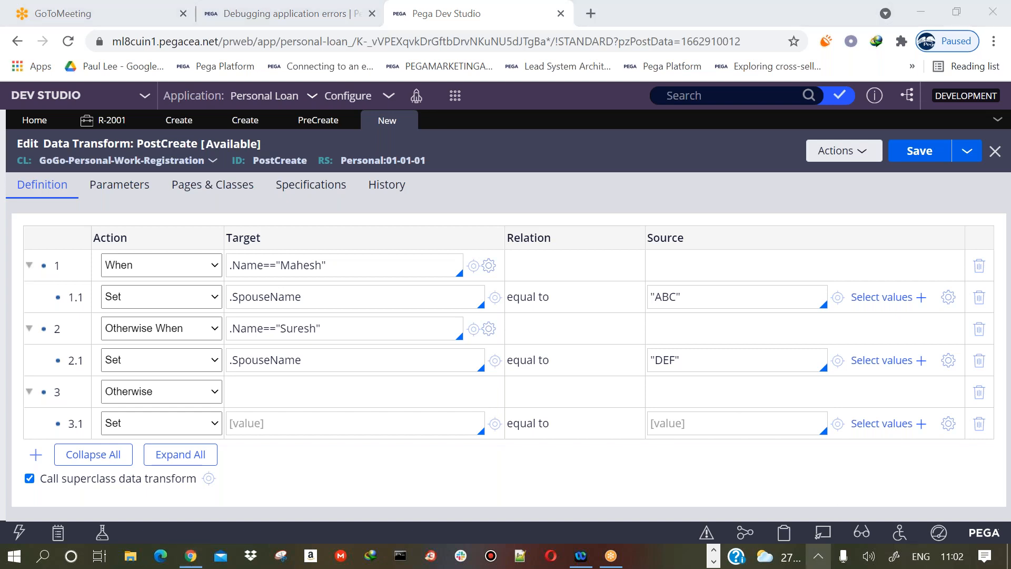
{"action": "left_click", "coordinate": [586, 467]}
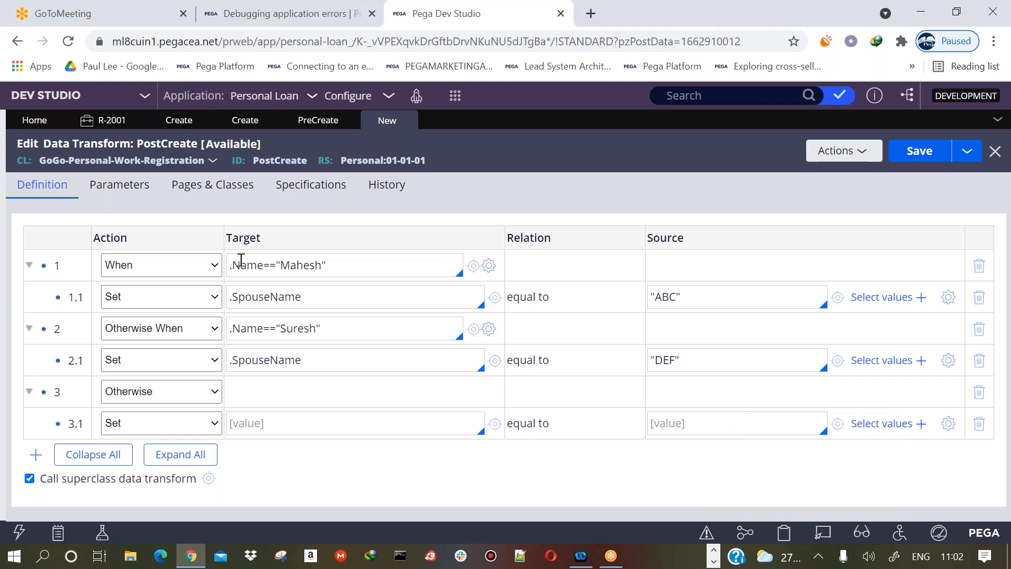
{"action": "left_click_drag", "start_coordinate": [233, 264], "coordinate": [322, 272]}
{"action": "left_click", "coordinate": [282, 296]}
{"action": "left_click_drag", "start_coordinate": [232, 329], "coordinate": [339, 333]}
{"action": "left_click", "coordinate": [277, 358]}
{"action": "left_click", "coordinate": [277, 360]}
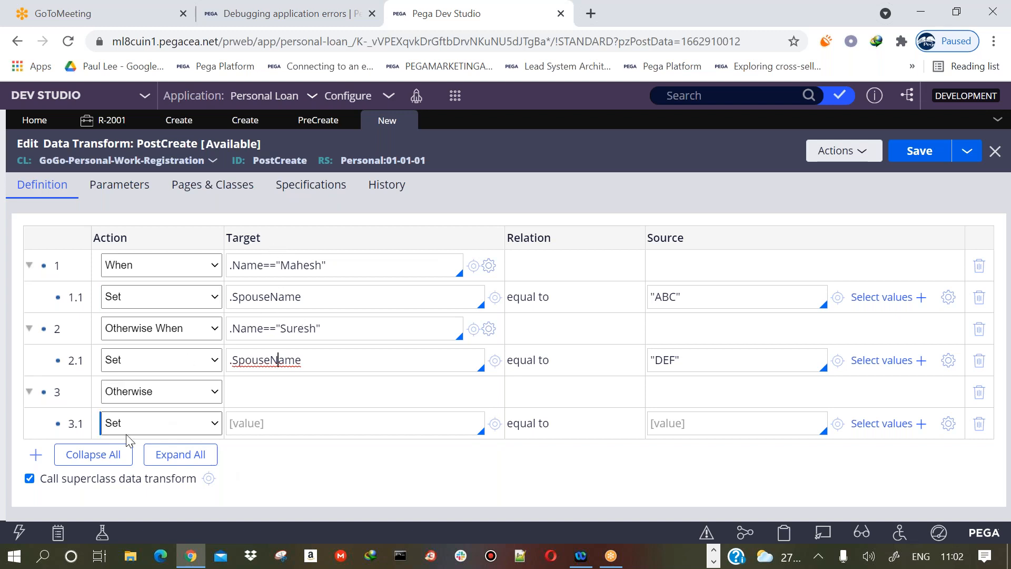
Set row 3.1's target .SpouseName to "XYZ" and save PostCreate
{"action": "left_click", "coordinate": [246, 427]}
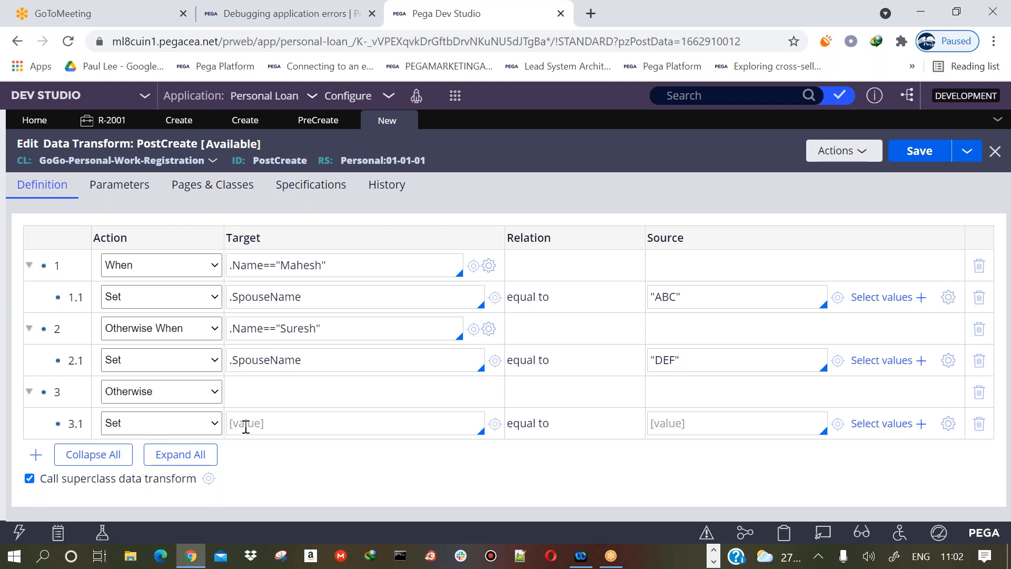
{"action": "type", "text": "."}
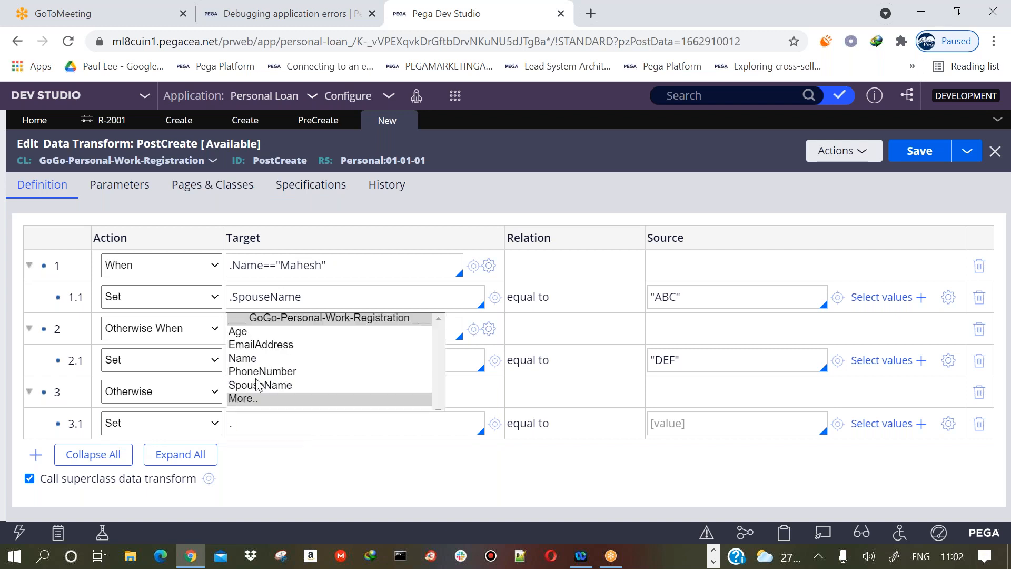
{"action": "left_click", "coordinate": [255, 386]}
{"action": "left_click", "coordinate": [681, 427]}
{"action": "type", "text": "\"XYZ"}
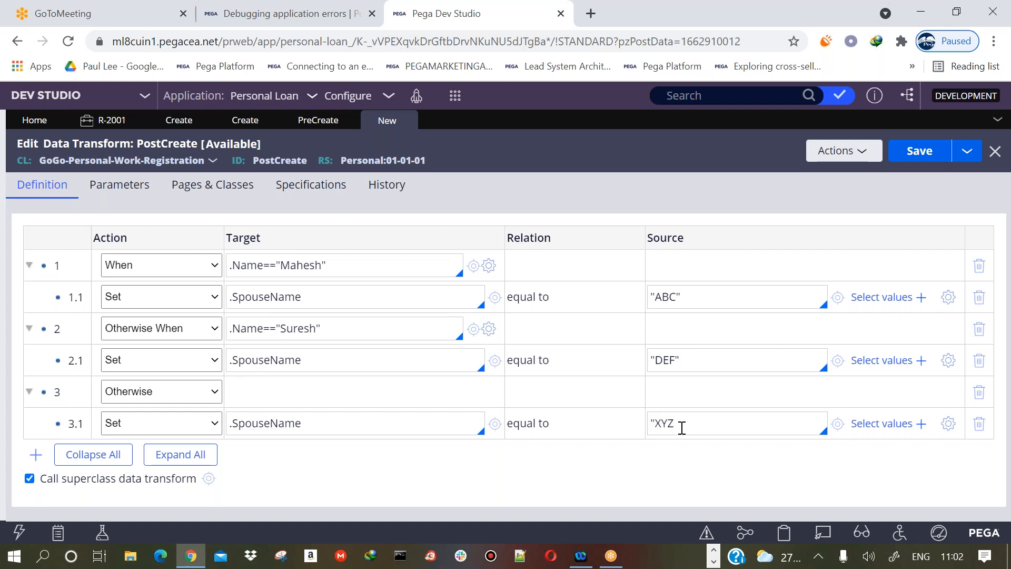
{"action": "left_click", "coordinate": [918, 152]}
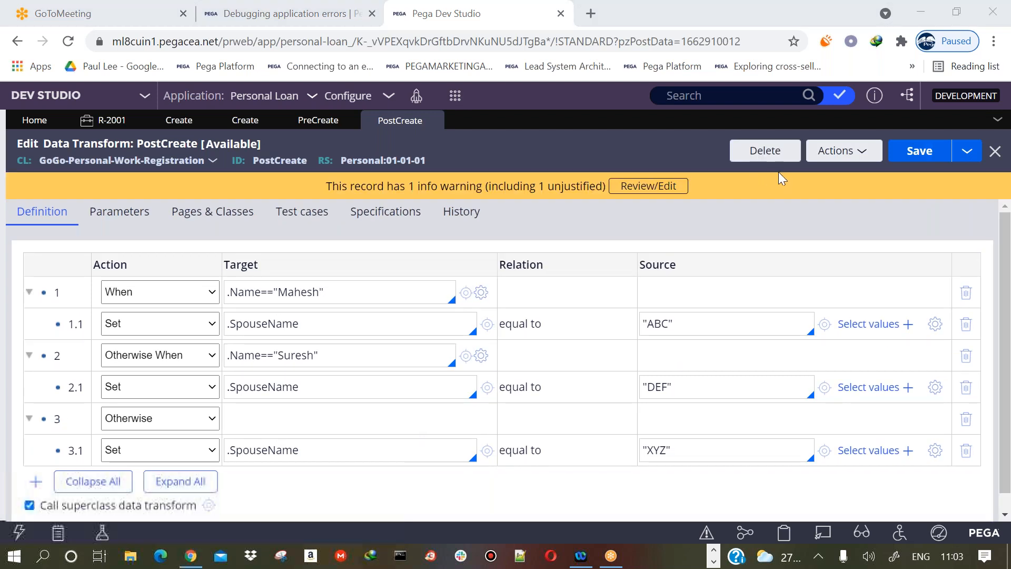
{"action": "left_click", "coordinate": [899, 158]}
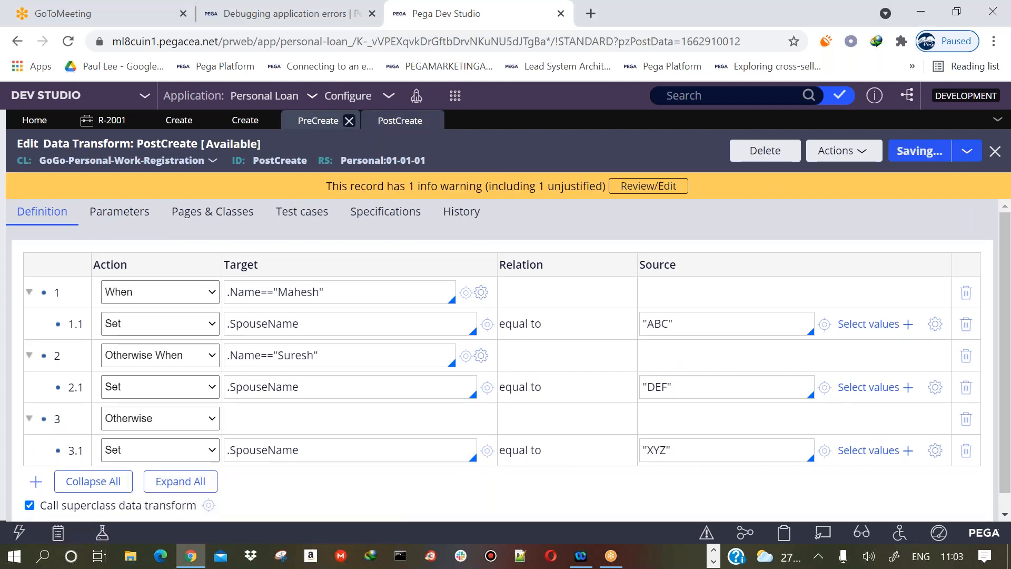
Save the Create flow action, then submit R-2001's Create step to get Spouse Name XYZ
{"action": "left_click", "coordinate": [245, 121]}
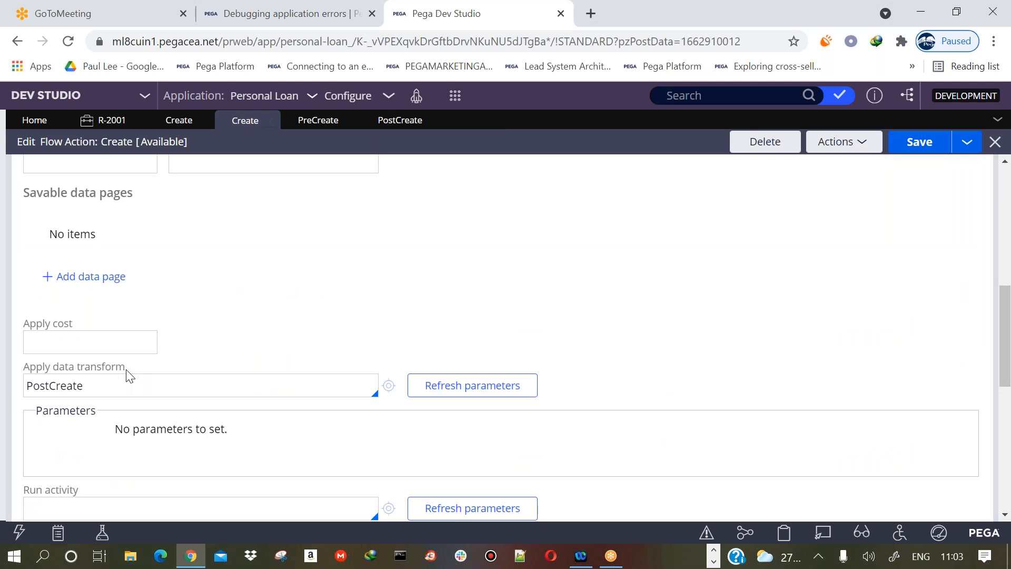
{"action": "left_click", "coordinate": [903, 138]}
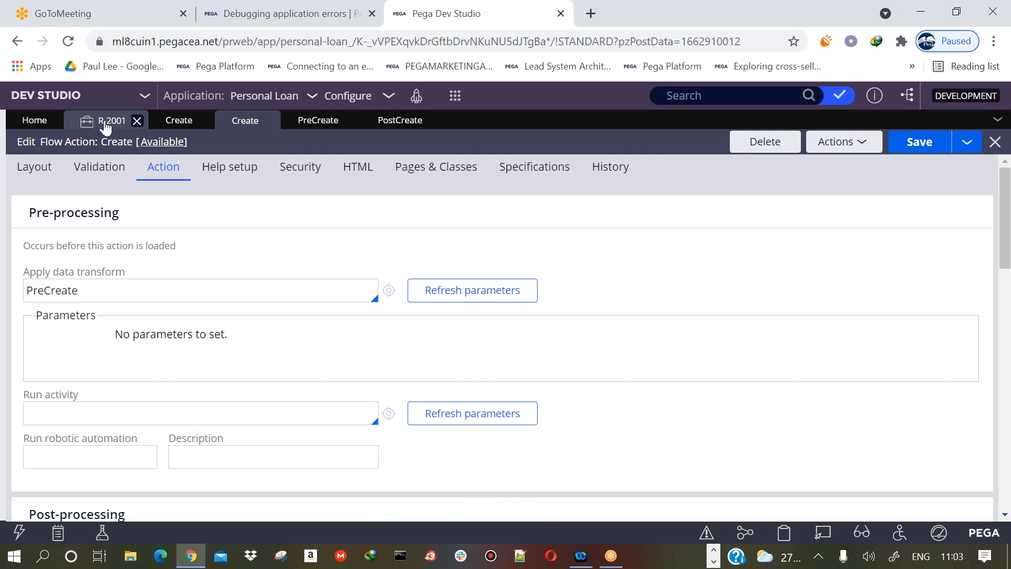
{"action": "left_click", "coordinate": [105, 125]}
{"action": "left_click", "coordinate": [103, 368]}
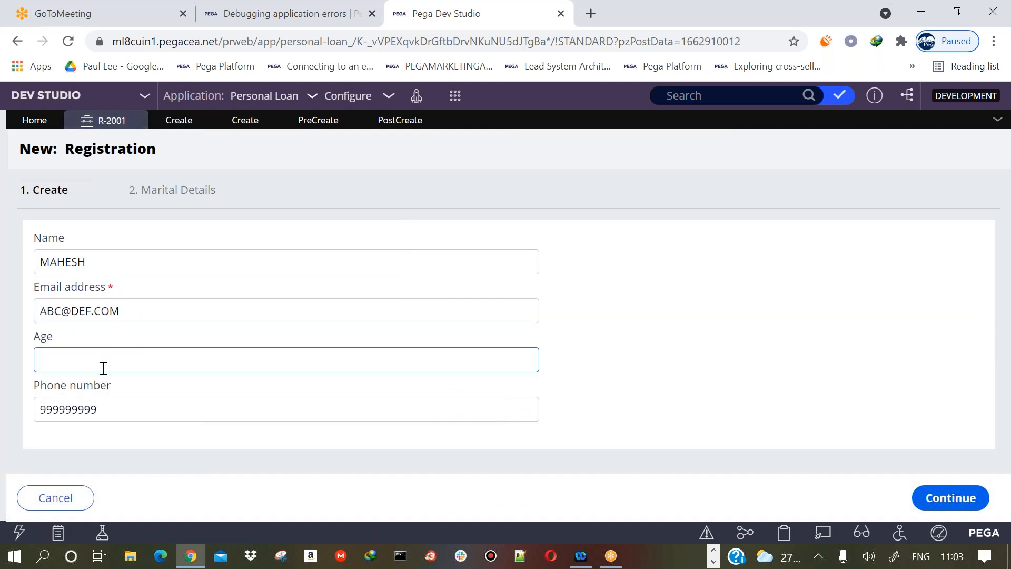
{"action": "left_click", "coordinate": [59, 301]}
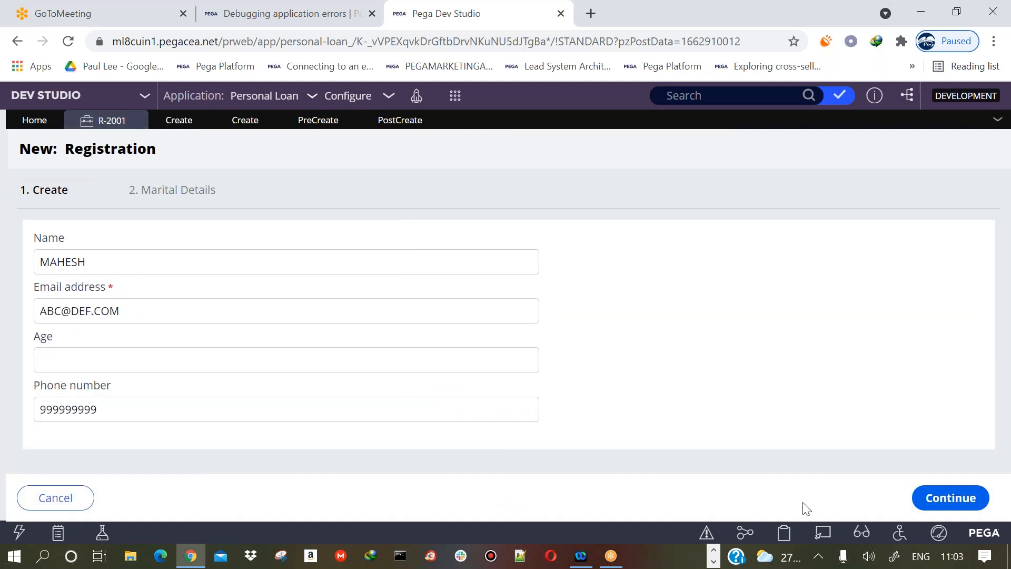
{"action": "left_click", "coordinate": [956, 507]}
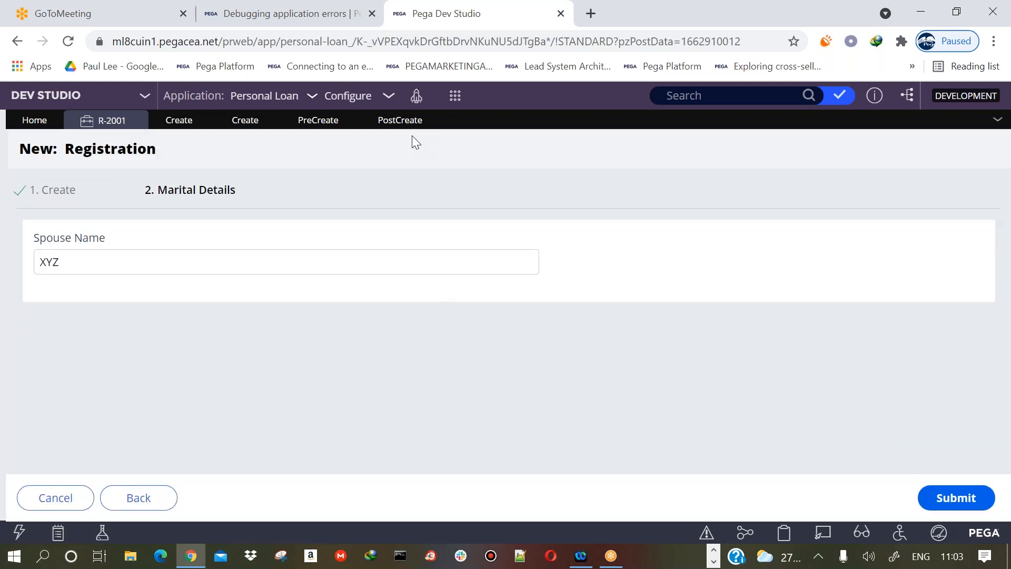
{"action": "left_click", "coordinate": [400, 122]}
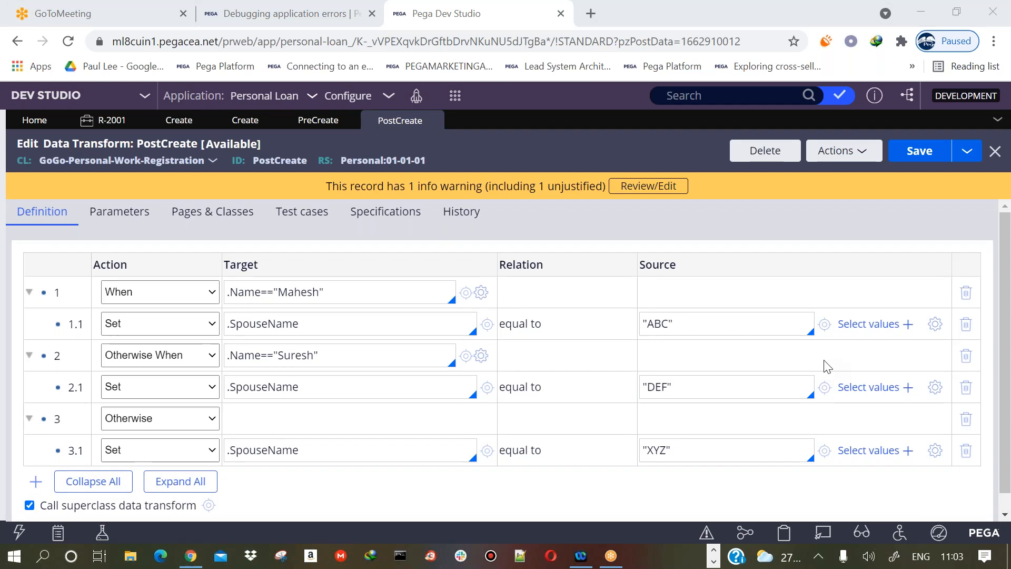
Change both PostCreate condition names to uppercase
{"action": "left_click", "coordinate": [119, 125]}
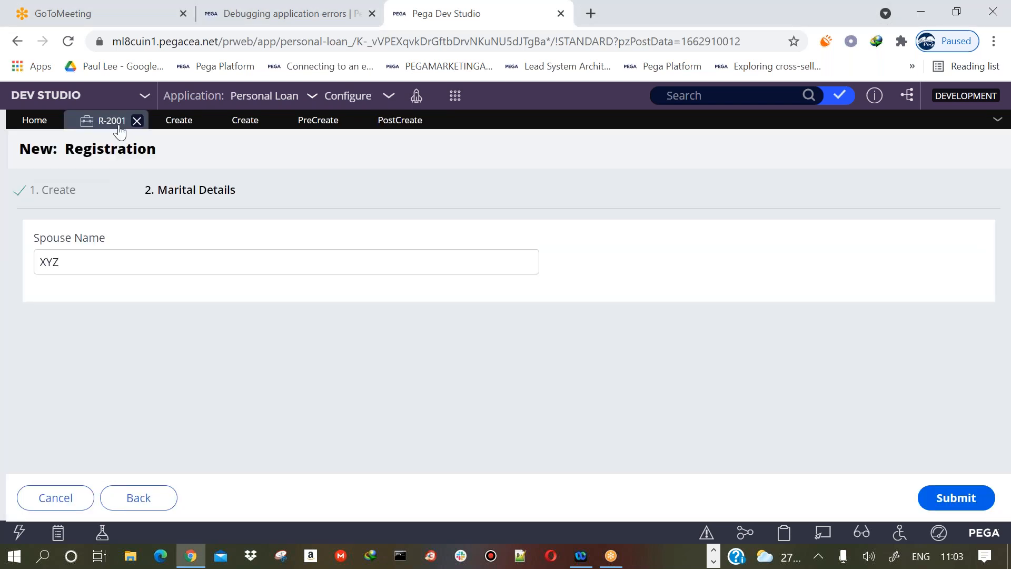
{"action": "left_click", "coordinate": [398, 120]}
{"action": "double_click", "coordinate": [302, 291]}
{"action": "type", "text": "MAHEHS"}
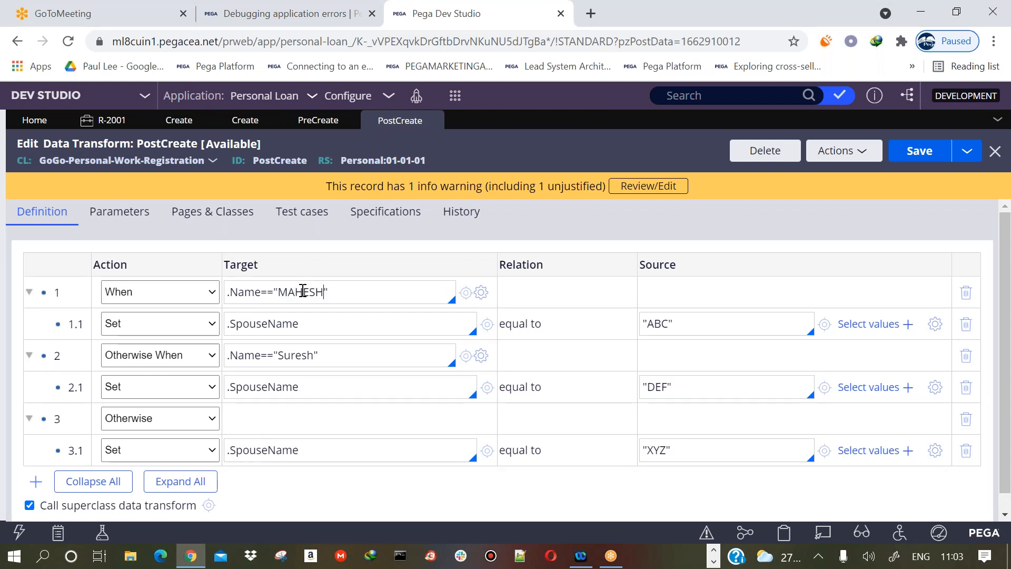
{"action": "double_click", "coordinate": [297, 354]}
{"action": "type", "text": "SURESH"}
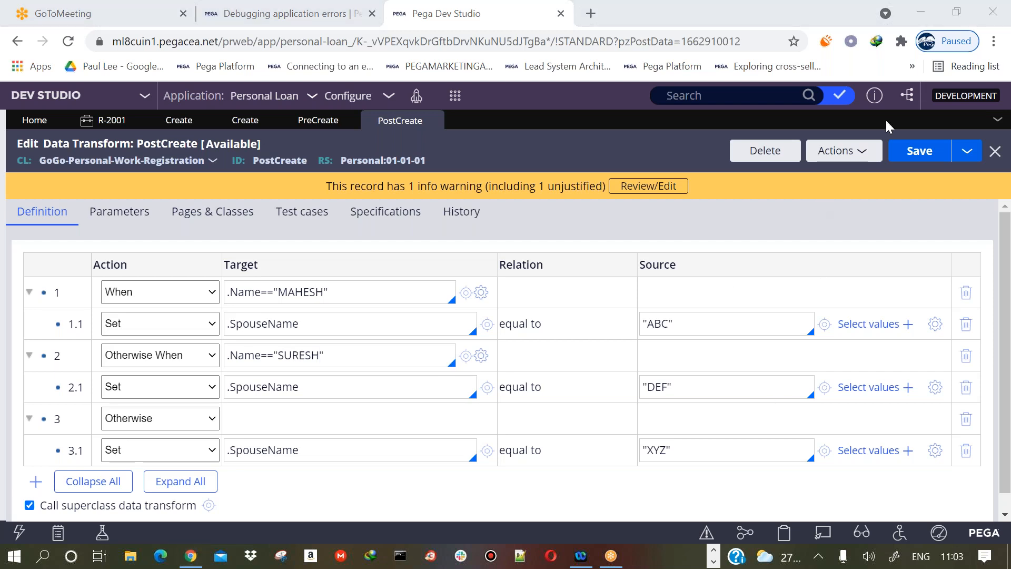
Save the PostCreate transform and return to the Registration case
{"action": "left_click", "coordinate": [919, 150]}
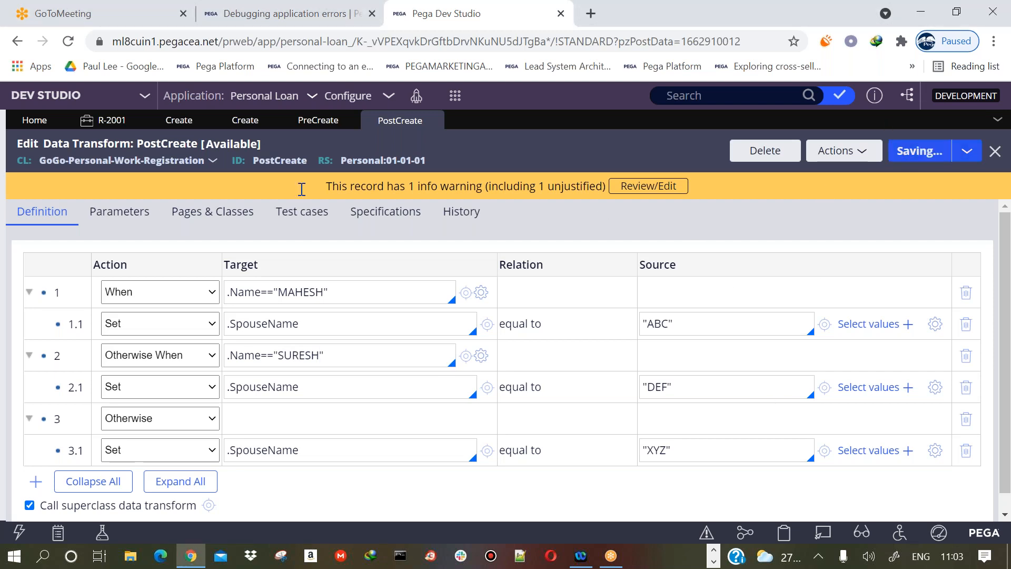
{"action": "left_click", "coordinate": [315, 126]}
{"action": "left_click", "coordinate": [389, 122]}
{"action": "left_click", "coordinate": [919, 151]}
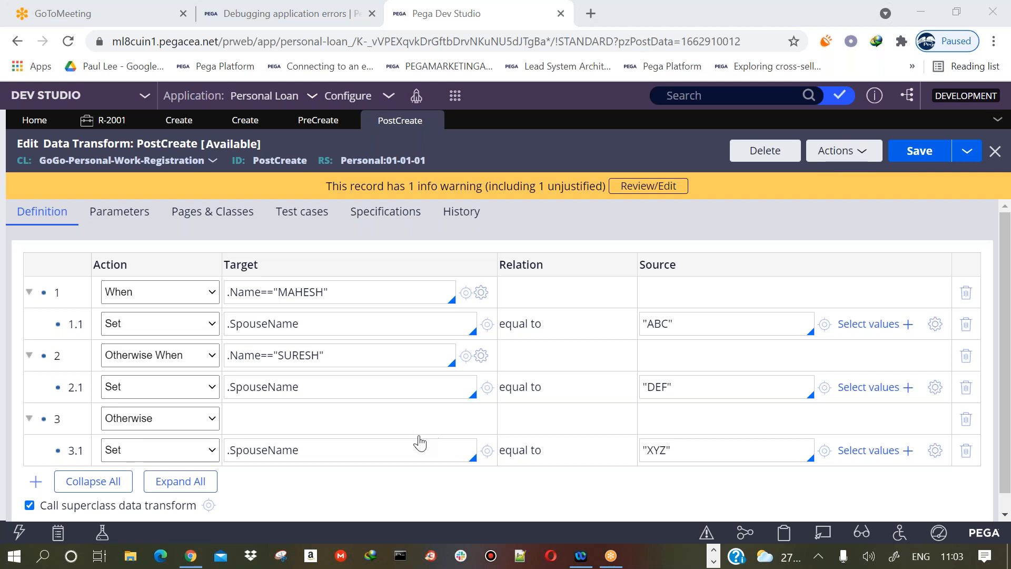
{"action": "left_click", "coordinate": [122, 120]}
Submit R-2001 with the first name for Spouse Name ABC, then the second for DEF
{"action": "left_click", "coordinate": [117, 489]}
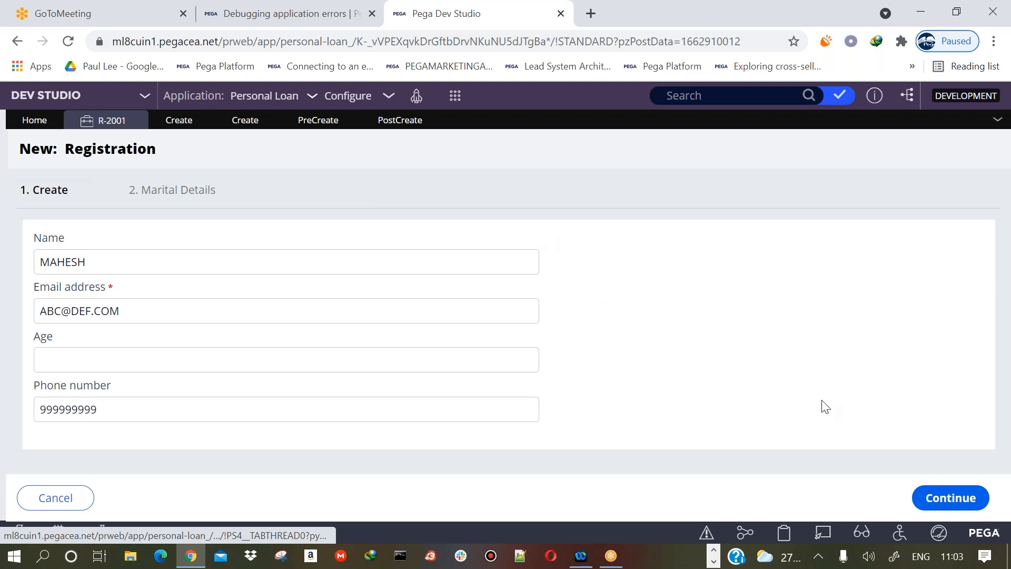
{"action": "left_click", "coordinate": [950, 498]}
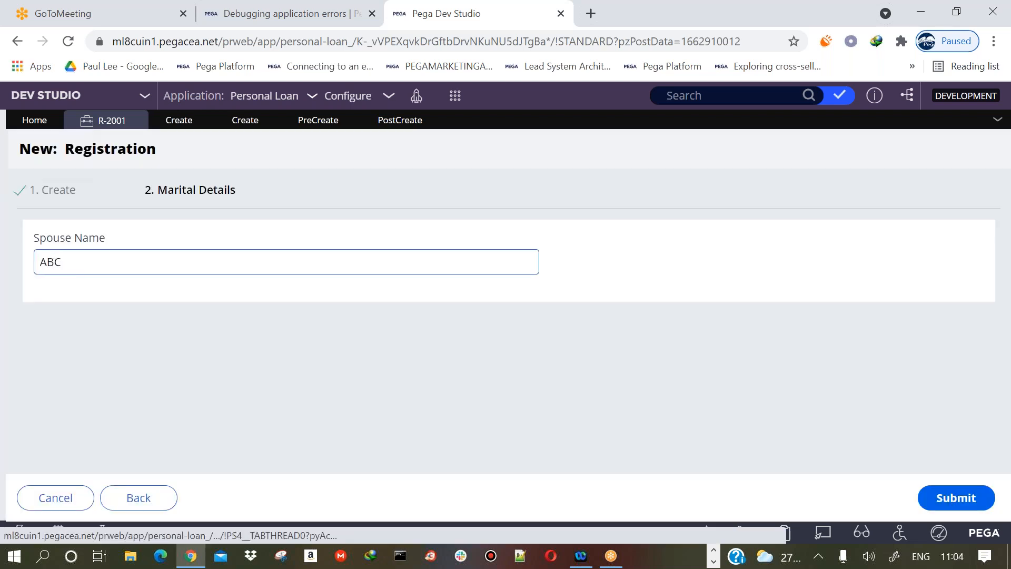
{"action": "left_click", "coordinate": [126, 501]}
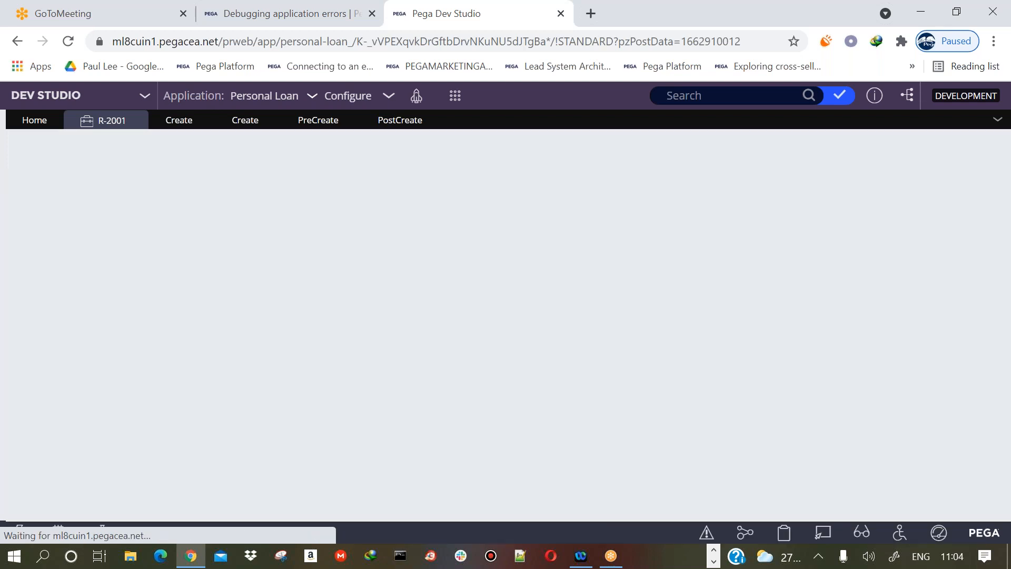
{"action": "double_click", "coordinate": [68, 263]}
{"action": "type", "text": "sure"}
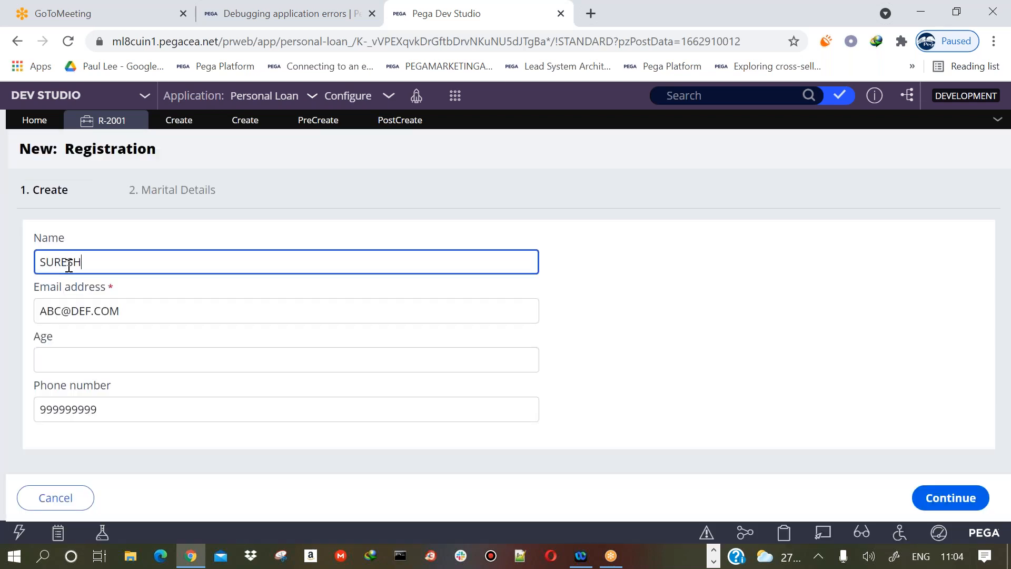
{"action": "left_click", "coordinate": [929, 501]}
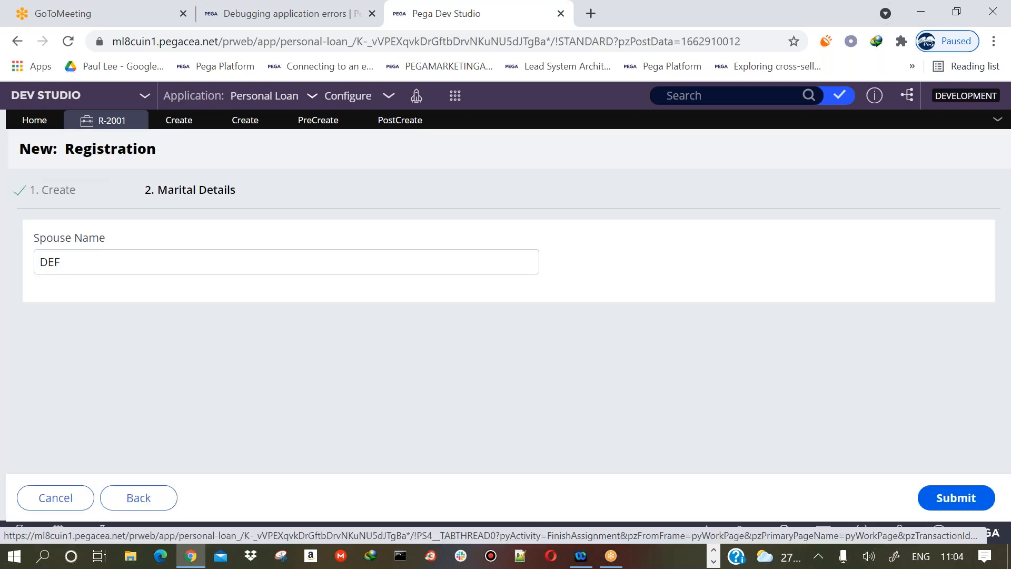
{"action": "left_click", "coordinate": [400, 120]}
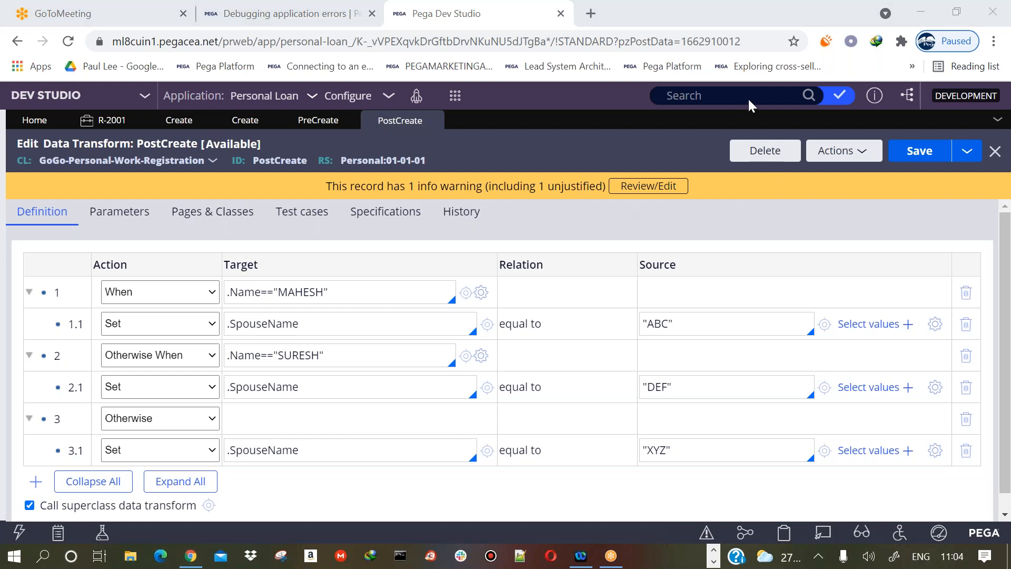
Resubmit R-2001 with the unmatched name 'sjdkla' so Spouse Name falls back to XYZ
{"action": "double_click", "coordinate": [237, 354]}
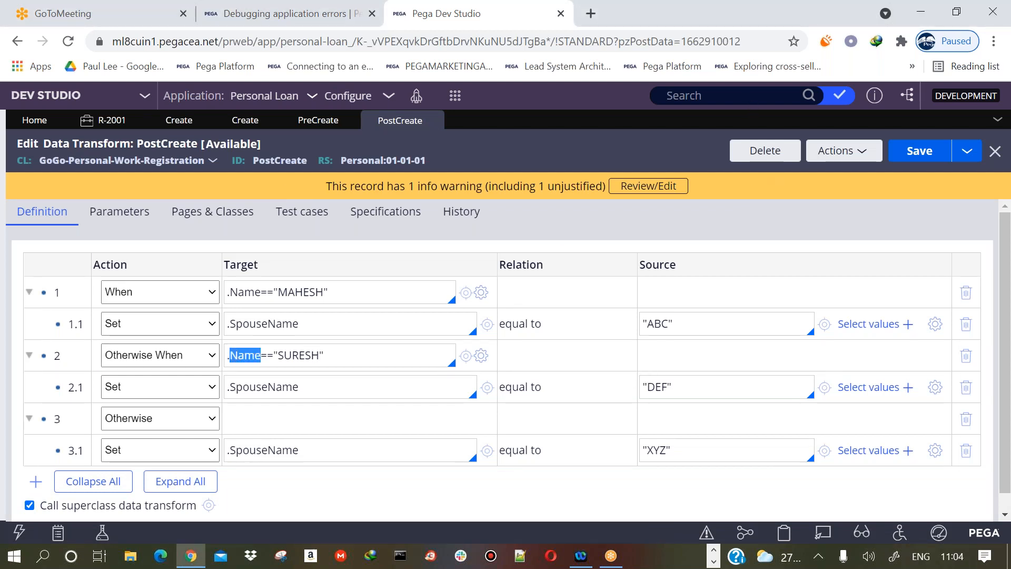
{"action": "left_click", "coordinate": [112, 121]}
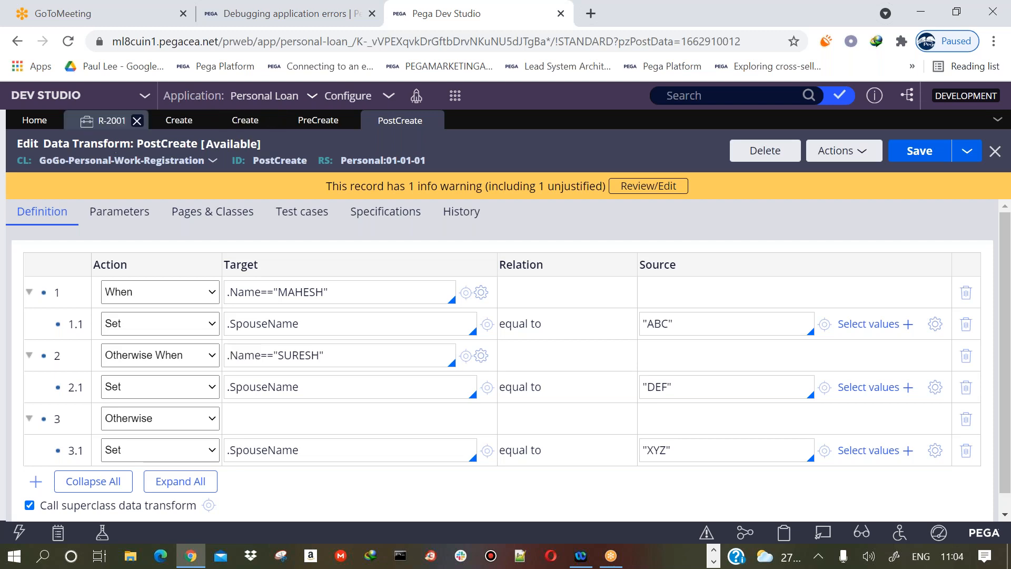
{"action": "left_click", "coordinate": [138, 497]}
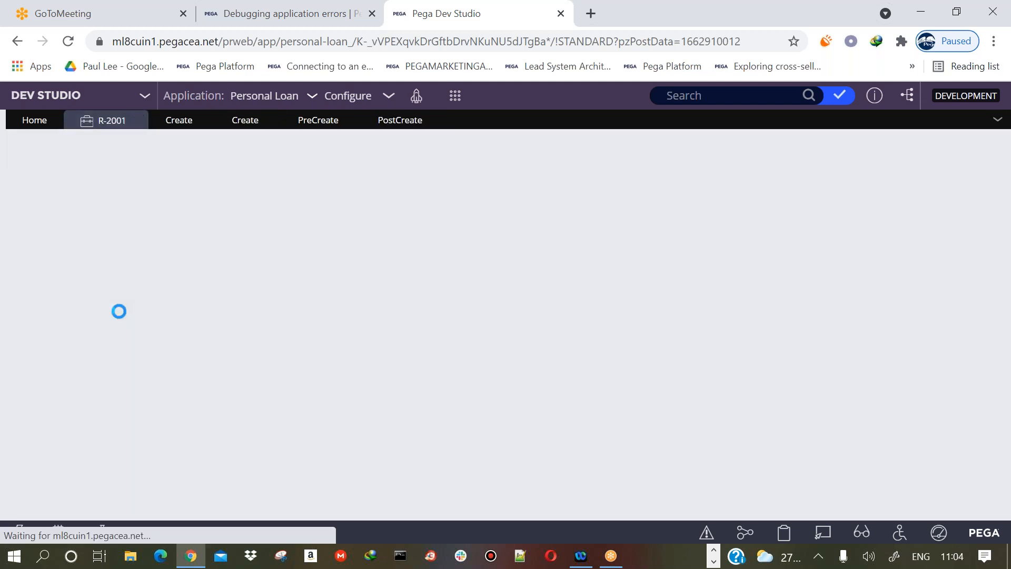
{"action": "double_click", "coordinate": [120, 265]}
{"action": "key", "text": "BackSpace"}
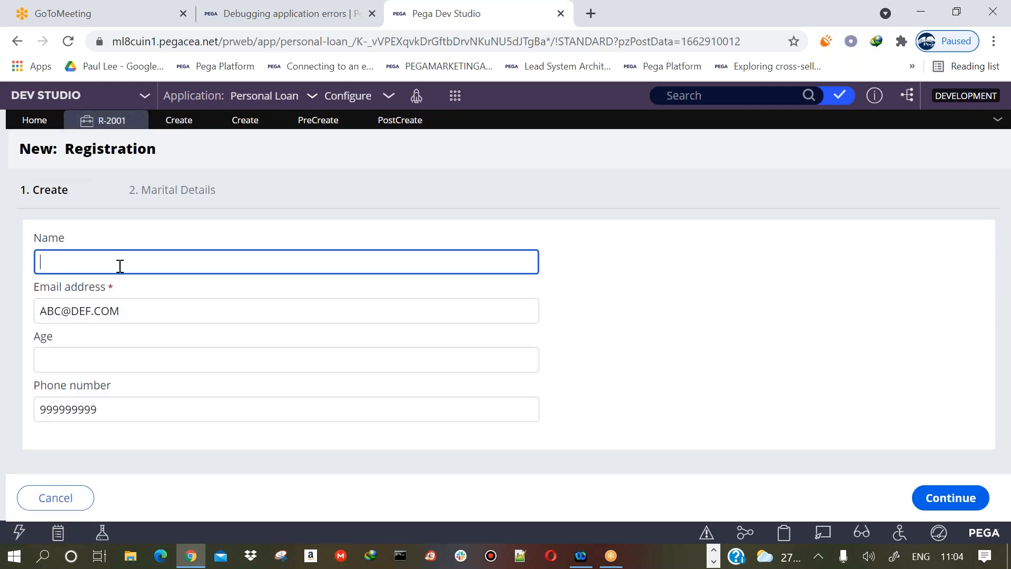
{"action": "type", "text": "sjdklasd"}
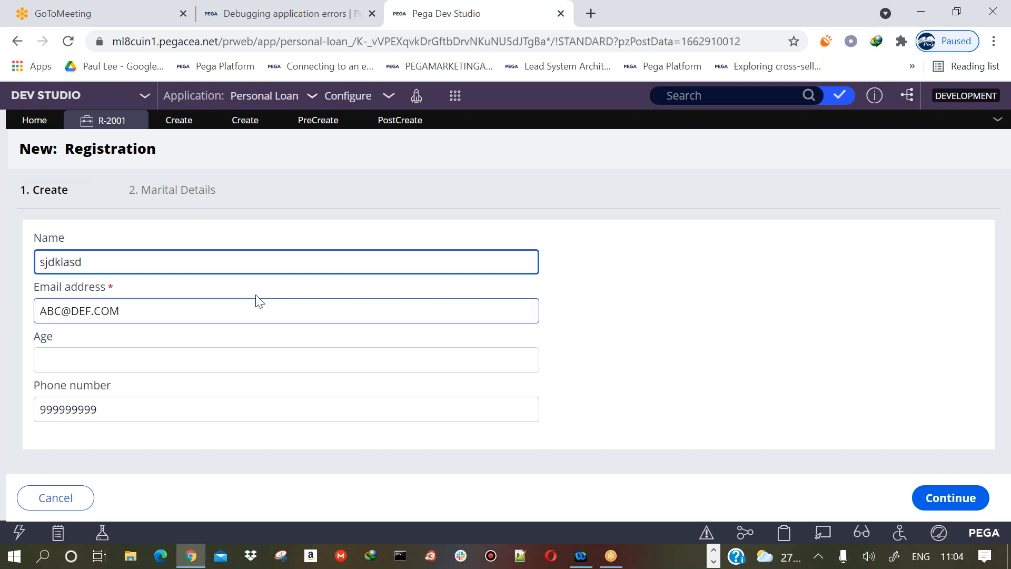
{"action": "left_click", "coordinate": [950, 498]}
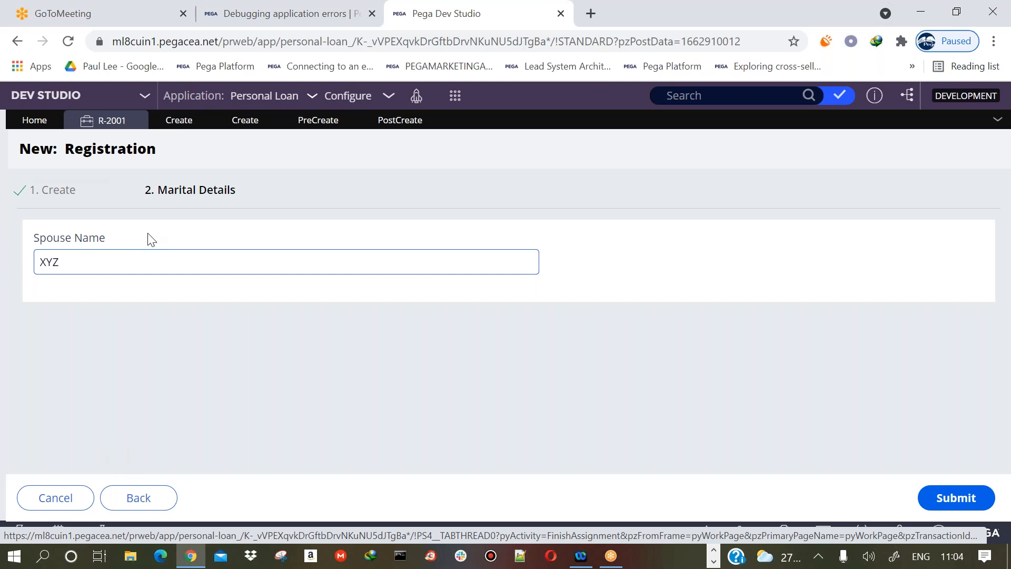
{"action": "left_click", "coordinate": [396, 120]}
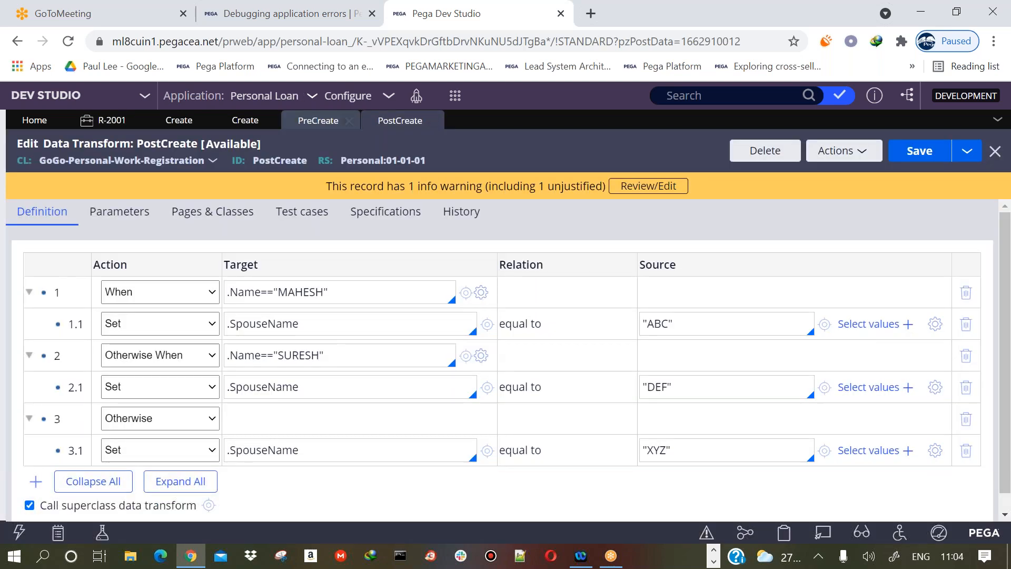
Review the PreCreate and Create tabs, then take R-2001 back to its Create step
{"action": "left_click", "coordinate": [318, 120]}
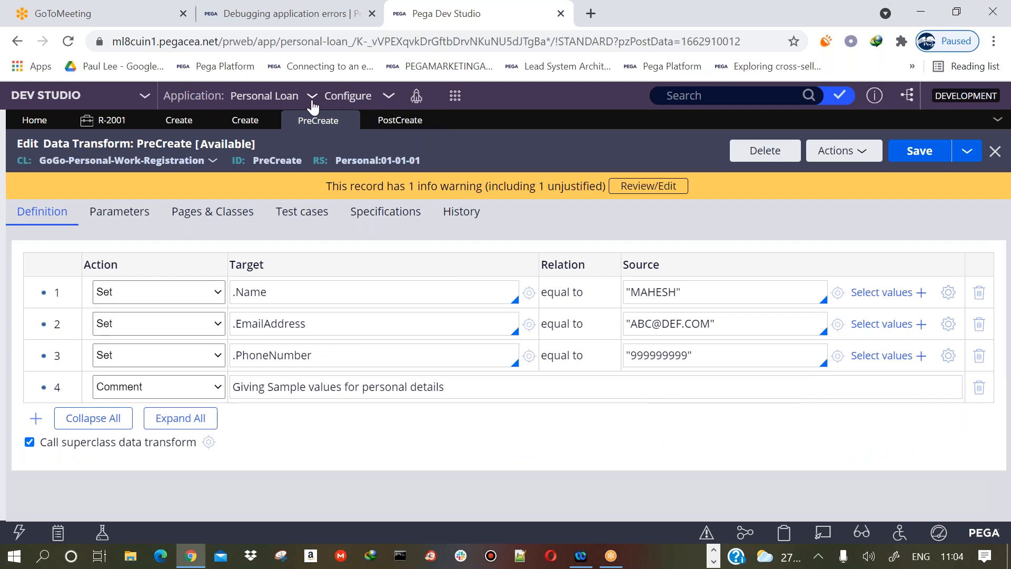
{"action": "left_click", "coordinate": [243, 120]}
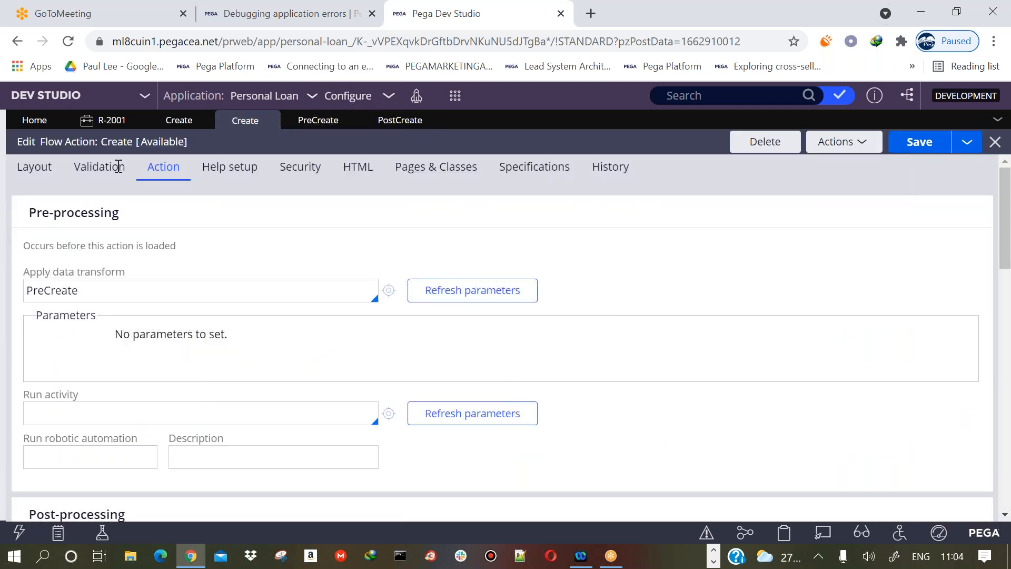
{"action": "left_click", "coordinate": [112, 120]}
{"action": "left_click", "coordinate": [138, 498]}
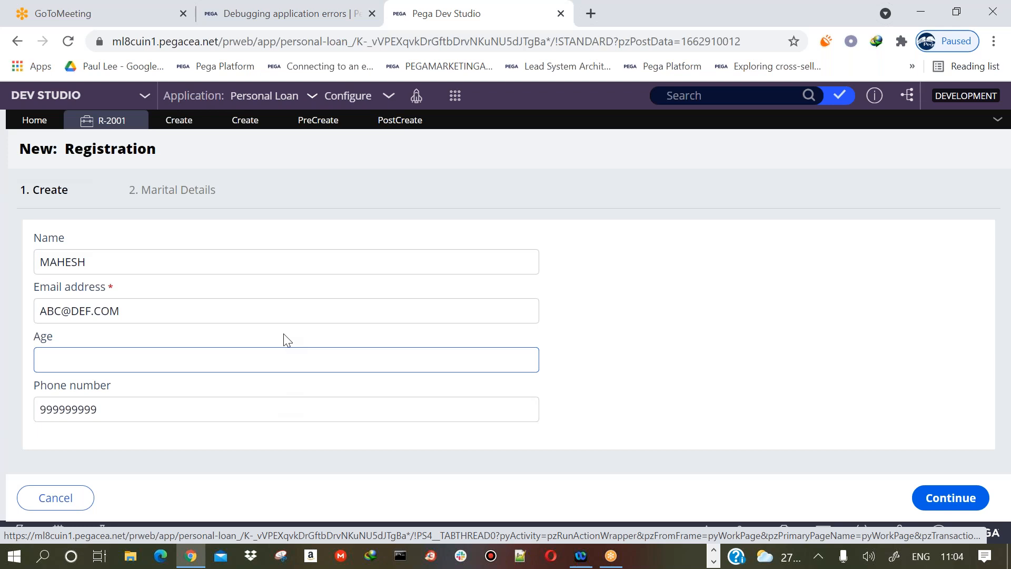
Move R-2001 to Marital Details showing Spouse Name XYZ, back to Create, then submit again
{"action": "left_click", "coordinate": [178, 193]}
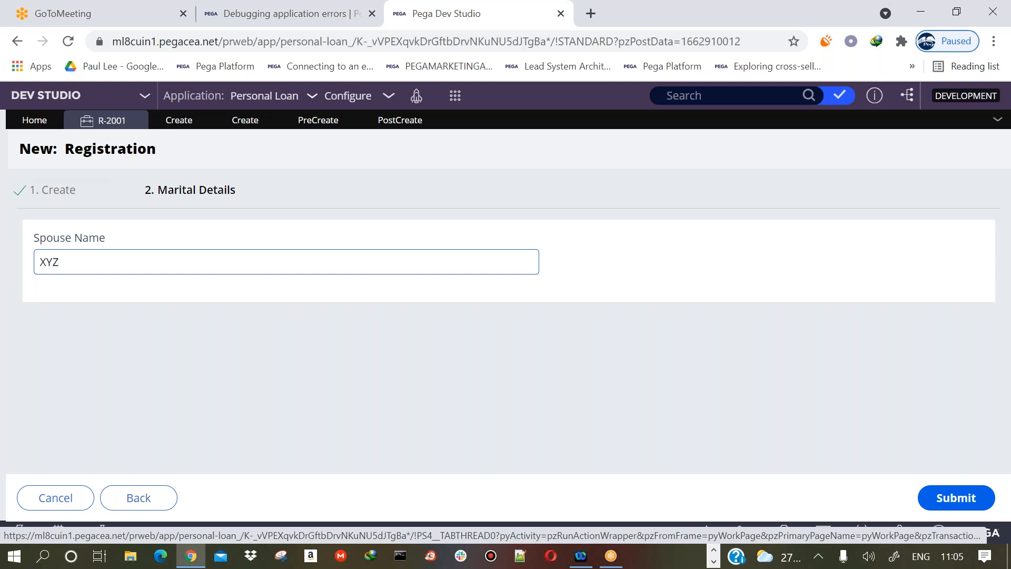
{"action": "left_click", "coordinate": [65, 192]}
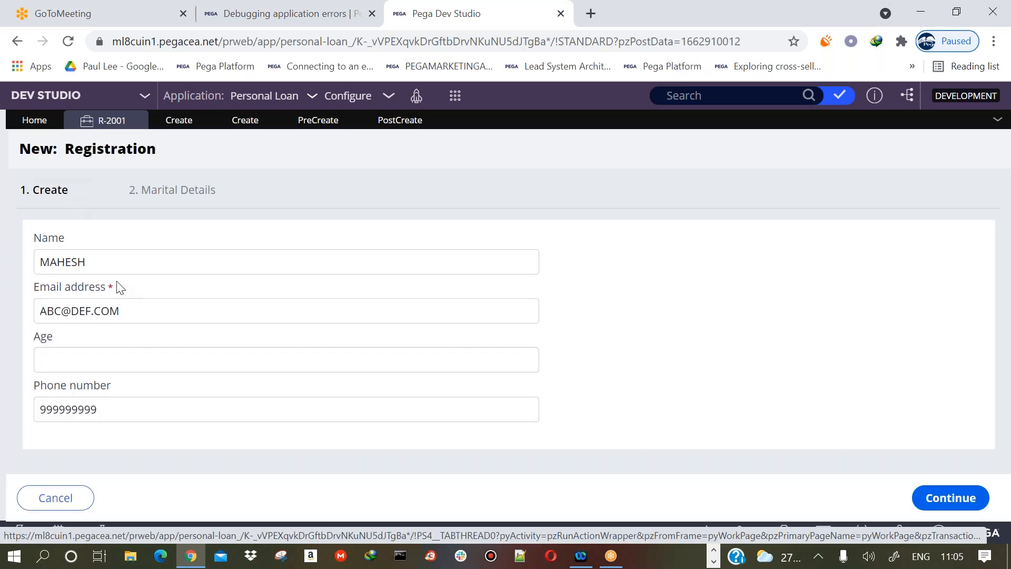
{"action": "left_click", "coordinate": [79, 262]}
{"action": "left_click", "coordinate": [180, 195]}
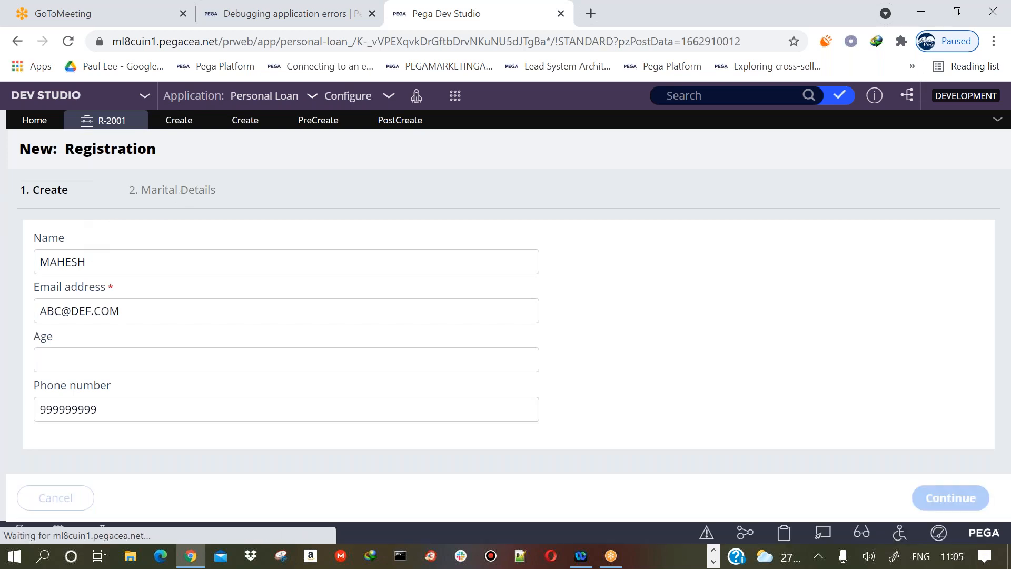
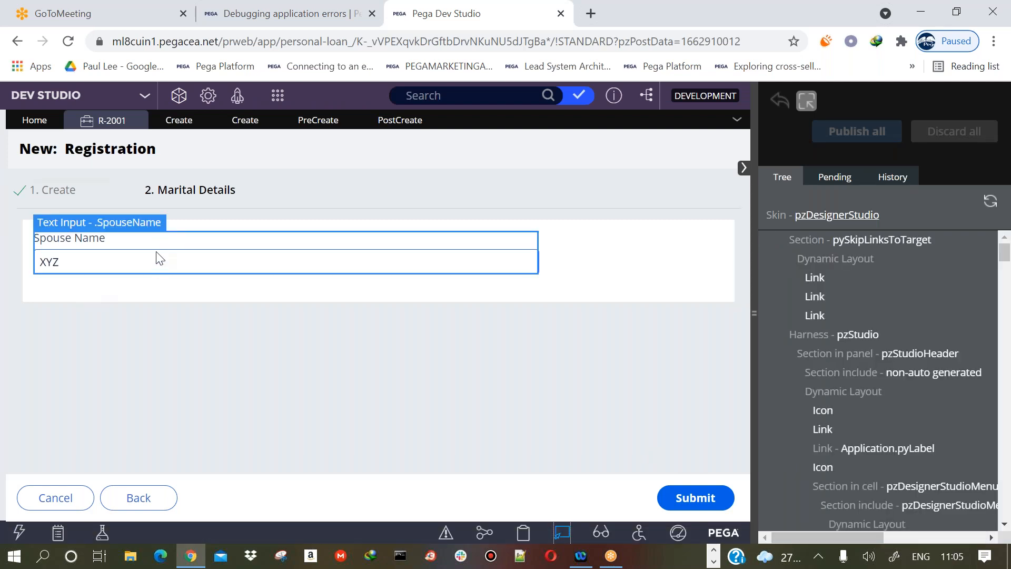
Use Live UI on the Spouse Name input to reach and open the MaritalDetails section rule
{"action": "left_click", "coordinate": [174, 241]}
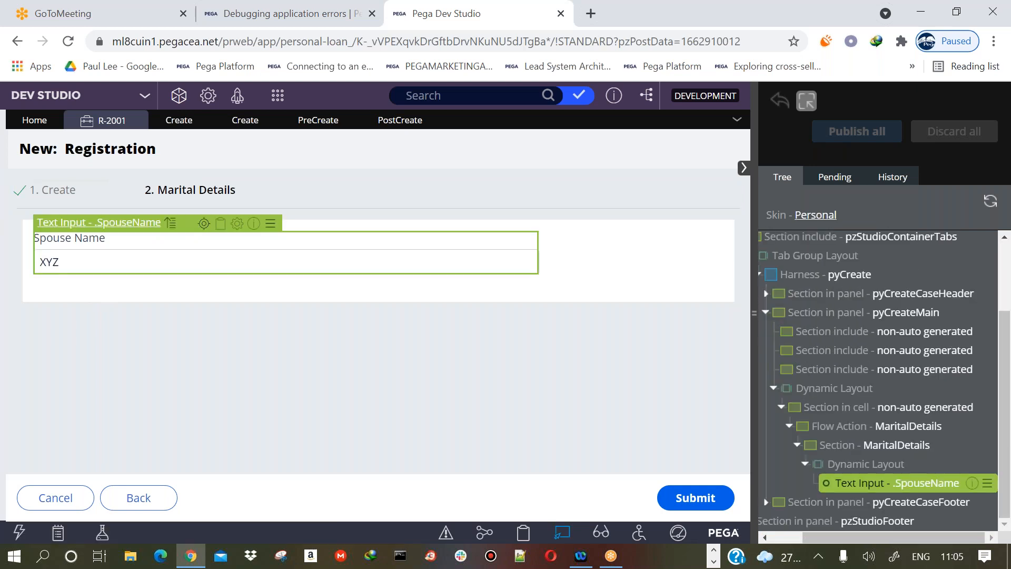
{"action": "left_click", "coordinate": [204, 224]}
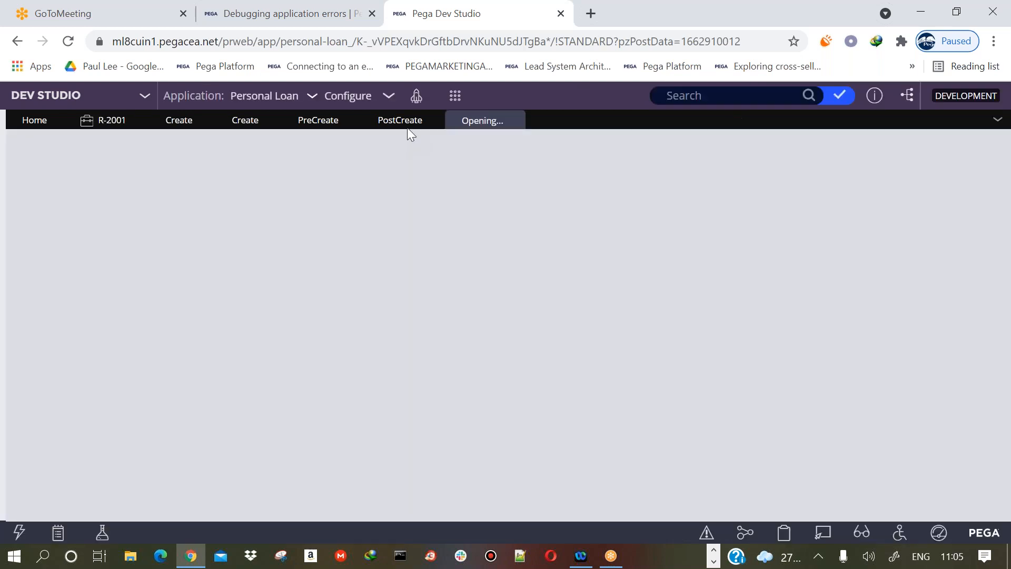
{"action": "left_click", "coordinate": [406, 120]}
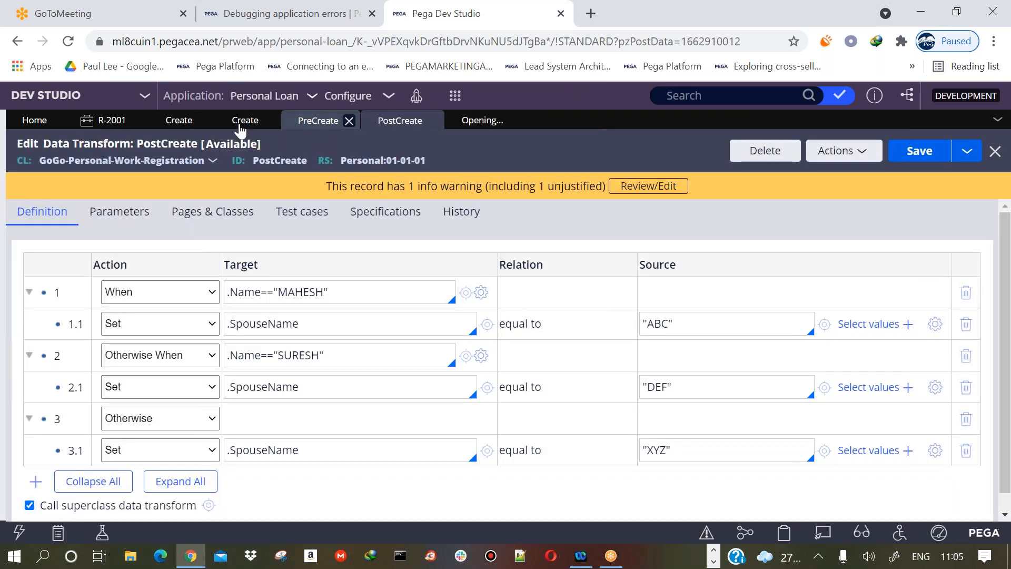
{"action": "left_click", "coordinate": [112, 120]}
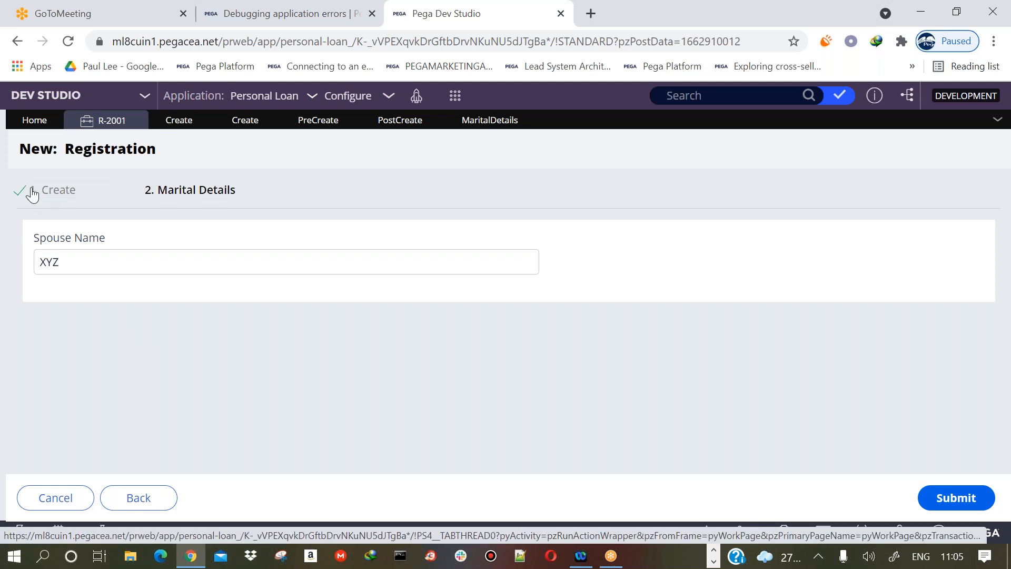
{"action": "left_click", "coordinate": [487, 120]}
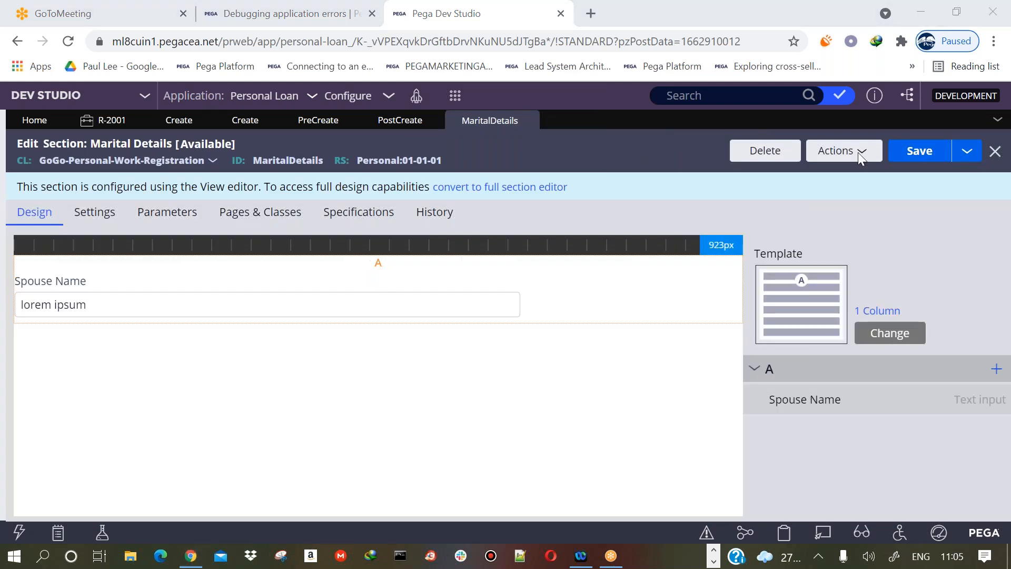
Use View references on the MaritalDetails section to open the flow action that uses it
{"action": "left_click", "coordinate": [860, 155]}
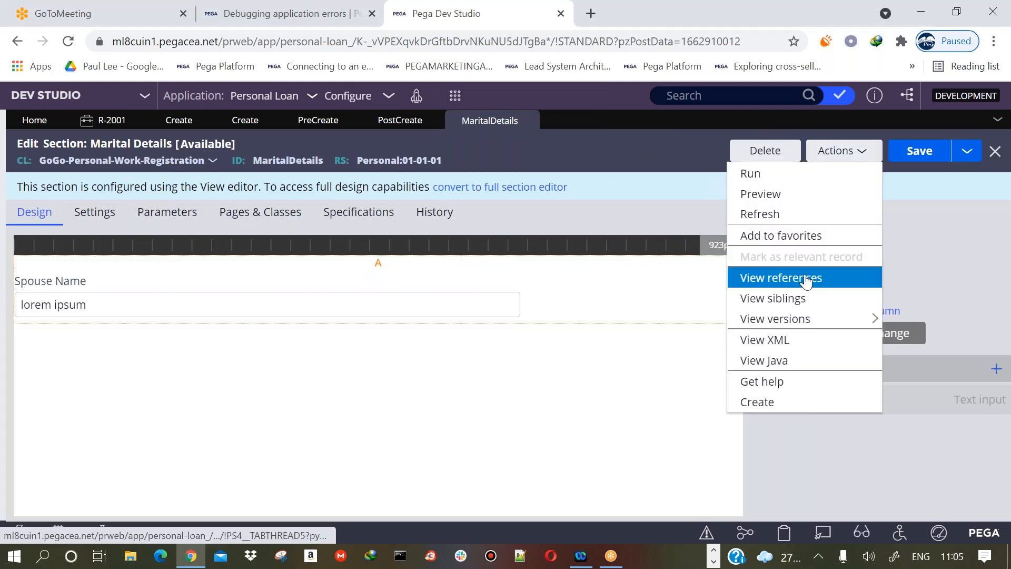
{"action": "left_click", "coordinate": [803, 282]}
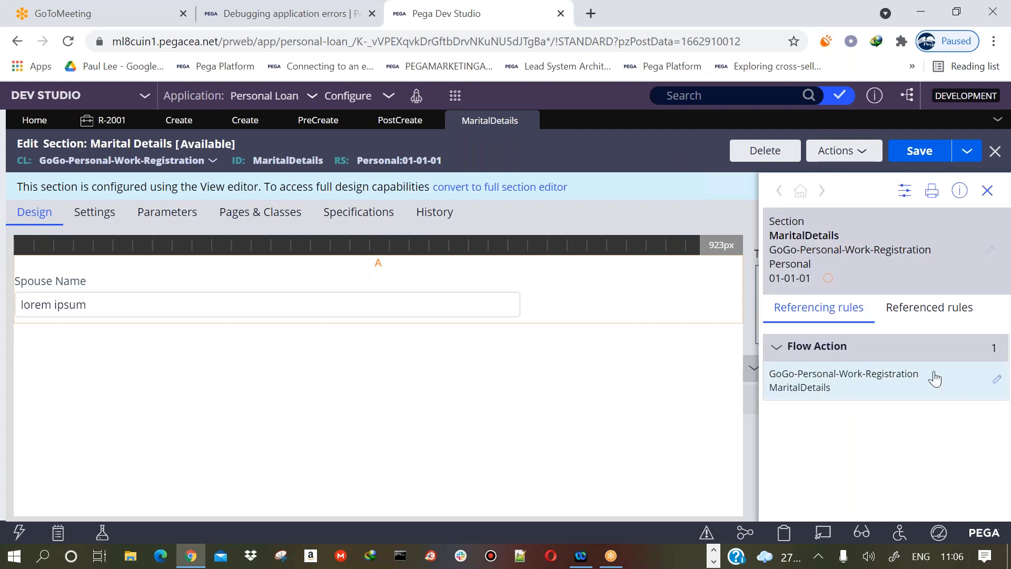
{"action": "left_click", "coordinate": [996, 383]}
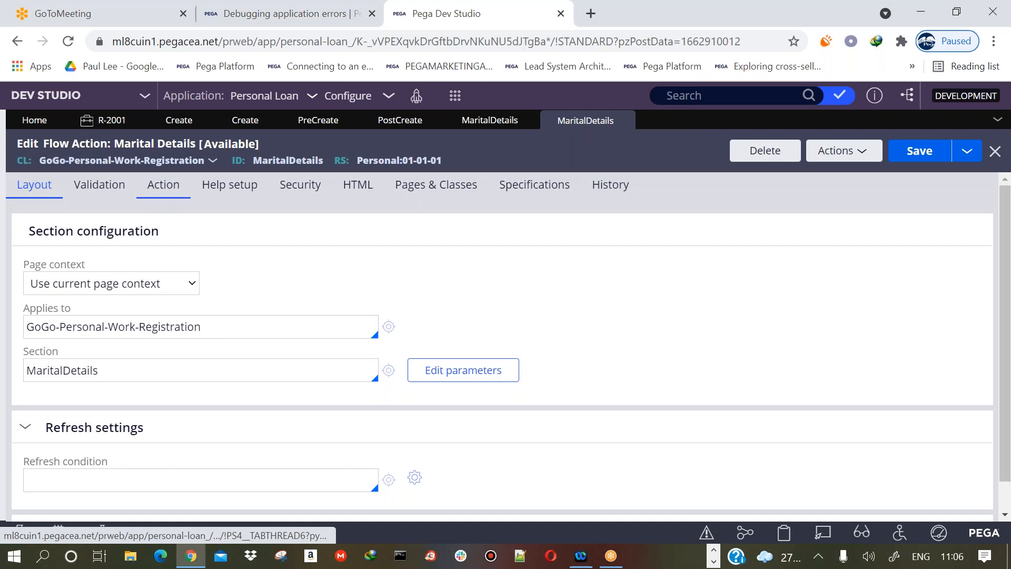
Review the flow action's Action tab processing settings, then close it and return to case R-2001
{"action": "left_click", "coordinate": [153, 185]}
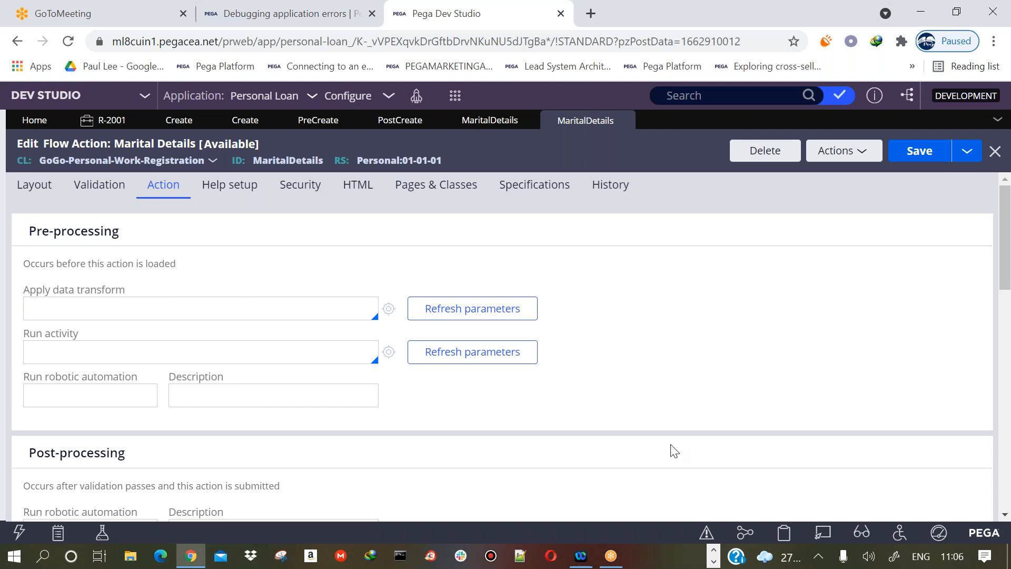
{"action": "left_click_drag", "start_coordinate": [1004, 263], "coordinate": [1008, 355]}
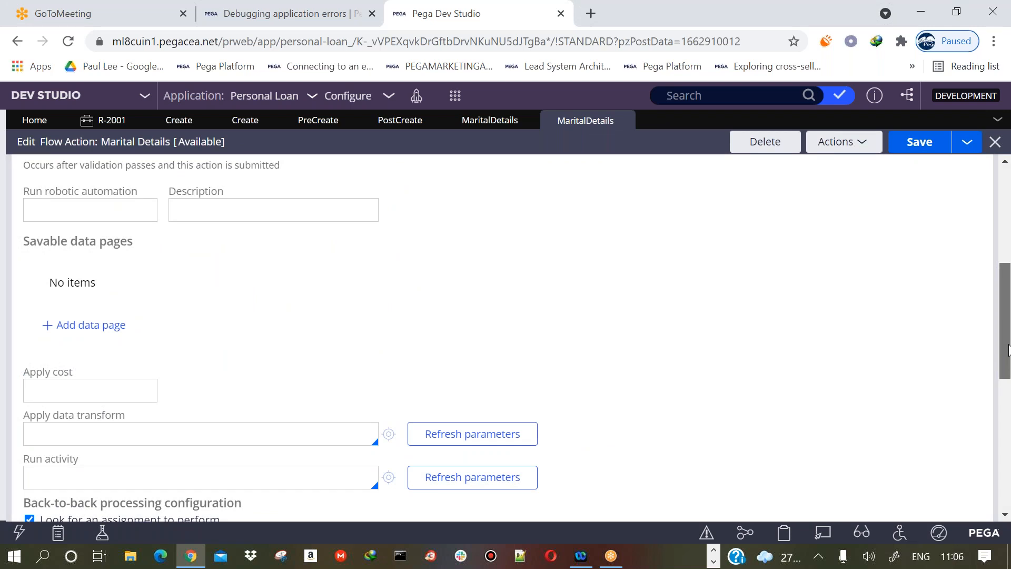
{"action": "scroll", "coordinate": [614, 270], "scroll_direction": "up", "scroll_amount": 1}
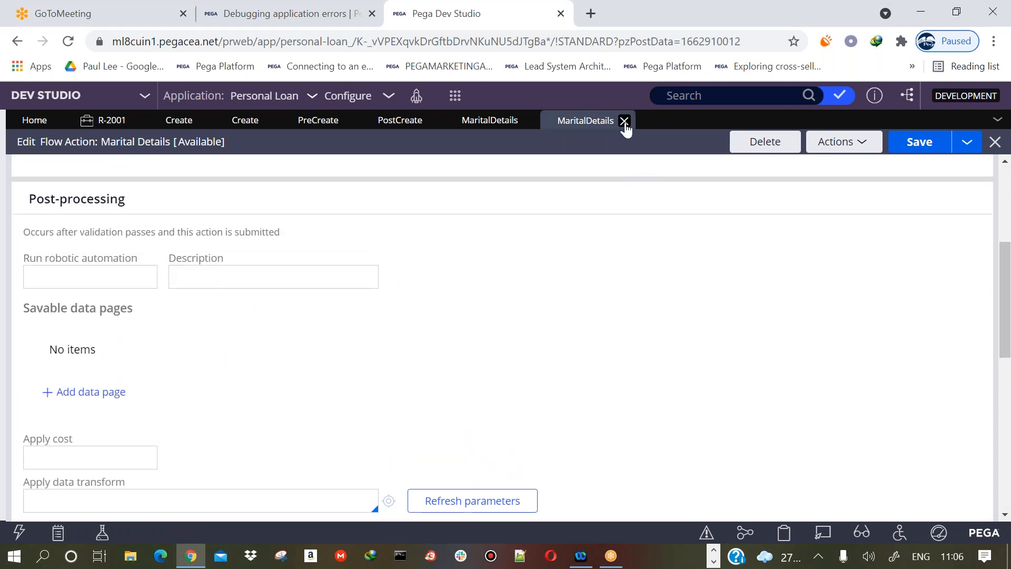
{"action": "left_click", "coordinate": [624, 121]}
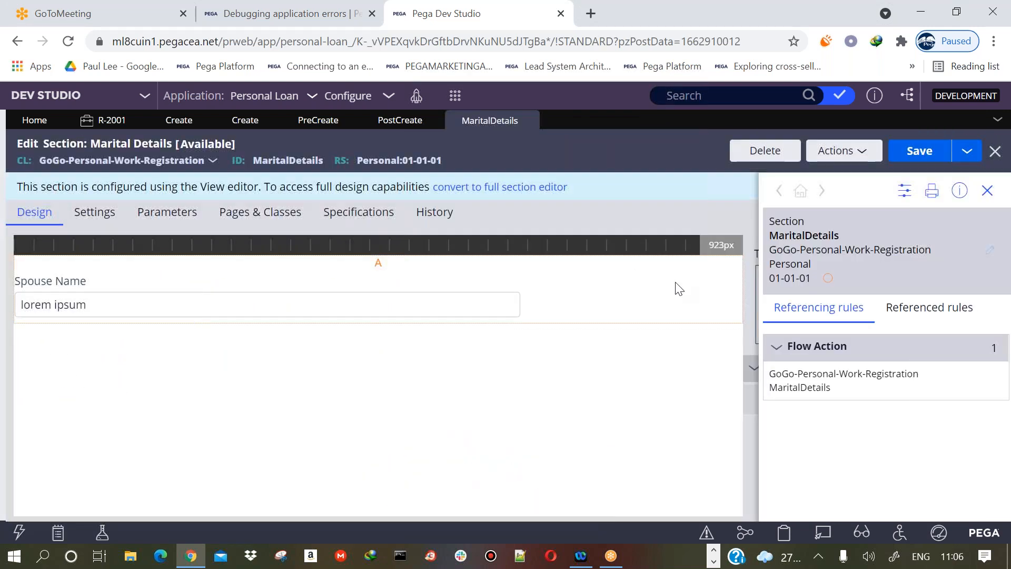
{"action": "left_click", "coordinate": [109, 120]}
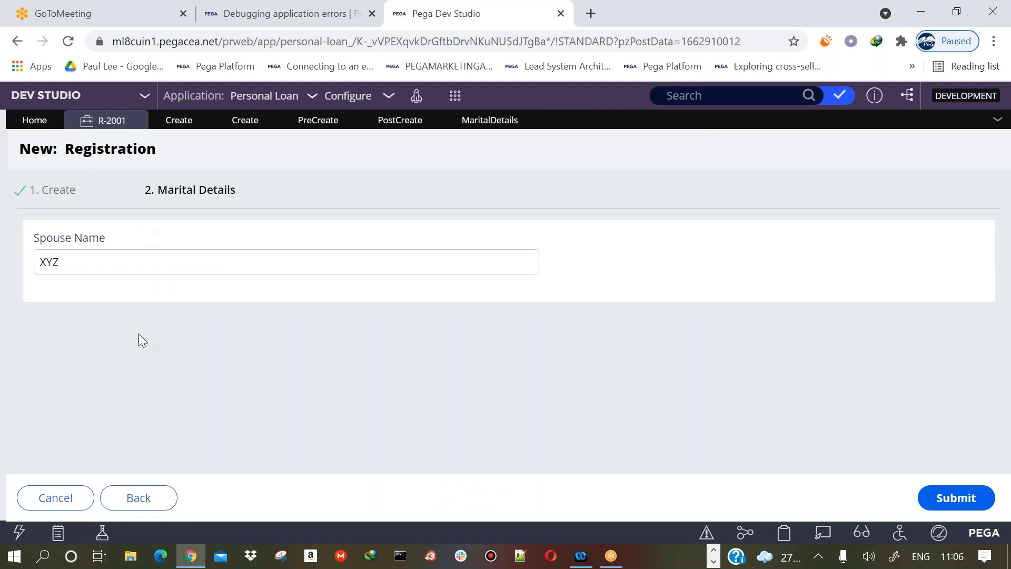
Take R-2001 back to its prefilled Create step, then reopen the MaritalDetails section tab
{"action": "left_click", "coordinate": [129, 504]}
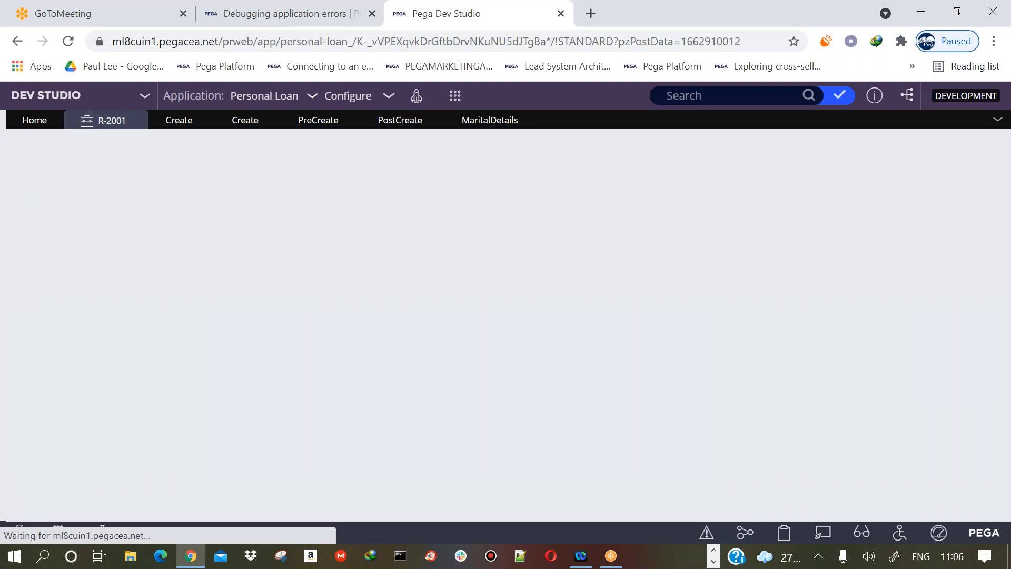
{"action": "left_click", "coordinate": [257, 367]}
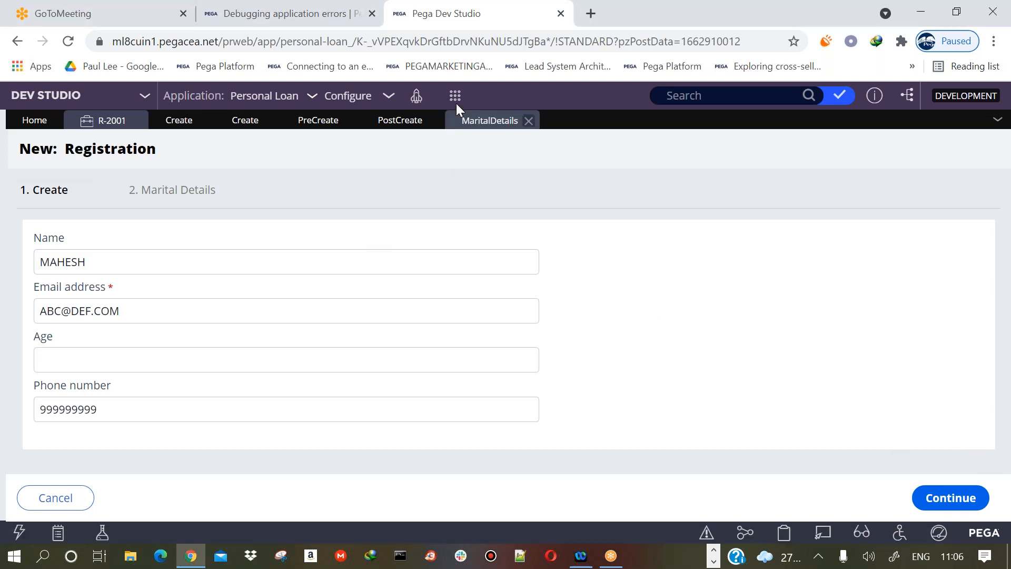
{"action": "left_click", "coordinate": [475, 129]}
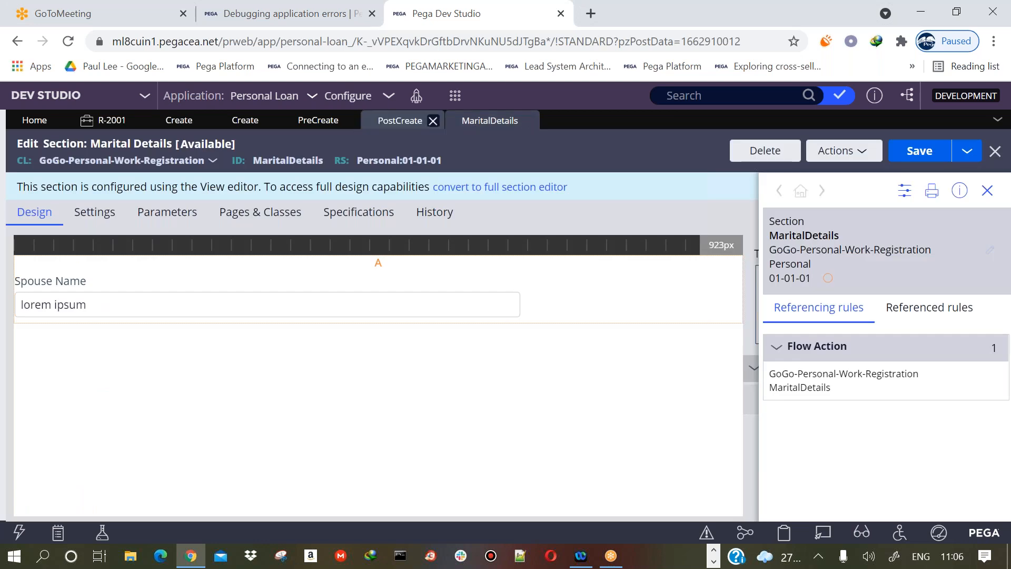
In PreCreate, inspect the Action options such as Remove for rows 1 and 4 without changes
{"action": "left_click", "coordinate": [371, 121]}
{"action": "left_click", "coordinate": [314, 127]}
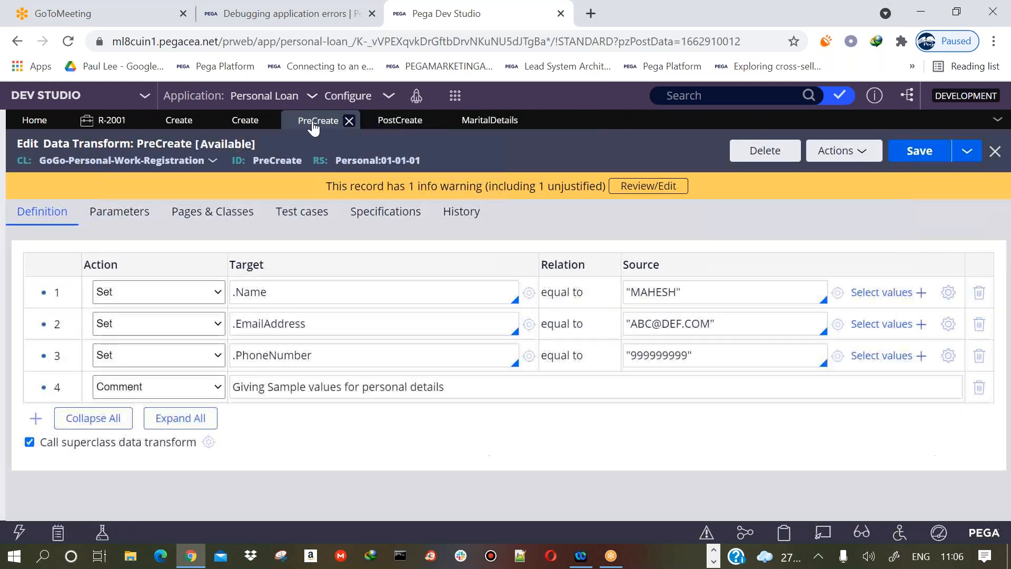
{"action": "left_click", "coordinate": [181, 295]}
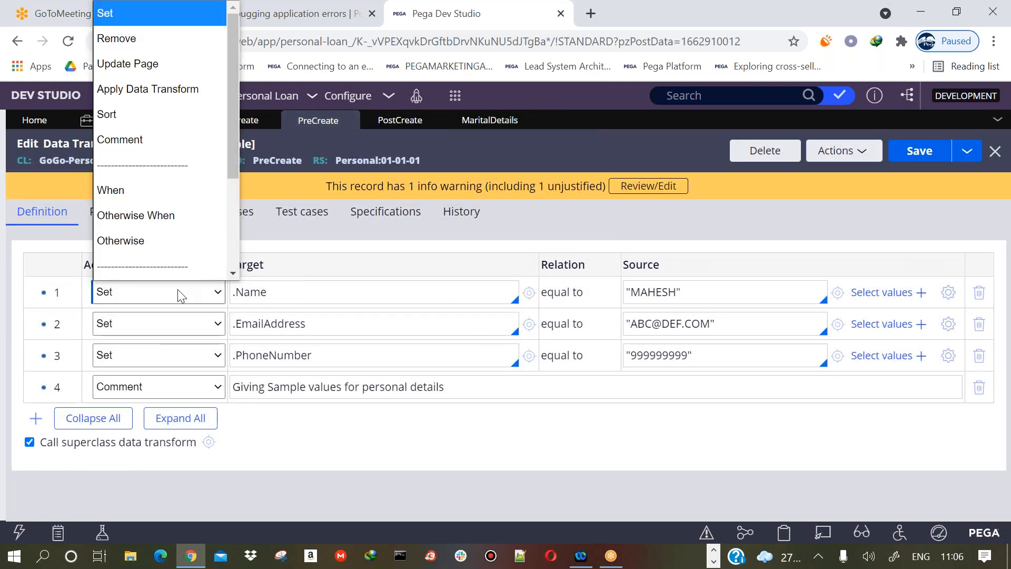
{"action": "left_click", "coordinate": [263, 292]}
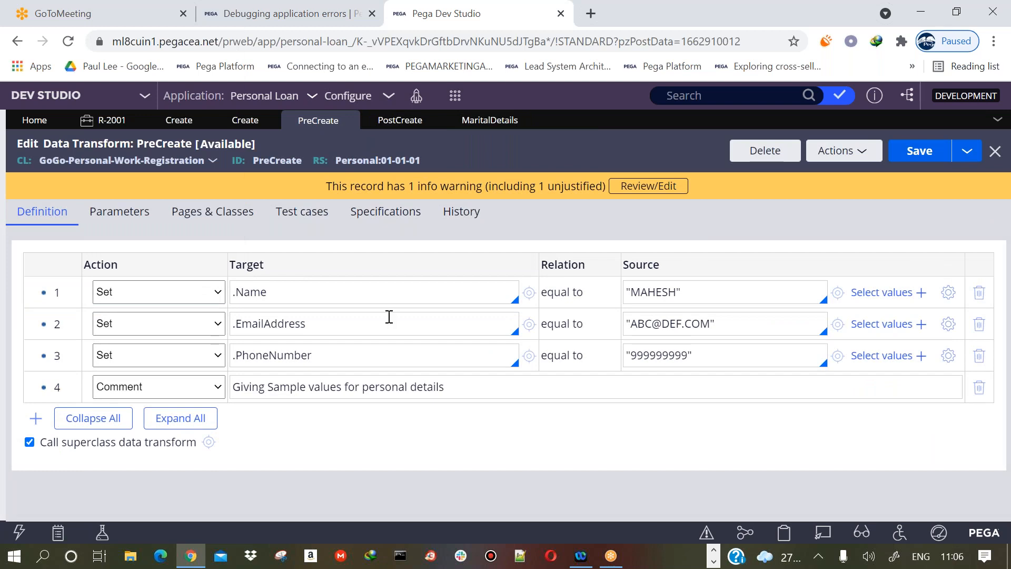
{"action": "triple_click", "coordinate": [236, 292]}
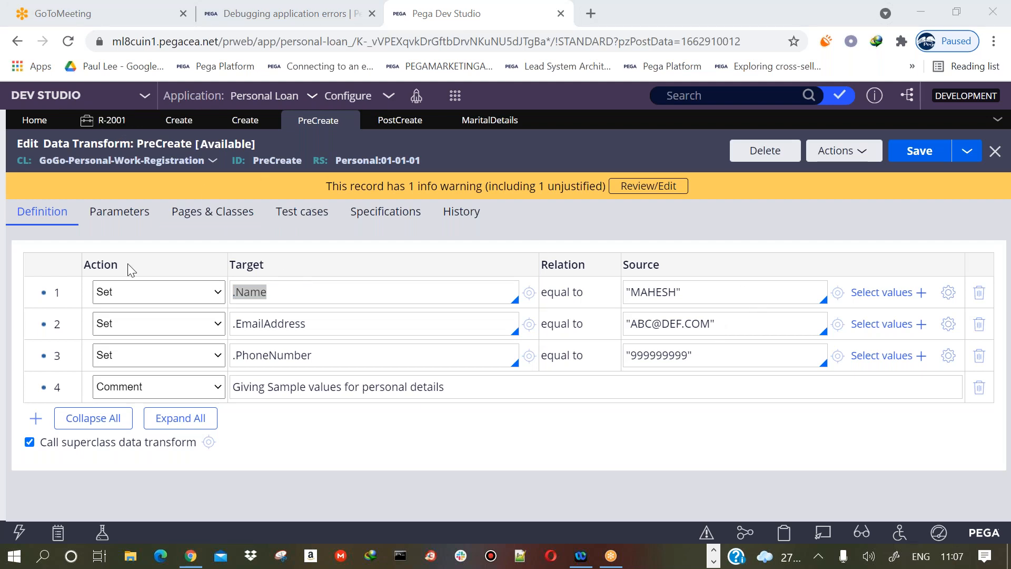
{"action": "left_click", "coordinate": [136, 291]}
{"action": "left_click", "coordinate": [136, 290]}
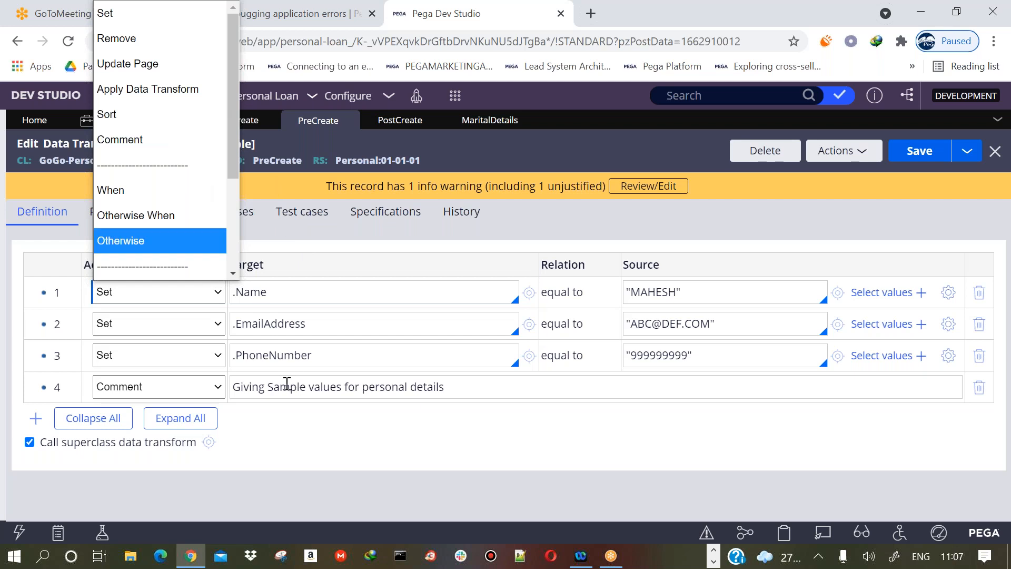
{"action": "left_click", "coordinate": [558, 391]}
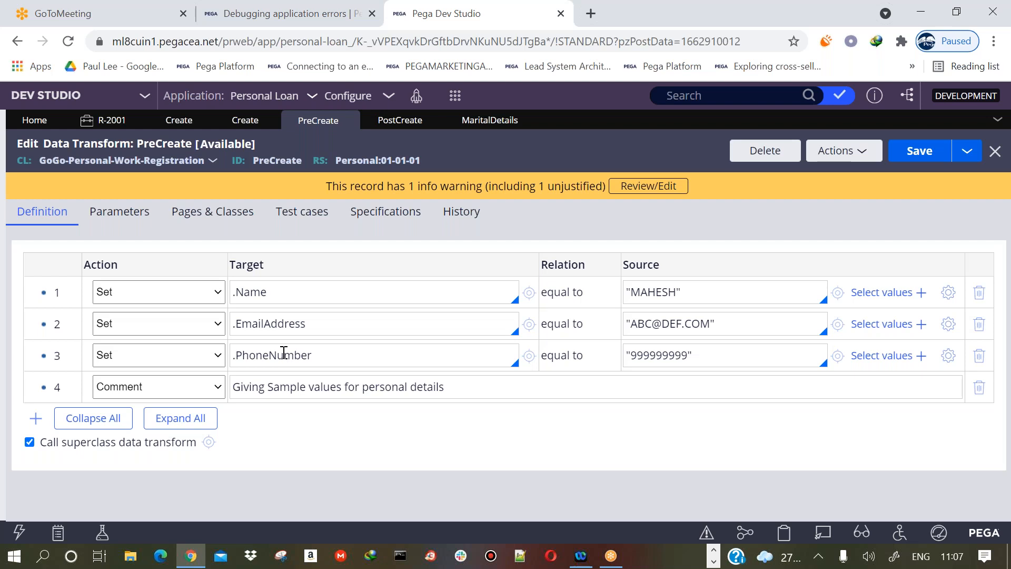
{"action": "left_click", "coordinate": [204, 393]}
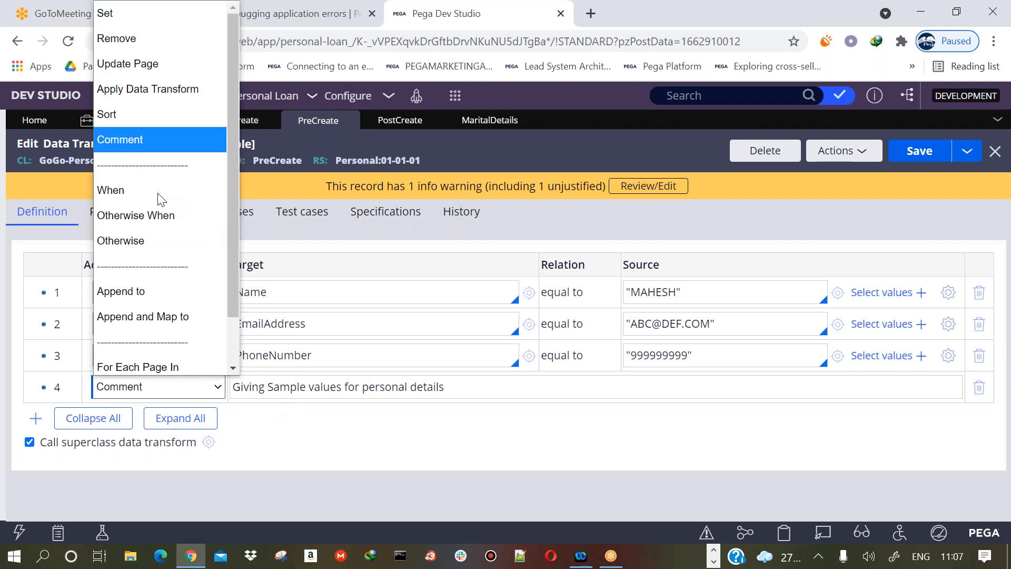
{"action": "left_click", "coordinate": [400, 127]}
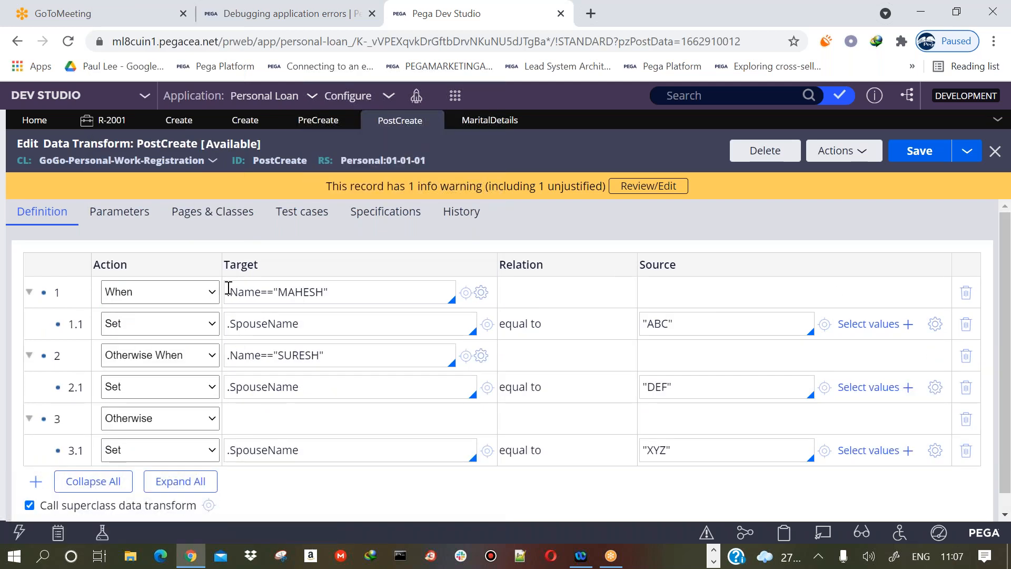
Inspect the .Name conditions and .SpouseName targets across the PostCreate and PreCreate rows
{"action": "left_click_drag", "start_coordinate": [225, 292], "coordinate": [335, 288]}
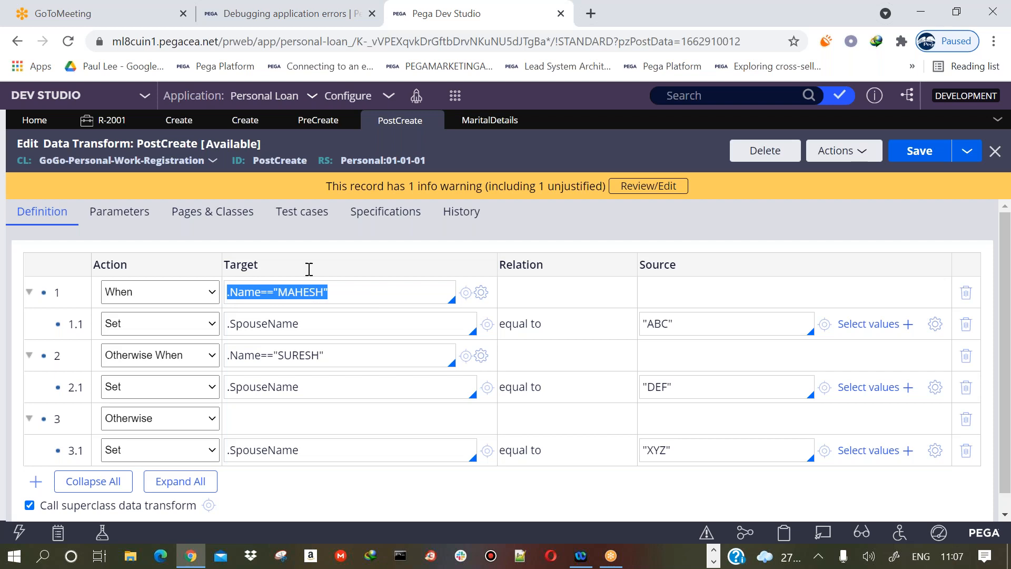
{"action": "left_click", "coordinate": [329, 120]}
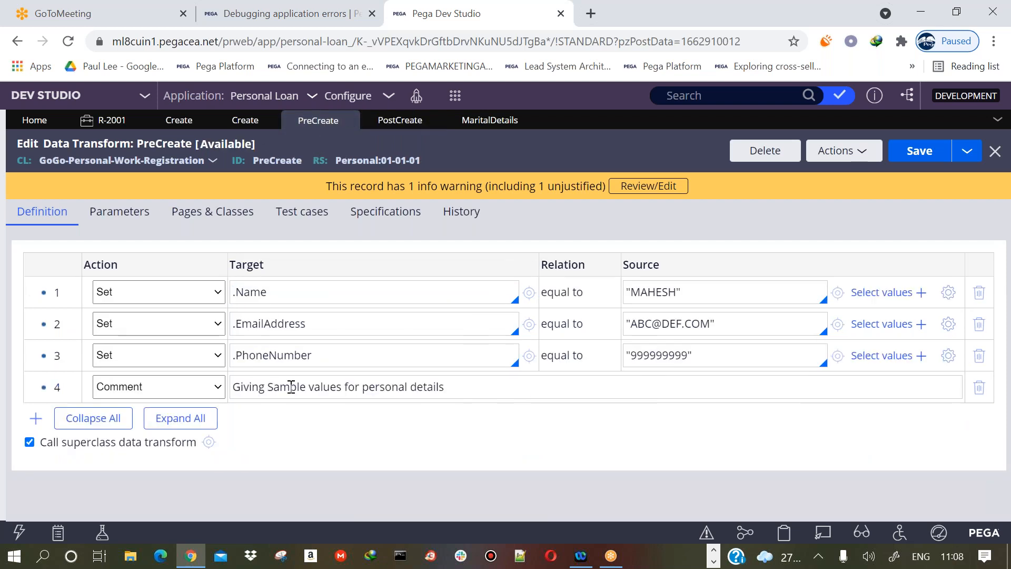
{"action": "double_click", "coordinate": [303, 287]}
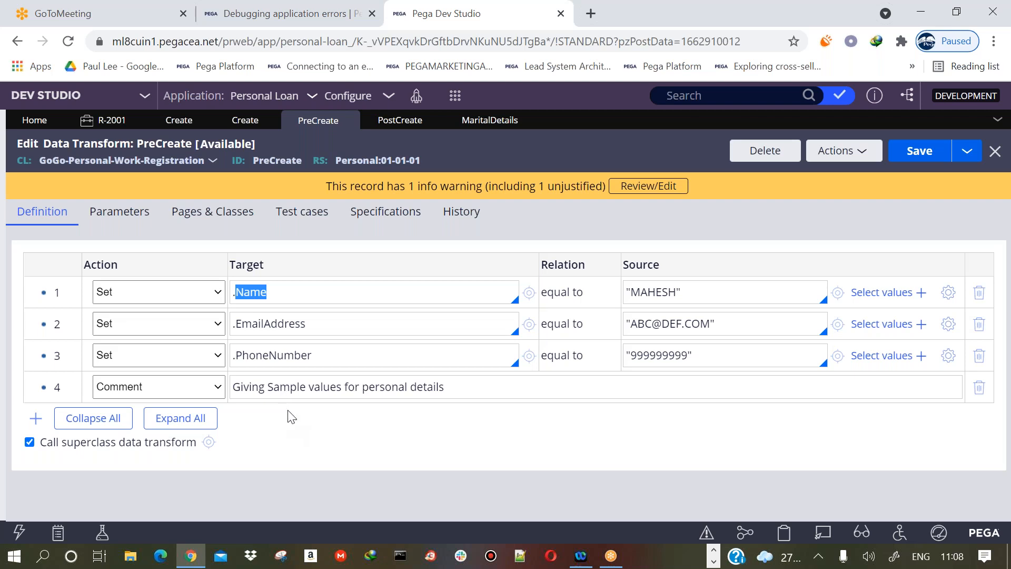
{"action": "left_click", "coordinate": [398, 128]}
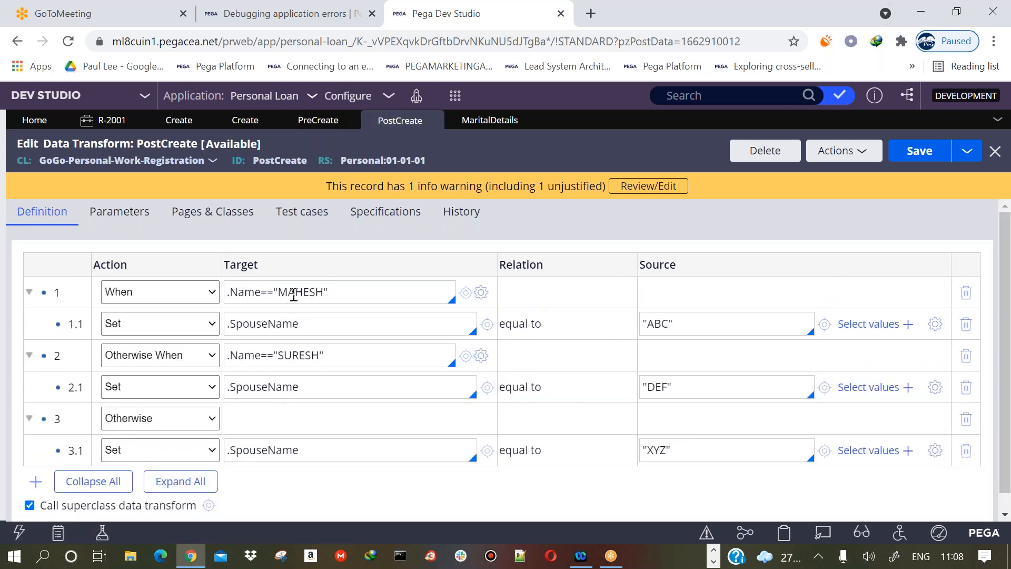
{"action": "triple_click", "coordinate": [252, 323]}
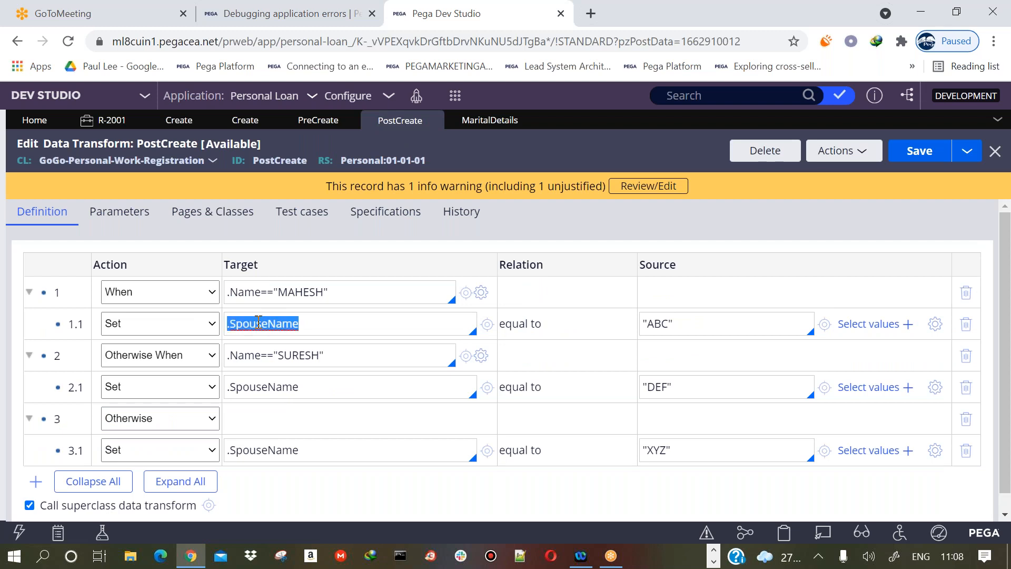
{"action": "triple_click", "coordinate": [280, 354]}
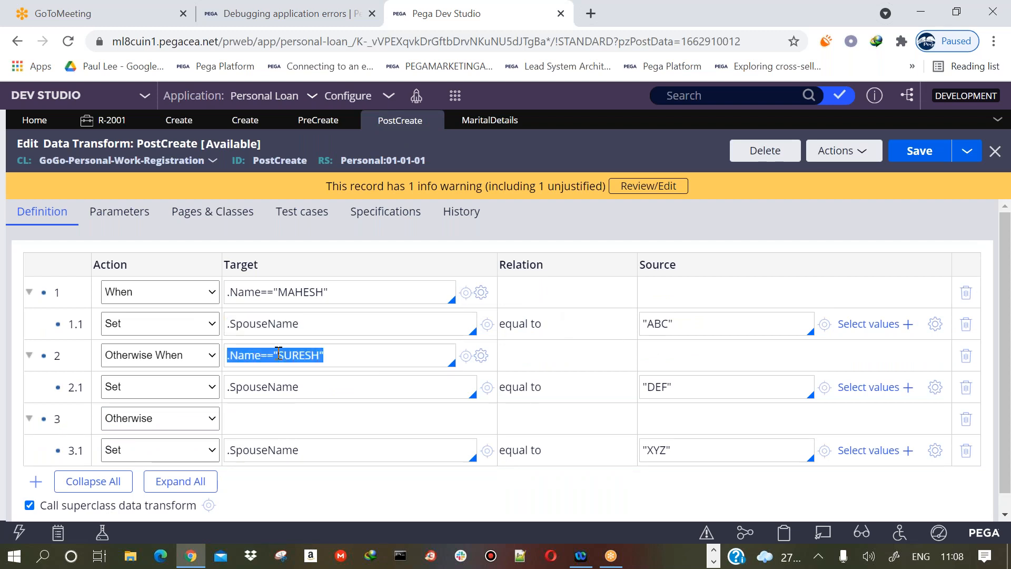
{"action": "double_click", "coordinate": [293, 386]}
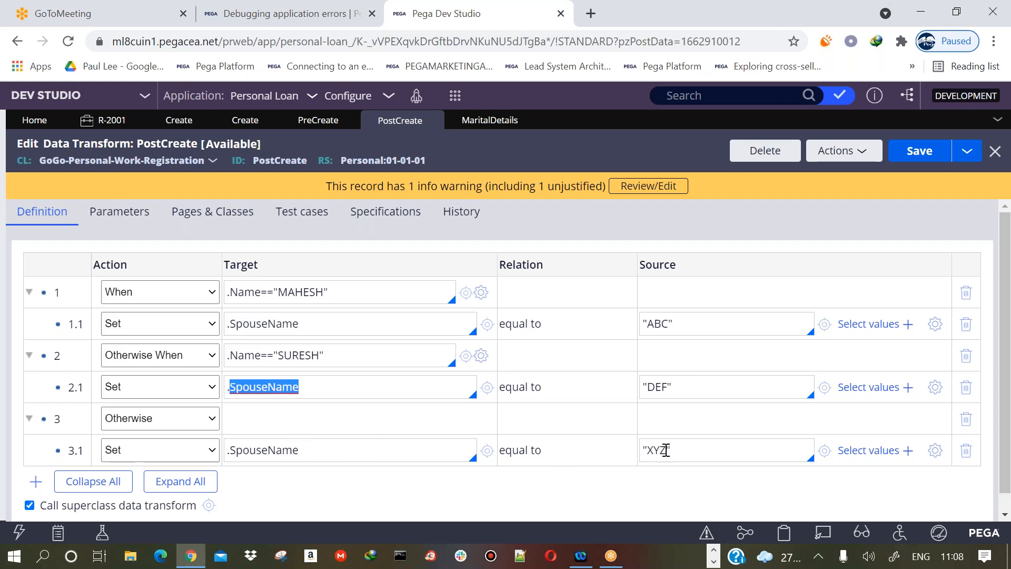
Check PostCreate row 1's action list unchanged, then return to the prefilled Registration form
{"action": "left_click", "coordinate": [172, 303]}
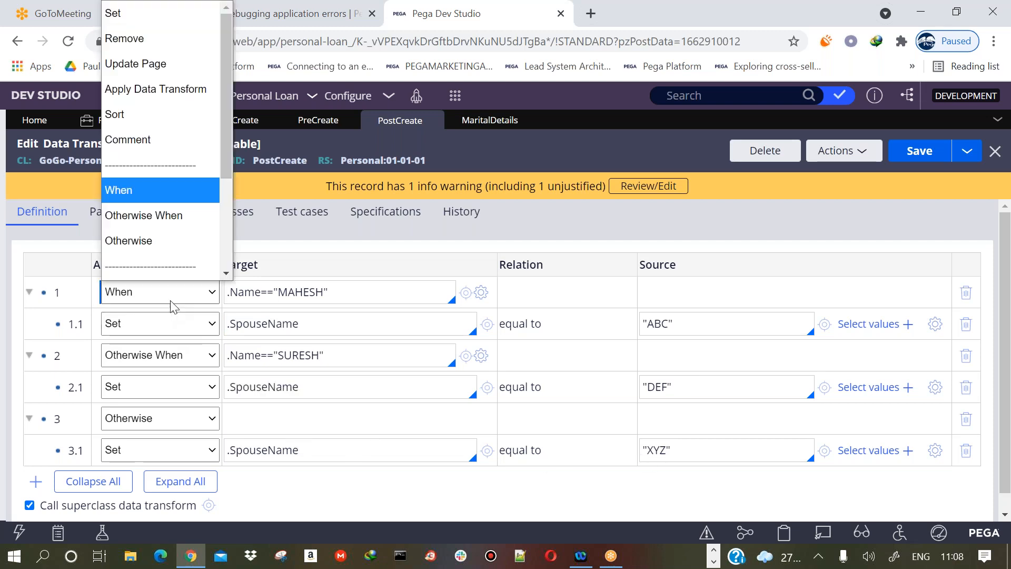
{"action": "scroll", "coordinate": [191, 241], "scroll_direction": "down", "scroll_amount": 1}
{"action": "left_click_drag", "start_coordinate": [222, 148], "coordinate": [213, 225]}
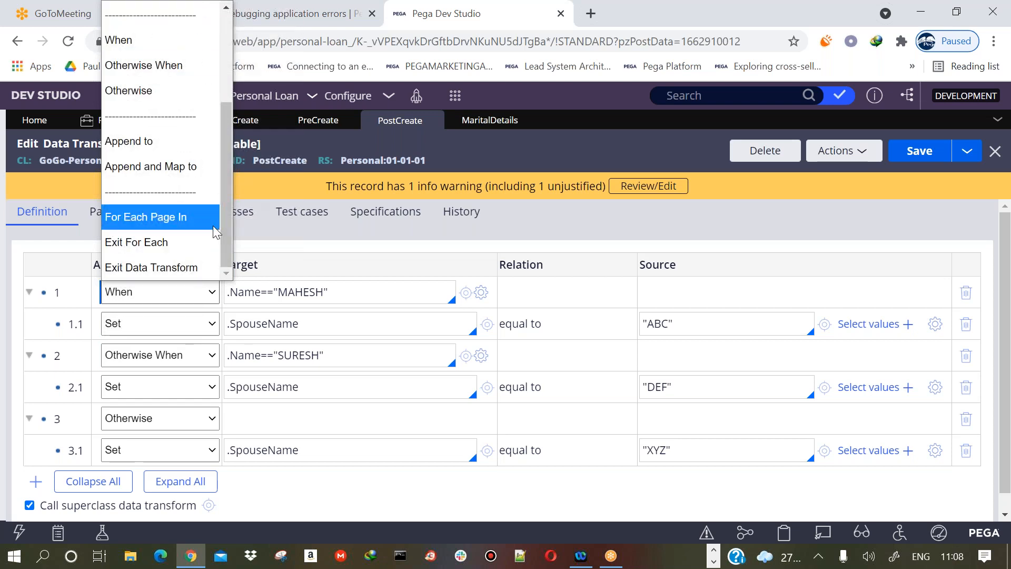
{"action": "left_click", "coordinate": [258, 227]}
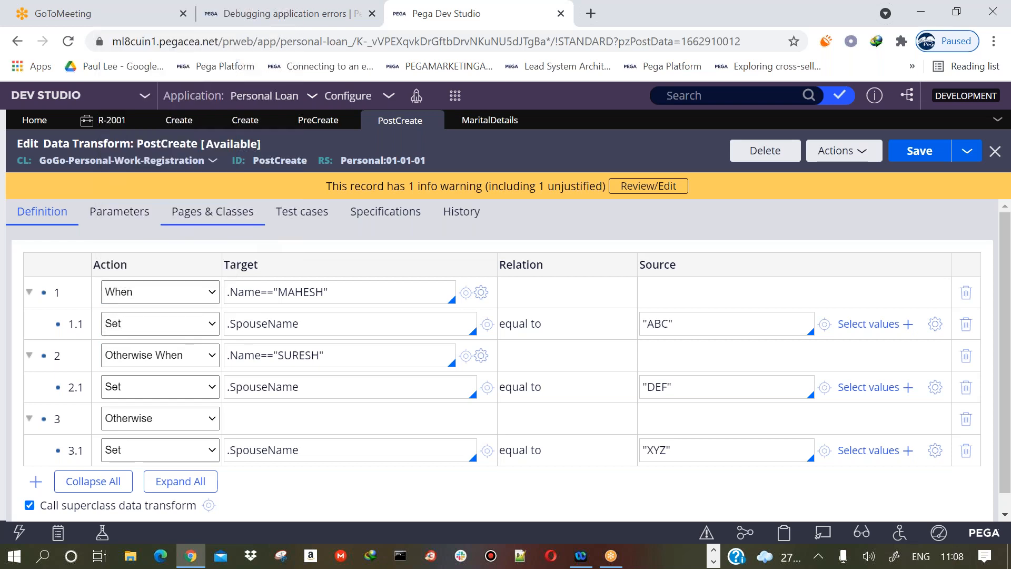
{"action": "left_click", "coordinate": [319, 126]}
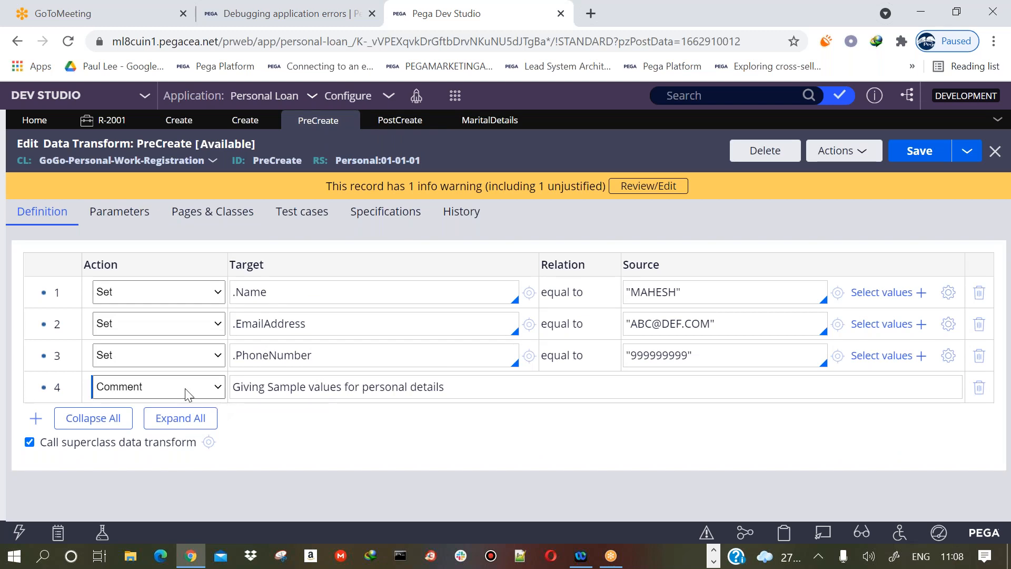
{"action": "left_click", "coordinate": [108, 127]}
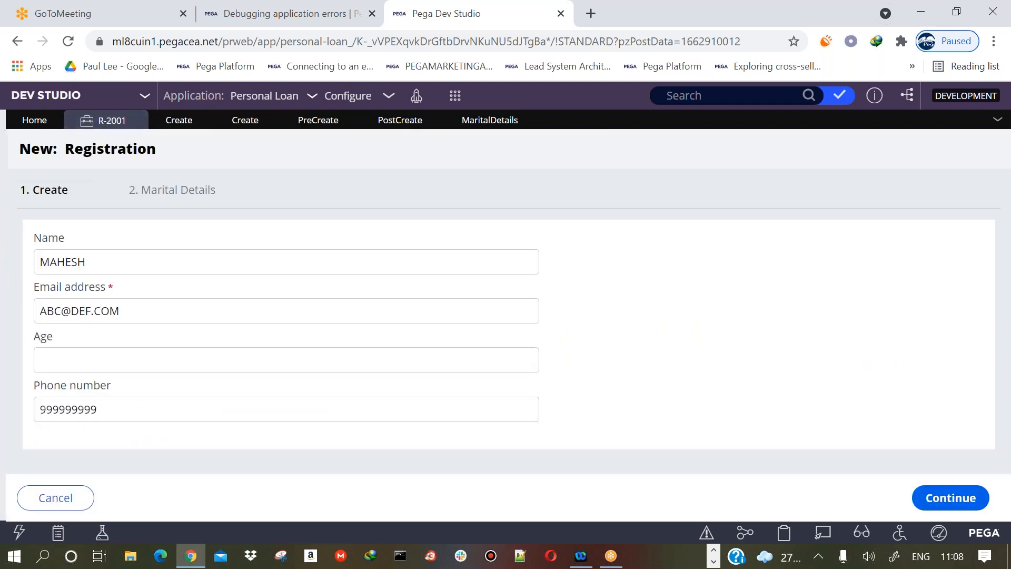
Reload and open the Create section via App explorer: Registration > User Interface > Section
{"action": "left_click", "coordinate": [69, 42]}
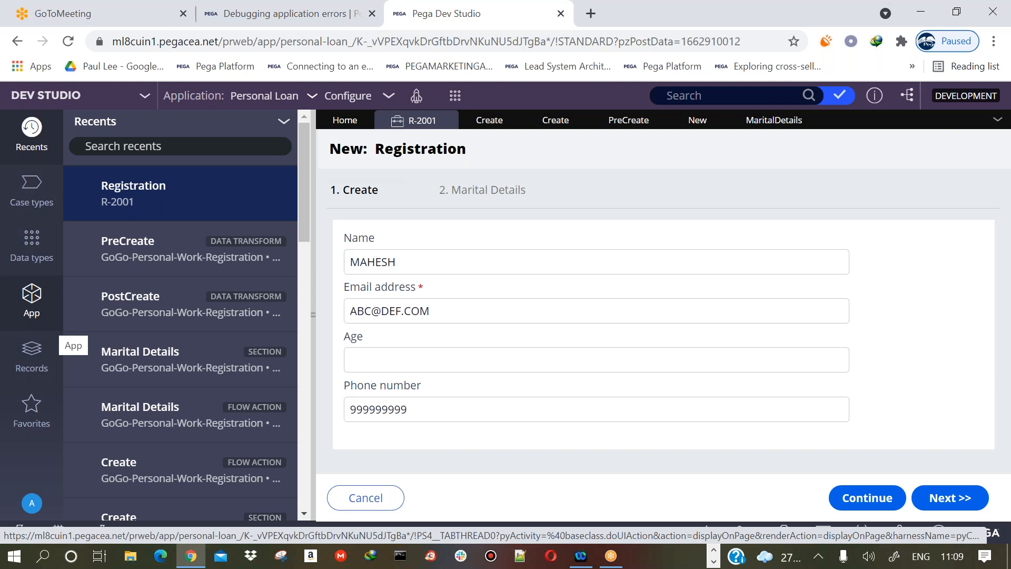
{"action": "left_click", "coordinate": [13, 363]}
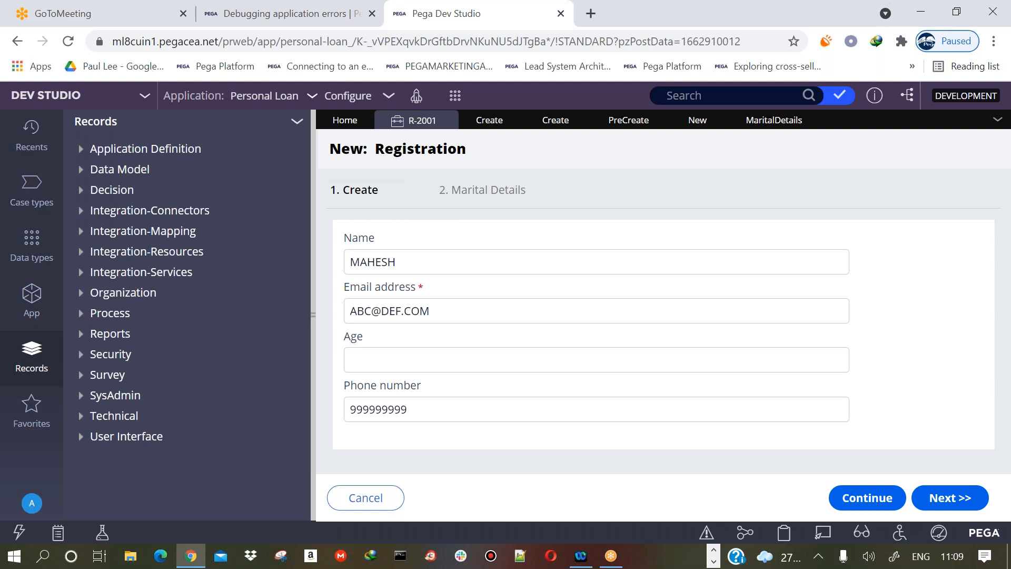
{"action": "left_click", "coordinate": [32, 300]}
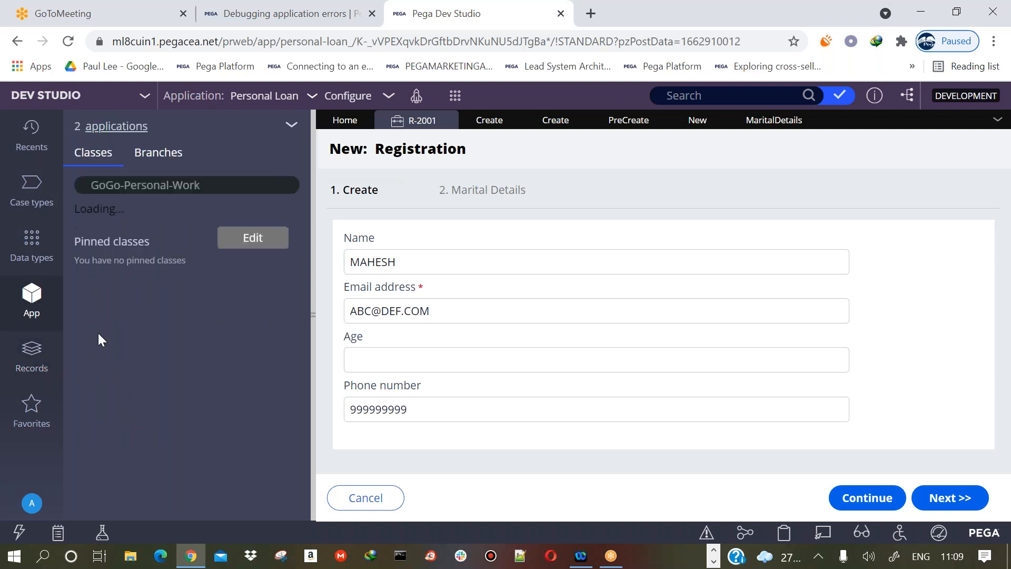
{"action": "left_click", "coordinate": [84, 254]}
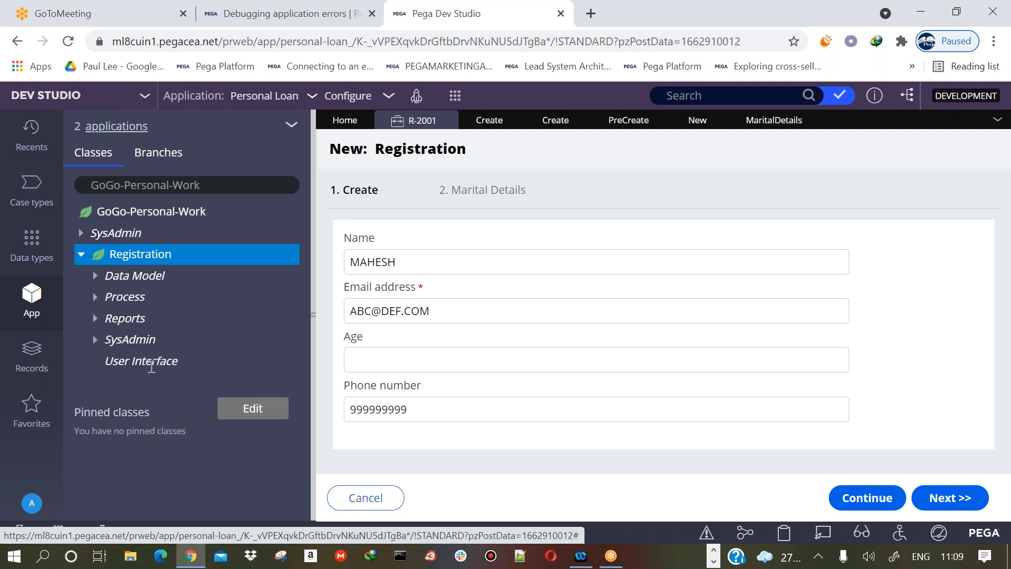
{"action": "left_click", "coordinate": [95, 362]}
{"action": "left_click", "coordinate": [132, 380]}
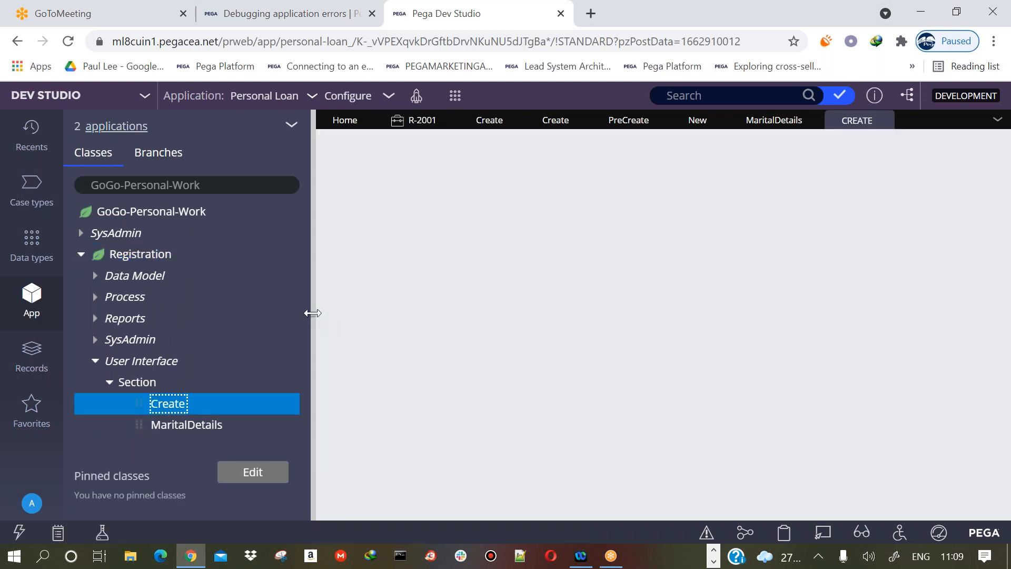
{"action": "left_click", "coordinate": [312, 314]}
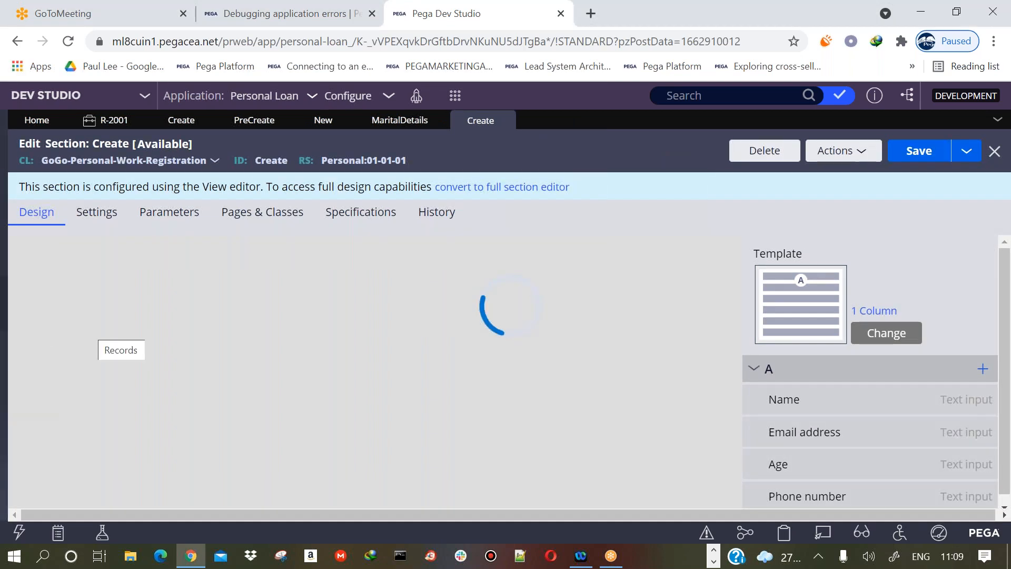
Bring the class explorer back into view and select the Registration class
{"action": "left_click", "coordinate": [3, 314]}
{"action": "right_click", "coordinate": [129, 262]}
{"action": "left_click", "coordinate": [129, 263]}
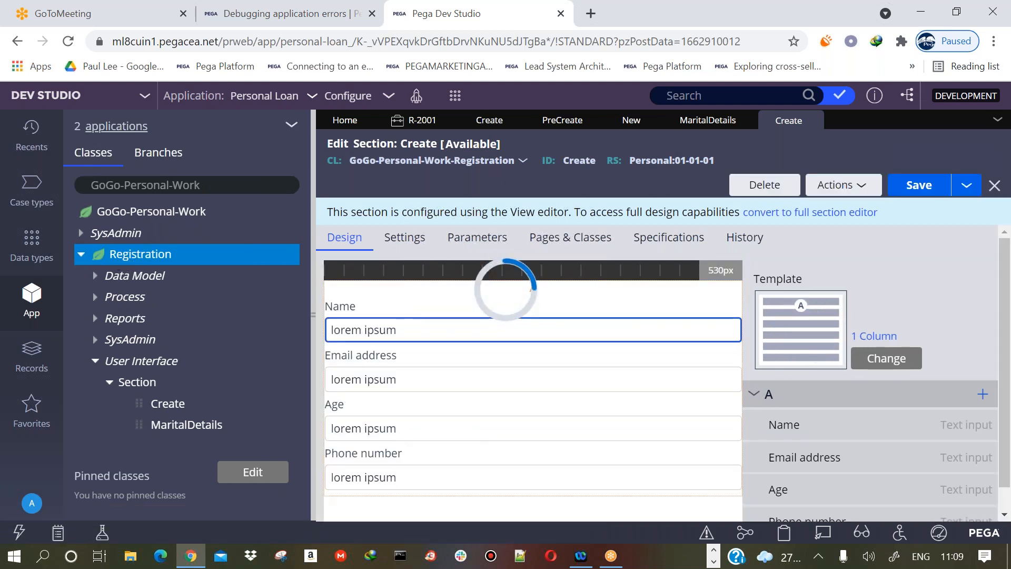
Create a new Registration property labelled Address from the Data Model menu
{"action": "right_click", "coordinate": [89, 262]}
{"action": "mouse_move", "coordinate": [135, 280]}
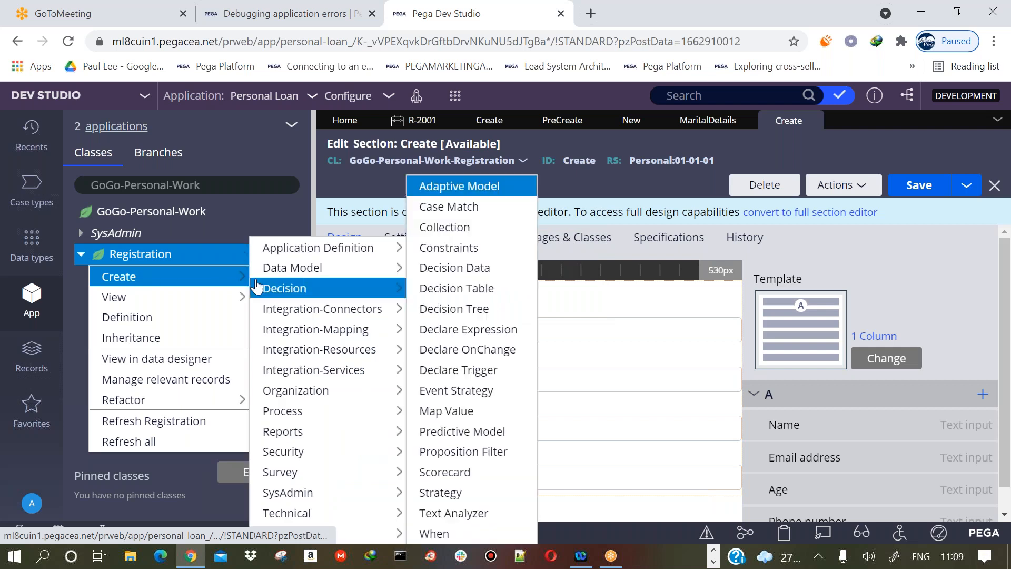
{"action": "mouse_move", "coordinate": [295, 268]}
{"action": "left_click", "coordinate": [442, 431]}
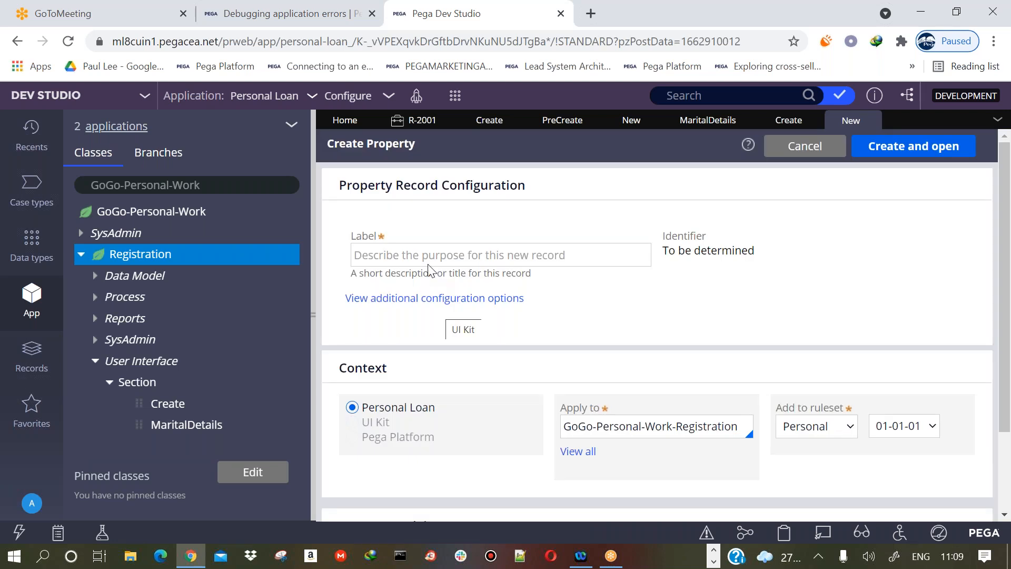
{"action": "left_click", "coordinate": [439, 255]}
{"action": "type", "text": "Address"}
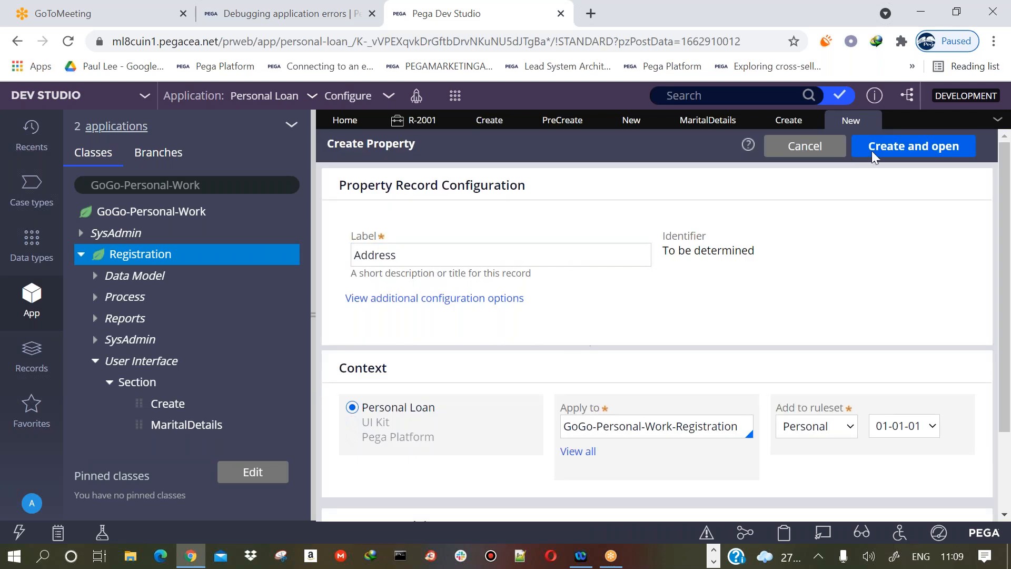
{"action": "left_click", "coordinate": [904, 150]}
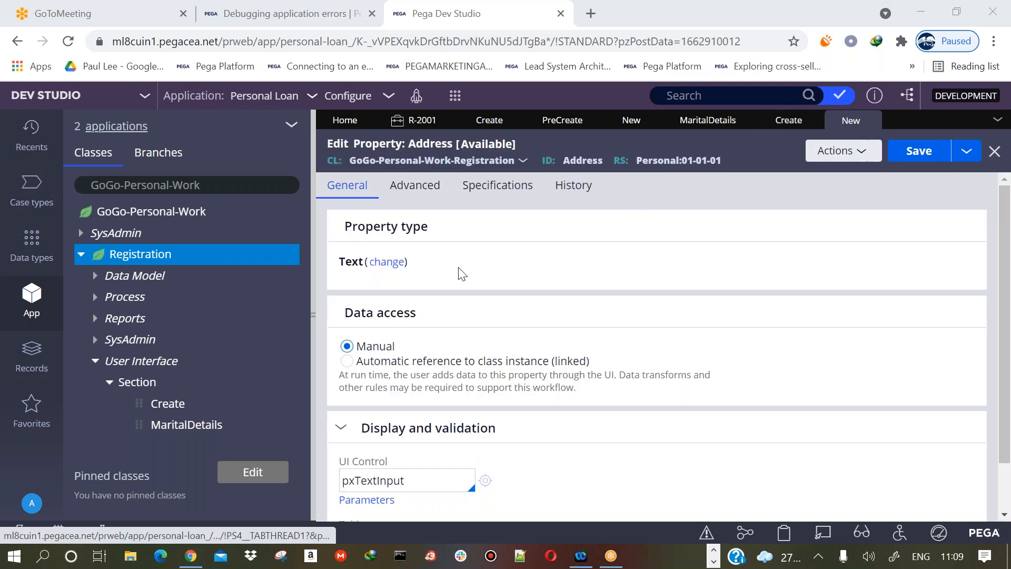
Make Address a Page List of GoGo-Data-Address and open that class's definition
{"action": "left_click", "coordinate": [387, 268]}
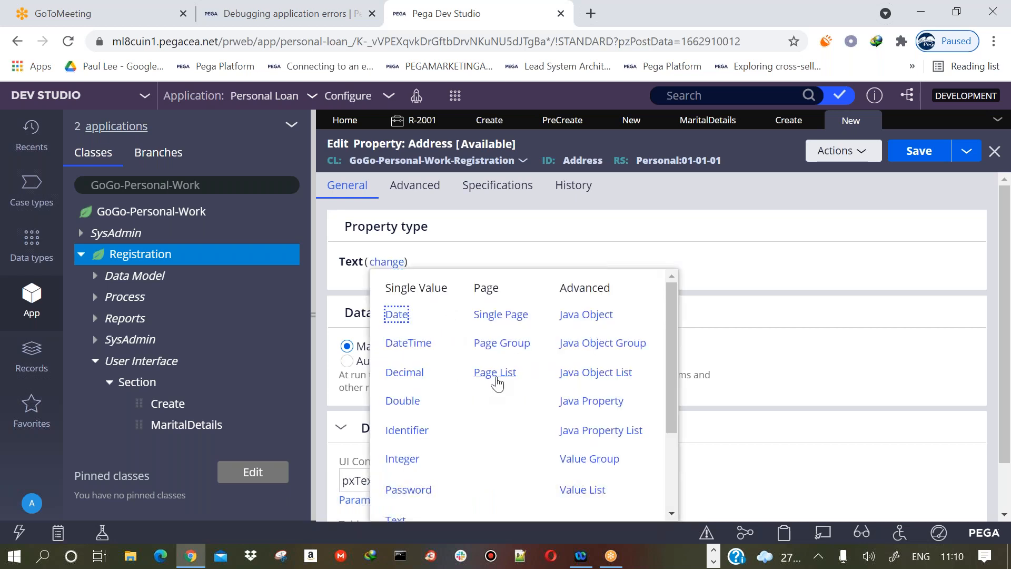
{"action": "left_click", "coordinate": [494, 373]}
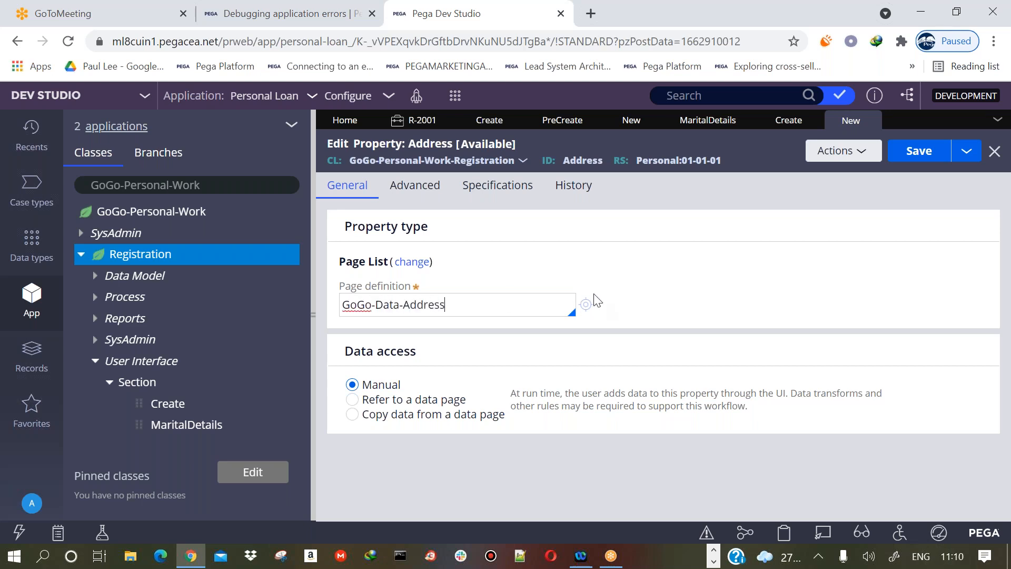
{"action": "left_click", "coordinate": [584, 307]}
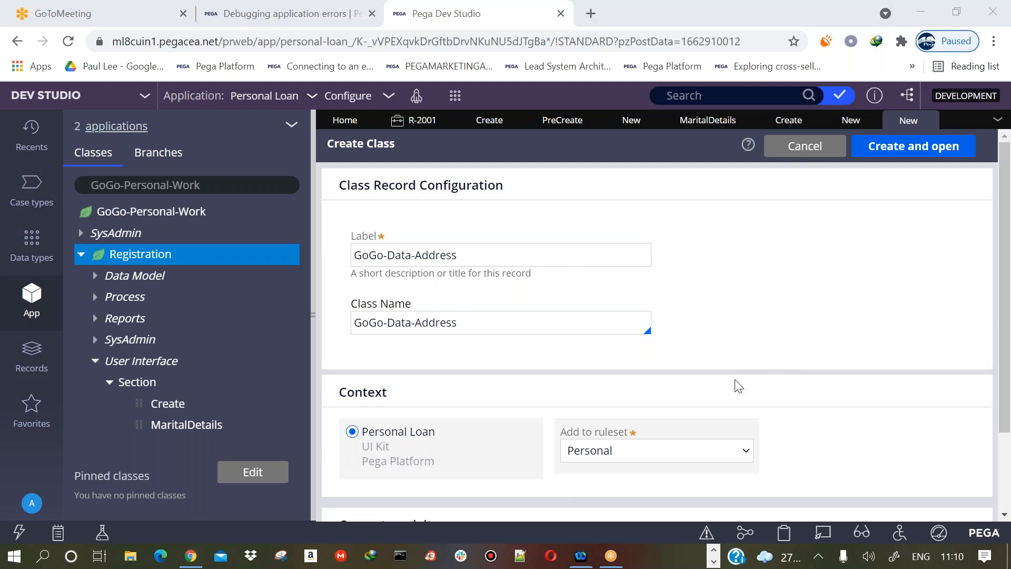
Create GoGo-Data-Address as a Concrete class, version 01-01-01, with no class group
{"action": "left_click", "coordinate": [898, 148]}
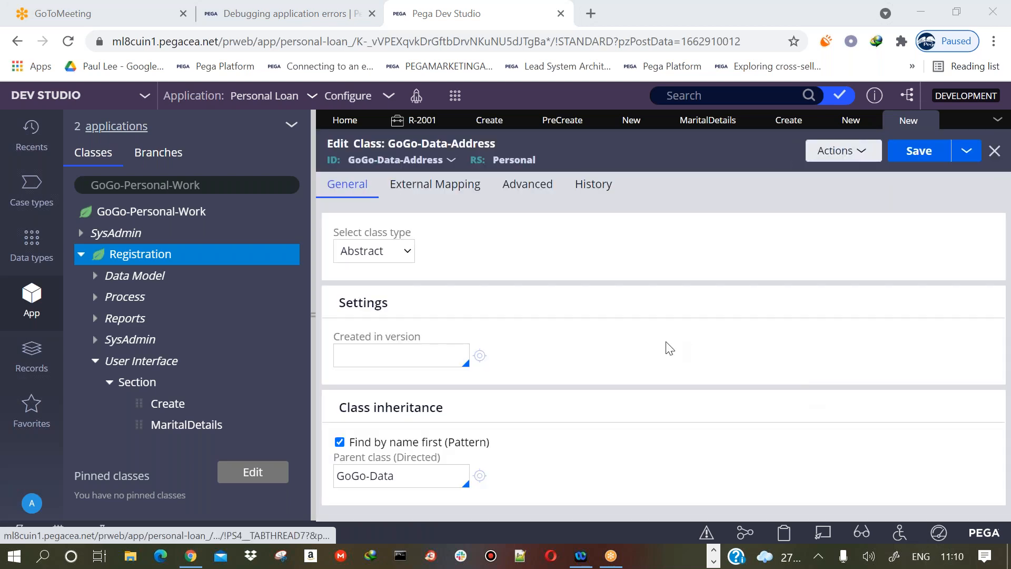
{"action": "left_click", "coordinate": [393, 255]}
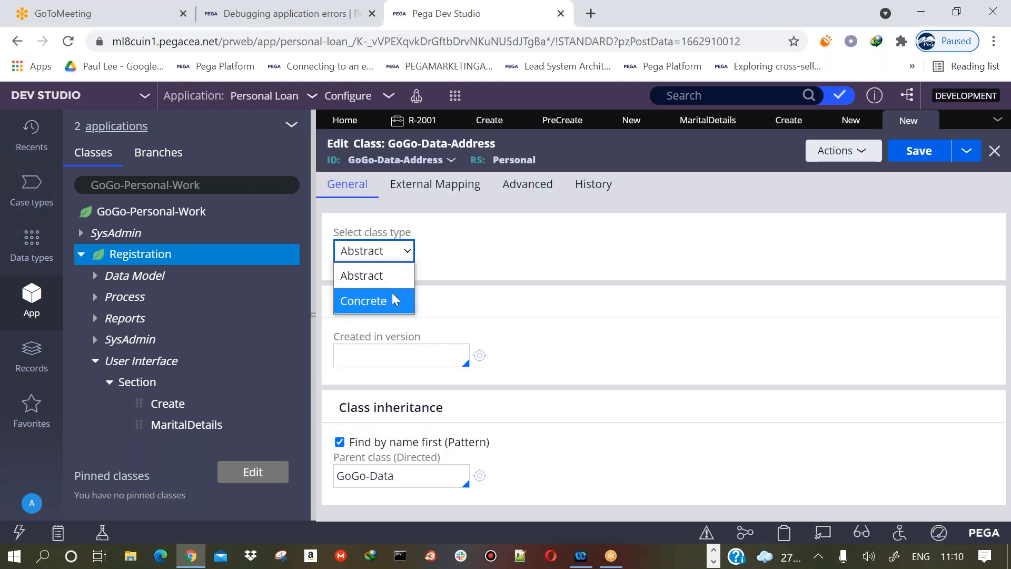
{"action": "left_click", "coordinate": [392, 300]}
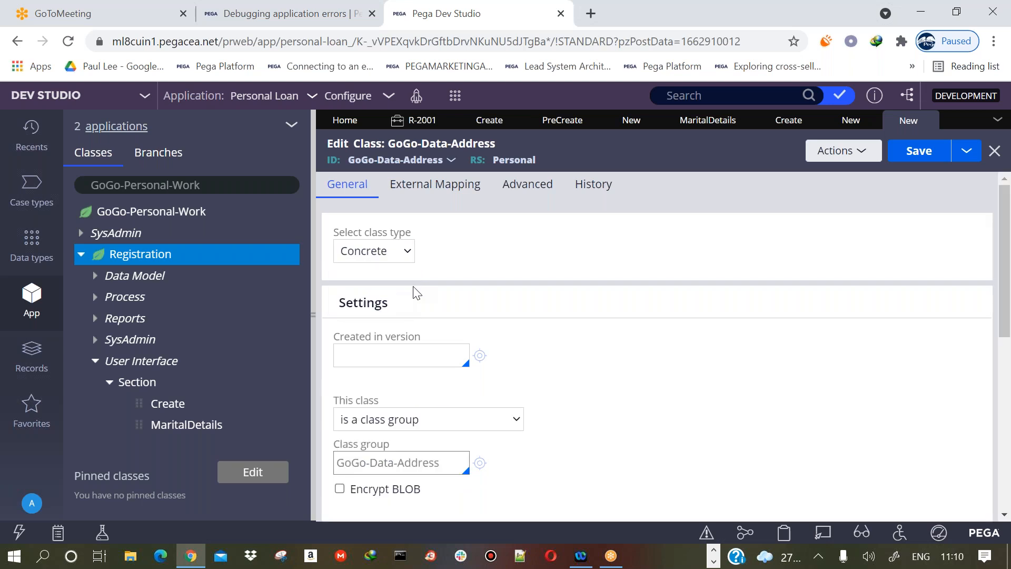
{"action": "left_click", "coordinate": [385, 349]}
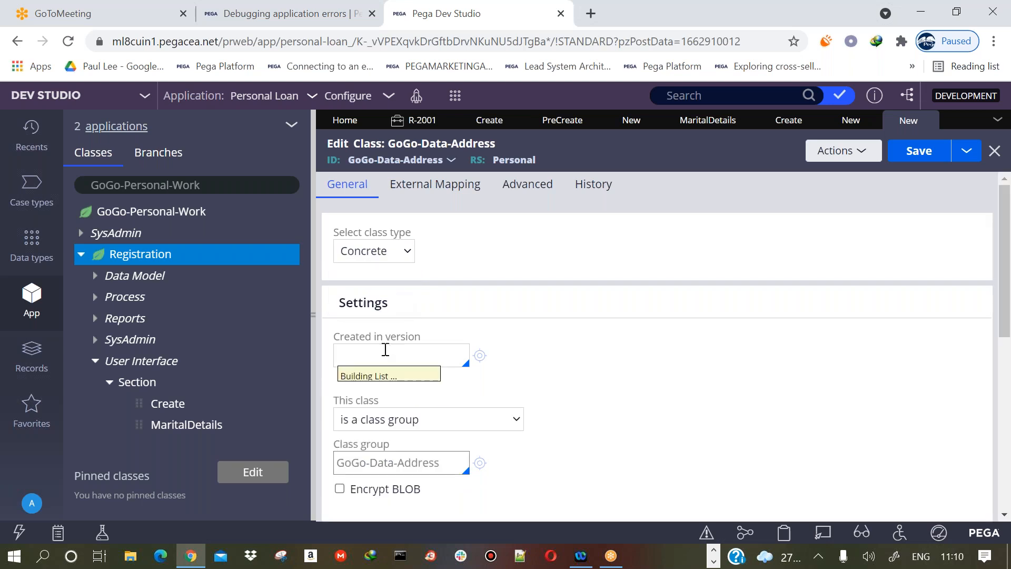
{"action": "left_click", "coordinate": [369, 374]}
{"action": "left_click", "coordinate": [376, 420]}
{"action": "left_click", "coordinate": [378, 470]}
{"action": "left_click", "coordinate": [504, 386]}
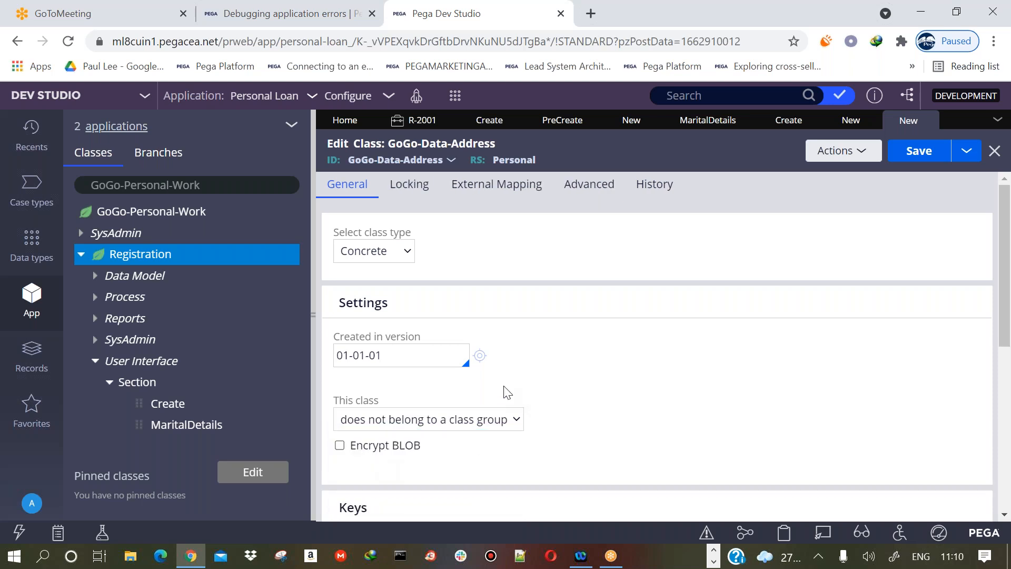
{"action": "scroll", "coordinate": [789, 158], "scroll_direction": "down", "scroll_amount": 8}
{"action": "scroll", "coordinate": [638, 151], "scroll_direction": "up", "scroll_amount": 7}
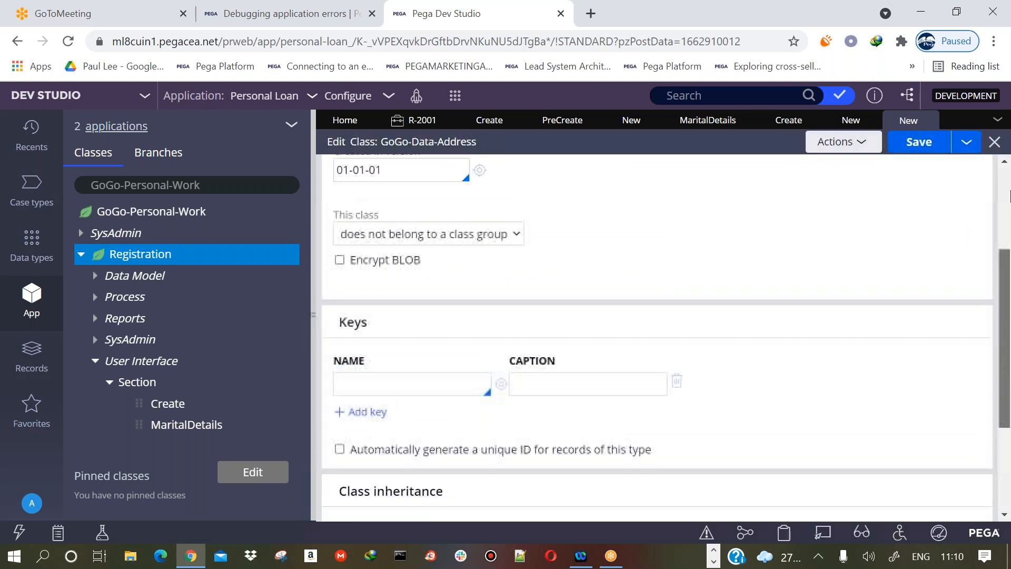
Set the class's Description and Usage to 'Address class', save it, and close it
{"action": "left_click", "coordinate": [655, 183]}
{"action": "left_click", "coordinate": [511, 291]}
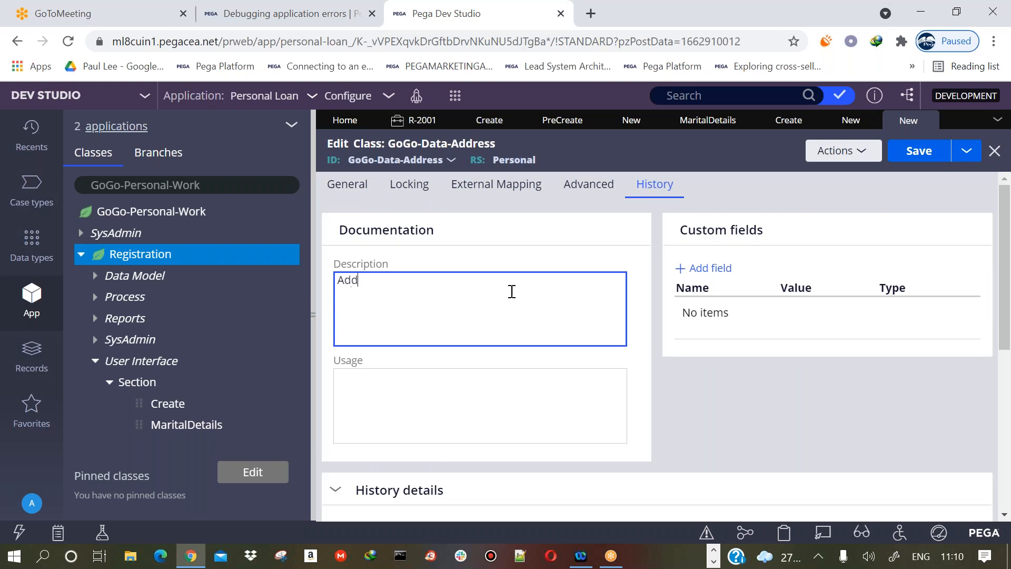
{"action": "key", "text": "ctrl+a"}
{"action": "key", "text": "ctrl+c"}
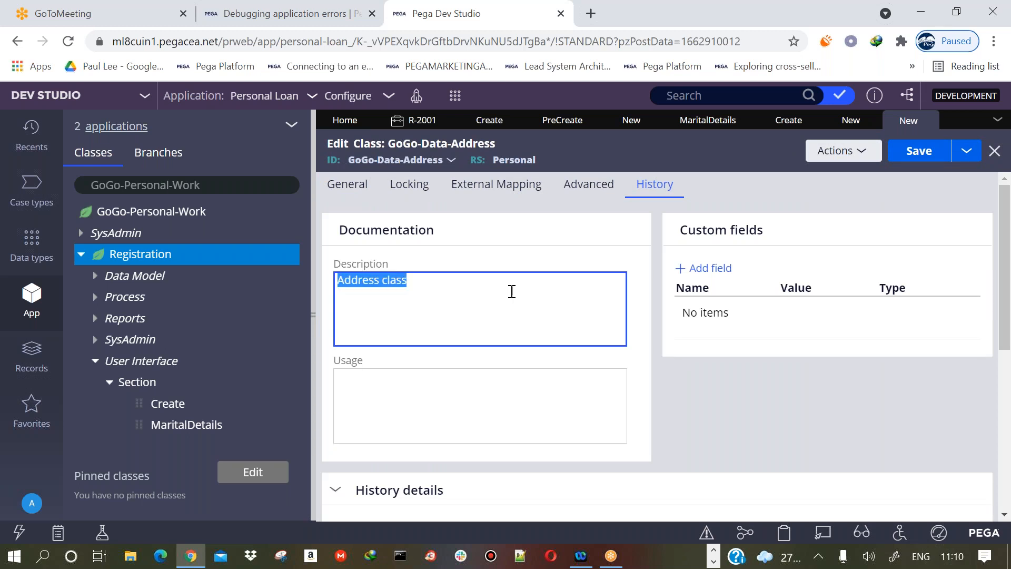
{"action": "left_click", "coordinate": [491, 382]}
{"action": "key", "text": "ctrl+v"}
{"action": "left_click", "coordinate": [347, 184]}
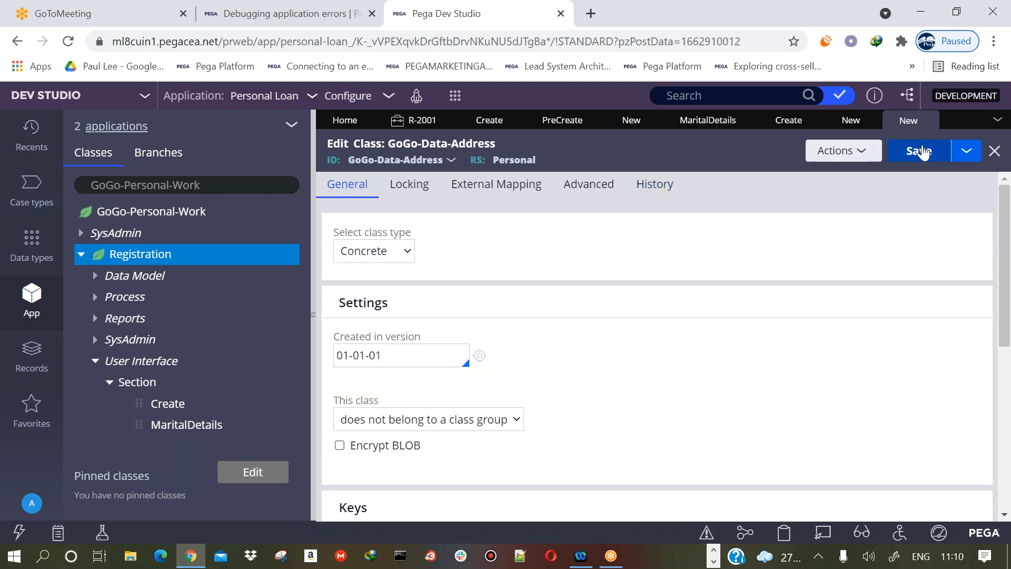
{"action": "left_click", "coordinate": [920, 152]}
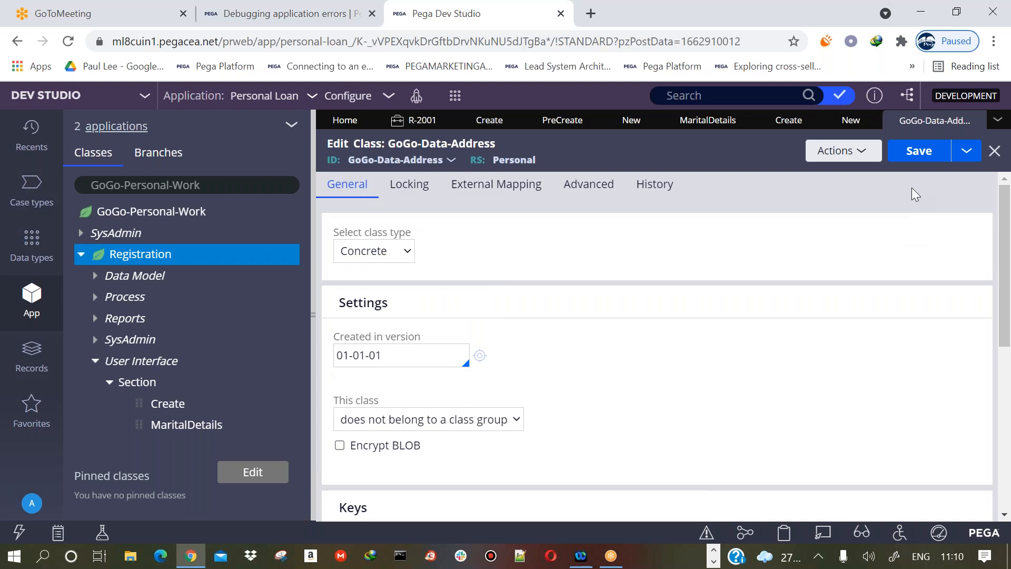
{"action": "left_click", "coordinate": [979, 123]}
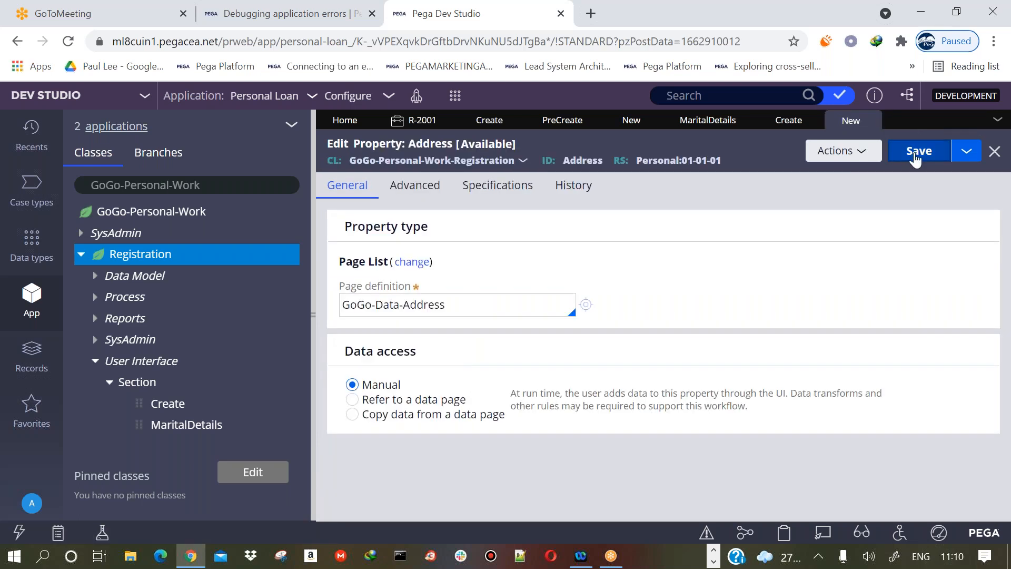
Save the Address property, then draft a StreetName property in Registration and discard it
{"action": "left_click", "coordinate": [917, 156]}
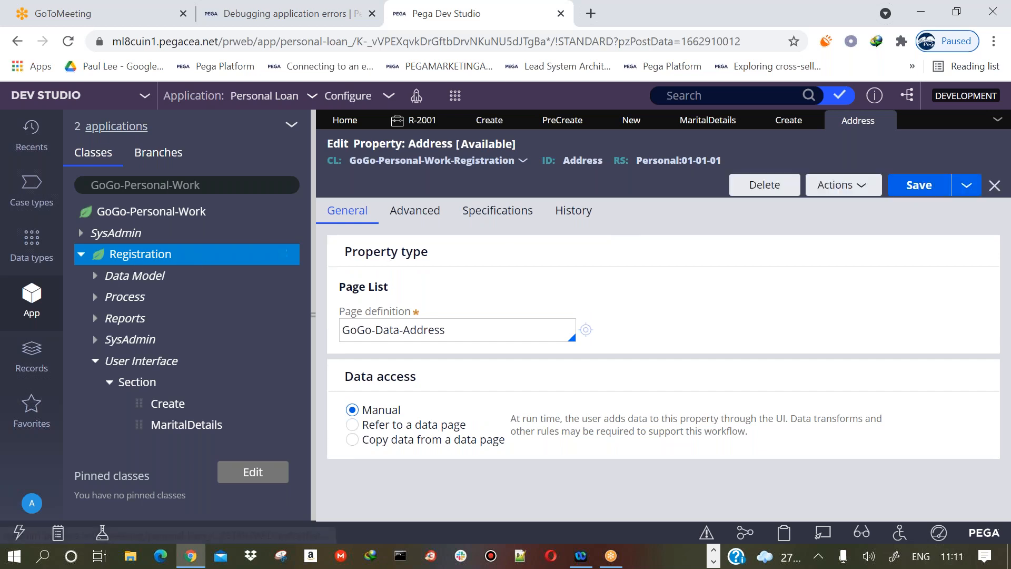
{"action": "right_click", "coordinate": [141, 260]}
{"action": "mouse_move", "coordinate": [149, 277]}
{"action": "mouse_move", "coordinate": [307, 279]}
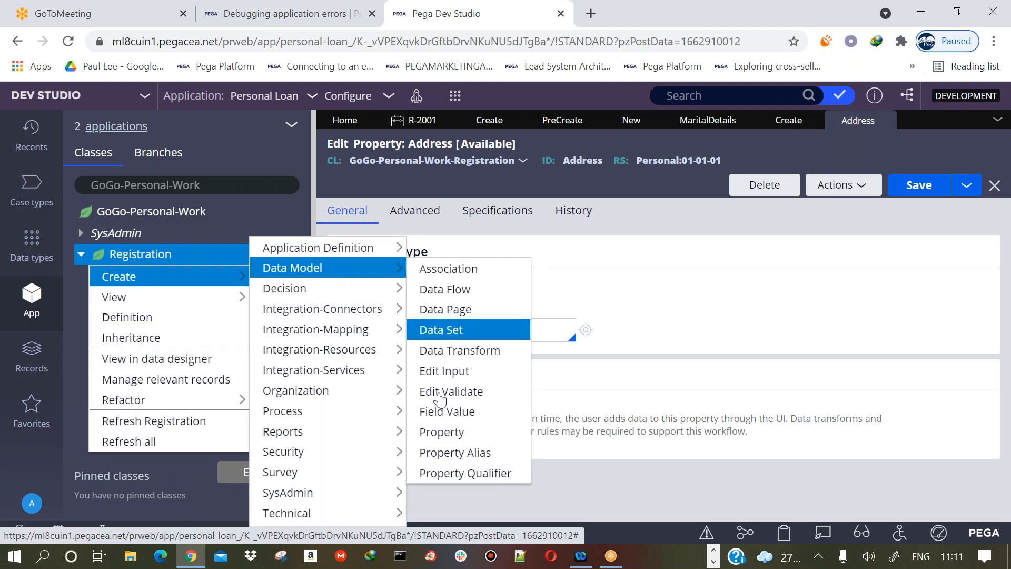
{"action": "left_click", "coordinate": [477, 432]}
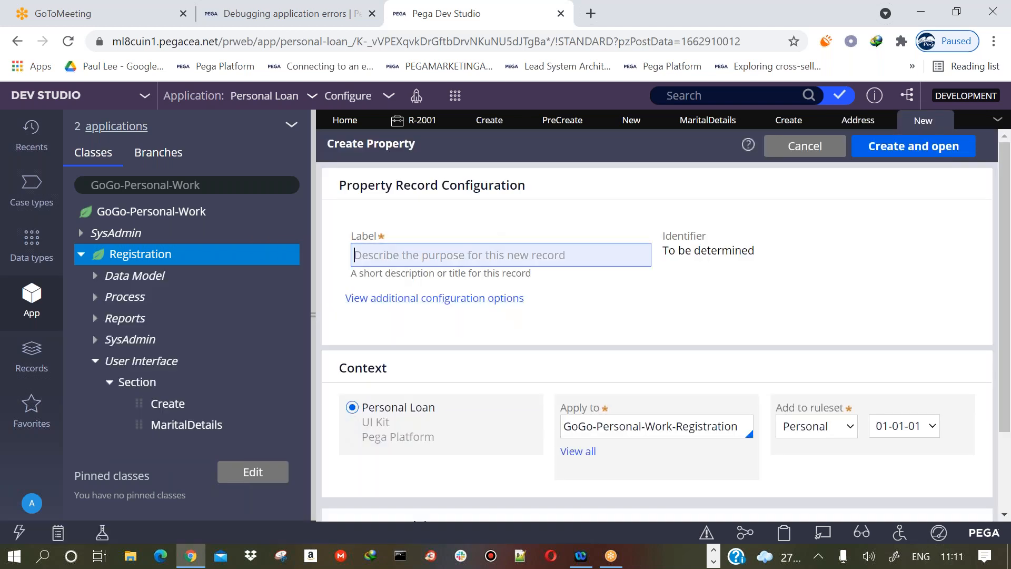
{"action": "type", "text": "StreetName"}
{"action": "left_click", "coordinate": [788, 219]}
{"action": "left_click", "coordinate": [902, 150]}
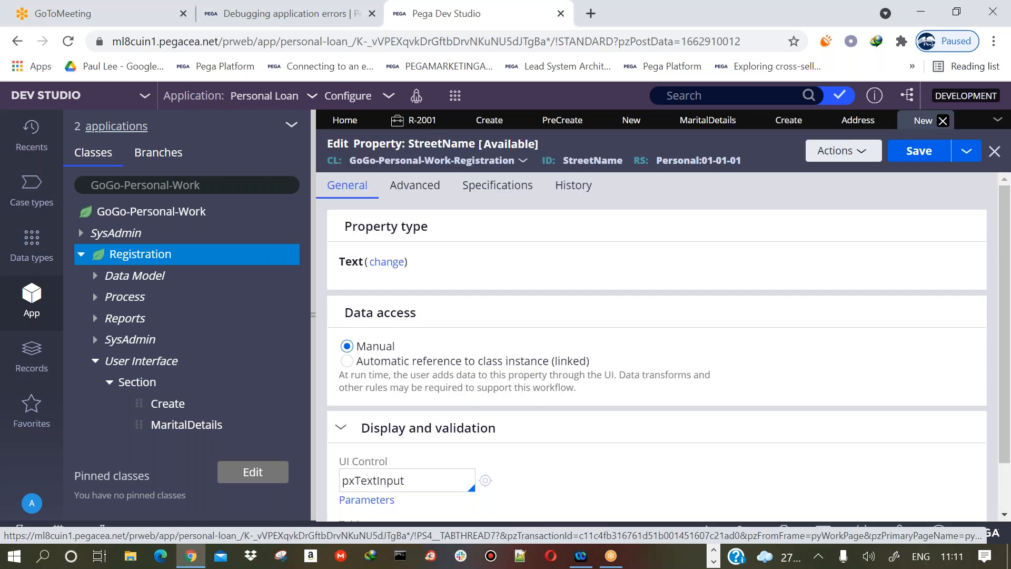
{"action": "left_click", "coordinate": [943, 121]}
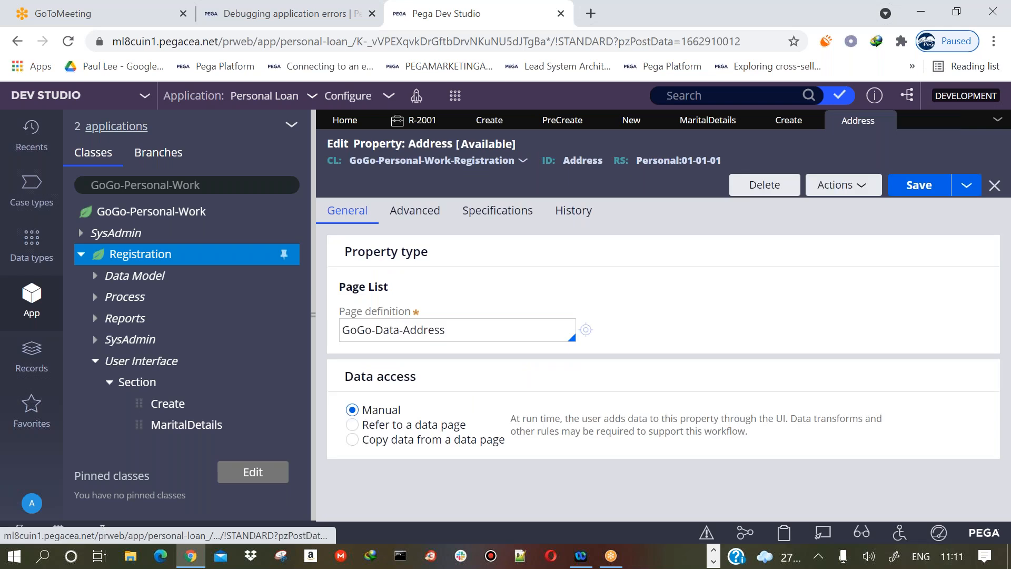
Create the StreetName property again, this time applied to GoGo-Data-Address
{"action": "right_click", "coordinate": [158, 256]}
{"action": "mouse_move", "coordinate": [158, 278]}
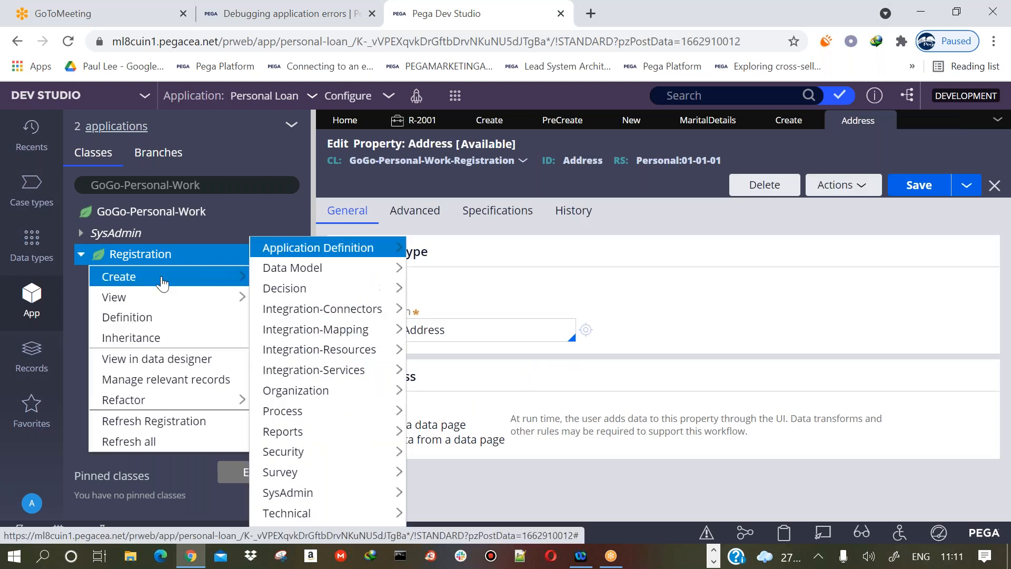
{"action": "mouse_move", "coordinate": [298, 280]}
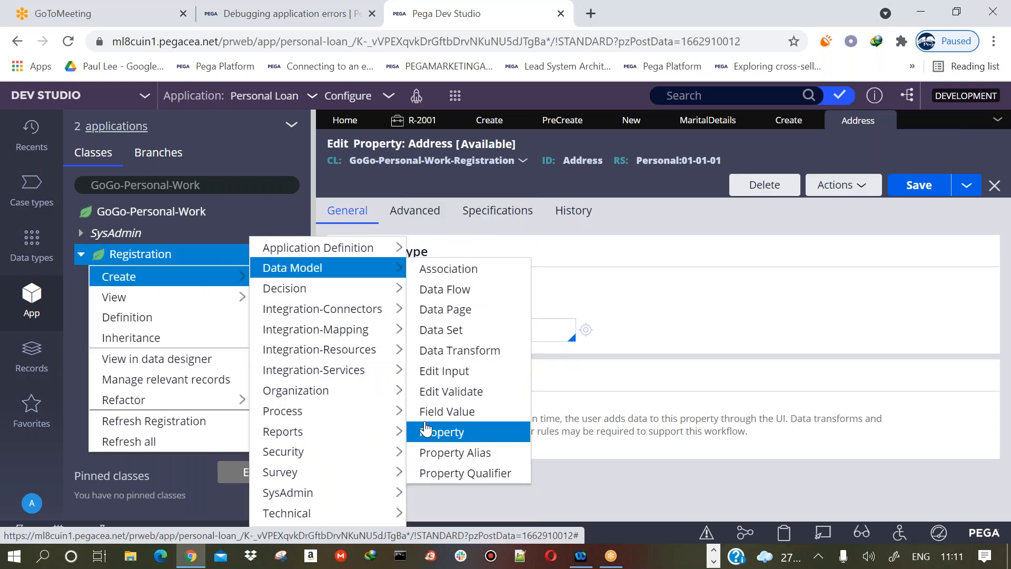
{"action": "left_click", "coordinate": [437, 429]}
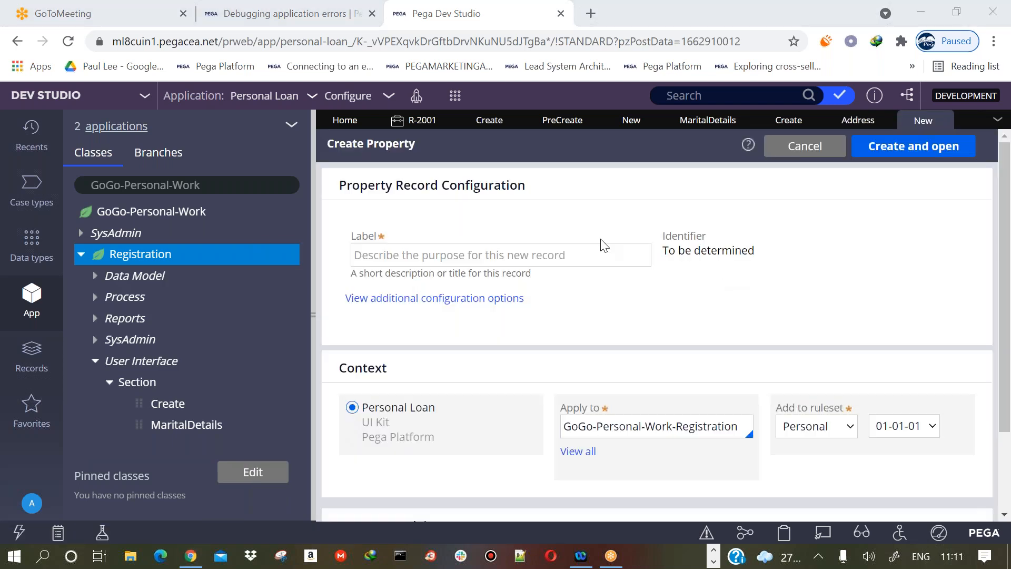
{"action": "left_click", "coordinate": [593, 255]}
{"action": "type", "text": "StreetName"}
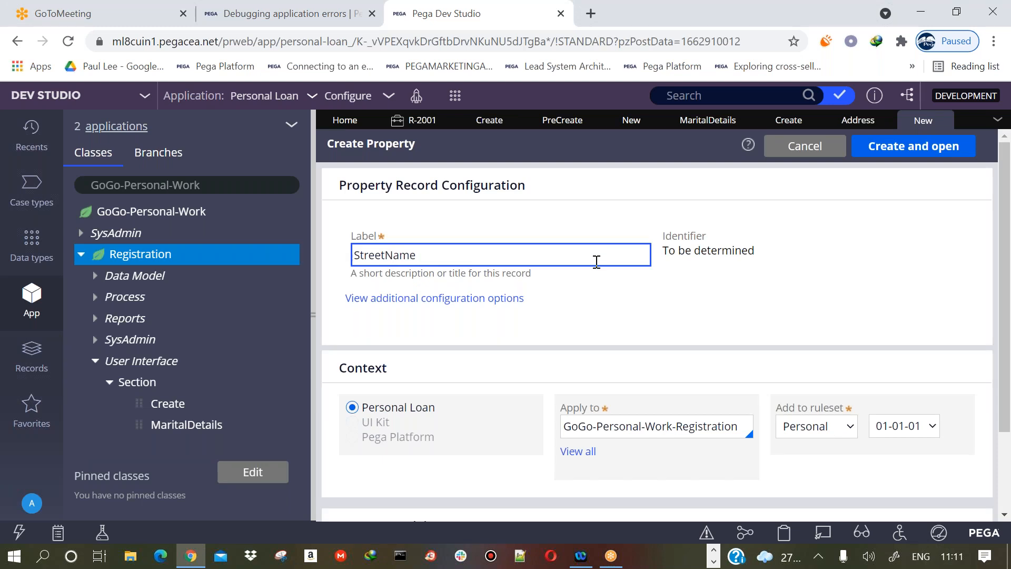
{"action": "key", "text": "Tab"}
{"action": "type", "text": "Go-"}
{"action": "key", "text": "BackSpace"}
{"action": "type", "text": "Go-"}
{"action": "left_click", "coordinate": [456, 468]}
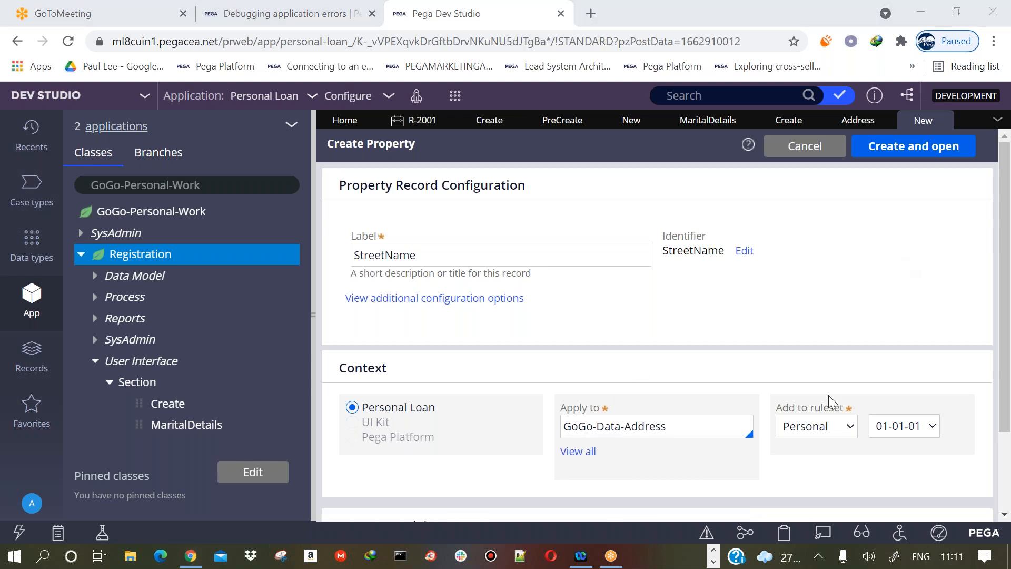
{"action": "left_click", "coordinate": [931, 150]}
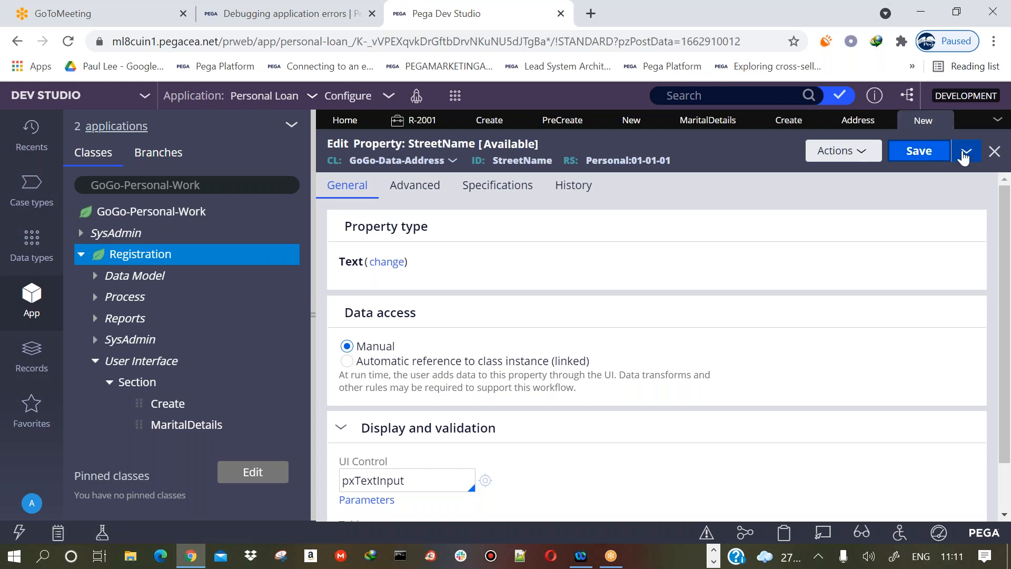
Save StreetName and start a Save As copy of it
{"action": "key", "text": "ctrl+s"}
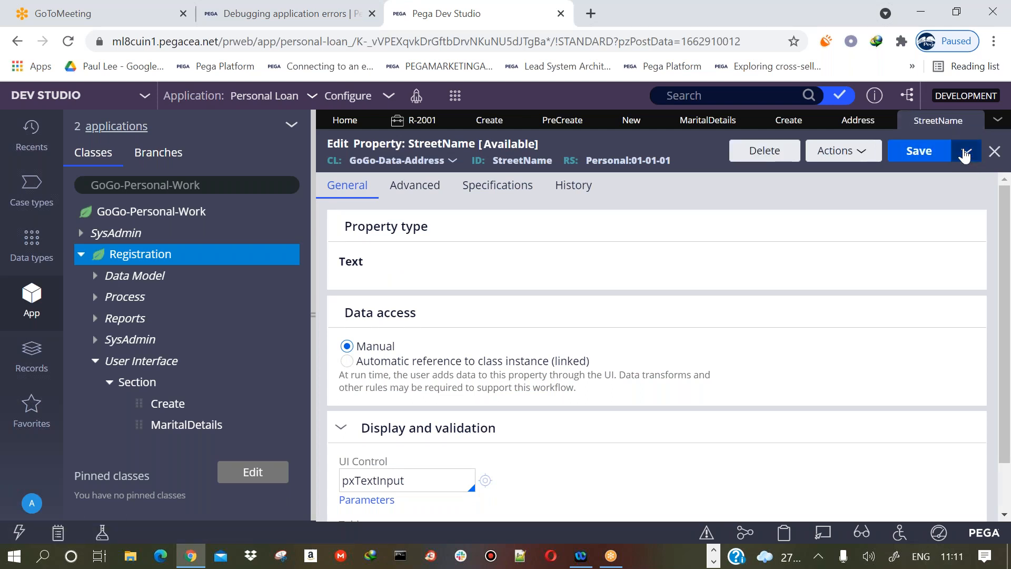
{"action": "left_click", "coordinate": [965, 153]}
{"action": "left_click", "coordinate": [920, 174]}
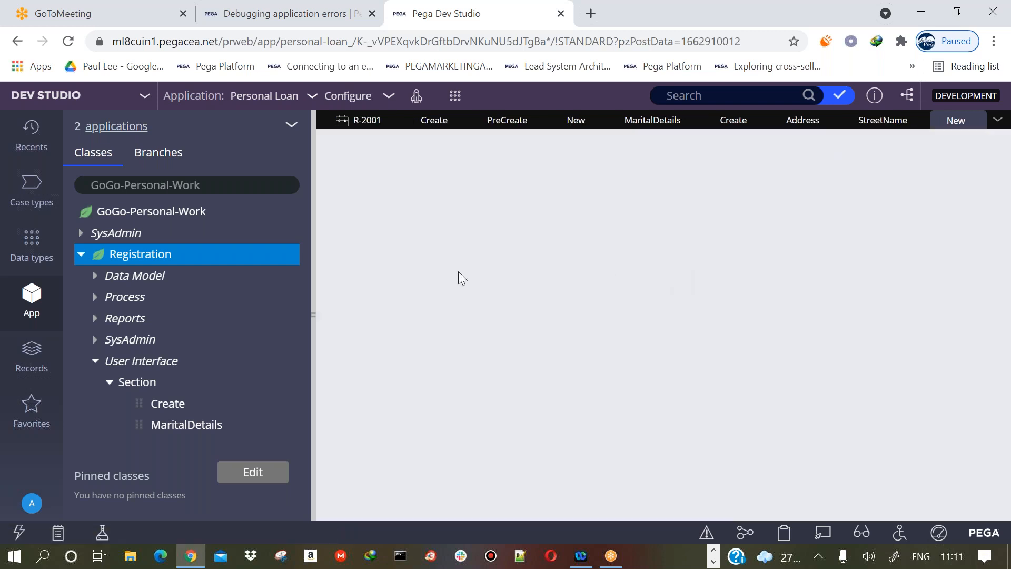
Save the copy as a new Pincode property in GoGo-Data-Address
{"action": "type", "text": "Pincode"}
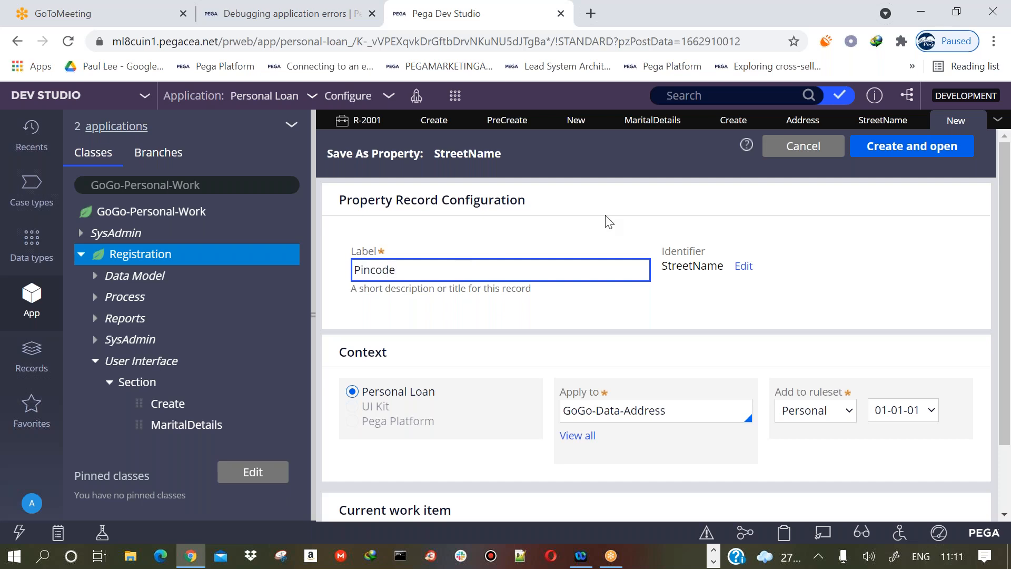
{"action": "left_click", "coordinate": [609, 221]}
{"action": "left_click", "coordinate": [920, 154]}
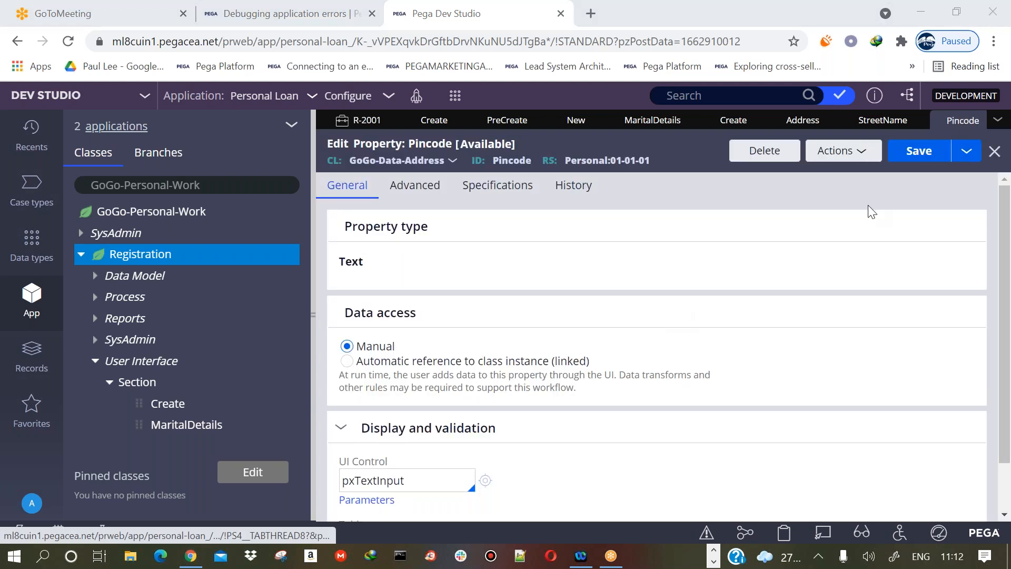
{"action": "left_click", "coordinate": [905, 160]}
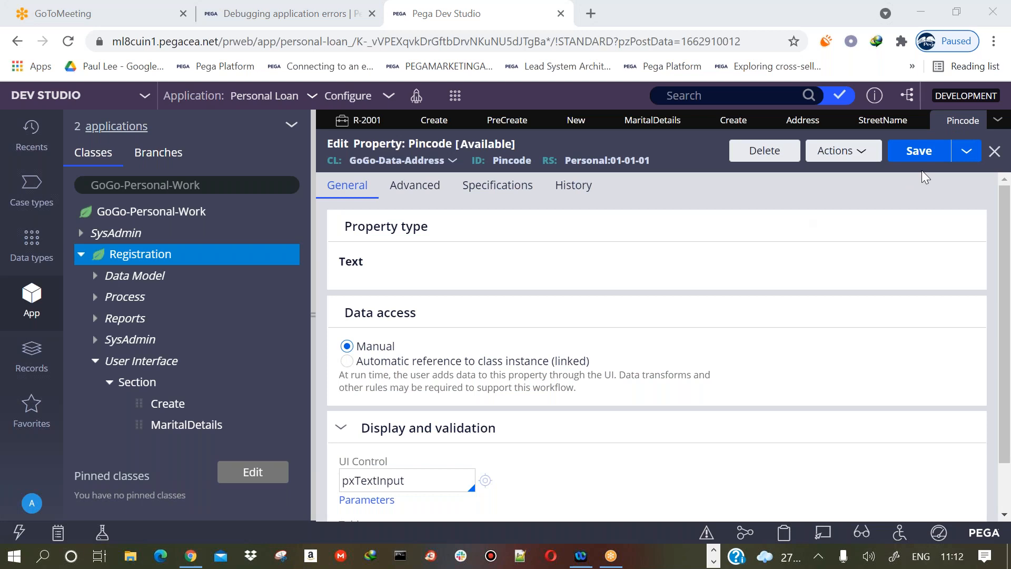
Copy Pincode as a new City property, close Pincode's tab, and save City
{"action": "left_click", "coordinate": [966, 153]}
{"action": "left_click", "coordinate": [941, 173]}
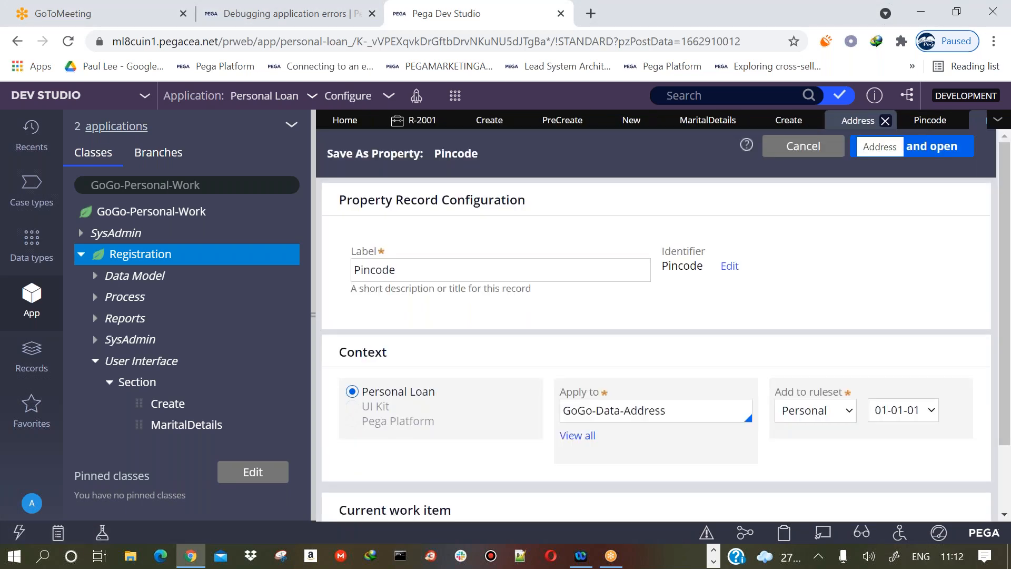
{"action": "left_click", "coordinate": [435, 274]}
{"action": "double_click", "coordinate": [442, 266]}
{"action": "type", "text": "City"}
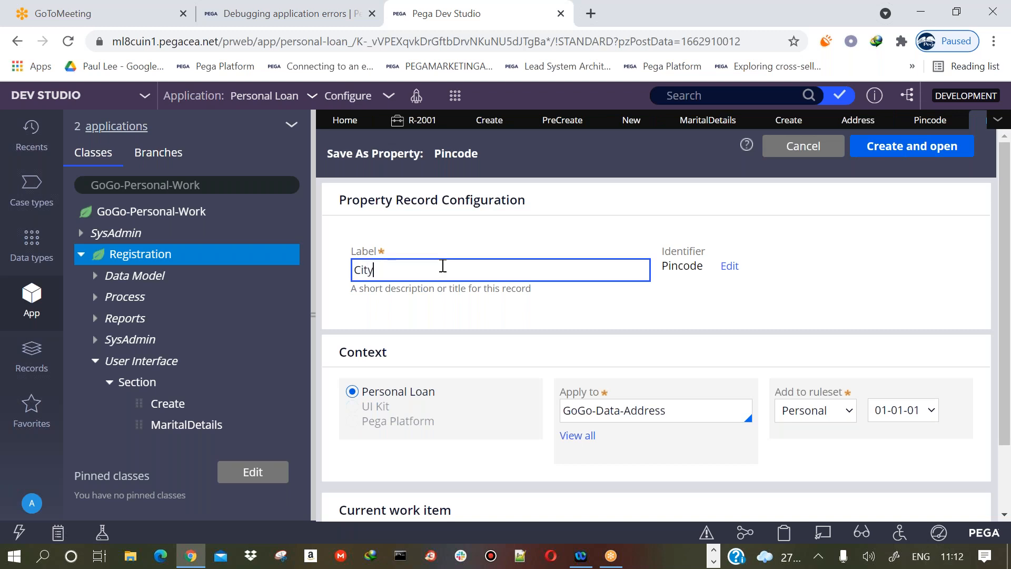
{"action": "left_click", "coordinate": [501, 307]}
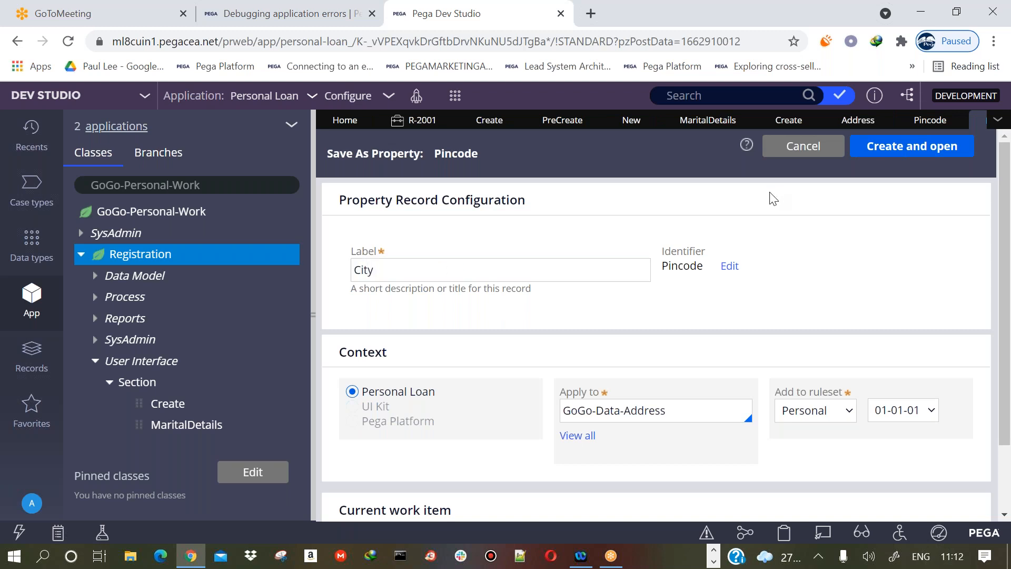
{"action": "left_click", "coordinate": [875, 152]}
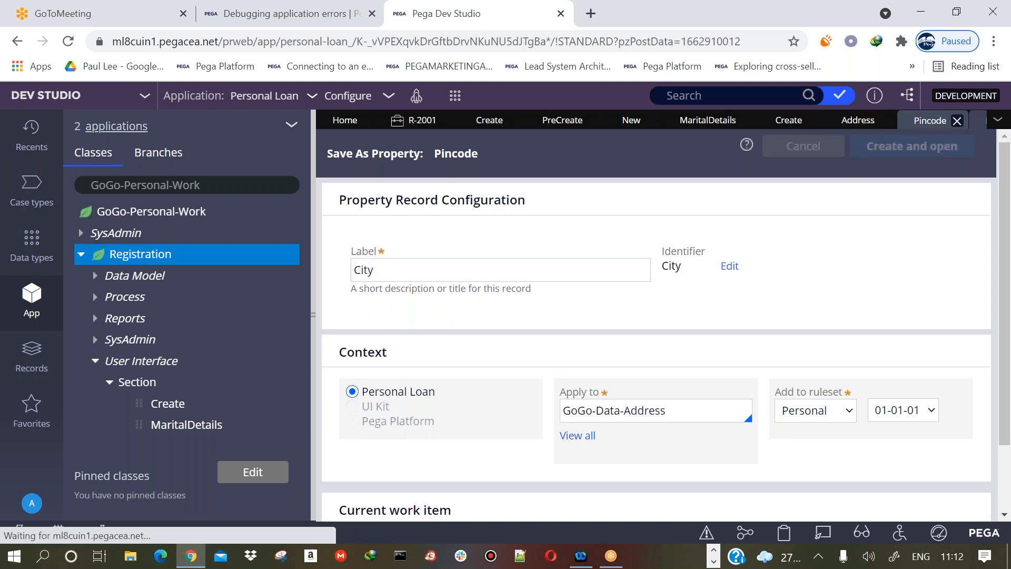
{"action": "left_click", "coordinate": [956, 121]}
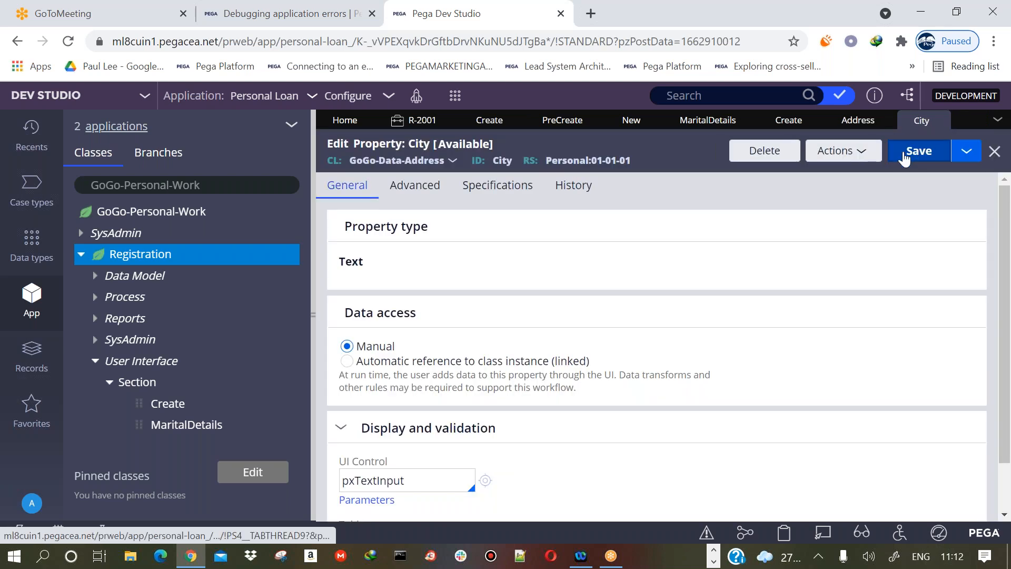
{"action": "left_click", "coordinate": [904, 157]}
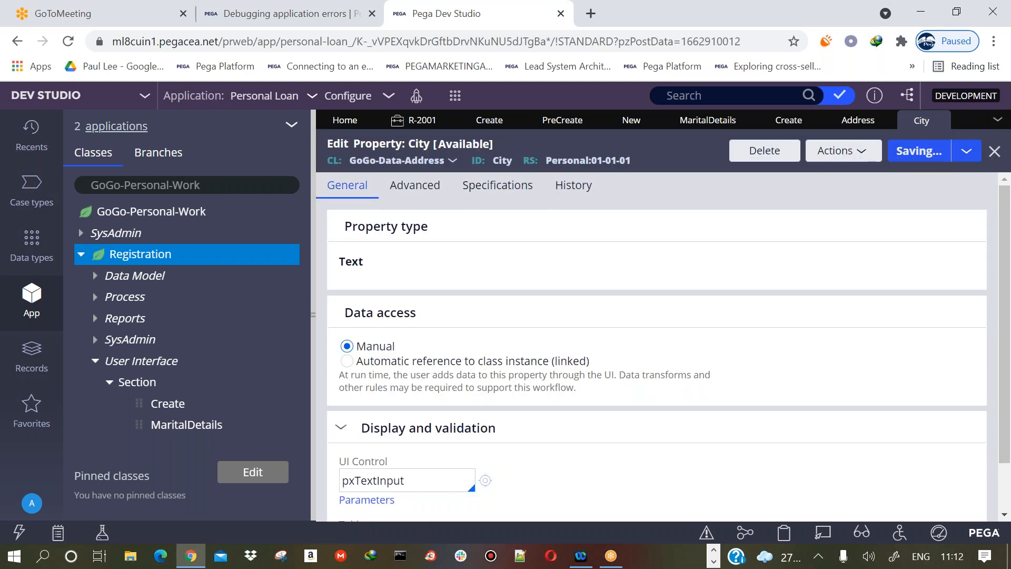
Refresh App Explorer, expand Registration's Address property to its fields, and close the City and Address records
{"action": "left_click", "coordinate": [290, 126]}
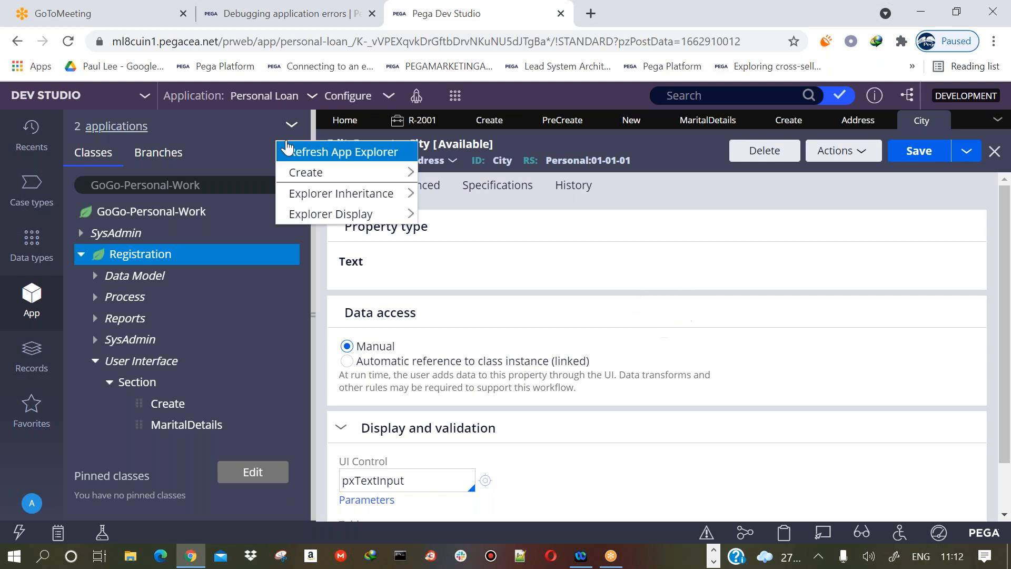
{"action": "left_click", "coordinate": [296, 152]}
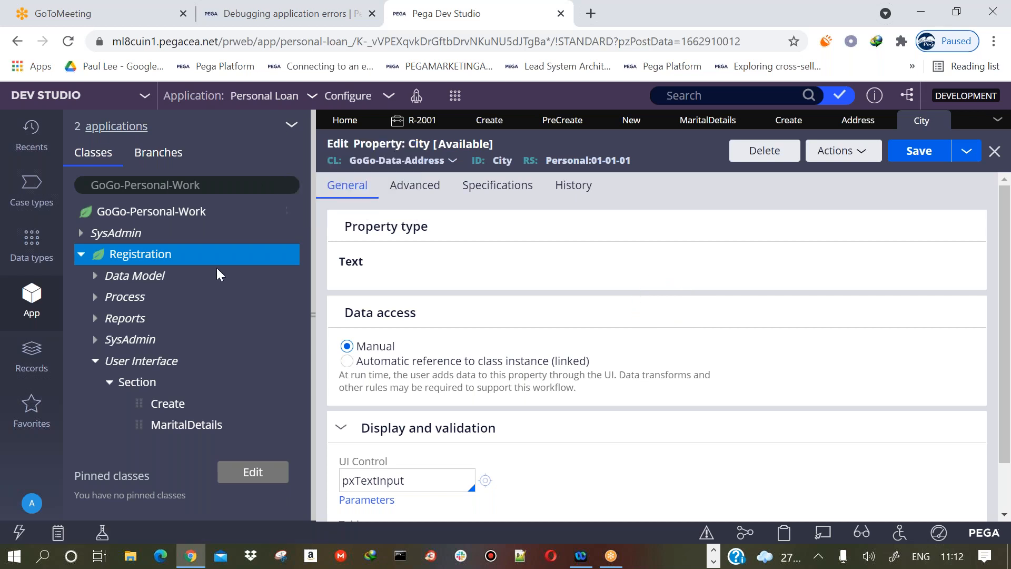
{"action": "left_click", "coordinate": [80, 255]}
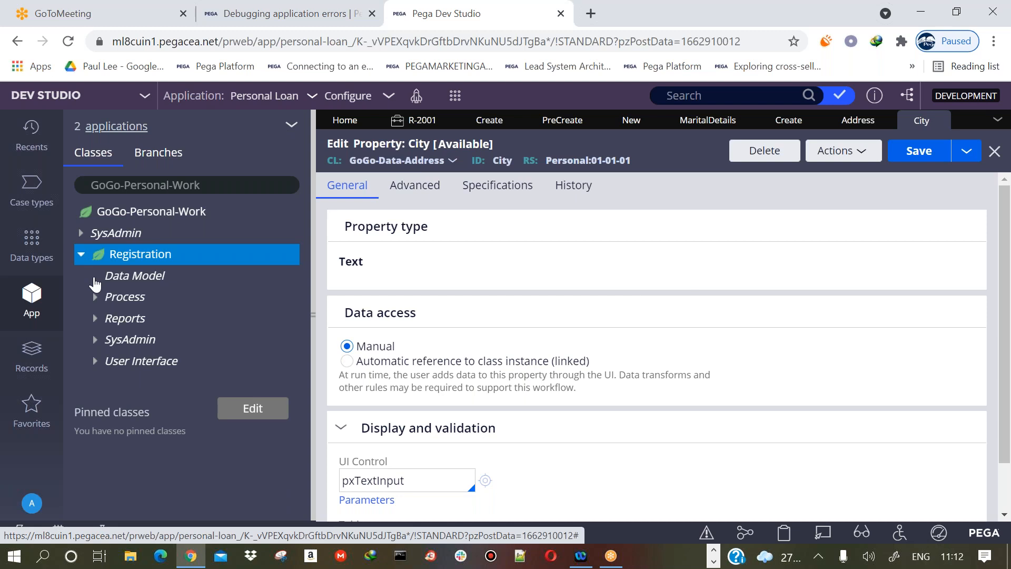
{"action": "left_click", "coordinate": [95, 277]}
{"action": "left_click", "coordinate": [110, 339]}
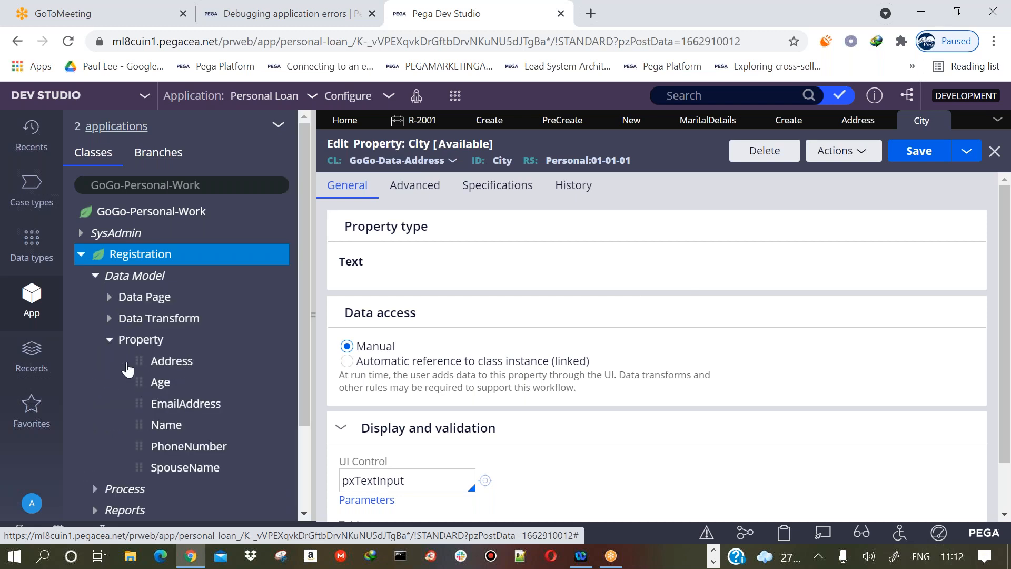
{"action": "left_click", "coordinate": [167, 362]}
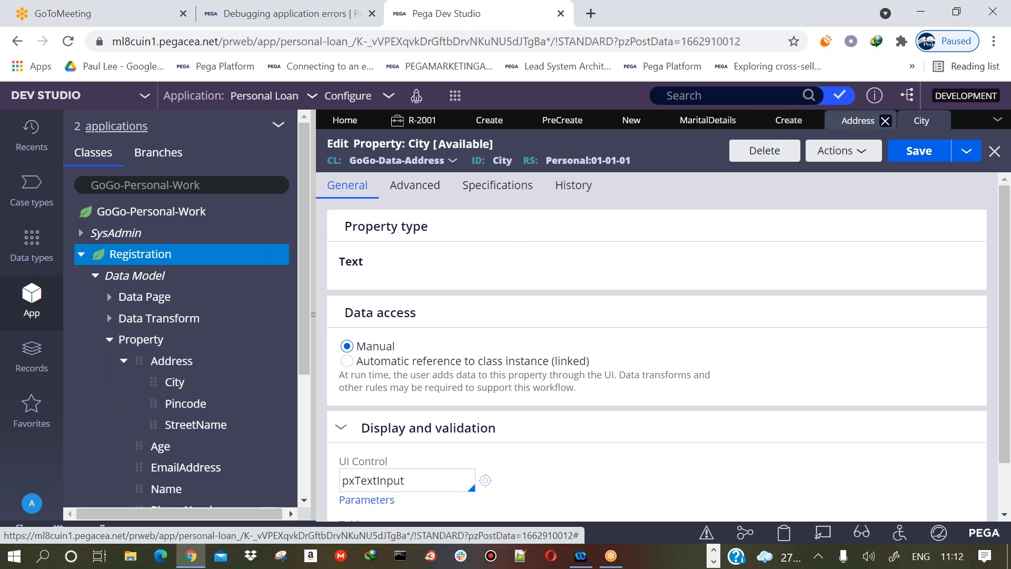
{"action": "left_click", "coordinate": [939, 120]}
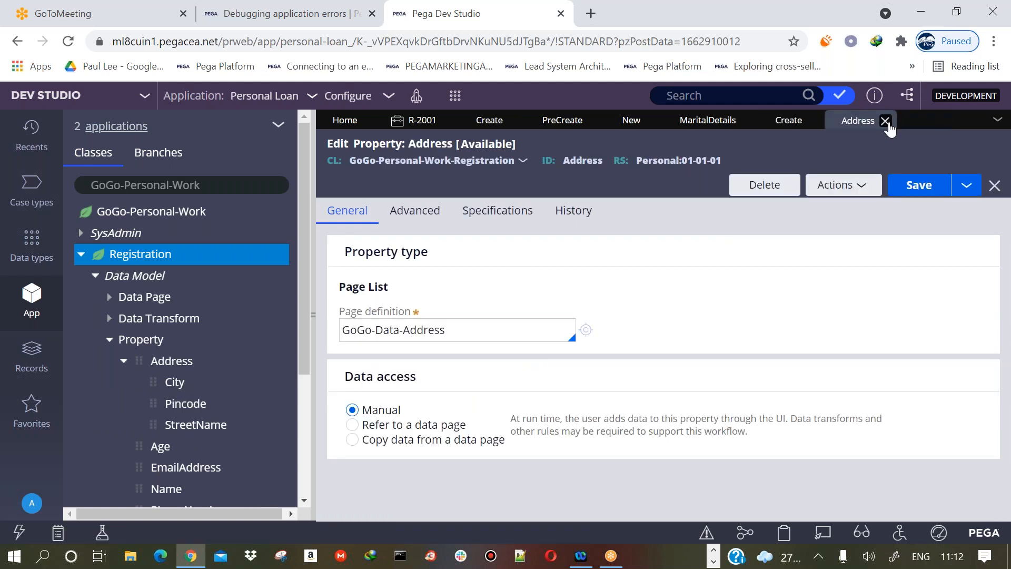
{"action": "left_click", "coordinate": [885, 120]}
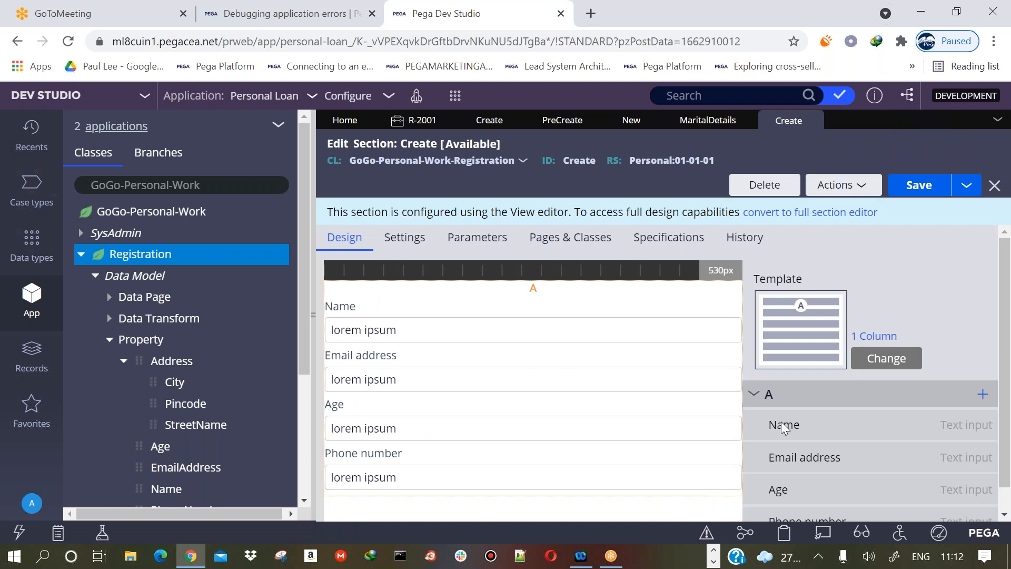
Convert the templated Create section to the full section editor and collapse the explorer panel
{"action": "left_click", "coordinate": [835, 213]}
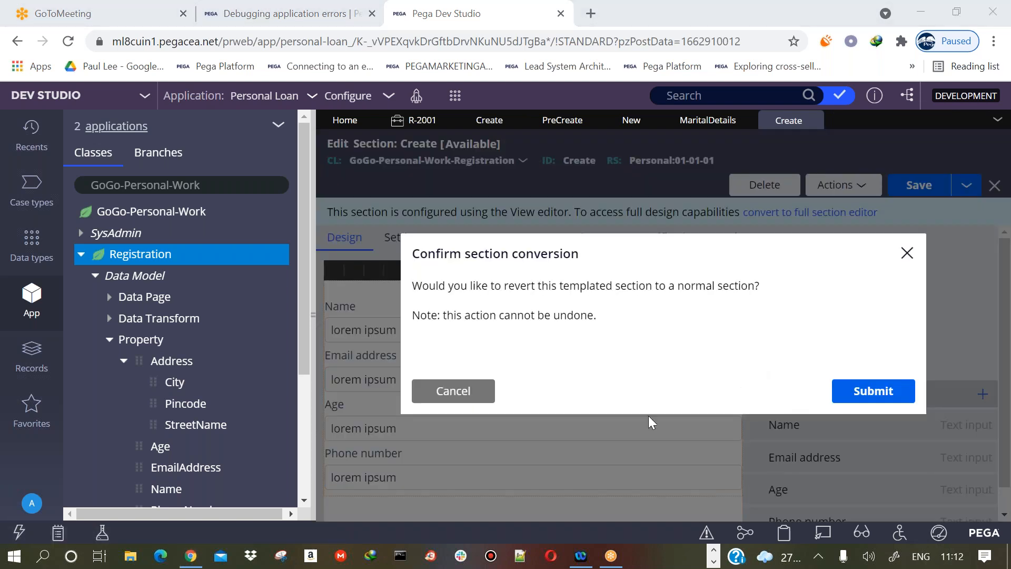
{"action": "left_click", "coordinate": [874, 391]}
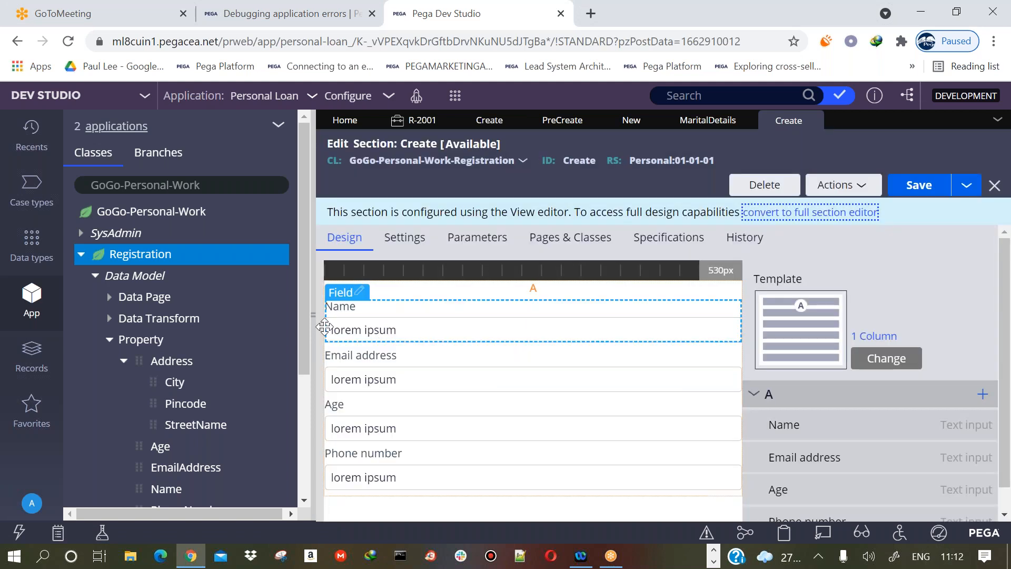
{"action": "left_click", "coordinate": [313, 316]}
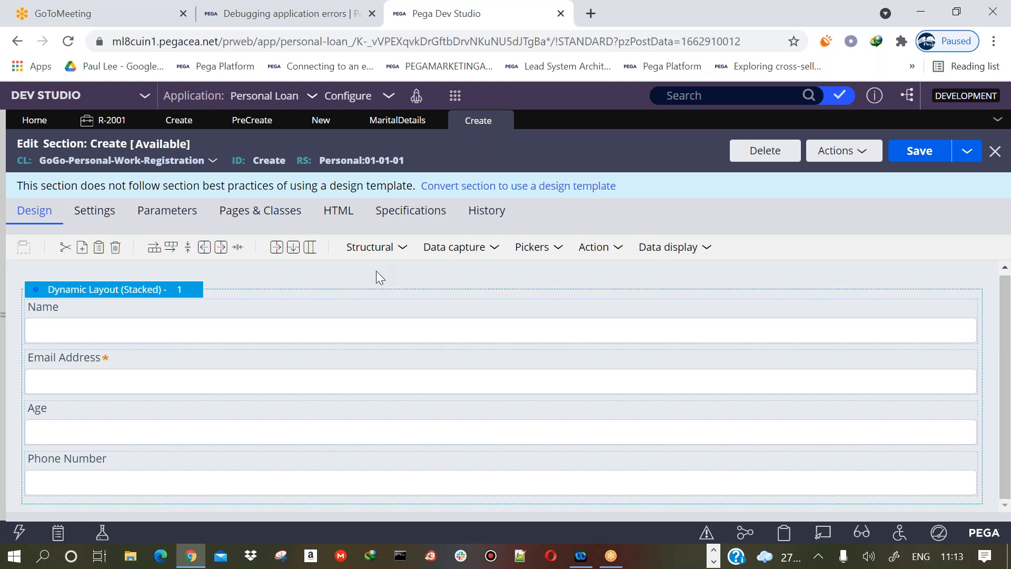
Drag a Table layout below the Name, Email Address, Age and Phone Number fields and open its properties
{"action": "left_click", "coordinate": [372, 247]}
{"action": "left_click_drag", "start_coordinate": [404, 404], "coordinate": [278, 504]}
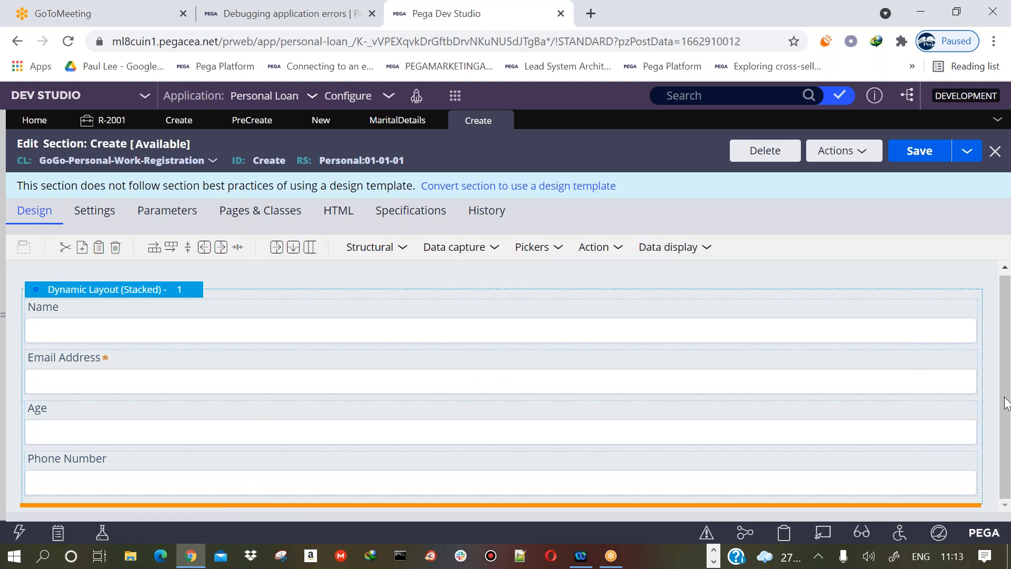
{"action": "left_click_drag", "start_coordinate": [1006, 403], "coordinate": [1006, 494]}
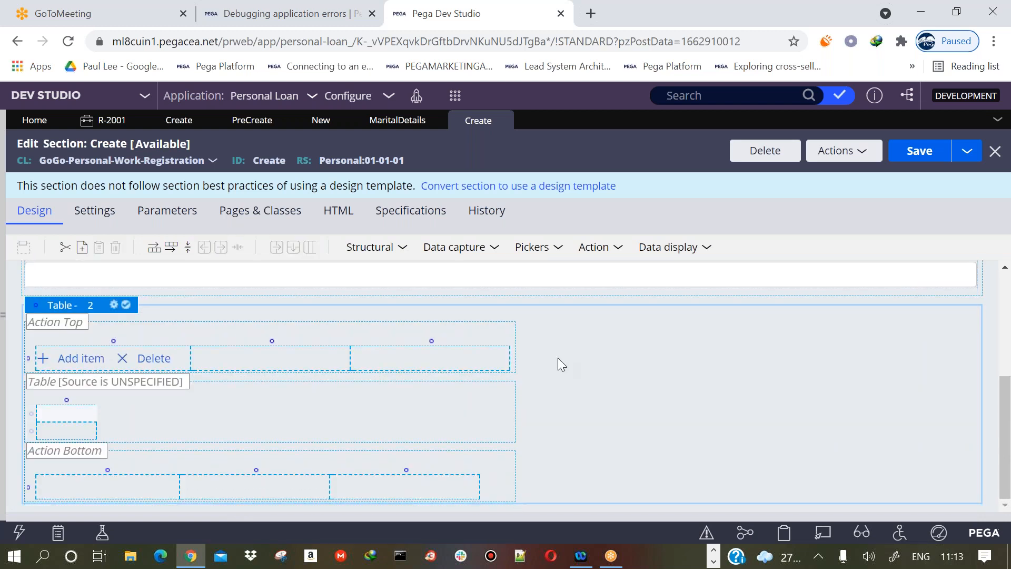
{"action": "left_click", "coordinate": [113, 305]}
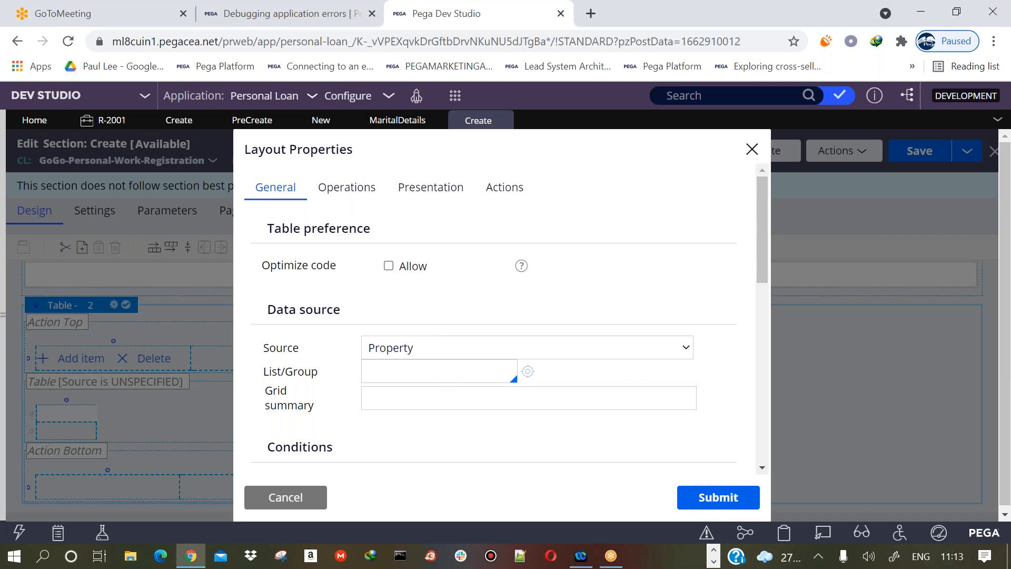
Bind the table layout to the .Address page list, keeping Property as the source
{"action": "type", "text": "."}
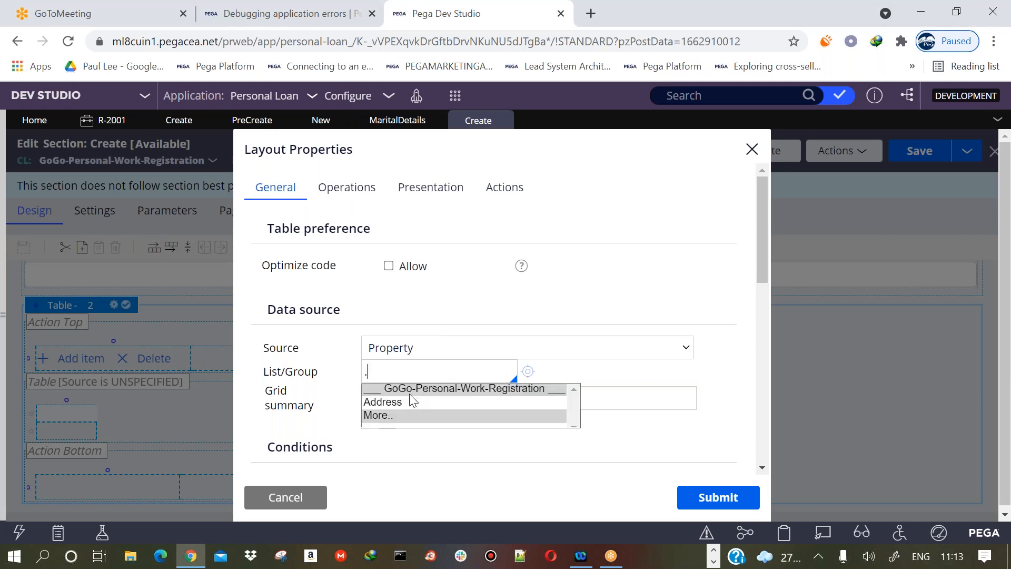
{"action": "left_click", "coordinate": [400, 402]}
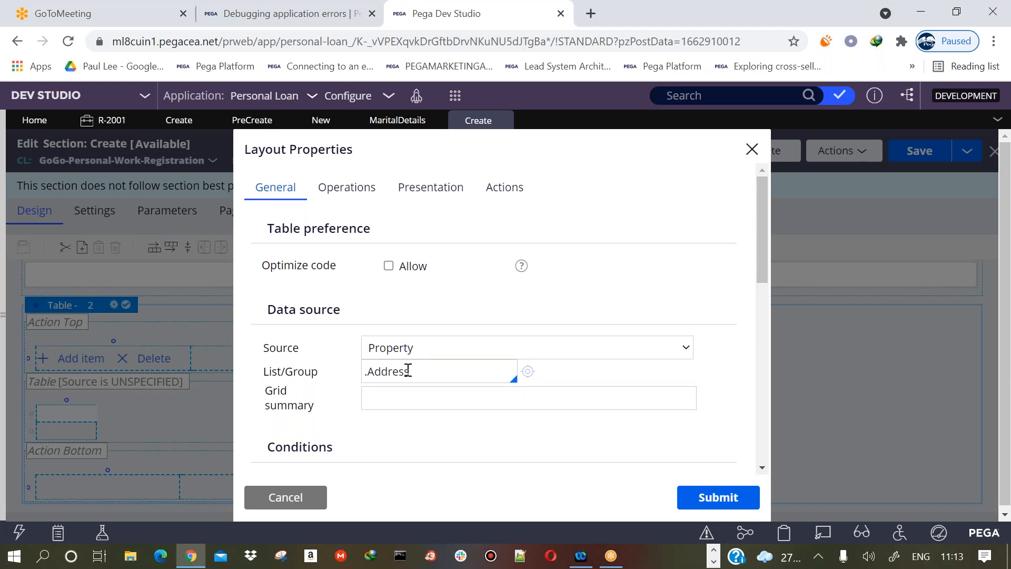
{"action": "left_click", "coordinate": [382, 356]}
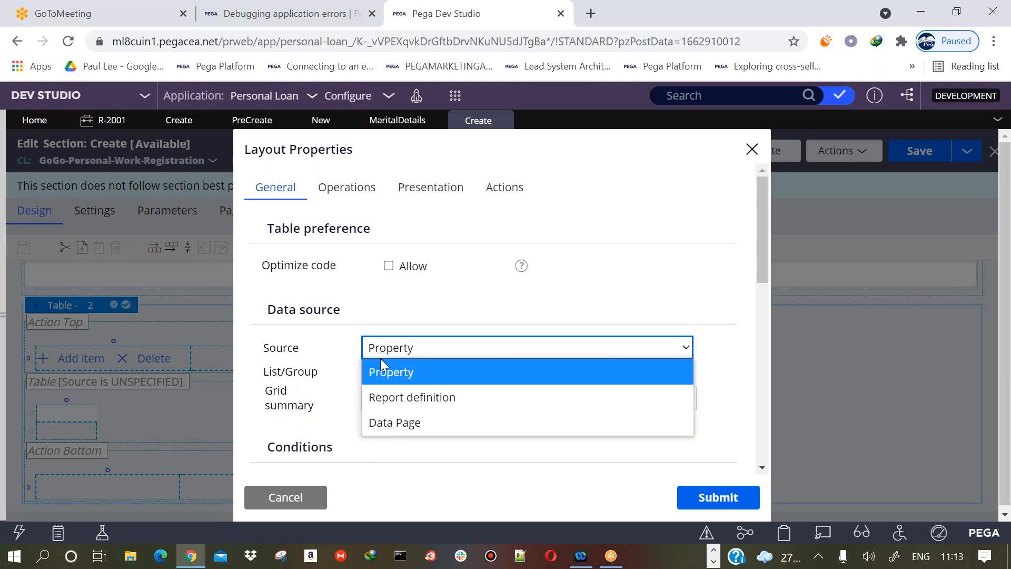
{"action": "left_click", "coordinate": [350, 360]}
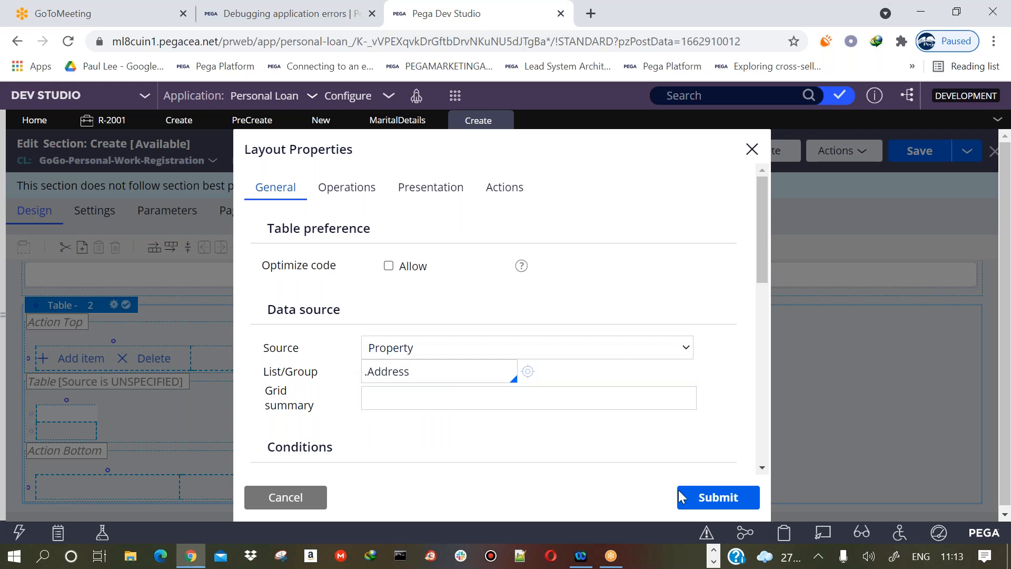
{"action": "left_click", "coordinate": [702, 500]}
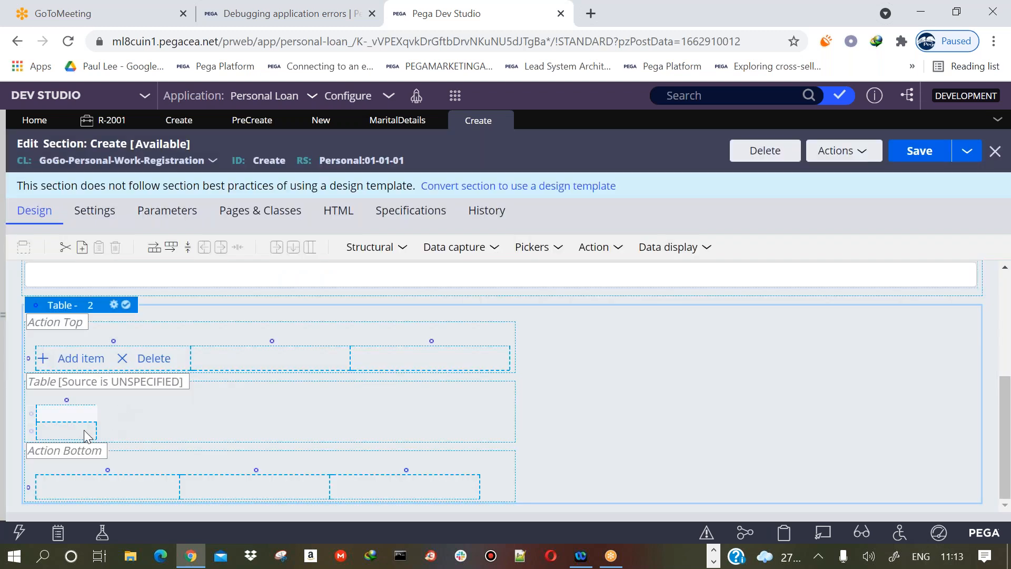
{"action": "left_click_drag", "start_coordinate": [1004, 408], "coordinate": [1004, 460]}
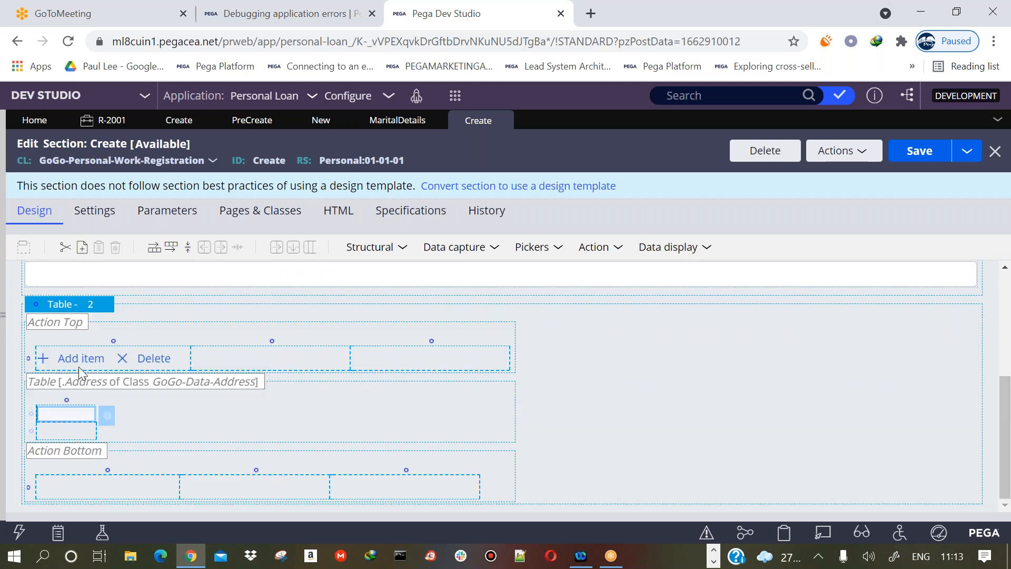
{"action": "left_click", "coordinate": [76, 432]}
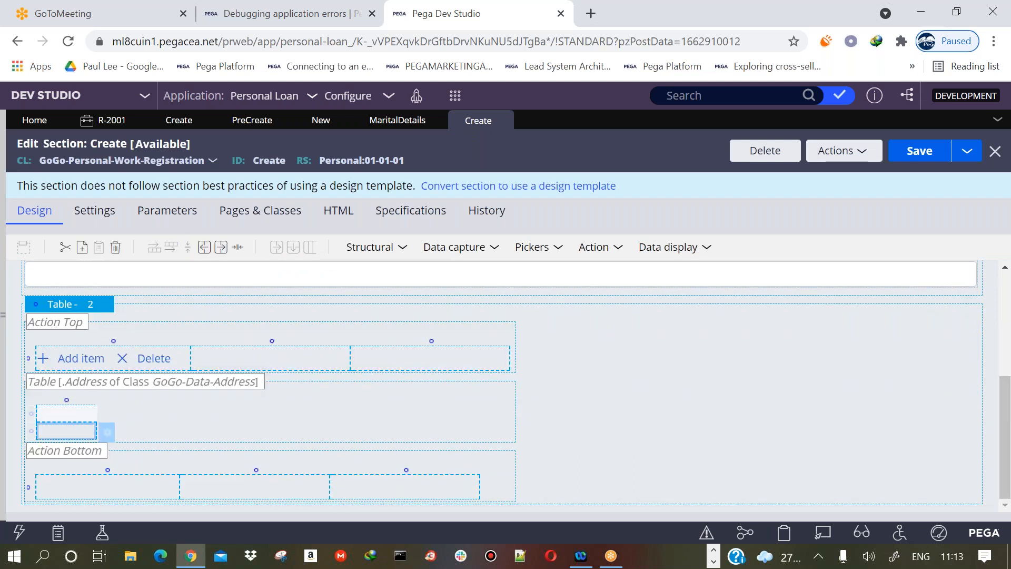
Bind the first column's body cell to .StreetName, inheriting the property's control
{"action": "left_click", "coordinate": [106, 433]}
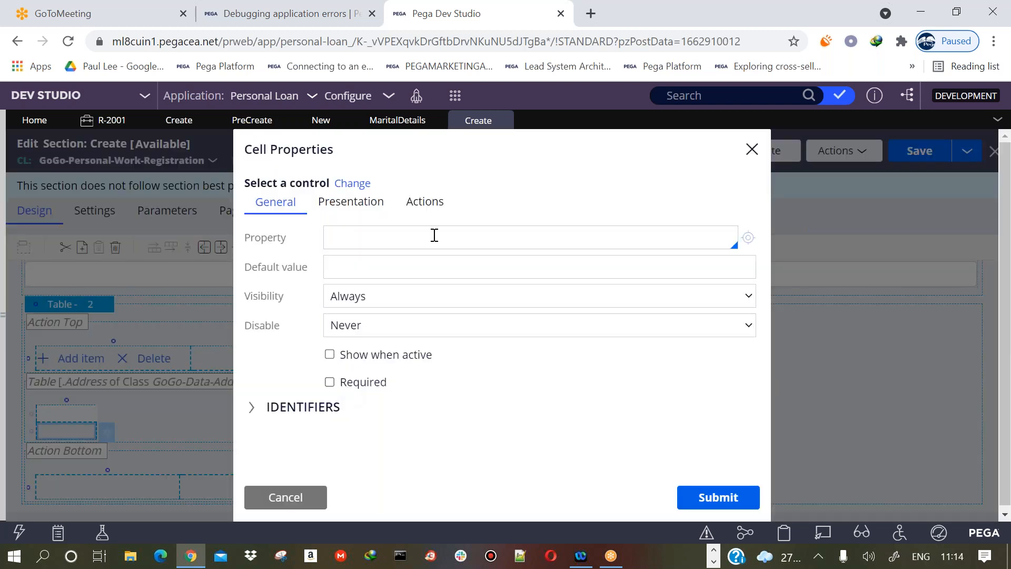
{"action": "left_click", "coordinate": [433, 235]}
{"action": "type", "text": "."}
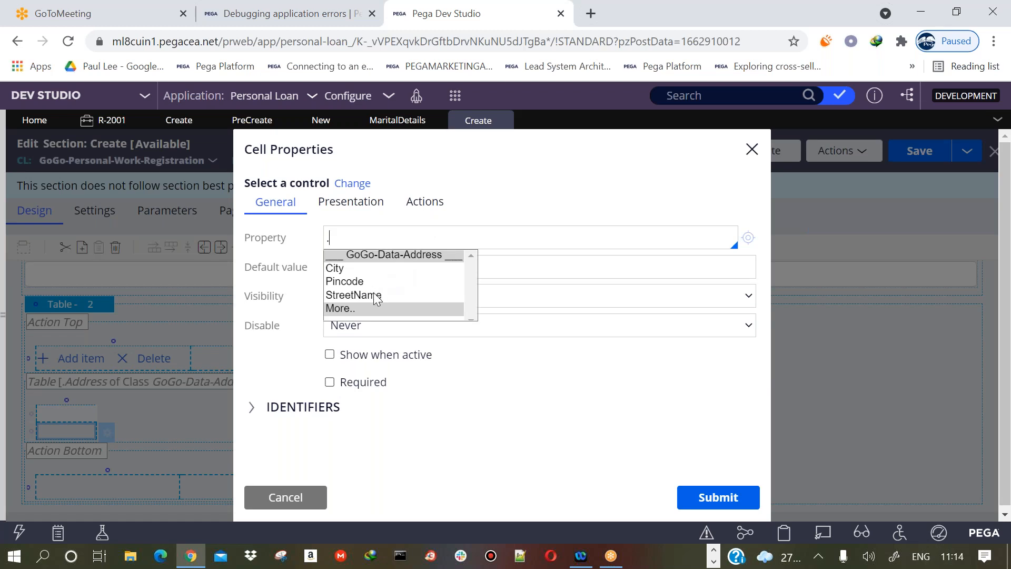
{"action": "left_click", "coordinate": [375, 294]}
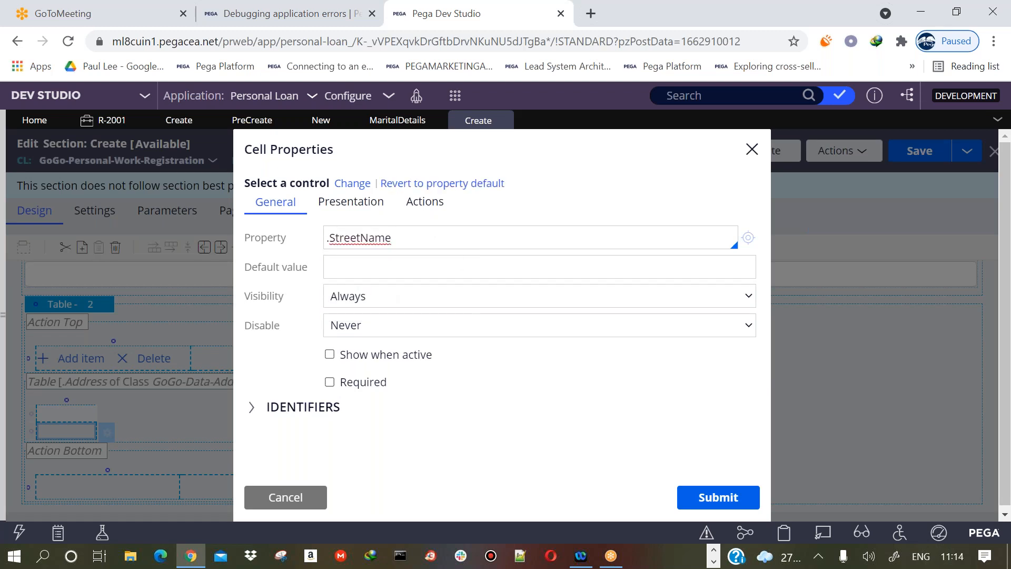
{"action": "left_click", "coordinate": [421, 185]}
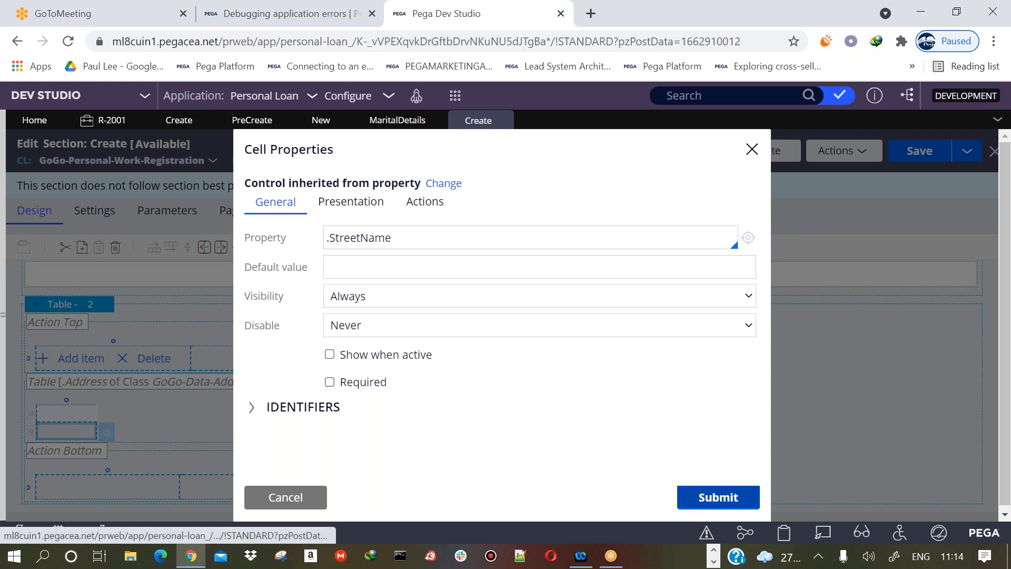
{"action": "left_click", "coordinate": [705, 499]}
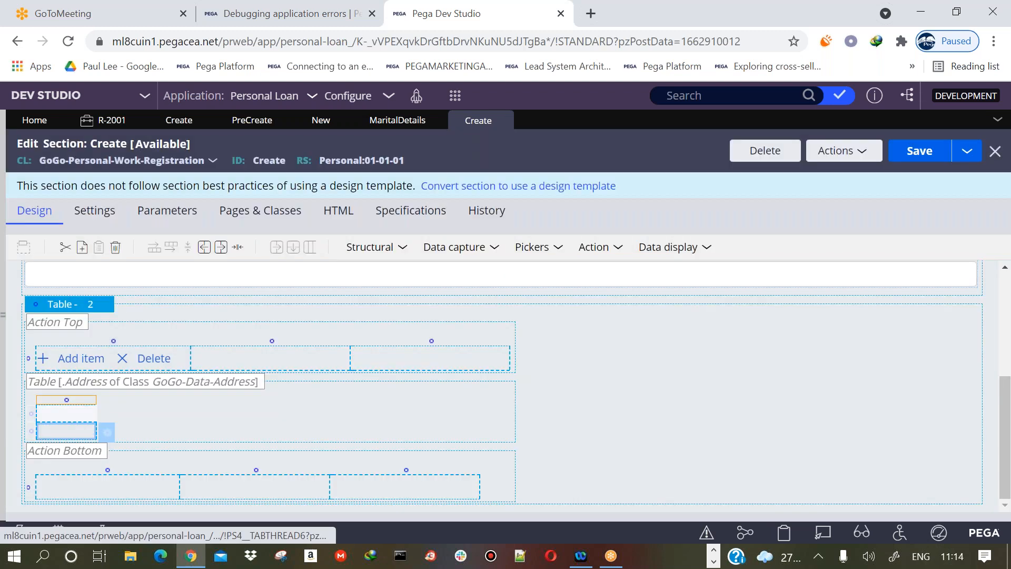
Insert a second column to the right and bind its cell to .City
{"action": "right_click", "coordinate": [85, 365]}
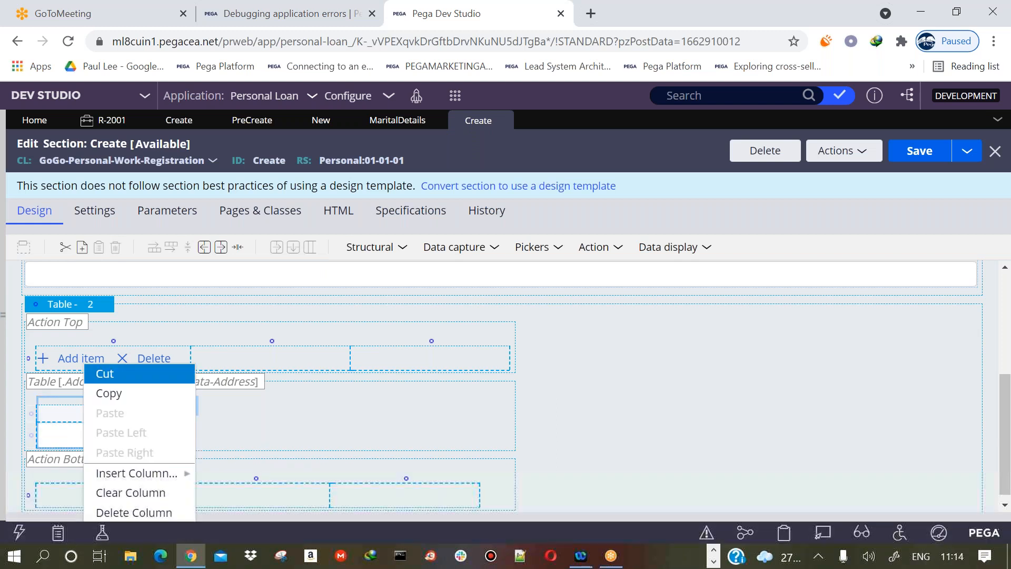
{"action": "mouse_move", "coordinate": [108, 472]}
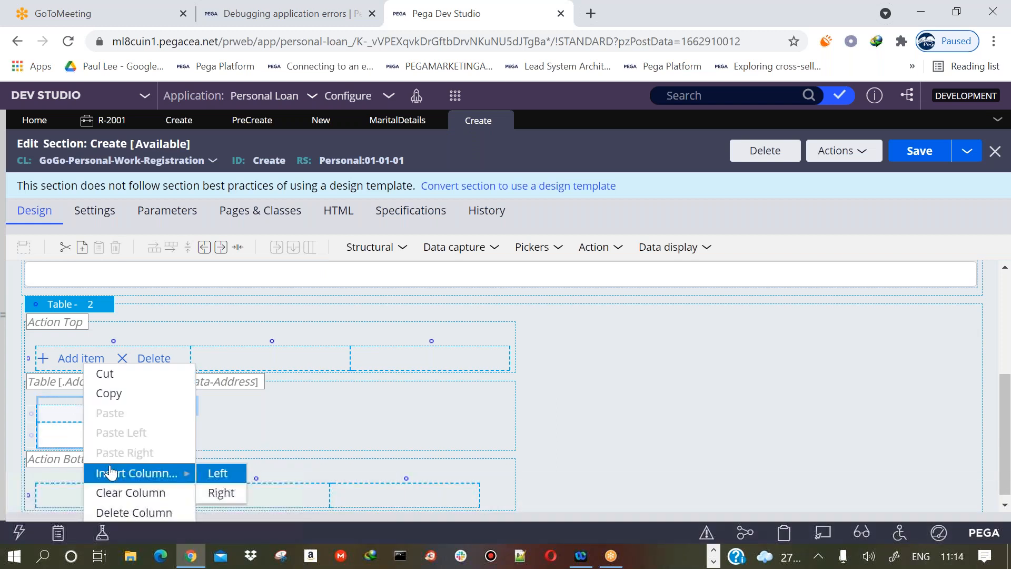
{"action": "left_click", "coordinate": [217, 495]}
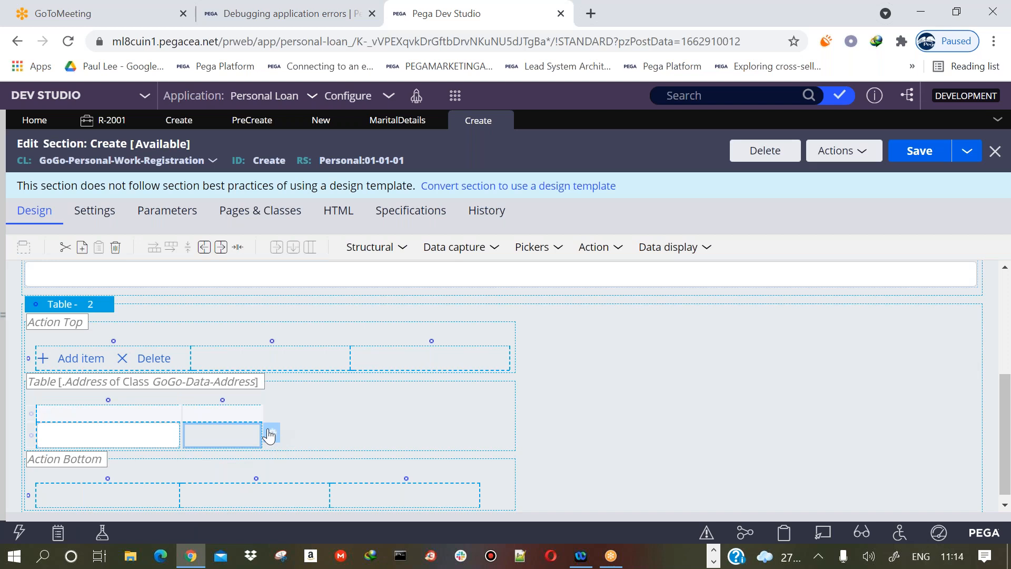
{"action": "left_click", "coordinate": [269, 435]}
{"action": "type", "text": "."}
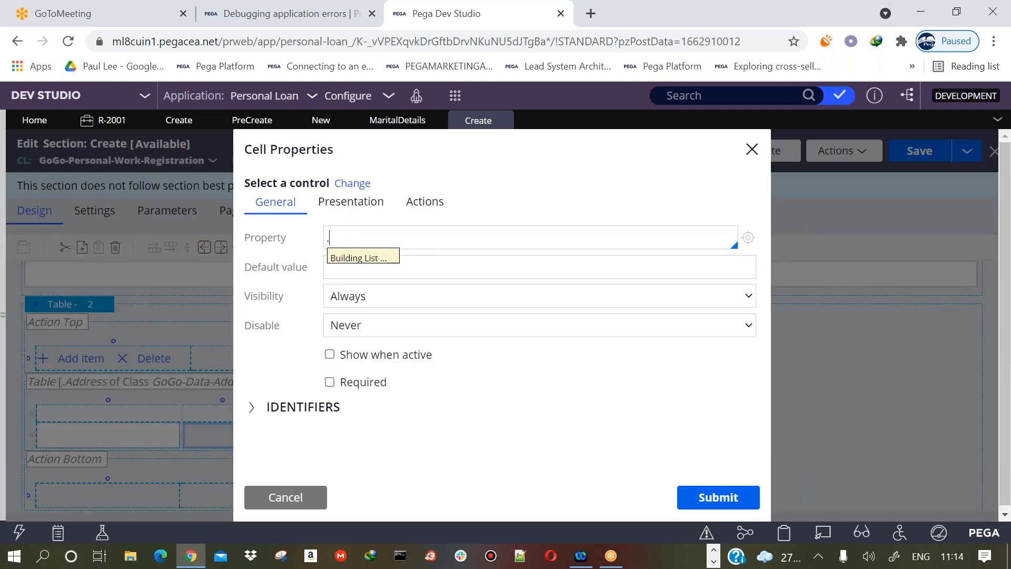
{"action": "left_click", "coordinate": [373, 268]}
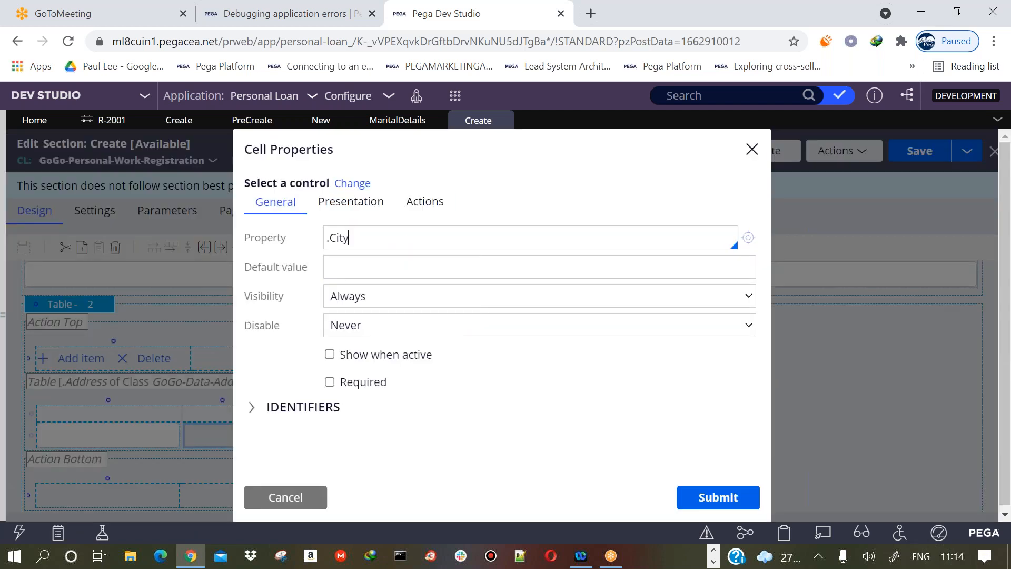
{"action": "left_click", "coordinate": [432, 184]}
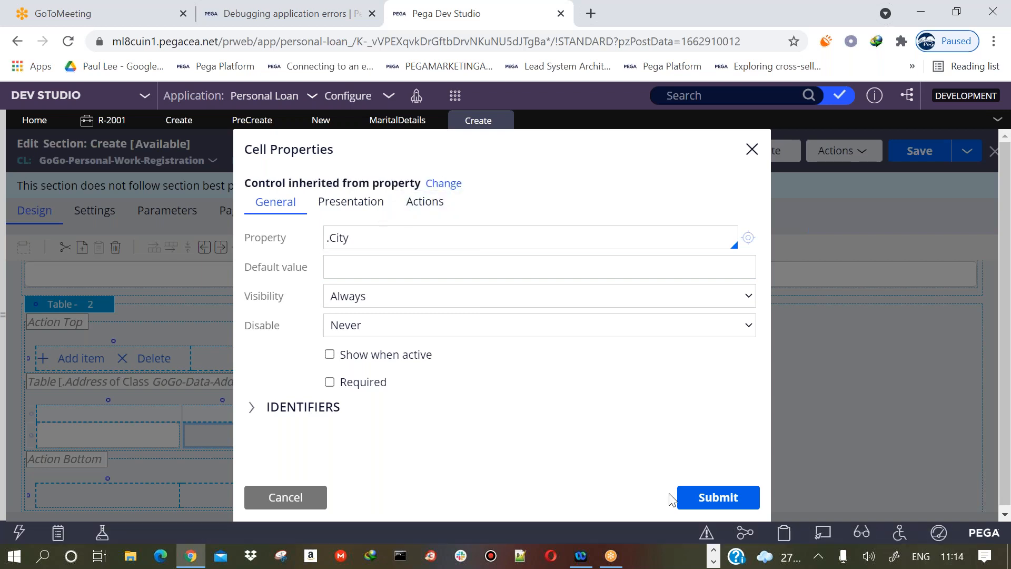
{"action": "left_click", "coordinate": [699, 504]}
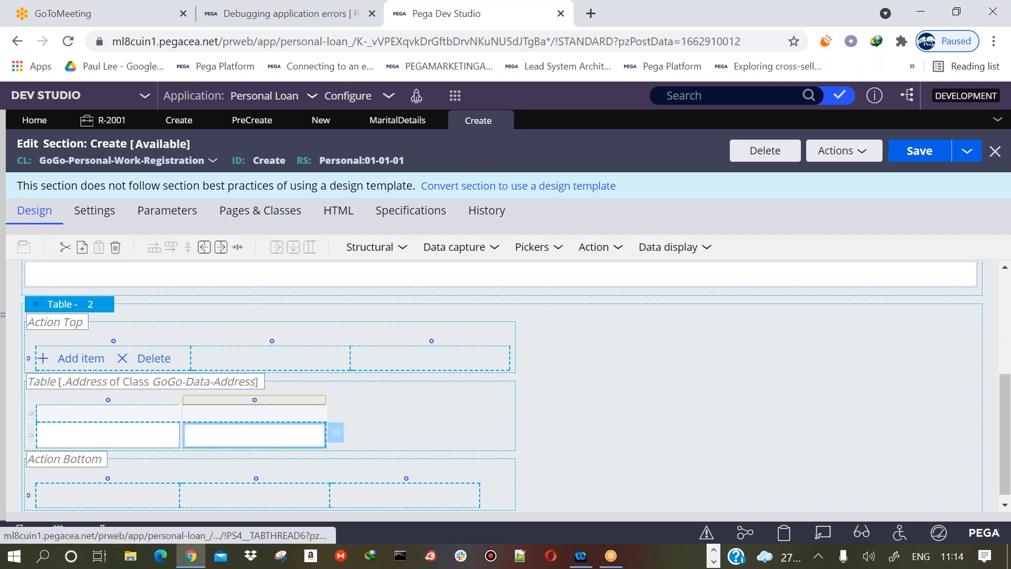
Insert a third column to the right and bind its cell to .Pincode
{"action": "right_click", "coordinate": [223, 405]}
{"action": "mouse_move", "coordinate": [263, 473]}
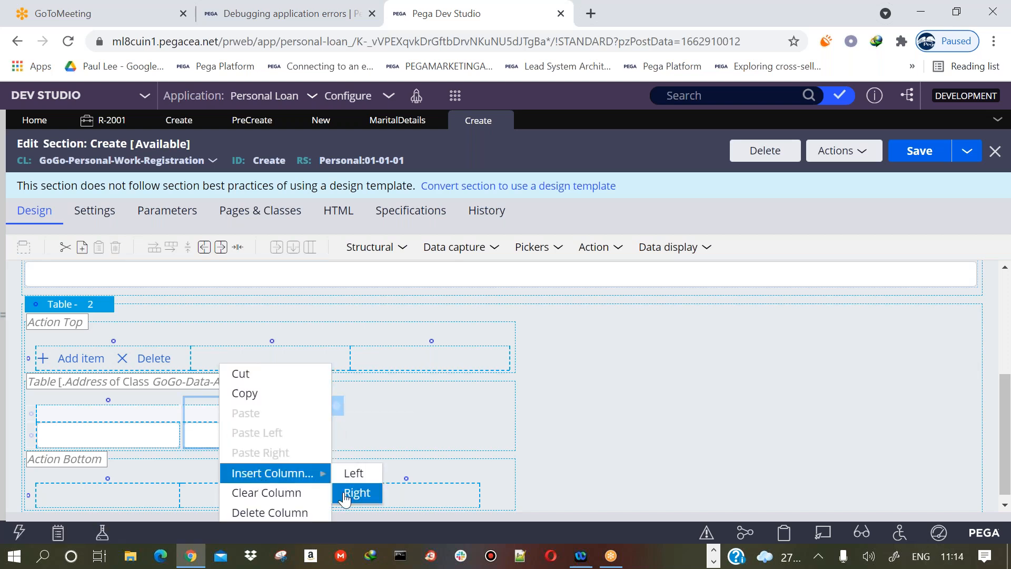
{"action": "left_click", "coordinate": [357, 492]}
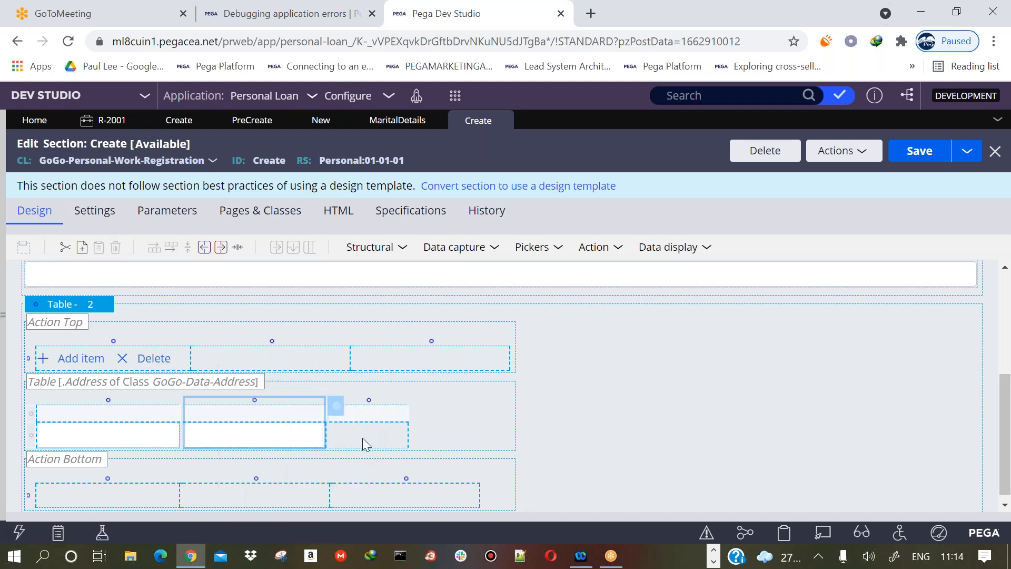
{"action": "left_click", "coordinate": [365, 441]}
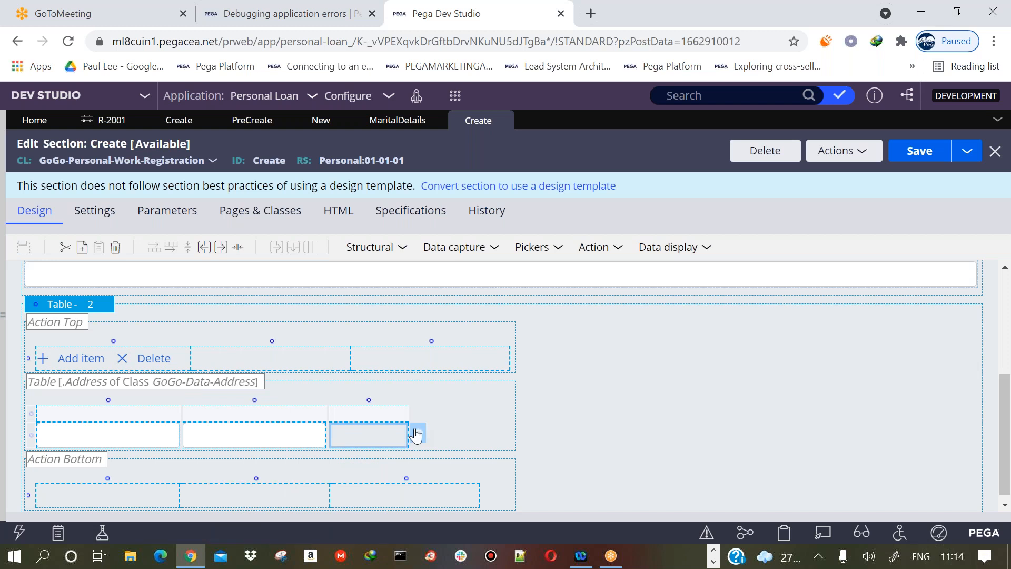
{"action": "left_click", "coordinate": [416, 434]}
{"action": "type", "text": "."}
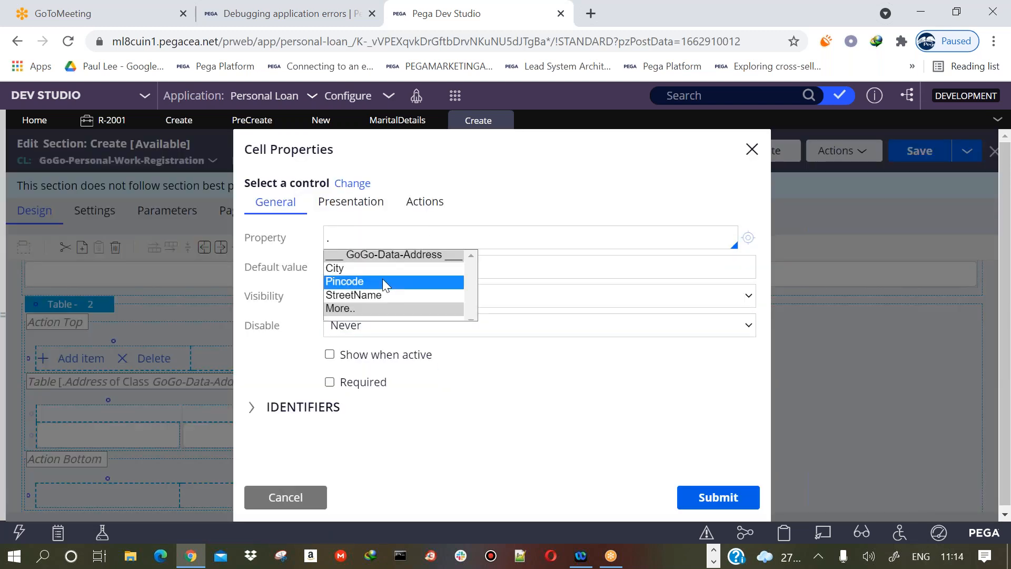
{"action": "left_click", "coordinate": [383, 279]}
{"action": "left_click", "coordinate": [447, 191]}
{"action": "left_click", "coordinate": [684, 499]}
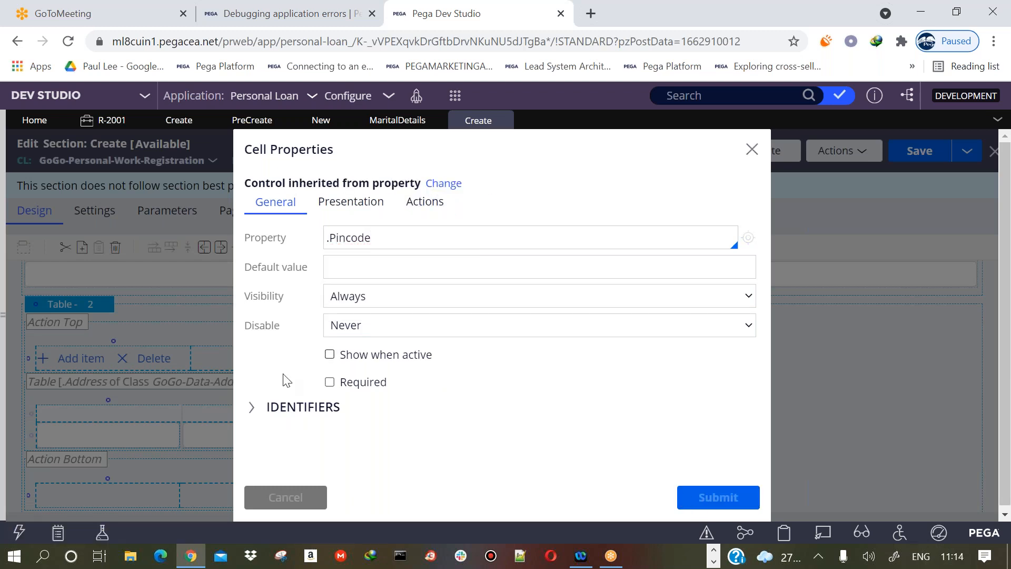
{"action": "left_click", "coordinate": [179, 413]}
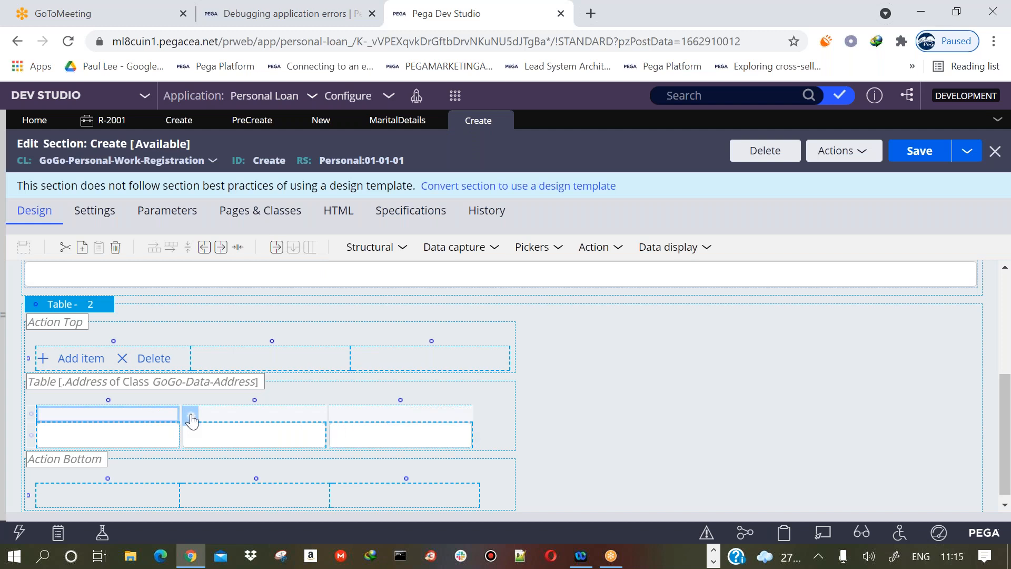
Label the first column header STREET NAME and the second header PIN CODE
{"action": "double_click", "coordinate": [193, 414]}
{"action": "type", "text": "STREET NAME"}
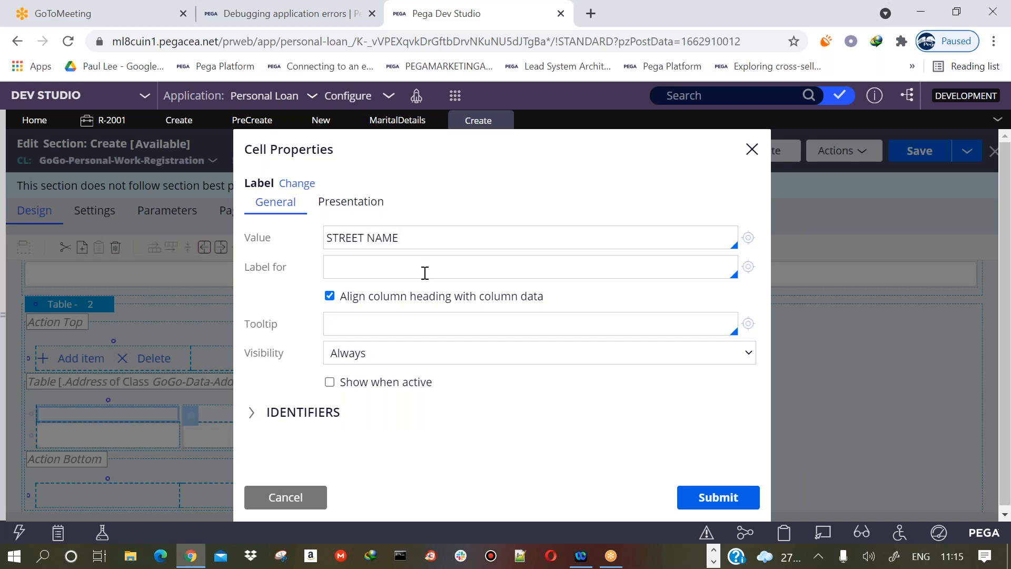
{"action": "left_click", "coordinate": [690, 500]}
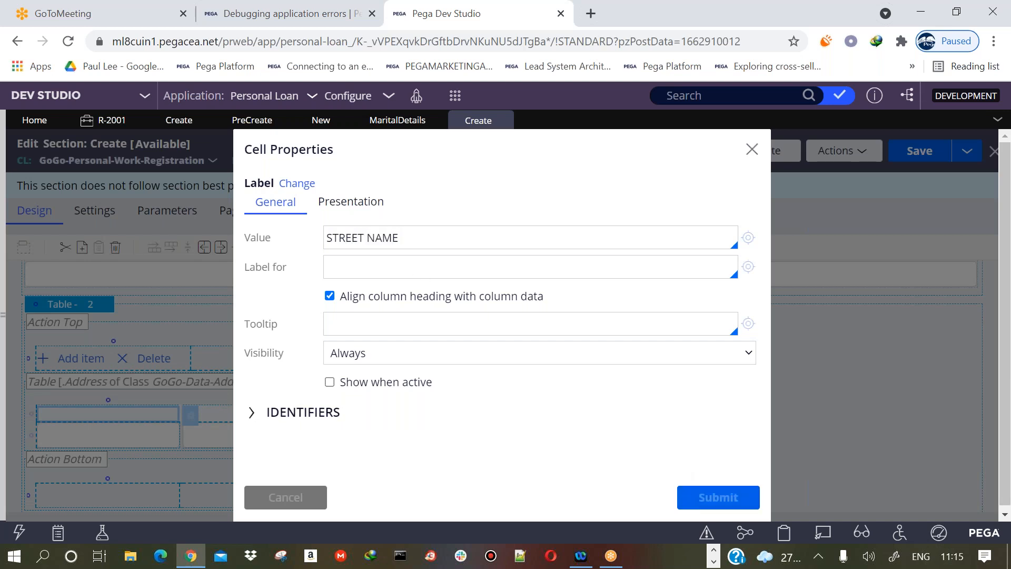
{"action": "left_click", "coordinate": [247, 420]}
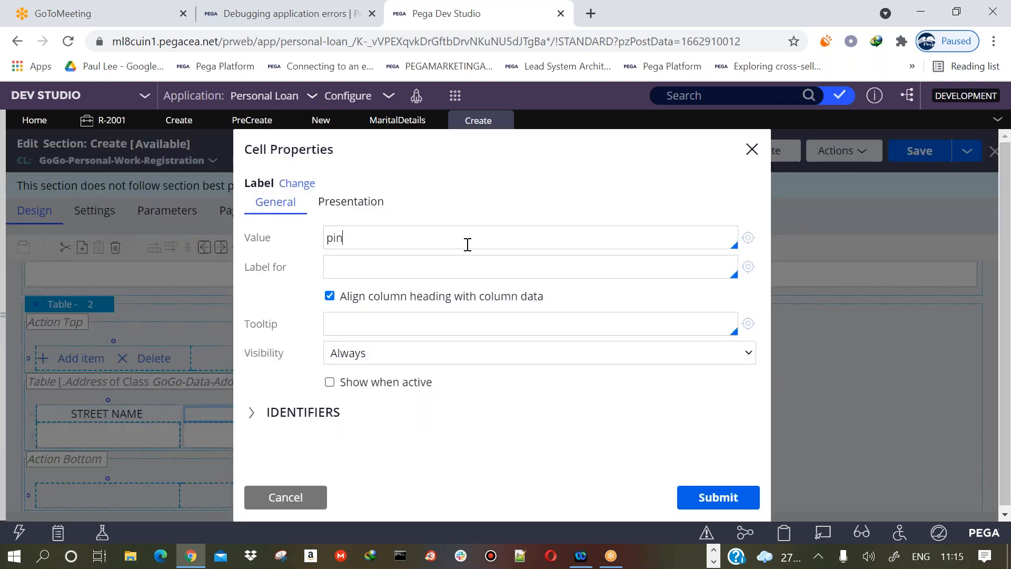
{"action": "left_click", "coordinate": [467, 244]}
{"action": "type", "text": "PIN CODE"}
{"action": "left_click", "coordinate": [703, 499]}
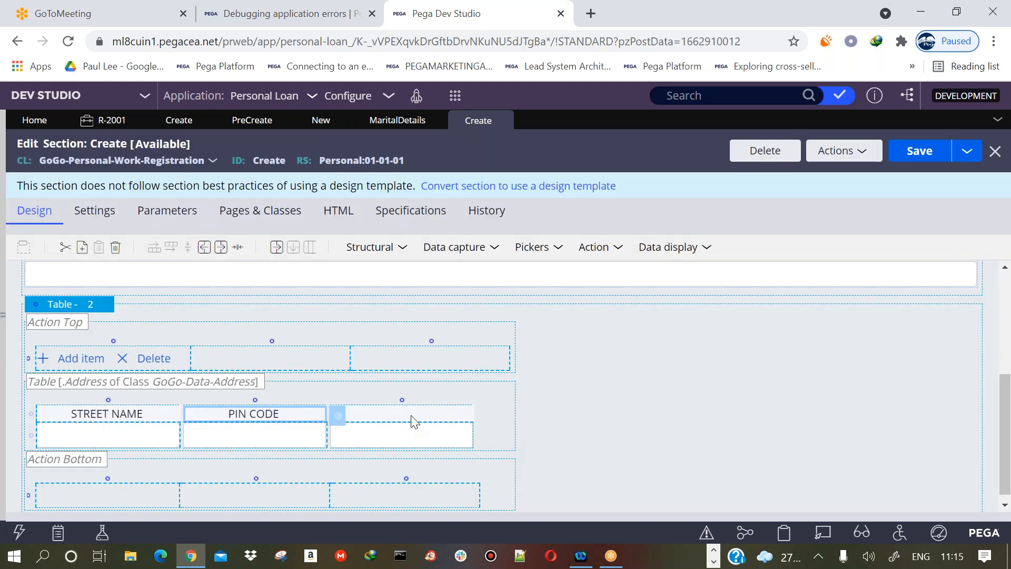
Relabel the second column header from PIN CODE to CITY
{"action": "left_click", "coordinate": [469, 416]}
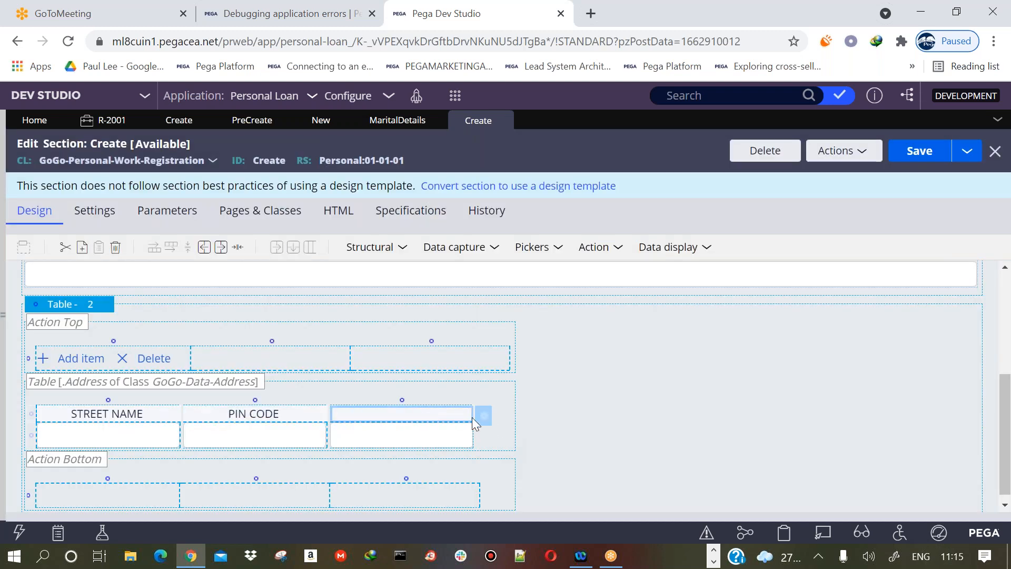
{"action": "left_click", "coordinate": [298, 420]}
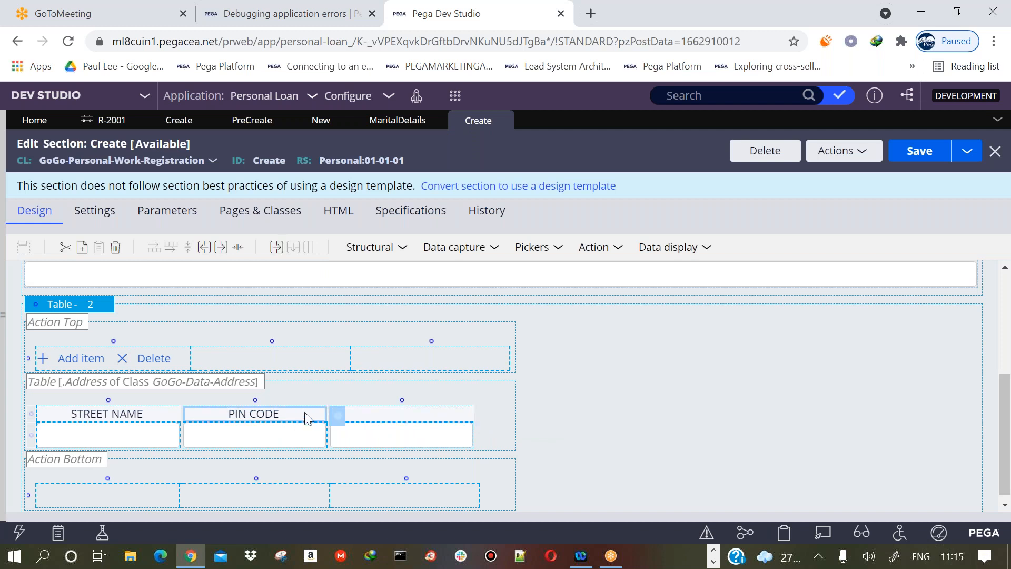
{"action": "left_click", "coordinate": [338, 414]}
{"action": "triple_click", "coordinate": [433, 238]}
{"action": "type", "text": "CITY"}
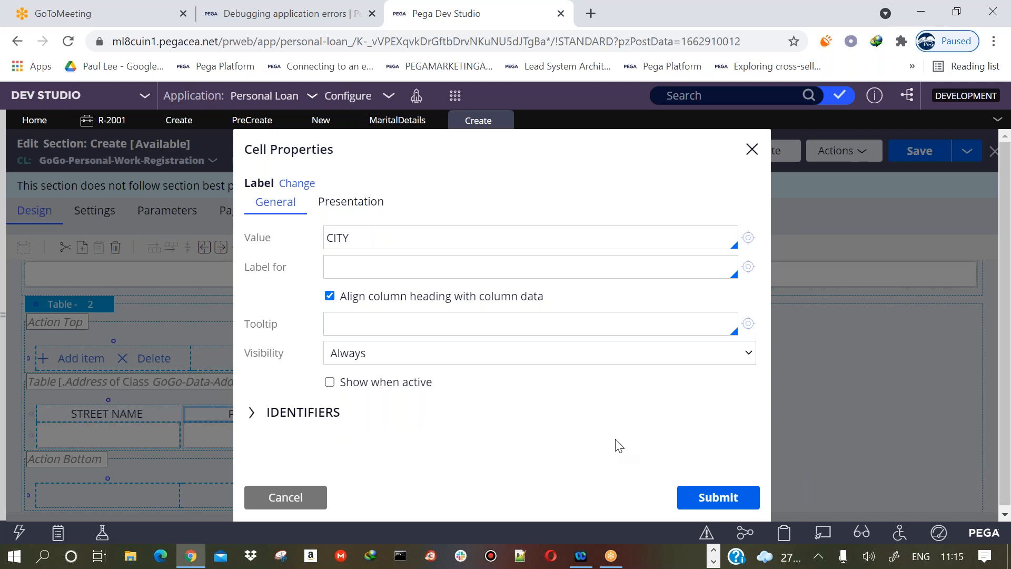
{"action": "left_click", "coordinate": [703, 500]}
Label the third column header PIN CODE
{"action": "left_click", "coordinate": [389, 415]}
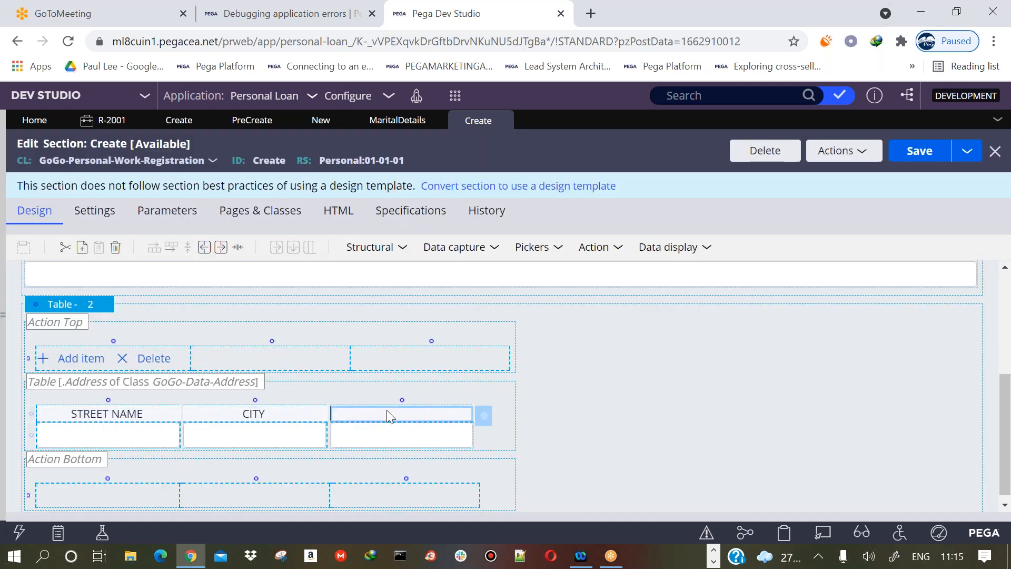
{"action": "left_click", "coordinate": [484, 417]}
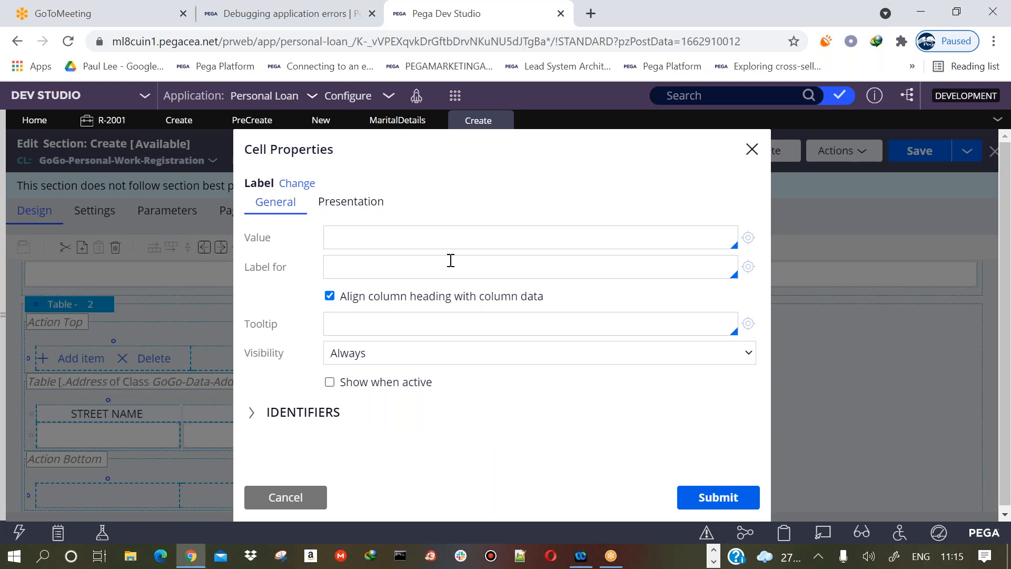
{"action": "type", "text": "PIN CODE"}
{"action": "left_click", "coordinate": [718, 497]}
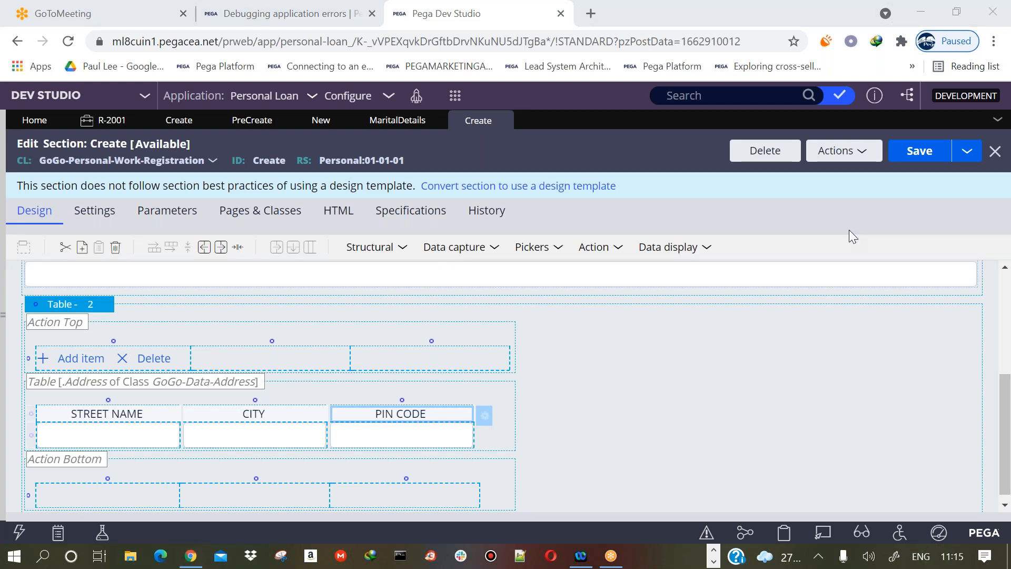
{"action": "left_click", "coordinate": [114, 308]}
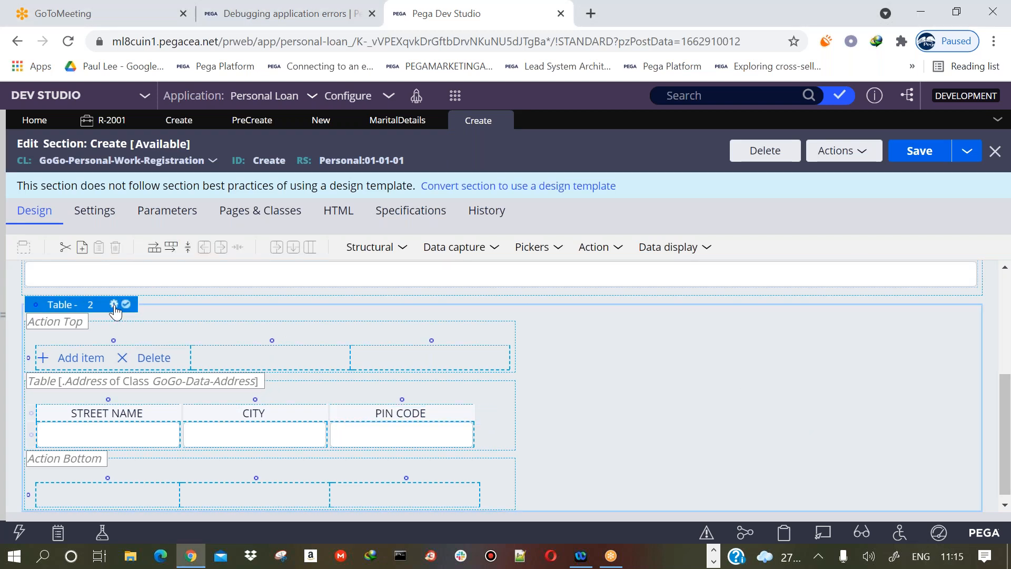
Set the address table to inline row editing with rows always editable, then save the Create section
{"action": "left_click", "coordinate": [114, 305]}
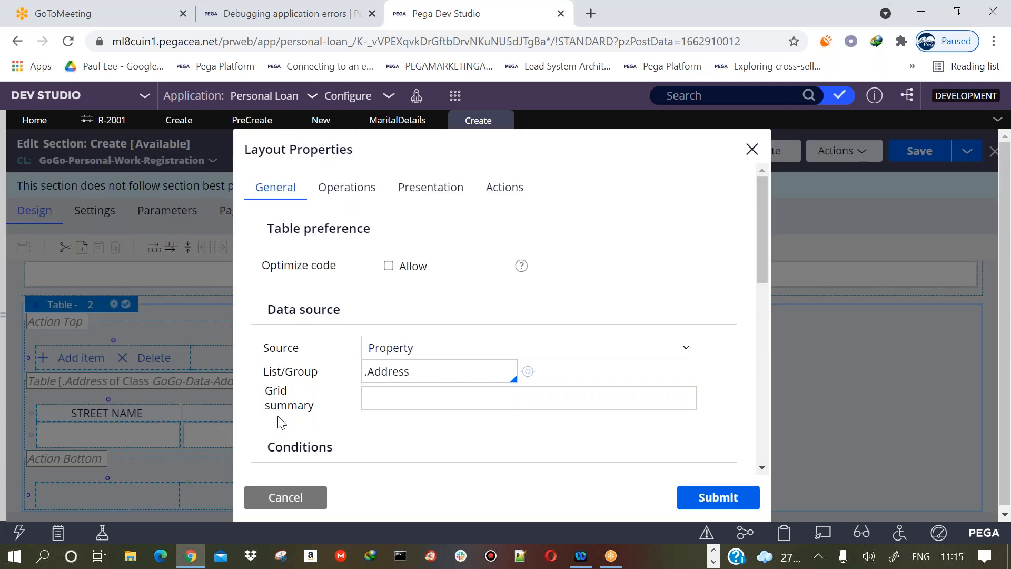
{"action": "left_click", "coordinate": [345, 189]}
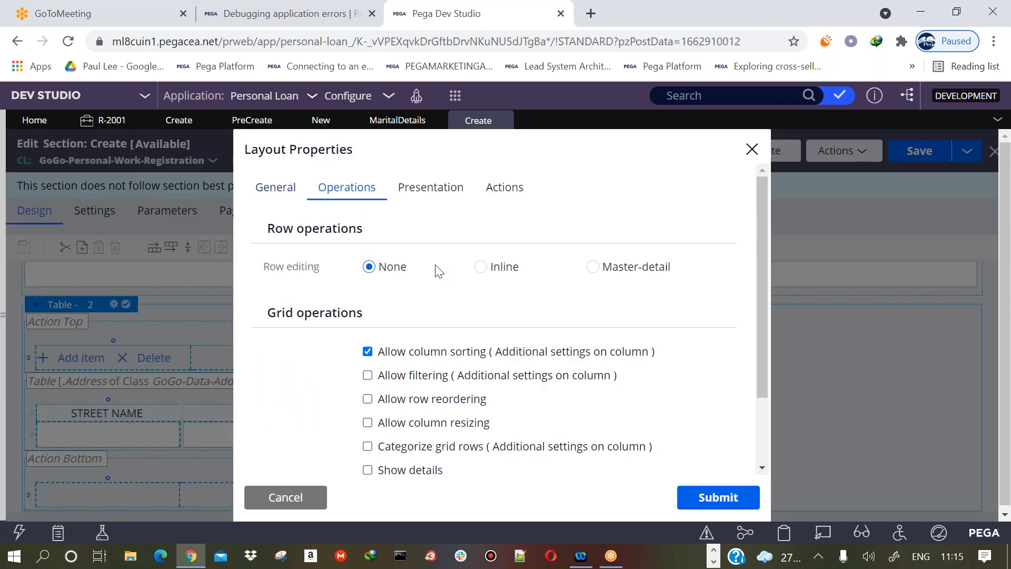
{"action": "left_click", "coordinate": [480, 267]}
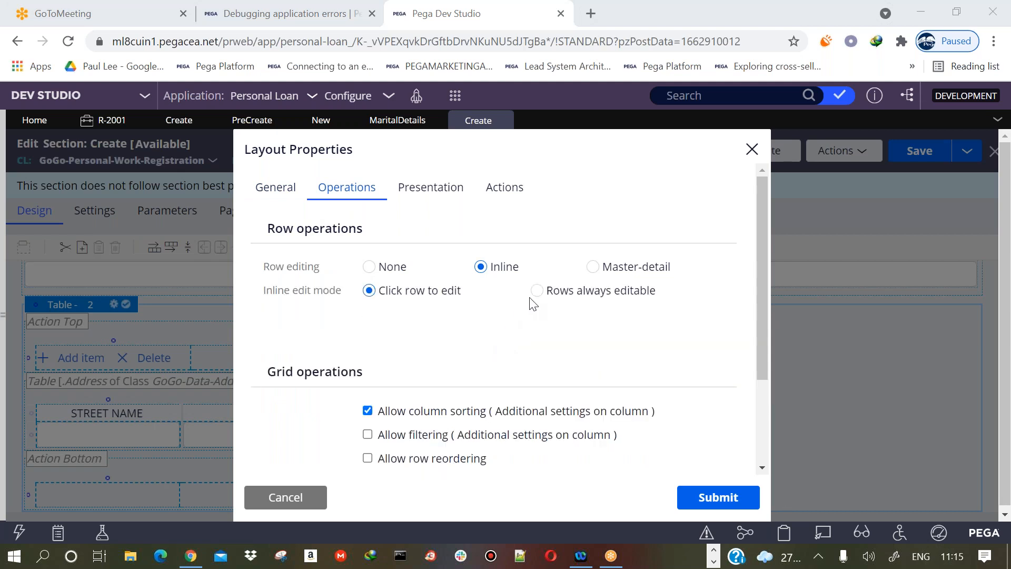
{"action": "left_click", "coordinate": [537, 291]}
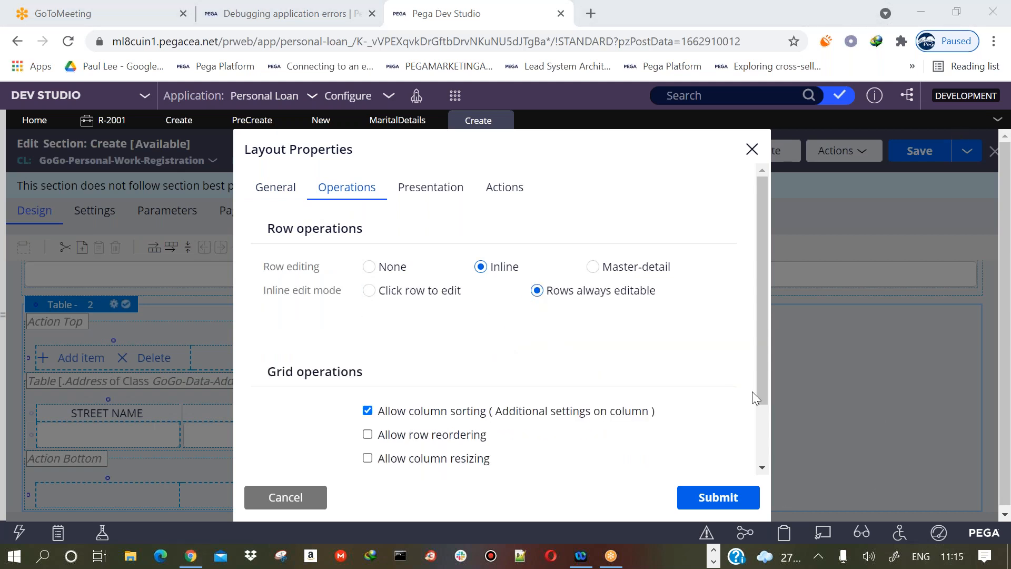
{"action": "scroll", "coordinate": [760, 396], "scroll_direction": "down", "scroll_amount": 1}
{"action": "left_click", "coordinate": [711, 494]}
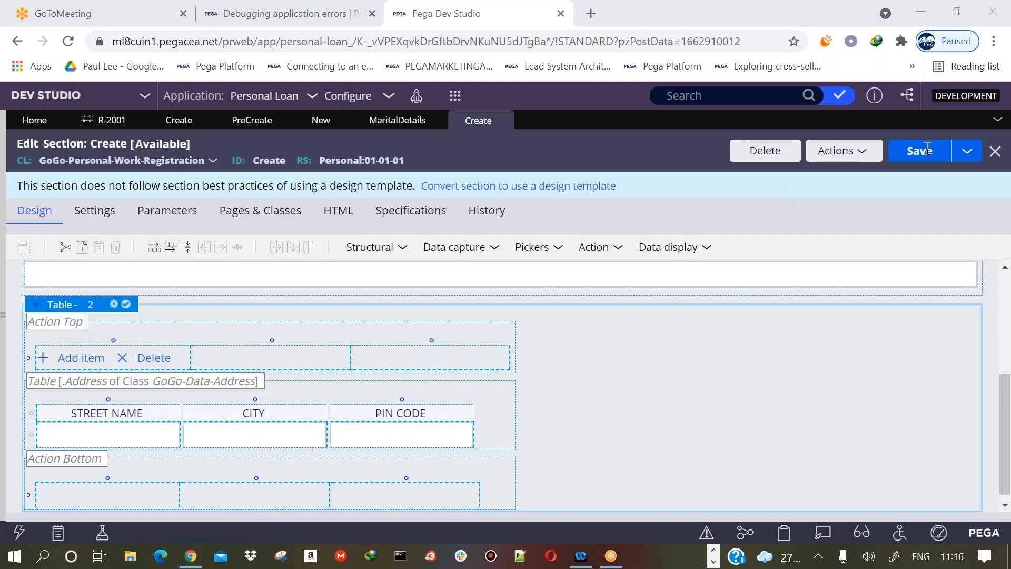
{"action": "left_click", "coordinate": [915, 166]}
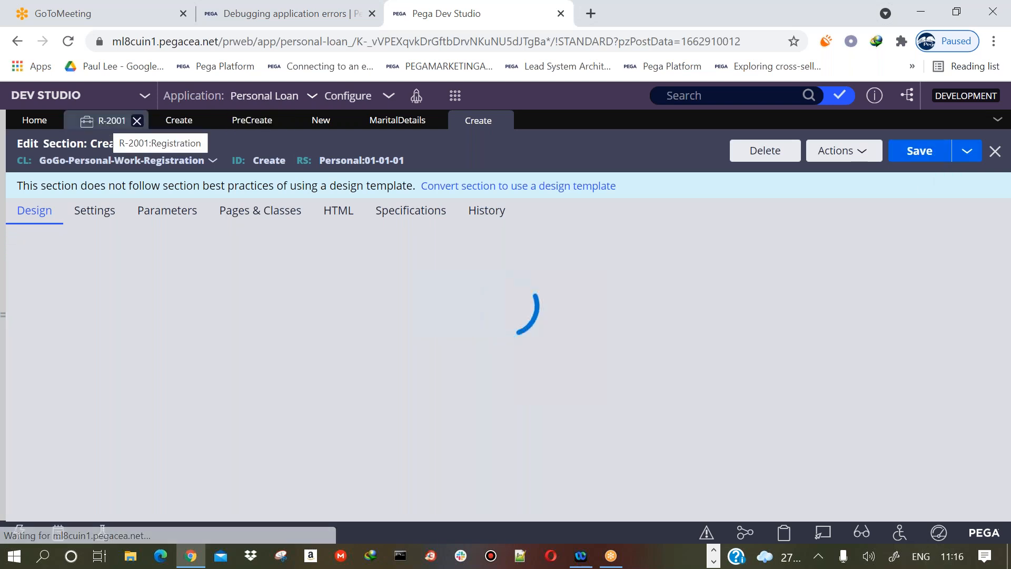
Reload the R-2001 Registration form frame so it shows the updated section
{"action": "left_click", "coordinate": [105, 120]}
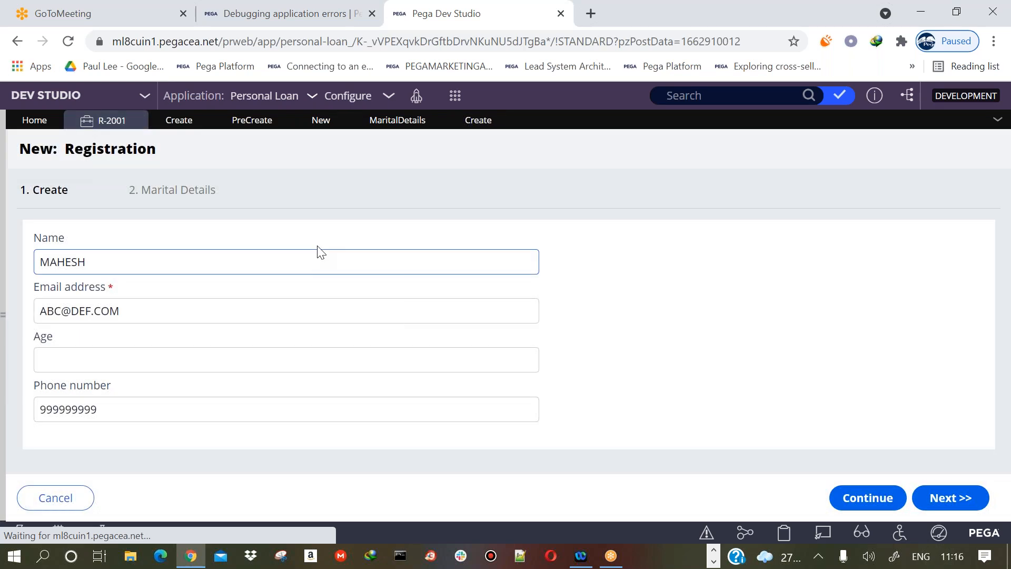
{"action": "right_click", "coordinate": [318, 239]}
{"action": "left_click", "coordinate": [381, 518]}
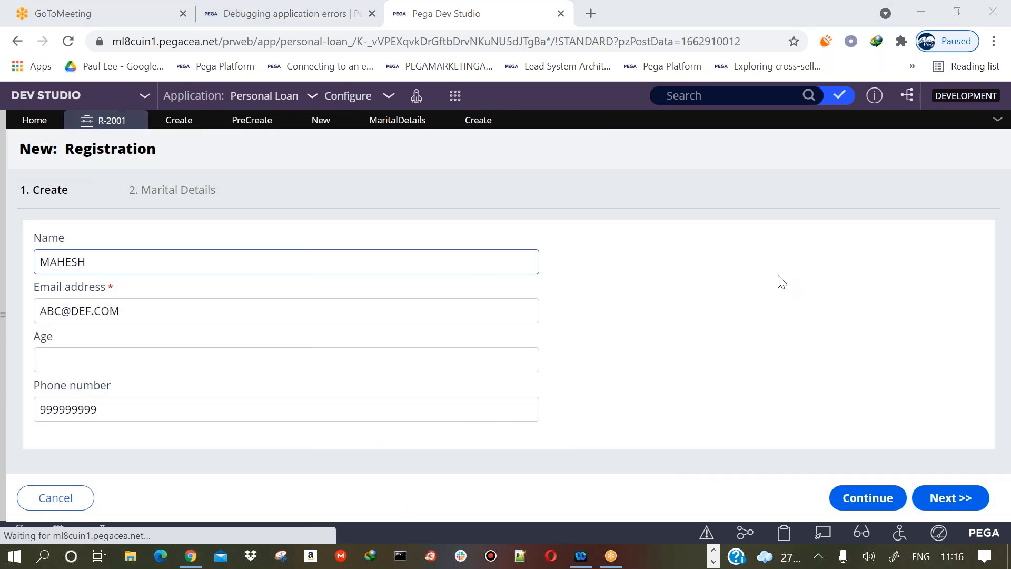
{"action": "left_click", "coordinate": [442, 314]}
{"action": "left_click", "coordinate": [470, 252]}
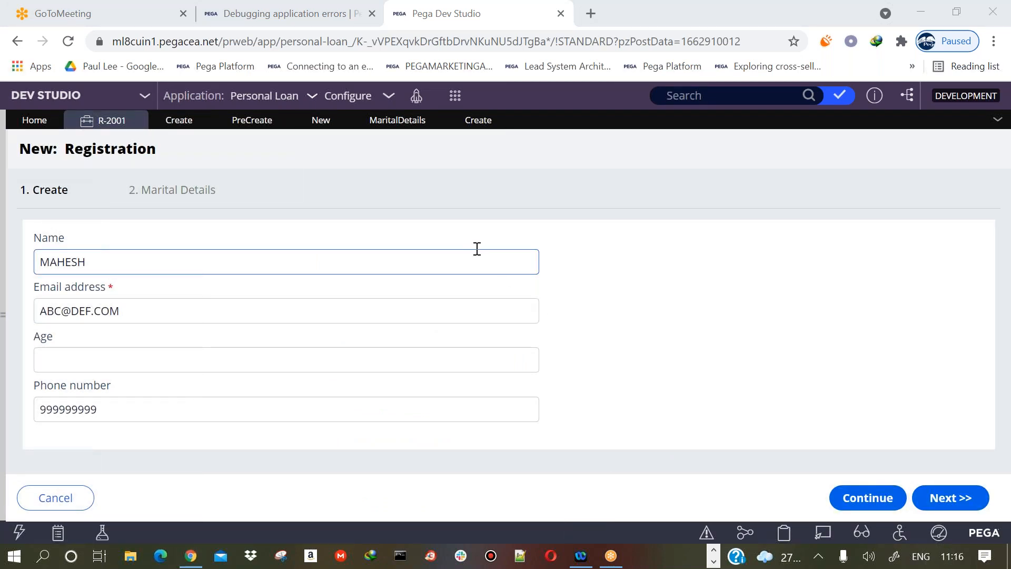
{"action": "right_click", "coordinate": [426, 206]}
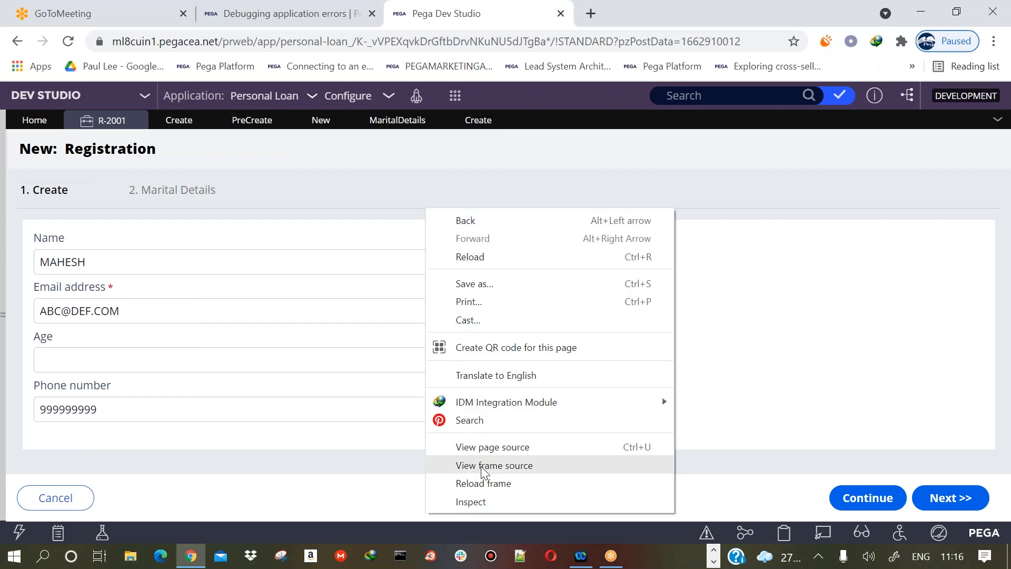
{"action": "left_click", "coordinate": [484, 483]}
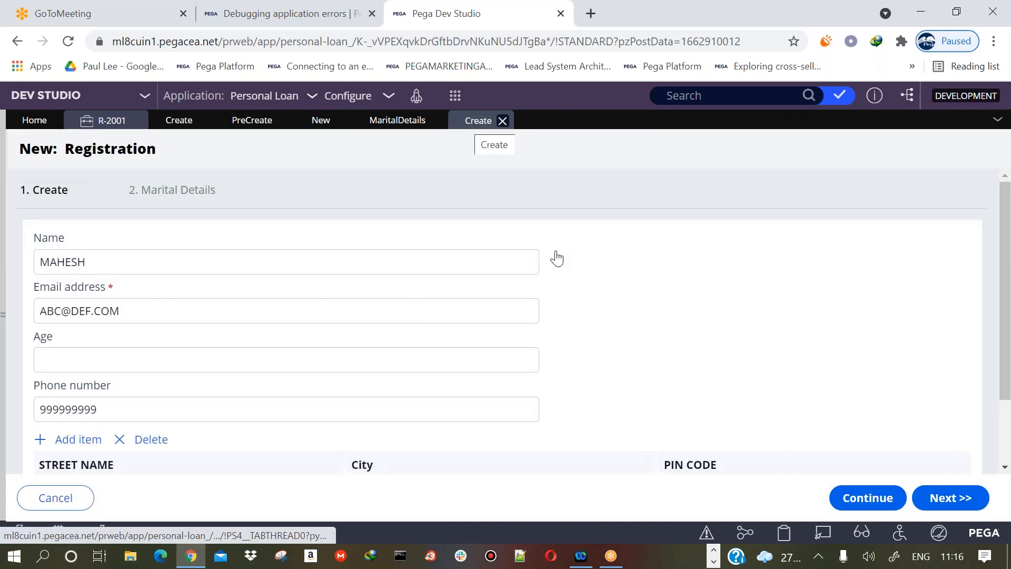
Test the address table by adding an empty row and then deleting it
{"action": "scroll", "coordinate": [963, 295], "scroll_direction": "down", "scroll_amount": 2}
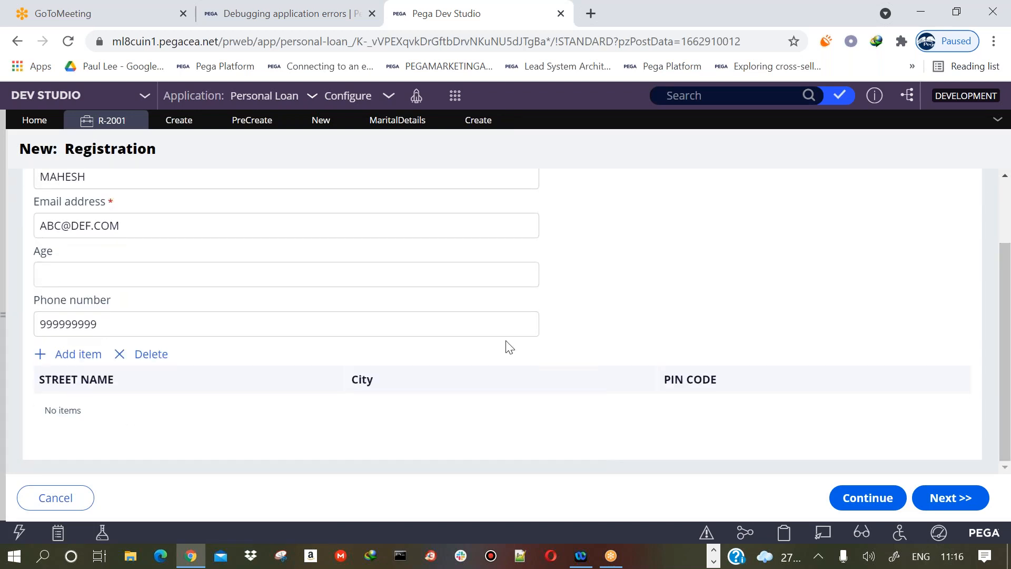
{"action": "left_click", "coordinate": [875, 77]}
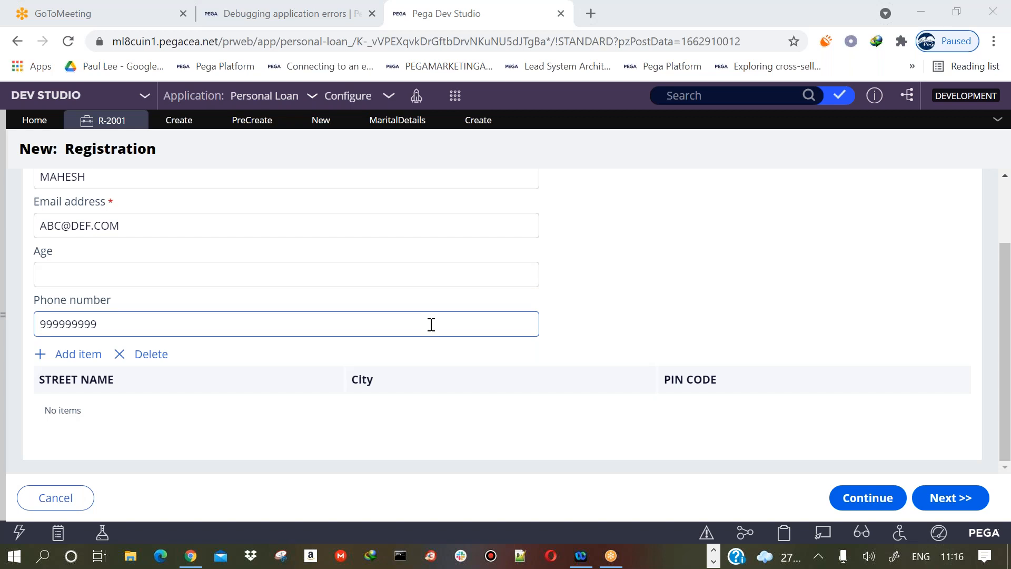
{"action": "left_click", "coordinate": [79, 353]}
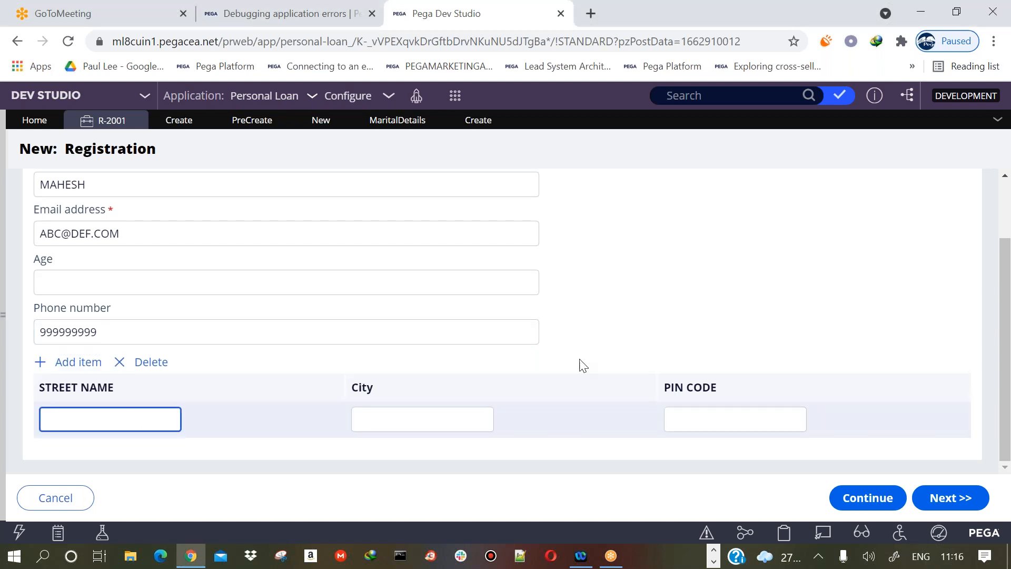
{"action": "left_click", "coordinate": [694, 365]}
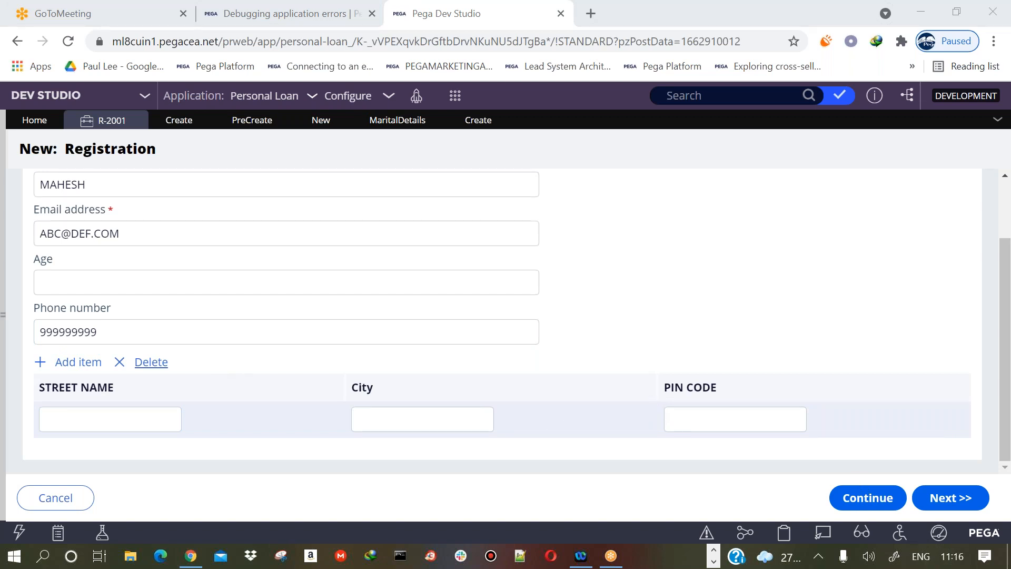
{"action": "left_click", "coordinate": [148, 363]}
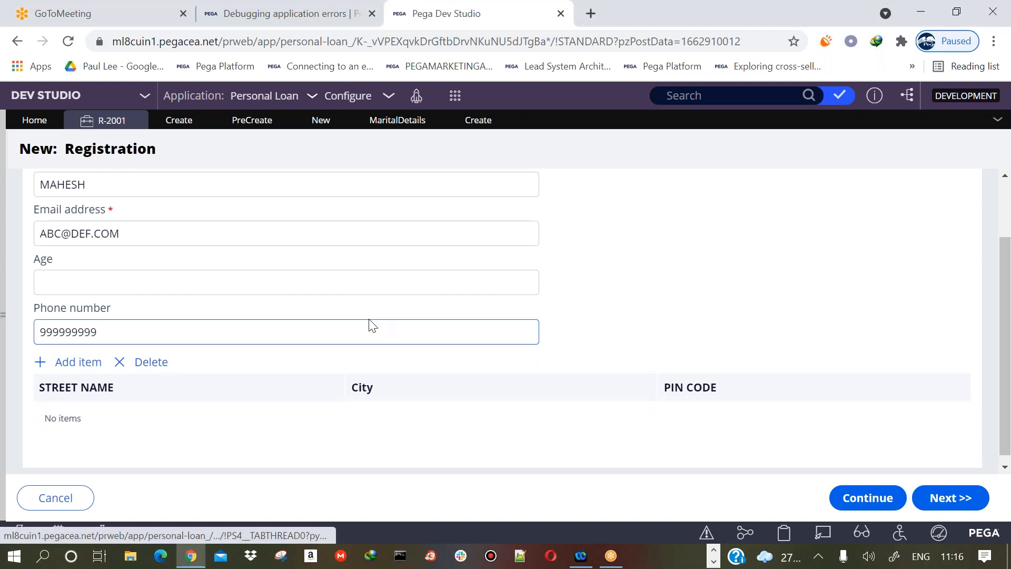
{"action": "left_click", "coordinate": [757, 213]}
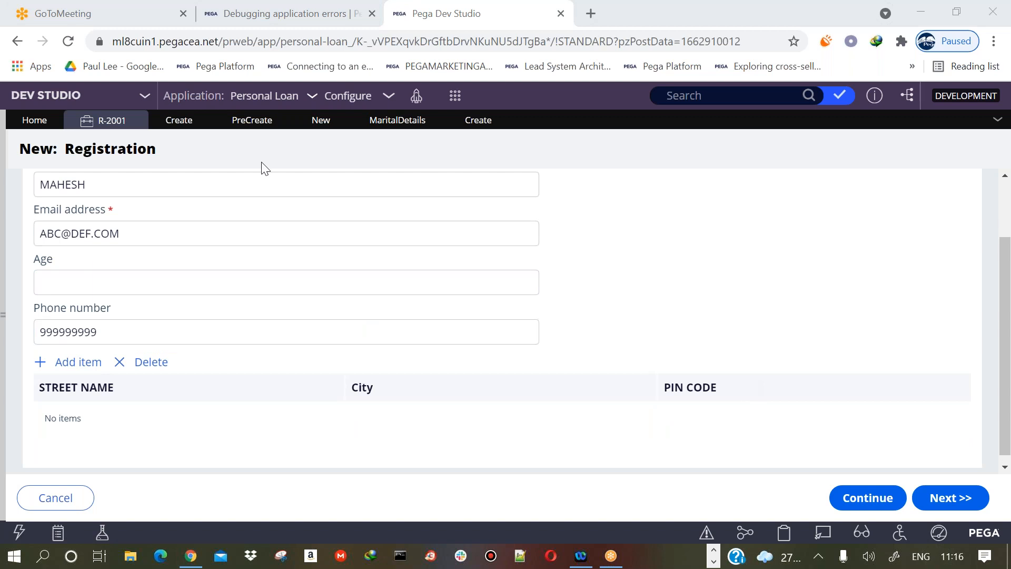
{"action": "left_click", "coordinate": [246, 124]}
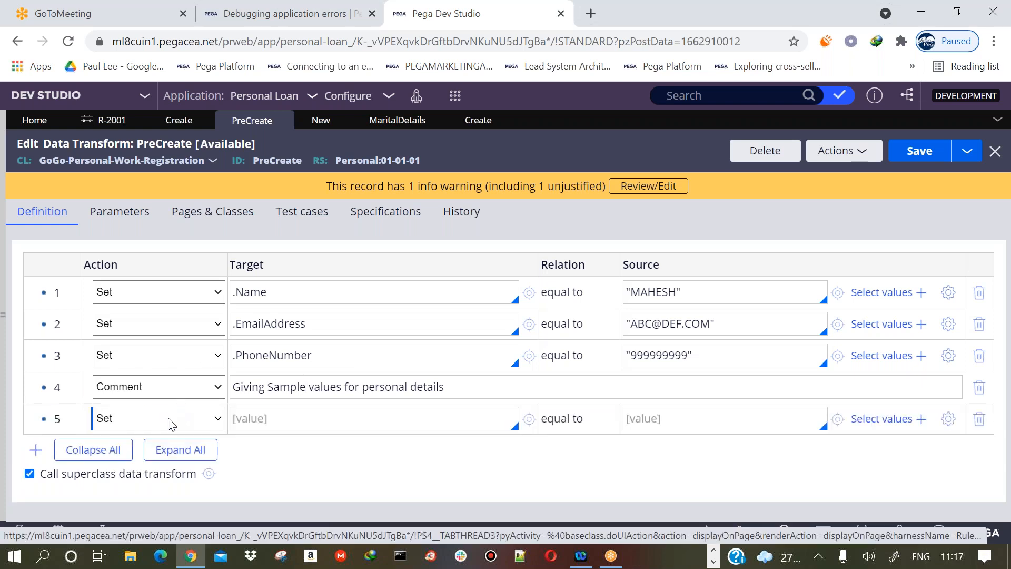
Make PreCreate step 5 'Append to' target .Address with relation 'a new page'
{"action": "left_click", "coordinate": [163, 420]}
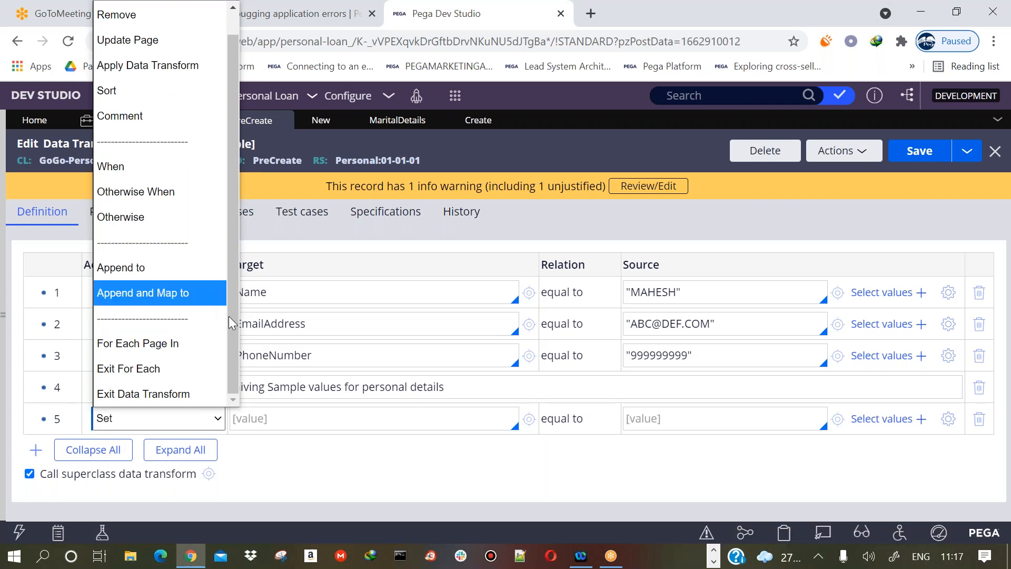
{"action": "scroll", "coordinate": [233, 209], "scroll_direction": "up", "scroll_amount": 1}
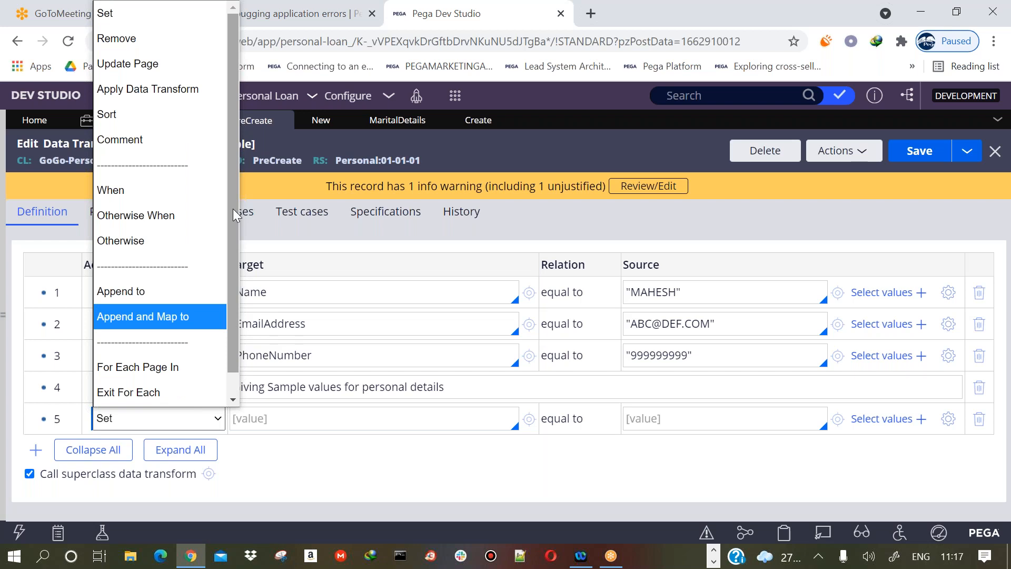
{"action": "left_click", "coordinate": [138, 294]}
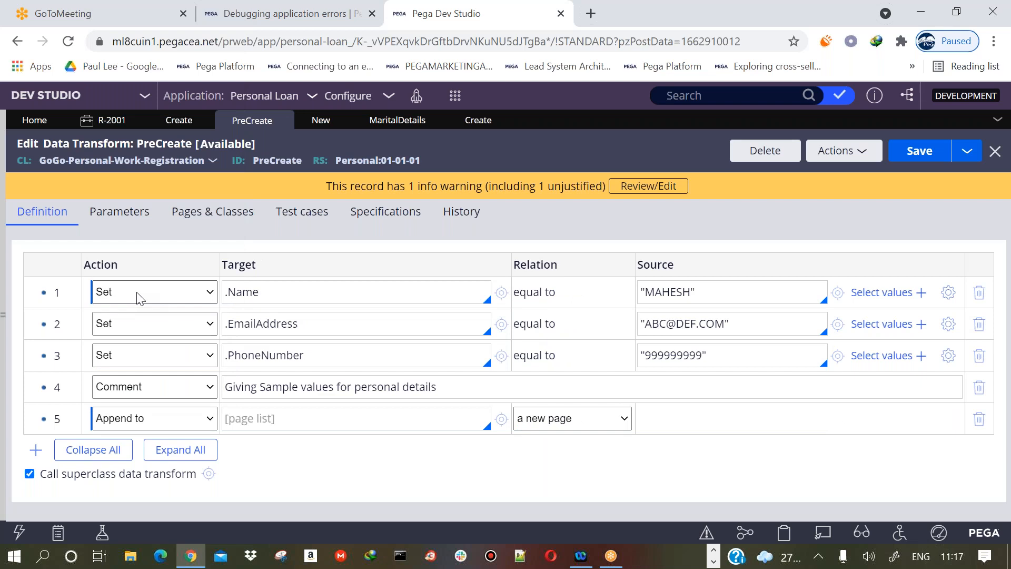
{"action": "left_click", "coordinate": [257, 418]}
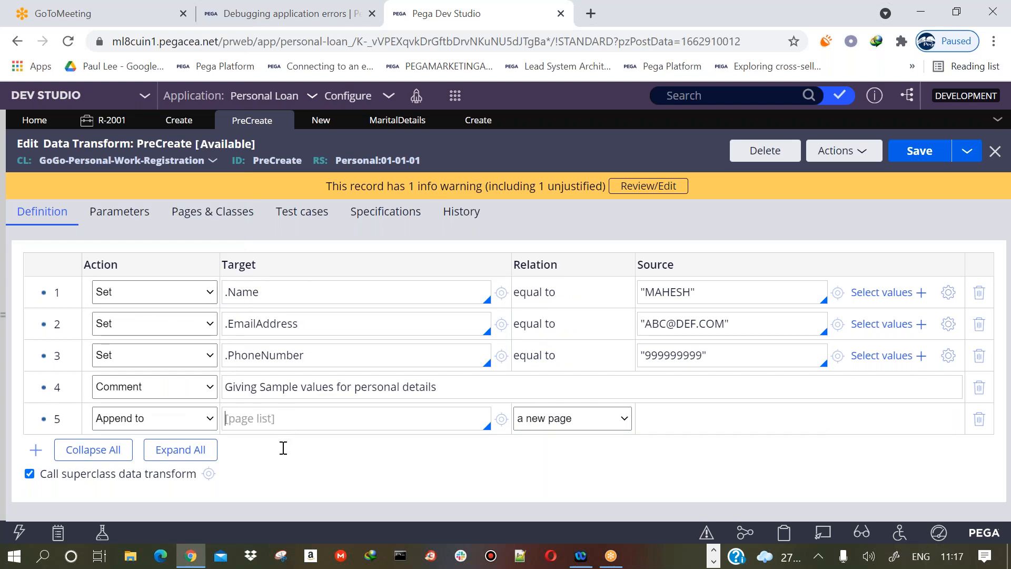
{"action": "type", "text": "."}
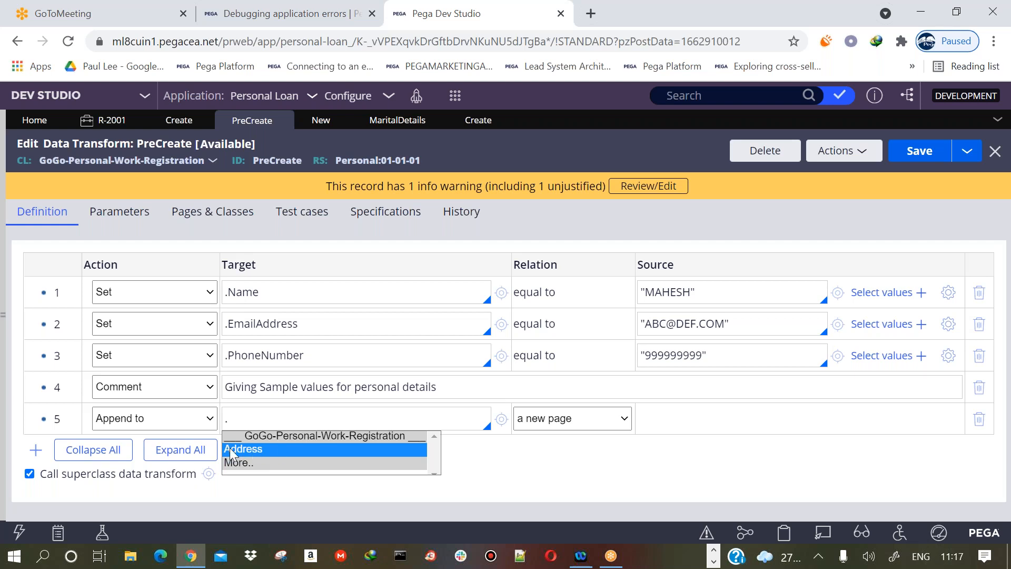
{"action": "left_click", "coordinate": [253, 452]}
{"action": "left_click", "coordinate": [583, 418]}
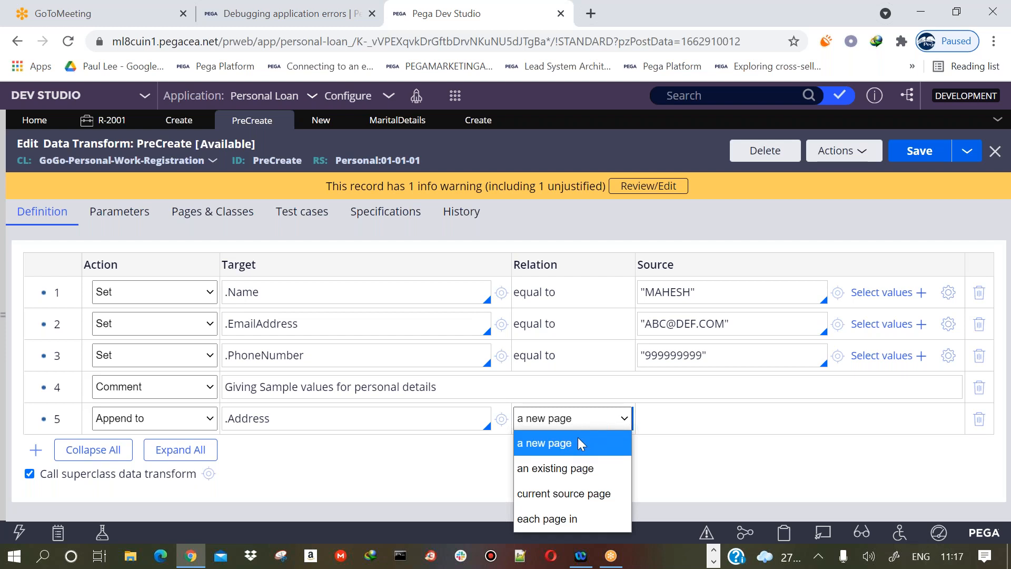
{"action": "left_click", "coordinate": [108, 120]}
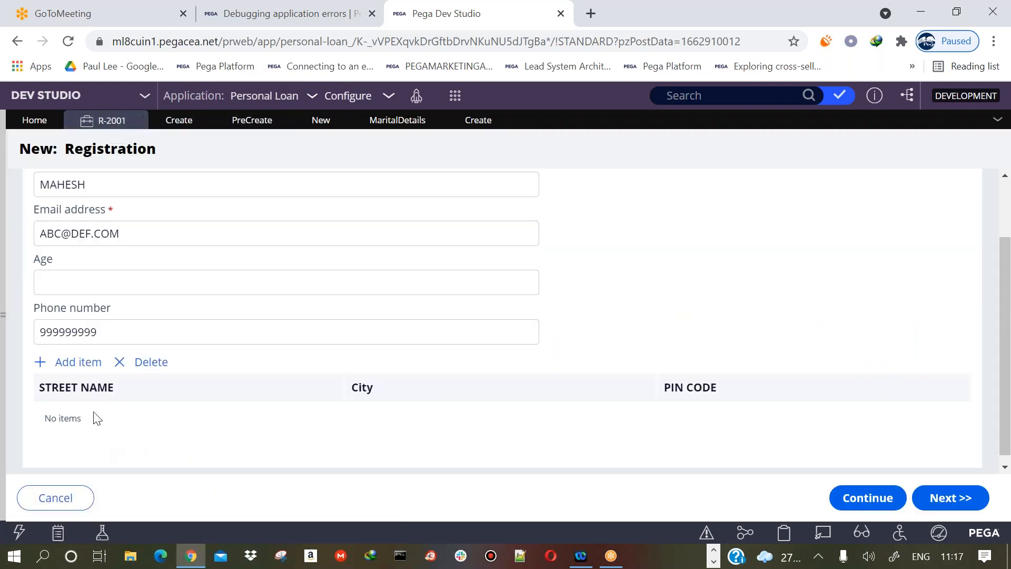
Add an address row on the form, filling in a sample street name, city and PIN code
{"action": "left_click", "coordinate": [78, 362]}
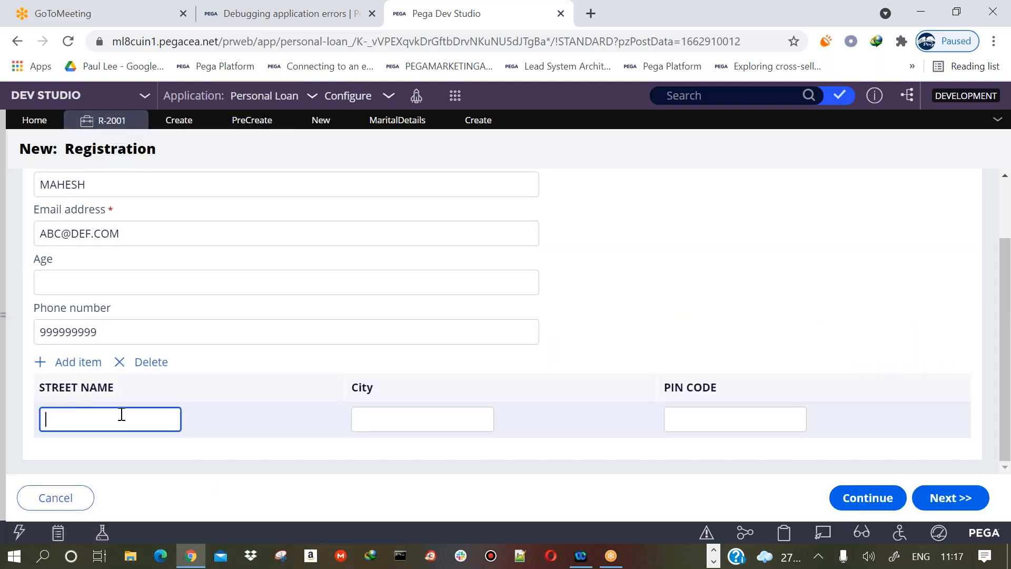
{"action": "left_click", "coordinate": [717, 415]}
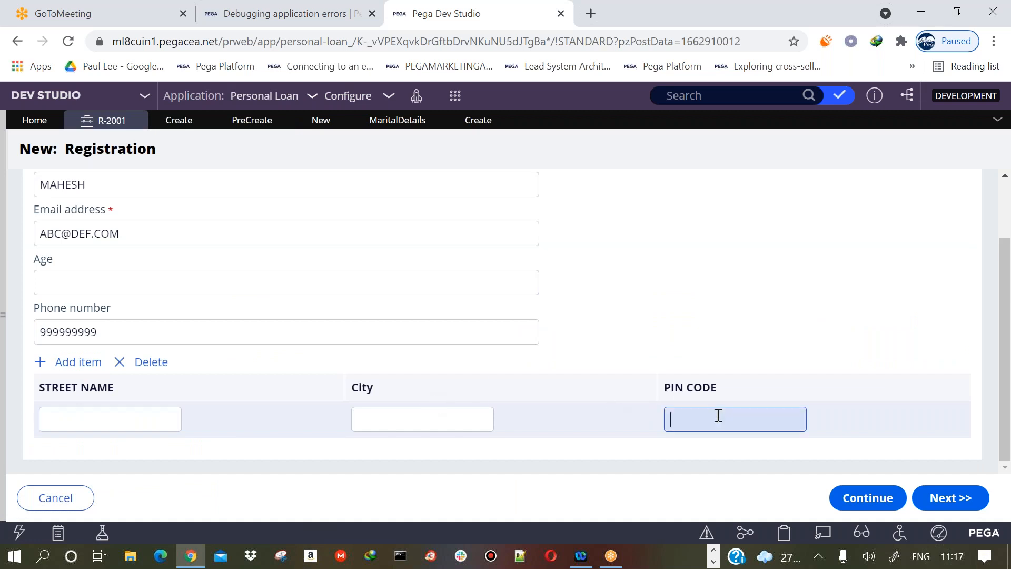
{"action": "left_click", "coordinate": [110, 419]}
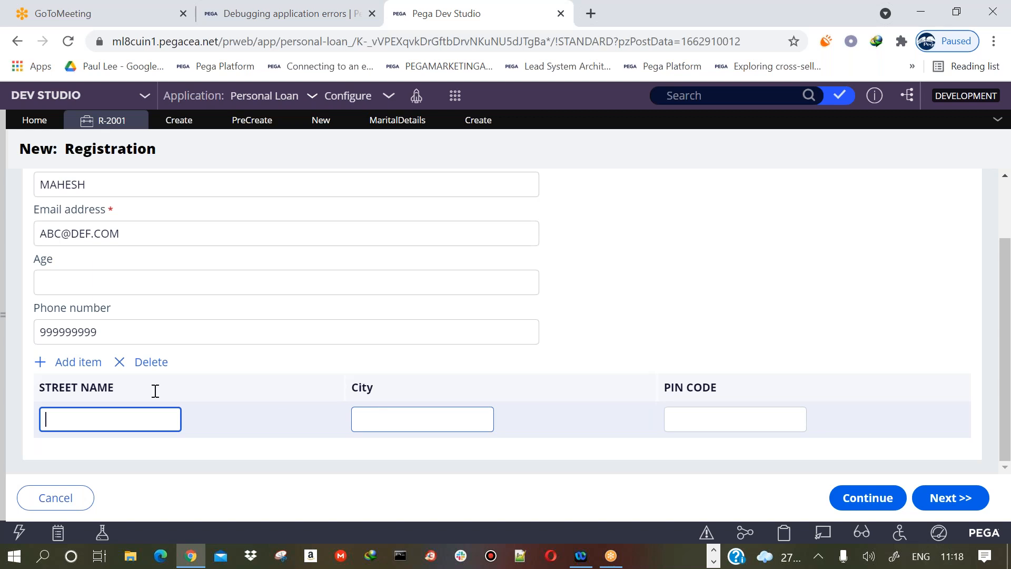
{"action": "type", "text": "abc street"}
{"action": "key", "text": "Tab"}
{"action": "type", "text": "hyderabad"}
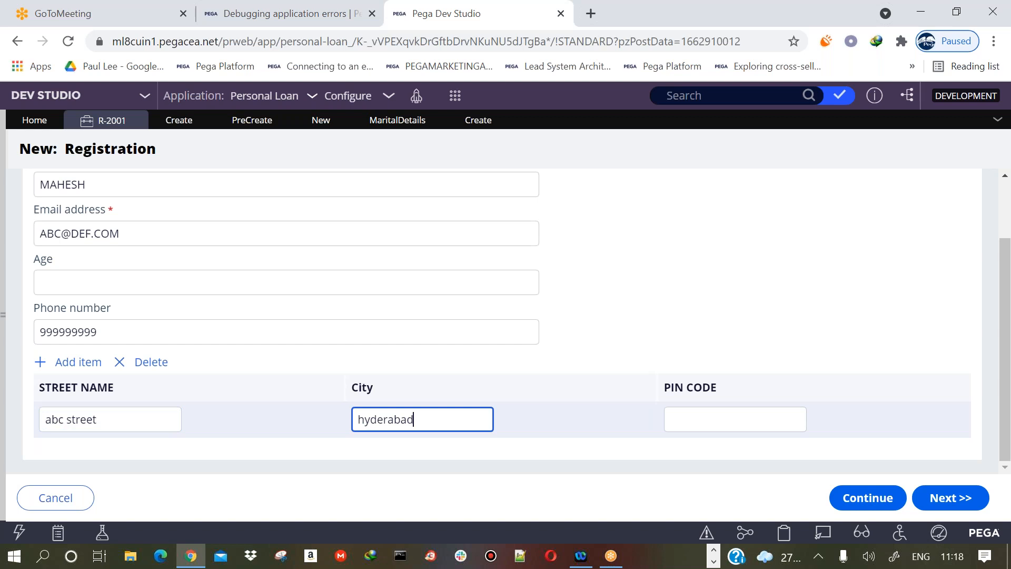
{"action": "left_click", "coordinate": [684, 419]}
{"action": "type", "text": "03490340"}
{"action": "left_click", "coordinate": [789, 327]}
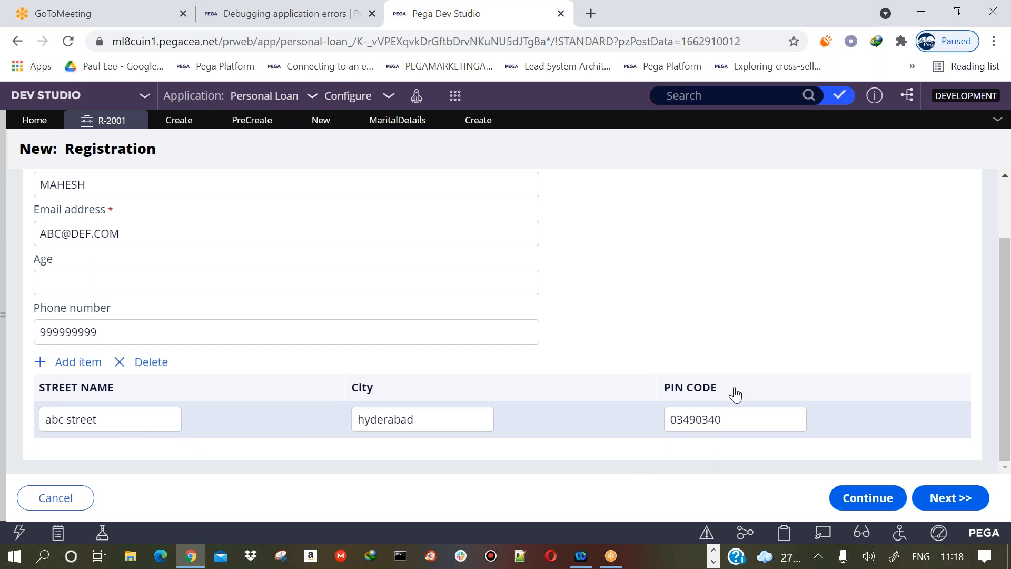
{"action": "double_click", "coordinate": [700, 419]}
{"action": "double_click", "coordinate": [402, 420]}
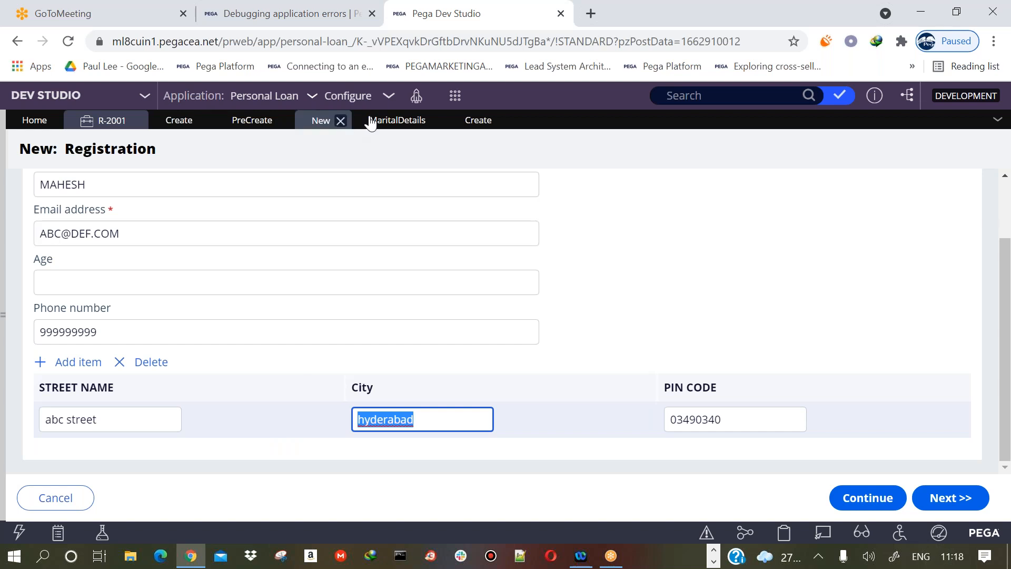
{"action": "left_click", "coordinate": [252, 120]}
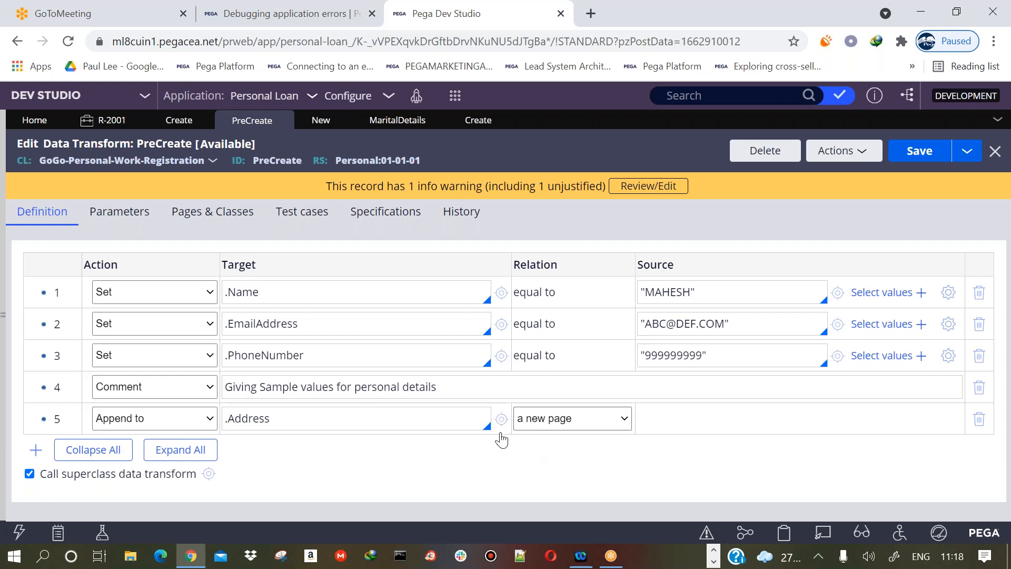
Switch step 5 to 'Append and Map to', then revert it to 'Append to', confirming removal of the child row
{"action": "left_click", "coordinate": [160, 419]}
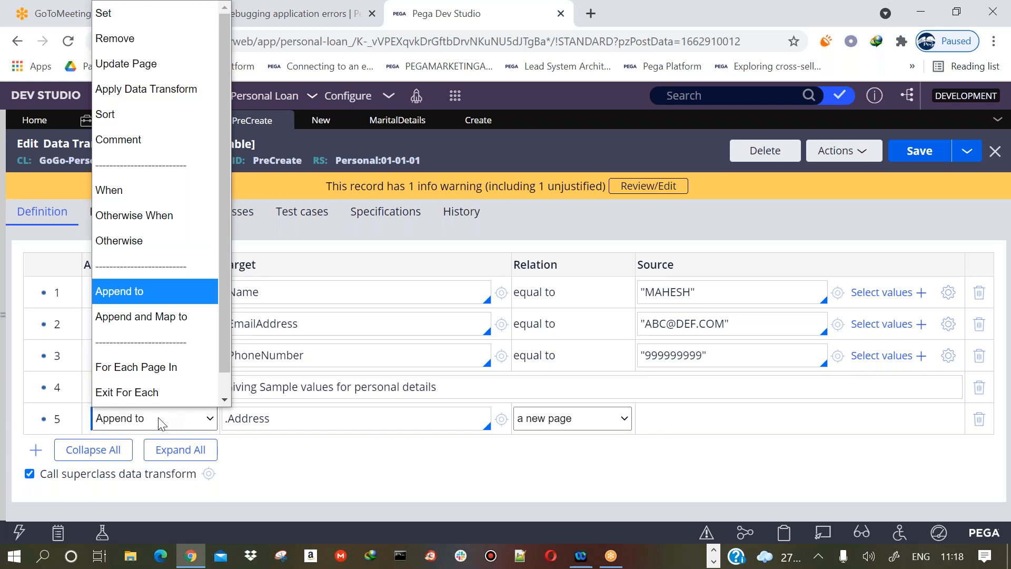
{"action": "left_click", "coordinate": [159, 298]}
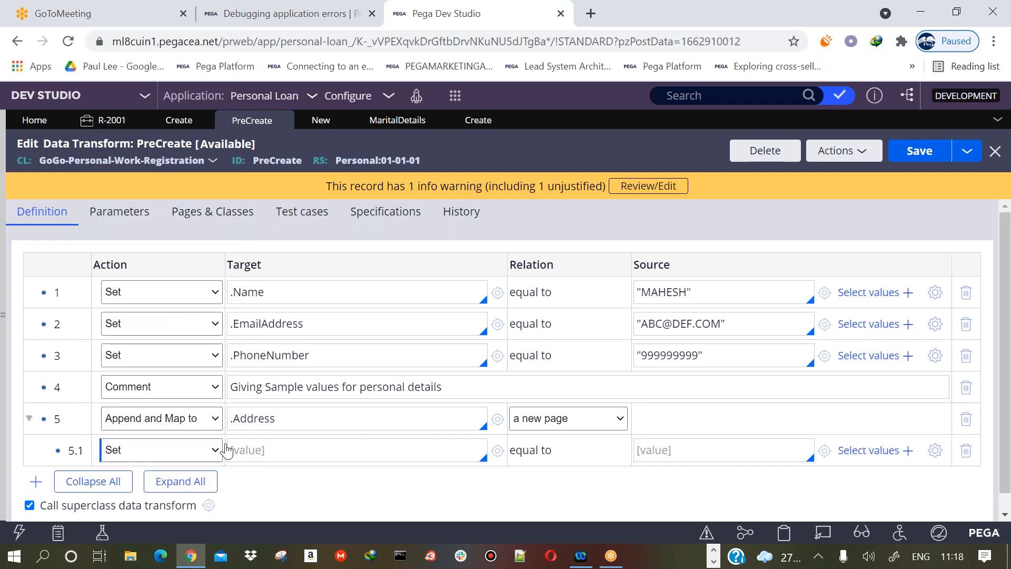
{"action": "left_click", "coordinate": [198, 430]}
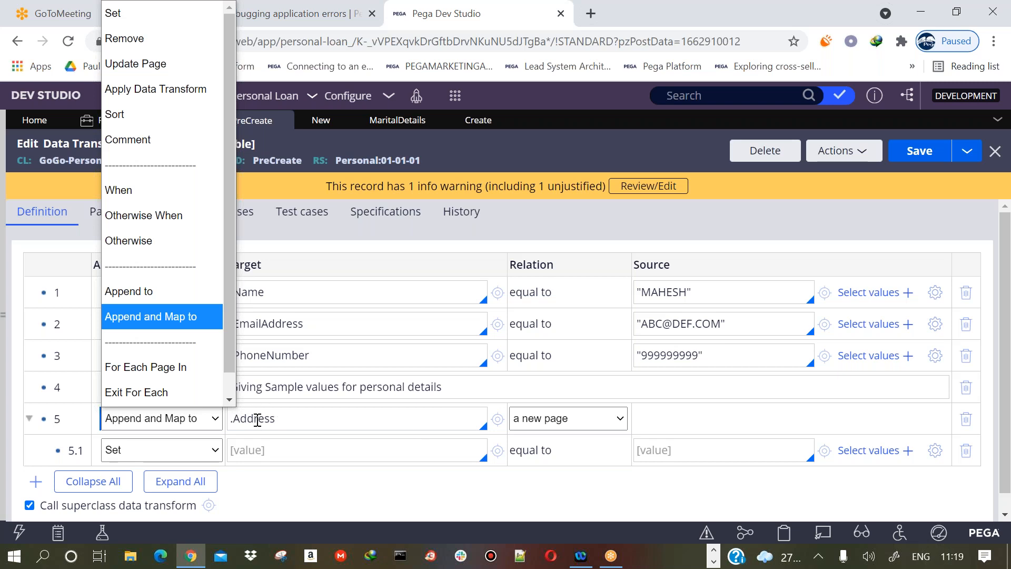
{"action": "left_click", "coordinate": [156, 291]}
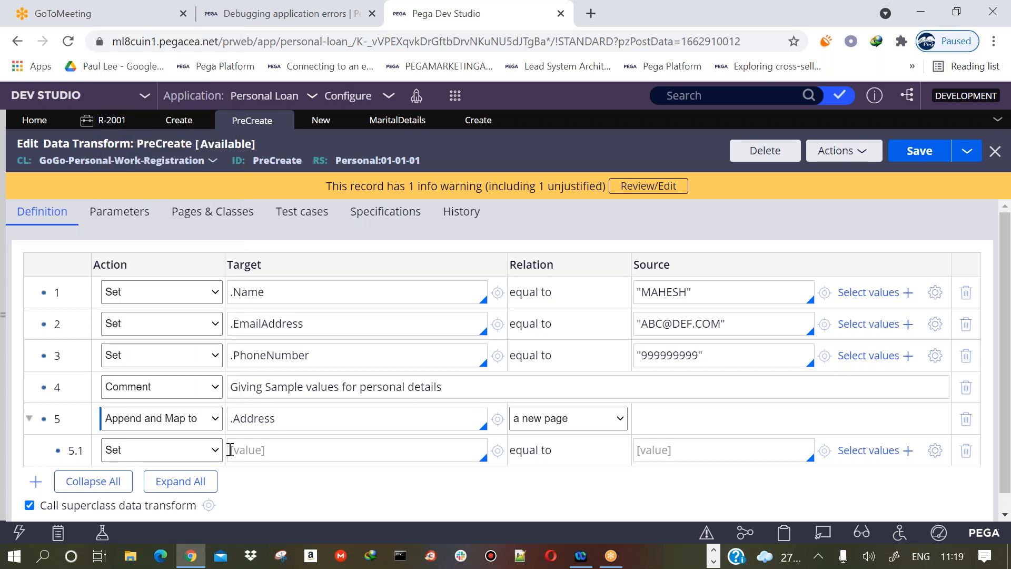
{"action": "left_click", "coordinate": [582, 131]}
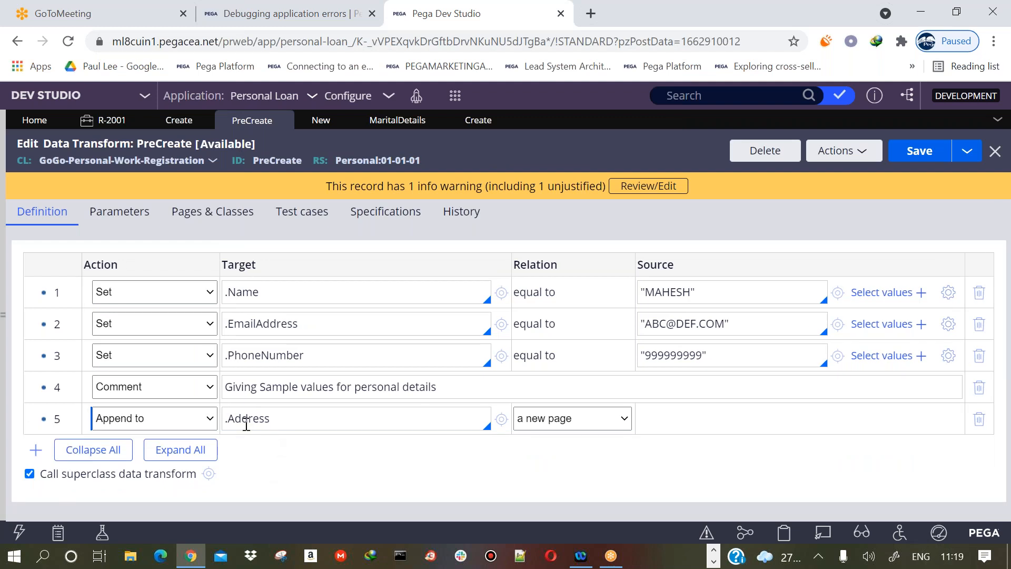
Save the PreCreate data transform with step 5 appending to .Address and return to the Registration form
{"action": "left_click", "coordinate": [573, 418]}
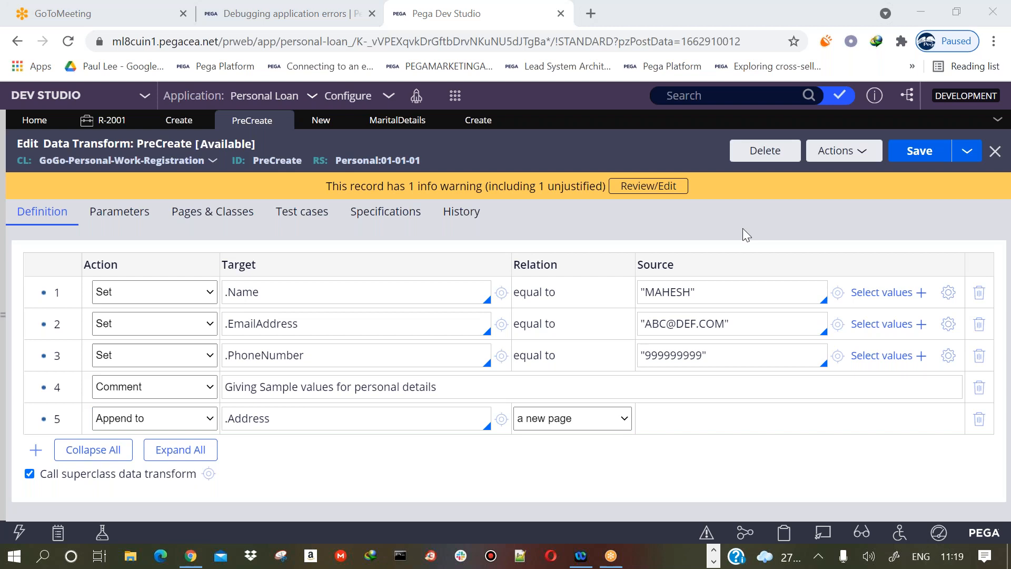
{"action": "left_click", "coordinate": [918, 151]}
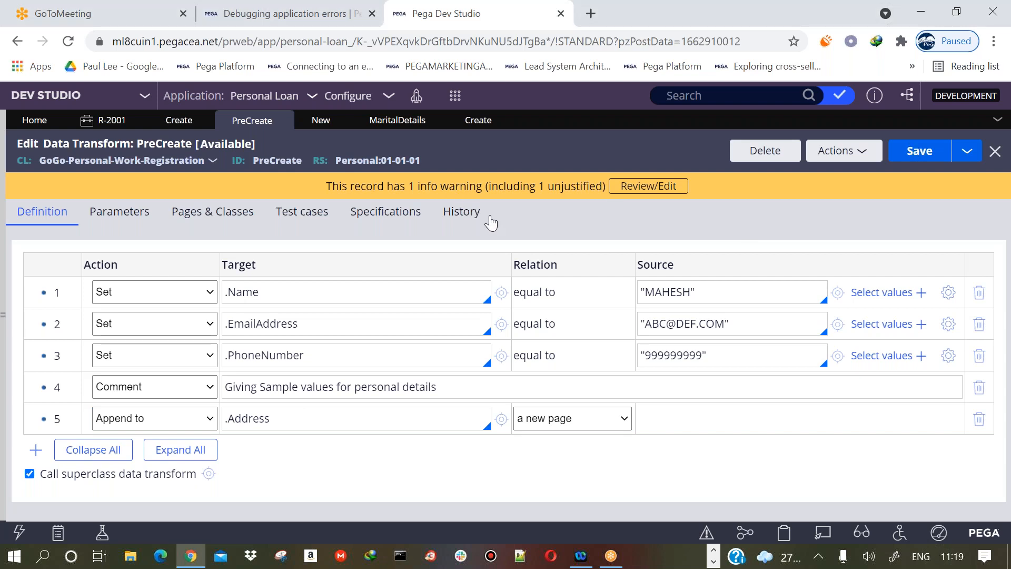
{"action": "key", "text": "ctrl+s"}
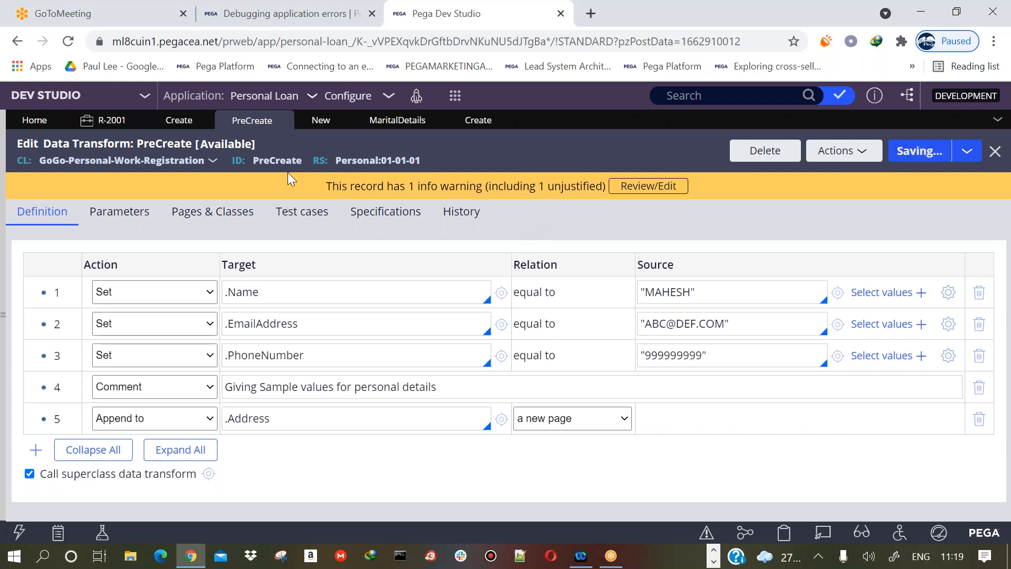
{"action": "left_click", "coordinate": [103, 125]}
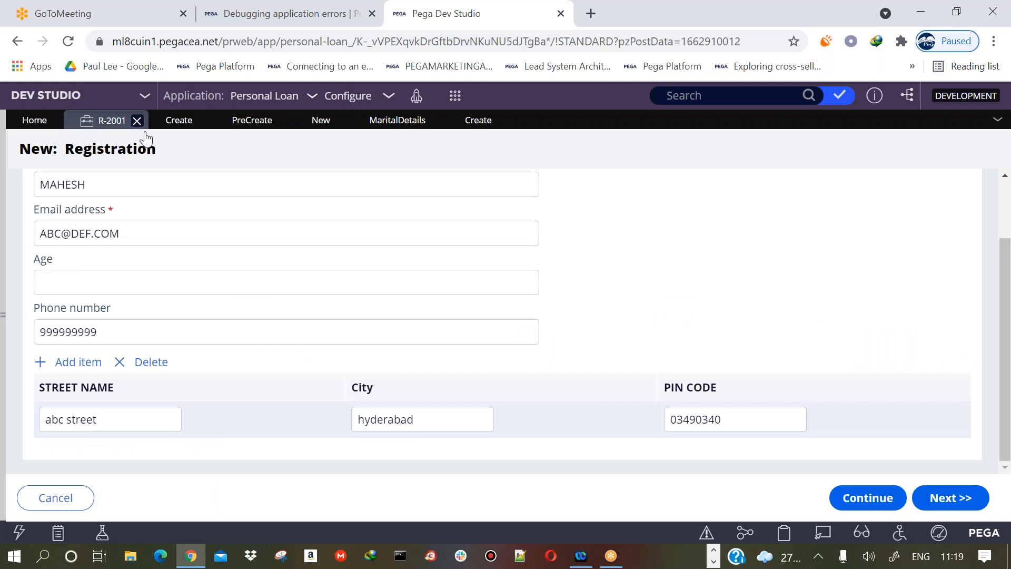
Delete the sample address row and reload the Registration form frame, leaving one empty row
{"action": "left_click", "coordinate": [152, 363]}
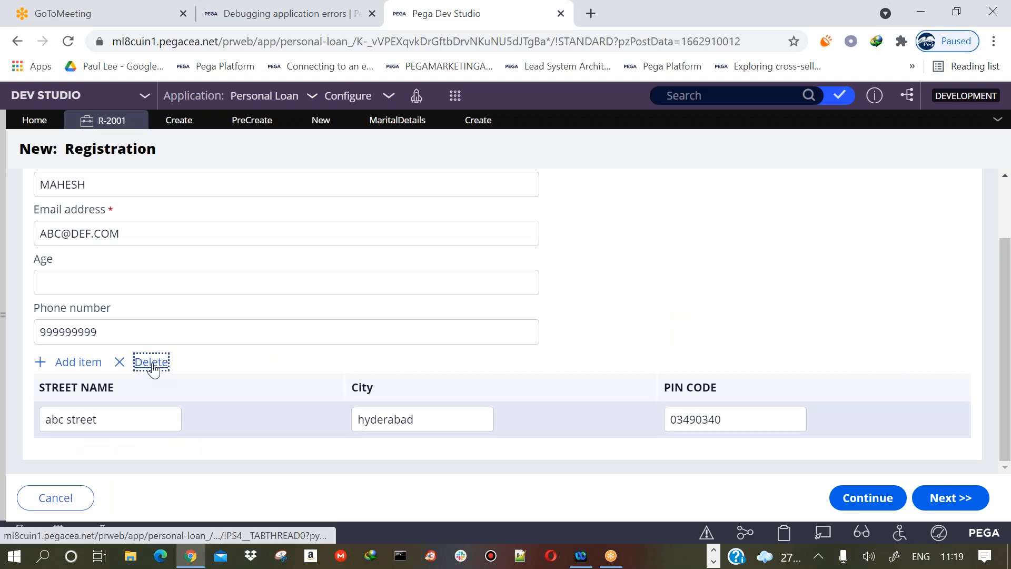
{"action": "right_click", "coordinate": [398, 357]}
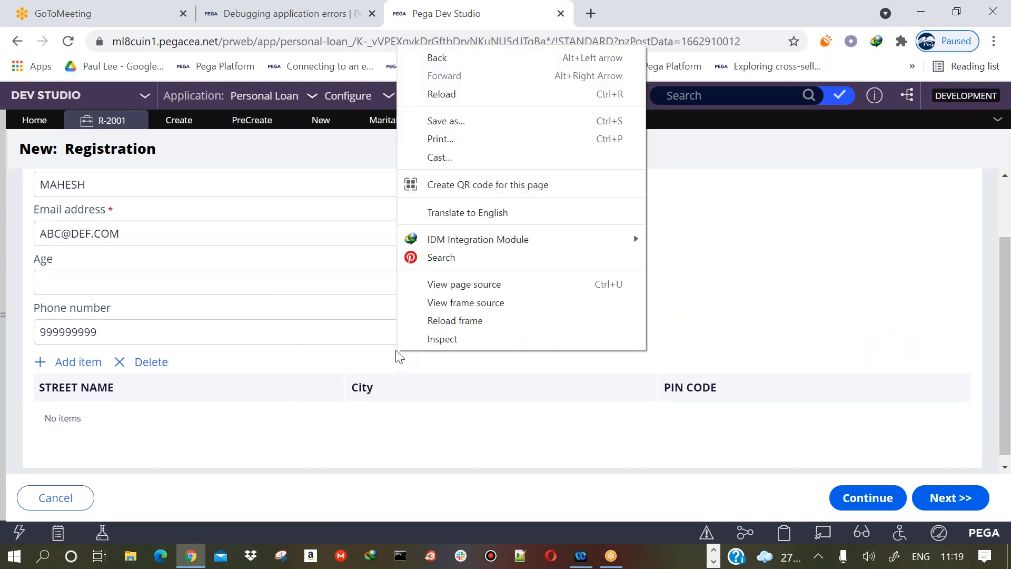
{"action": "left_click", "coordinate": [450, 321]}
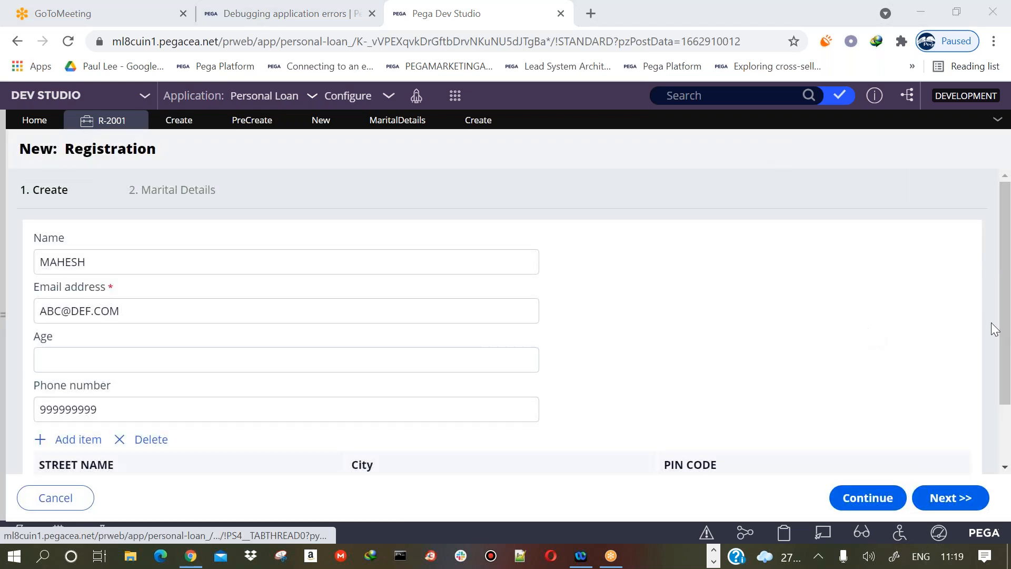
{"action": "left_click_drag", "start_coordinate": [1005, 327], "coordinate": [1004, 392]}
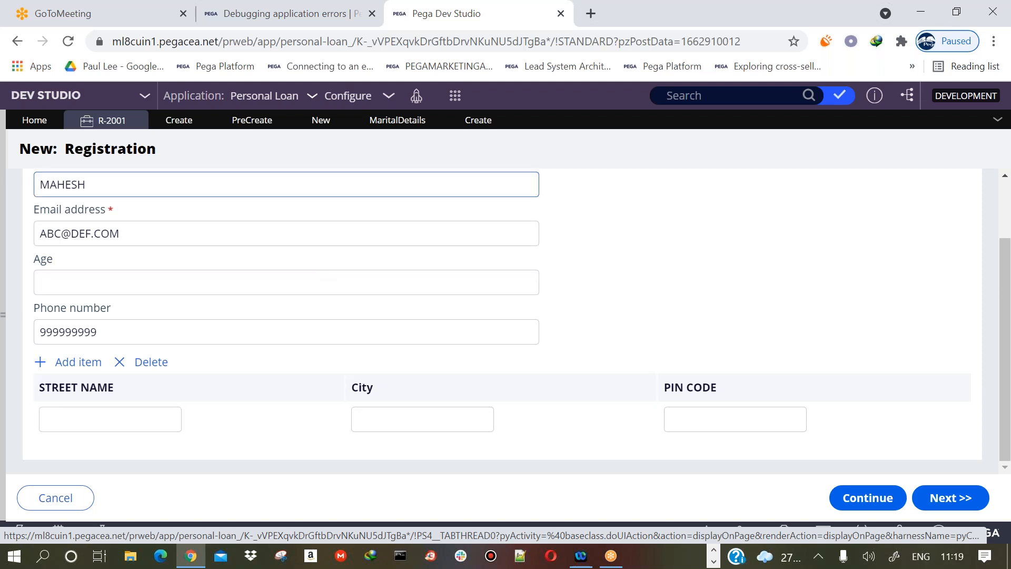
Add a sixth PreCreate step that appends to .Address, then save the data transform
{"action": "left_click", "coordinate": [477, 120]}
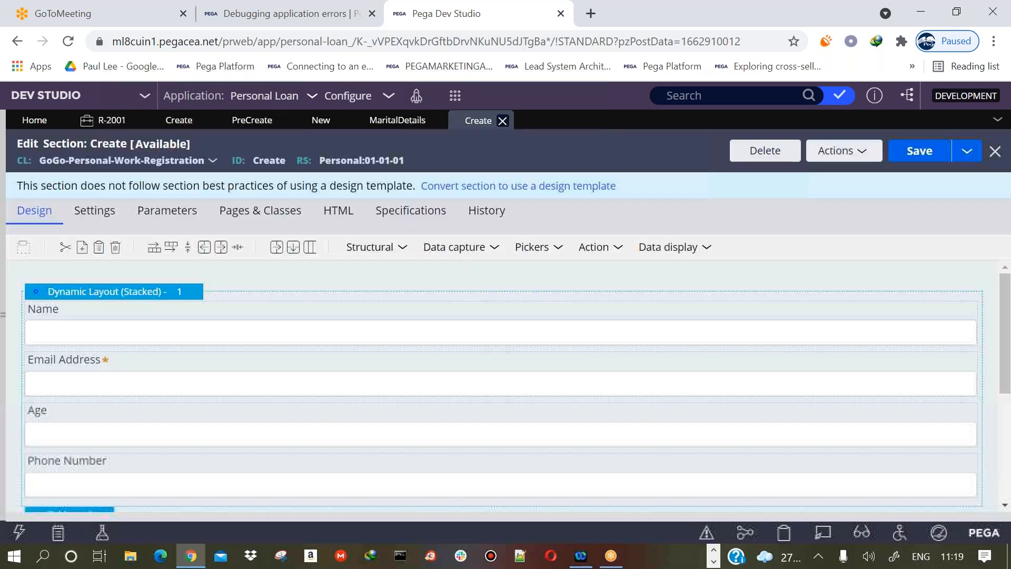
{"action": "left_click", "coordinate": [252, 120]}
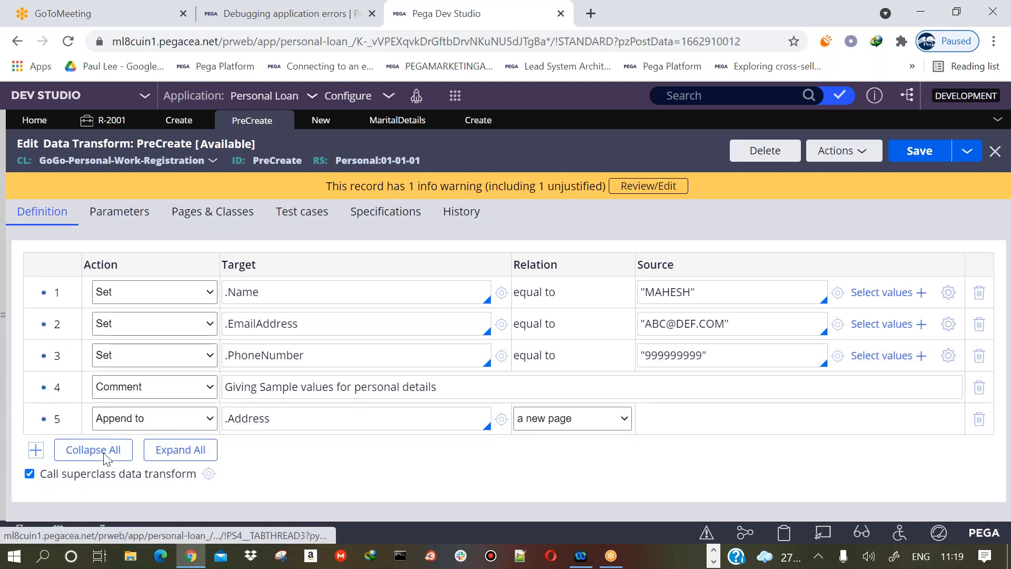
{"action": "left_click", "coordinate": [175, 449]}
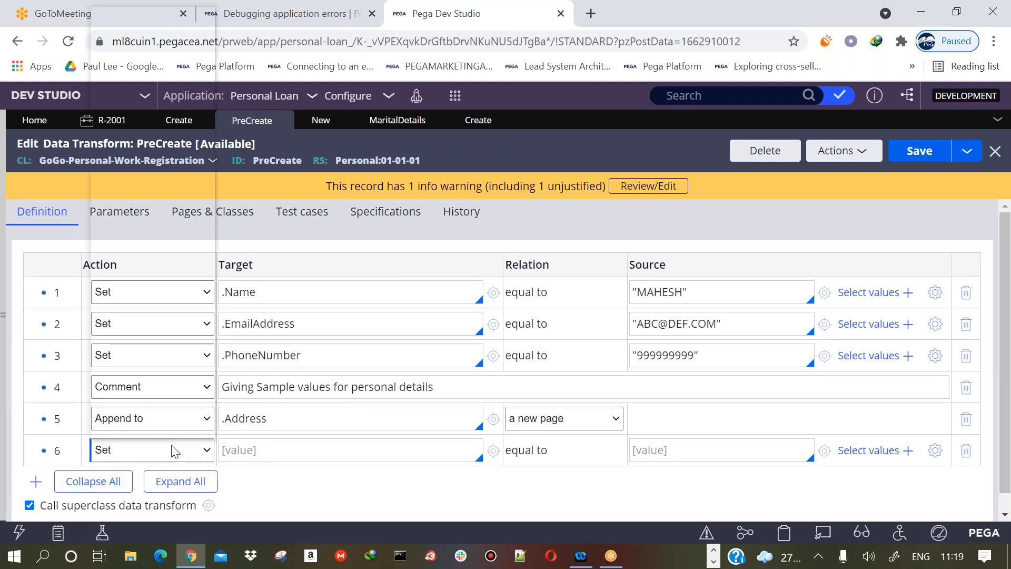
{"action": "left_click", "coordinate": [163, 301]}
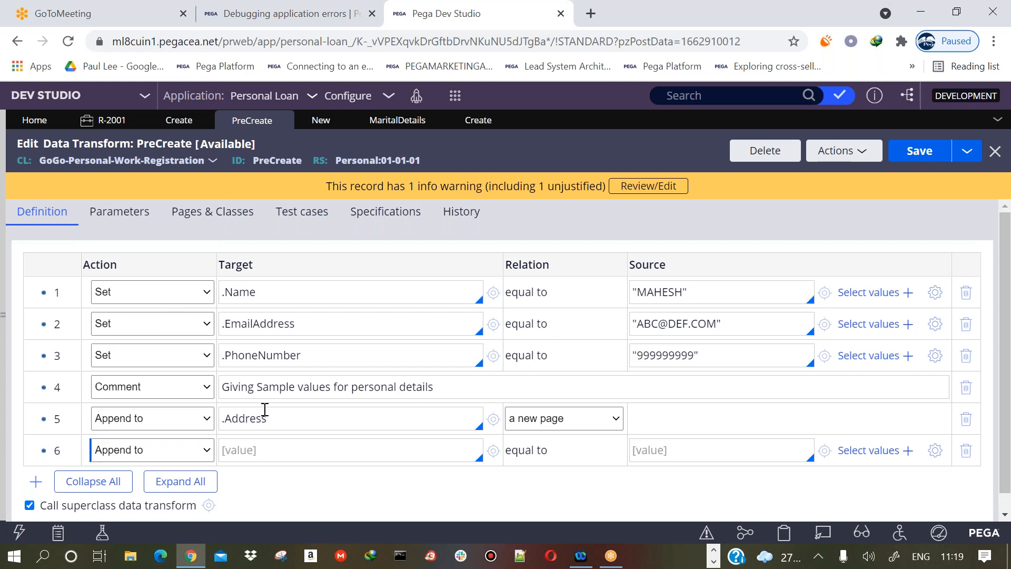
{"action": "left_click", "coordinate": [300, 420]}
{"action": "left_click", "coordinate": [294, 456]}
{"action": "type", "text": ".Address"}
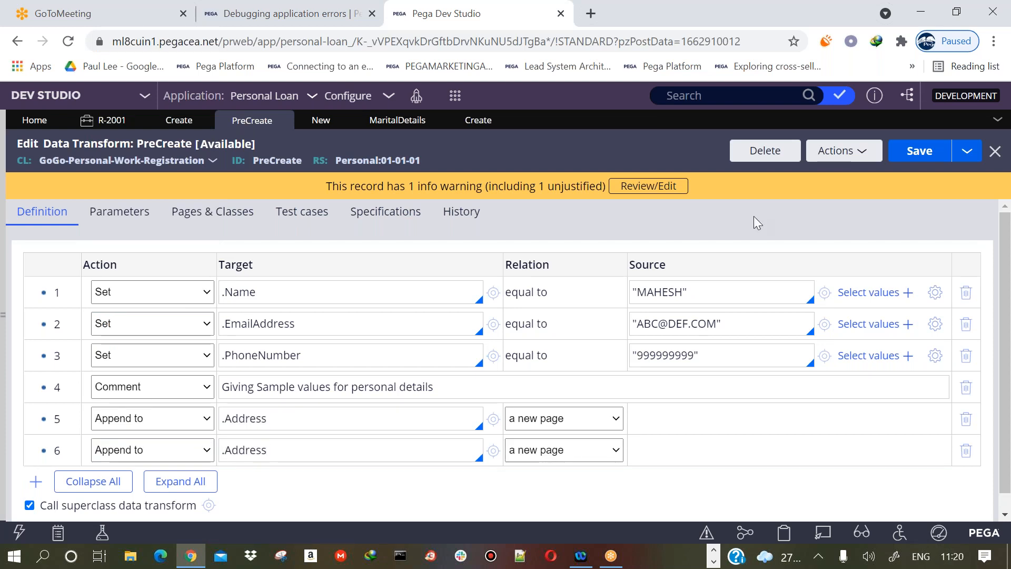
{"action": "left_click", "coordinate": [919, 151]}
Reload the Registration form frame and scroll down to the address table
{"action": "left_click", "coordinate": [87, 123]}
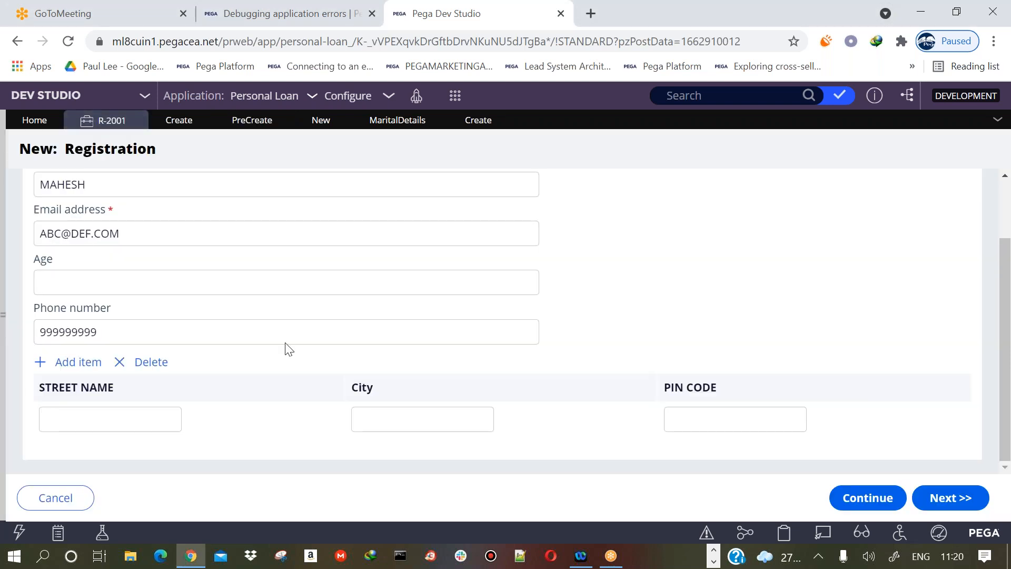
{"action": "right_click", "coordinate": [287, 365]}
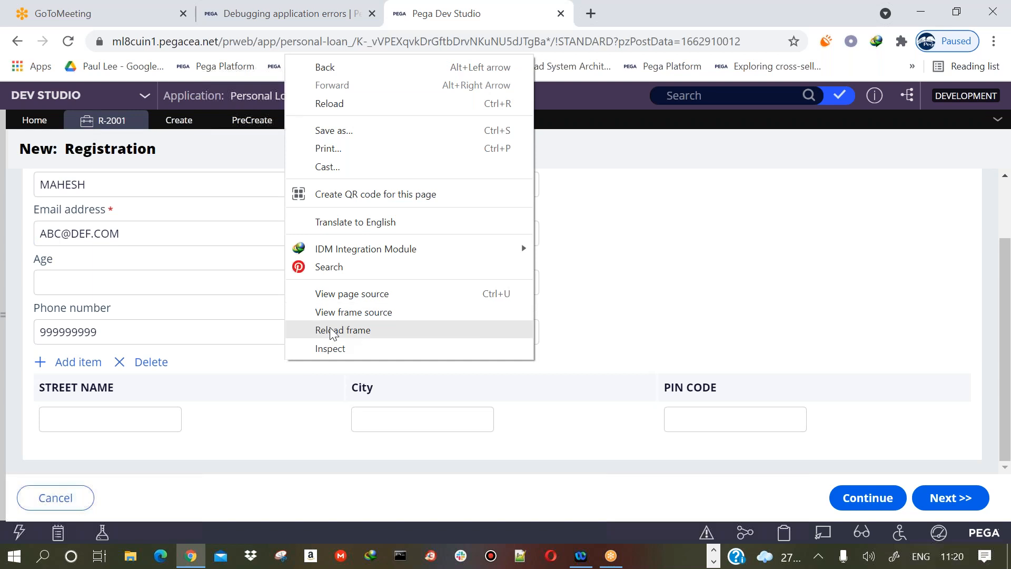
{"action": "left_click", "coordinate": [332, 330]}
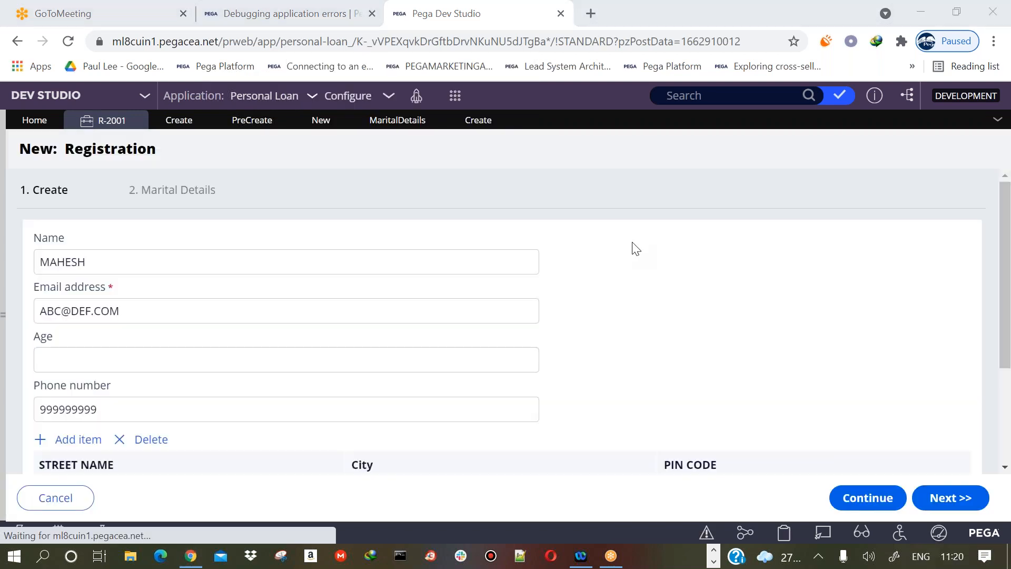
{"action": "scroll", "coordinate": [116, 371], "scroll_direction": "down", "scroll_amount": 3}
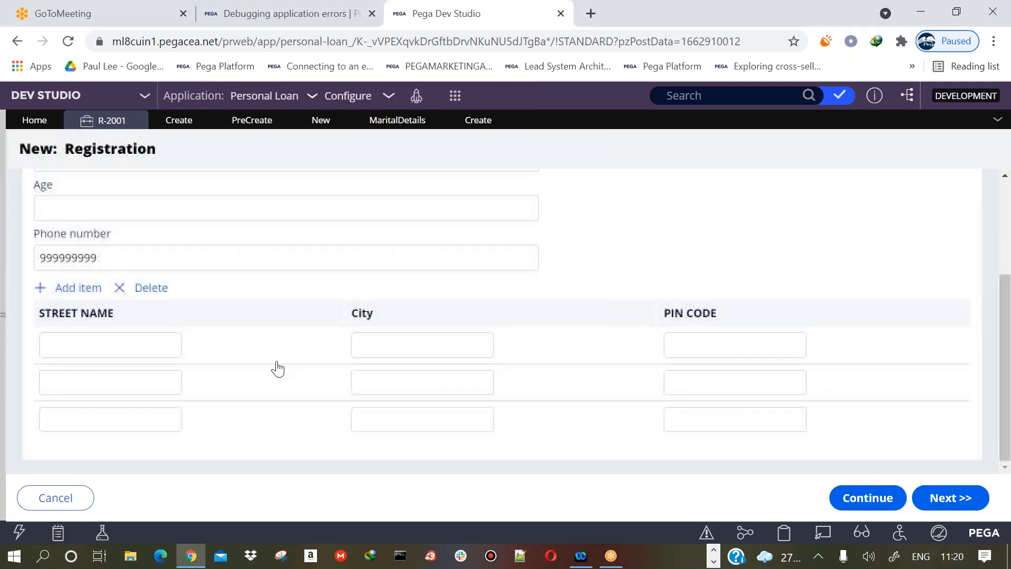
Inspect the three empty address rows' street fields on the Registration form
{"action": "left_click", "coordinate": [116, 372]}
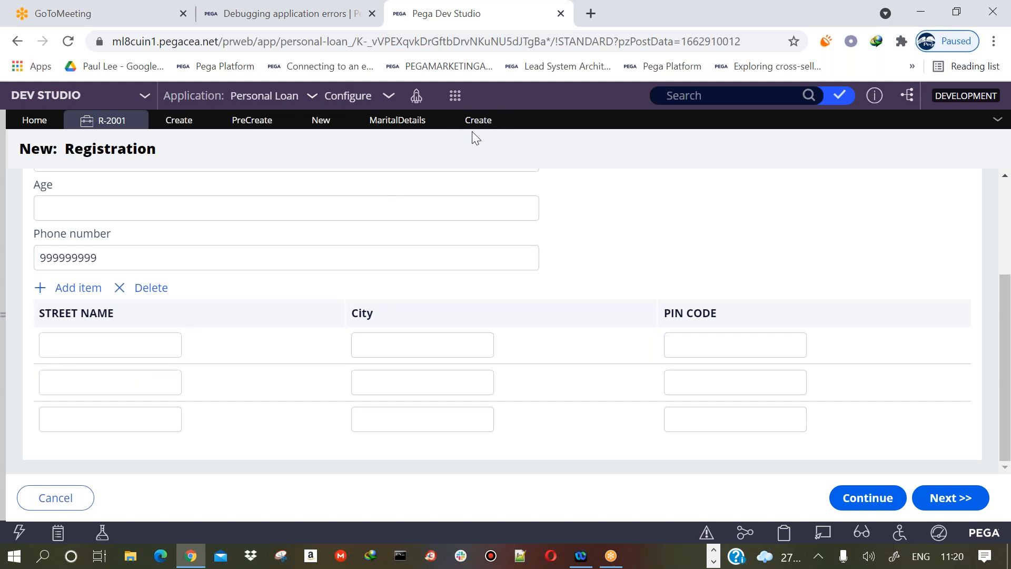
{"action": "left_click", "coordinate": [424, 208]}
{"action": "left_click", "coordinate": [97, 336]}
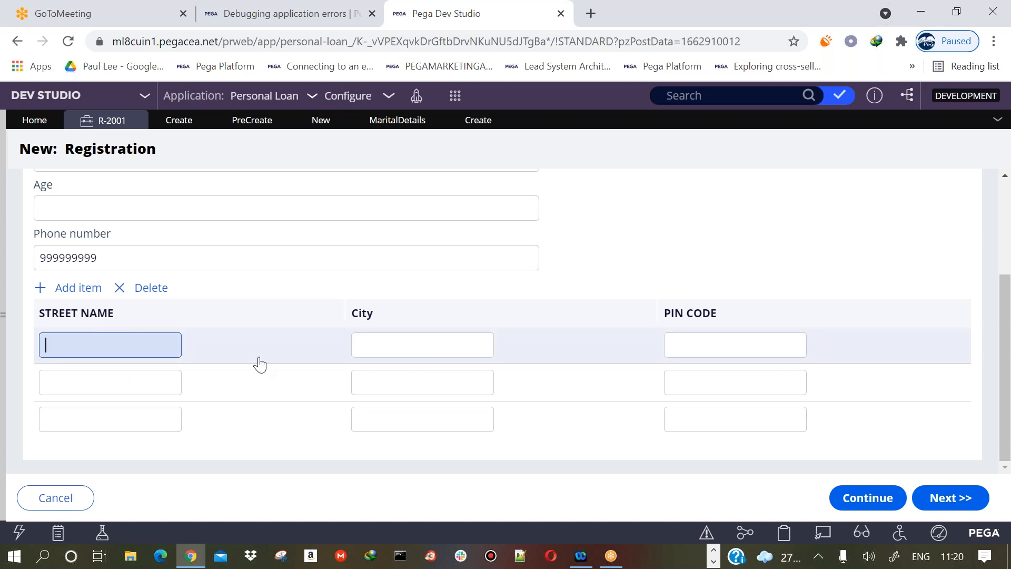
{"action": "left_click", "coordinate": [156, 382]}
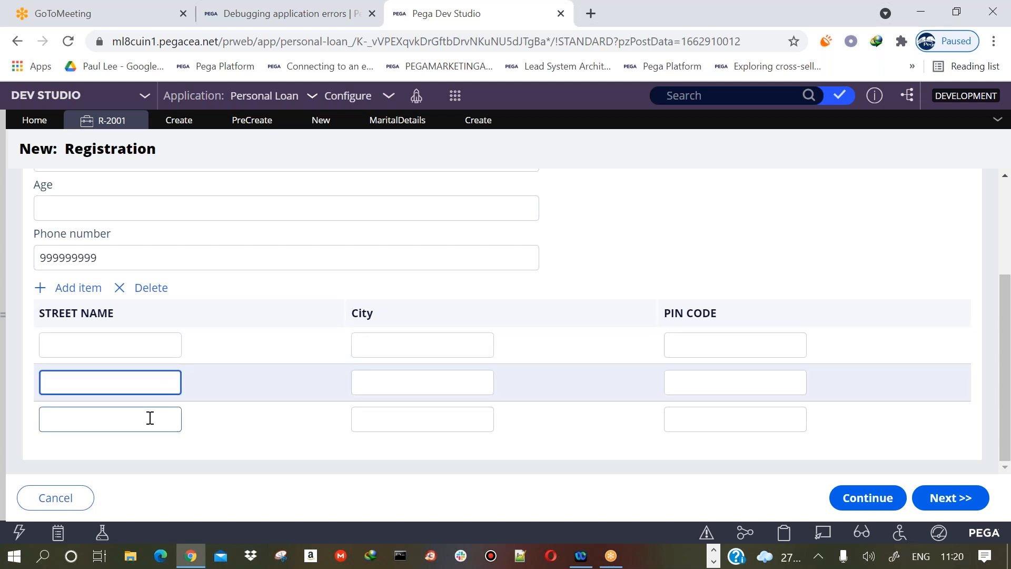
{"action": "left_click", "coordinate": [142, 350]}
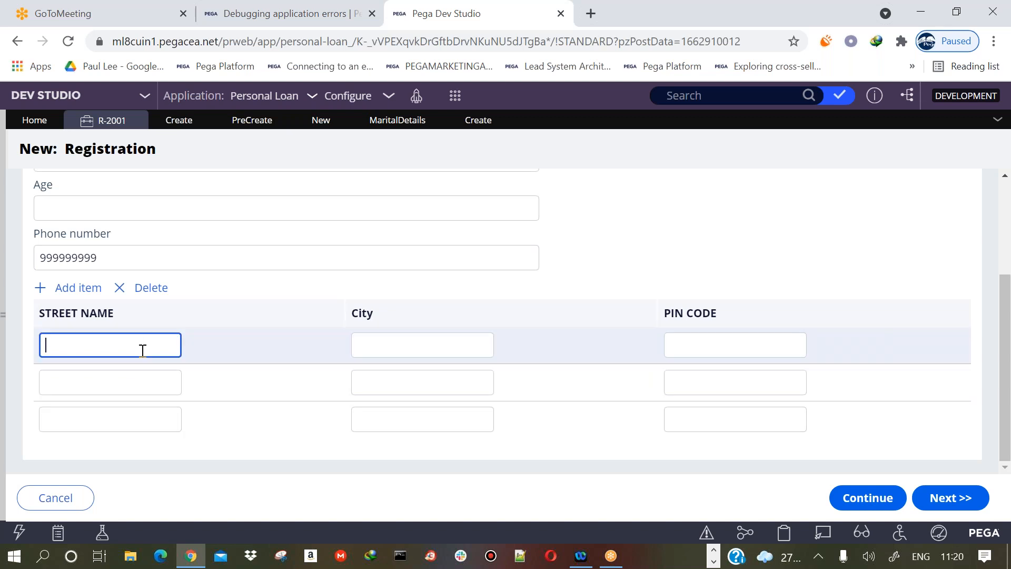
{"action": "left_click", "coordinate": [249, 123]}
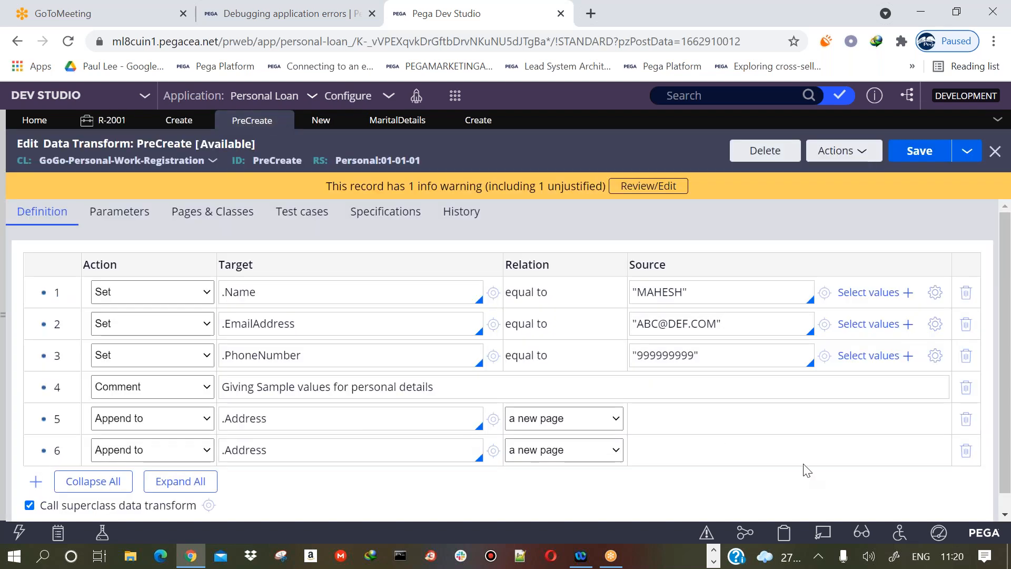
Delete the duplicate sixth row and change step 5 to 'Append and Map to' .Address
{"action": "left_click", "coordinate": [967, 452]}
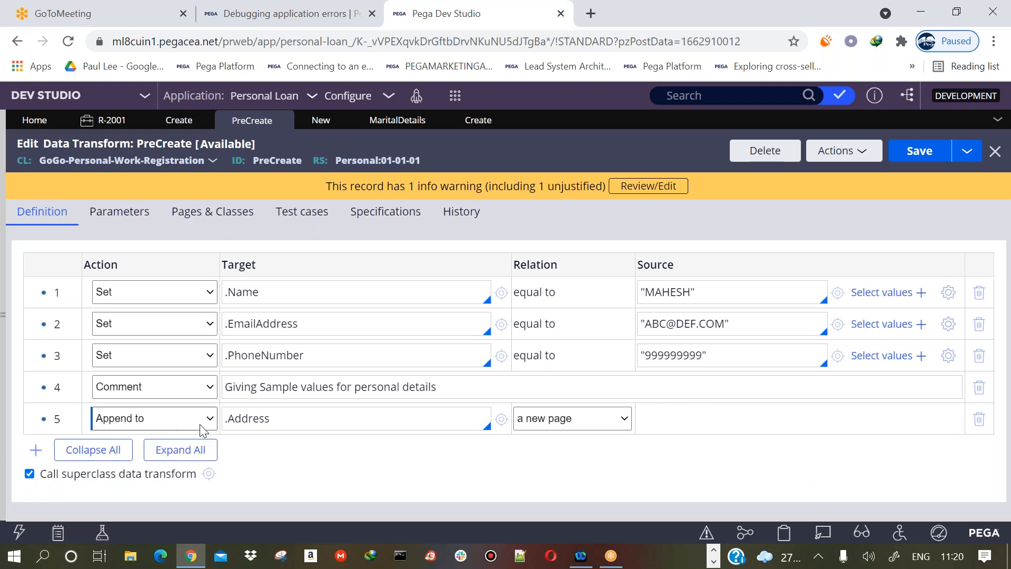
{"action": "left_click", "coordinate": [151, 420]}
{"action": "left_click", "coordinate": [138, 321]}
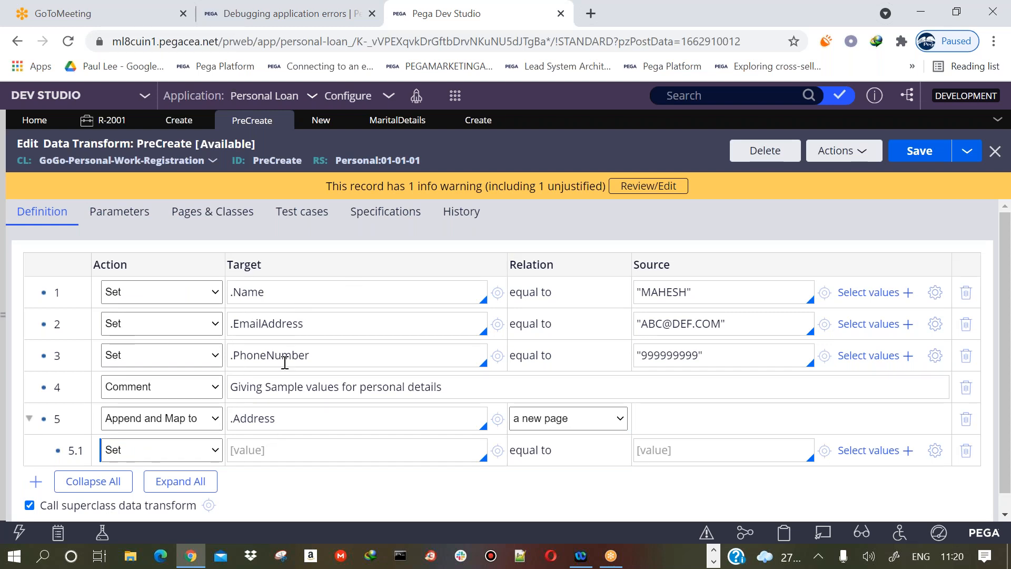
{"action": "left_click", "coordinate": [108, 120]}
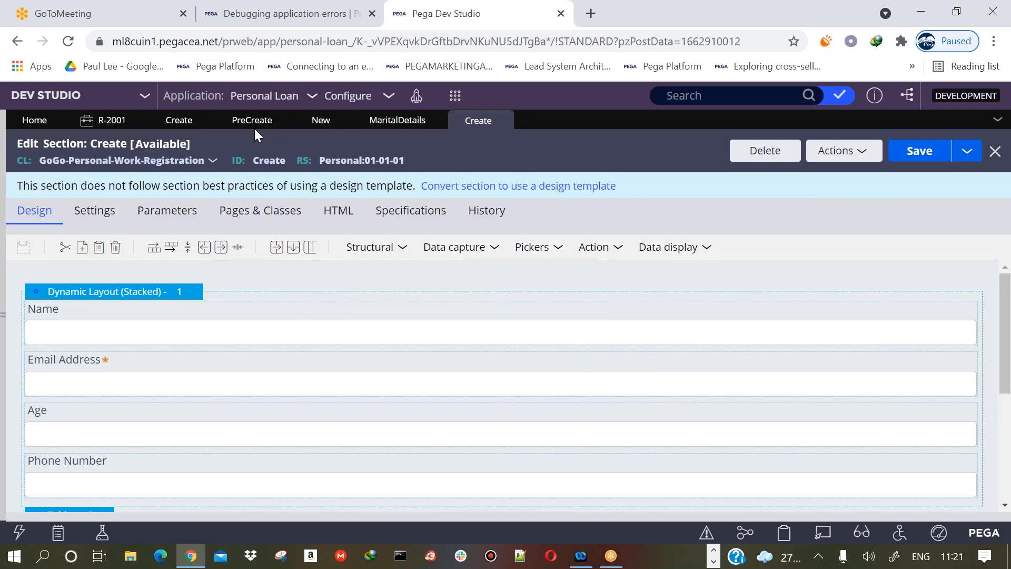
{"action": "left_click", "coordinate": [252, 122]}
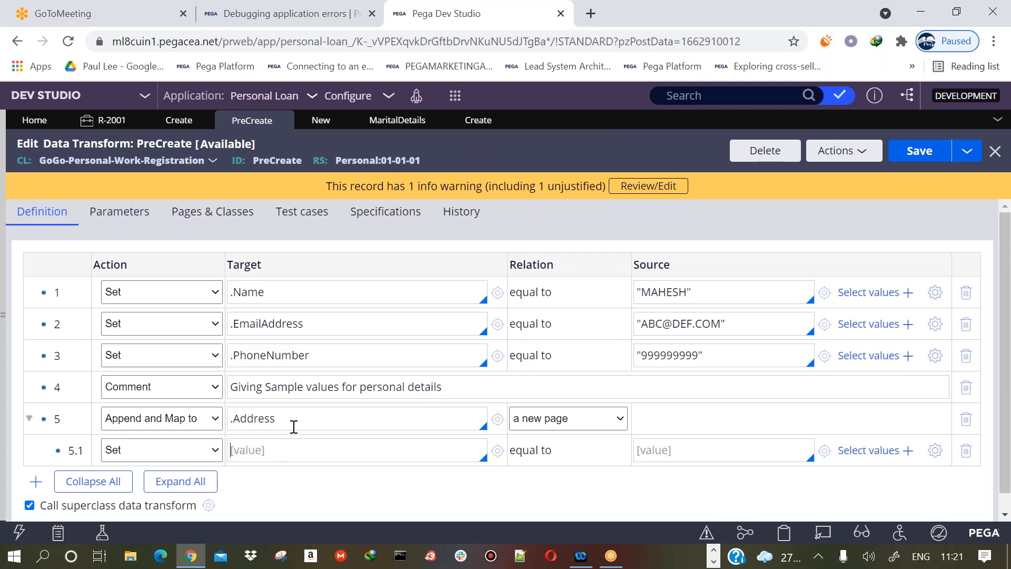
Map child row 5.1 so .StreetName is set to "ABC STREET"
{"action": "type", "text": "."}
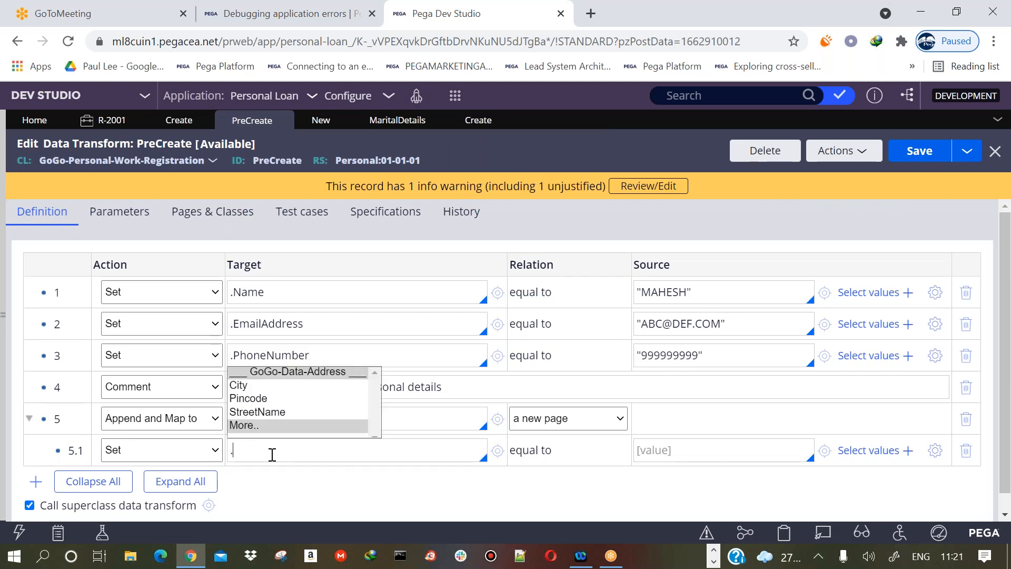
{"action": "left_click", "coordinate": [266, 416]}
{"action": "left_click", "coordinate": [266, 416]}
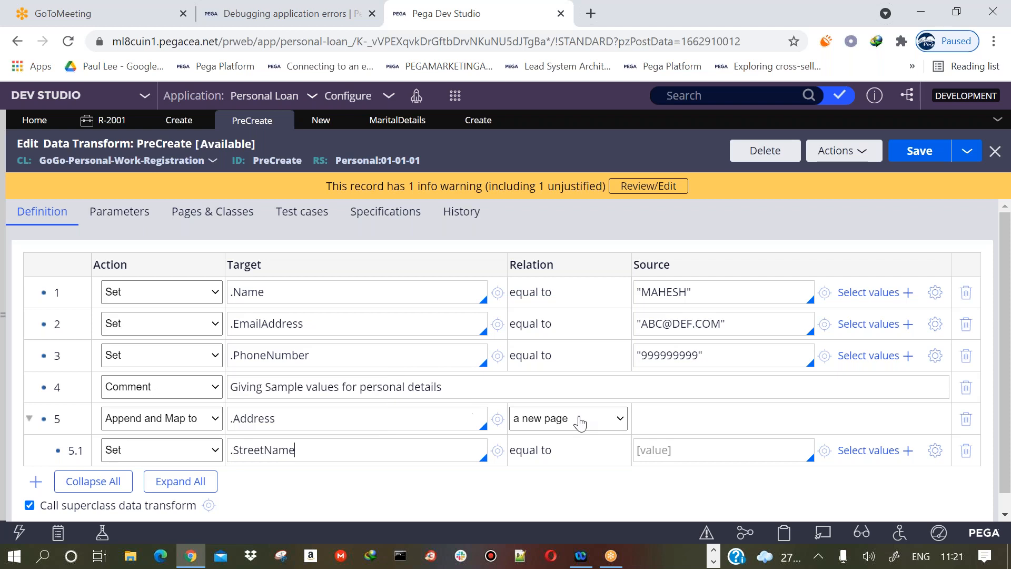
{"action": "left_click", "coordinate": [666, 451]}
{"action": "type", "text": "\"ABC STREET"}
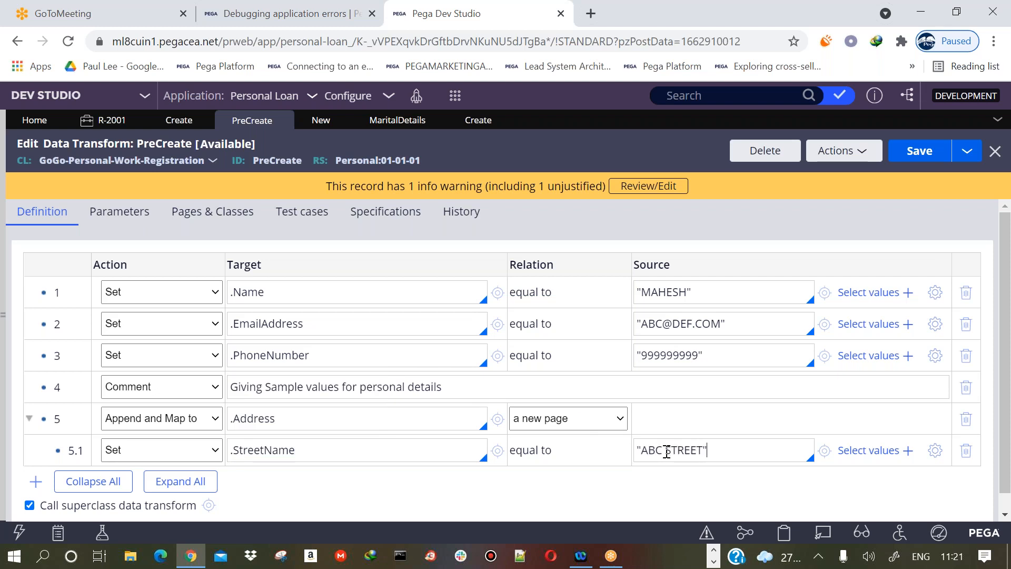
Add child row 5.2 setting .Pincode to "2323"
{"action": "left_click", "coordinate": [35, 481]}
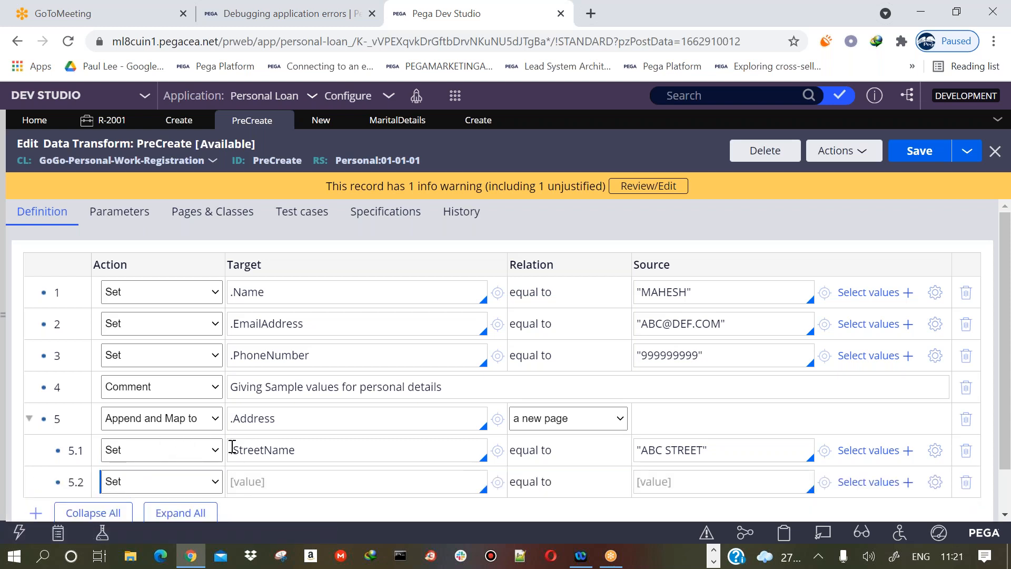
{"action": "left_click", "coordinate": [202, 421]}
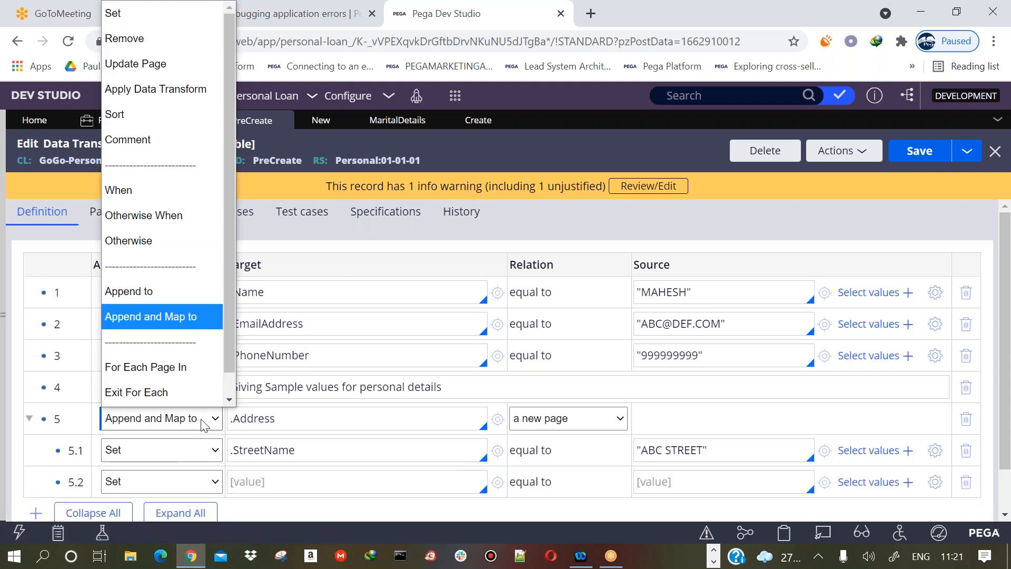
{"action": "left_click", "coordinate": [273, 489]}
{"action": "left_click", "coordinate": [273, 482]}
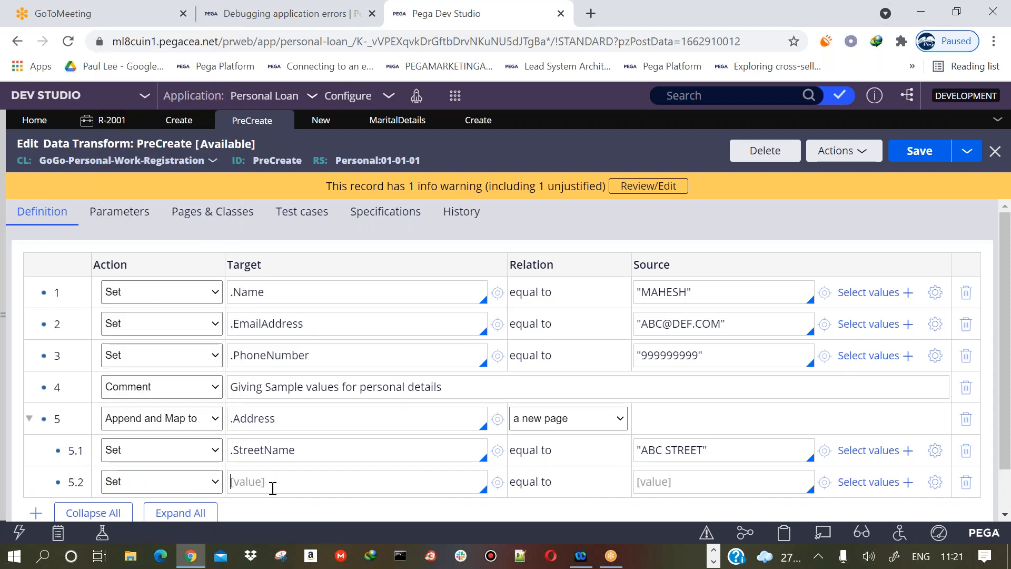
{"action": "type", "text": "."}
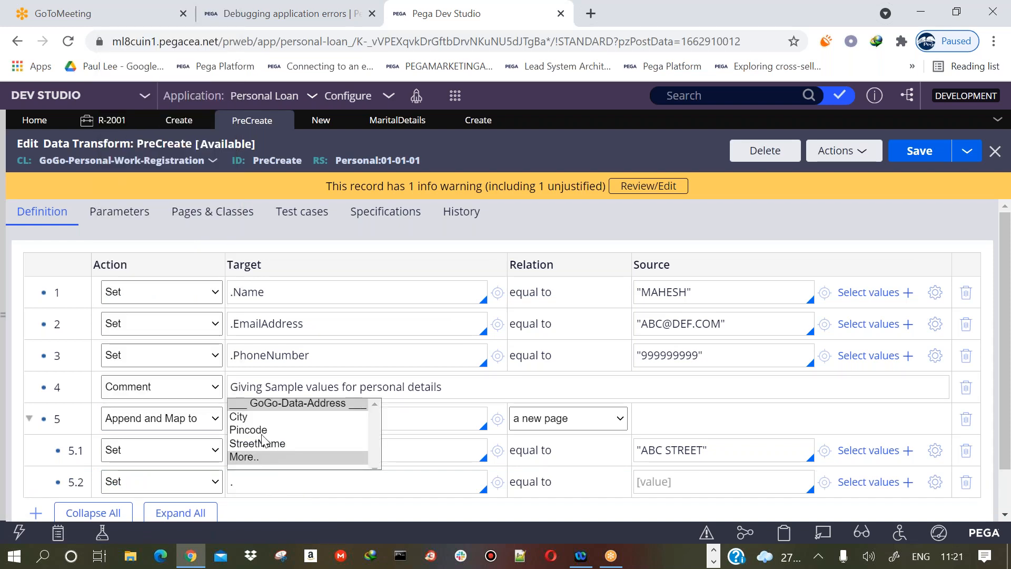
{"action": "left_click", "coordinate": [262, 433]}
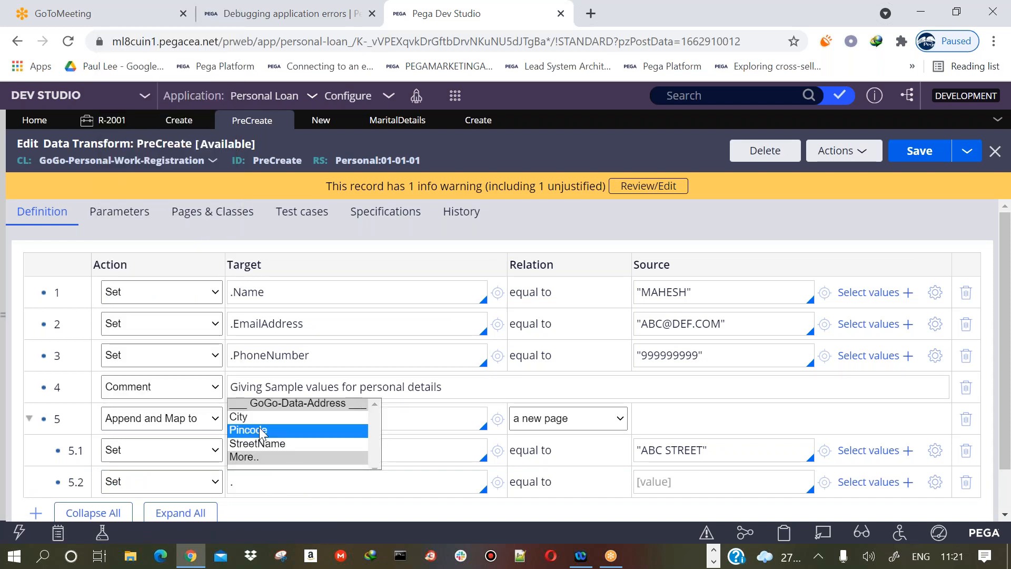
{"action": "left_click", "coordinate": [703, 485]}
{"action": "type", "text": "\"2323\""}
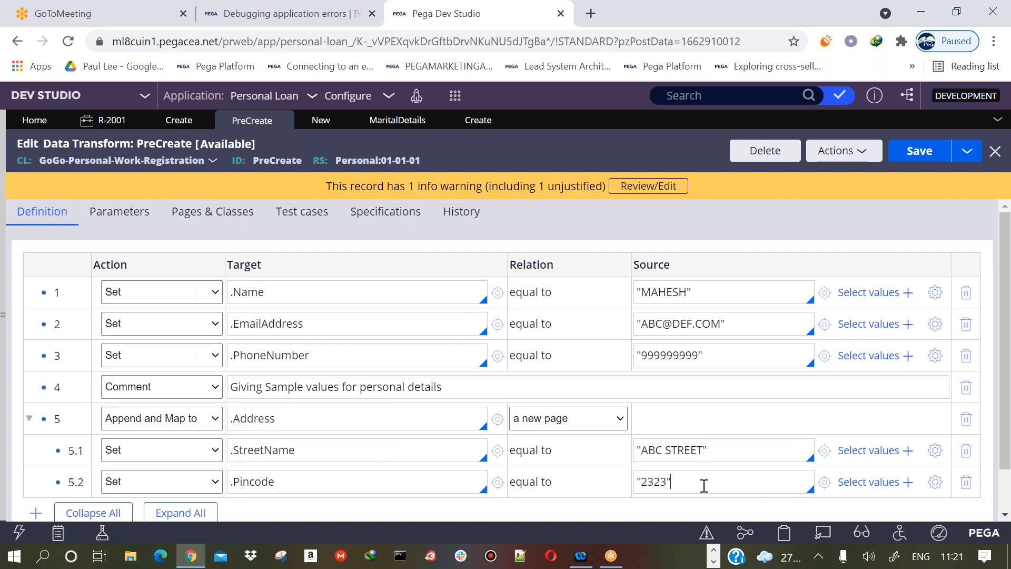
{"action": "scroll", "coordinate": [875, 436], "scroll_direction": "down", "scroll_amount": 1}
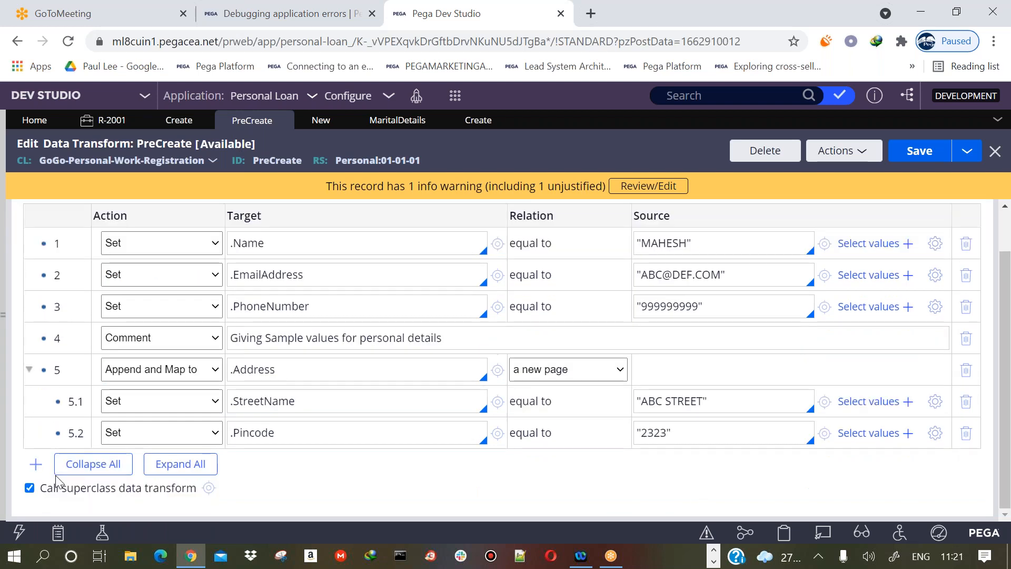
Add child row 5.3 setting .City to "HYDERABAD" and save the data transform
{"action": "left_click", "coordinate": [35, 464]}
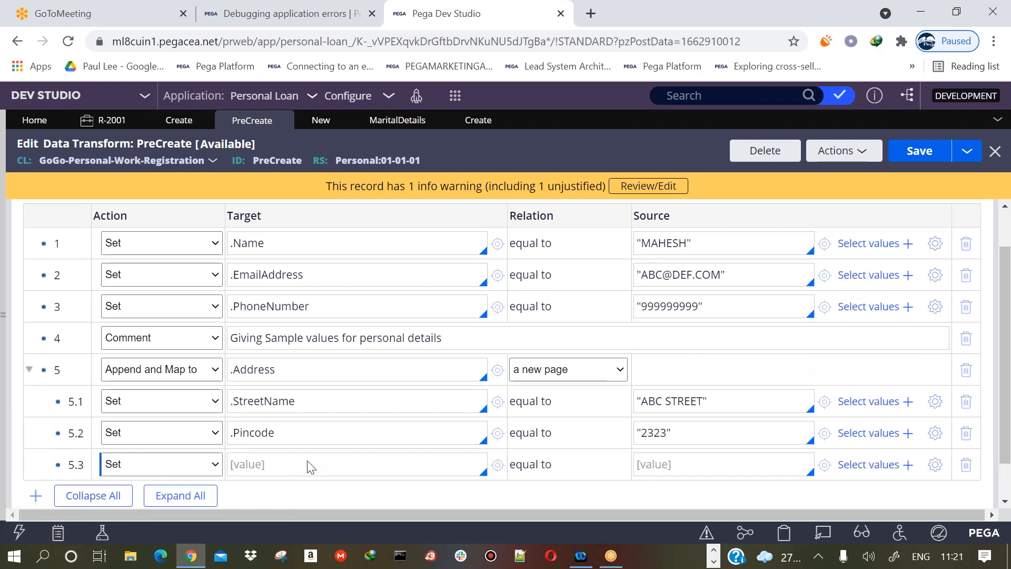
{"action": "left_click", "coordinate": [292, 463]}
{"action": "type", "text": "."}
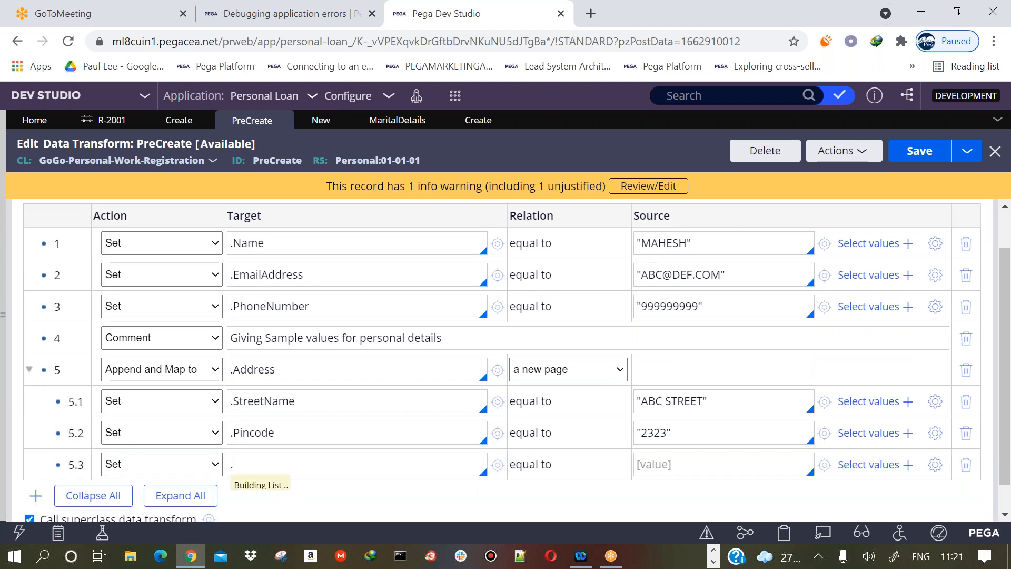
{"action": "key", "text": "Down"}
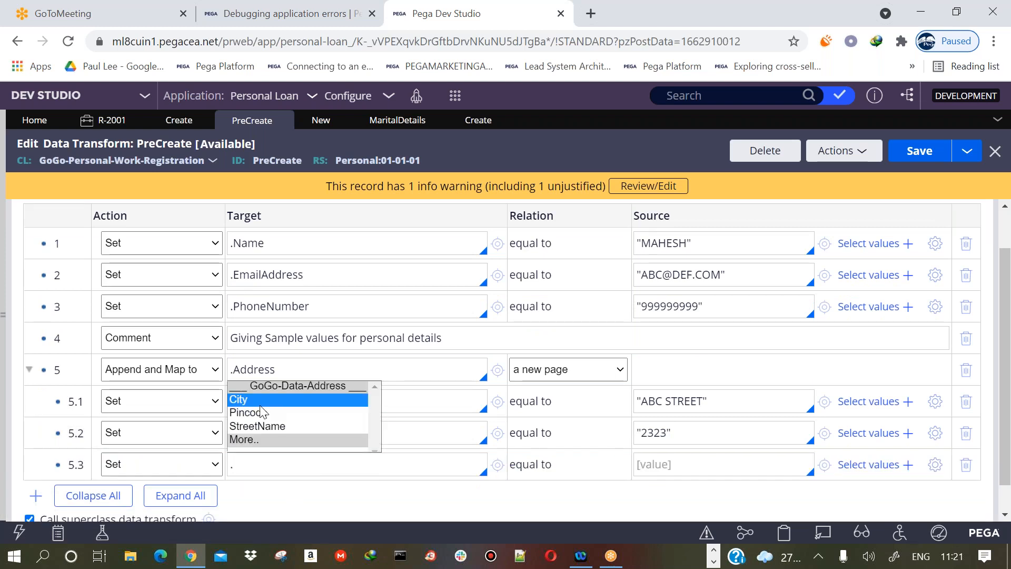
{"action": "key", "text": "Return"}
{"action": "left_click", "coordinate": [668, 467]}
{"action": "type", "text": "\"HYDERABAD"}
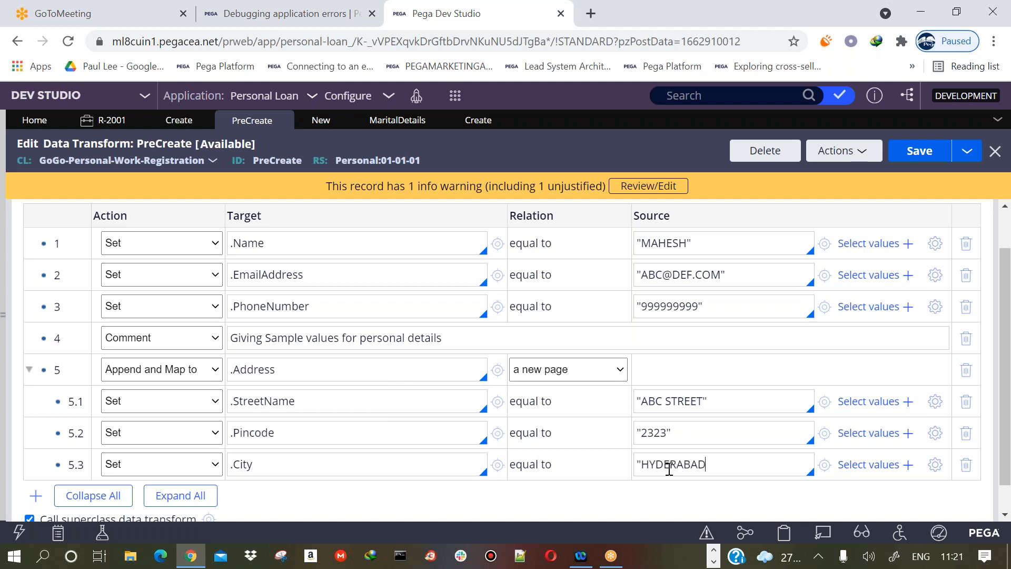
{"action": "left_click", "coordinate": [919, 151]}
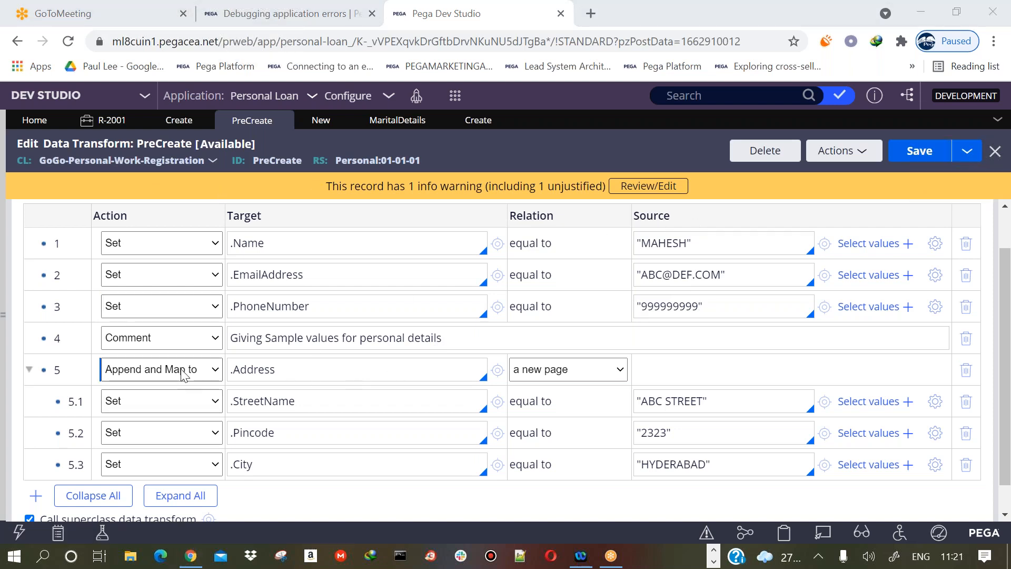
{"action": "left_click", "coordinate": [105, 120]}
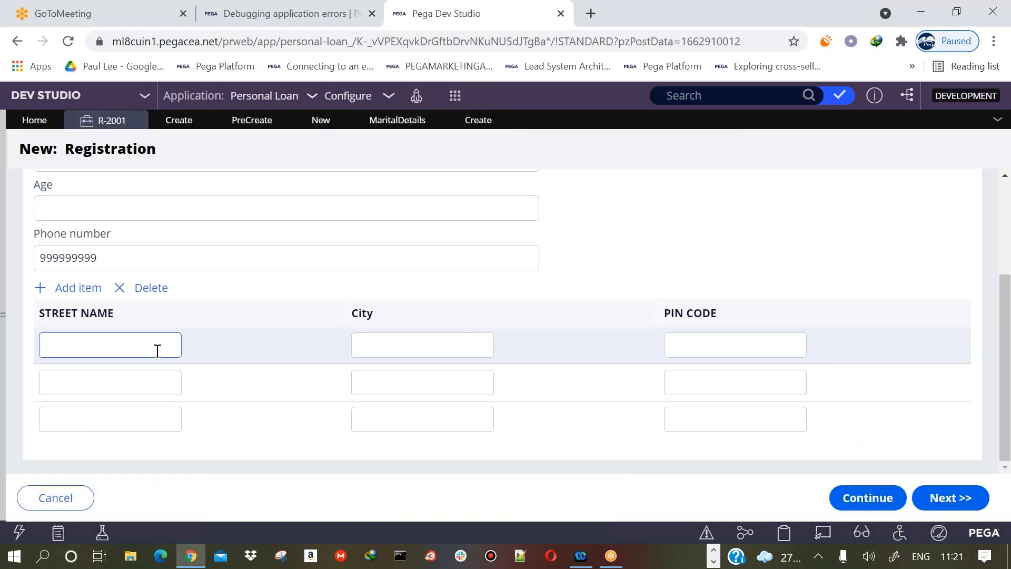
Reload the Registration form and inspect the prefilled ABC STREET / HYDERABAD / 2323 address row
{"action": "right_click", "coordinate": [236, 455]}
{"action": "left_click", "coordinate": [292, 424]}
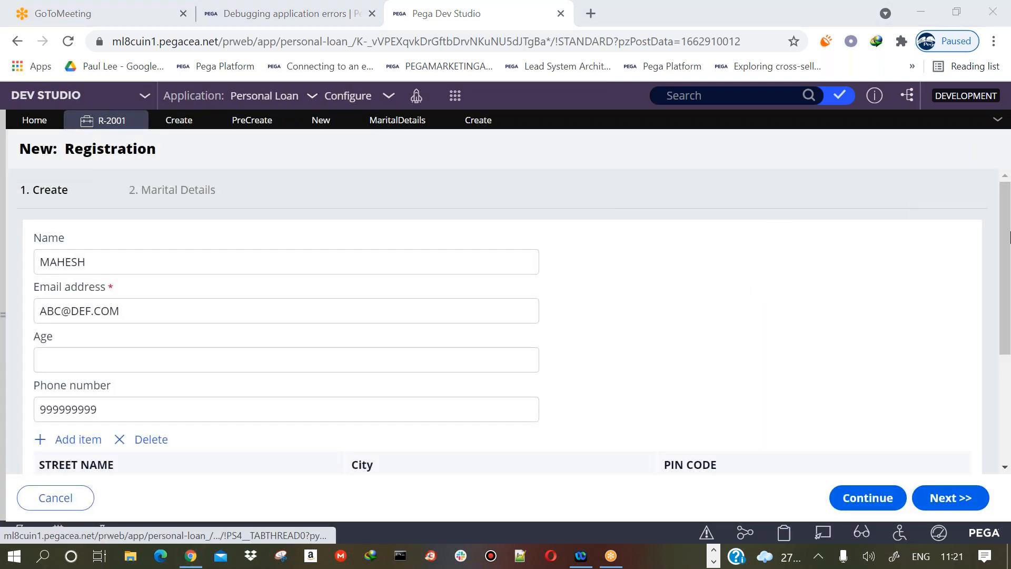
{"action": "left_click_drag", "start_coordinate": [1007, 246], "coordinate": [1006, 363]}
{"action": "left_click", "coordinate": [68, 414]}
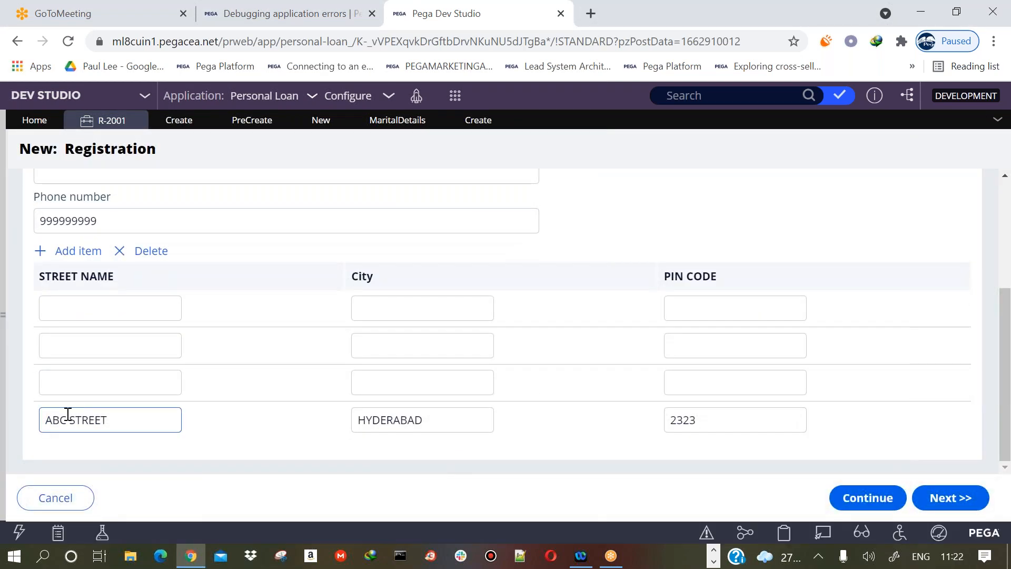
{"action": "left_click_drag", "start_coordinate": [57, 414], "coordinate": [115, 420]}
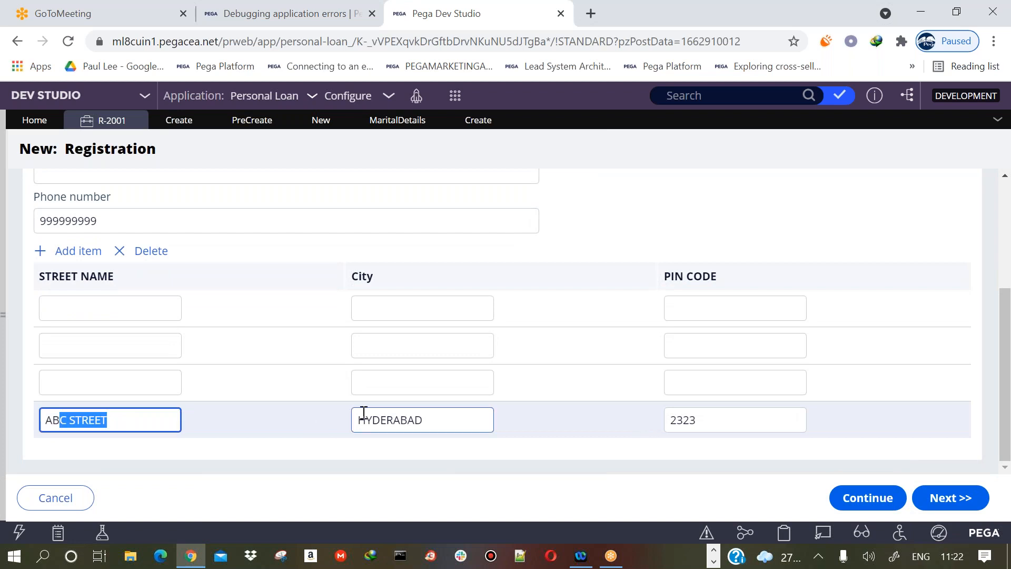
{"action": "left_click_drag", "start_coordinate": [359, 419], "coordinate": [451, 420]}
{"action": "left_click", "coordinate": [683, 419]}
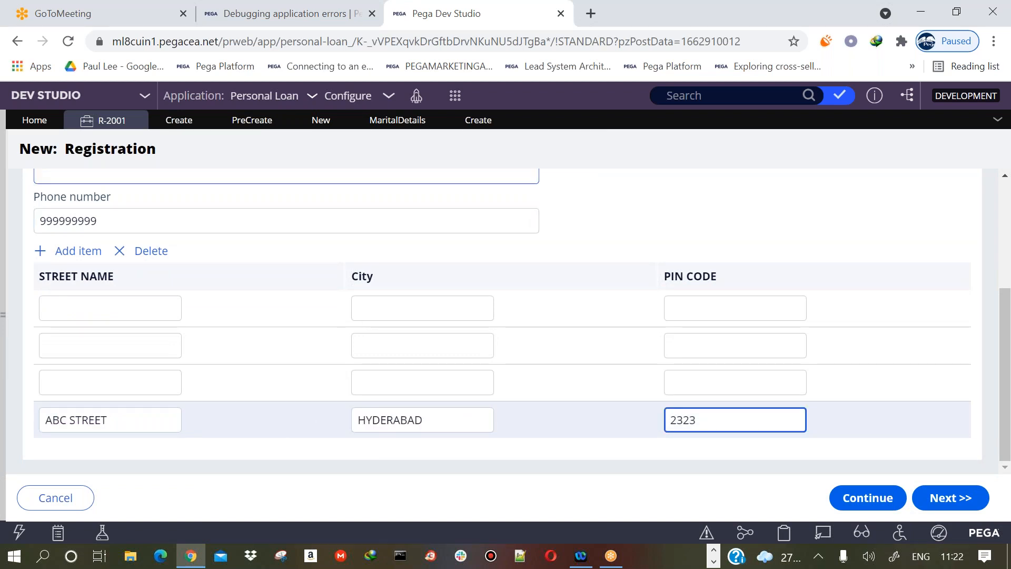
Compare the PreCreate data transform against the form's remaining empty address rows
{"action": "left_click", "coordinate": [247, 122]}
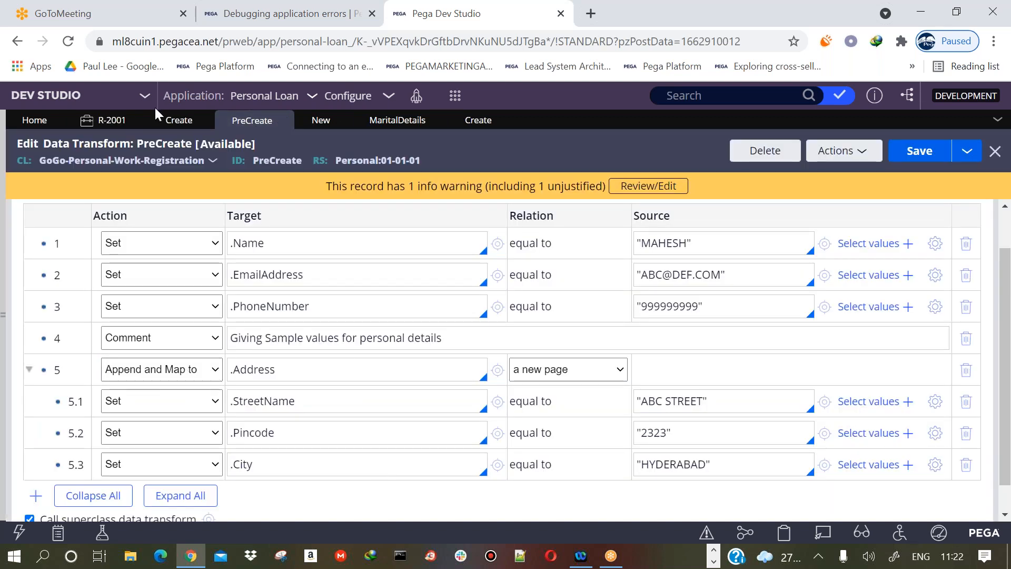
{"action": "left_click", "coordinate": [100, 121]}
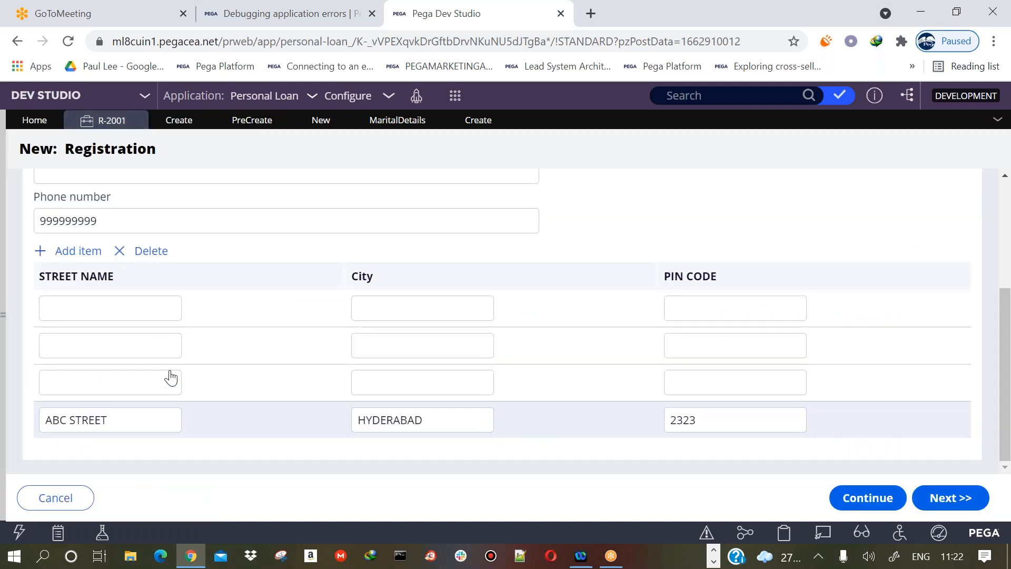
{"action": "left_click", "coordinate": [148, 382]}
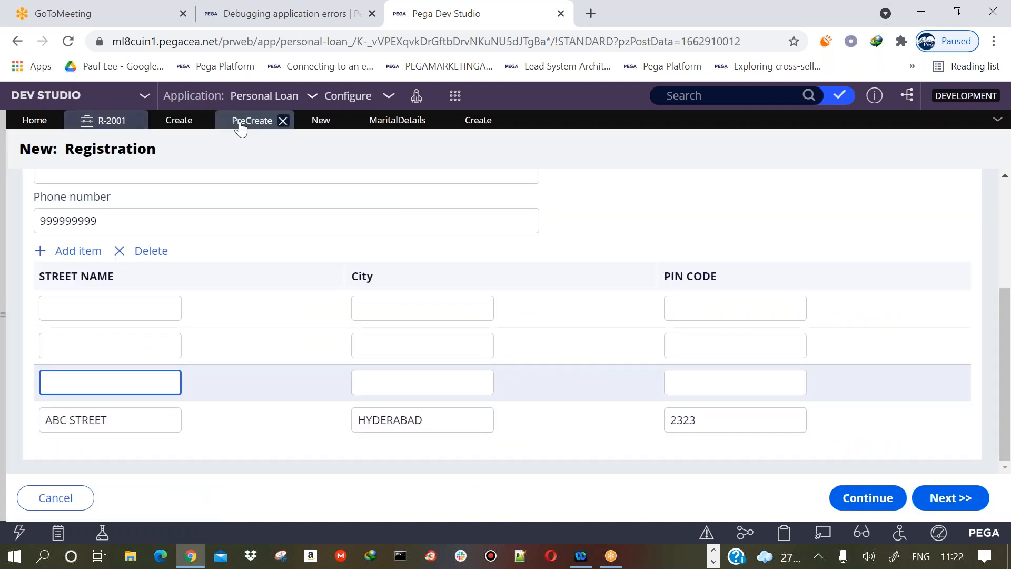
{"action": "left_click", "coordinate": [261, 122]}
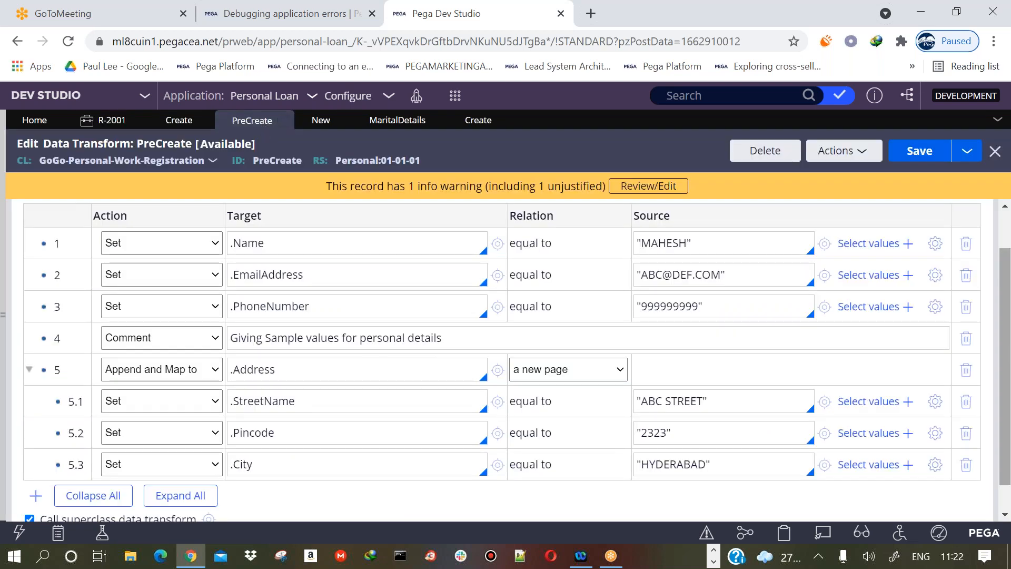
Insert a new empty step in PreCreate and drag it to the top of the list
{"action": "scroll", "coordinate": [1009, 354], "scroll_direction": "up", "scroll_amount": 1}
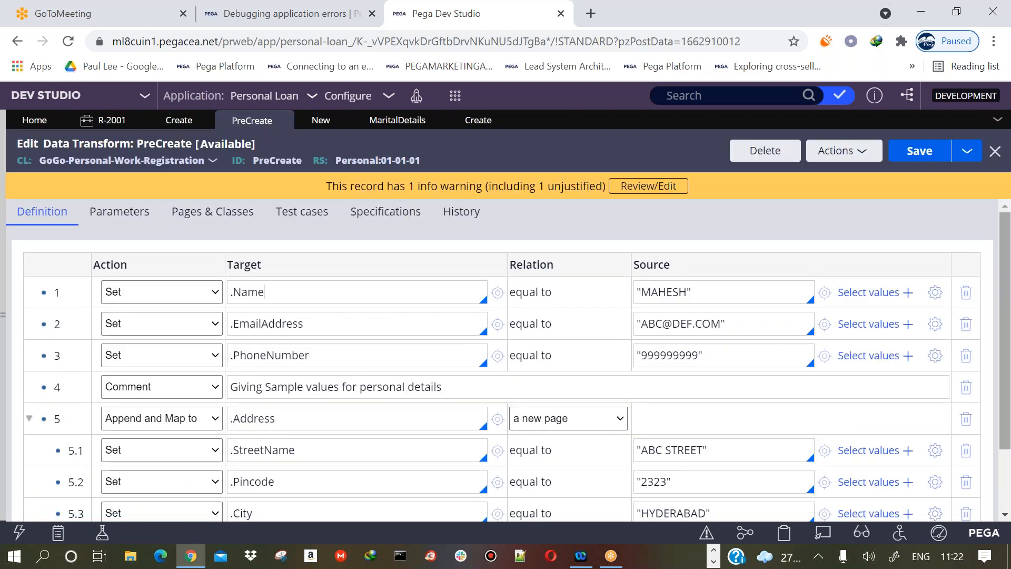
{"action": "scroll", "coordinate": [451, 411], "scroll_direction": "down", "scroll_amount": 2}
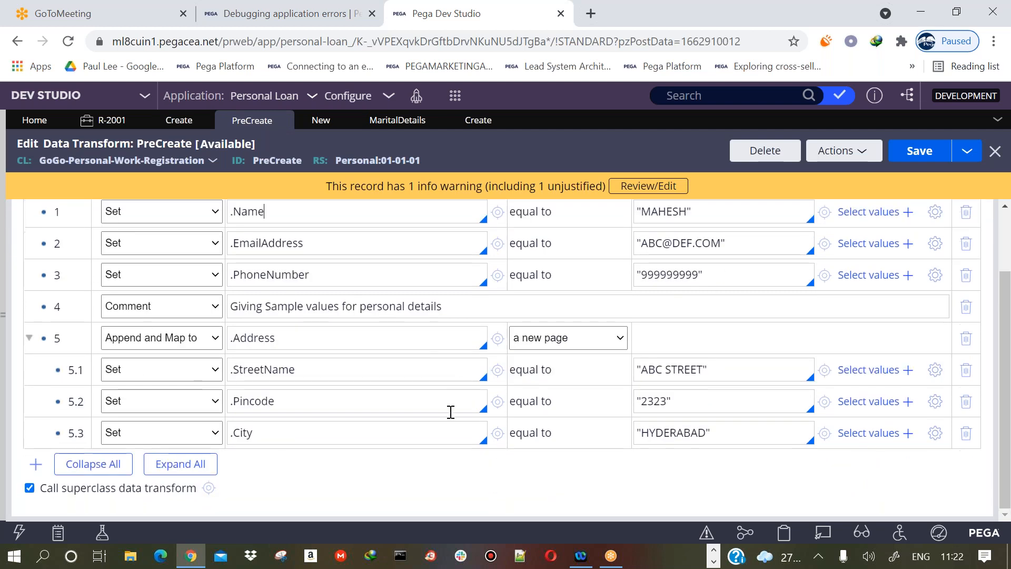
{"action": "left_click", "coordinate": [36, 464]}
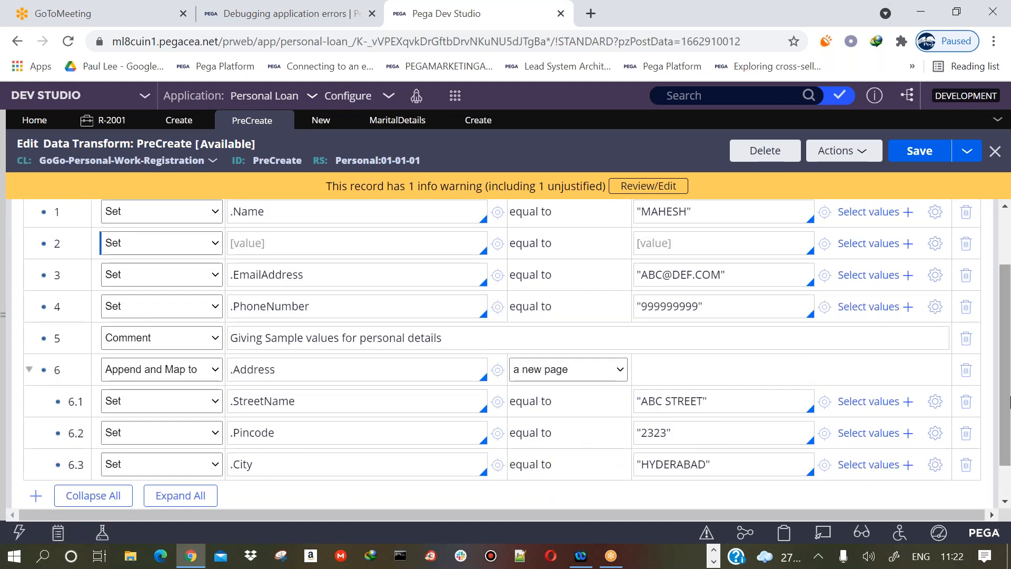
{"action": "scroll", "coordinate": [447, 357], "scroll_direction": "up", "scroll_amount": 2}
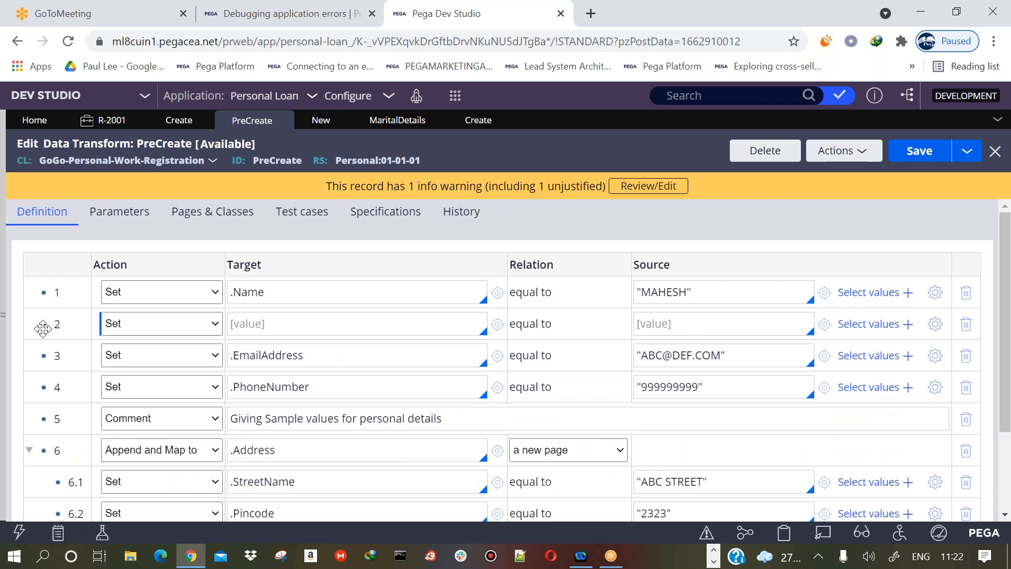
{"action": "left_click_drag", "start_coordinate": [48, 323], "coordinate": [61, 278]}
{"action": "left_click_drag", "start_coordinate": [59, 276], "coordinate": [59, 278]}
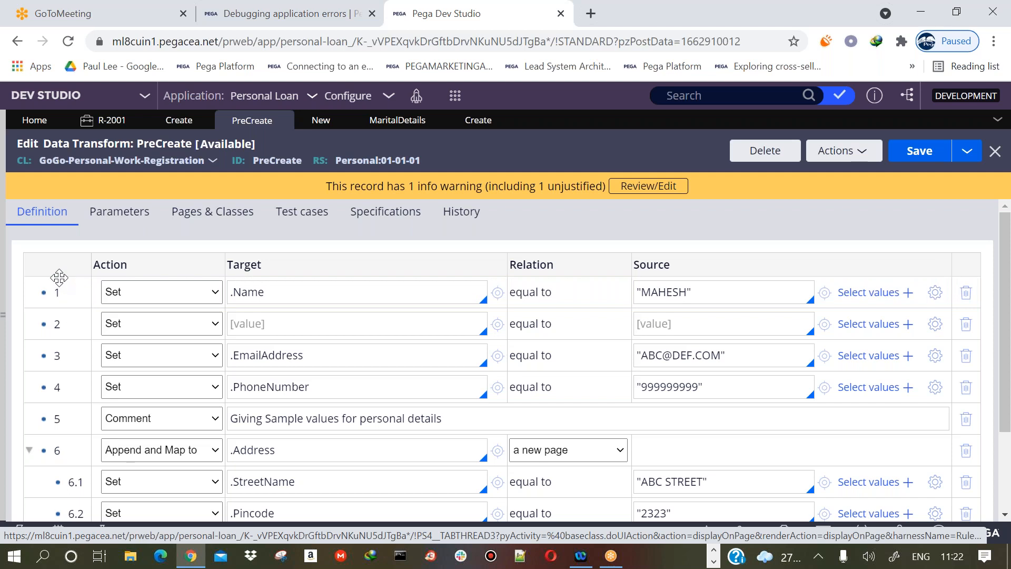
Make the first step Remove .Address and save the PreCreate data transform
{"action": "left_click", "coordinate": [170, 293]}
{"action": "scroll", "coordinate": [168, 87], "scroll_direction": "up", "scroll_amount": 1}
{"action": "left_click", "coordinate": [140, 24]}
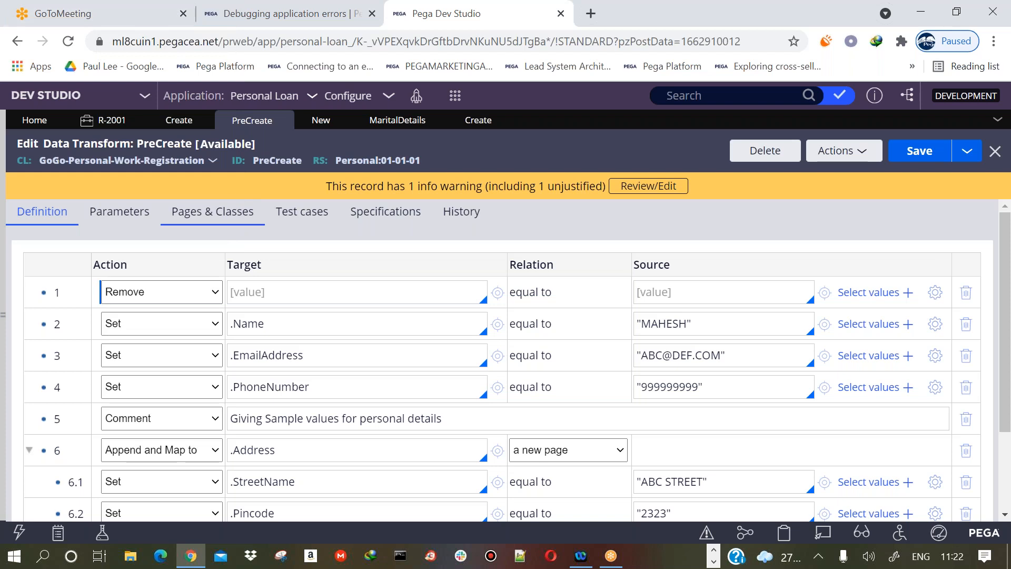
{"action": "left_click", "coordinate": [273, 293]}
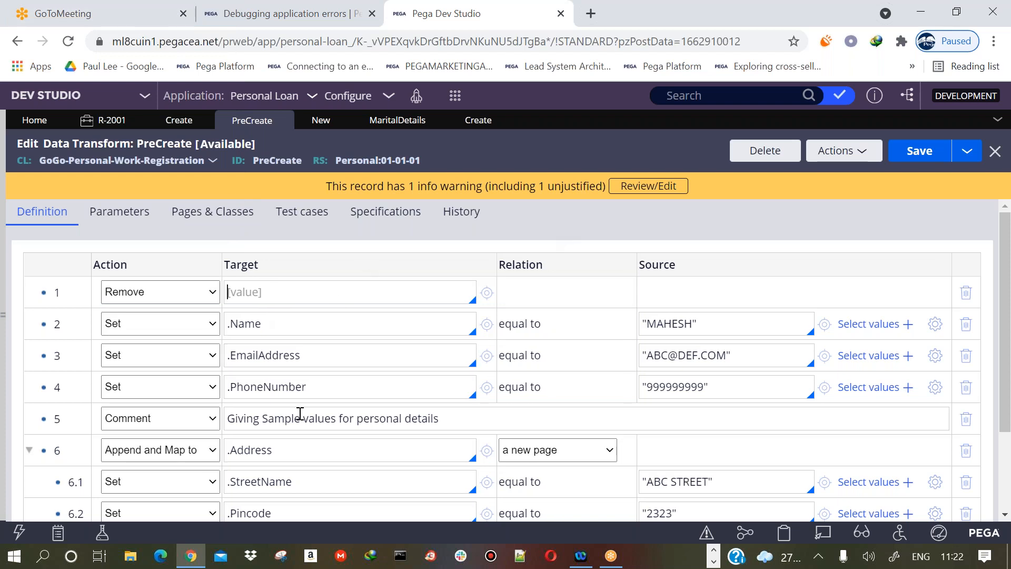
{"action": "left_click_drag", "start_coordinate": [1009, 405], "coordinate": [1000, 351]}
{"action": "triple_click", "coordinate": [318, 452]}
{"action": "key", "text": "ctrl+c"}
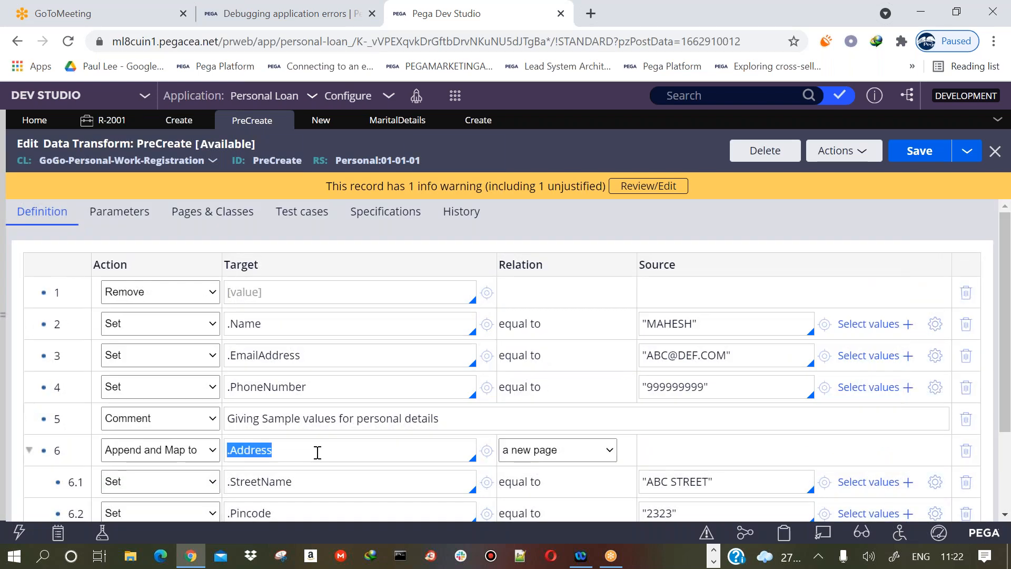
{"action": "left_click", "coordinate": [288, 293]}
{"action": "key", "text": "ctrl+v"}
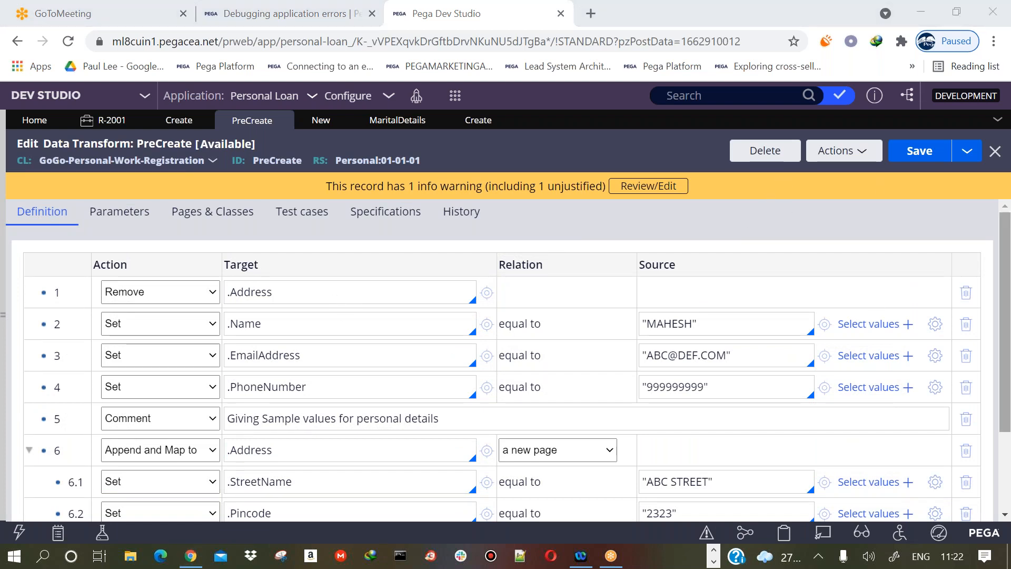
{"action": "left_click", "coordinate": [894, 151]}
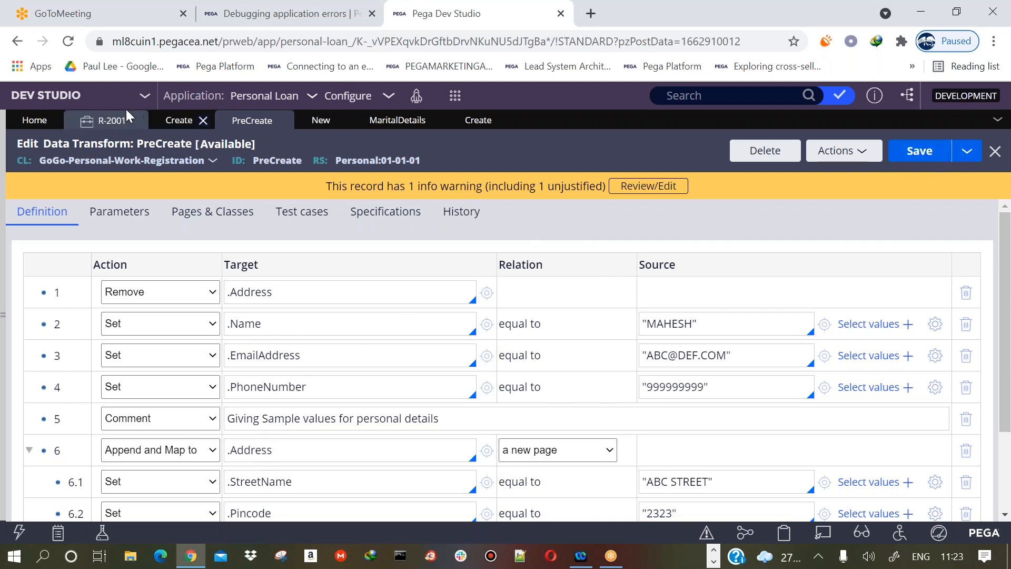
Check the ABC STREET address entry on the form, then save the PreCreate data transform
{"action": "left_click", "coordinate": [113, 128]}
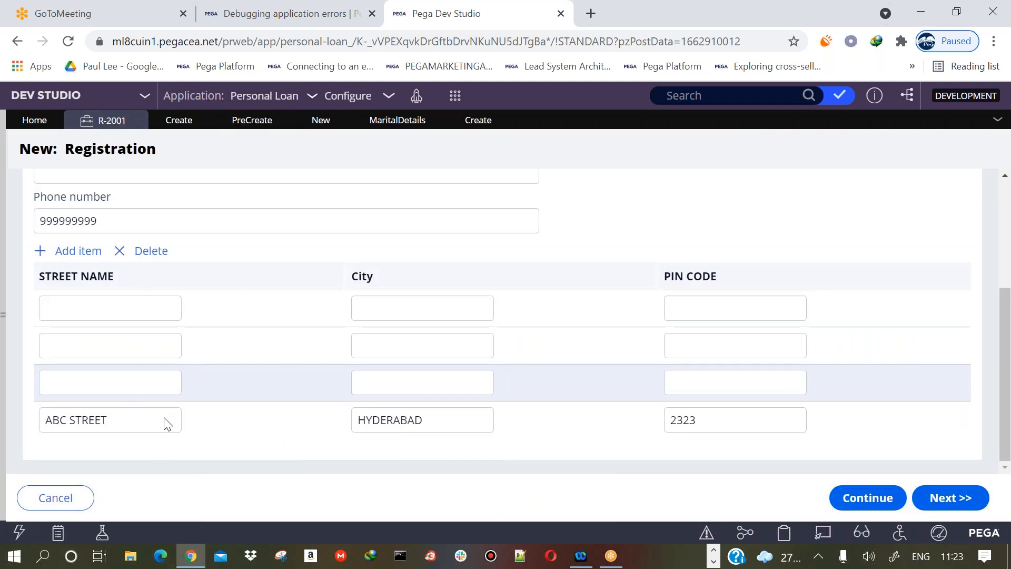
{"action": "left_click", "coordinate": [123, 418]}
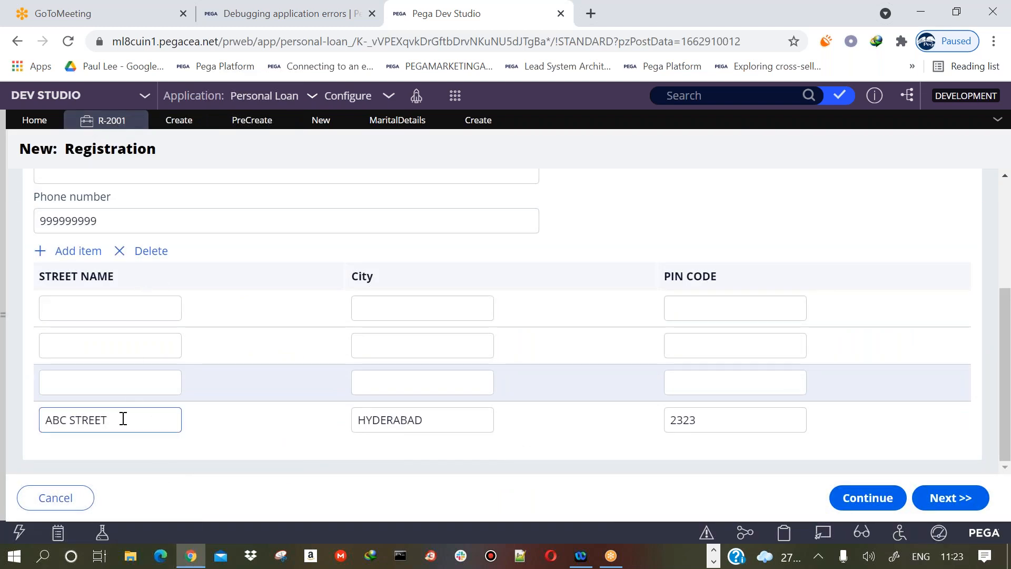
{"action": "left_click", "coordinate": [238, 122]}
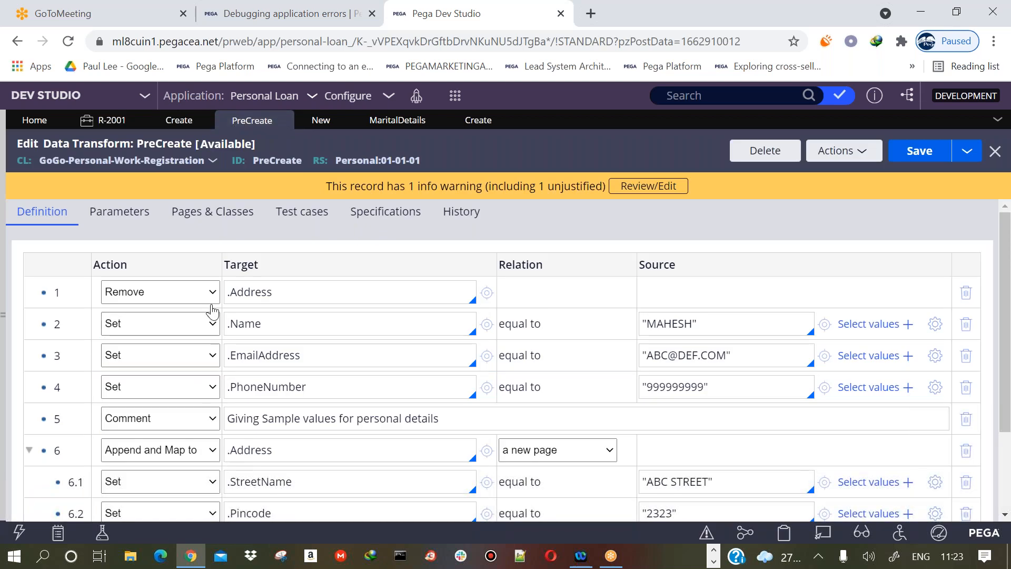
{"action": "left_click", "coordinate": [918, 152]}
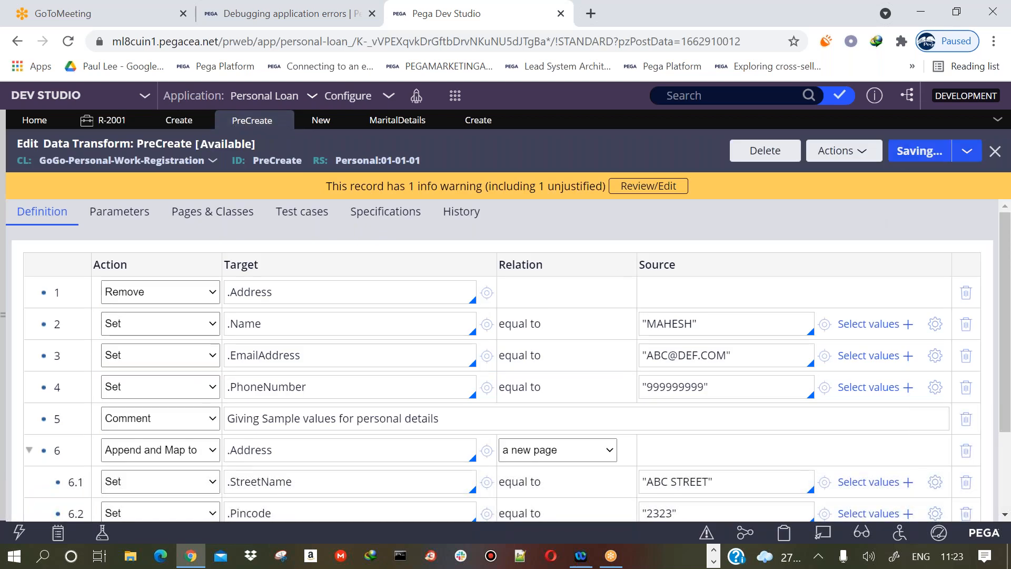
{"action": "scroll", "coordinate": [1006, 340], "scroll_direction": "down", "scroll_amount": 1}
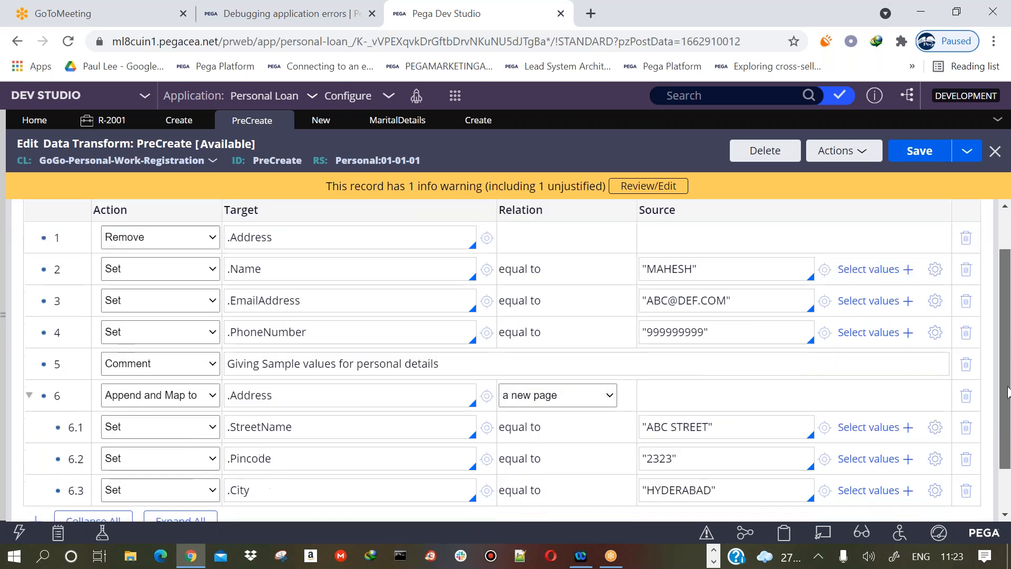
Reload the Registration form and confirm only the ABC STREET / HYDERABAD / 2323 row remains
{"action": "left_click", "coordinate": [111, 124]}
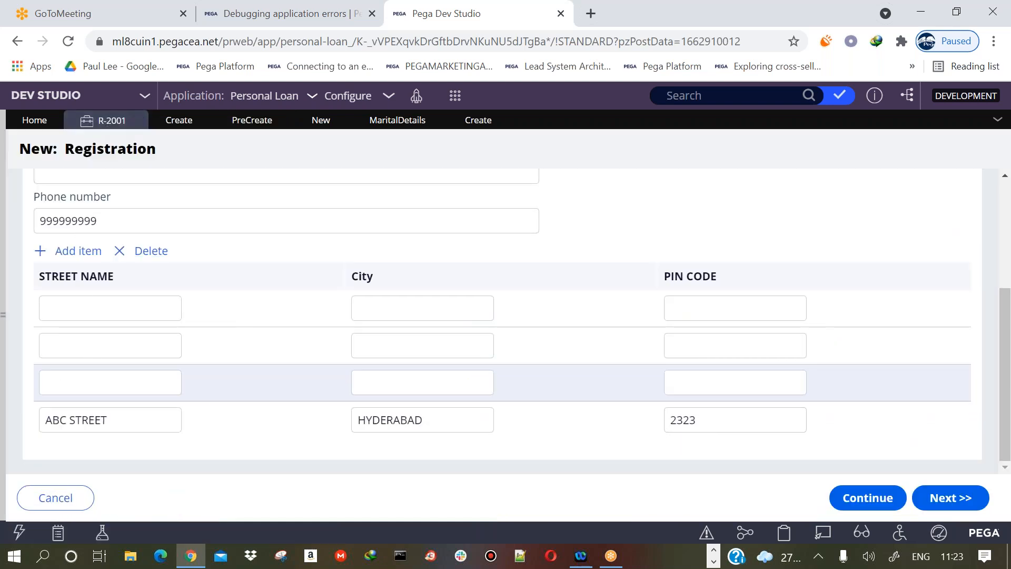
{"action": "right_click", "coordinate": [240, 238]}
{"action": "left_click", "coordinate": [295, 512]}
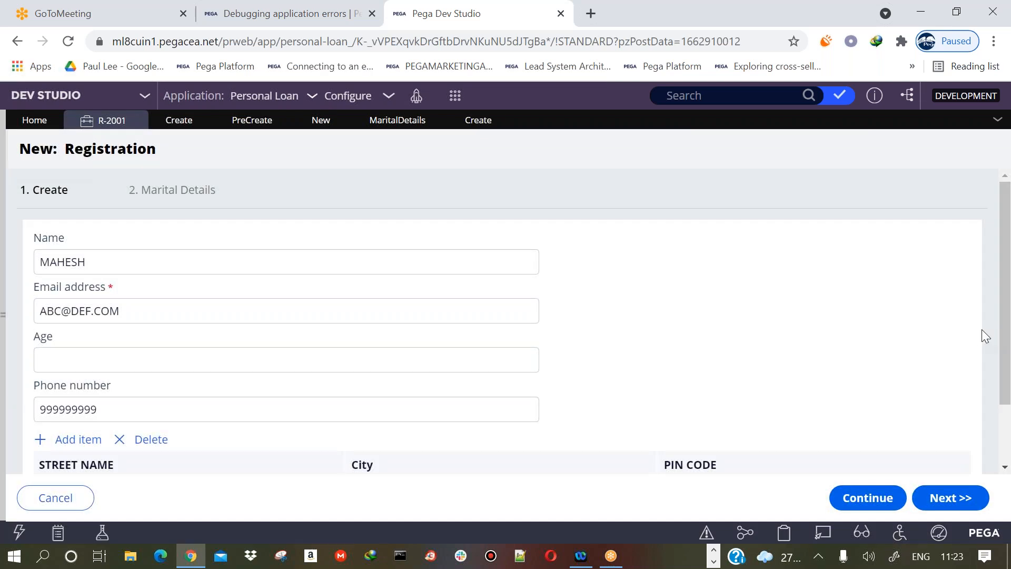
{"action": "scroll", "coordinate": [981, 330], "scroll_direction": "down", "scroll_amount": 2}
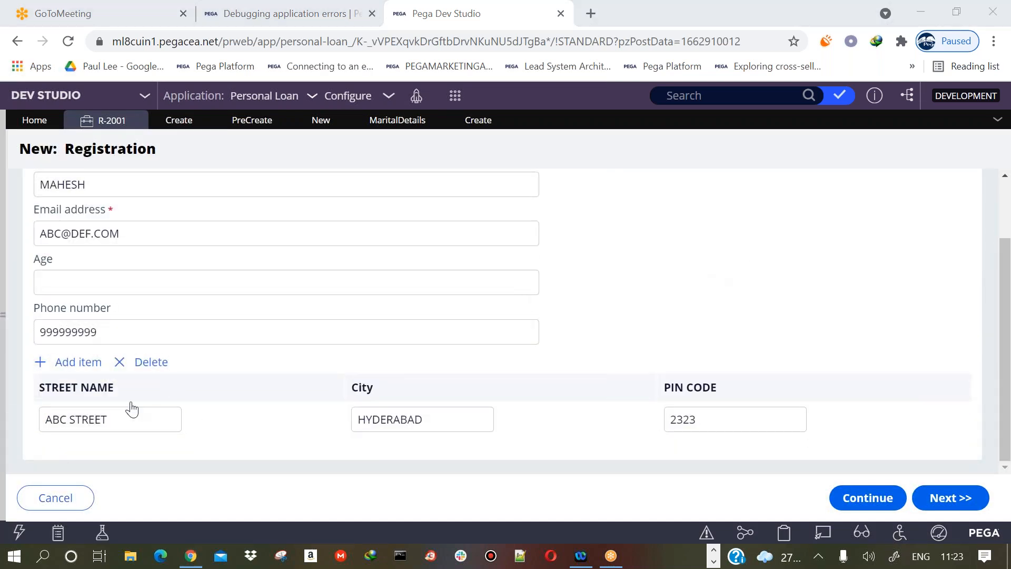
{"action": "triple_click", "coordinate": [115, 415]}
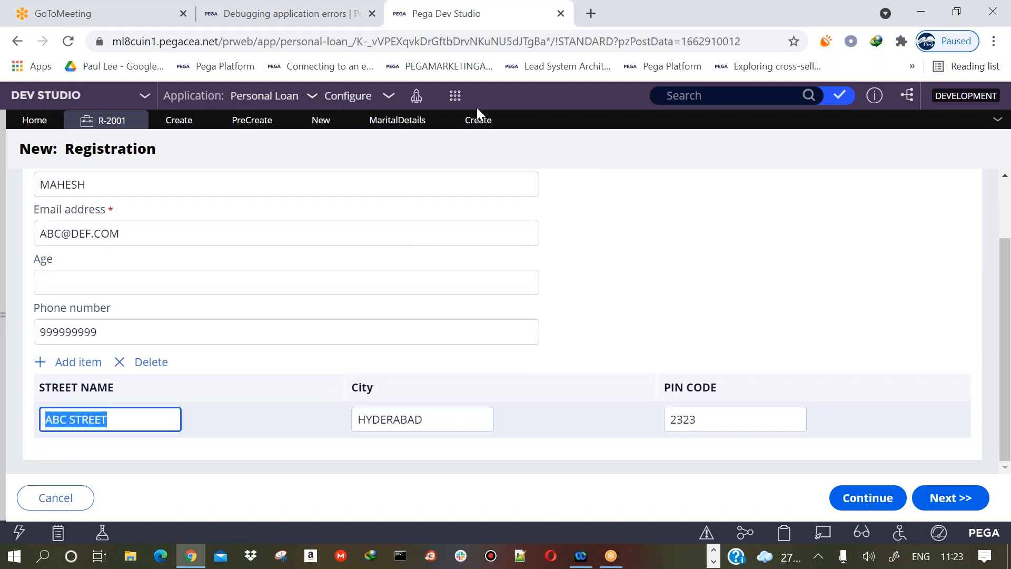
Select the .City step under the .Address append in PreCreate
{"action": "left_click", "coordinate": [252, 121]}
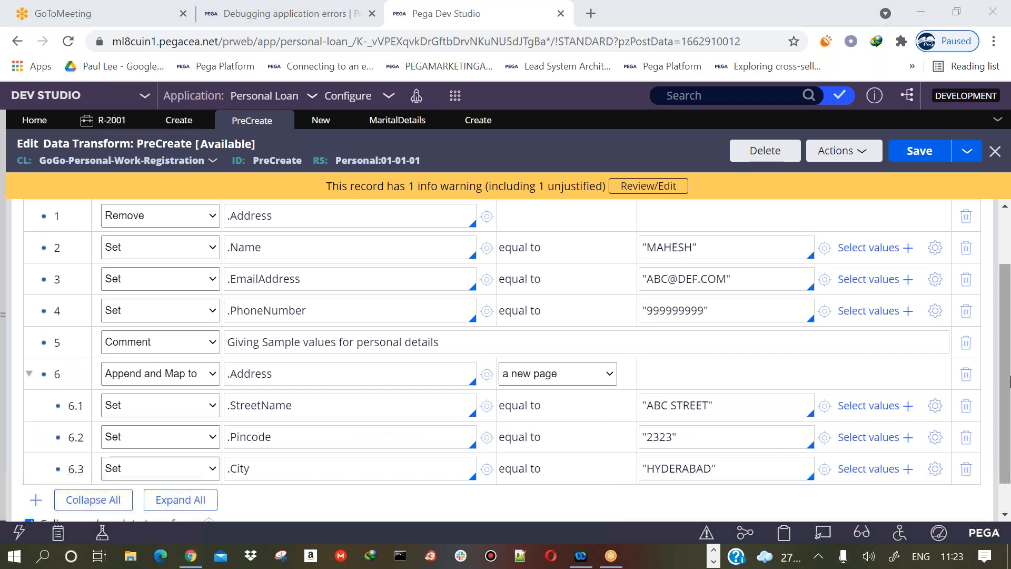
{"action": "scroll", "coordinate": [1005, 400], "scroll_direction": "down", "scroll_amount": 1}
{"action": "left_click", "coordinate": [316, 445]}
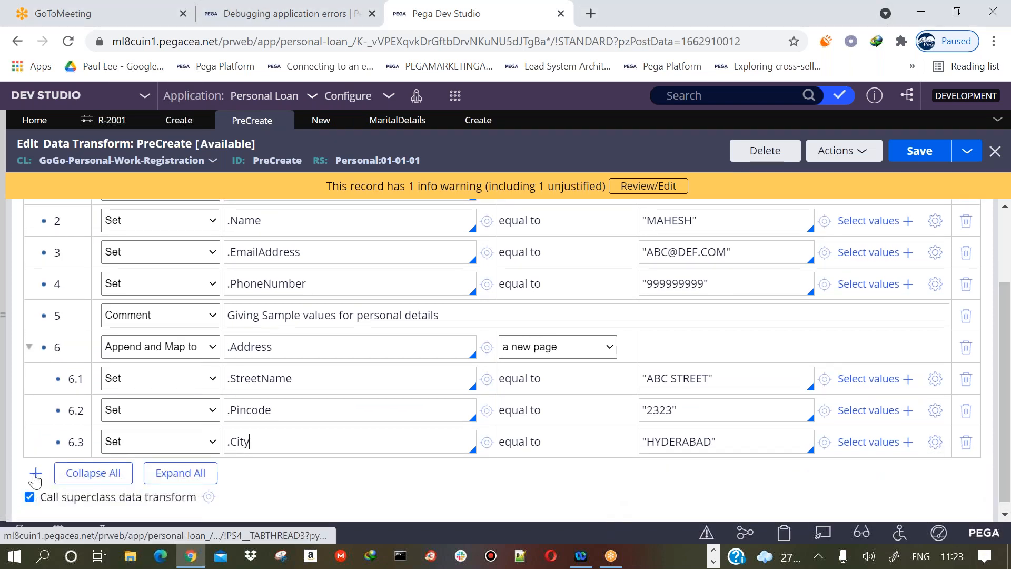
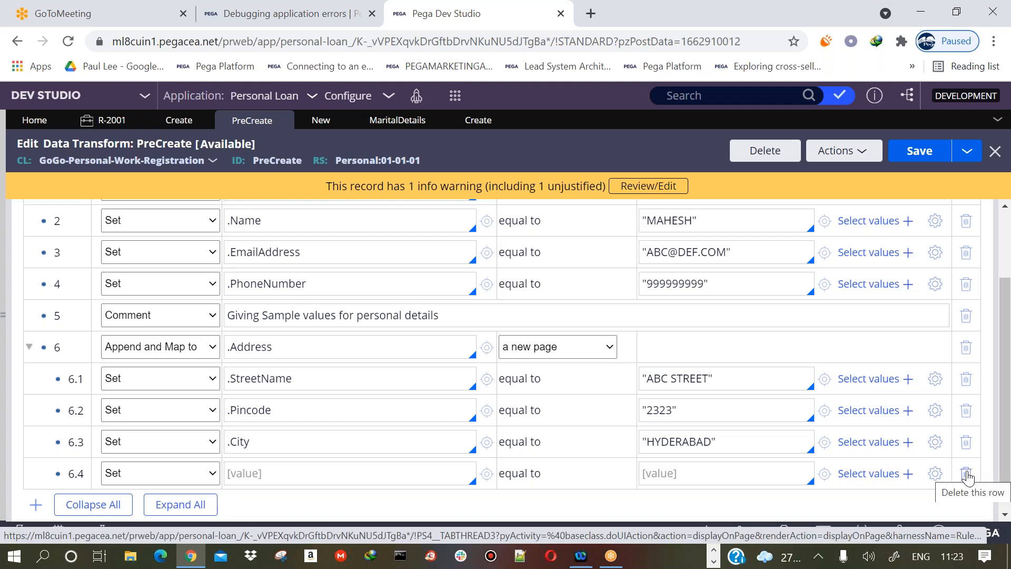
Delete the empty step 6.4 and add step 7 as an Append and Map to step
{"action": "left_click", "coordinate": [966, 474]}
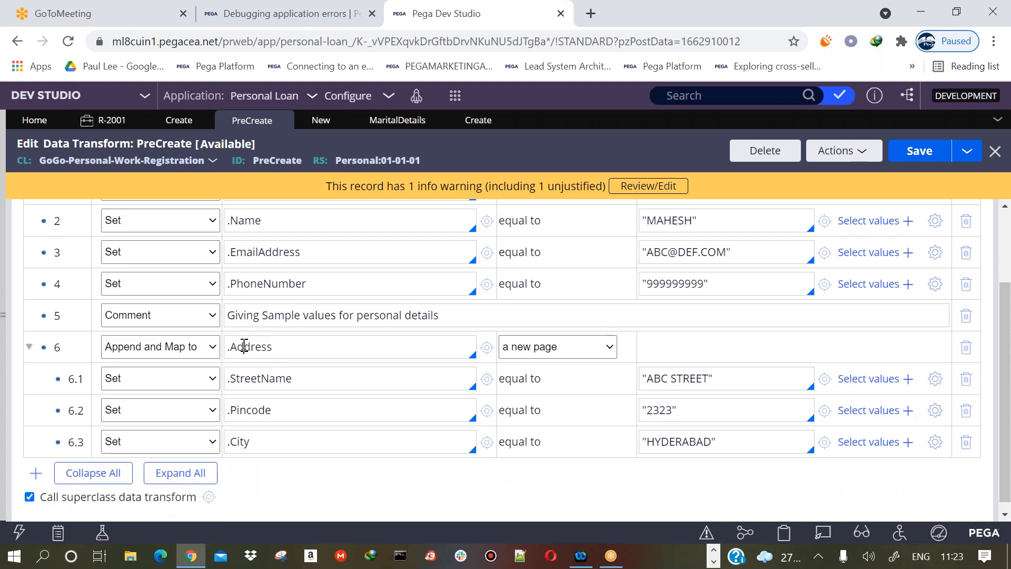
{"action": "double_click", "coordinate": [244, 346]}
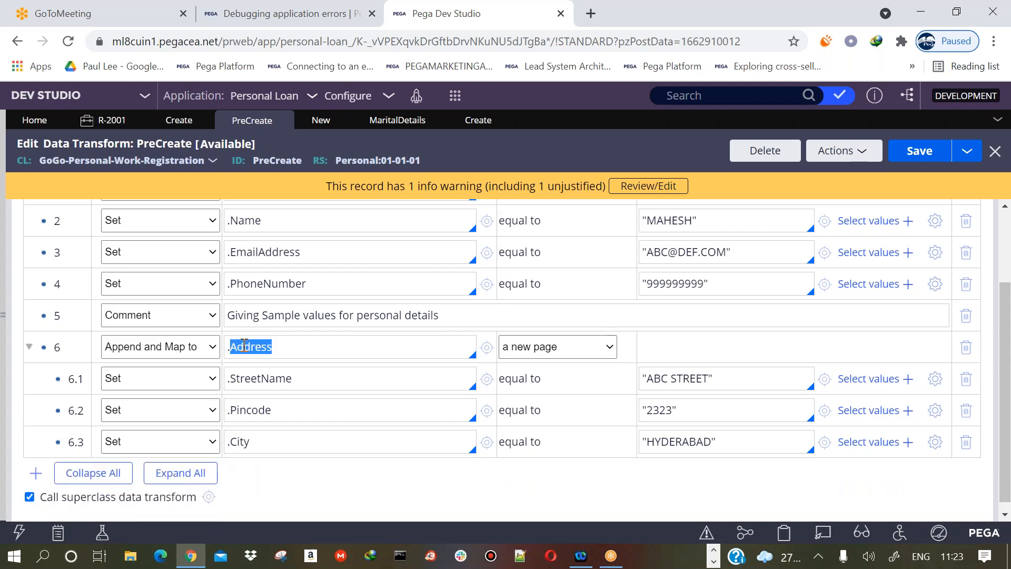
{"action": "left_click", "coordinate": [35, 472]}
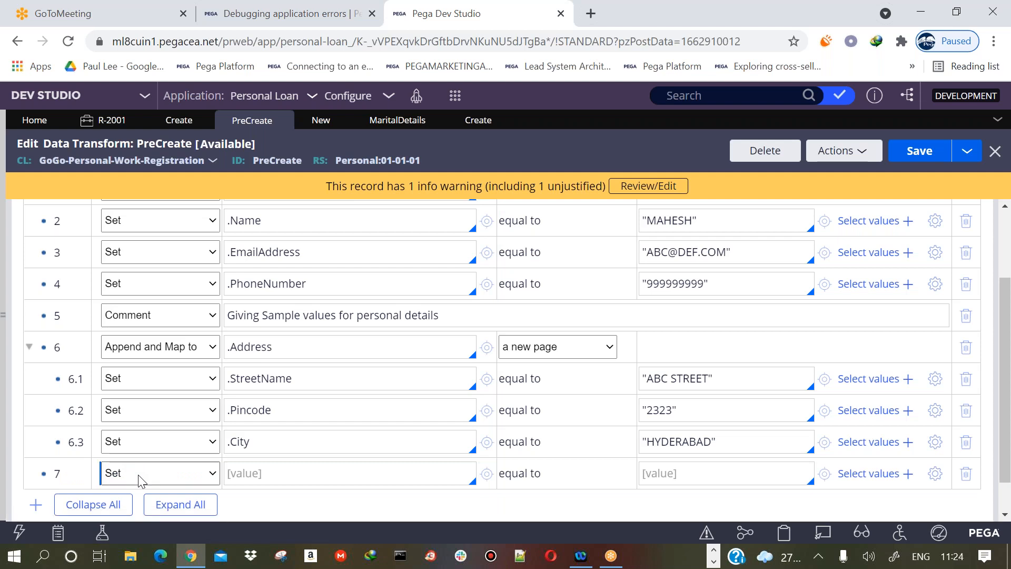
{"action": "left_click", "coordinate": [141, 477]}
{"action": "left_click", "coordinate": [149, 345]}
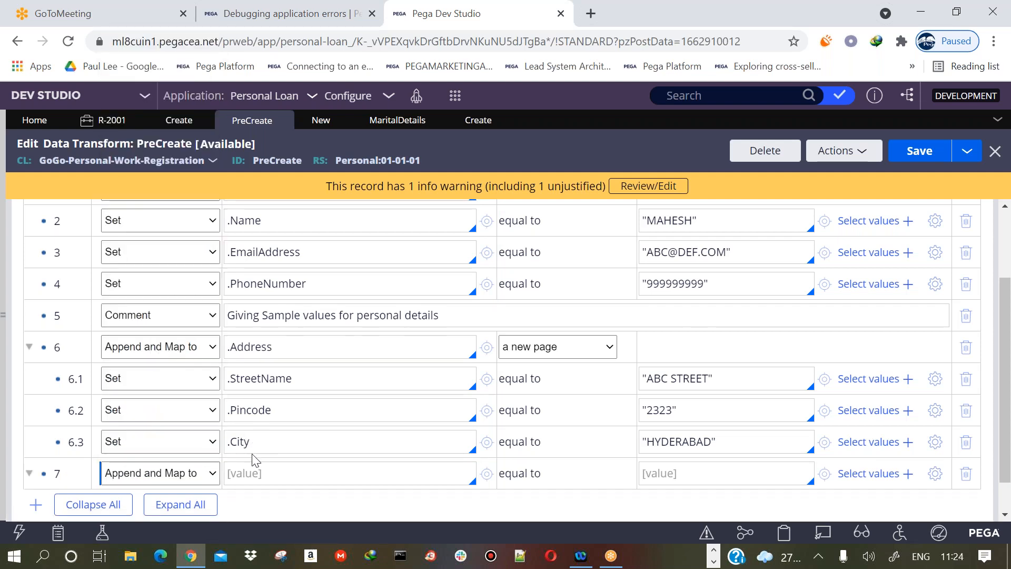
Set step 7's page list to .Address, copied from step 6
{"action": "left_click", "coordinate": [253, 470]}
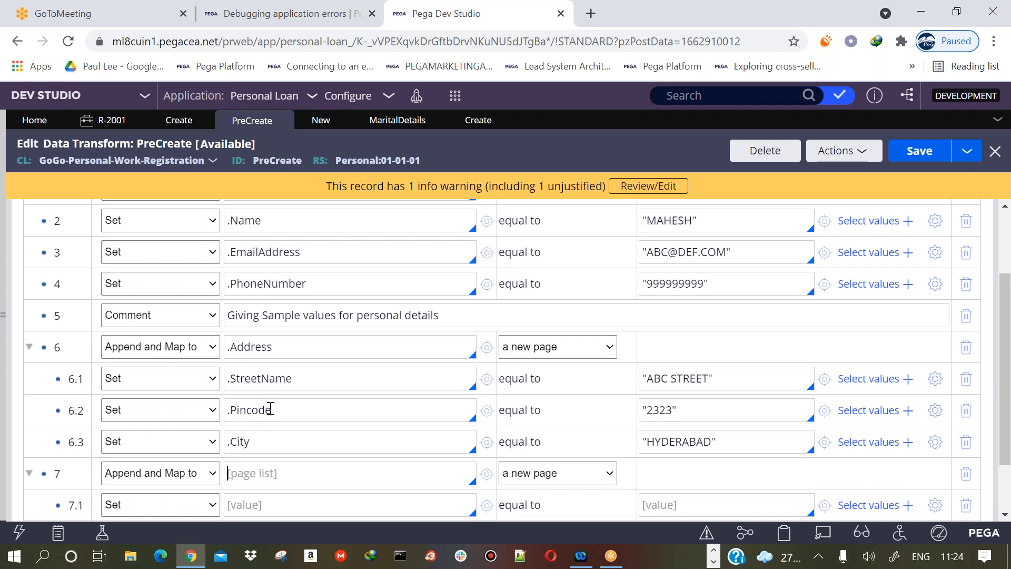
{"action": "double_click", "coordinate": [274, 356]}
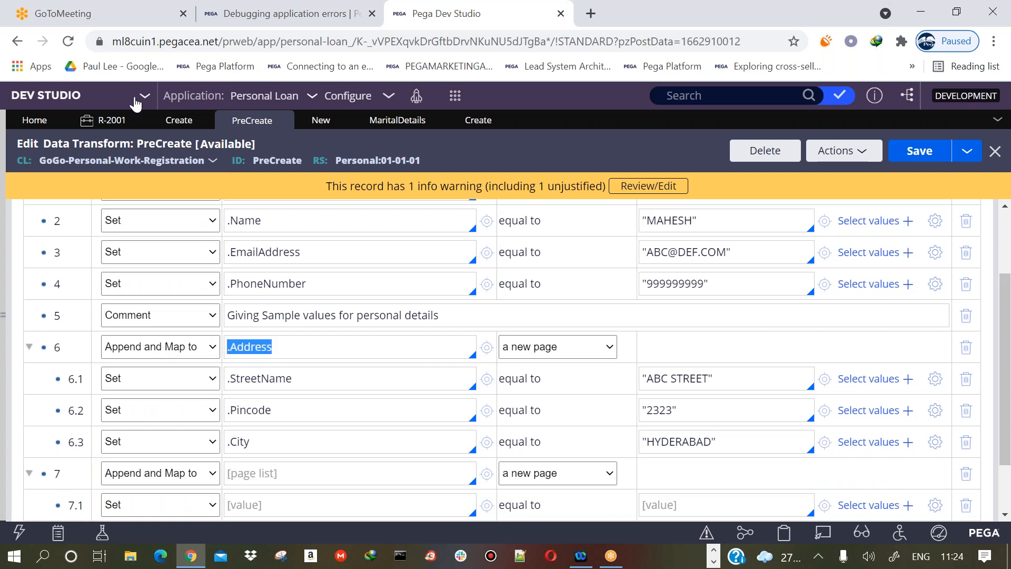
{"action": "left_click", "coordinate": [110, 120]}
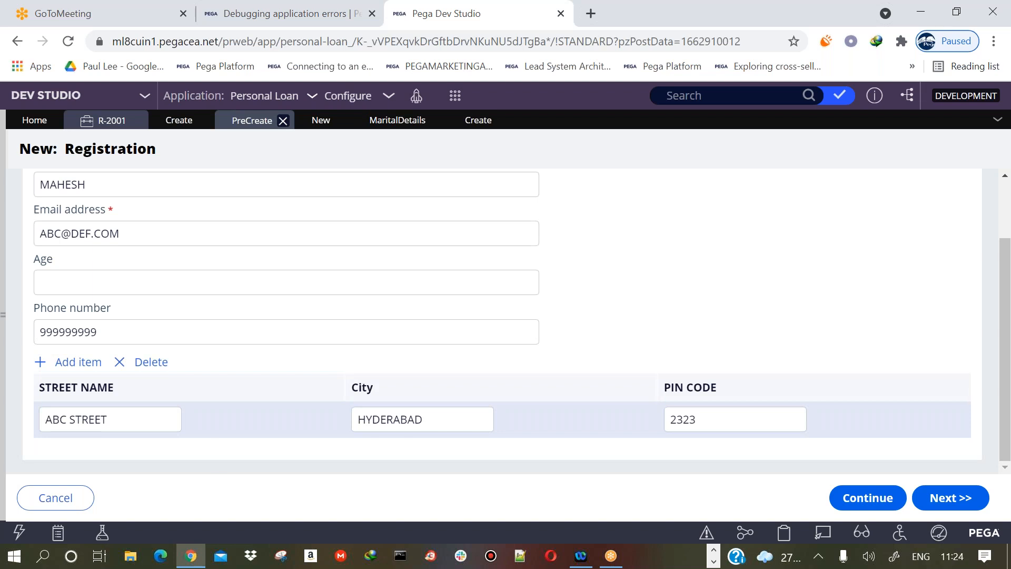
{"action": "left_click", "coordinate": [251, 120]}
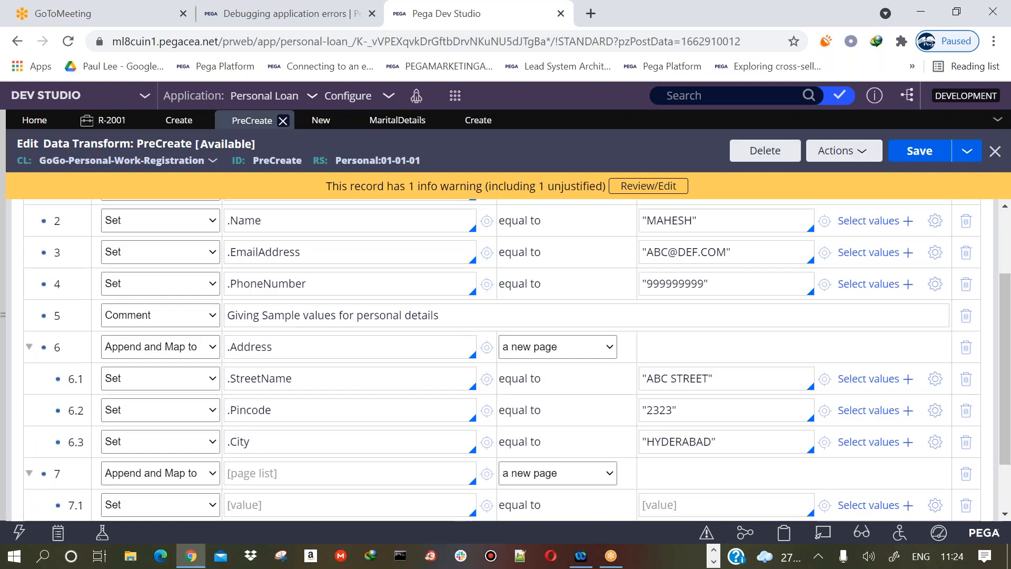
{"action": "triple_click", "coordinate": [285, 348]}
{"action": "key", "text": "ctrl+c"}
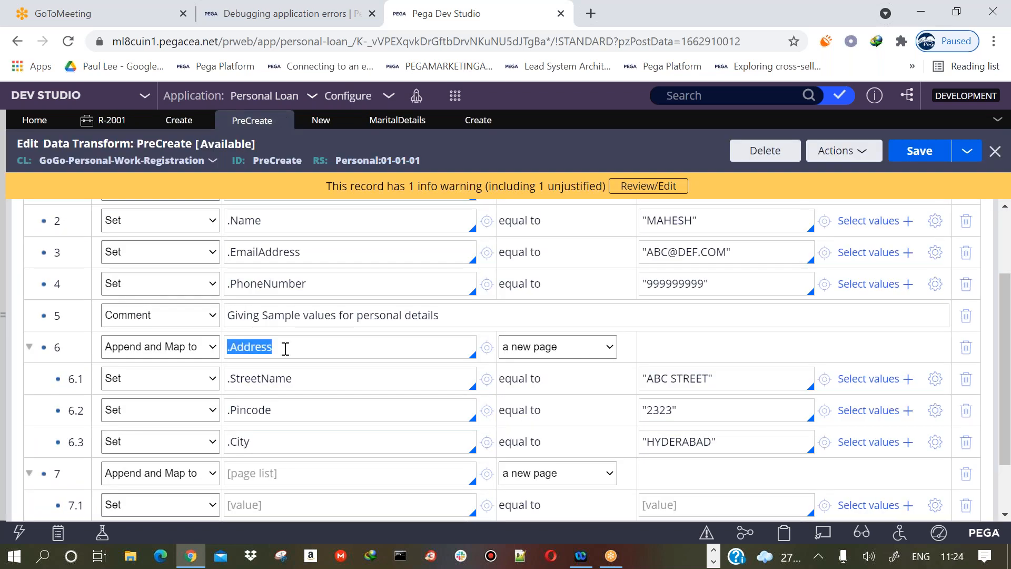
{"action": "left_click", "coordinate": [282, 474]}
{"action": "key", "text": "ctrl+v"}
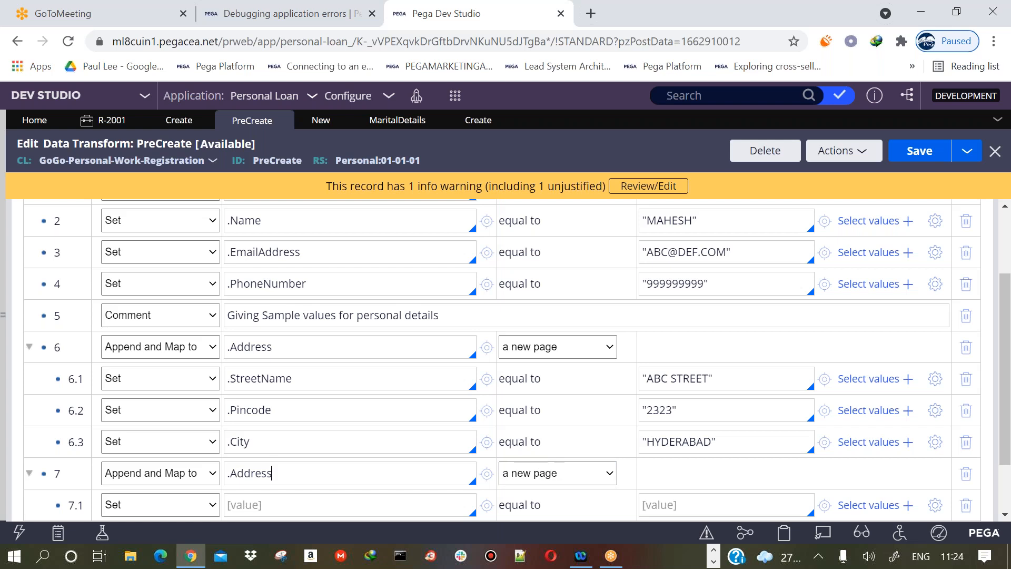
{"action": "scroll", "coordinate": [368, 437], "scroll_direction": "down", "scroll_amount": 2}
Make step 7.1 set .StreetName to "def street"
{"action": "left_click", "coordinate": [370, 439]}
{"action": "type", "text": ".sT"}
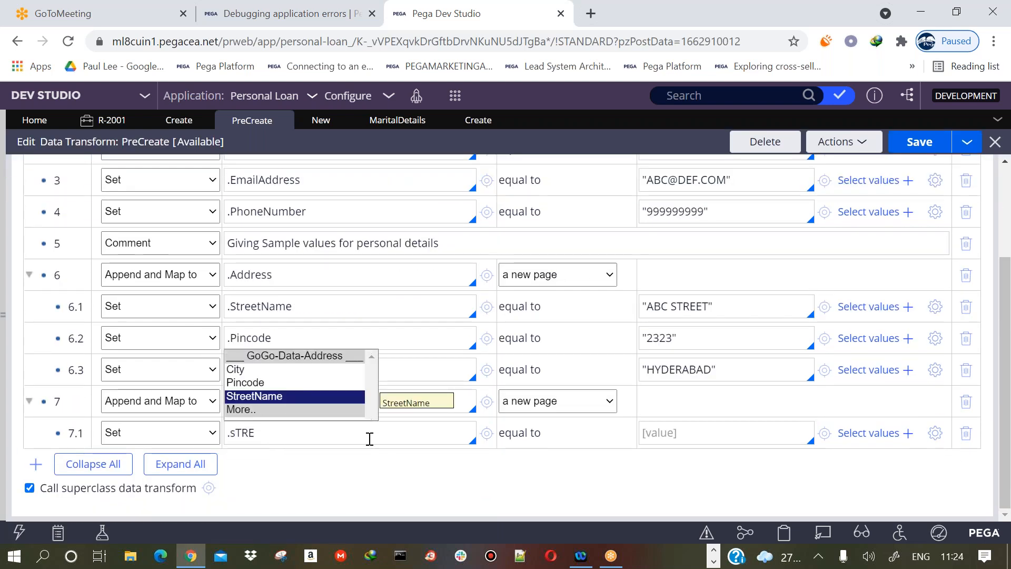
{"action": "type", "text": "RE"}
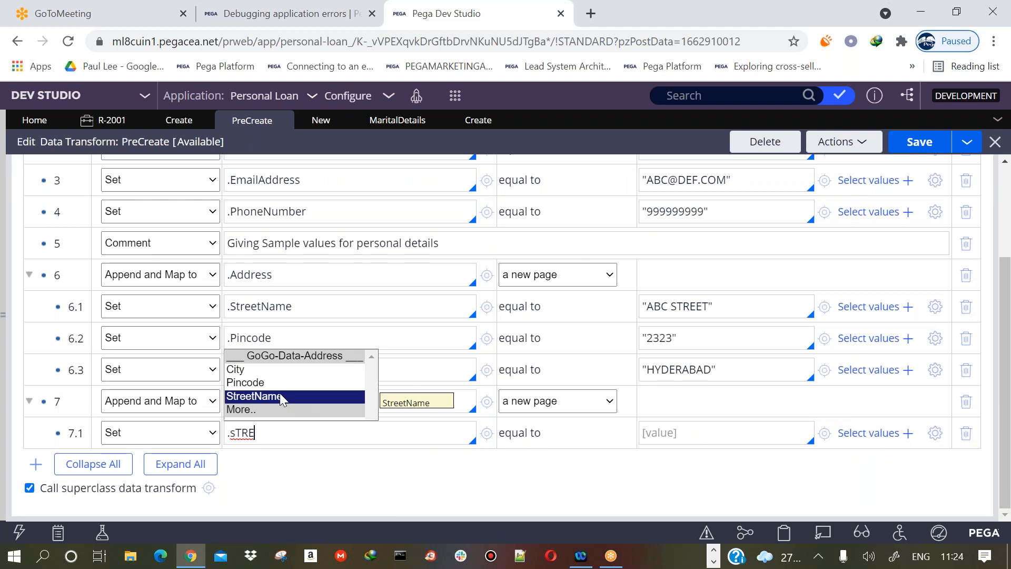
{"action": "left_click", "coordinate": [337, 396]}
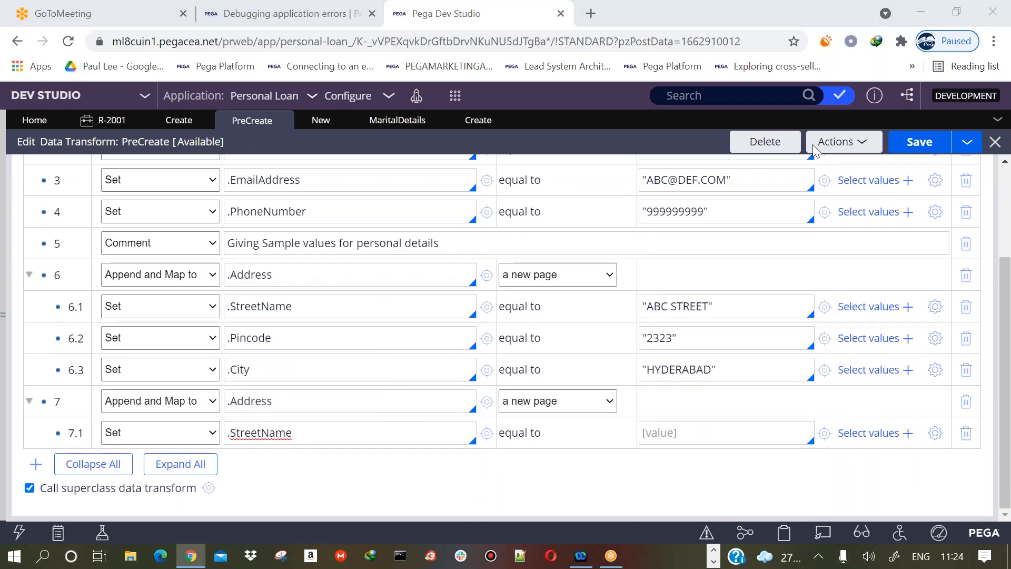
{"action": "left_click", "coordinate": [689, 427]}
{"action": "type", "text": "\""}
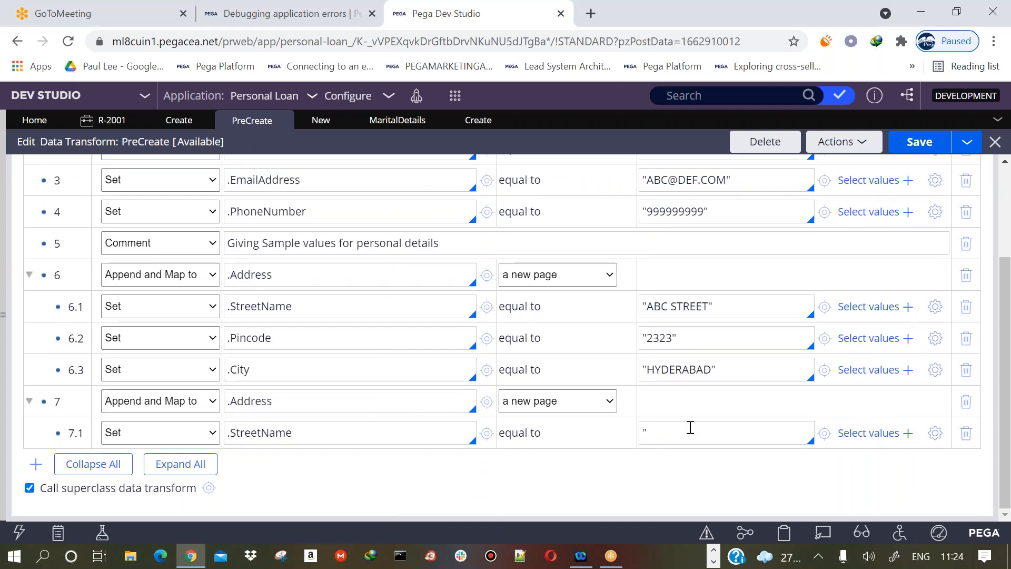
{"action": "type", "text": "def street"}
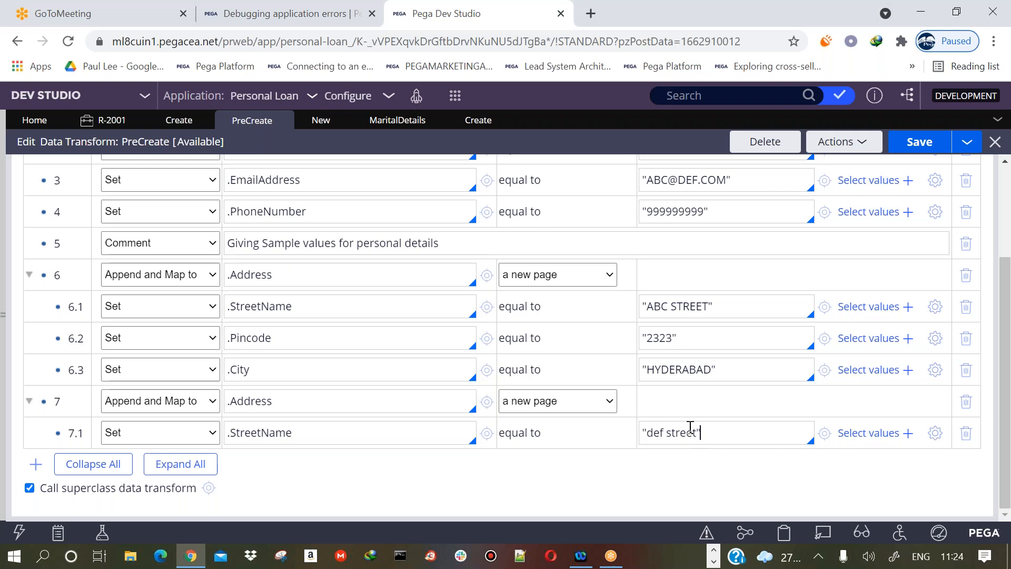
Add step 7.2 setting .Pincode to "1234" and save the PreCreate transform
{"action": "left_click", "coordinate": [36, 465]}
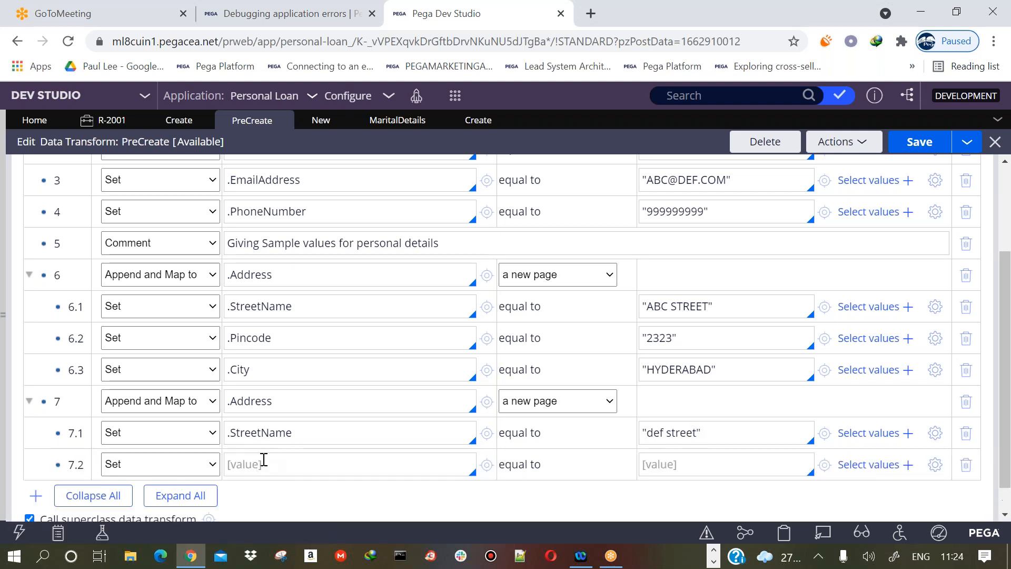
{"action": "left_click", "coordinate": [263, 459]}
{"action": "type", "text": ".pin"}
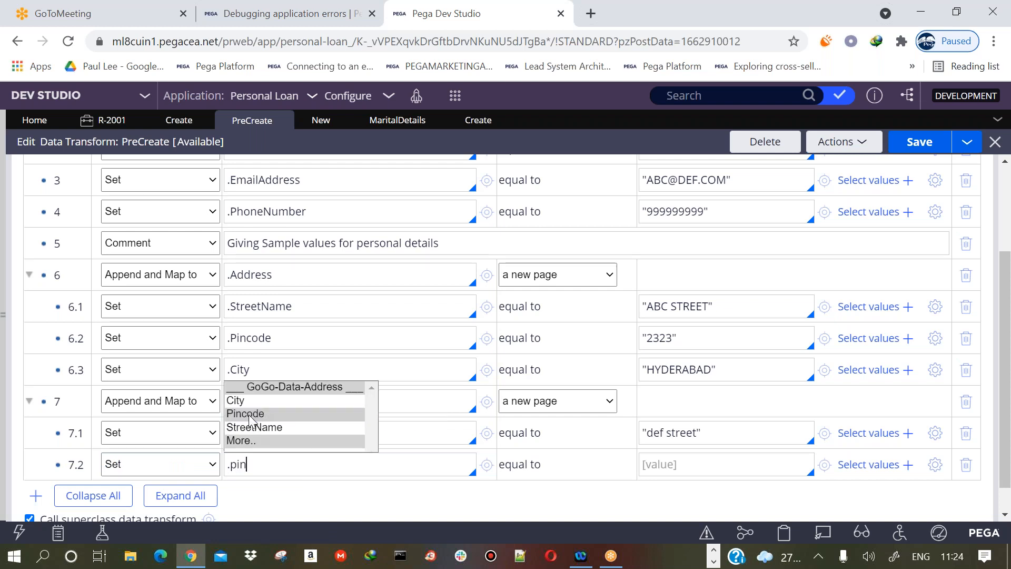
{"action": "key", "text": "Return"}
{"action": "type", "text": "\"1234"}
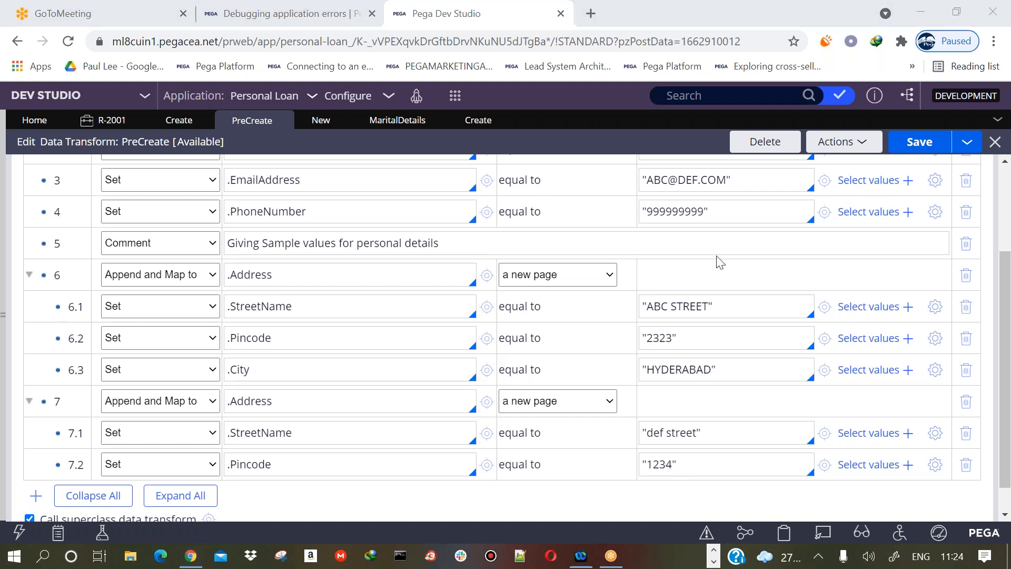
{"action": "left_click", "coordinate": [919, 149]}
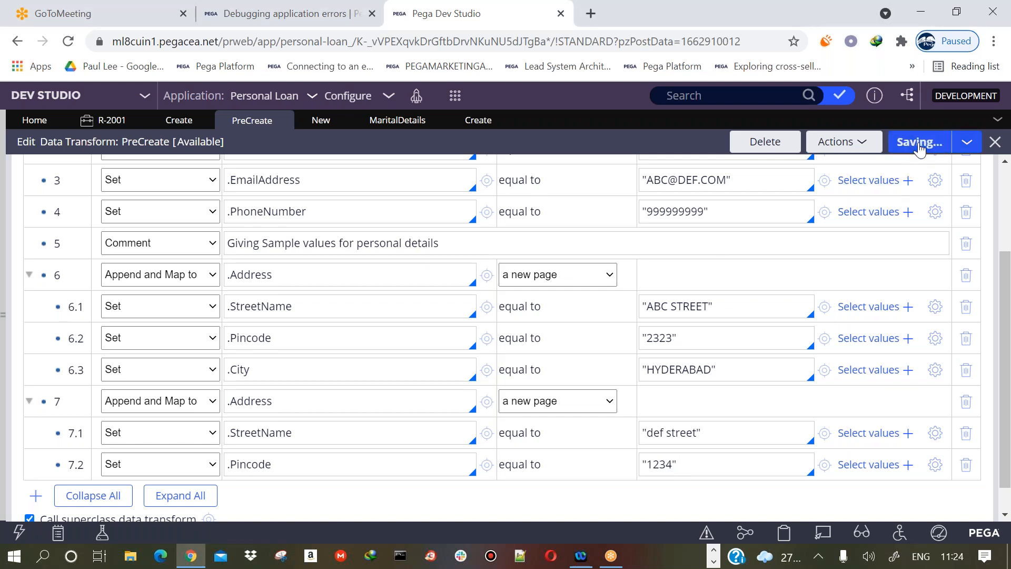
Reload the R-2001 form and check the new def street / 1234 address row with blank City
{"action": "double_click", "coordinate": [109, 126]}
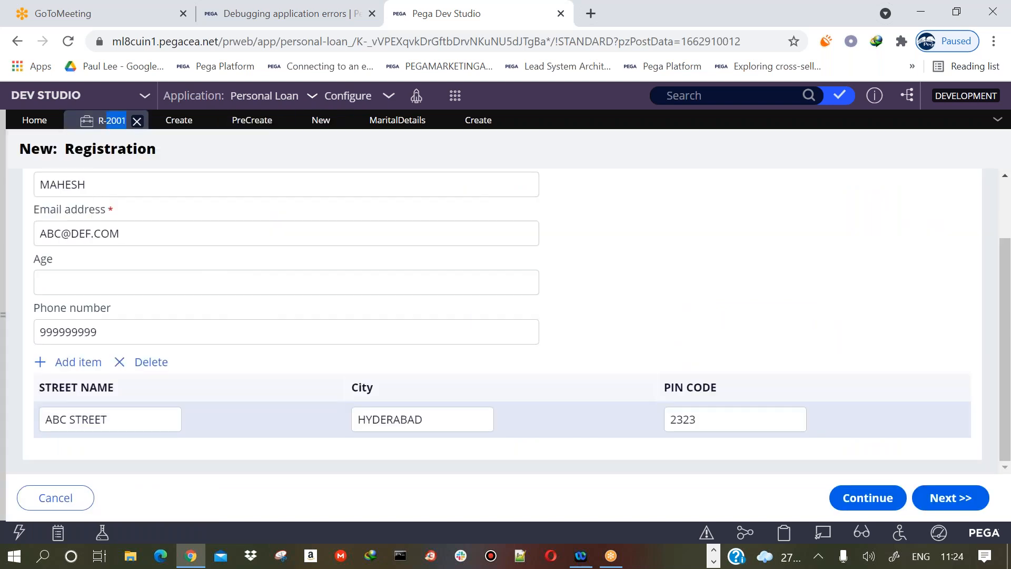
{"action": "right_click", "coordinate": [230, 450]}
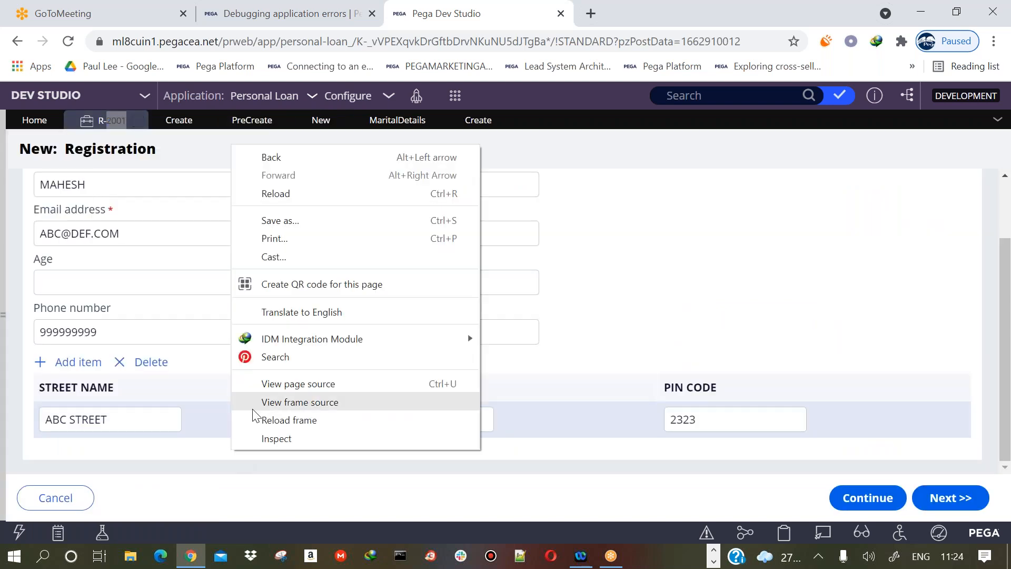
{"action": "left_click", "coordinate": [255, 420]}
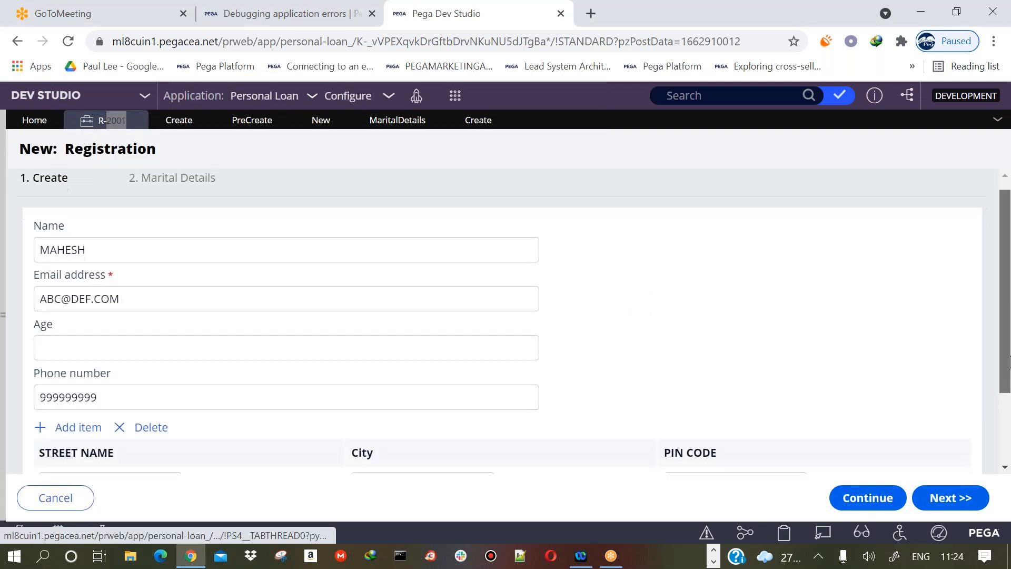
{"action": "left_click_drag", "start_coordinate": [1010, 362], "coordinate": [1007, 430]}
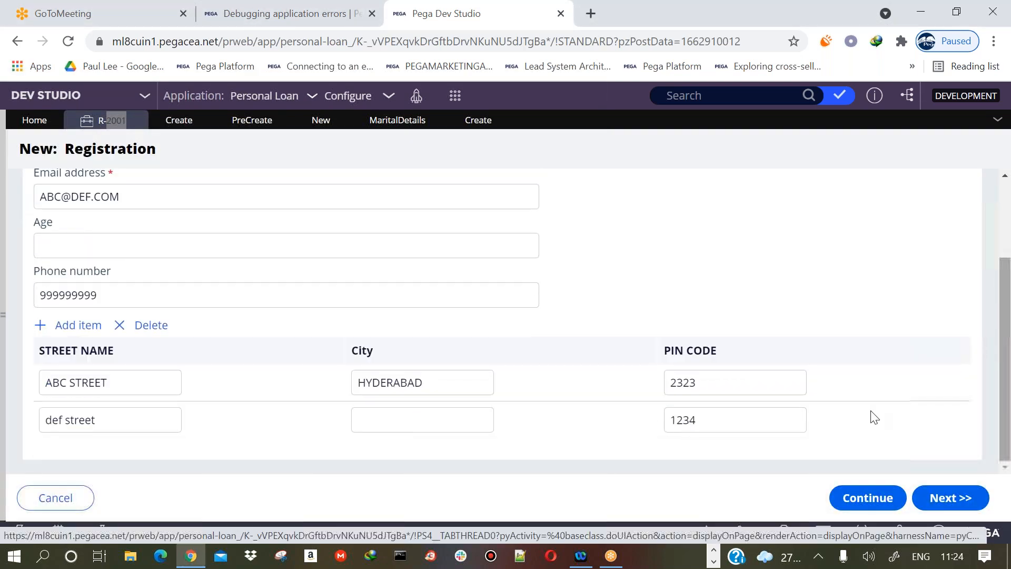
{"action": "left_click", "coordinate": [384, 418]}
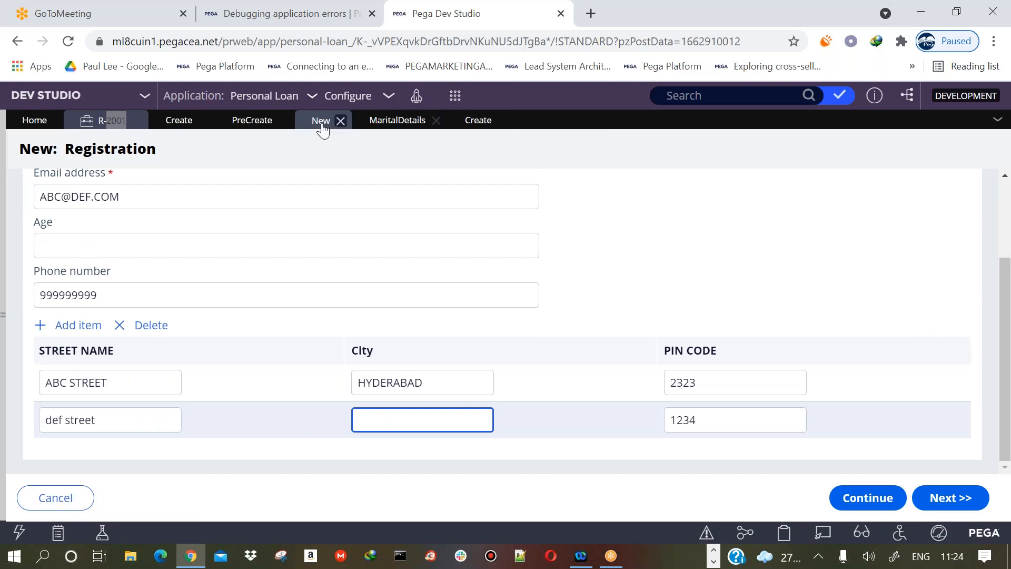
Compare the registration form's address rows against the PreCreate transform steps
{"action": "left_click", "coordinate": [252, 120]}
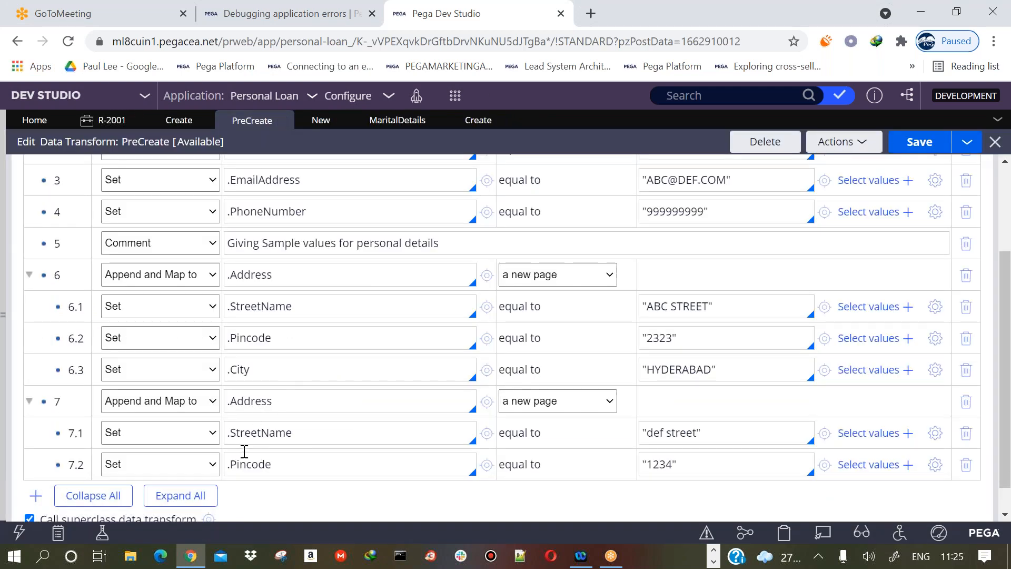
{"action": "left_click", "coordinate": [99, 124]}
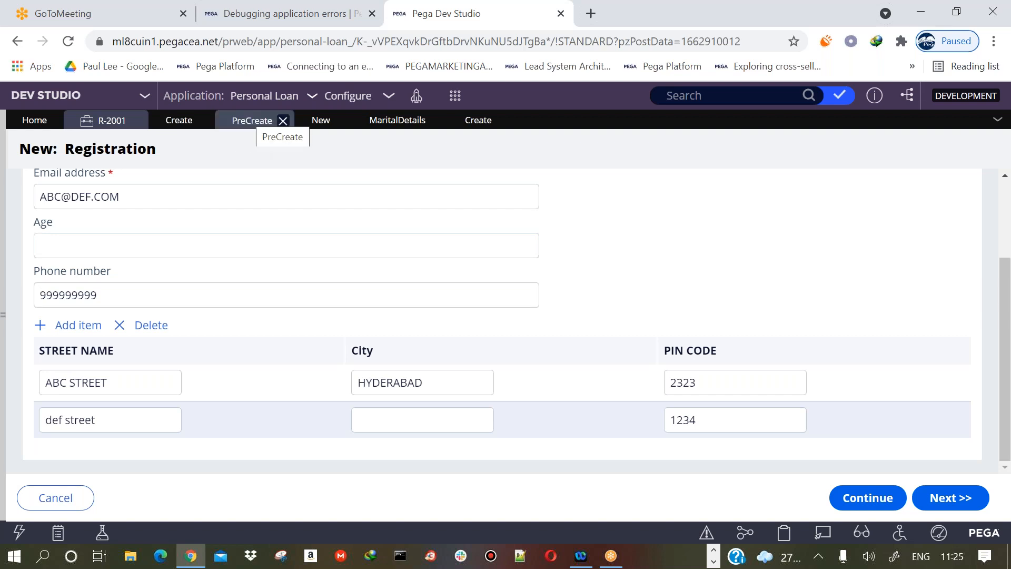
{"action": "left_click", "coordinate": [252, 121]}
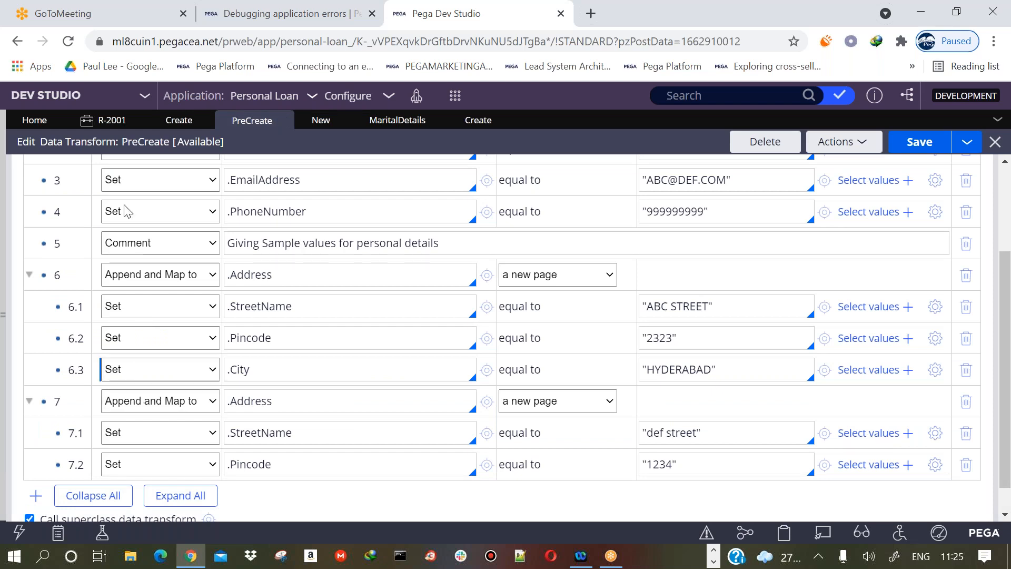
{"action": "left_click", "coordinate": [124, 126]}
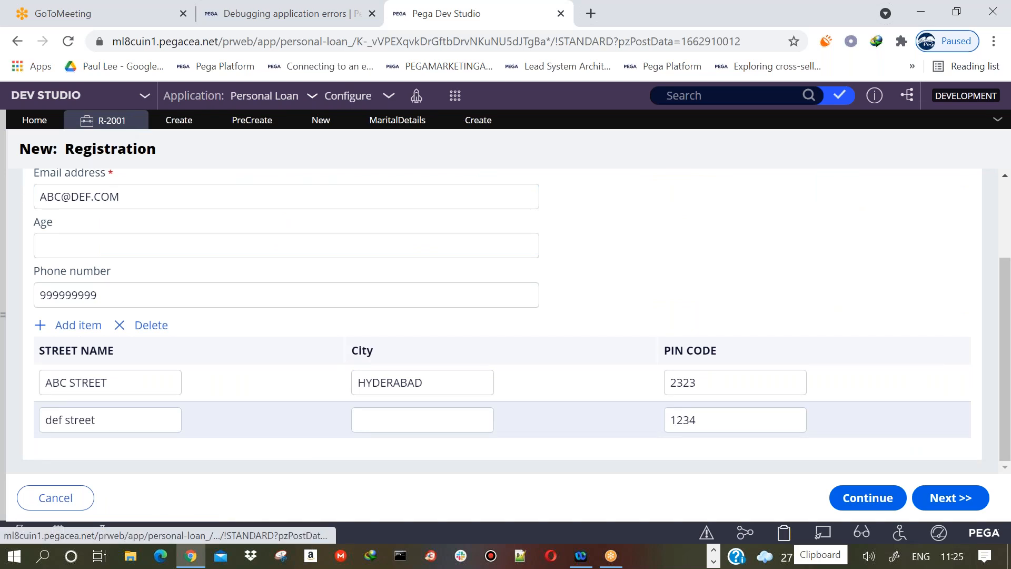
{"action": "left_click", "coordinate": [784, 532]}
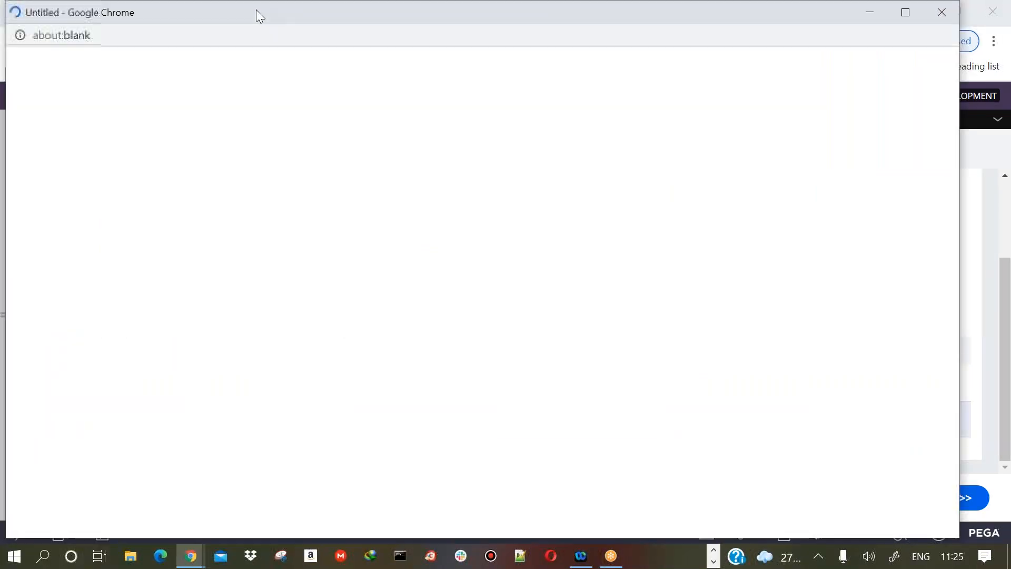
Compare Address(1) and Address(2) under pyWorkPage, confirming Address(2) holds def street and 1234 without City
{"action": "left_click_drag", "start_coordinate": [245, 6], "coordinate": [479, 13]}
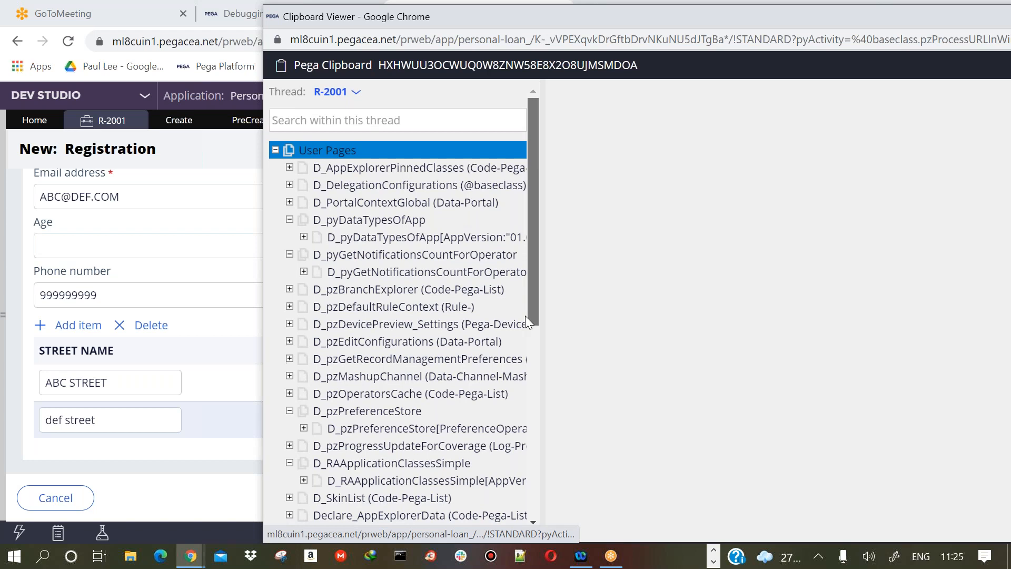
{"action": "scroll", "coordinate": [525, 315], "scroll_direction": "down", "scroll_amount": 7}
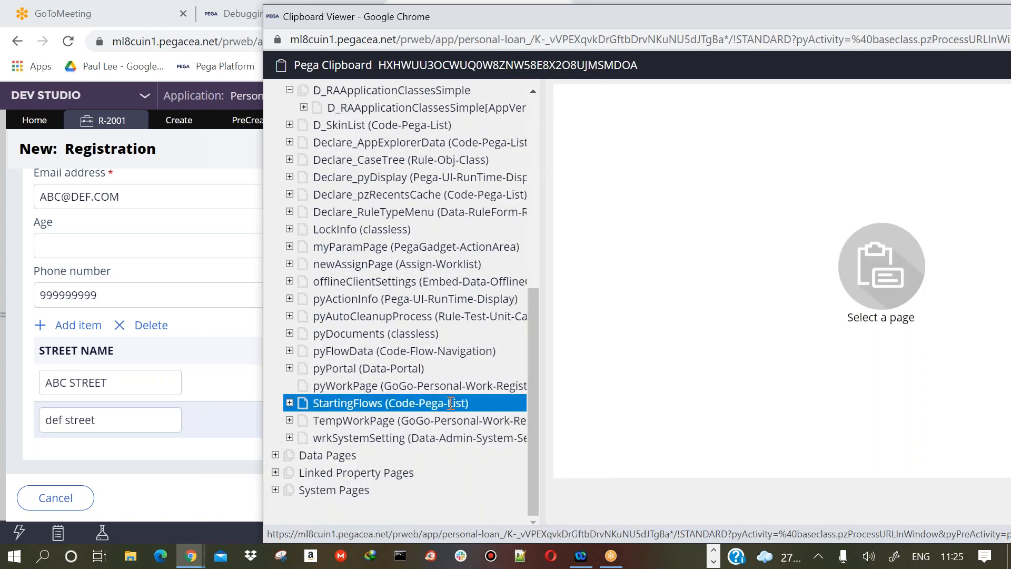
{"action": "left_click", "coordinate": [289, 386]}
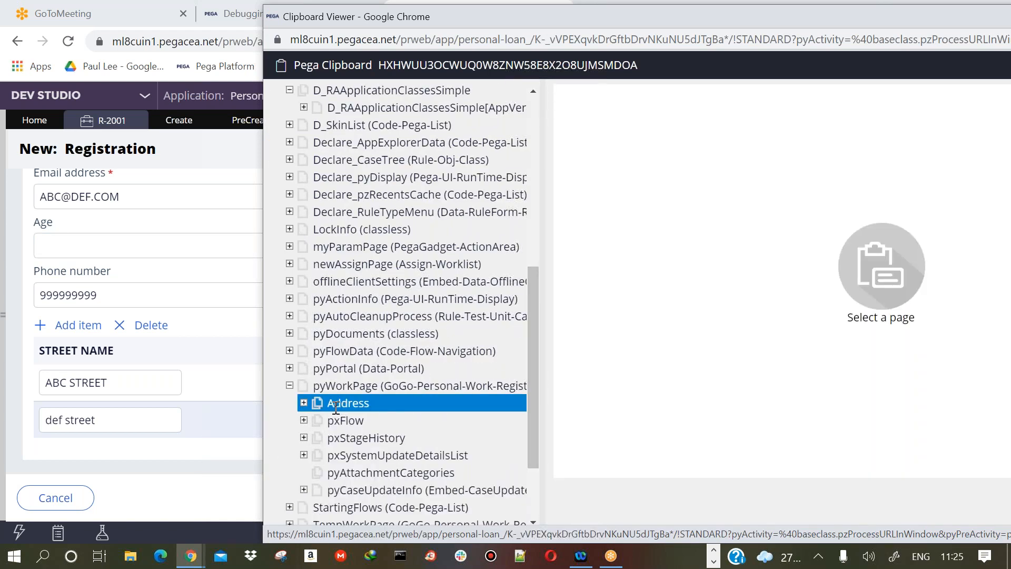
{"action": "left_click", "coordinate": [304, 404]}
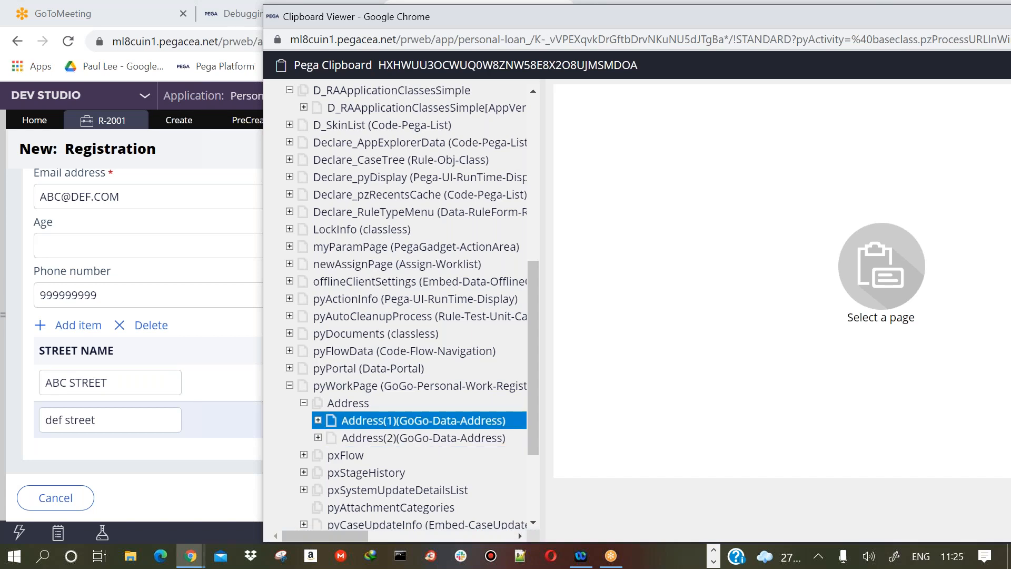
{"action": "left_click", "coordinate": [405, 419]}
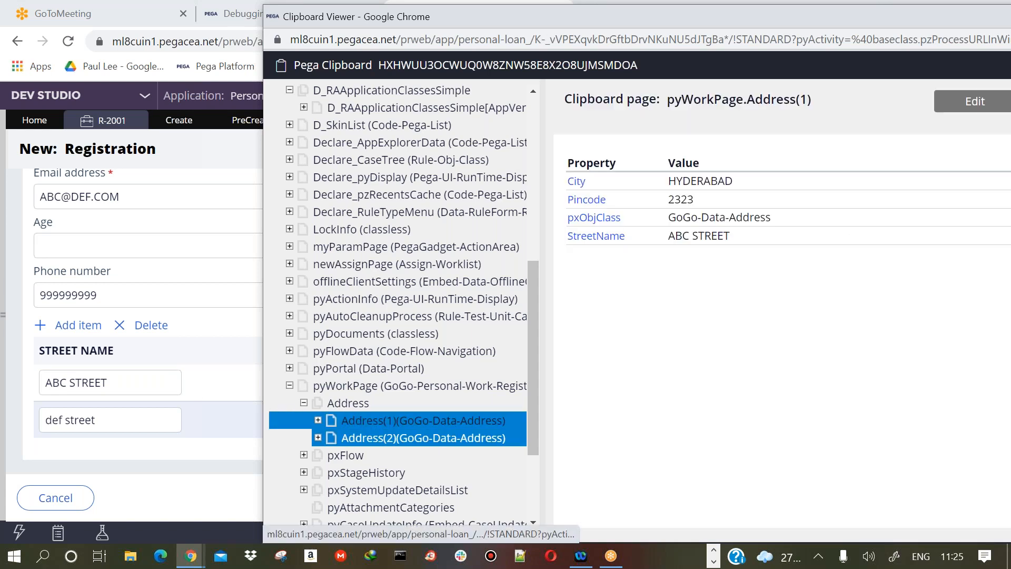
{"action": "left_click", "coordinate": [405, 437]}
{"action": "left_click", "coordinate": [405, 419]}
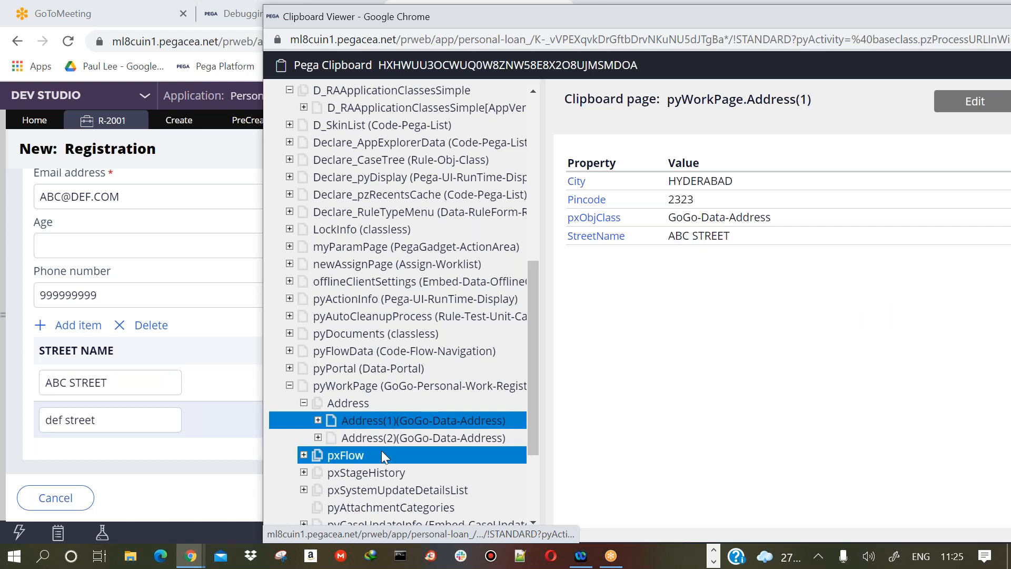
{"action": "left_click", "coordinate": [405, 438]}
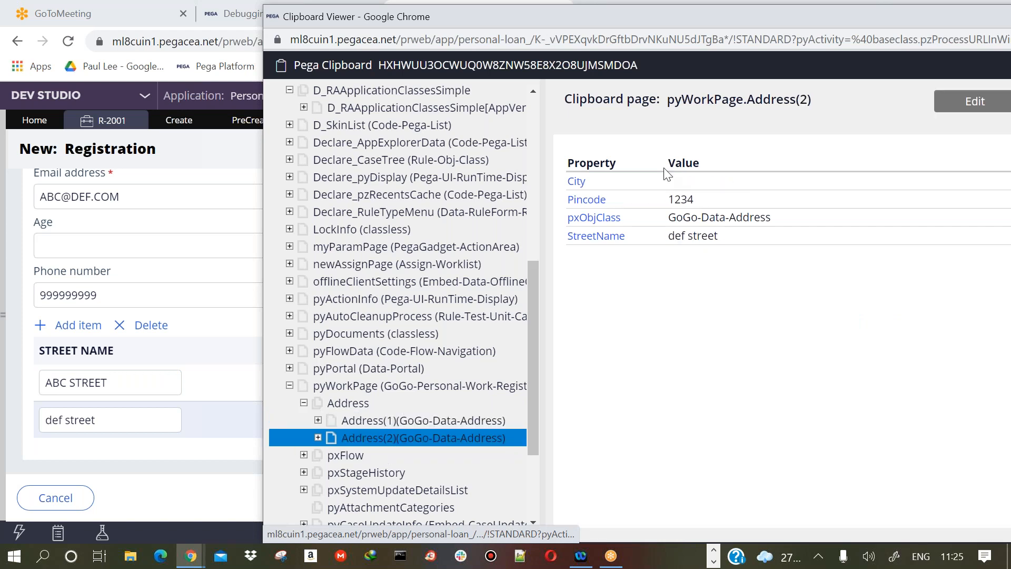
{"action": "left_click", "coordinate": [246, 457]}
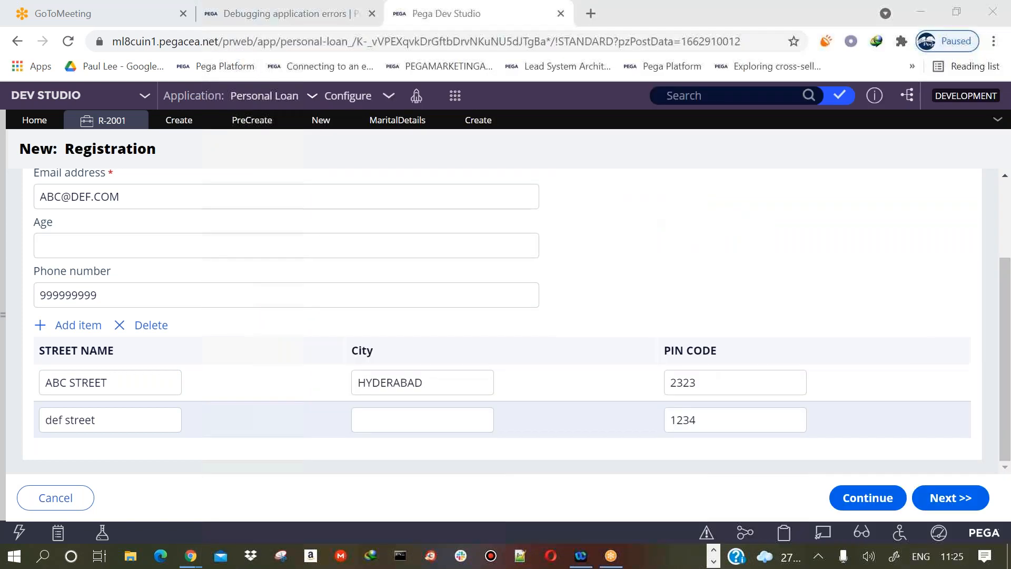
Review step 6's Append and Map to action and scroll through the two .Address append steps
{"action": "left_click", "coordinate": [252, 120]}
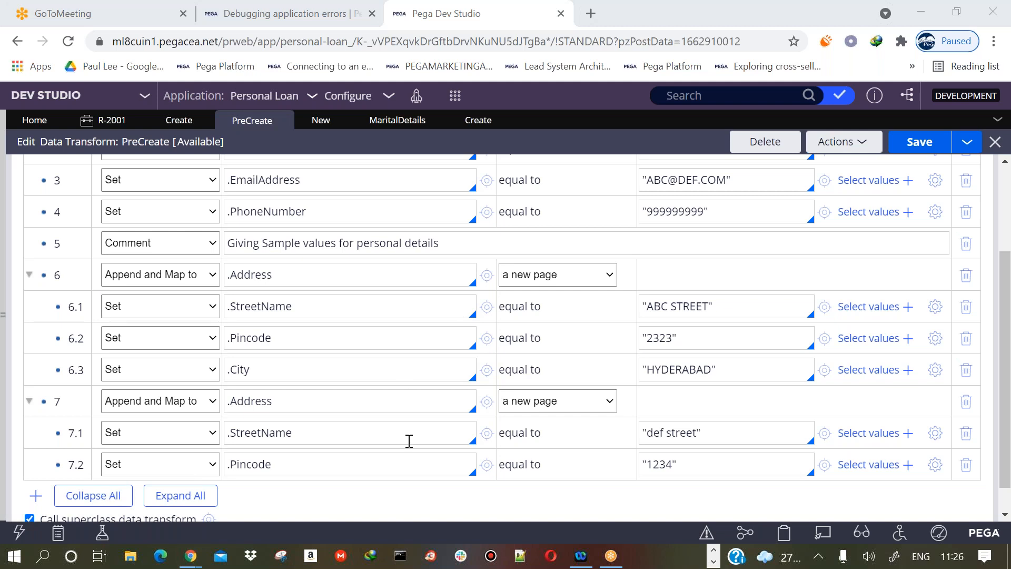
{"action": "left_click", "coordinate": [179, 279]}
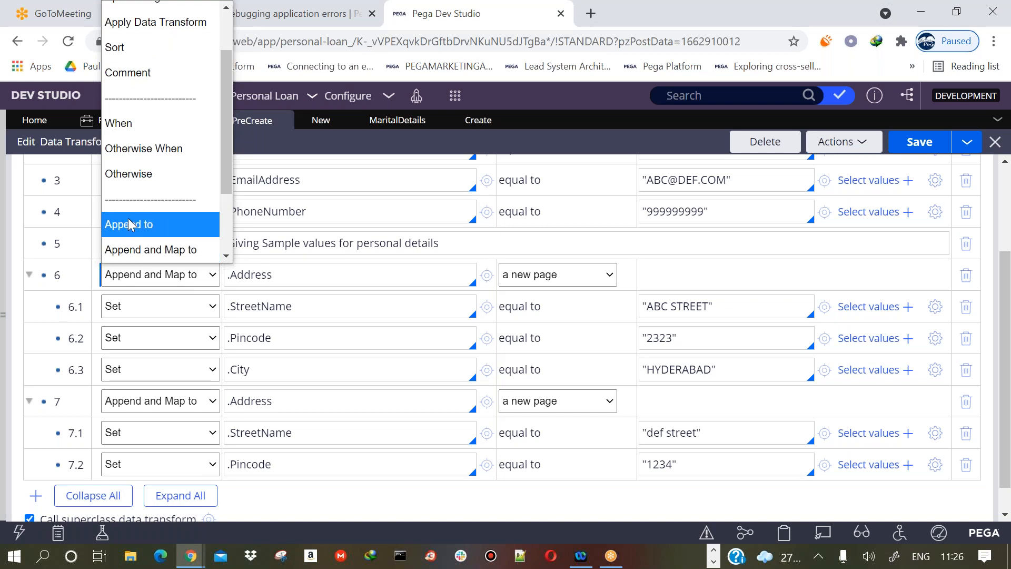
{"action": "left_click", "coordinate": [262, 303]}
{"action": "double_click", "coordinate": [263, 305]}
{"action": "left_click", "coordinate": [171, 286]}
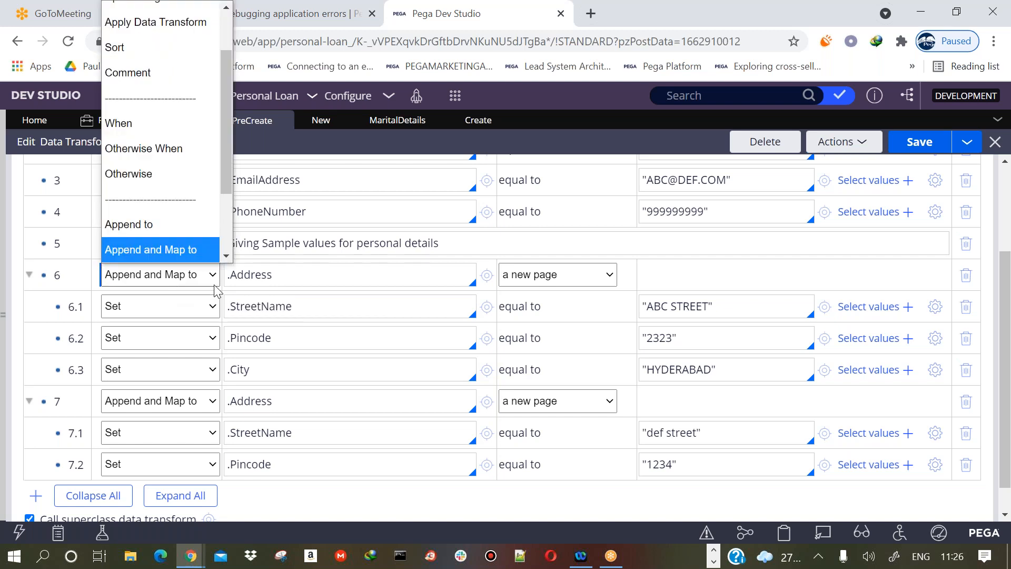
{"action": "left_click", "coordinate": [658, 403]}
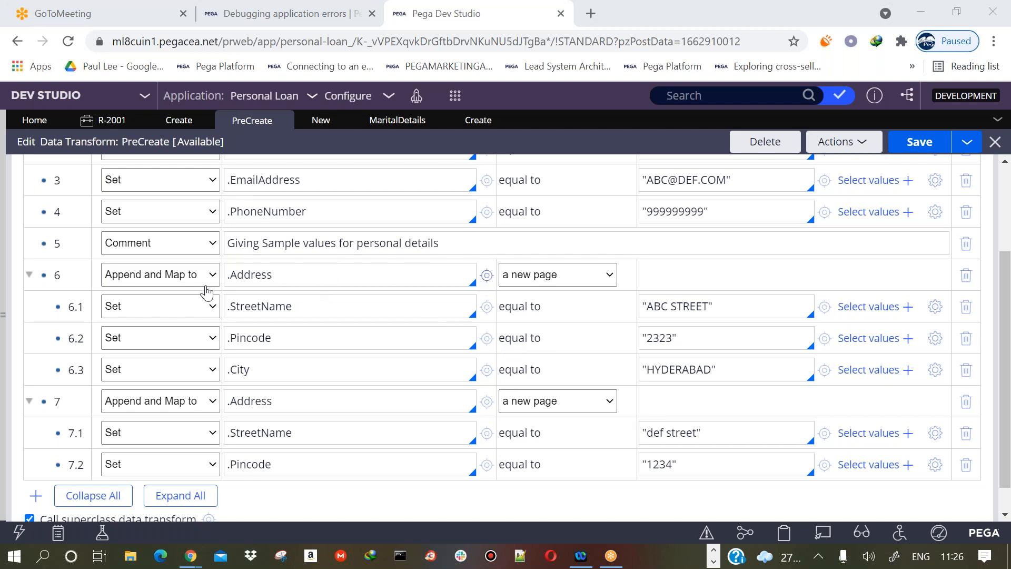
{"action": "left_click", "coordinate": [189, 279]}
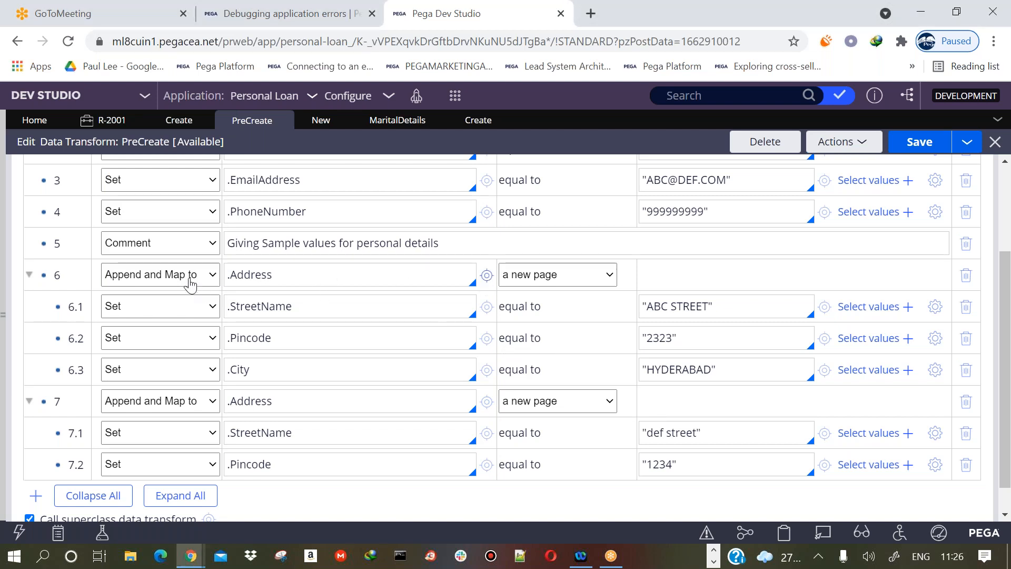
{"action": "left_click", "coordinate": [190, 285]}
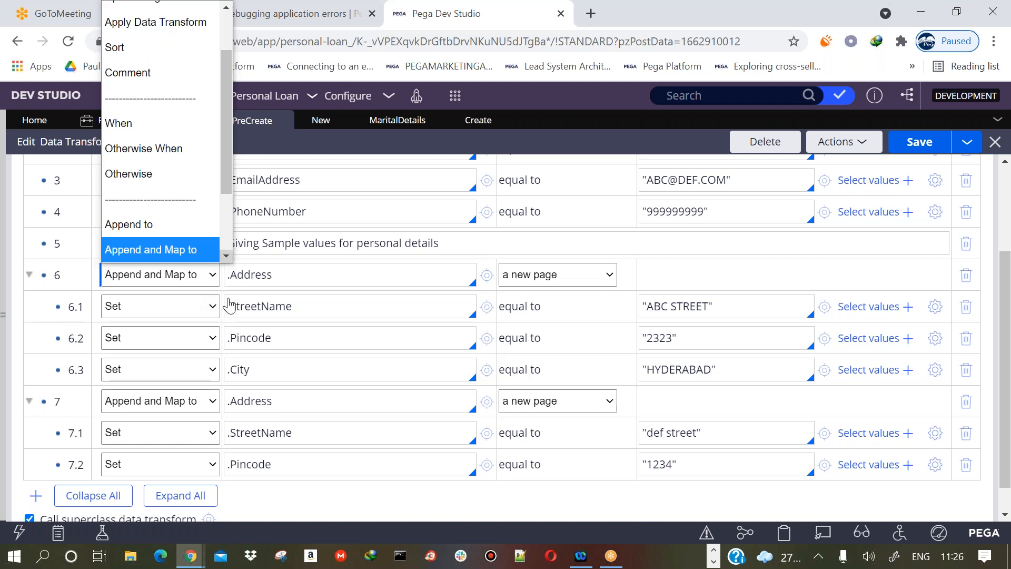
{"action": "left_click", "coordinate": [251, 312]}
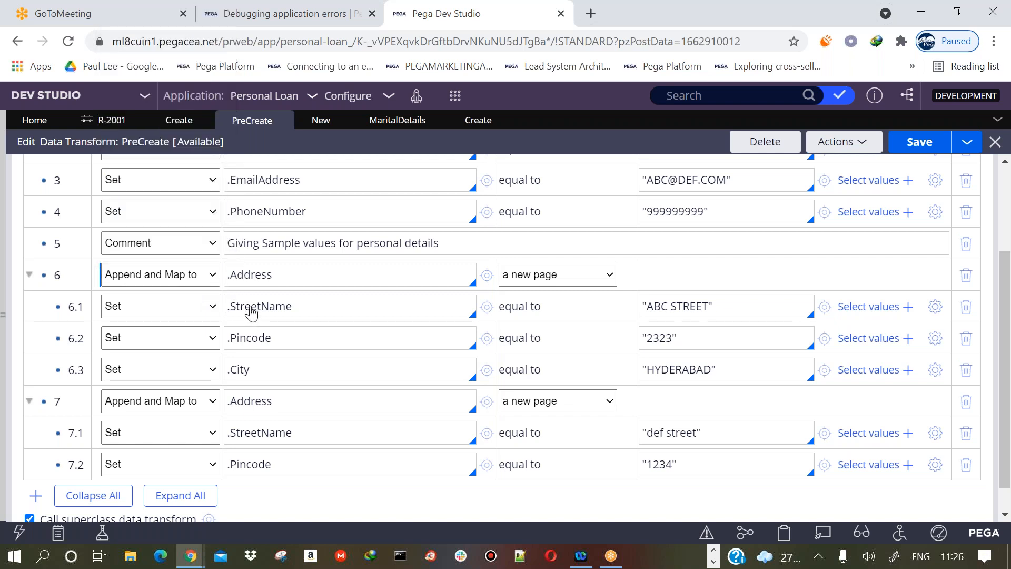
{"action": "double_click", "coordinate": [251, 311]}
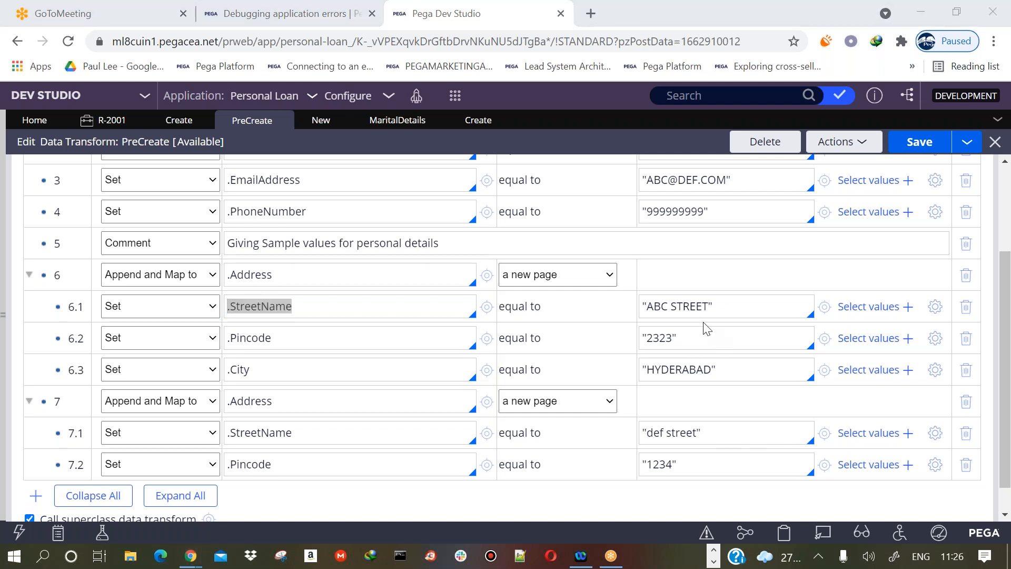
{"action": "left_click_drag", "start_coordinate": [1007, 309], "coordinate": [1008, 257]}
{"action": "left_click_drag", "start_coordinate": [1008, 340], "coordinate": [1010, 401]}
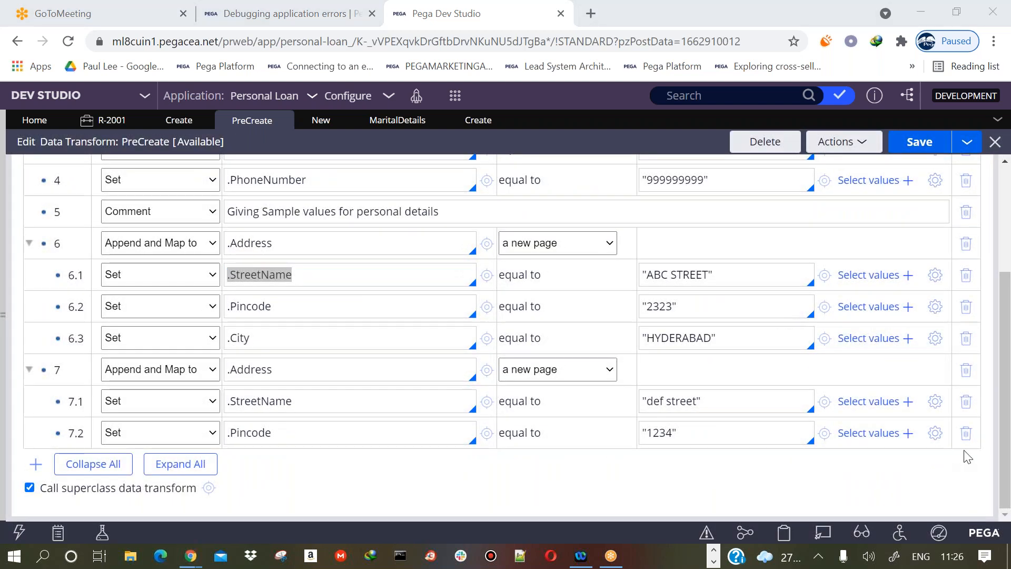
Open the SICK LEAVE APPLICATION - PART 2 document from a Start search for 'sick'
{"action": "left_click", "coordinate": [2, 563]}
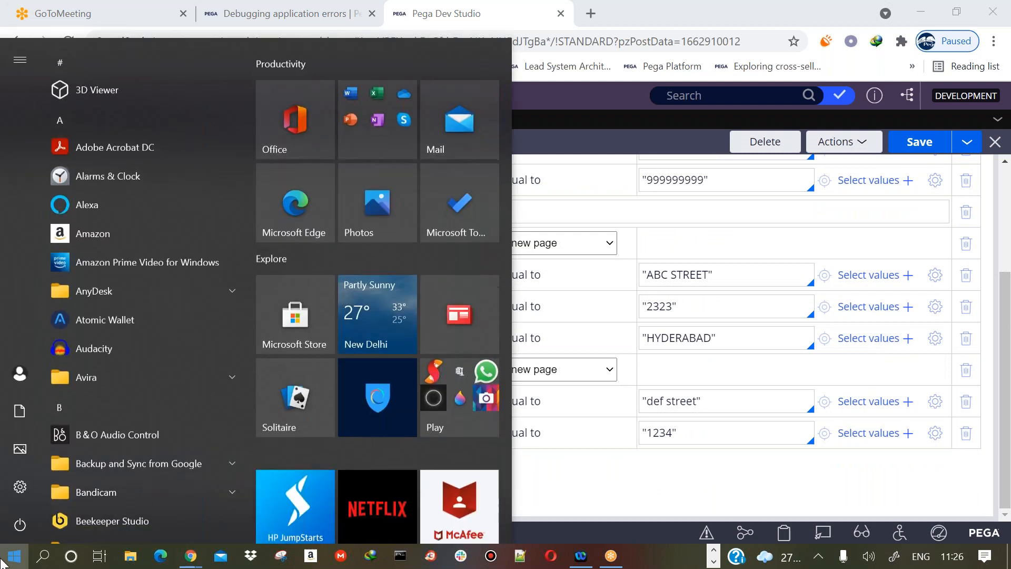
{"action": "type", "text": "sick"}
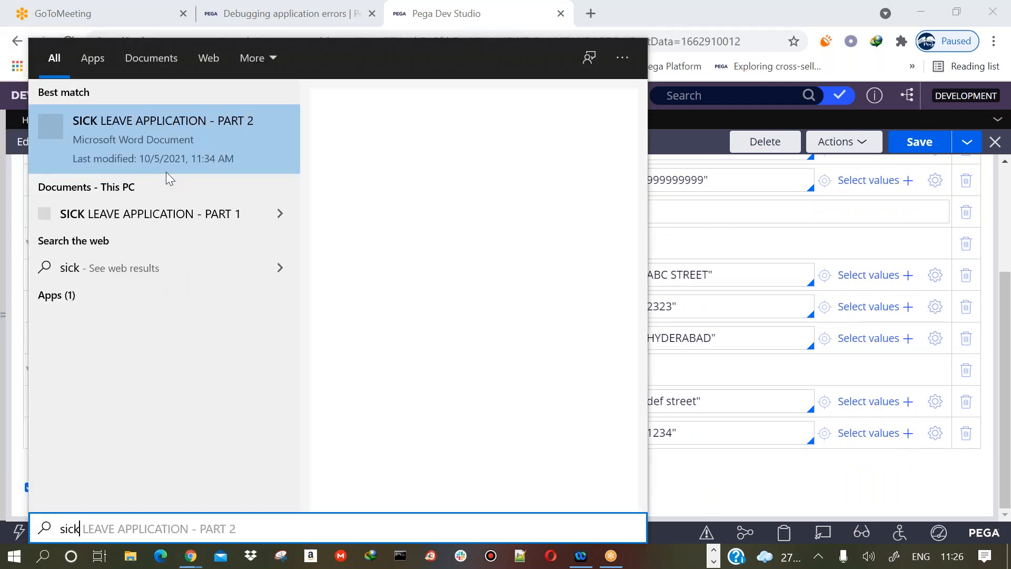
{"action": "left_click", "coordinate": [188, 129]}
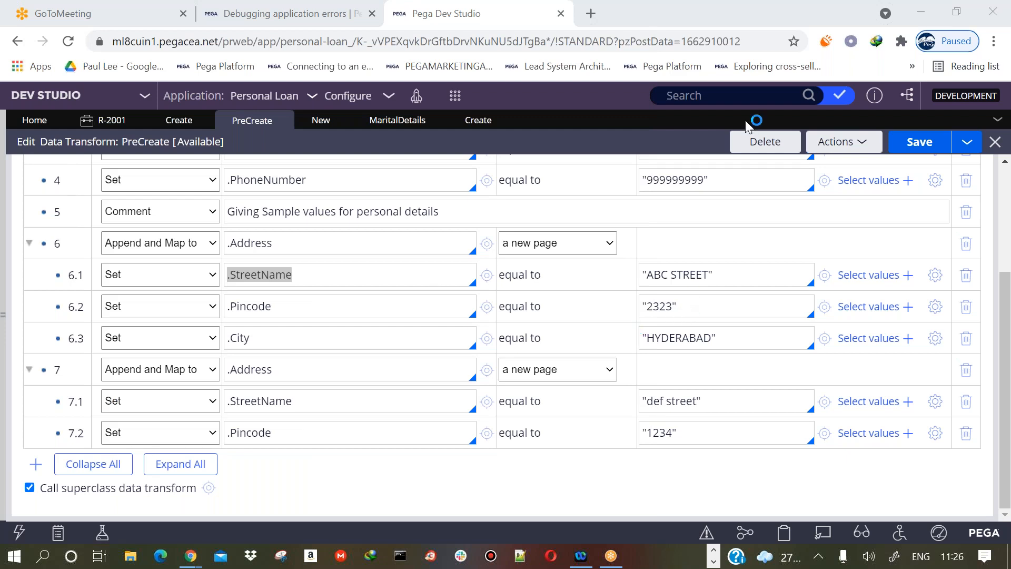
{"action": "left_click", "coordinate": [593, 383]}
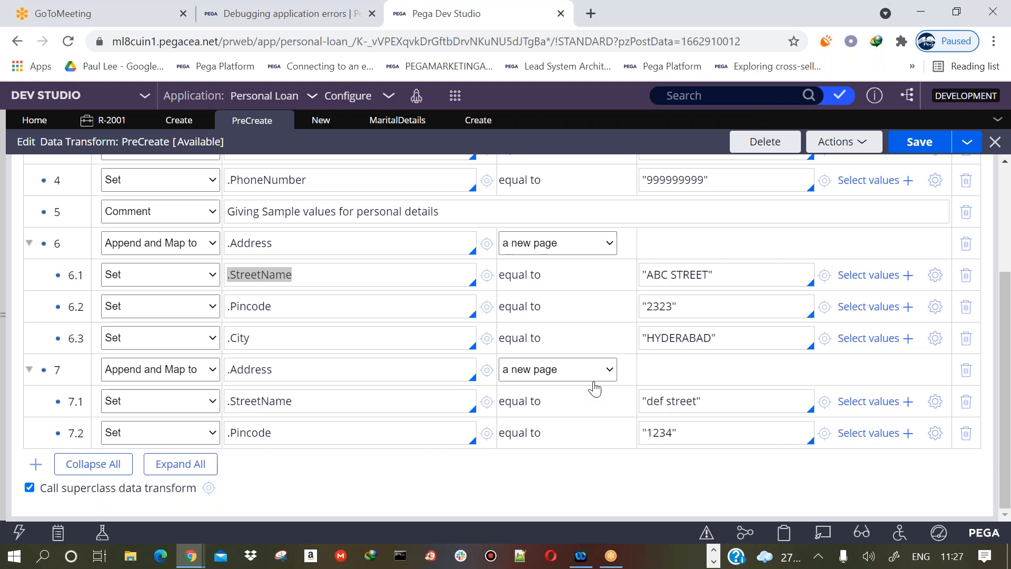
{"action": "left_click_drag", "start_coordinate": [593, 383], "coordinate": [593, 345]}
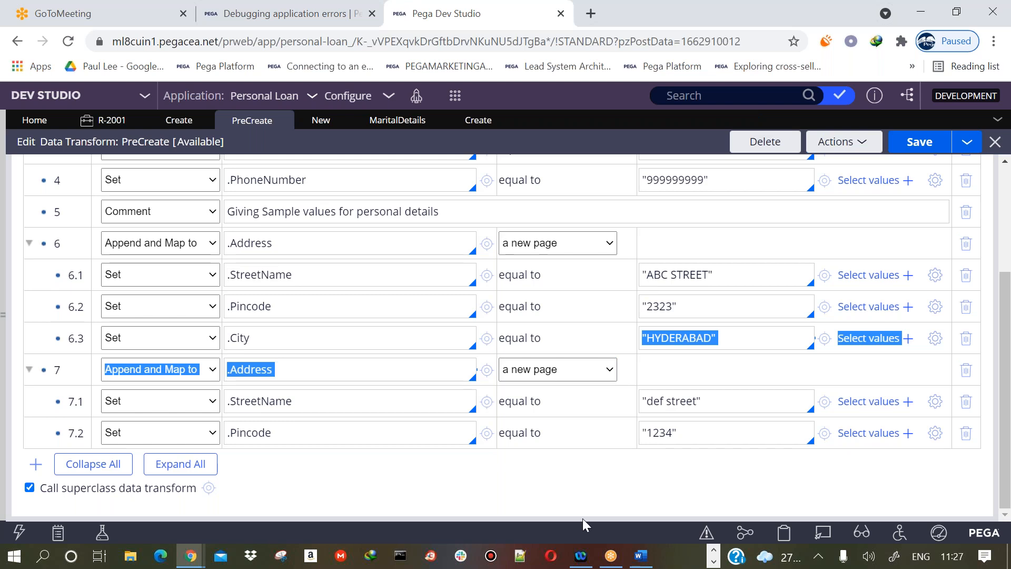
Add a DATA TRANSFORMS heading after the document's last numbered list
{"action": "left_click", "coordinate": [648, 557]}
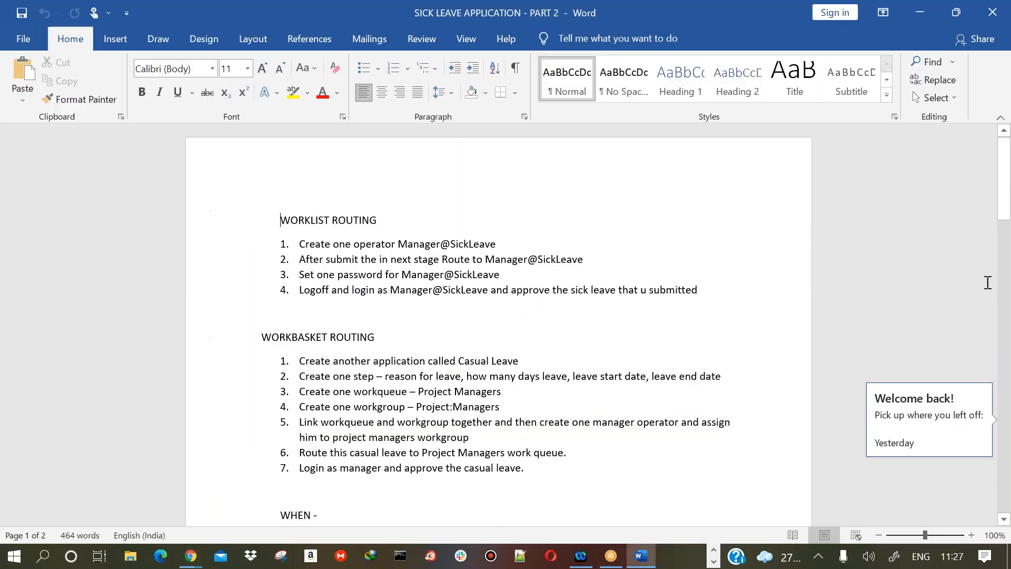
{"action": "left_click_drag", "start_coordinate": [1004, 210], "coordinate": [1006, 477]}
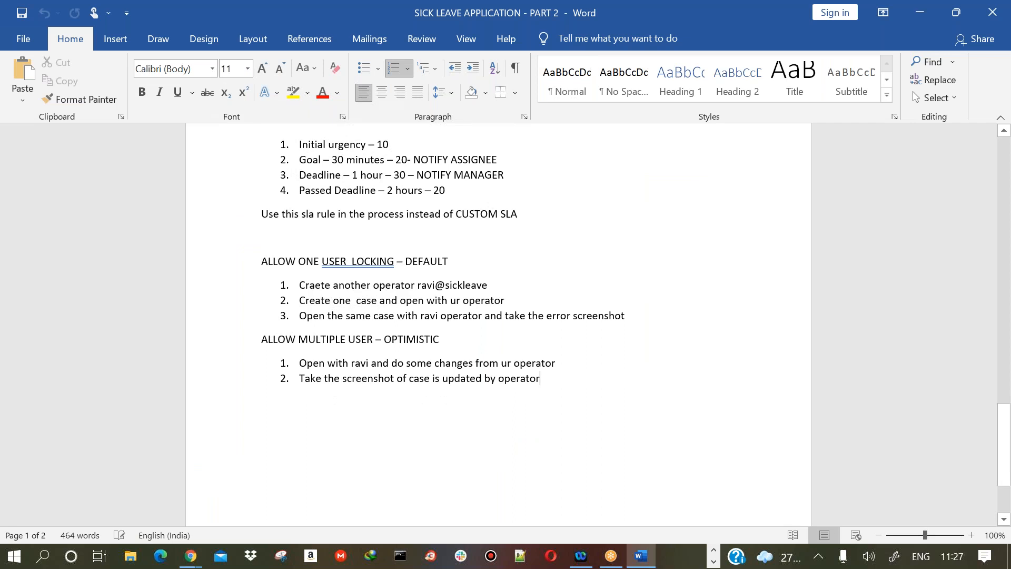
{"action": "key", "text": "Return"}
{"action": "key", "text": "Return"}
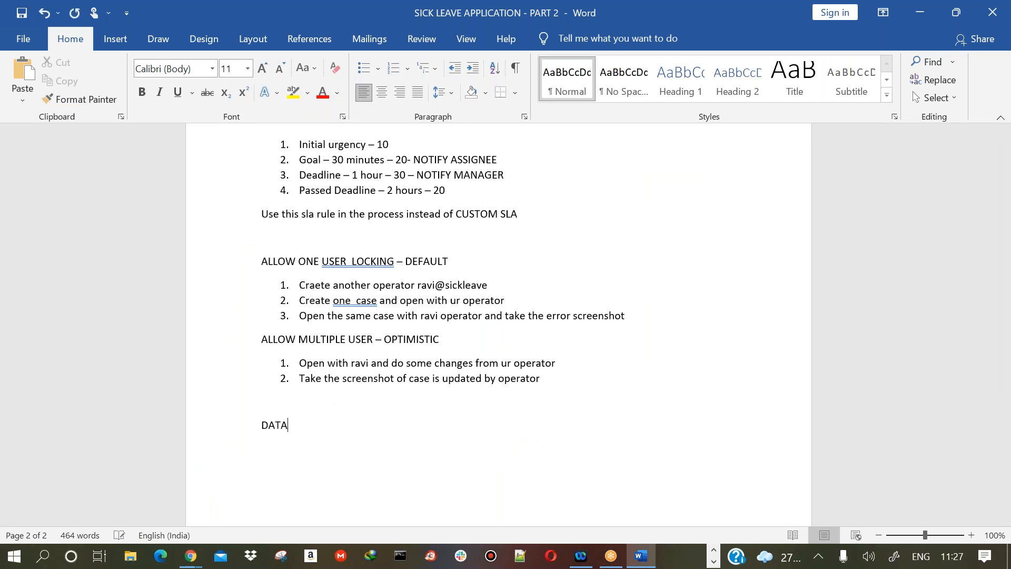
{"action": "type", "text": "DATA TRANS"}
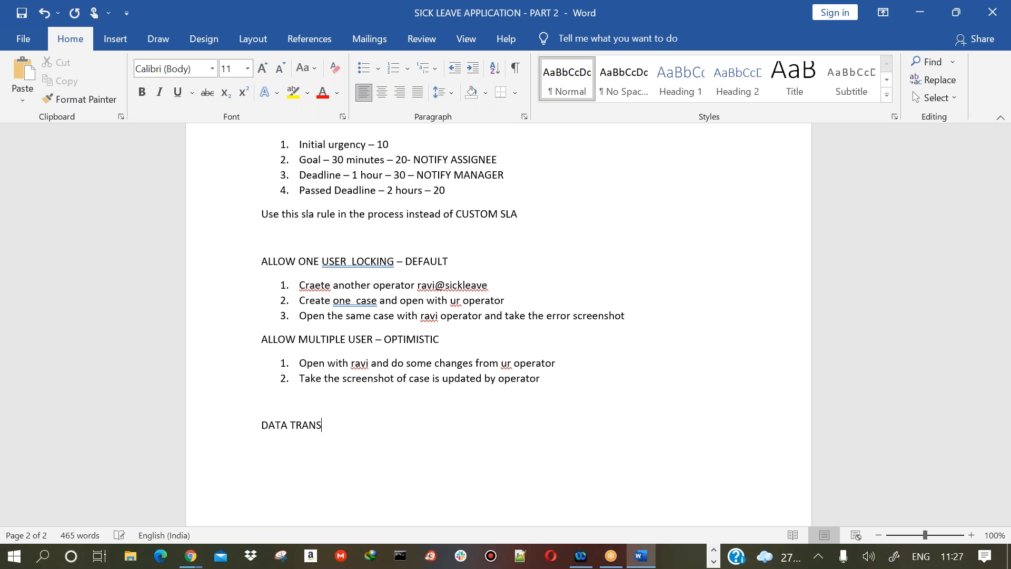
{"action": "type", "text": "FORMS"}
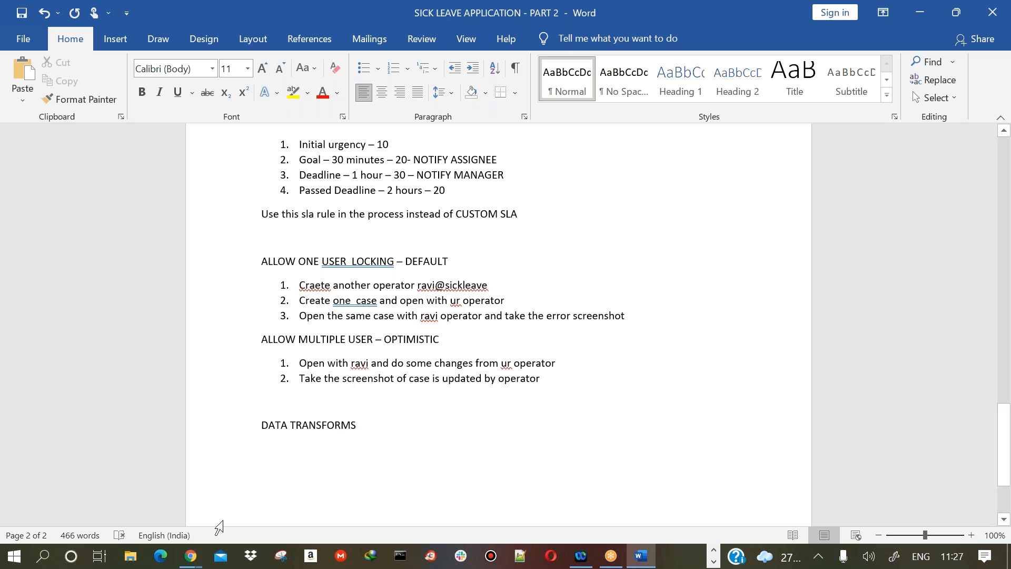
{"action": "left_click", "coordinate": [198, 557]}
Show pyWorkPage's properties, including PhoneNumber 999999999, in the clipboard viewer and move it left
{"action": "left_click", "coordinate": [105, 487]}
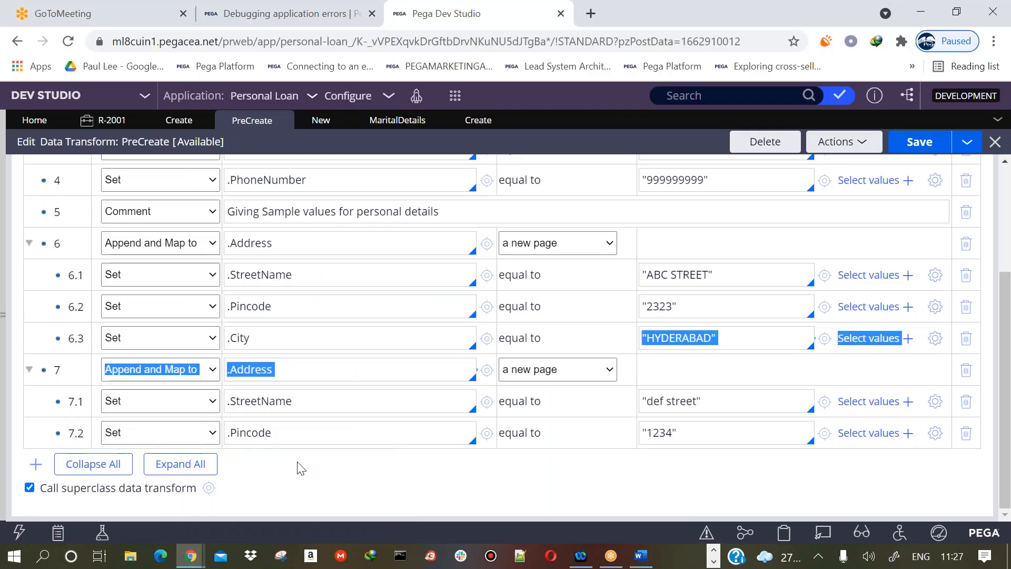
{"action": "left_click", "coordinate": [396, 469]}
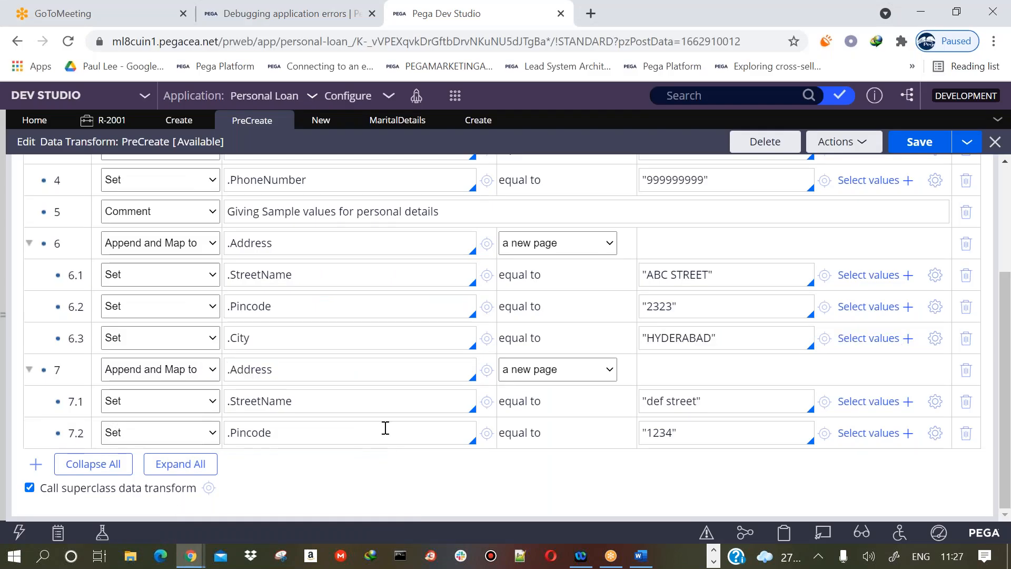
{"action": "left_click", "coordinate": [192, 555]}
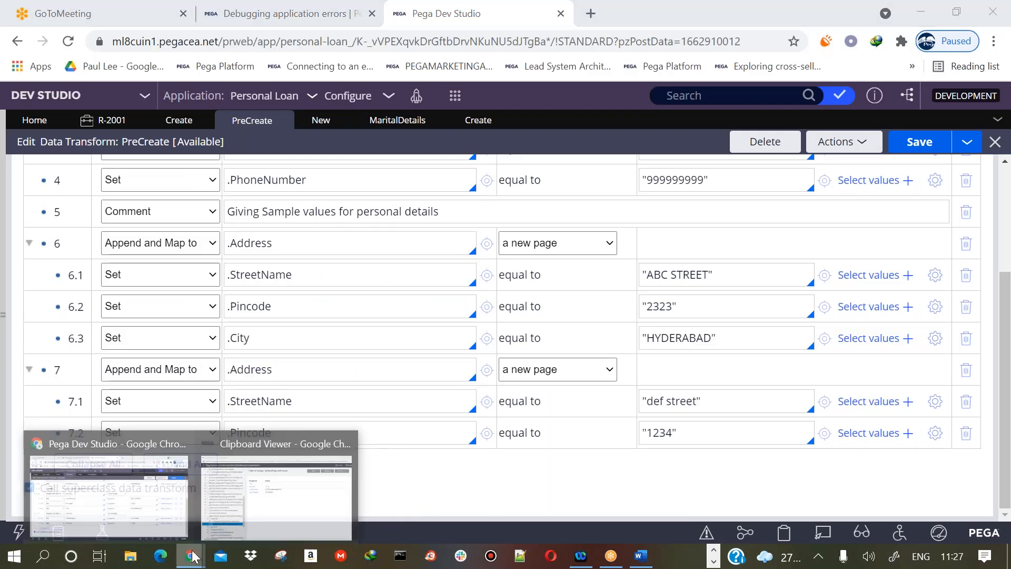
{"action": "left_click", "coordinate": [275, 500]}
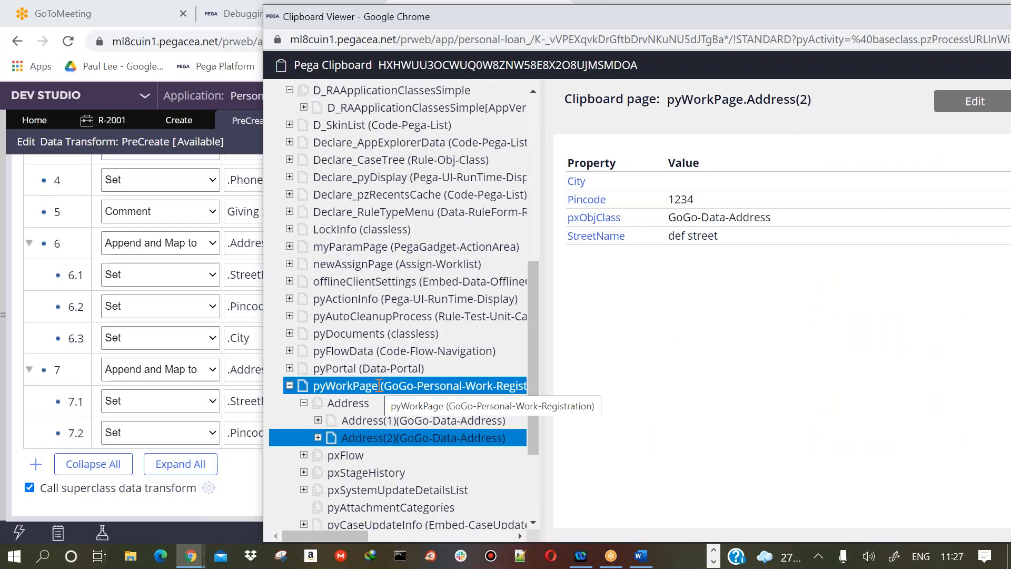
{"action": "left_click", "coordinate": [379, 385]}
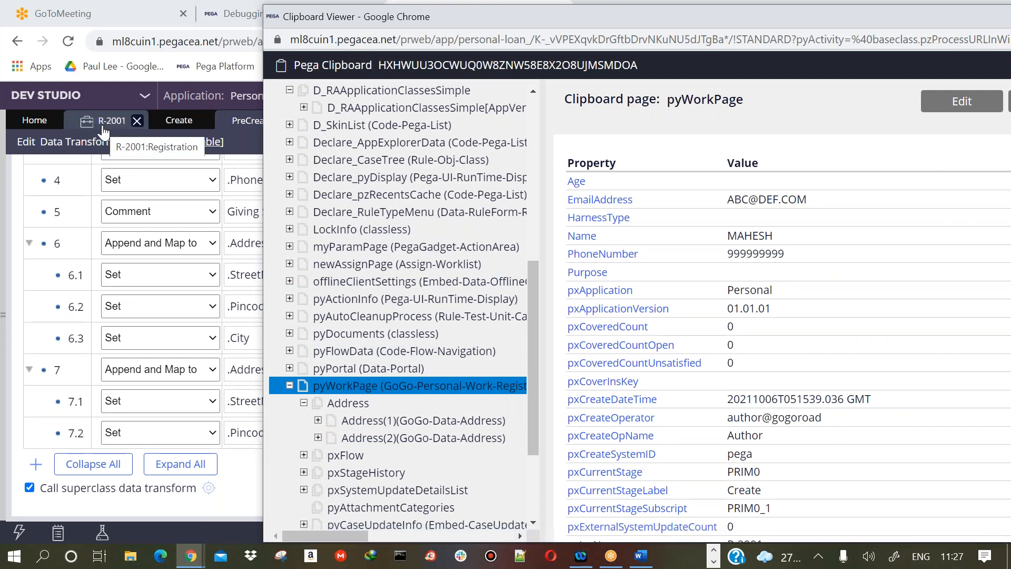
{"action": "left_click", "coordinate": [273, 18]}
{"action": "left_click", "coordinate": [160, 14]}
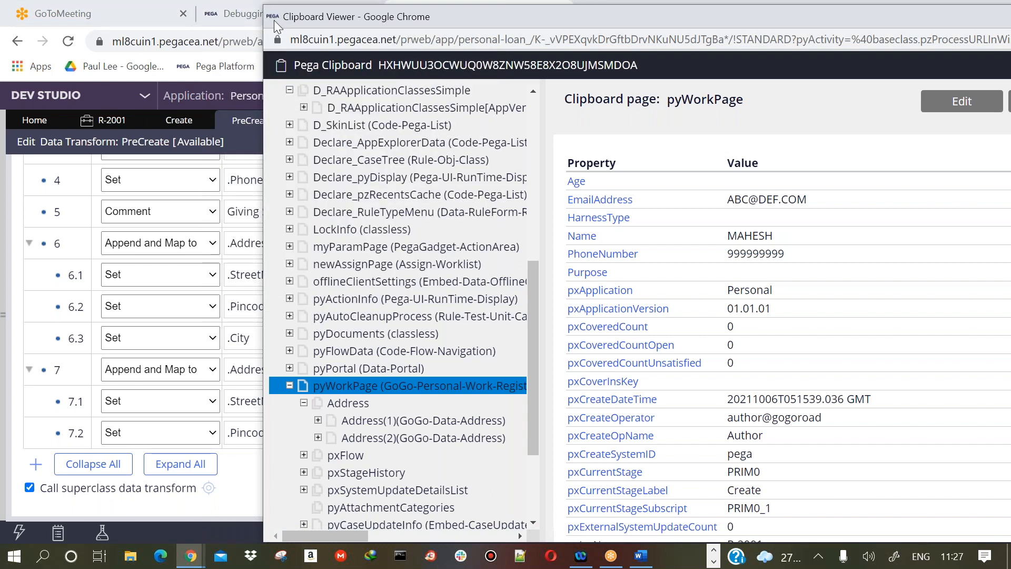
{"action": "left_click_drag", "start_coordinate": [267, 22], "coordinate": [165, 35]}
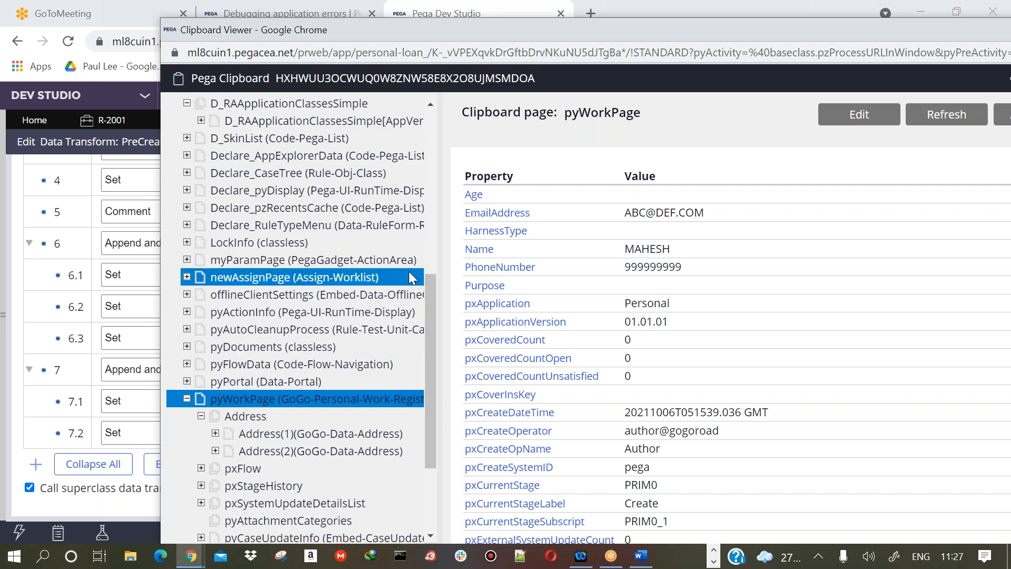
Advance the R-2001 registration case, then open the MaritalDetails section rule
{"action": "left_click", "coordinate": [110, 118]}
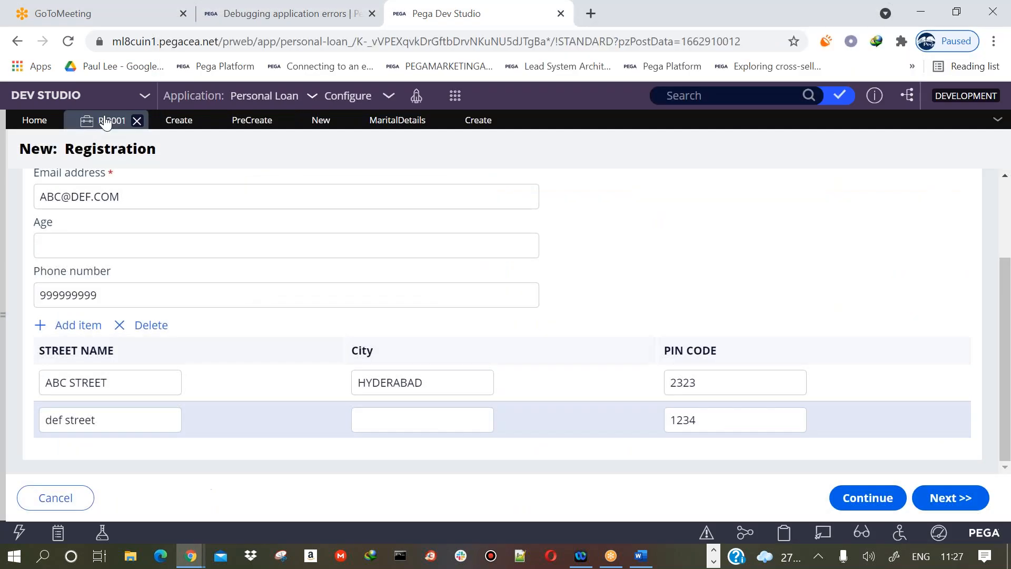
{"action": "left_click", "coordinate": [946, 500]}
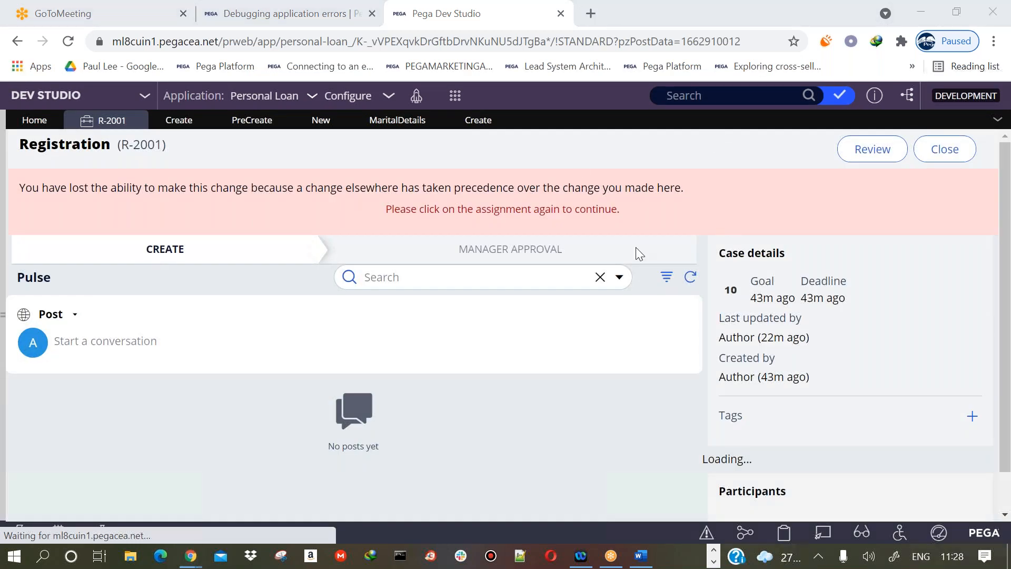
{"action": "left_click", "coordinate": [398, 120]}
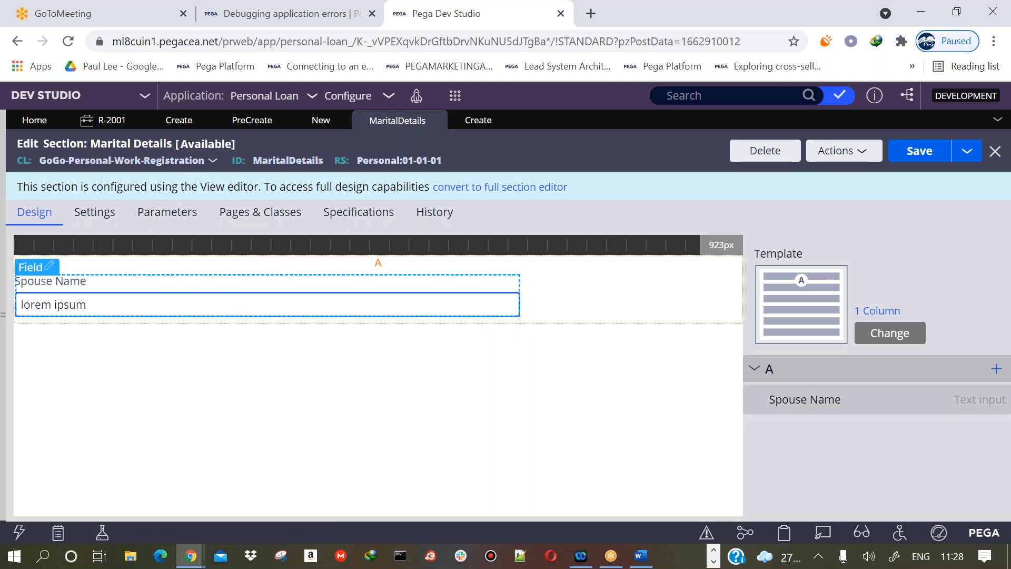
Switch Marital Details to the full section editor and place a Text display control below Spouse Name
{"action": "left_click", "coordinate": [501, 192]}
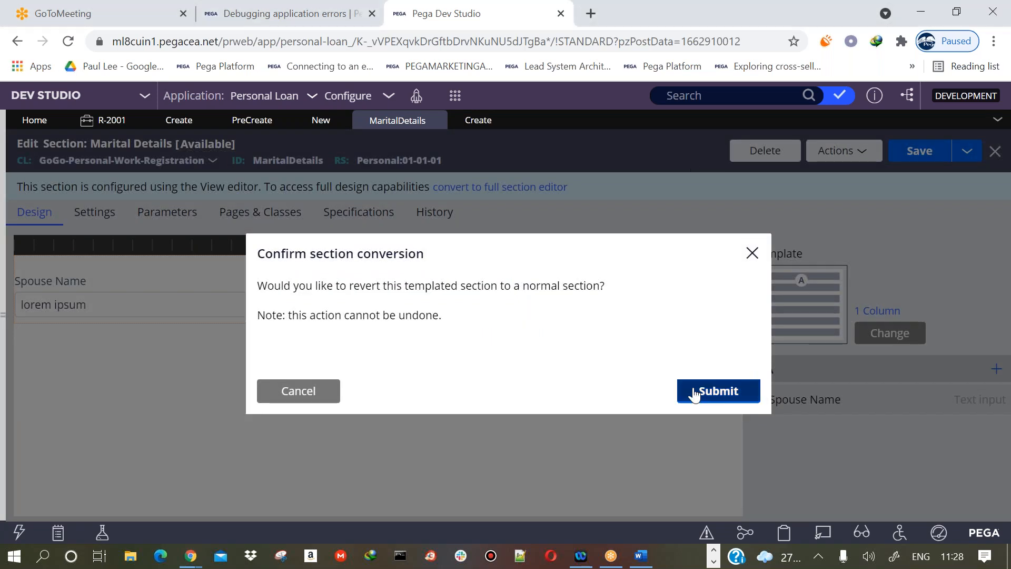
{"action": "left_click", "coordinate": [694, 394]}
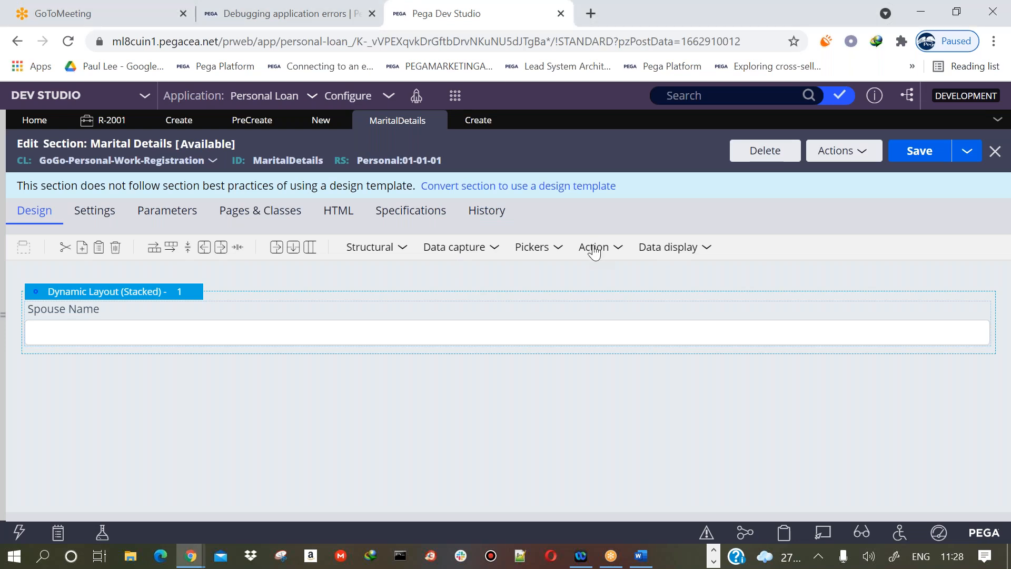
{"action": "left_click", "coordinate": [593, 248]}
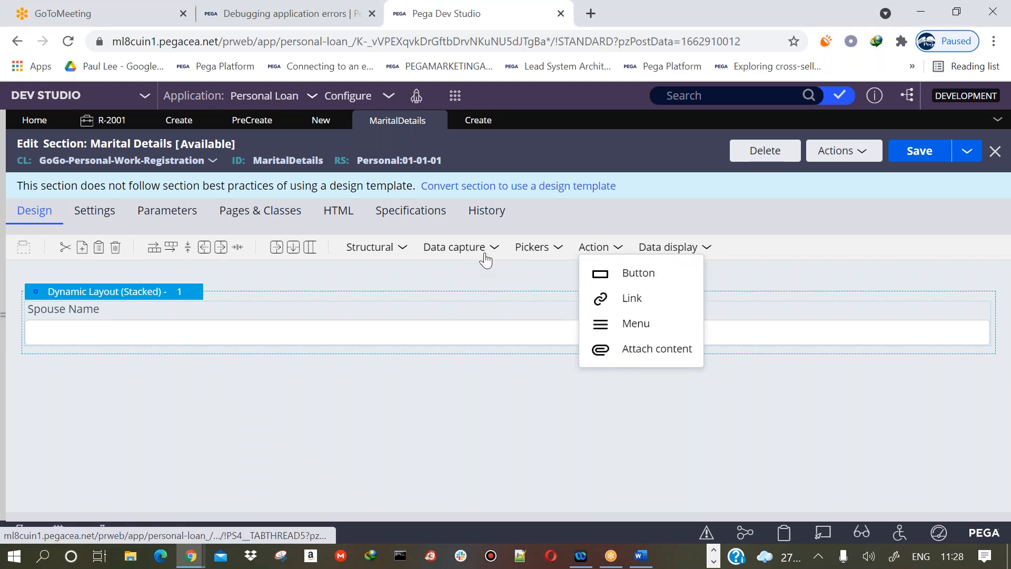
{"action": "left_click", "coordinate": [653, 249]}
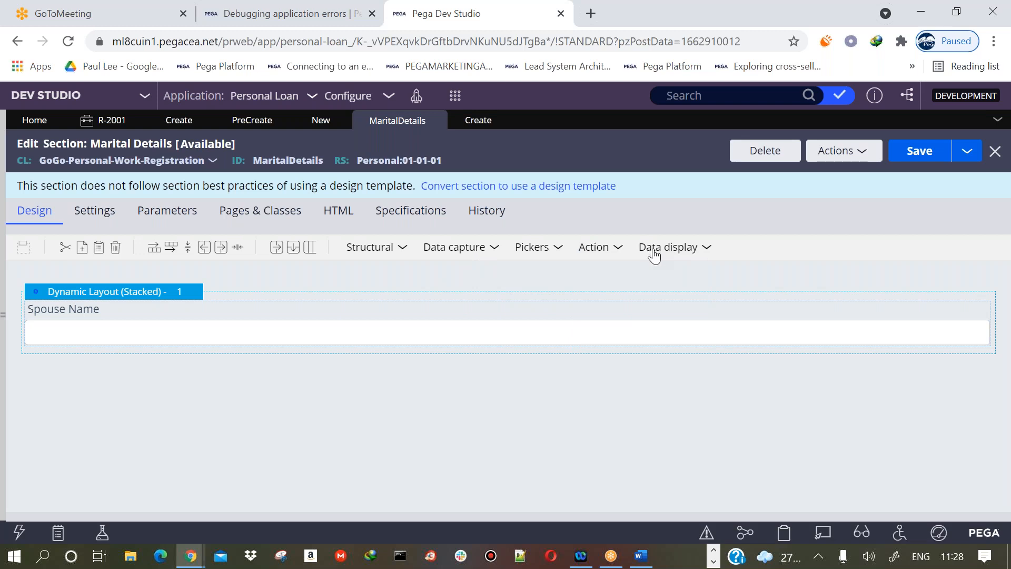
{"action": "left_click_drag", "start_coordinate": [661, 274], "coordinate": [482, 371]}
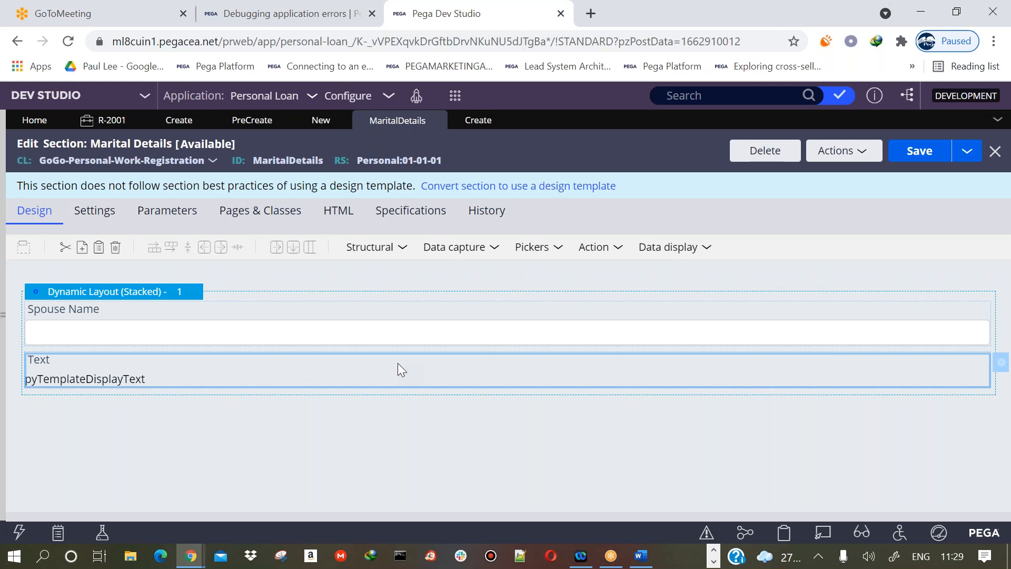
Bind the text field to .PhoneNumber with an empty label and save the section
{"action": "double_click", "coordinate": [397, 362]}
{"action": "type", "text": ".P"}
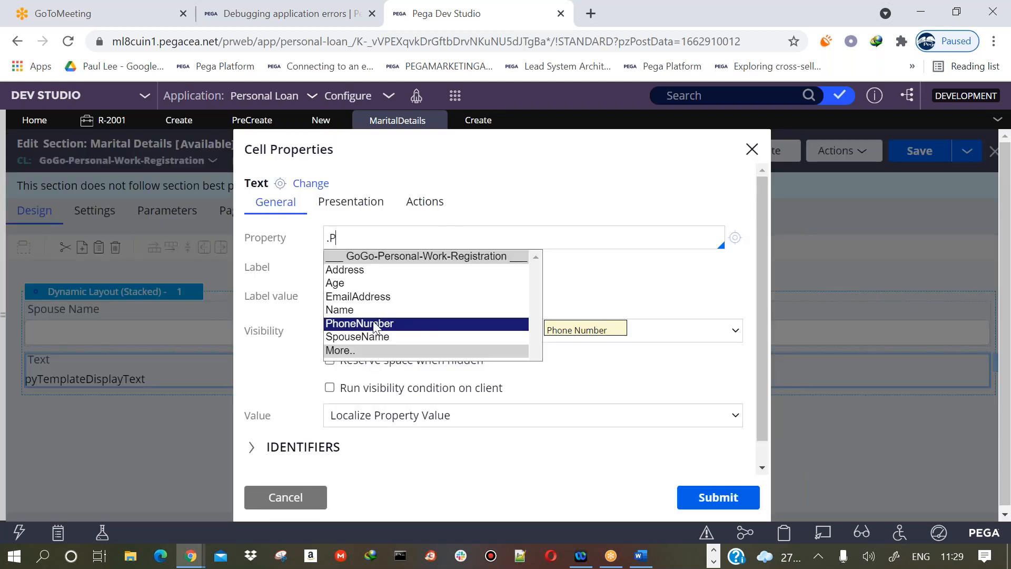
{"action": "left_click", "coordinate": [373, 324]}
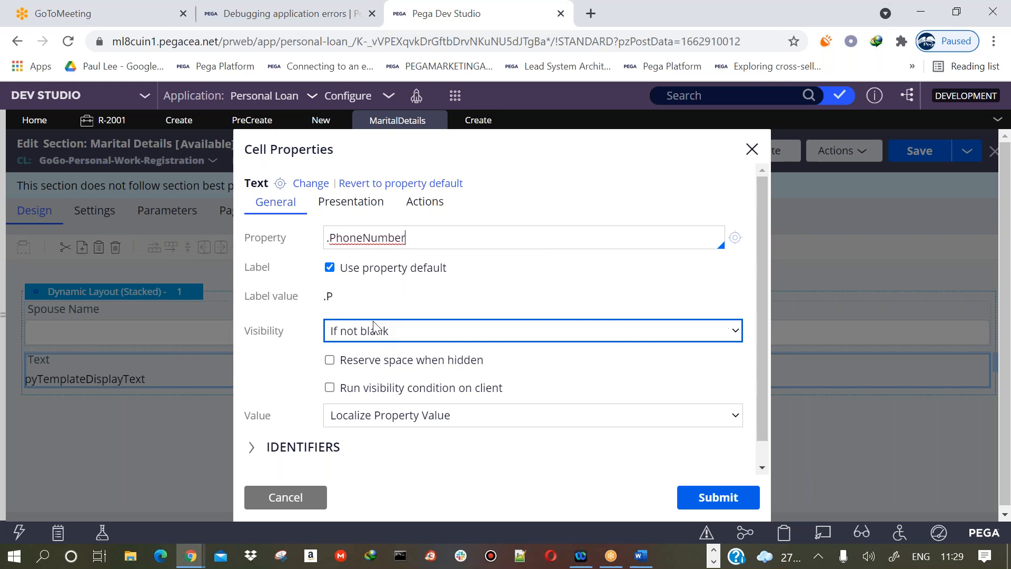
{"action": "left_click", "coordinate": [329, 267]}
{"action": "double_click", "coordinate": [337, 296]}
{"action": "key", "text": "BackSpace"}
{"action": "left_click", "coordinate": [718, 496]}
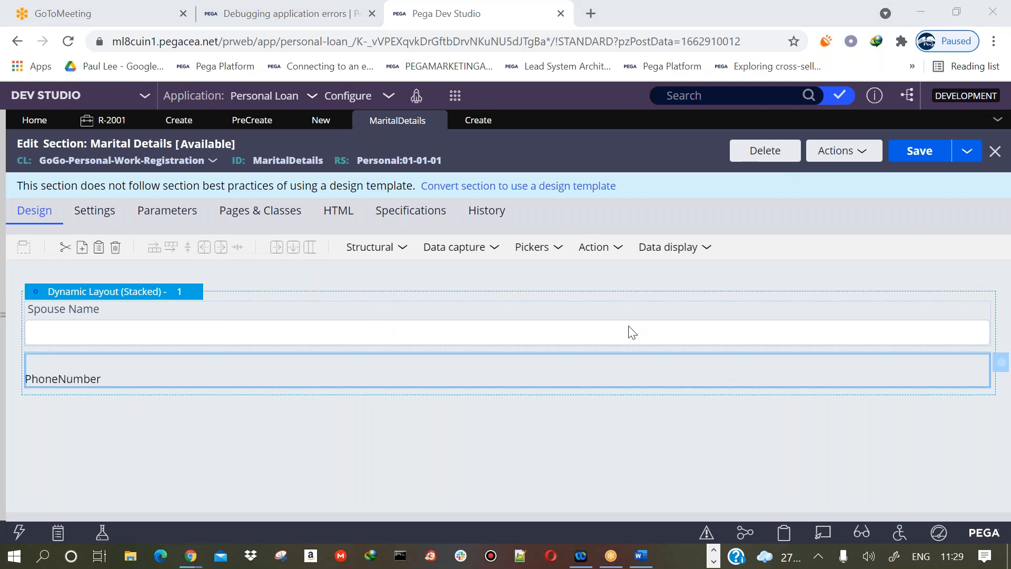
{"action": "left_click", "coordinate": [924, 152]}
{"action": "left_click", "coordinate": [924, 152]}
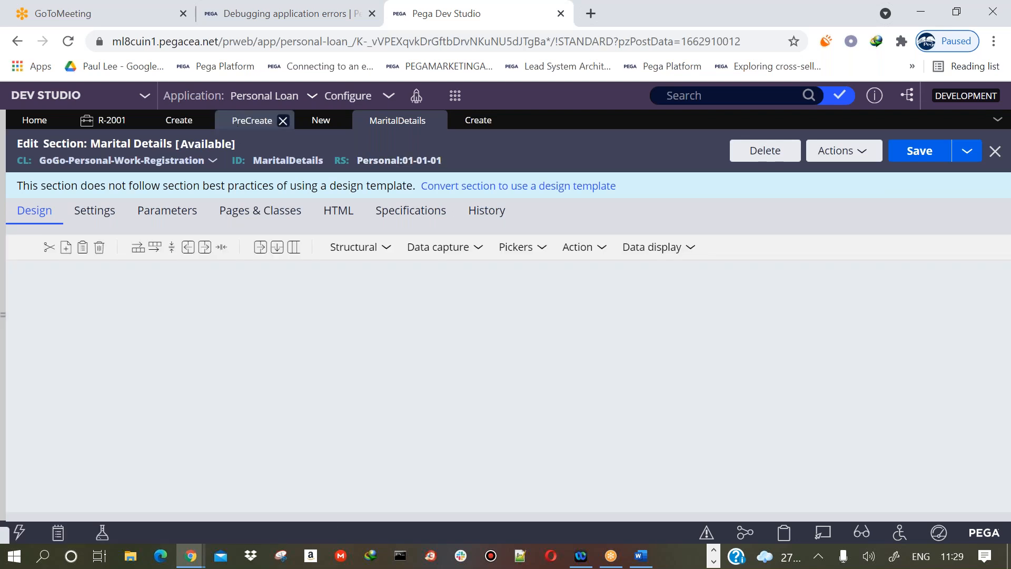
Check the PreCreate transform, then review the Spouse Name and PhoneNumber fields in Marital Details
{"action": "left_click", "coordinate": [252, 120]}
{"action": "scroll", "coordinate": [1005, 337], "scroll_direction": "up", "scroll_amount": 3}
{"action": "scroll", "coordinate": [1006, 337], "scroll_direction": "up", "scroll_amount": 3}
{"action": "left_click", "coordinate": [387, 125]}
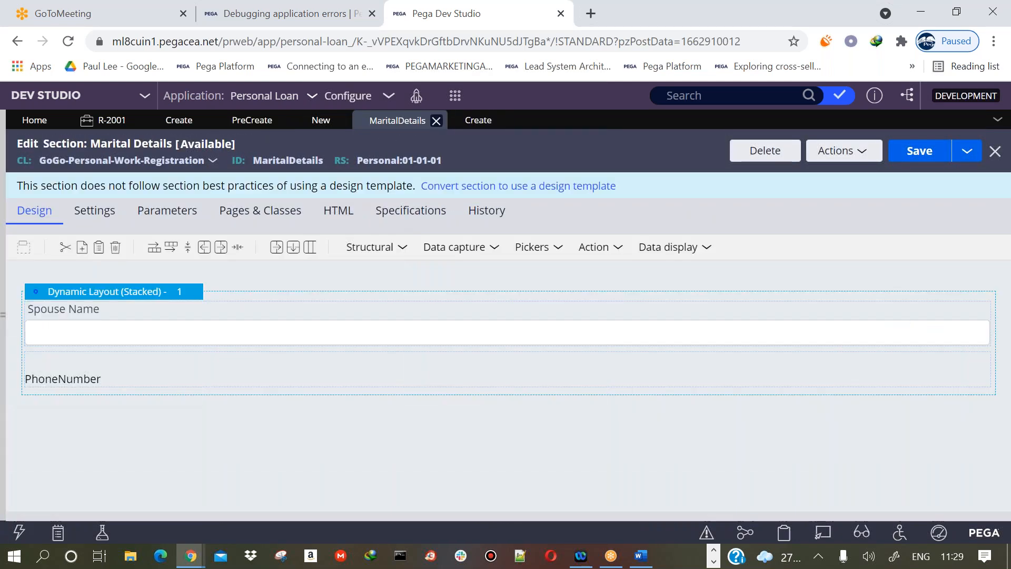
{"action": "left_click", "coordinate": [222, 335]}
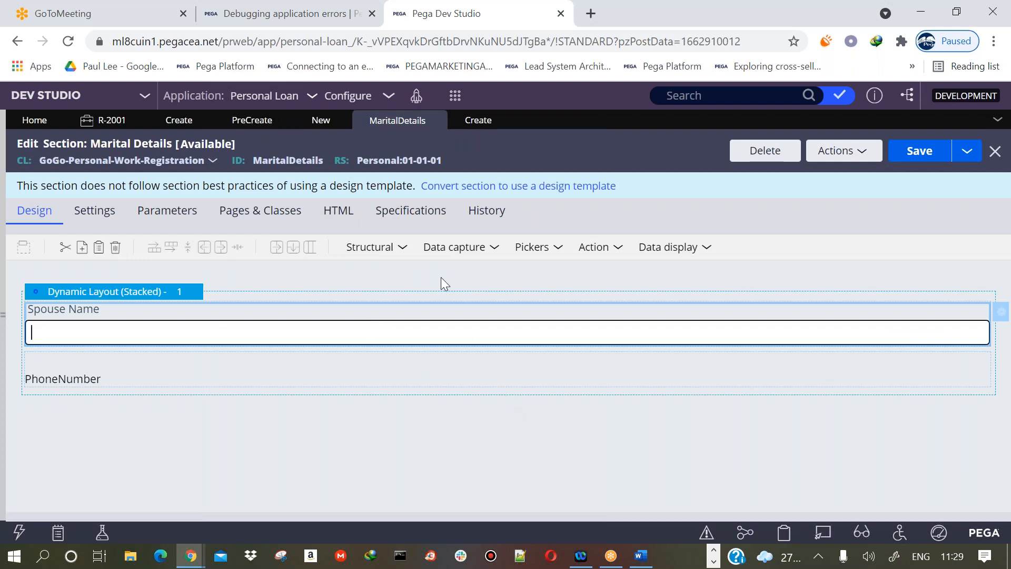
{"action": "left_click", "coordinate": [211, 363]}
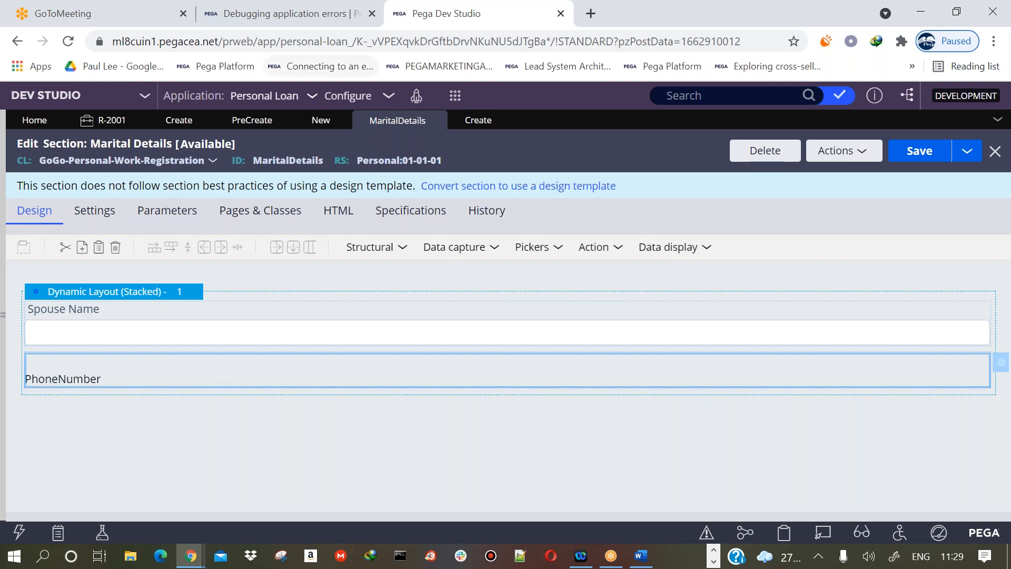
{"action": "left_click", "coordinate": [310, 121]}
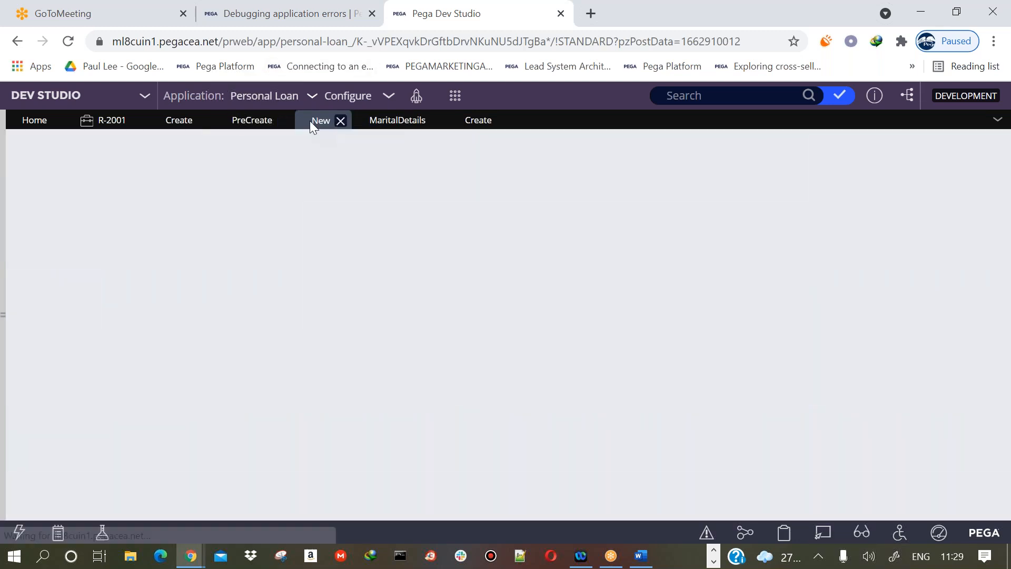
{"action": "left_click", "coordinate": [252, 121]}
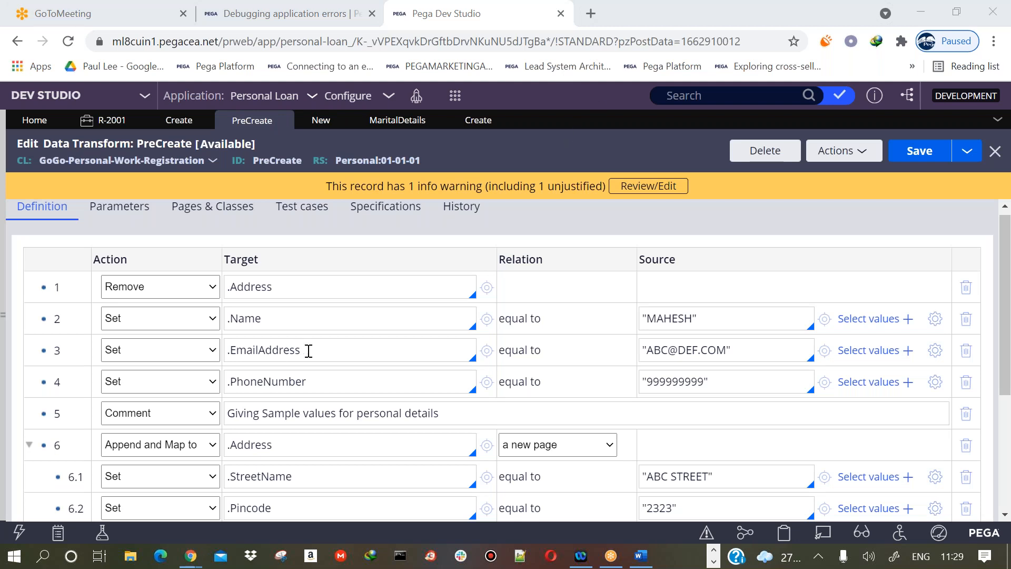
{"action": "triple_click", "coordinate": [279, 349]}
{"action": "key", "text": "BackSpace"}
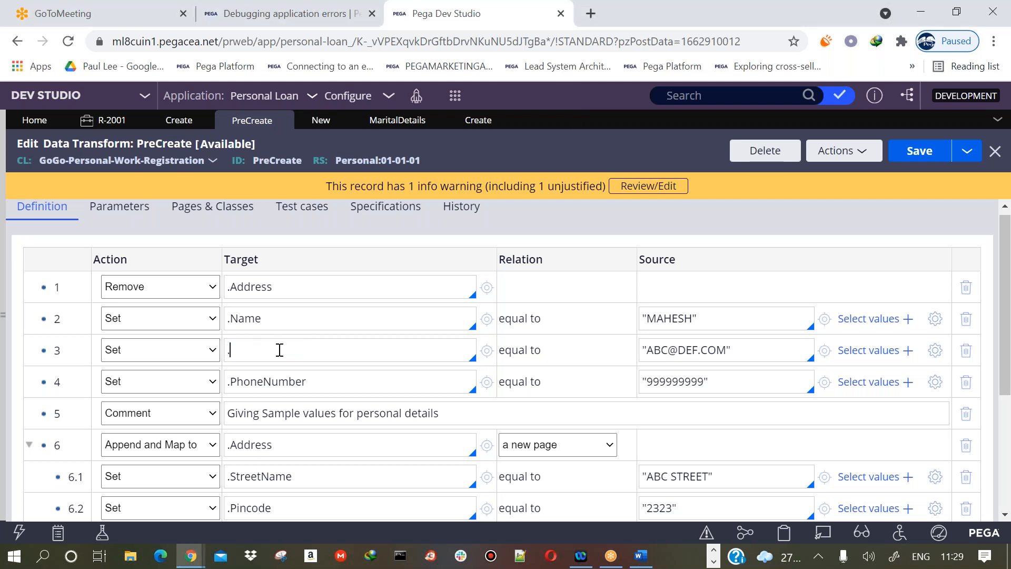
{"action": "type", "text": ".Spo"}
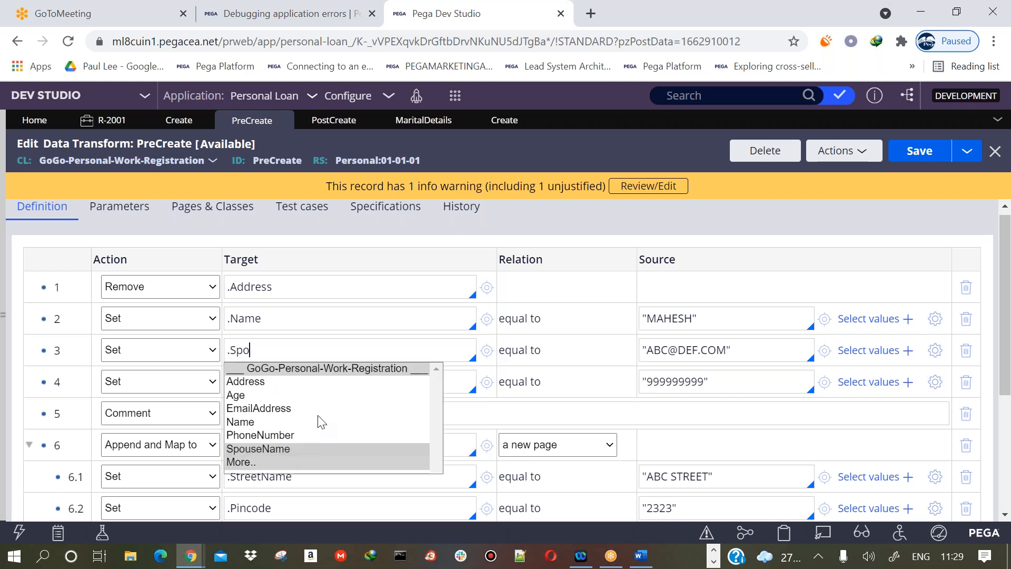
{"action": "key", "text": "Return"}
{"action": "triple_click", "coordinate": [715, 353]}
{"action": "key", "text": "BackSpace"}
{"action": "type", "text": "."}
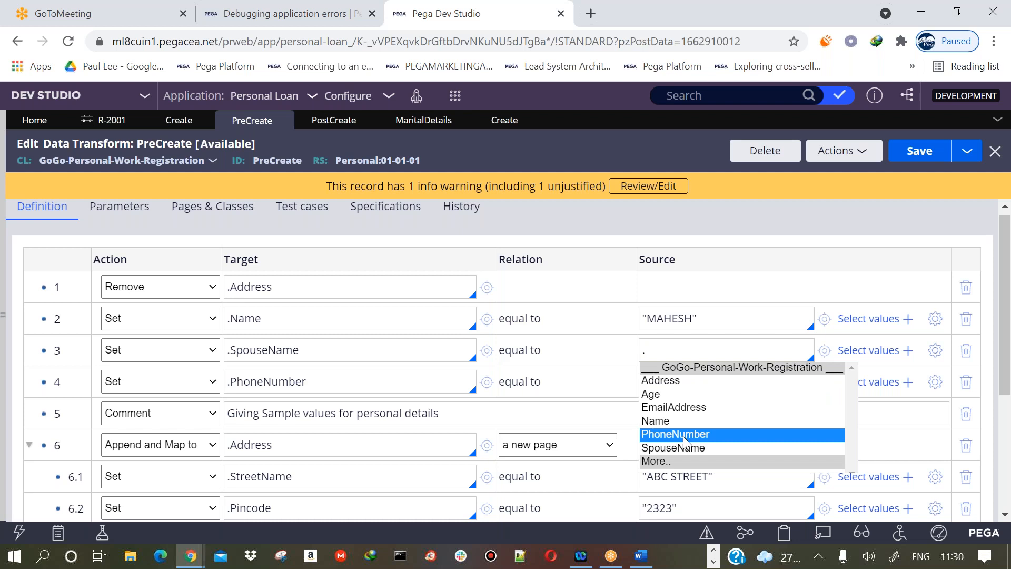
{"action": "left_click", "coordinate": [685, 441]}
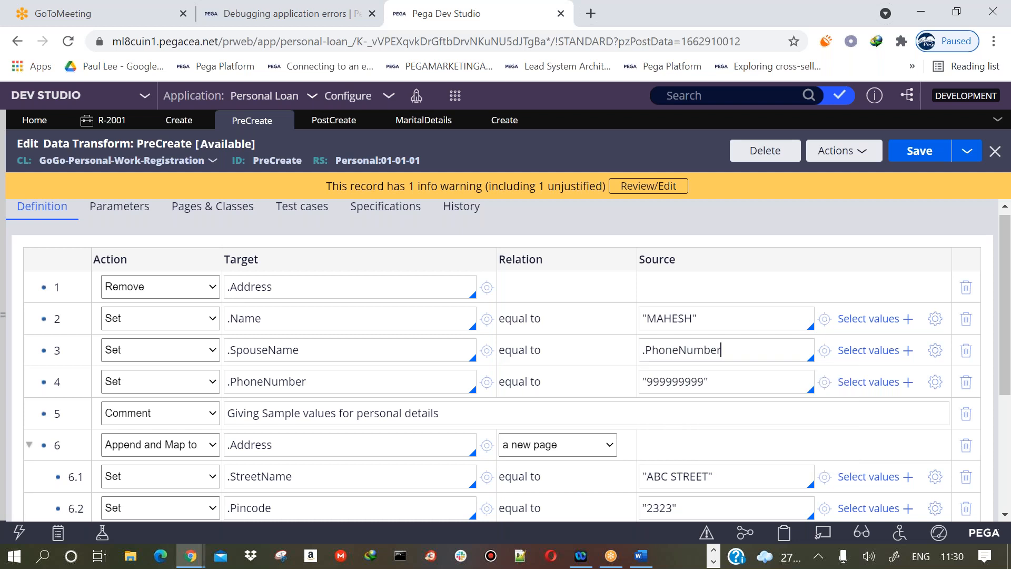
{"action": "triple_click", "coordinate": [679, 350]}
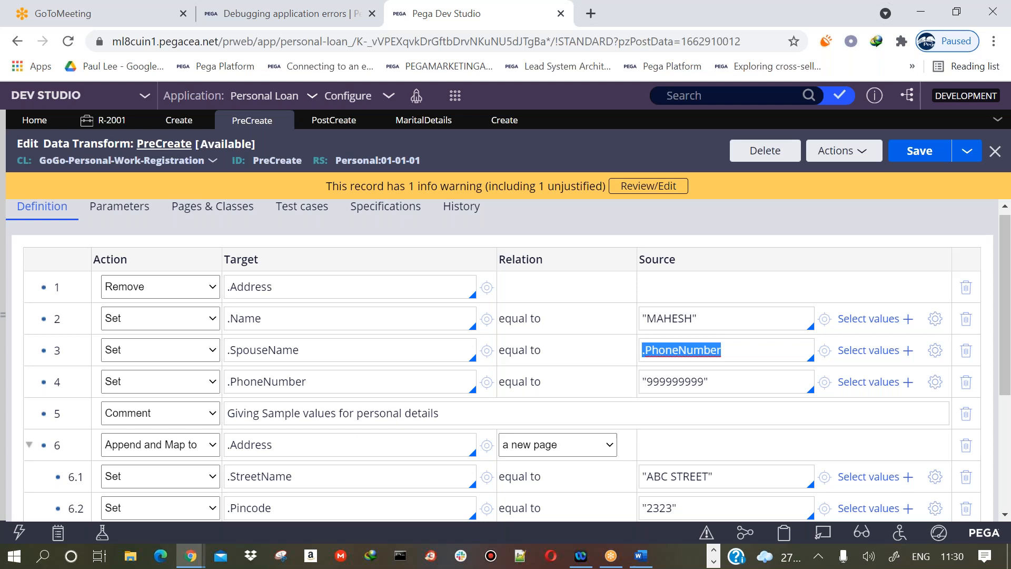
Clear both the .SpouseName target and the source value of row 3, leaving it empty
{"action": "left_click", "coordinate": [120, 120]}
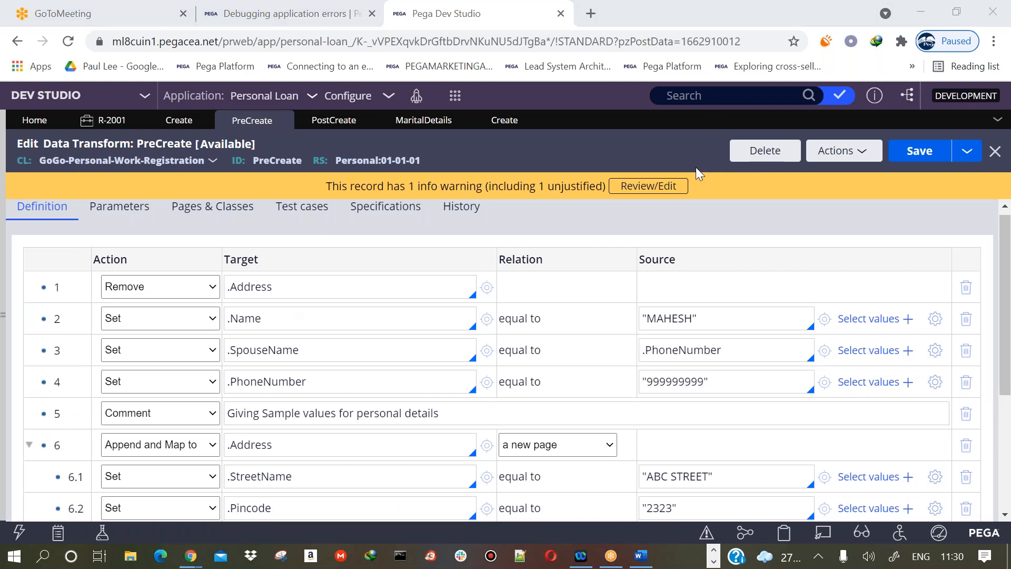
{"action": "left_click", "coordinate": [276, 343]}
{"action": "double_click", "coordinate": [277, 343]}
{"action": "key", "text": "BackSpace"}
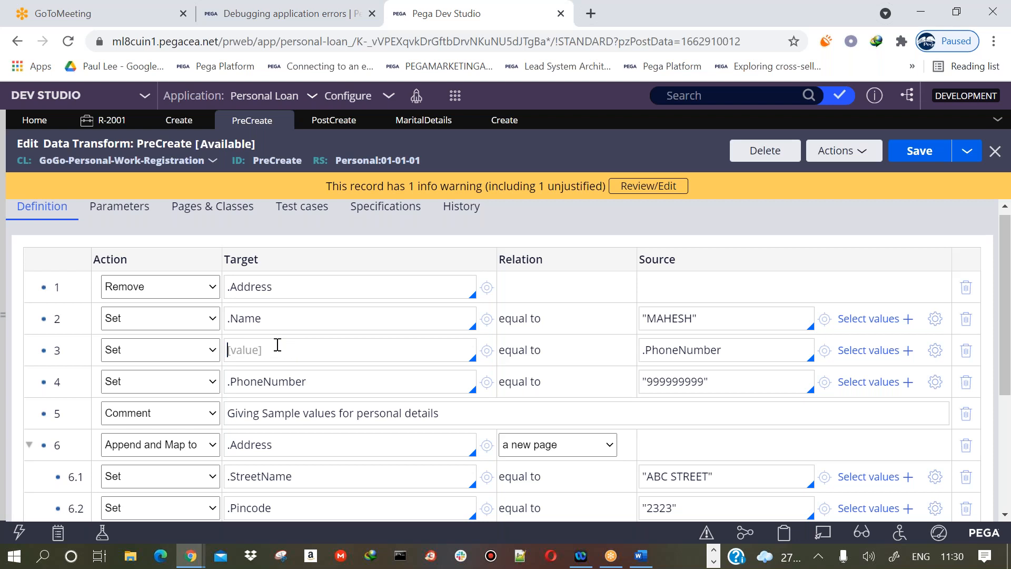
{"action": "key", "text": "Tab"}
{"action": "key", "text": "BackSpace"}
Insert a new row after row 4's PhoneNumber step setting .SpouseName to .PhoneNumber
{"action": "left_click", "coordinate": [365, 382]}
{"action": "key", "text": "Return"}
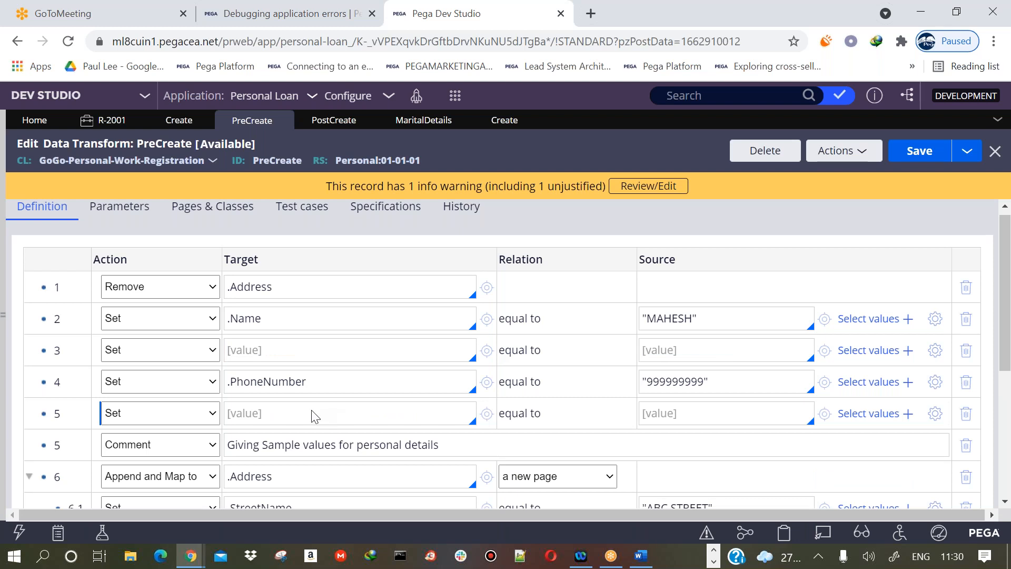
{"action": "type", "text": ".Spo"}
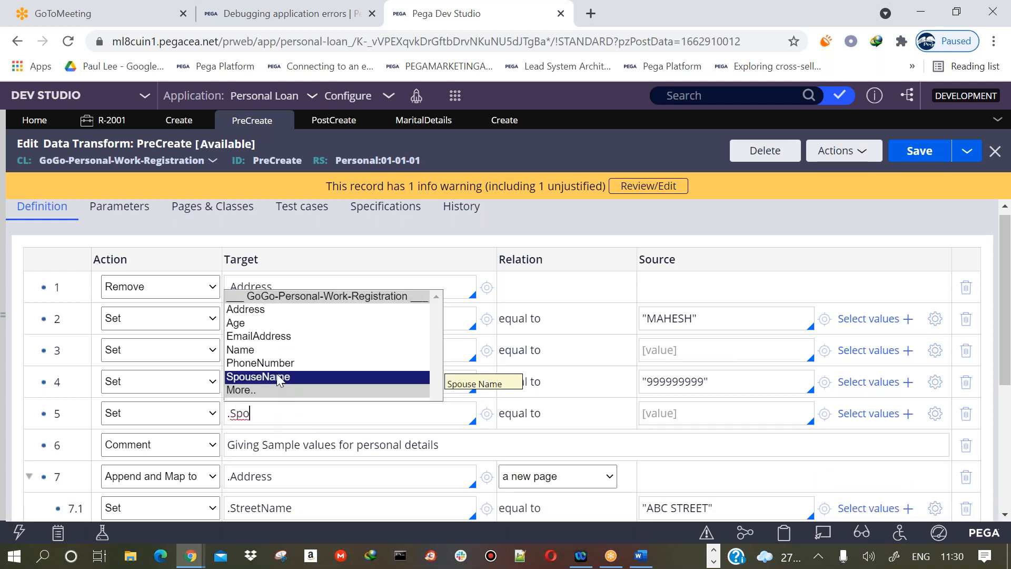
{"action": "left_click", "coordinate": [277, 376]}
{"action": "left_click", "coordinate": [653, 408]}
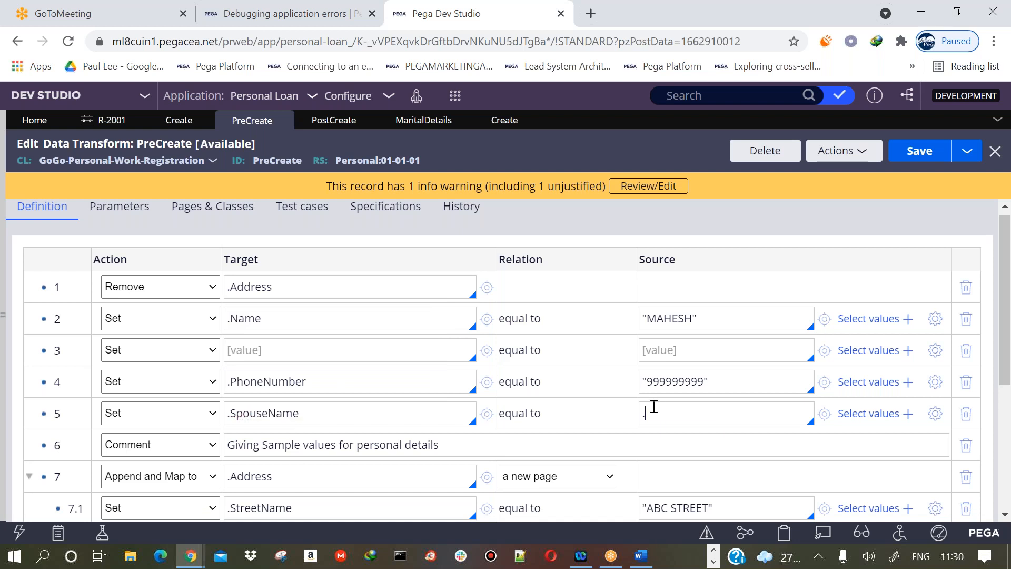
{"action": "type", "text": ".Ph"}
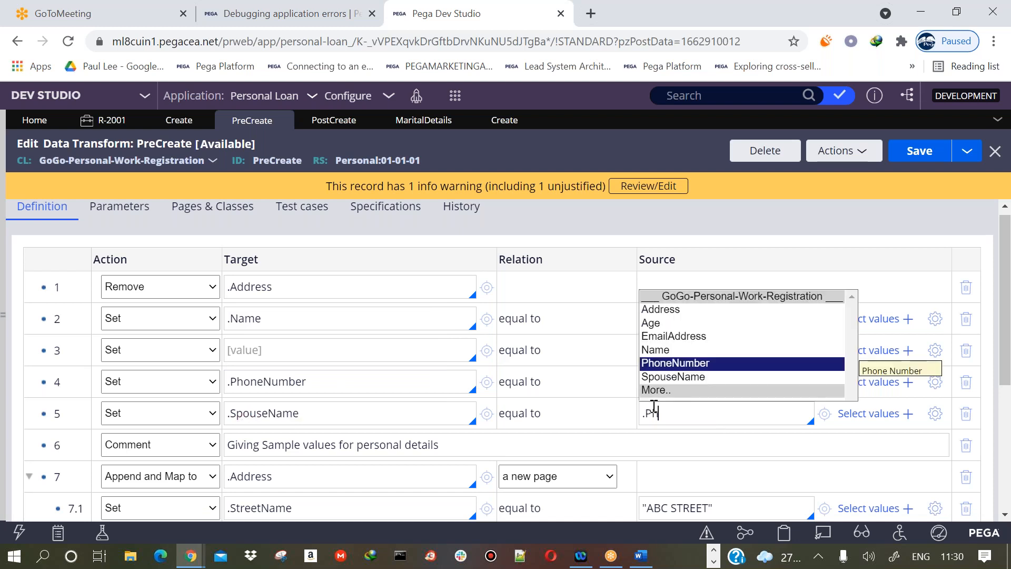
{"action": "left_click", "coordinate": [679, 364]}
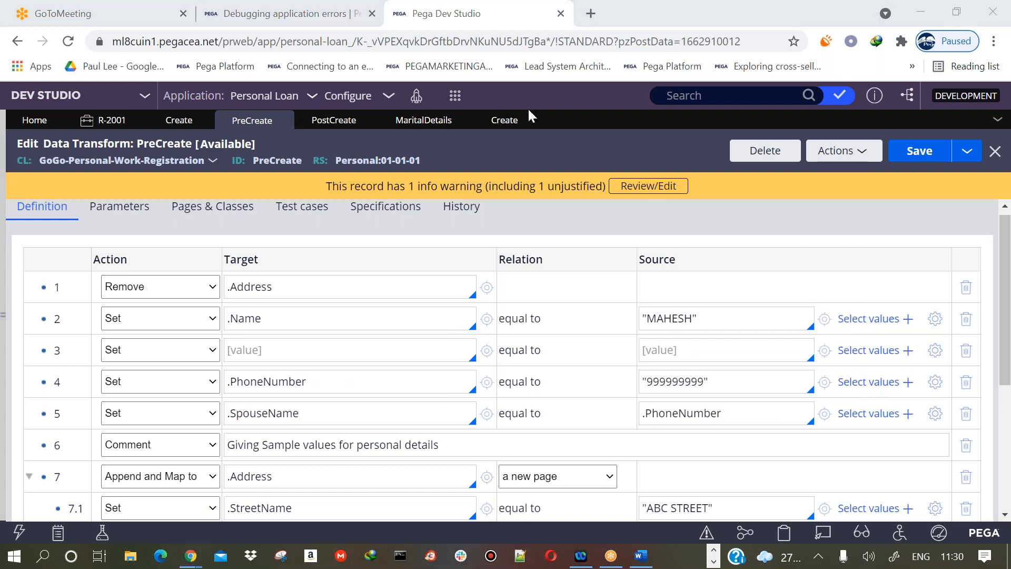
Delete the emptied row 3 and save the PreCreate data transform
{"action": "left_click", "coordinate": [968, 351]}
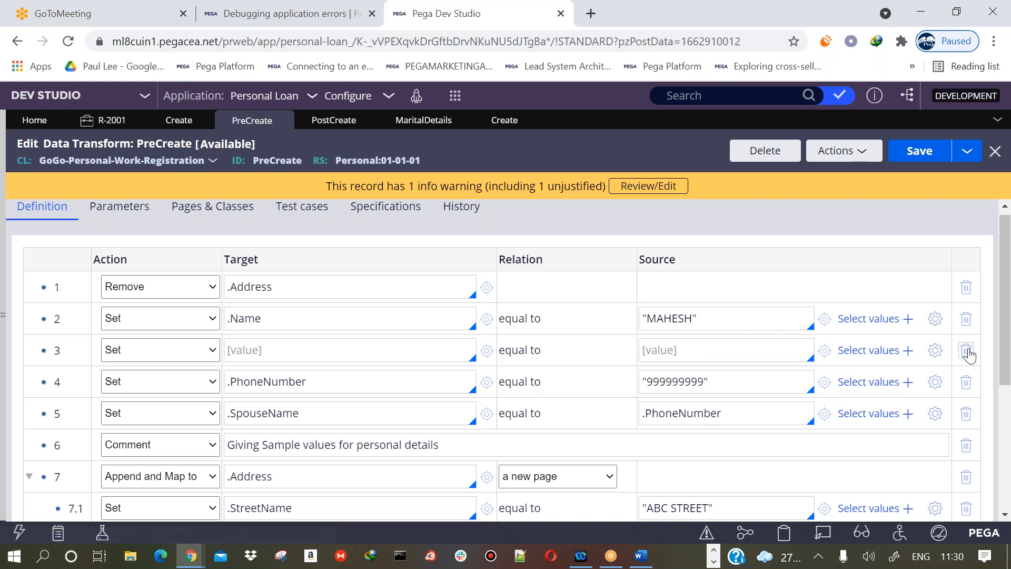
{"action": "left_click", "coordinate": [920, 152]}
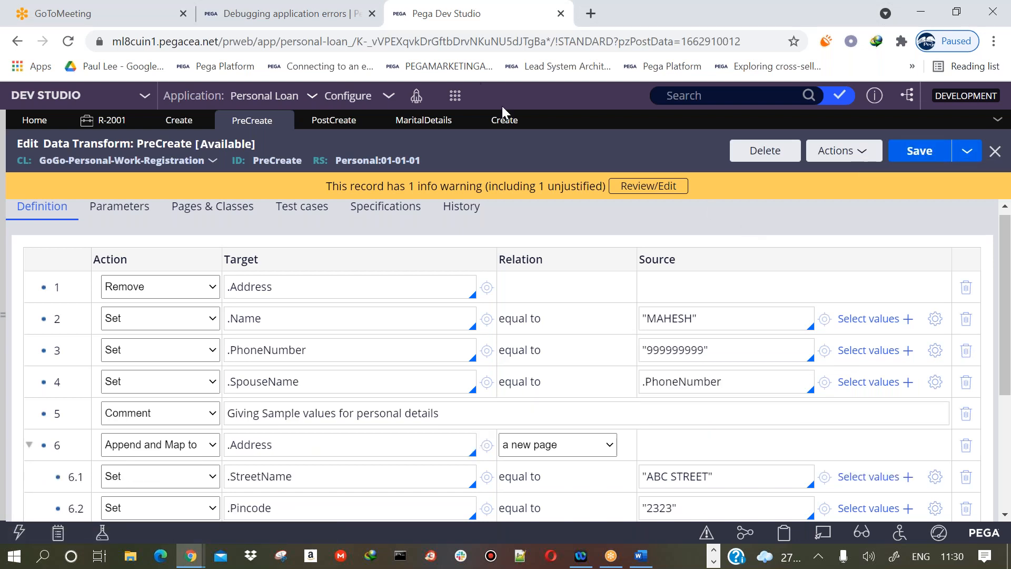
{"action": "left_click", "coordinate": [454, 98]}
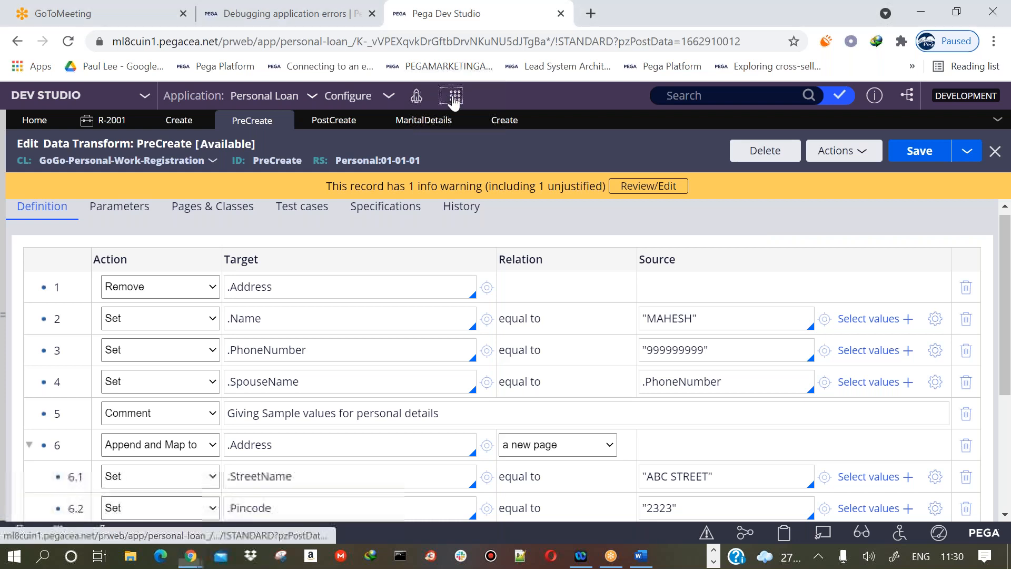
Start a new Registration case, replace the phone number with an all-ones value, and submit
{"action": "left_click", "coordinate": [453, 98]}
{"action": "mouse_move", "coordinate": [548, 111]}
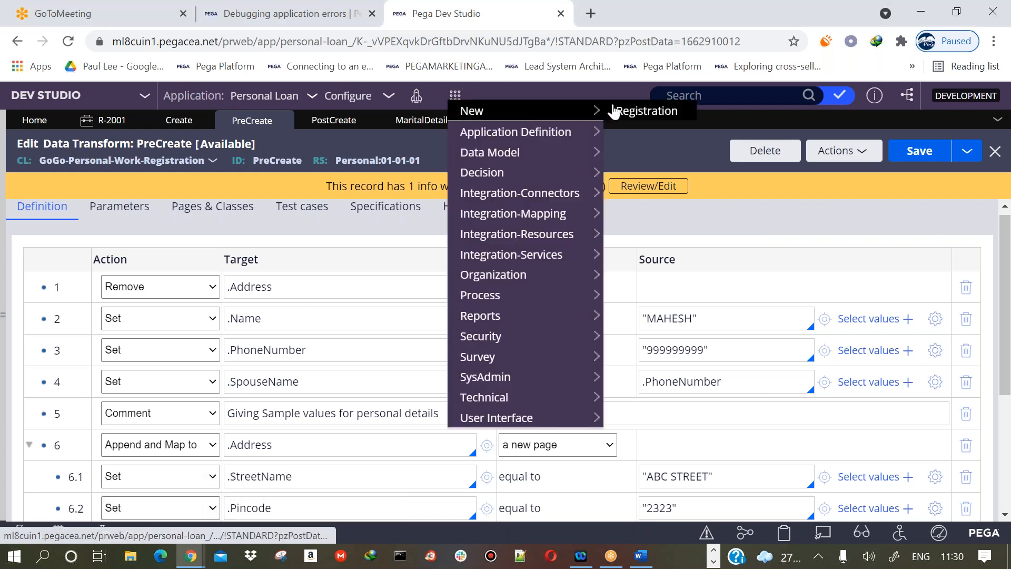
{"action": "left_click", "coordinate": [630, 111]}
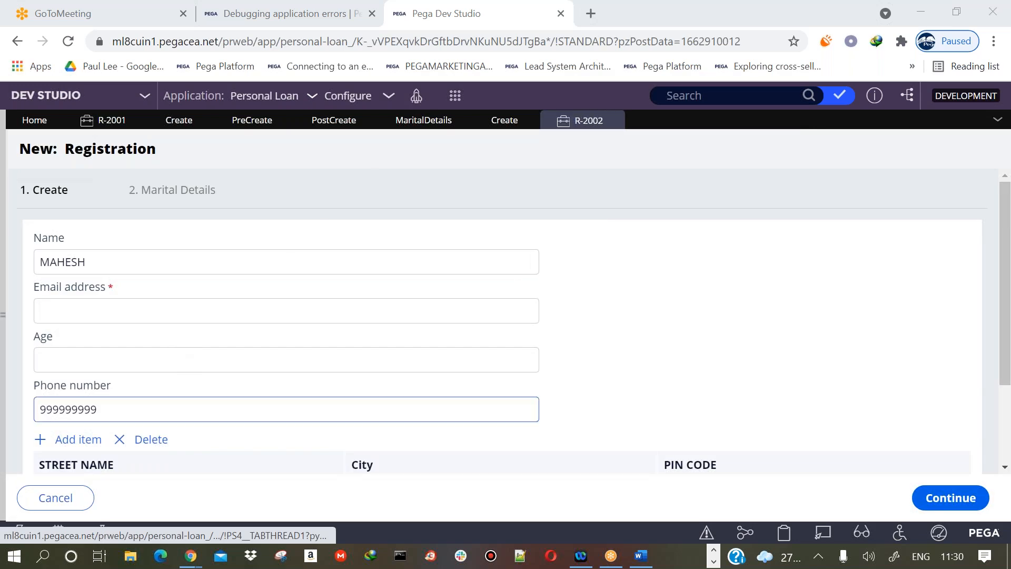
{"action": "double_click", "coordinate": [100, 409]}
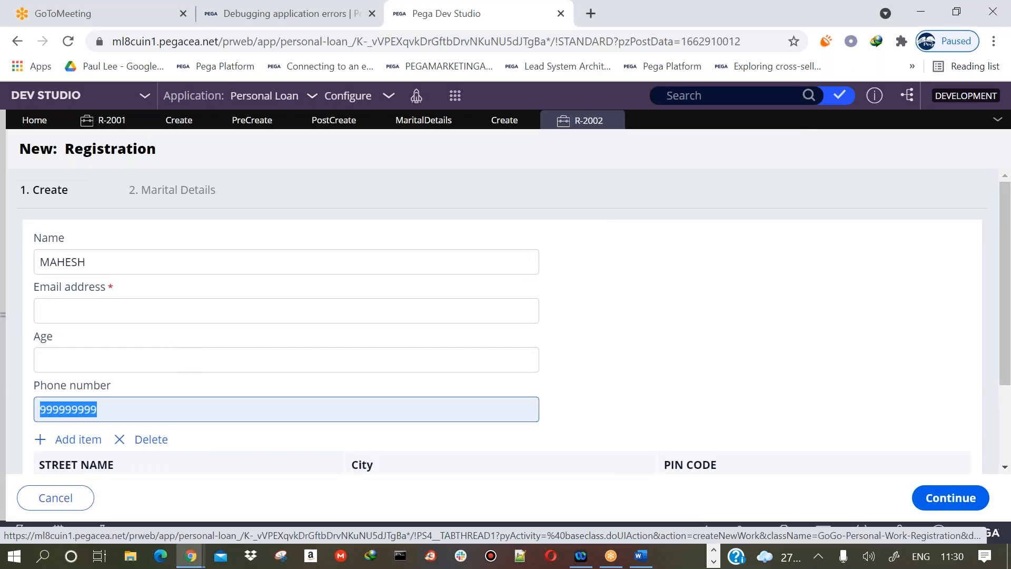
{"action": "type", "text": "111111111111111111"}
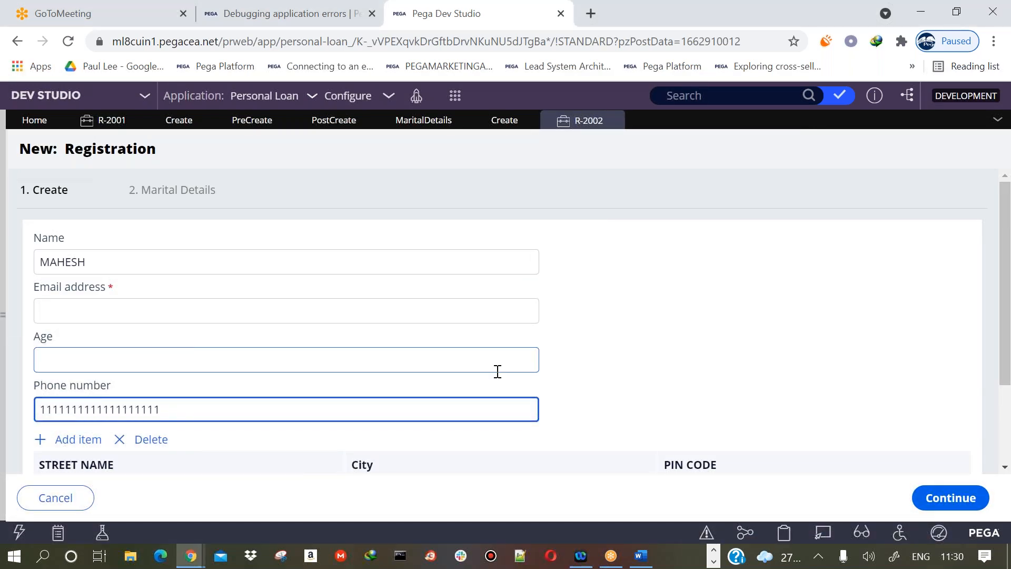
{"action": "left_click", "coordinate": [952, 497]}
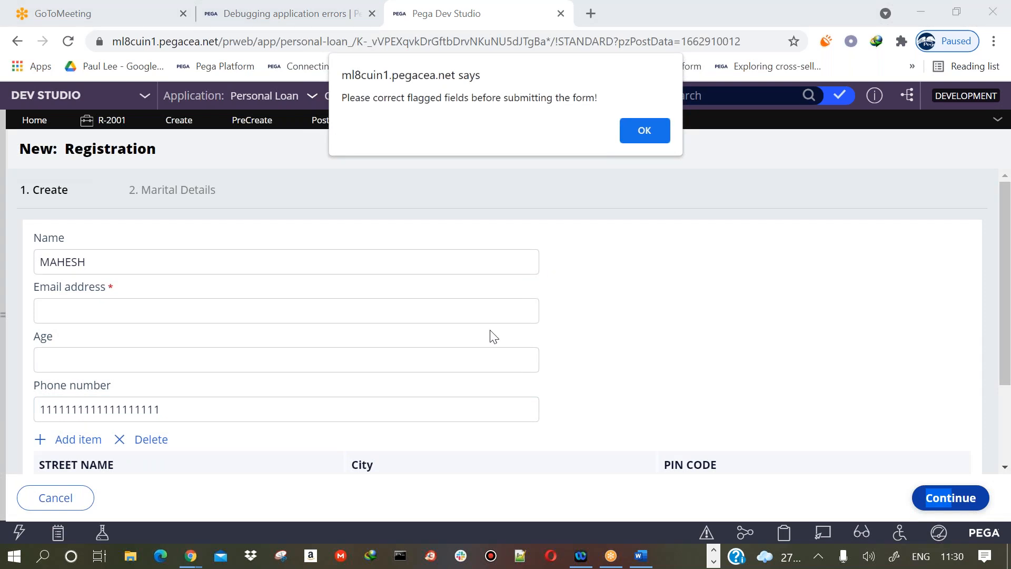
Dismiss the flagged-fields warning, enter a dummy email address, and continue to Marital Details
{"action": "left_click", "coordinate": [641, 138]}
{"action": "type", "text": "asdas@asda.com"}
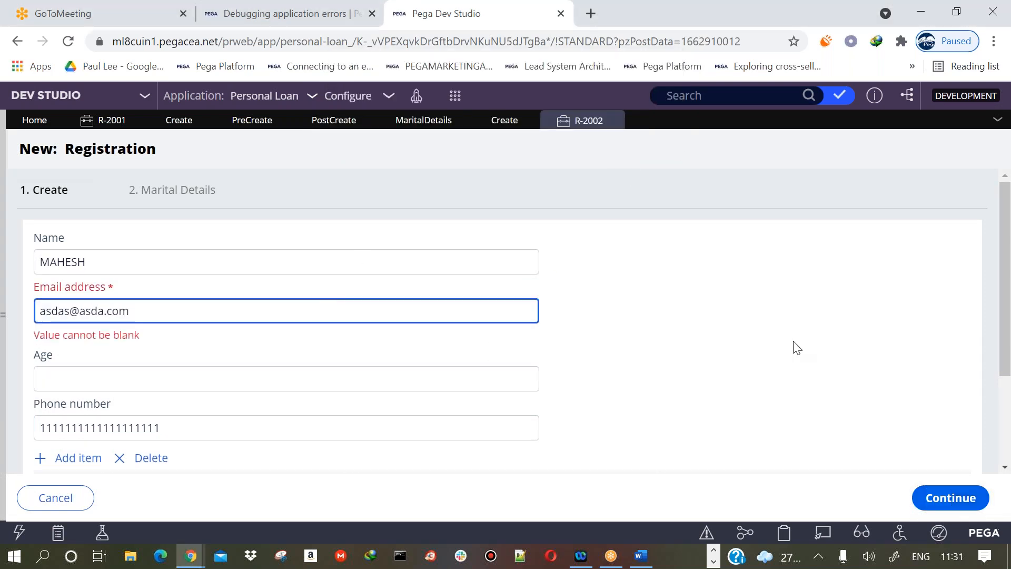
{"action": "left_click", "coordinate": [950, 498]}
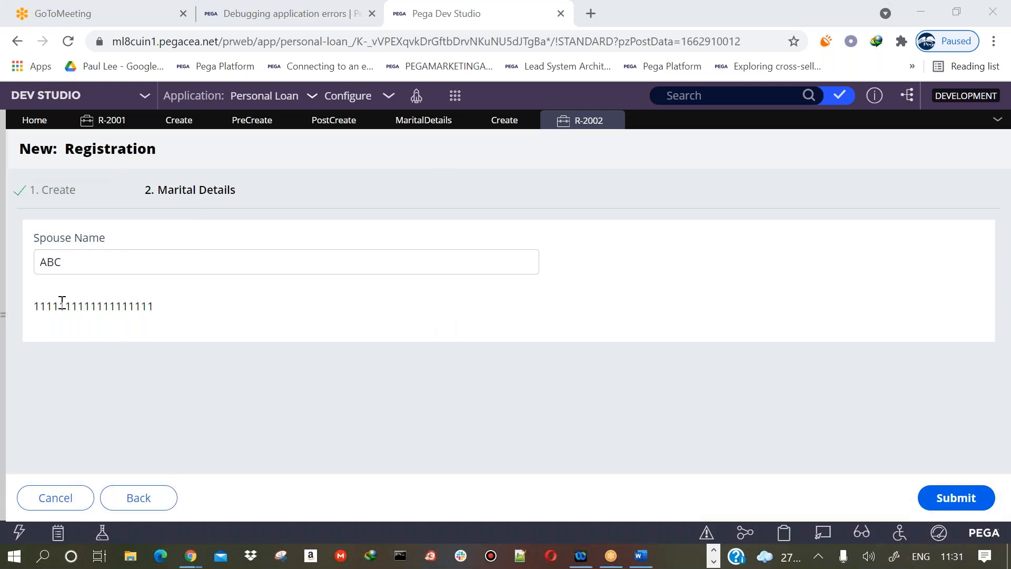
{"action": "left_click_drag", "start_coordinate": [33, 308], "coordinate": [162, 311]}
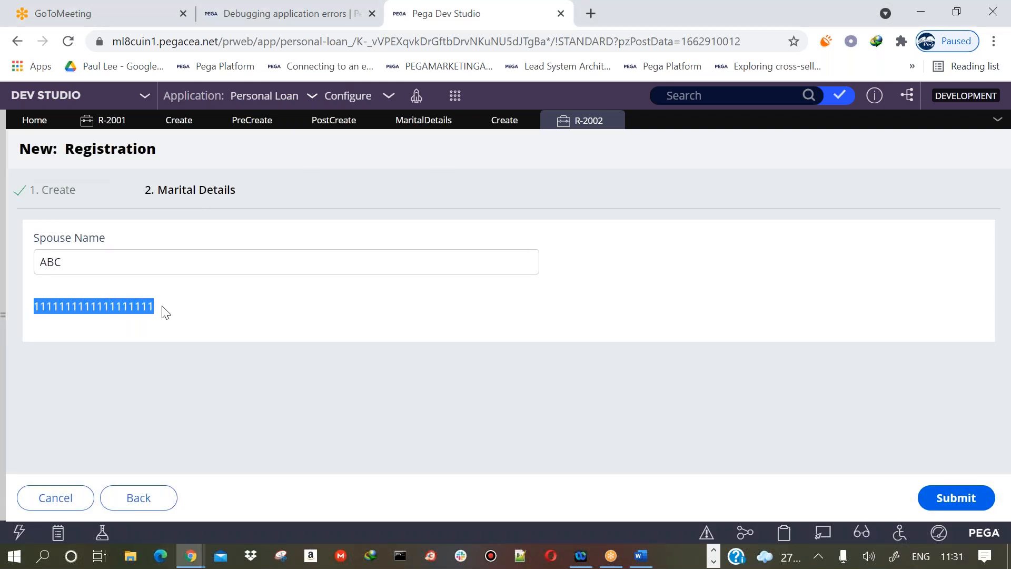
{"action": "left_click", "coordinate": [343, 125]}
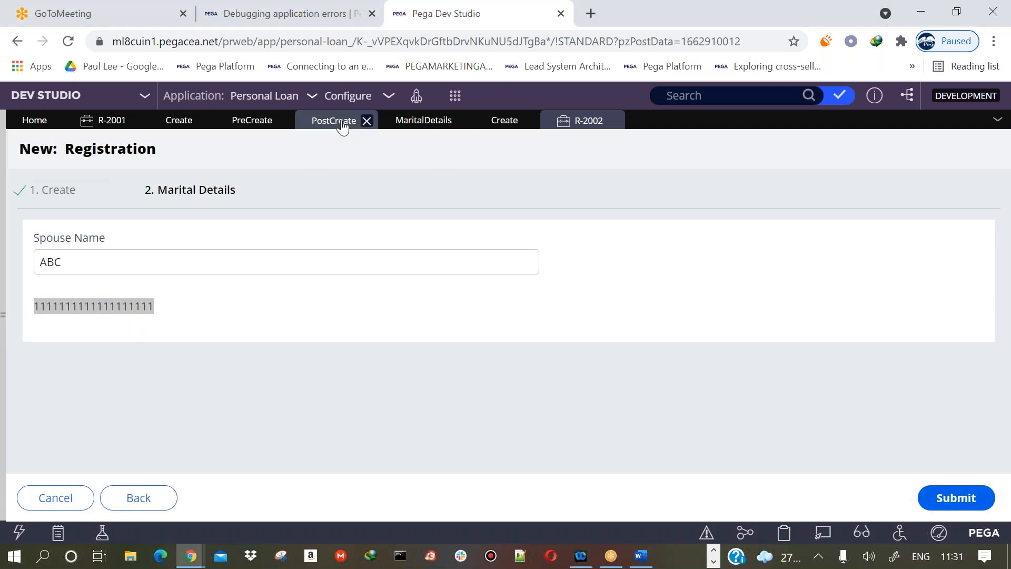
After checking PreCreate, set PostCreate row 1.1's source from ABC to .PhoneNumber
{"action": "left_click", "coordinate": [251, 120]}
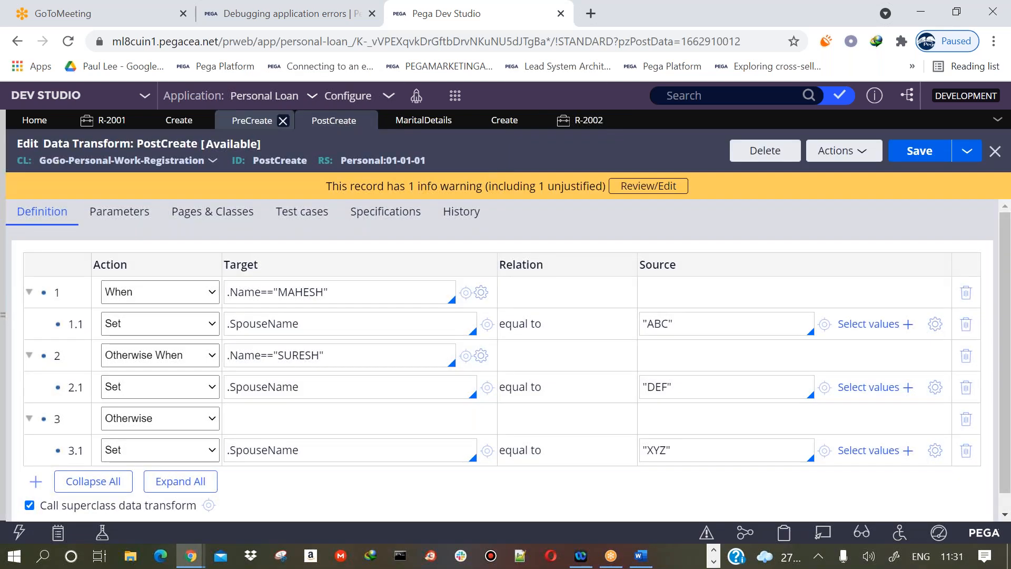
{"action": "left_click_drag", "start_coordinate": [1007, 268], "coordinate": [1007, 335]}
{"action": "left_click", "coordinate": [335, 122]}
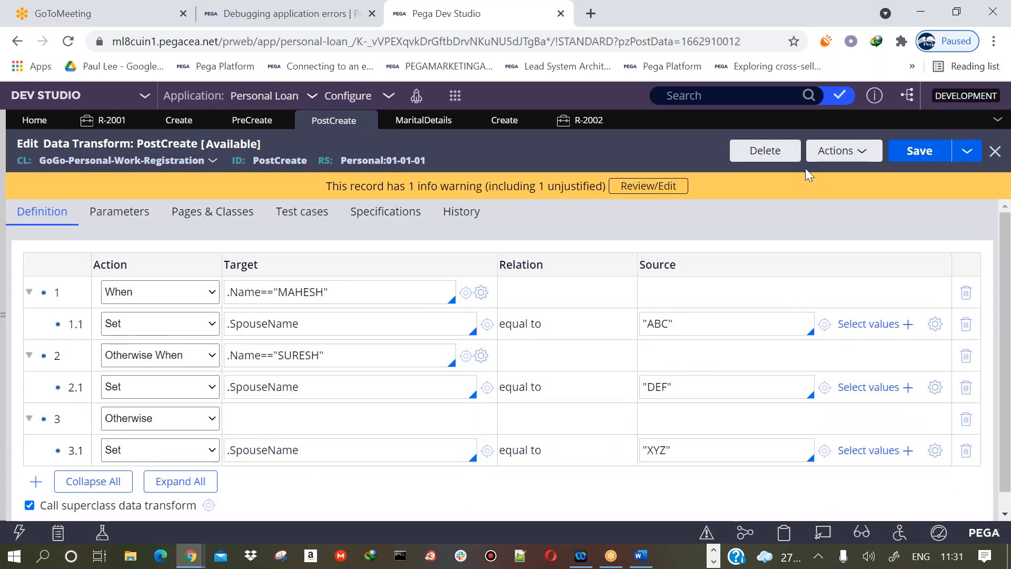
{"action": "left_click_drag", "start_coordinate": [673, 324], "coordinate": [642, 324]}
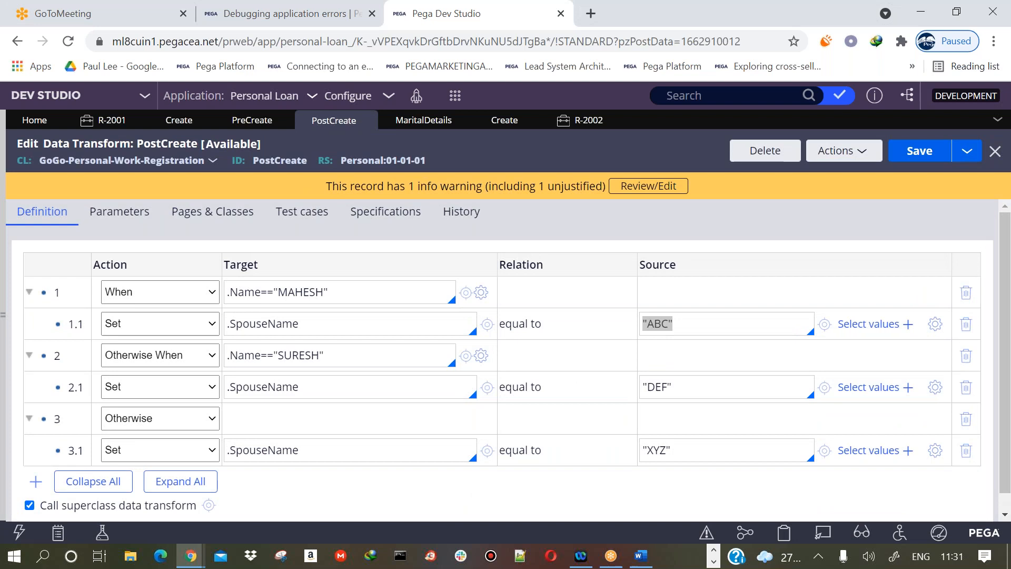
{"action": "type", "text": "."}
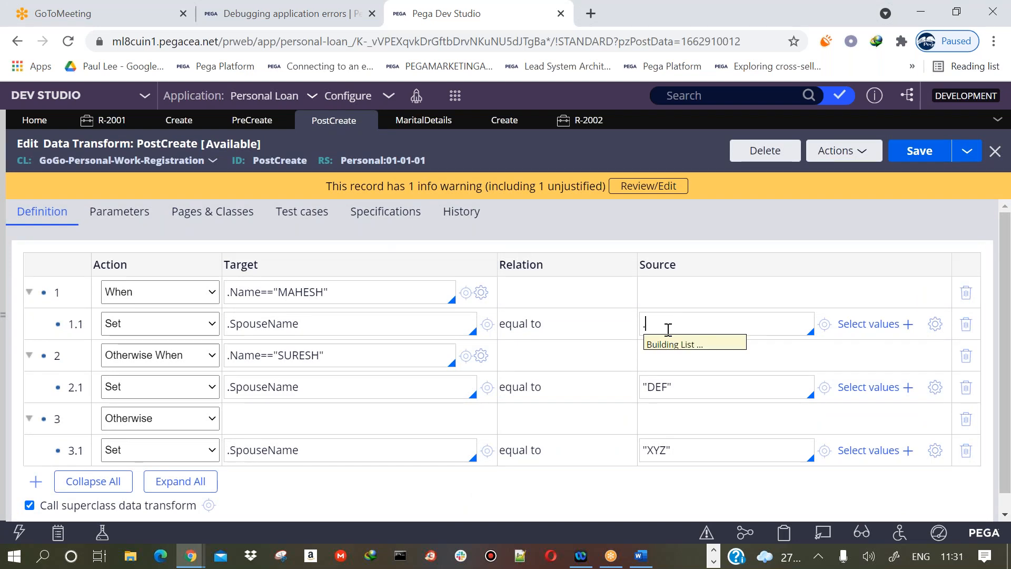
{"action": "type", "text": "P"}
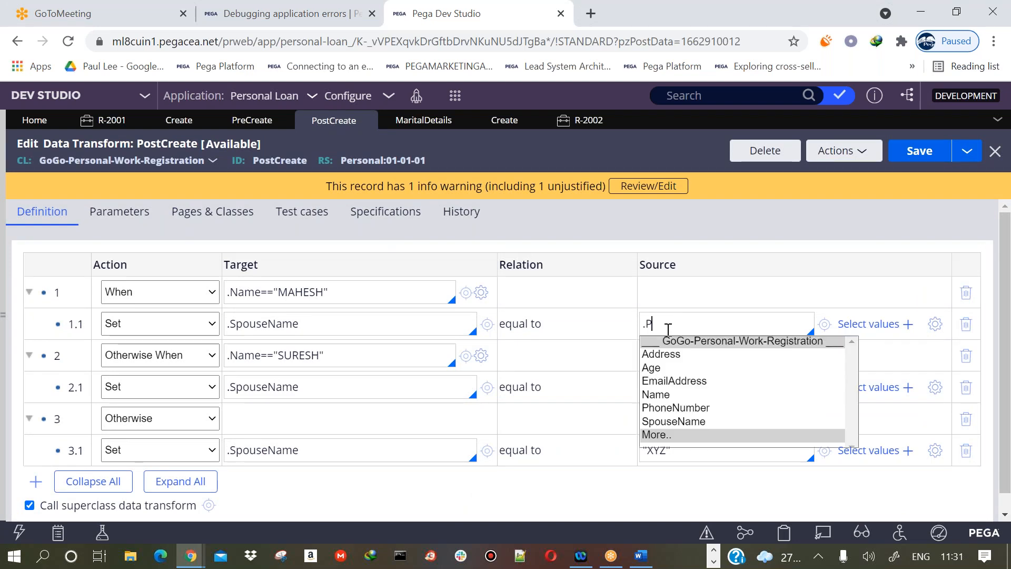
{"action": "left_click", "coordinate": [678, 409]}
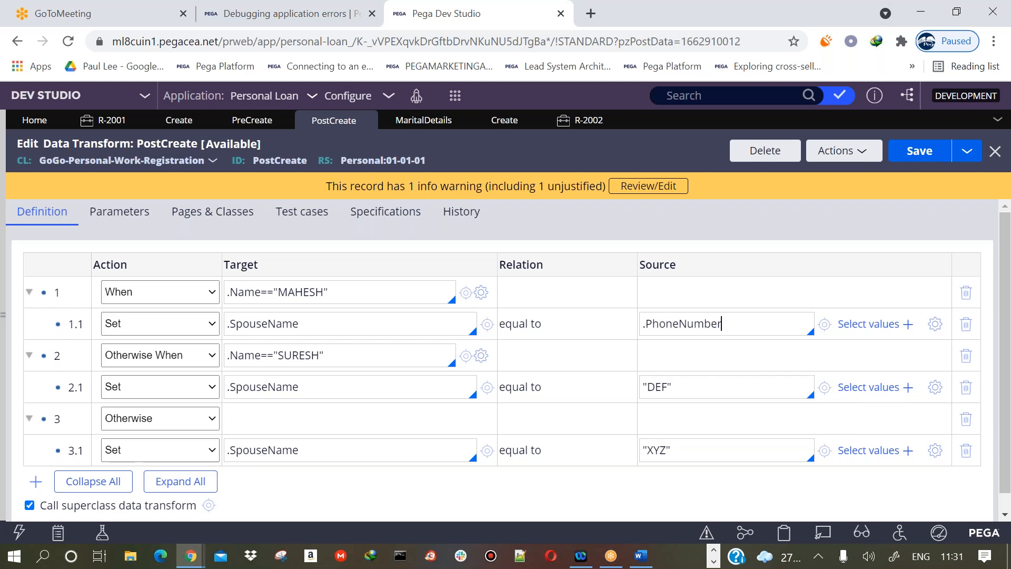
Replace rows 2.1 (DEF) and 3.1 (XYZ) sources with .PhoneNumber and save PostCreate
{"action": "triple_click", "coordinate": [675, 387]}
{"action": "key", "text": "BackSpace"}
{"action": "type", "text": "."}
{"action": "left_click", "coordinate": [674, 335]}
{"action": "triple_click", "coordinate": [663, 449]}
{"action": "key", "text": "BackSpace"}
{"action": "type", "text": ".p"}
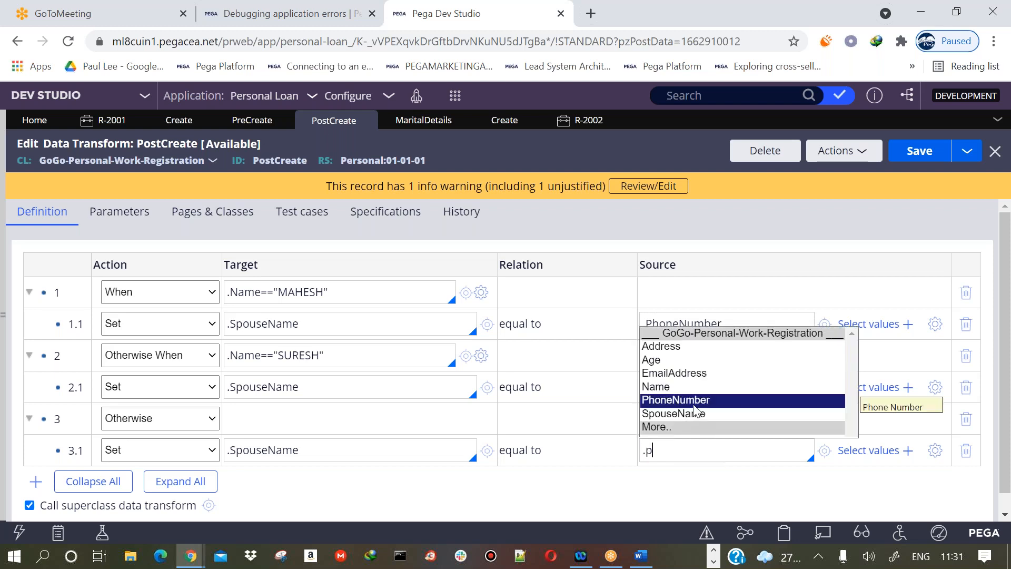
{"action": "left_click", "coordinate": [700, 398]}
{"action": "left_click", "coordinate": [905, 154]}
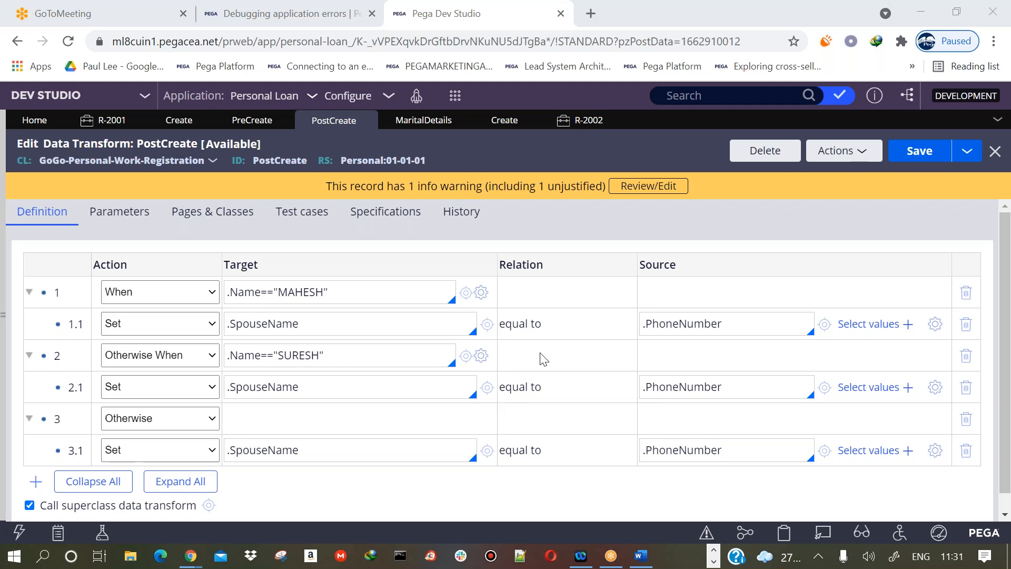
{"action": "left_click", "coordinate": [457, 100]}
Create a new Registration with a dummy email and an all-fours phone number, continuing to Marital Details
{"action": "mouse_move", "coordinate": [557, 113]}
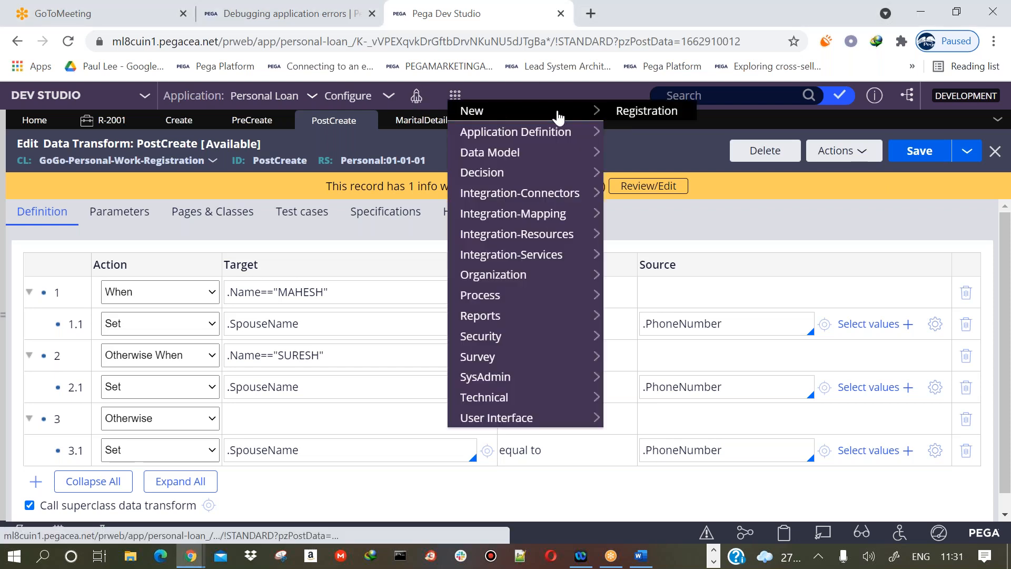
{"action": "left_click", "coordinate": [627, 114]}
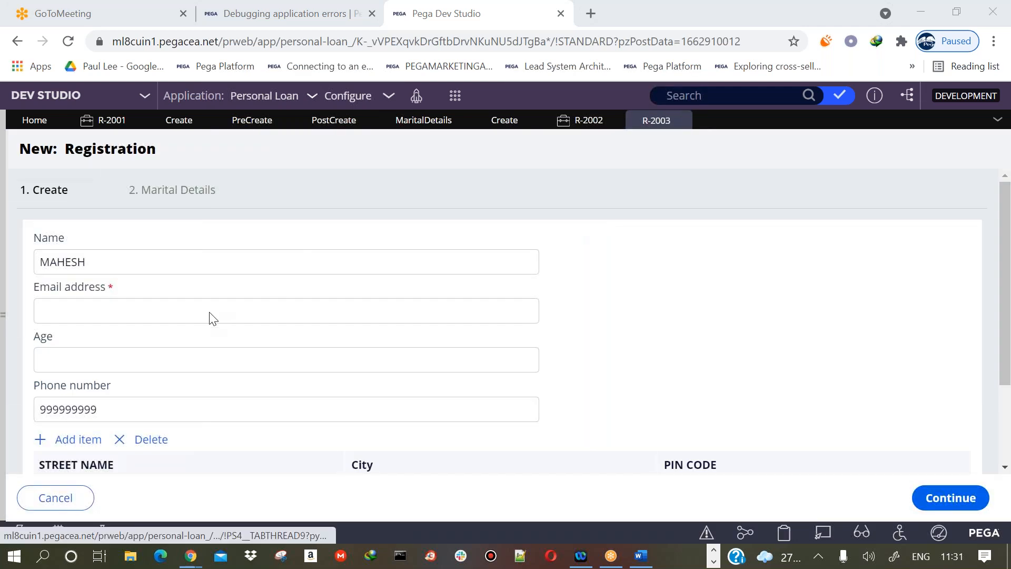
{"action": "left_click", "coordinate": [210, 312]}
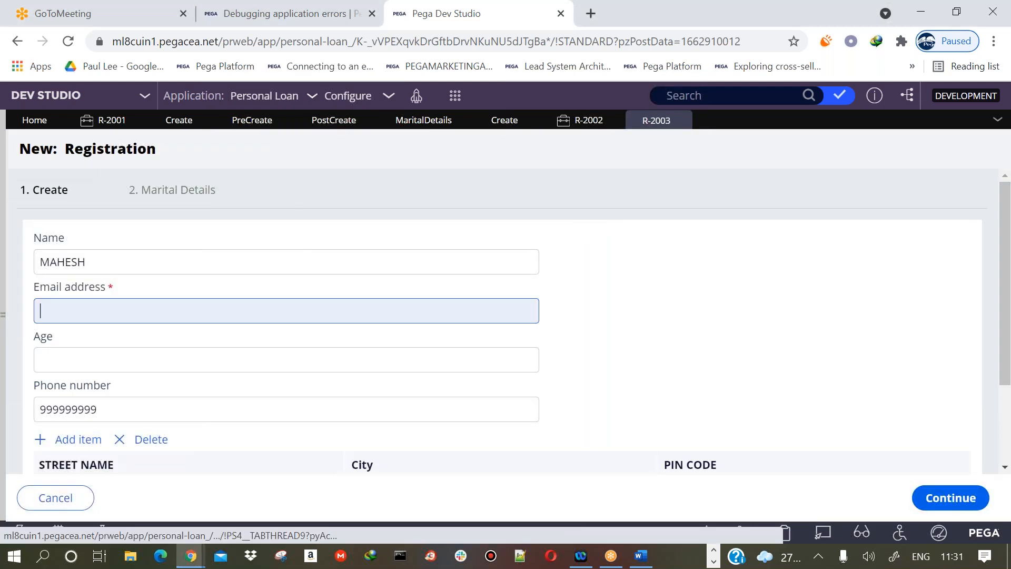
{"action": "type", "text": "ASDASD@ASD.COM"}
{"action": "key", "text": "Tab"}
{"action": "key", "text": "Tab"}
{"action": "type", "text": "444444444444444"}
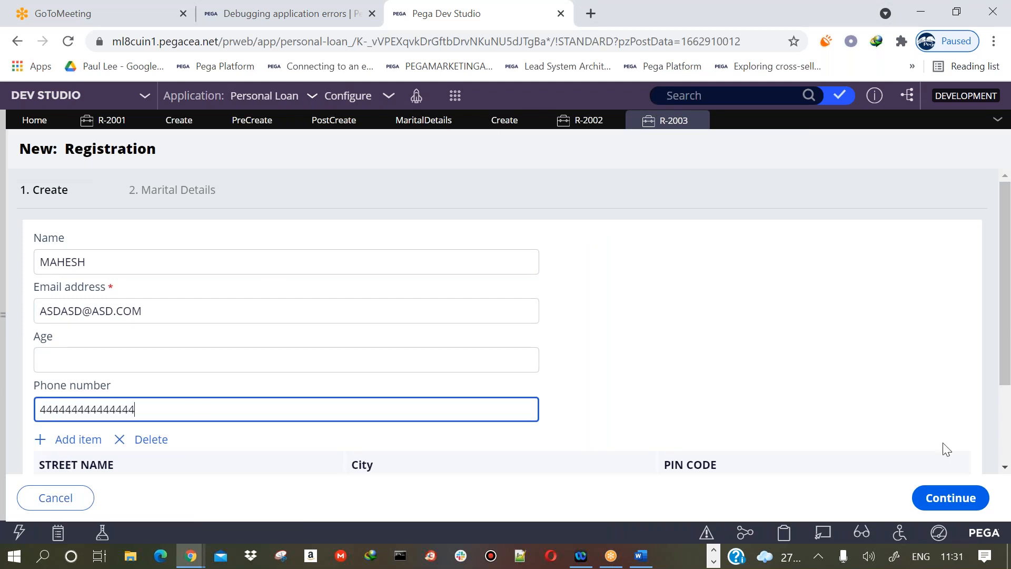
{"action": "left_click", "coordinate": [942, 497]}
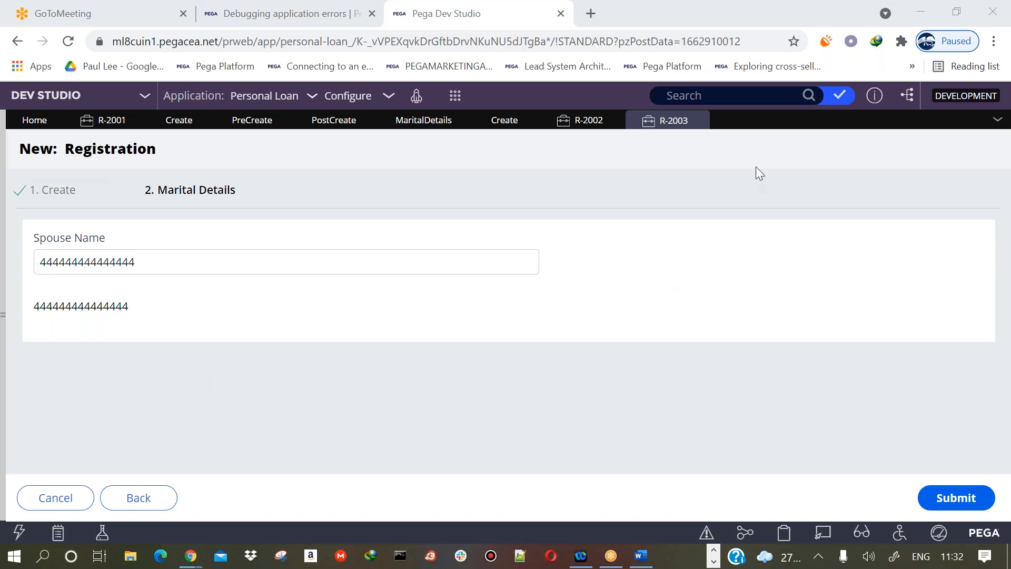
{"action": "left_click", "coordinate": [640, 558]}
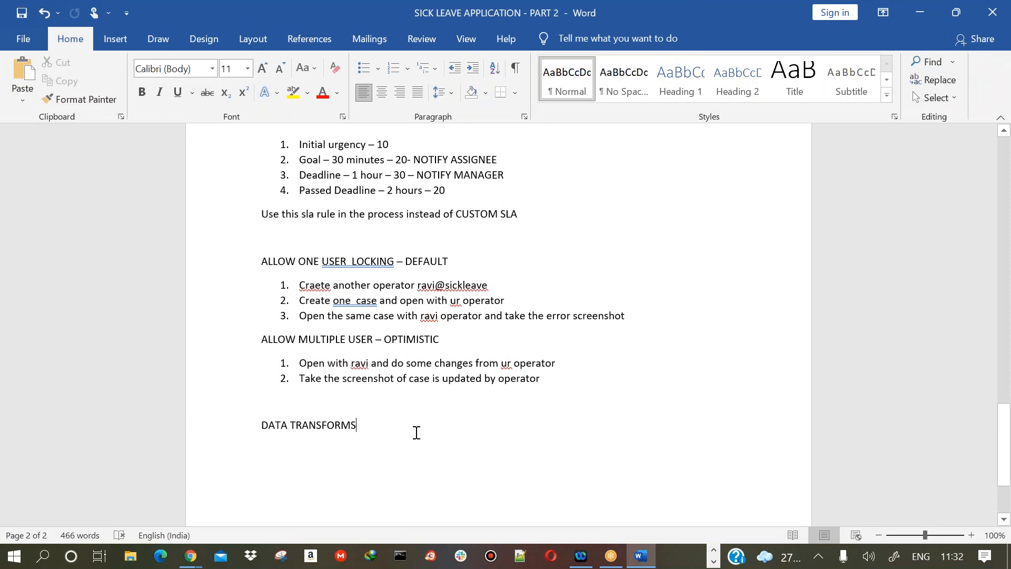
Add item 1: 'populate employee details in preprocessing of sick leave application.'
{"action": "key", "text": "Return"}
{"action": "key", "text": "Return"}
{"action": "key", "text": "Return"}
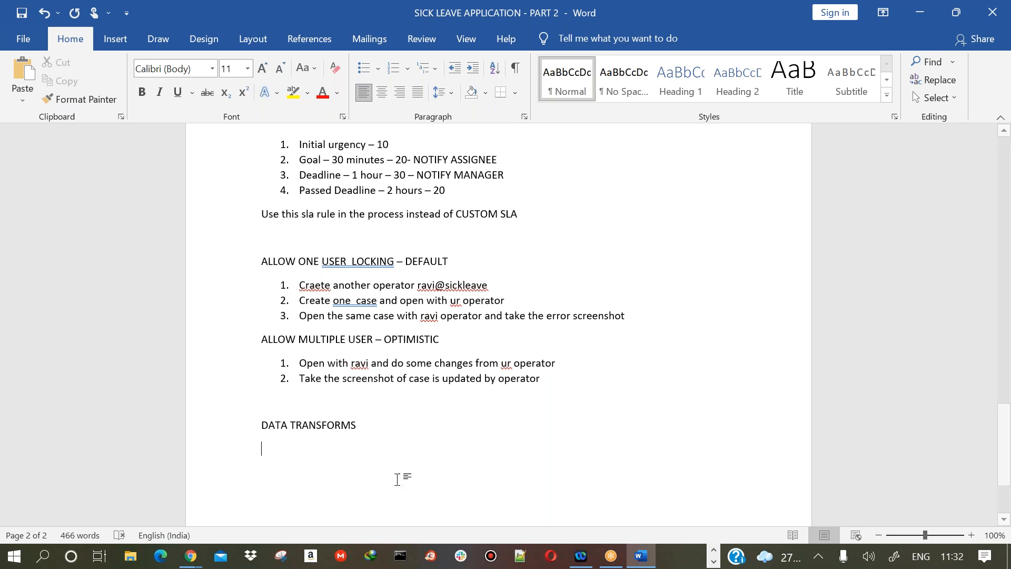
{"action": "type", "text": "a"}
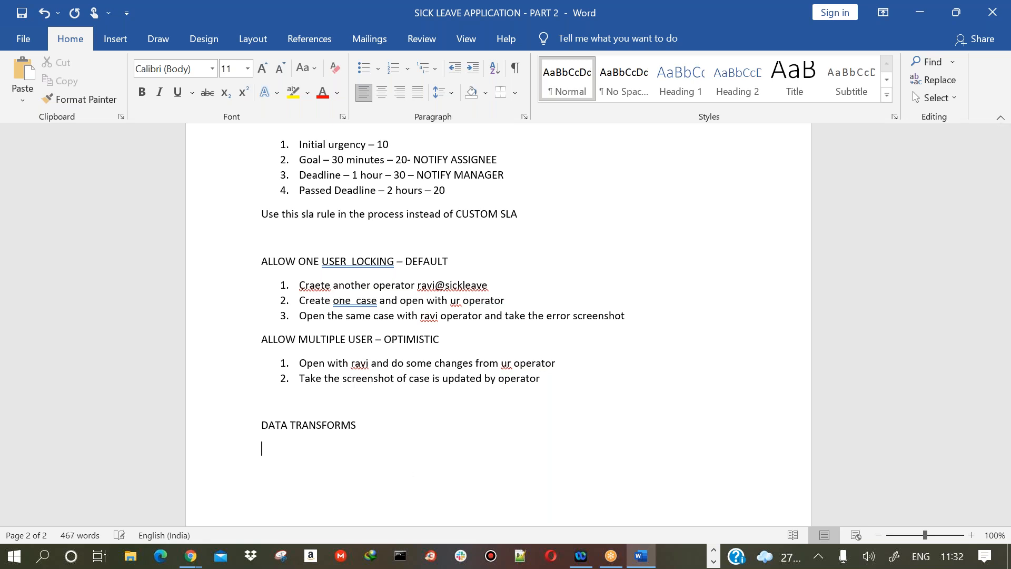
{"action": "type", "text": " apply for sick"}
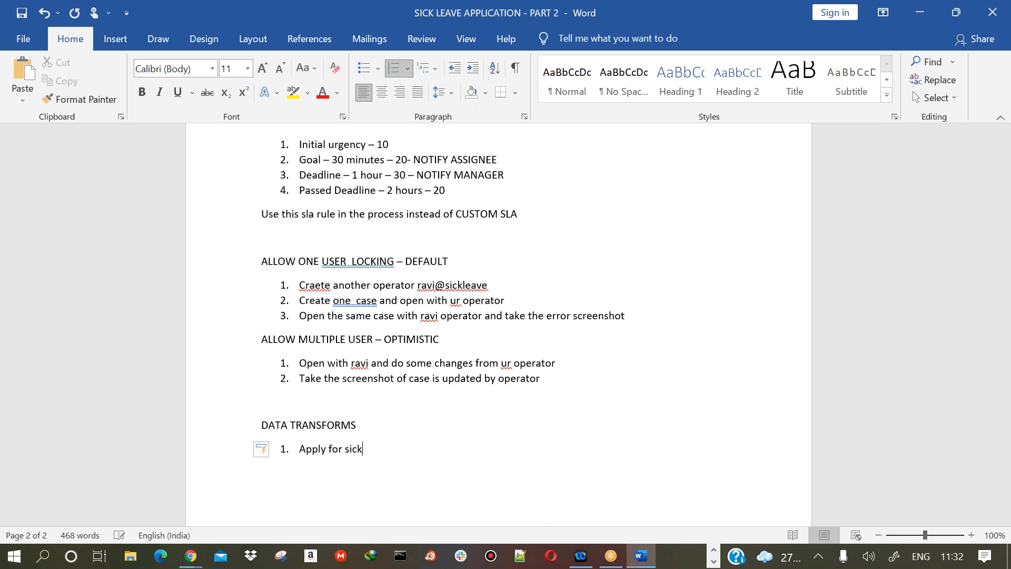
{"action": "key", "text": "BackSpace"}
{"action": "key", "text": "BackSpace"}
{"action": "key", "text": "BackSpace"}
{"action": "key", "text": "BackSpace"}
{"action": "key", "text": "BackSpace"}
{"action": "key", "text": "BackSpace"}
{"action": "key", "text": "BackSpace"}
{"action": "key", "text": "BackSpace"}
{"action": "key", "text": "BackSpace"}
{"action": "key", "text": "BackSpace"}
{"action": "key", "text": "BackSpace"}
{"action": "key", "text": "BackSpace"}
{"action": "key", "text": "BackSpace"}
{"action": "type", "text": "populate employee "}
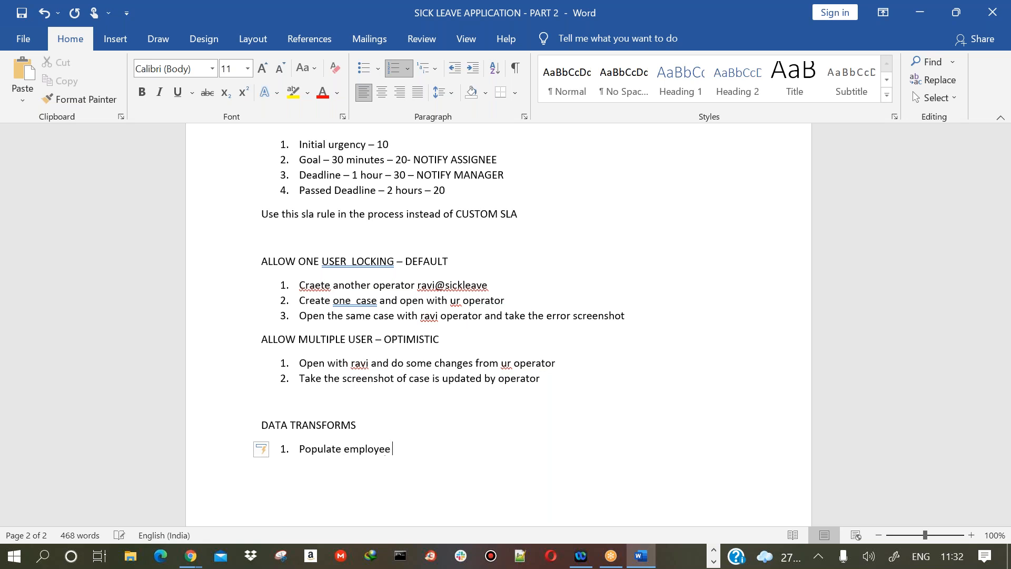
{"action": "type", "text": "deatails in pres"}
{"action": "key", "text": "BackSpace"}
{"action": "type", "text": "processing of"}
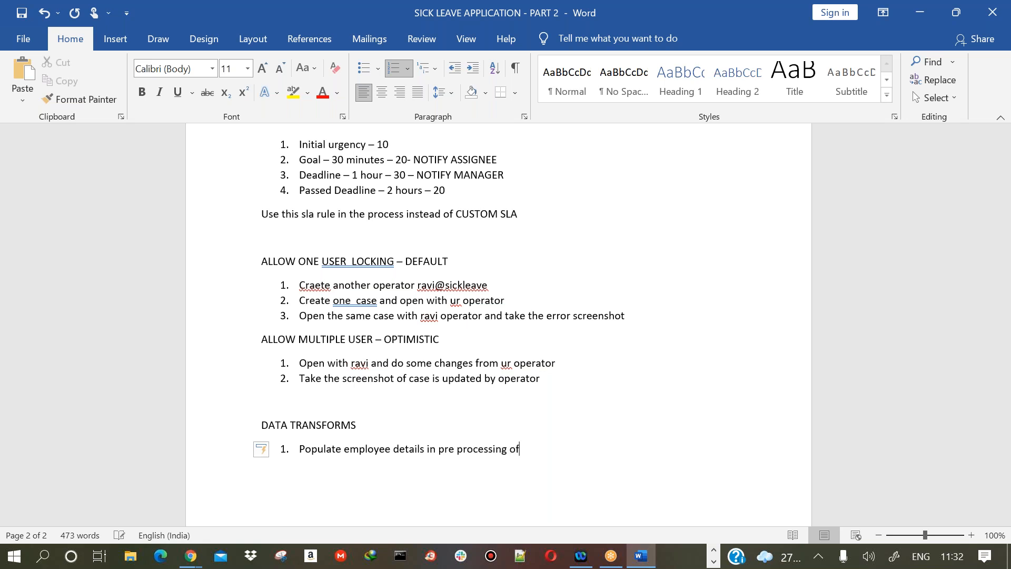
{"action": "type", "text": " sick leave application."}
Add item 2: 'GIVE EMPLOYEEID = 123, NAME = "ABCDEF'
{"action": "key", "text": "Return"}
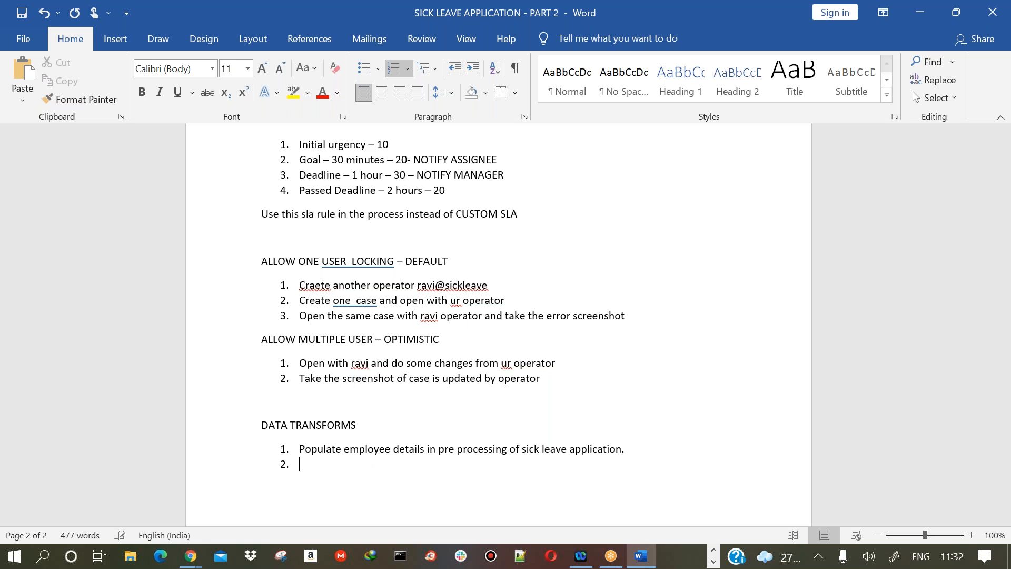
{"action": "type", "text": "GIVE EMPLOYEEID = 123"}
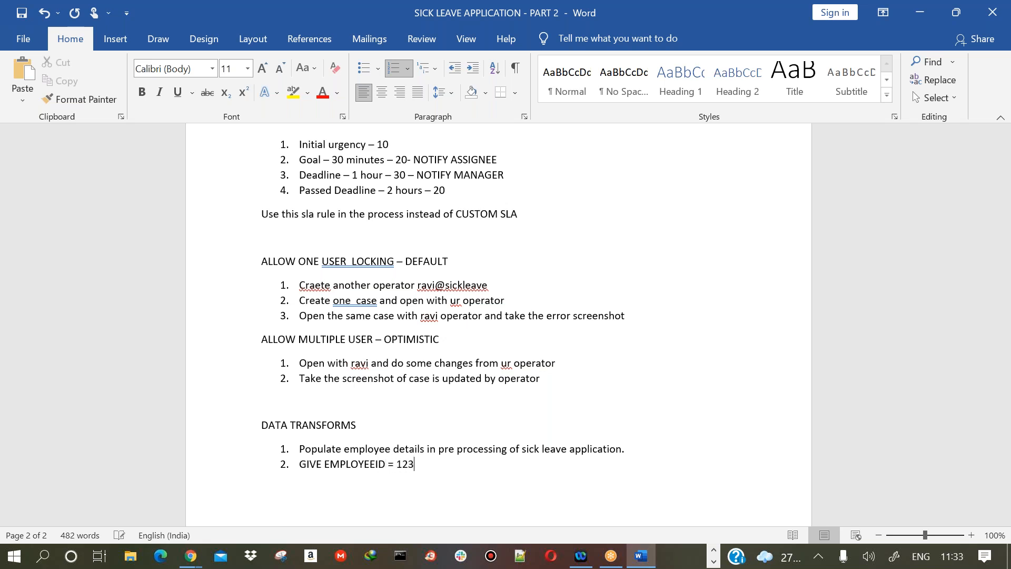
{"action": "type", "text": ", N"}
{"action": "key", "text": "BackSpace"}
{"action": "type", "text": "NAME"}
{"action": "type", "text": "= \"ABCDEF”"}
Add item 3: 'In postprocessing data trasnform If employee ID == 123 , then set.'
{"action": "key", "text": "Return"}
{"action": "type", "text": "If employee ID"}
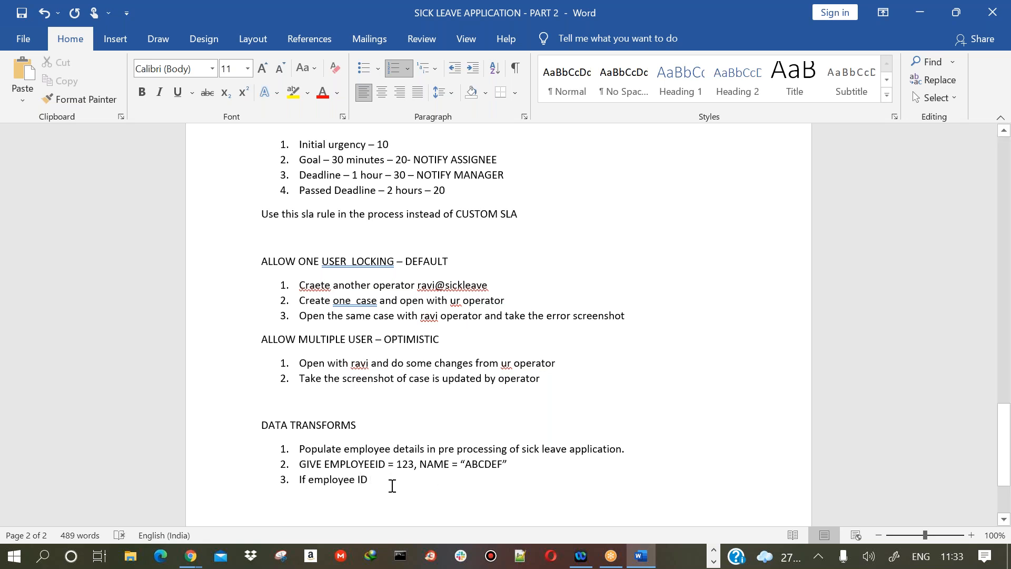
{"action": "left_click", "coordinate": [299, 480]}
{"action": "type", "text": "In "}
{"action": "type", "text": "postproce"}
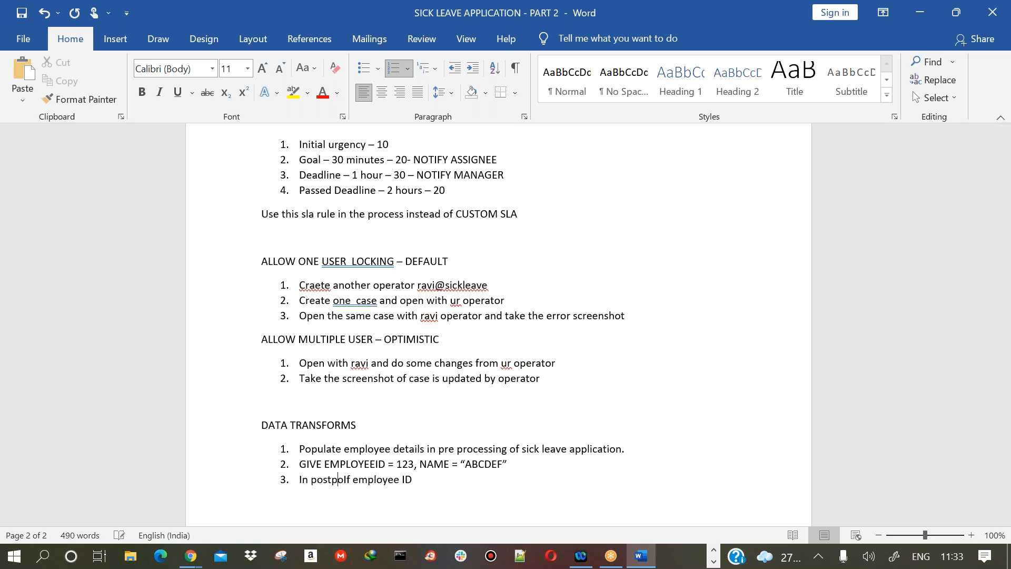
{"action": "type", "text": "ssing data t"}
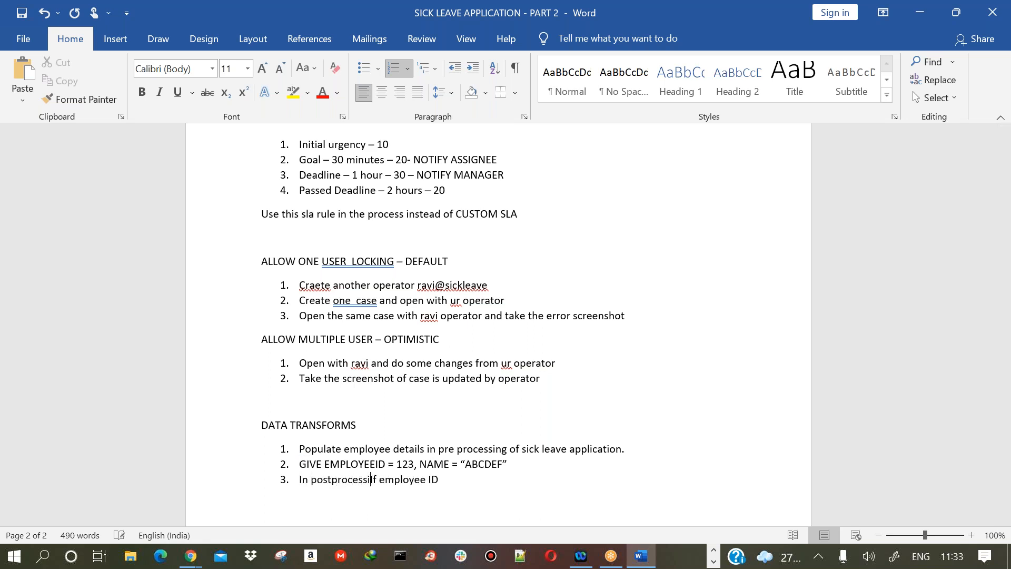
{"action": "type", "text": "rasnform"}
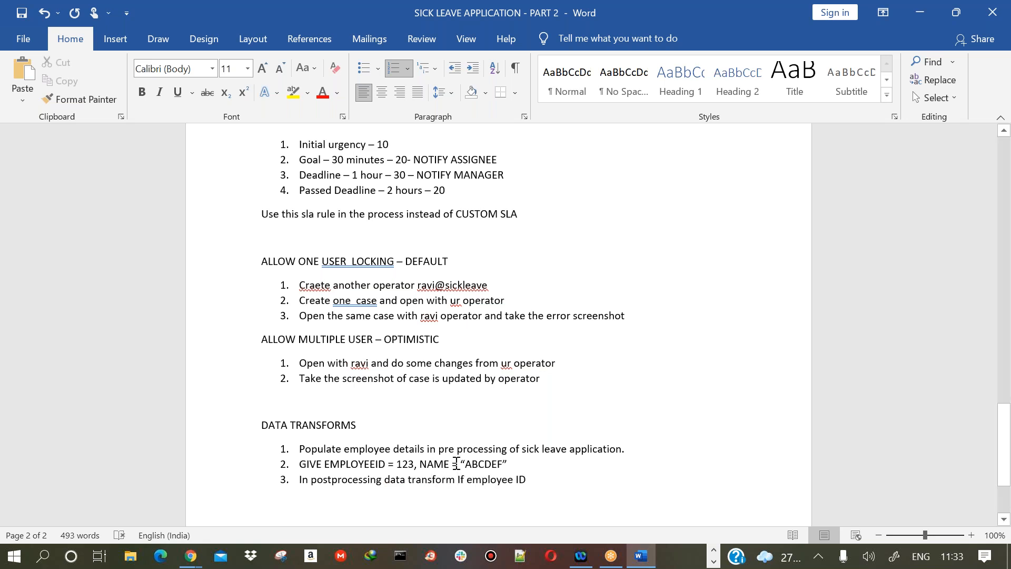
{"action": "type", "text": " =="}
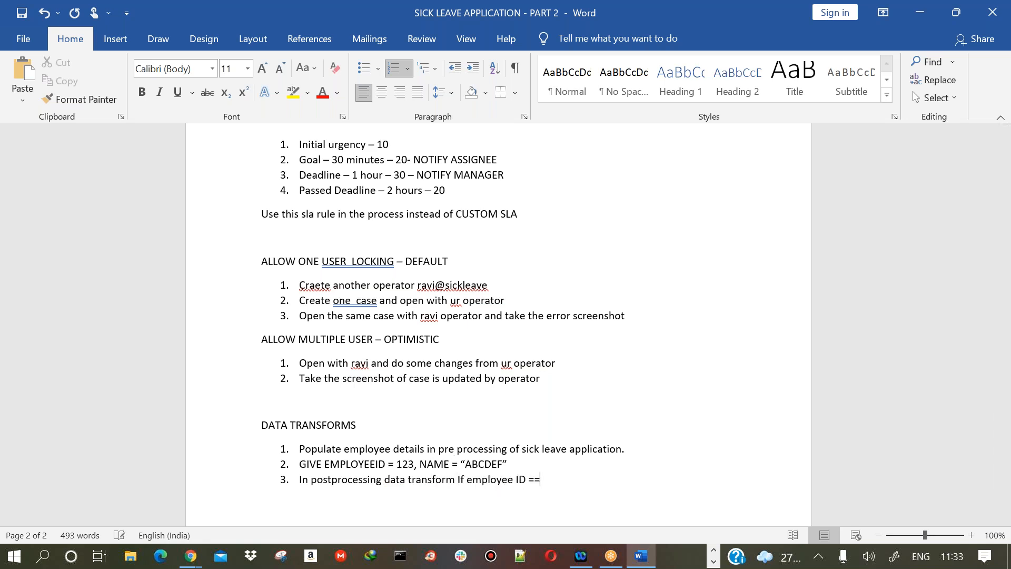
{"action": "type", "text": " 123 , then set AVAILABLE LEA"}
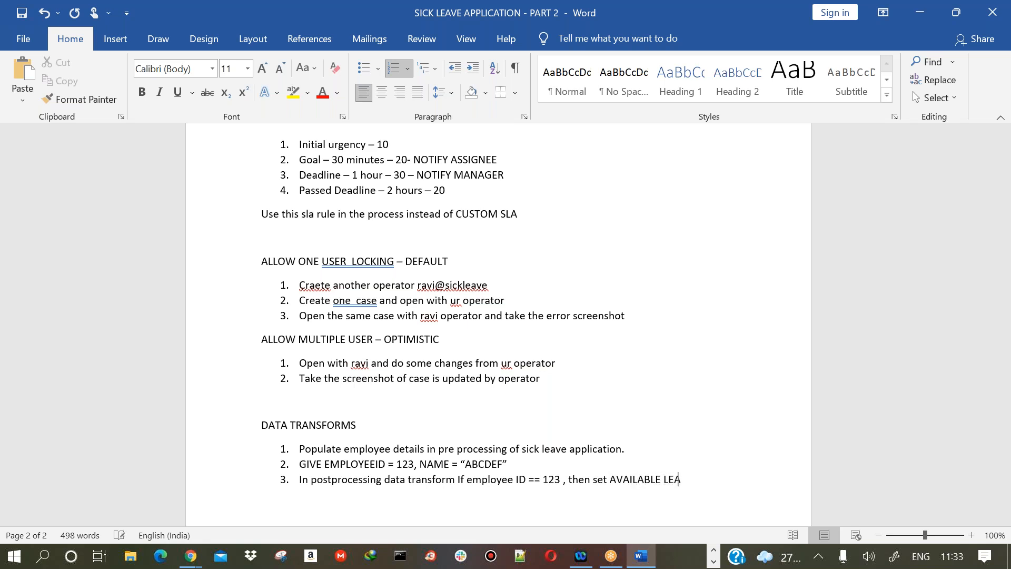
{"action": "key", "text": "BackSpace"}
{"action": "key", "text": "BackSpace"}
{"action": "key", "text": "BackSpace"}
{"action": "key", "text": "BackSpace"}
{"action": "key", "text": "BackSpace"}
{"action": "key", "text": "BackSpace"}
{"action": "key", "text": "BackSpace"}
{"action": "key", "text": "BackSpace"}
{"action": "key", "text": "BackSpace"}
{"action": "key", "text": "BackSpace"}
{"action": "key", "text": "BackSpace"}
{"action": "key", "text": "BackSpace"}
{"action": "key", "text": "BackSpace"}
{"action": "type", "text": "."}
Add an unnumbered line AVAILABLELEAVES = "NO LEAVES AVAILABLE" under item 3, and a comma after item 2
{"action": "key", "text": "Return"}
{"action": "key", "text": "BackSpace"}
{"action": "type", "text": "AVAILABLE"}
{"action": "type", "text": "LEAVES = N"}
{"action": "type", "text": "O L"}
{"action": "key", "text": "BackSpace"}
{"action": "key", "text": "BackSpace"}
{"action": "key", "text": "BackSpace"}
{"action": "key", "text": "BackSpace"}
{"action": "type", "text": "\""}
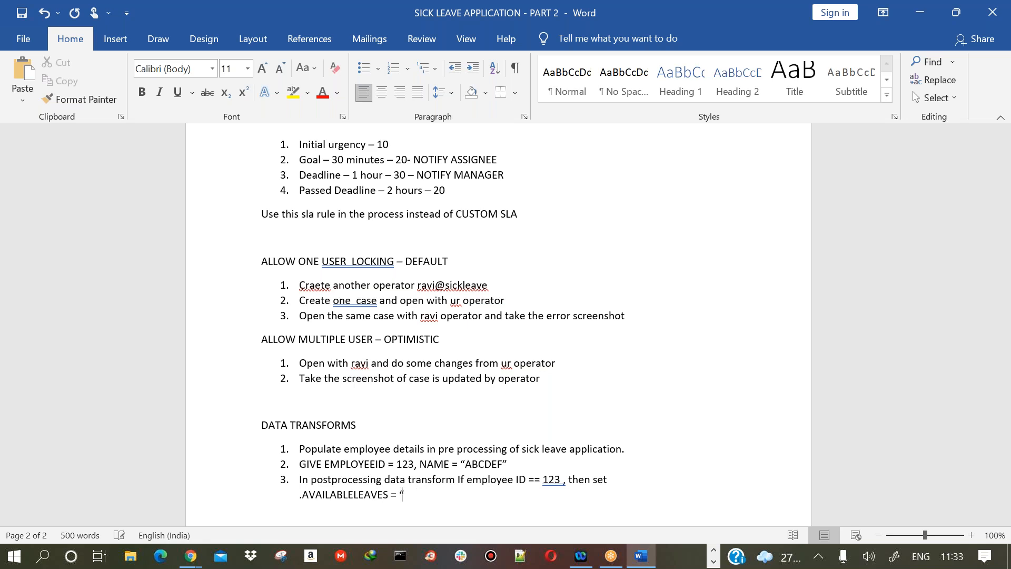
{"action": "type", "text": "NO LEAVES AVAILABLE\""}
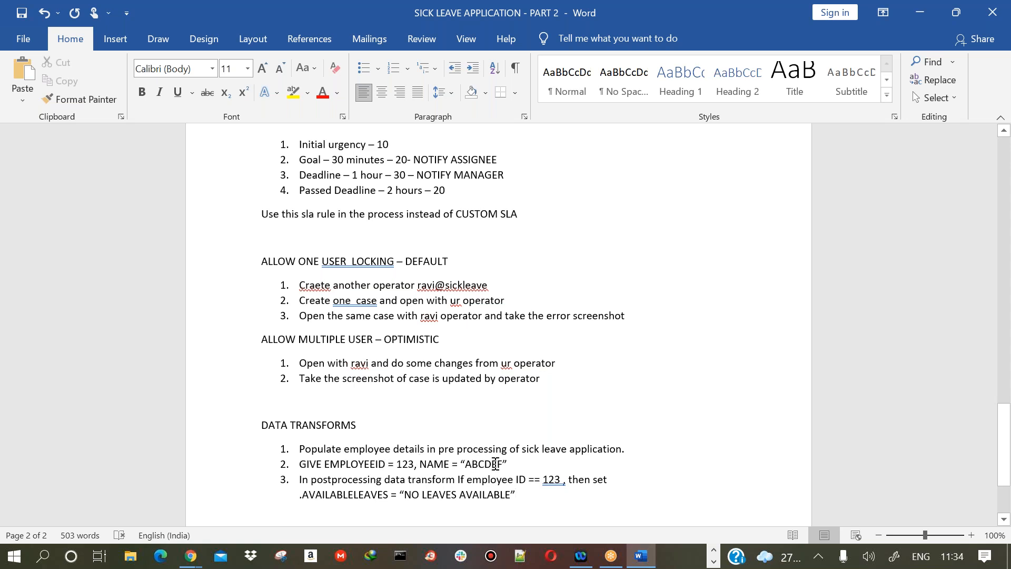
{"action": "left_click", "coordinate": [522, 468]}
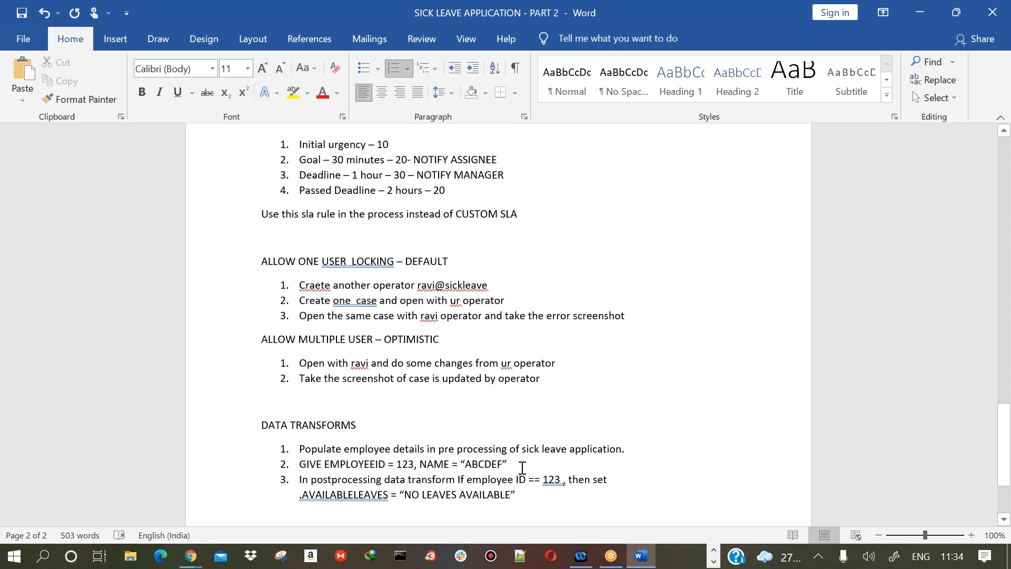
{"action": "type", "text": ","}
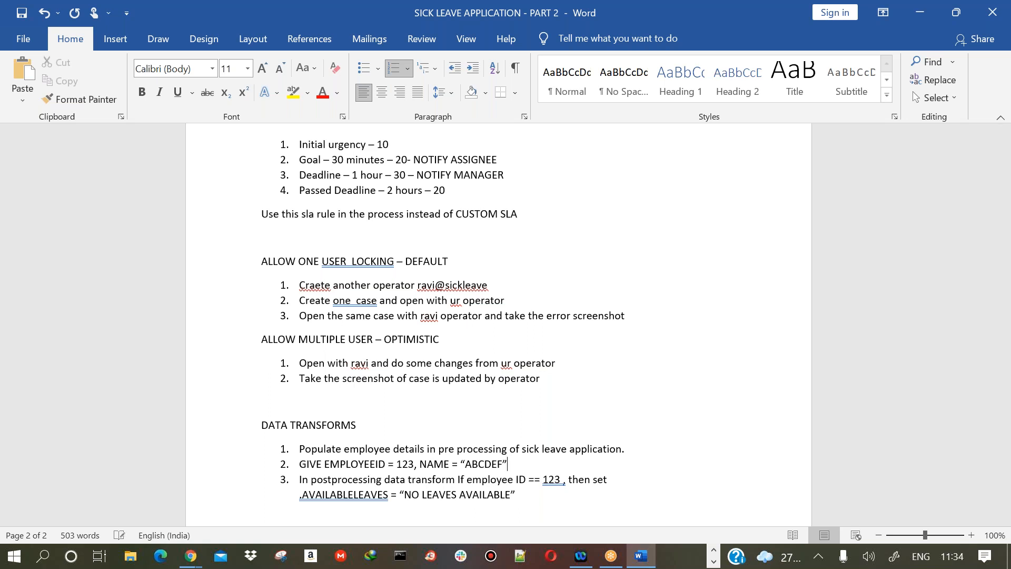
Add a preprocessing note 'employee ID - 456 , NAME = KUMAR"' and rename ABCDEF to RAVI in item 2
{"action": "left_click", "coordinate": [527, 502]}
{"action": "key", "text": "Return"}
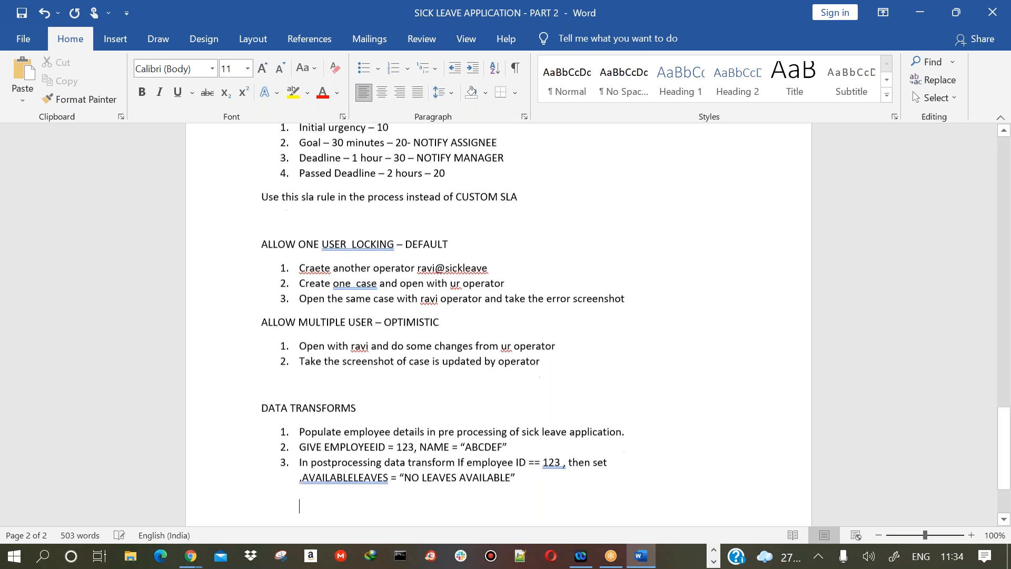
{"action": "type", "text": "preprocessing –"}
{"action": "key", "text": "Return"}
{"action": "type", "text": "employee ID -"}
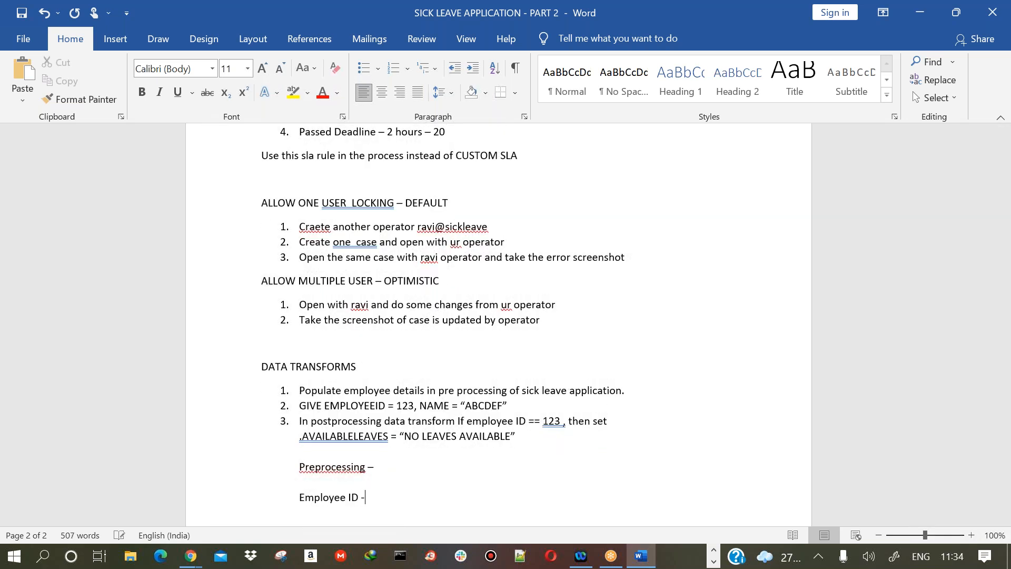
{"action": "type", "text": " 456 , NAME = “"}
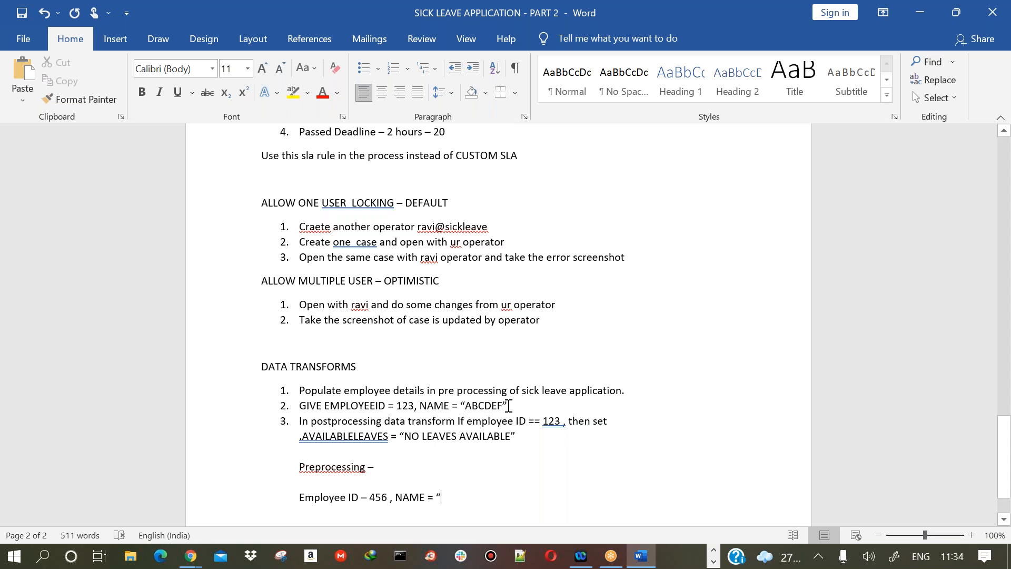
{"action": "double_click", "coordinate": [489, 405]}
{"action": "type", "text": "RAVI"}
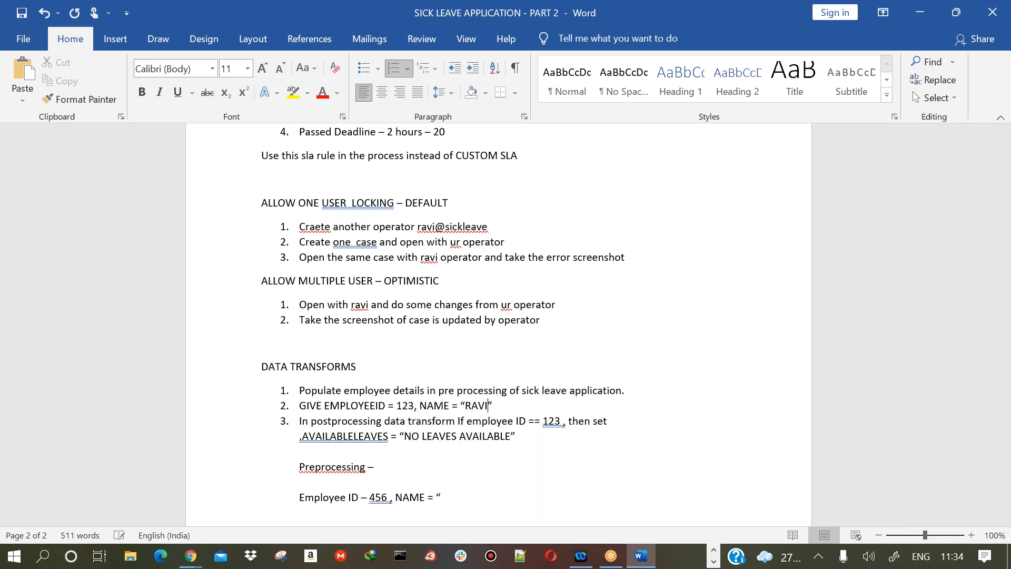
{"action": "left_click", "coordinate": [452, 500]}
{"action": "type", "text": "KUMAR\""}
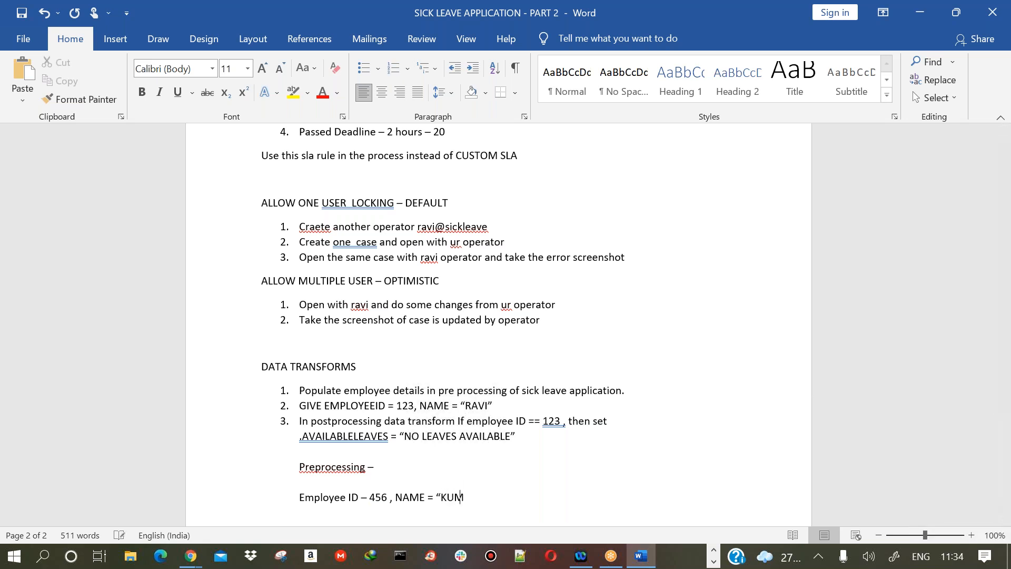
On the next page, add 'Post processing IF EMPLOYEE ID = 456 THEN SET AVAILABLE LEAVES = 10' and the DISPLAY line
{"action": "scroll", "coordinate": [452, 501], "scroll_direction": "down", "scroll_amount": 4}
{"action": "key", "text": "BackSpace"}
{"action": "type", "text": "Post proce"}
{"action": "type", "text": "ssing "}
{"action": "type", "text": "IF EMPLOY"}
{"action": "type", "text": "EE ID = 456"}
{"action": "type", "text": " THEN SET AVAILABLE LEAVE"}
{"action": "type", "text": "S = 10"}
{"action": "key", "text": "Return"}
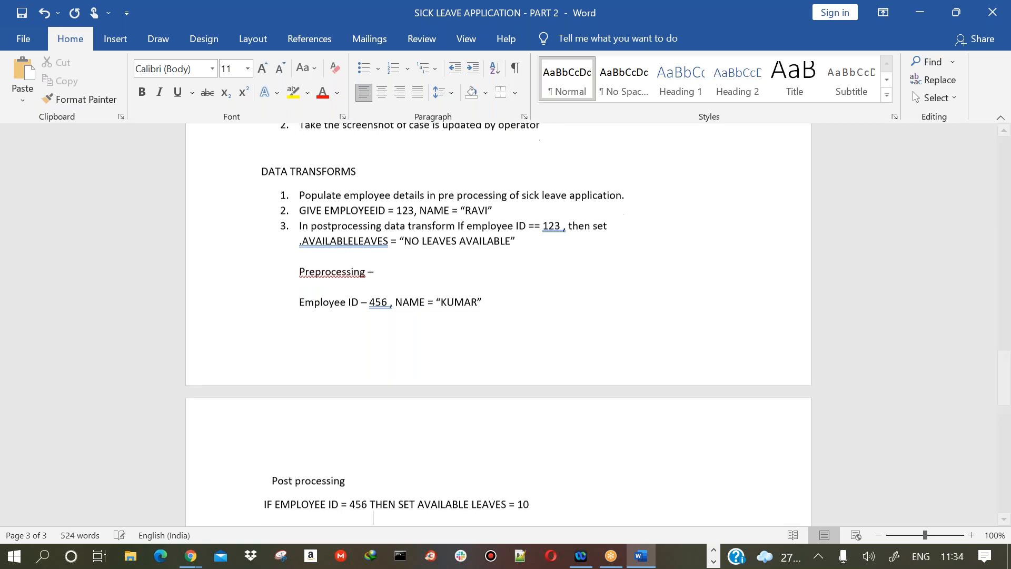
{"action": "type", "text": "DISPLAY THIS AVA"}
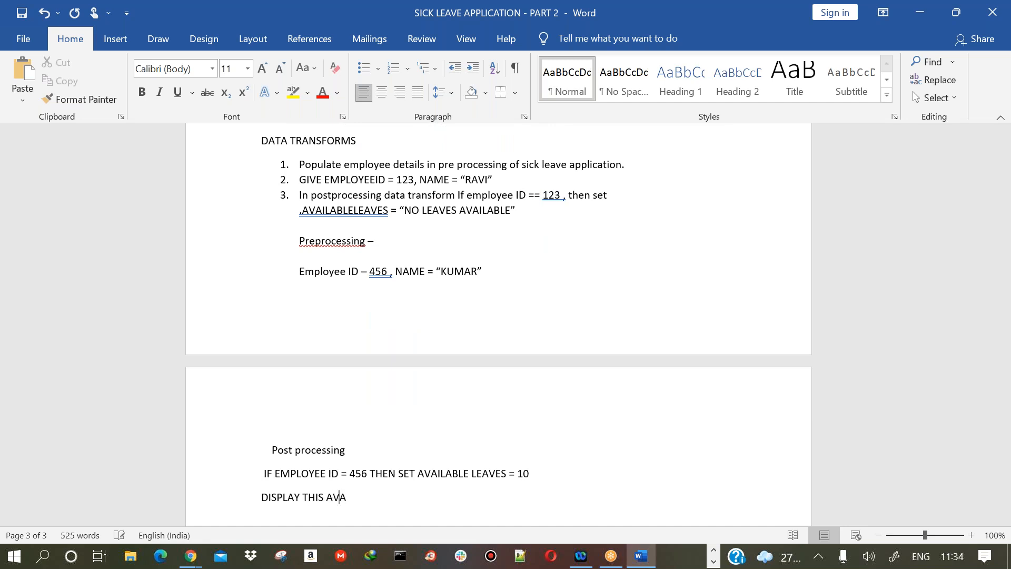
{"action": "type", "text": "ILABLE LEAVES ON THE SCREEN"}
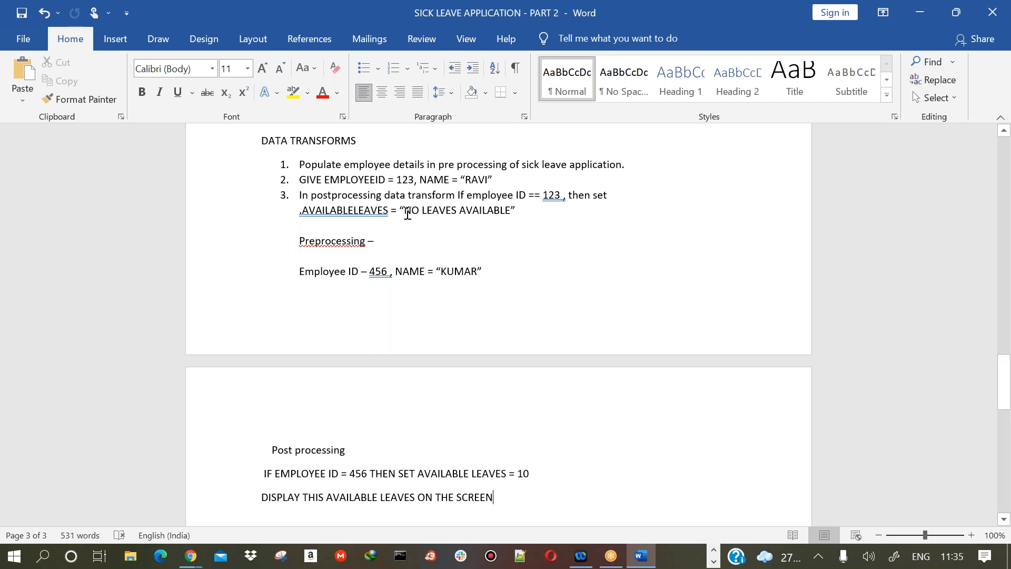
Review the notes, highlighting the DATA TRANSFORMS items and the post-processing rule lines
{"action": "double_click", "coordinate": [353, 474]}
{"action": "left_click", "coordinate": [445, 483]}
{"action": "left_click_drag", "start_coordinate": [348, 490], "coordinate": [325, 499]}
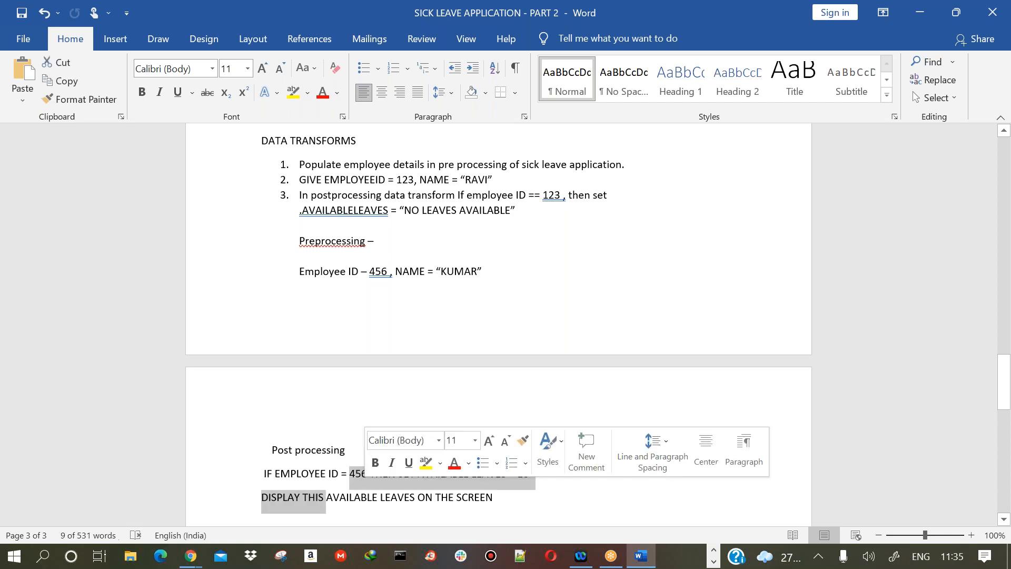
{"action": "left_click", "coordinate": [404, 497]}
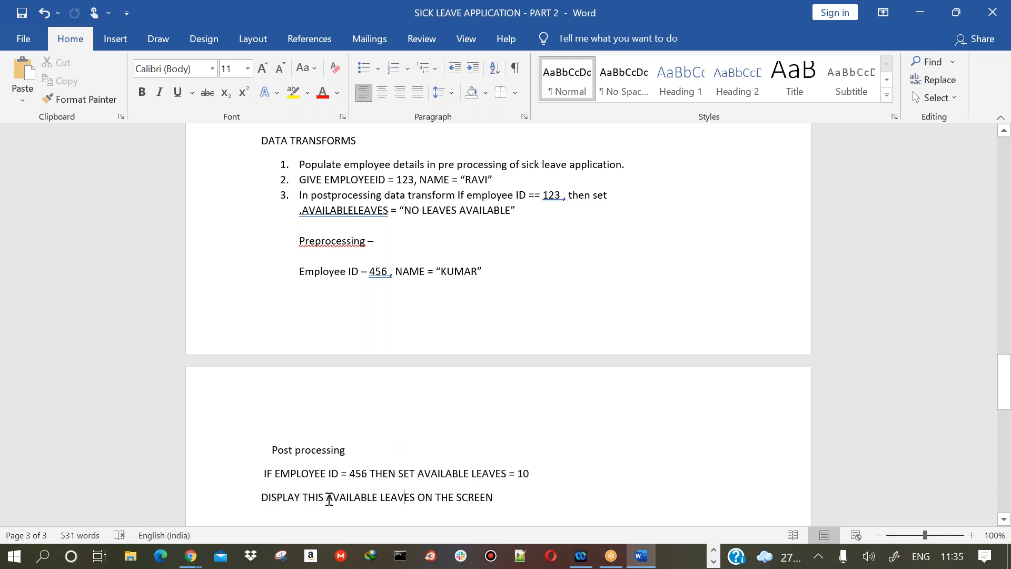
{"action": "double_click", "coordinate": [446, 474]}
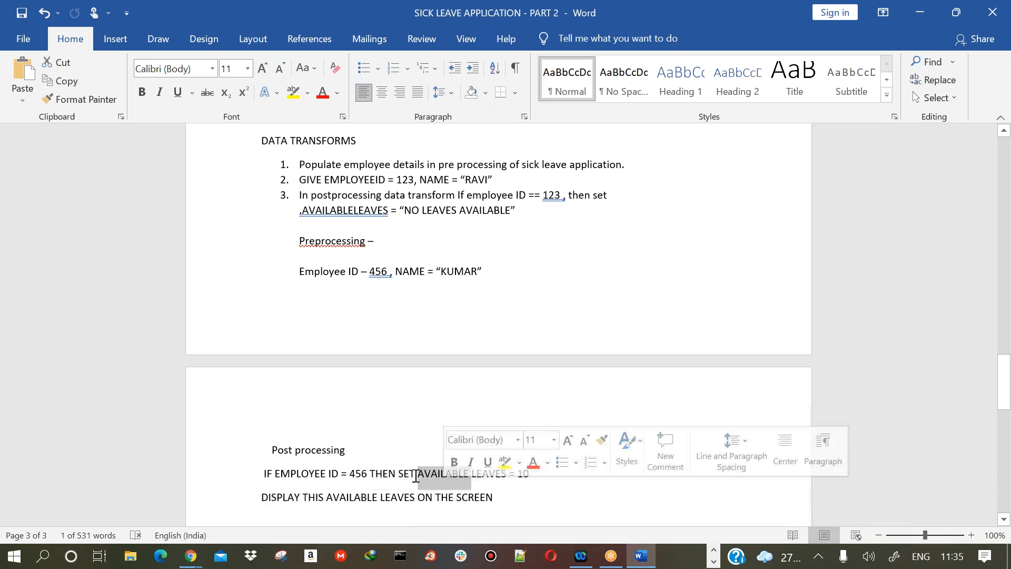
{"action": "left_click", "coordinate": [456, 257]}
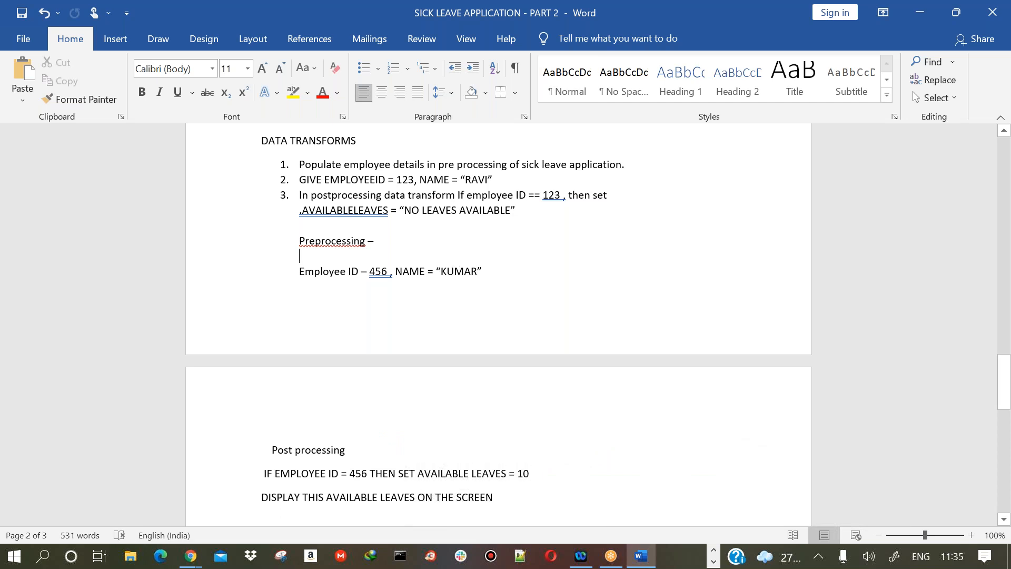
{"action": "left_click_drag", "start_coordinate": [323, 155], "coordinate": [392, 172]}
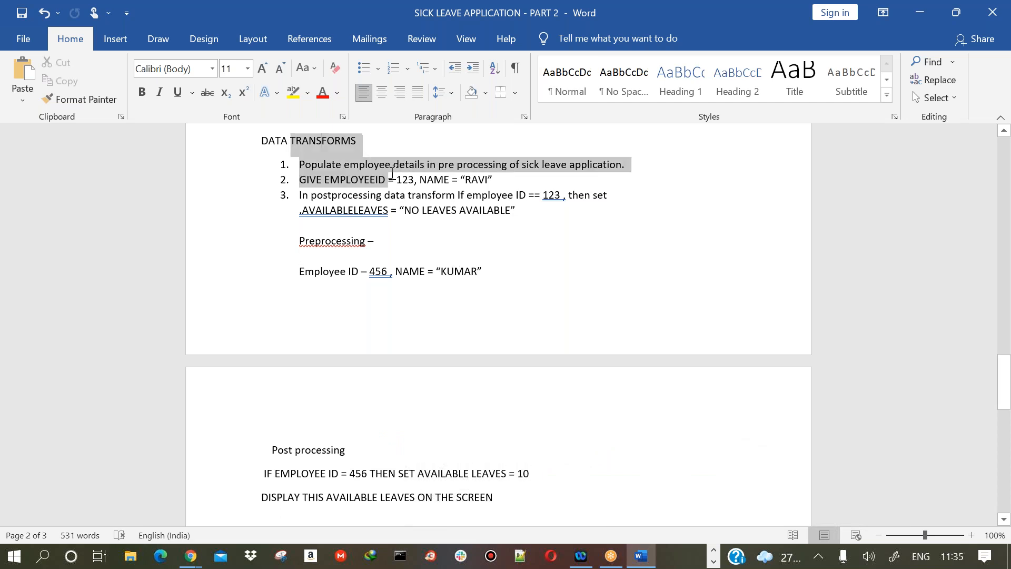
{"action": "left_click_drag", "start_coordinate": [311, 194], "coordinate": [513, 195]}
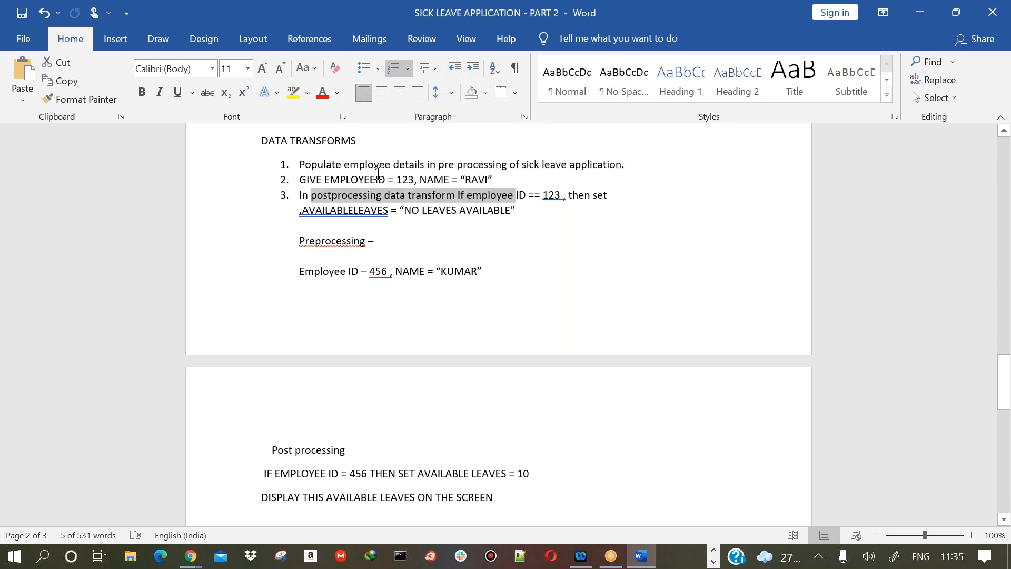
{"action": "left_click_drag", "start_coordinate": [324, 180], "coordinate": [499, 177]}
{"action": "left_click", "coordinate": [497, 178]}
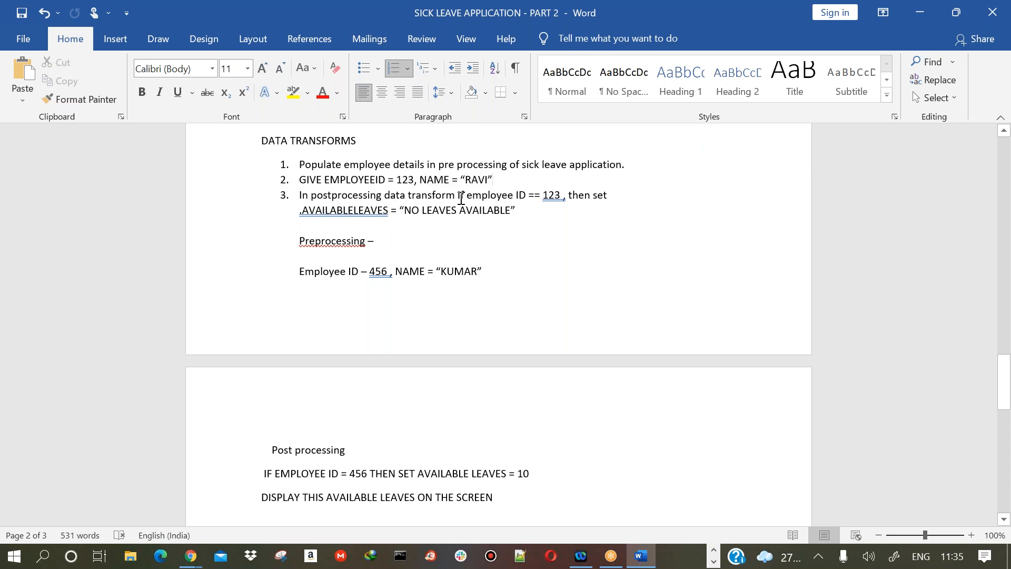
{"action": "left_click_drag", "start_coordinate": [456, 195], "coordinate": [562, 195]}
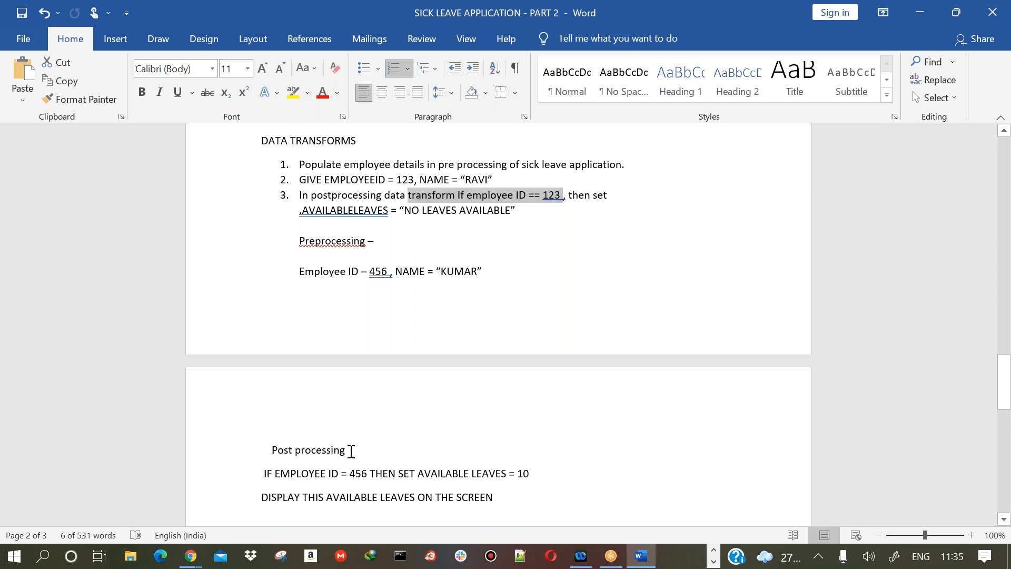
{"action": "left_click_drag", "start_coordinate": [343, 476], "coordinate": [460, 470]}
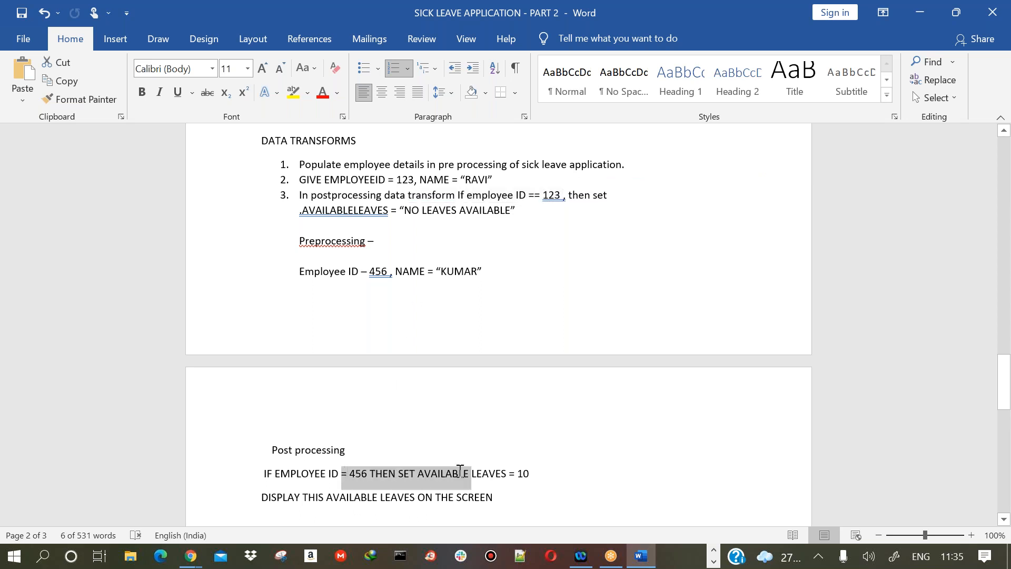
{"action": "left_click", "coordinate": [505, 472]}
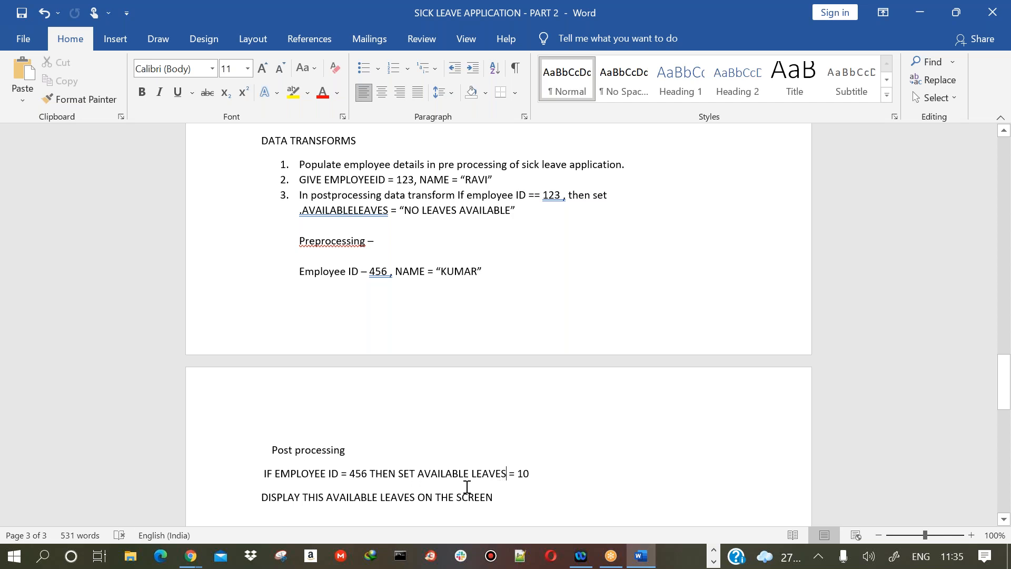
{"action": "left_click_drag", "start_coordinate": [466, 489], "coordinate": [255, 476]}
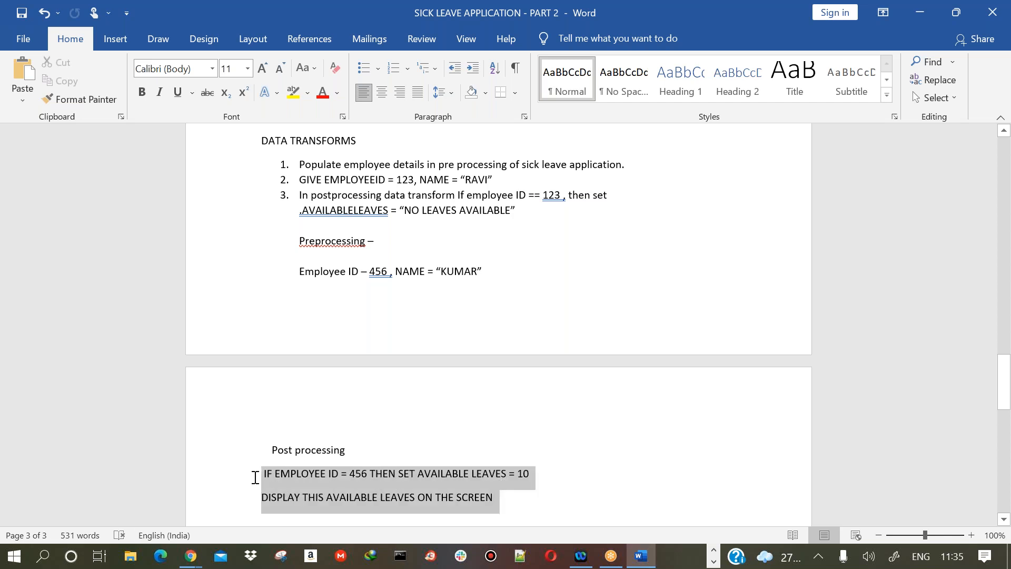
Append '-text control and give property as availableleaves' to the DISPLAY line and close Word
{"action": "left_click", "coordinate": [499, 496]}
{"action": "type", "text": "-text control "}
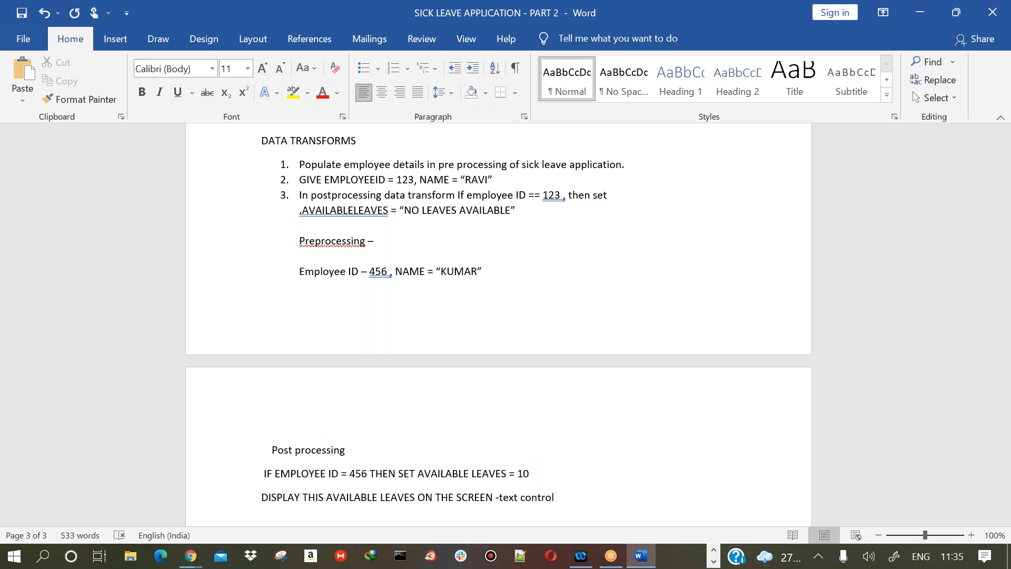
{"action": "type", "text": "and give property as availableleaves"}
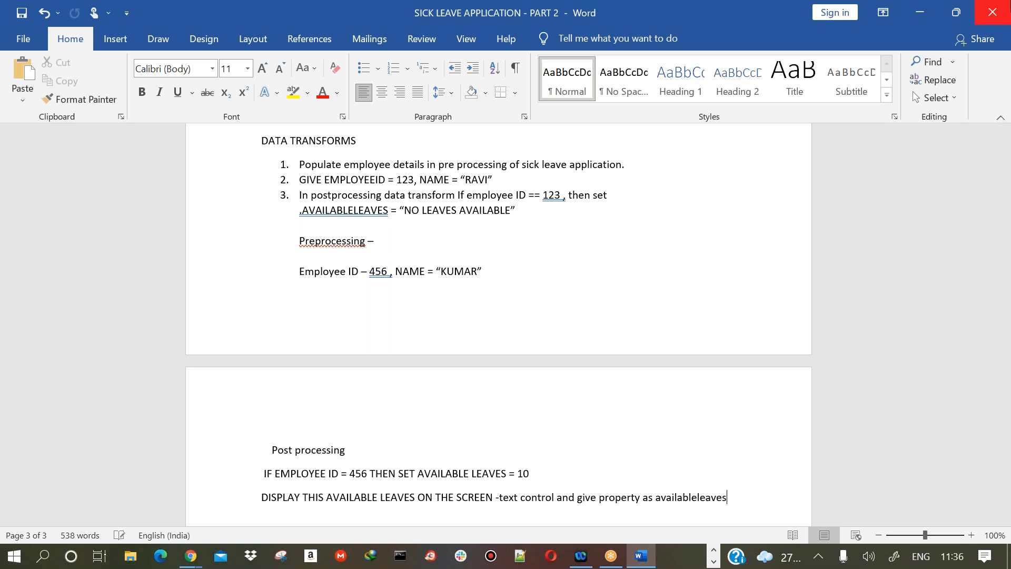
{"action": "left_click", "coordinate": [993, 13]}
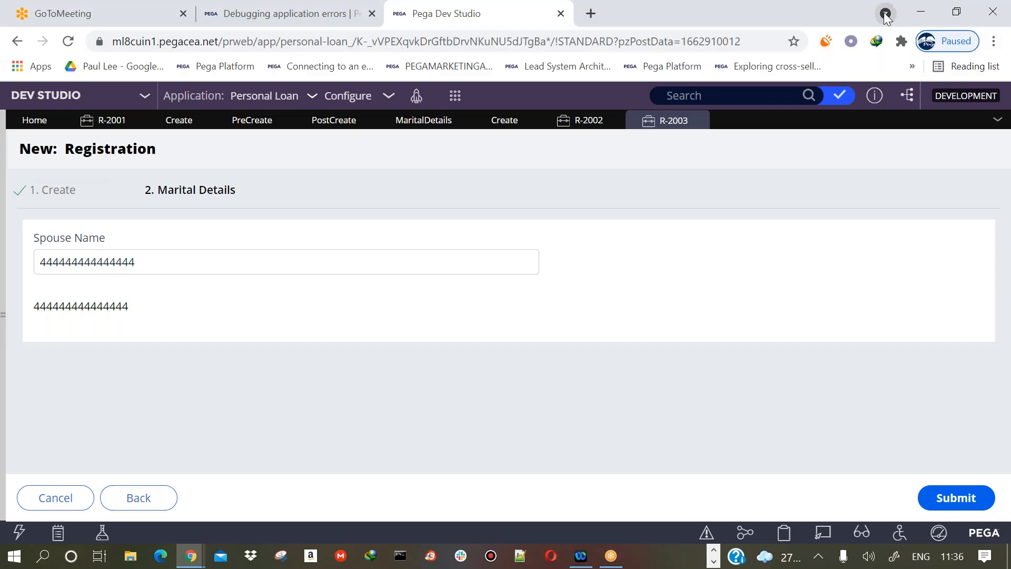